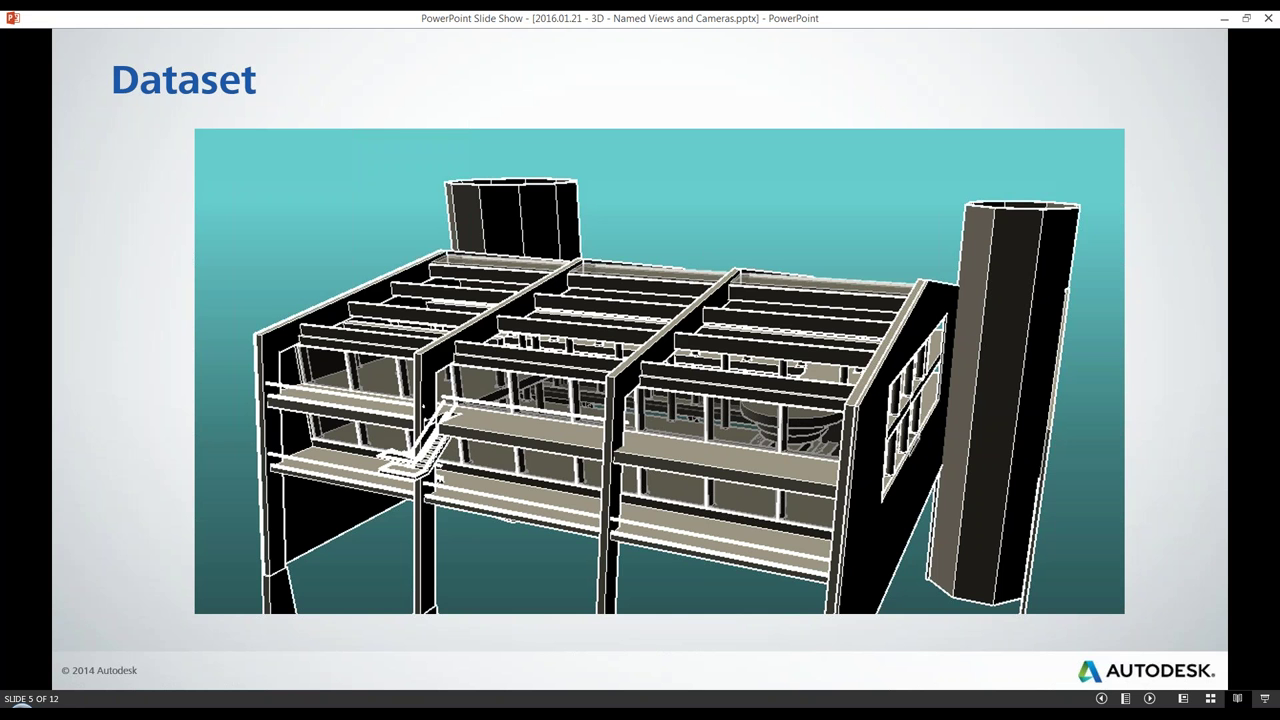
Step: Advance the slide show from slide 5 to slide 6, showing three rendered building views
key(Right)
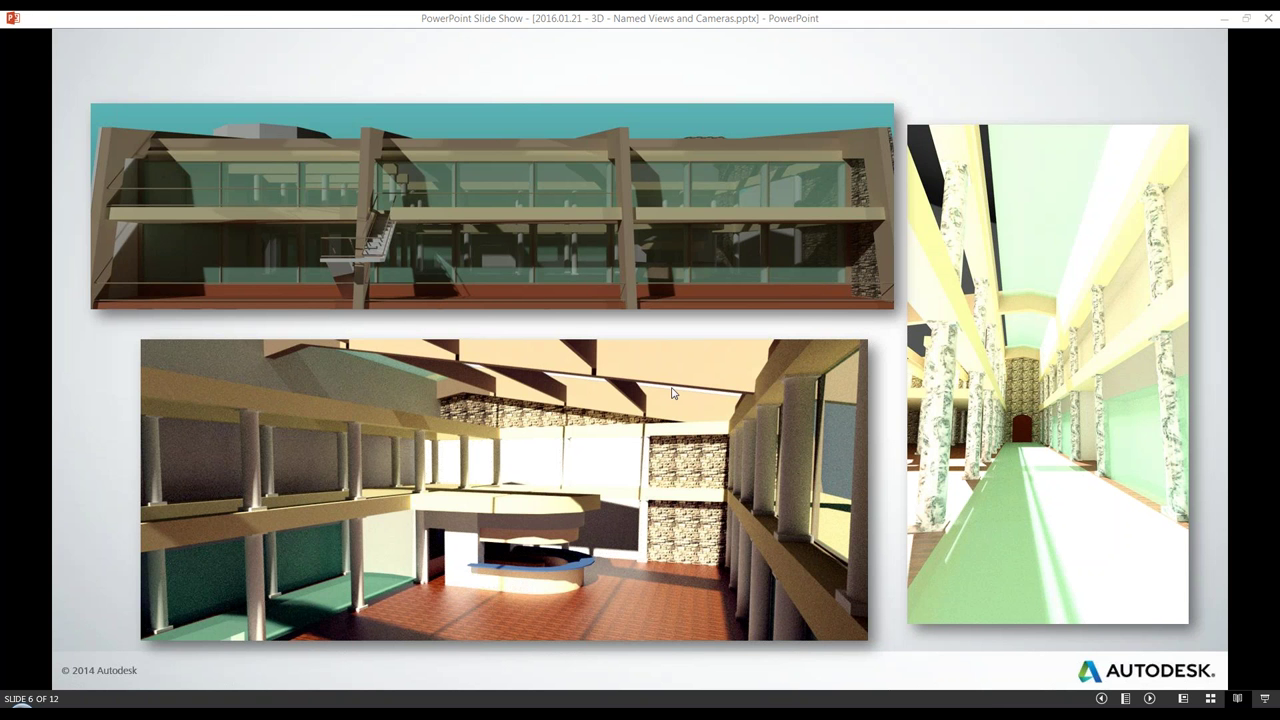
Step: Switch from the slide show to AutoCAD's 2016.01.21 Dataset.dwg 3D building model
key(alt+Tab)
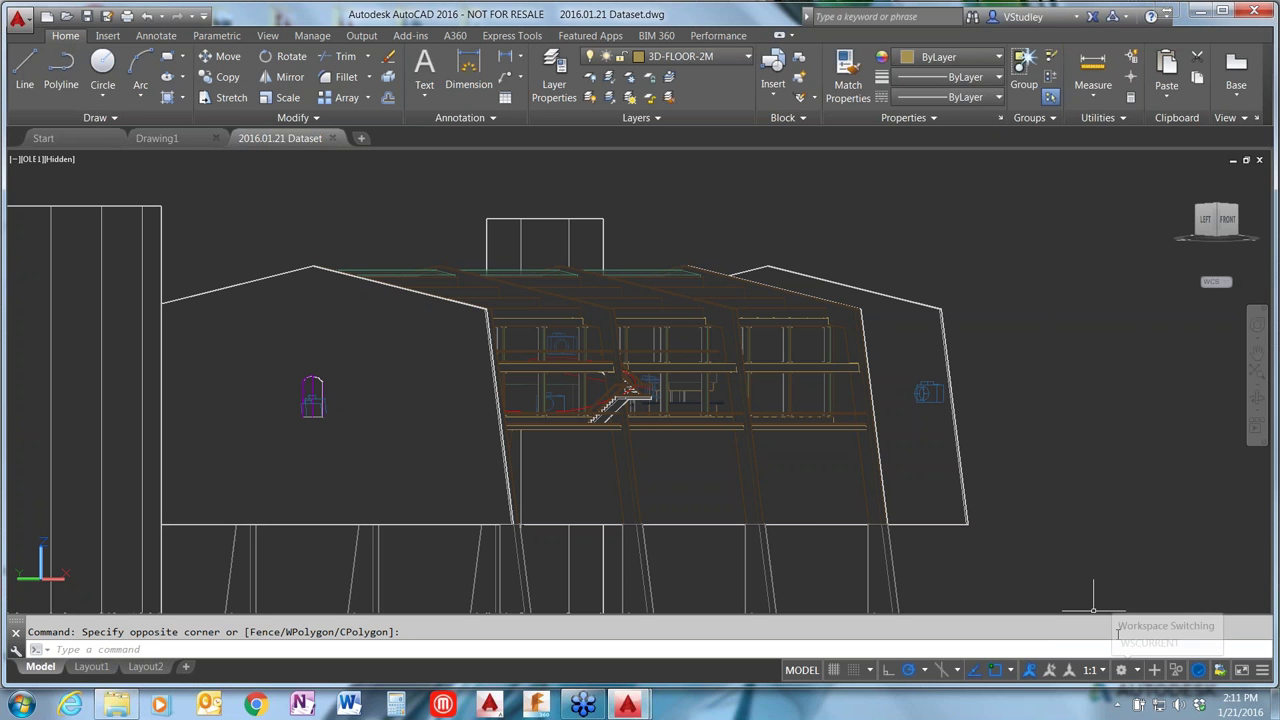
Step: Switch the AutoCAD workspace to 3D Modeling
click(1137, 670)
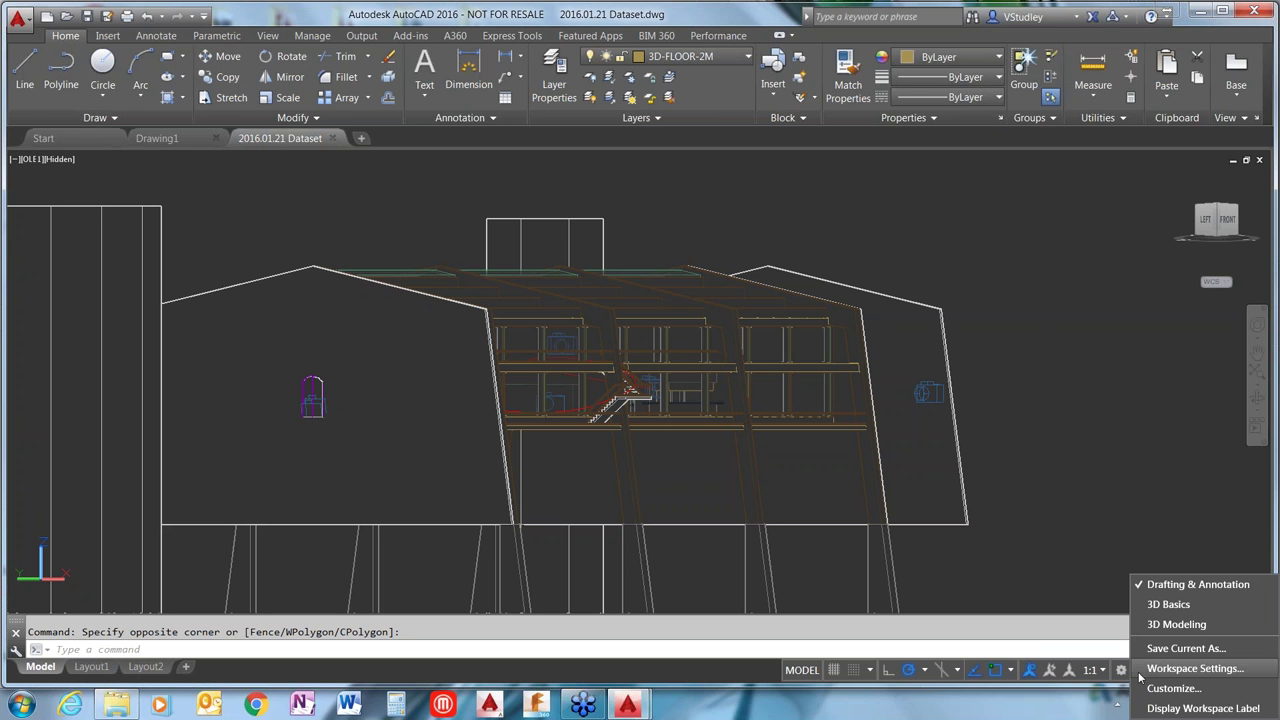
click(1183, 625)
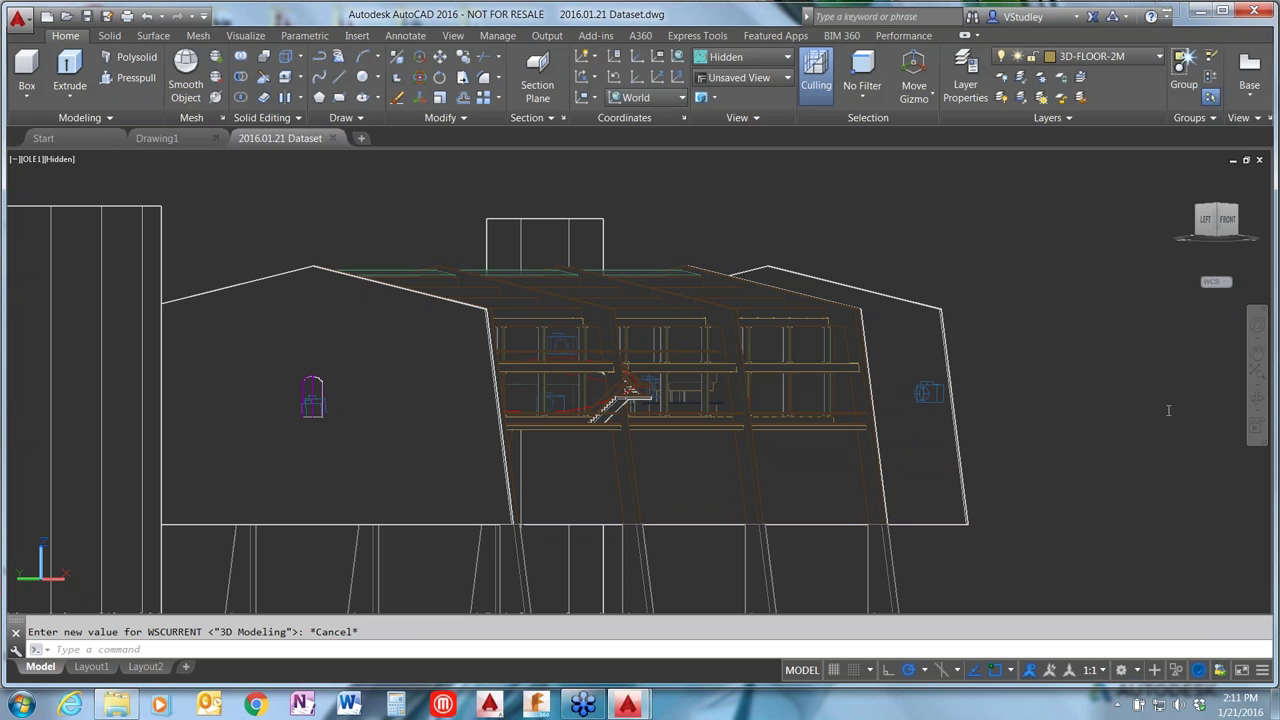
click(853, 335)
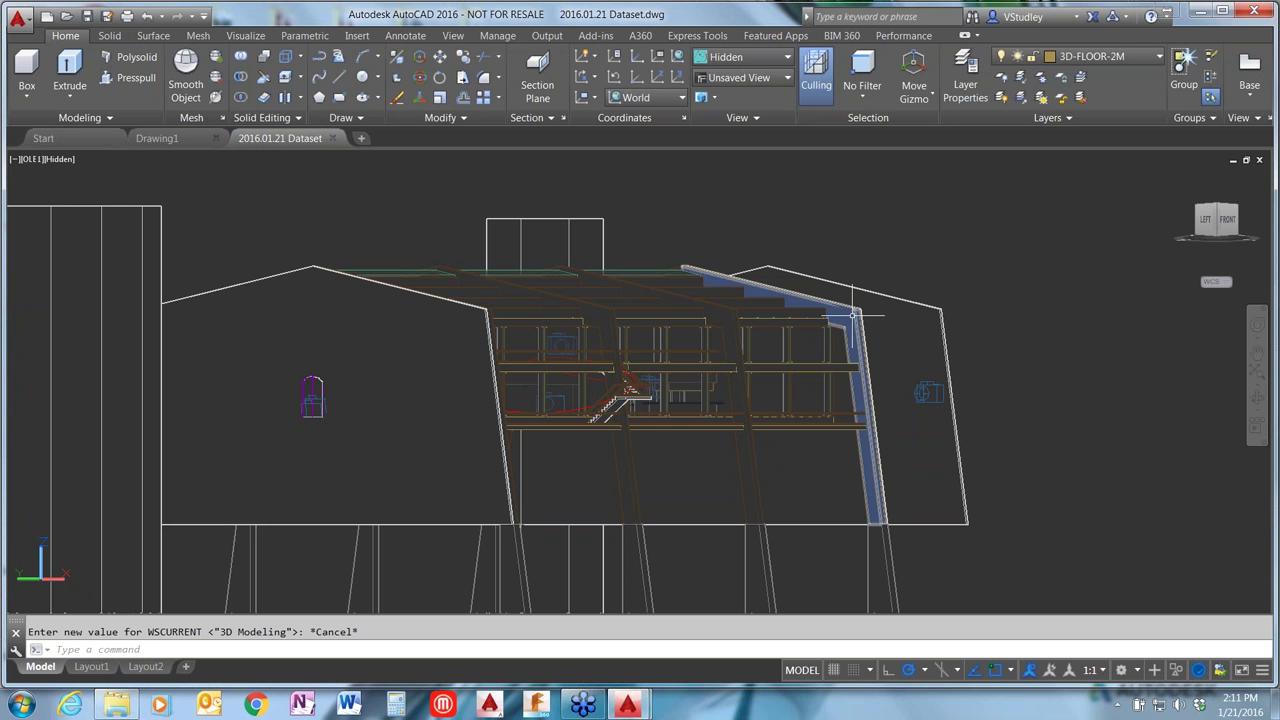
key(Escape)
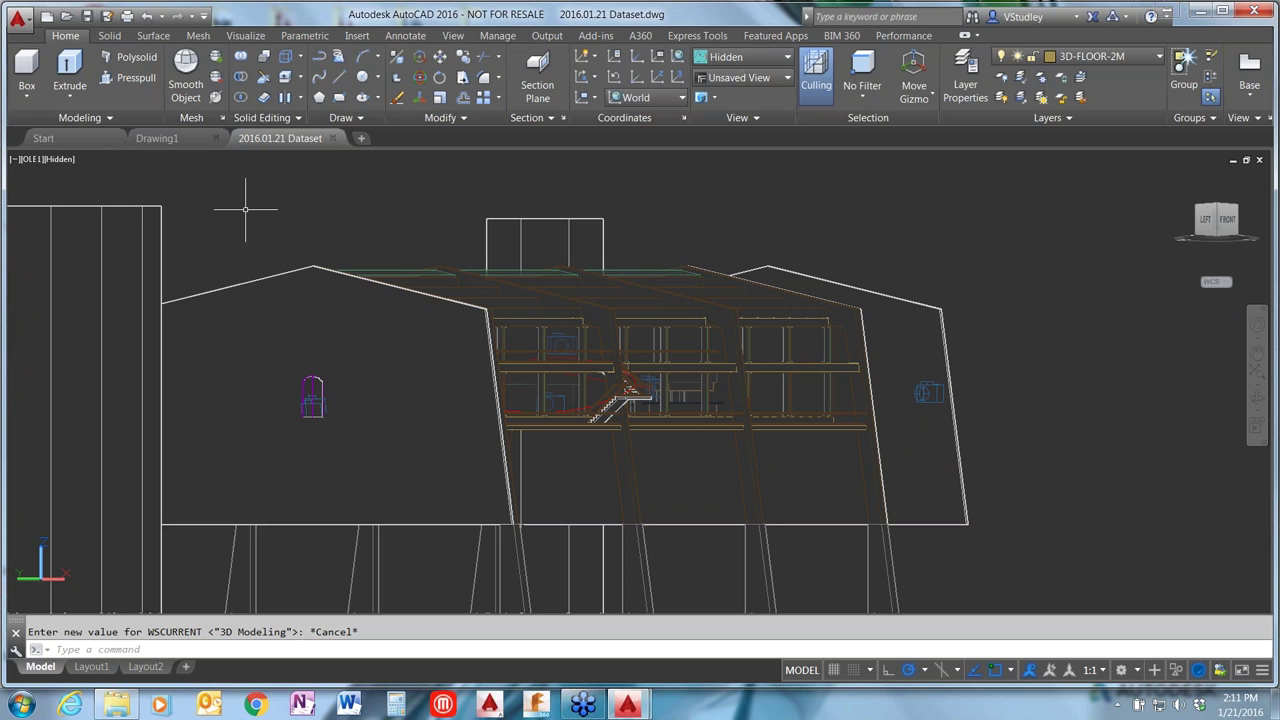
Step: Briefly expand the extra view settings, then show the Manage ribbon tools
click(722, 117)
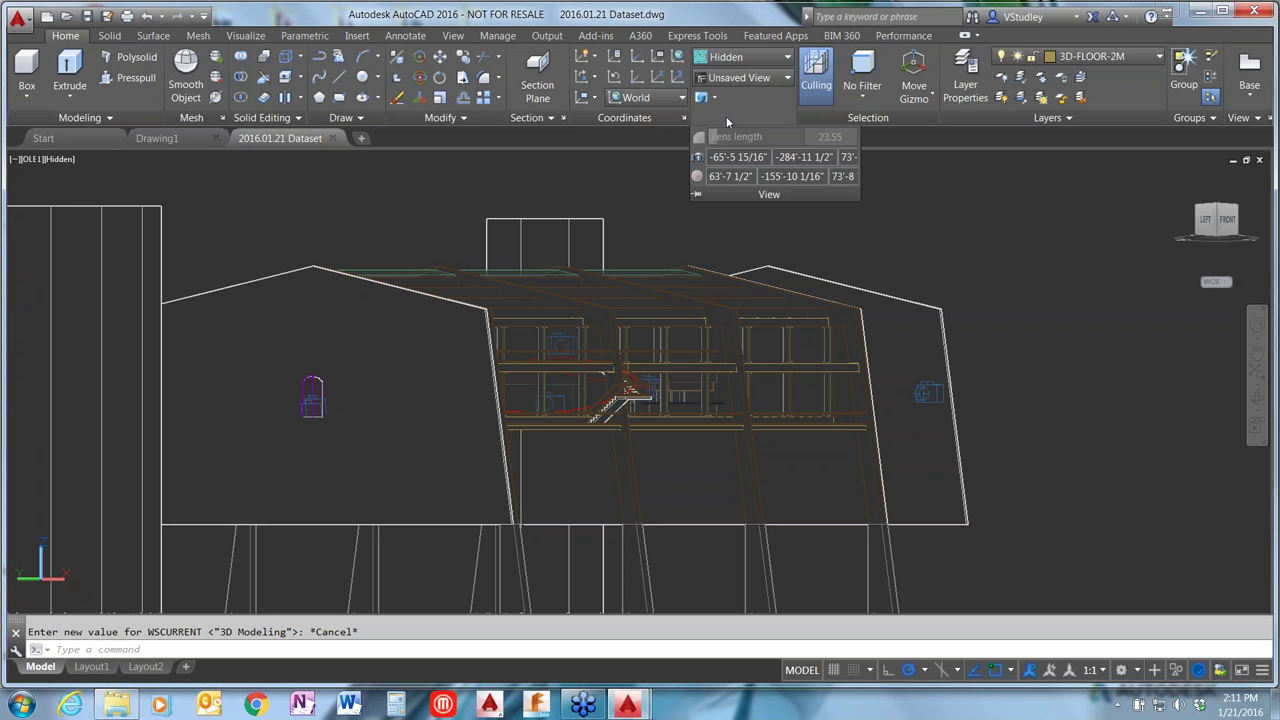
click(618, 190)
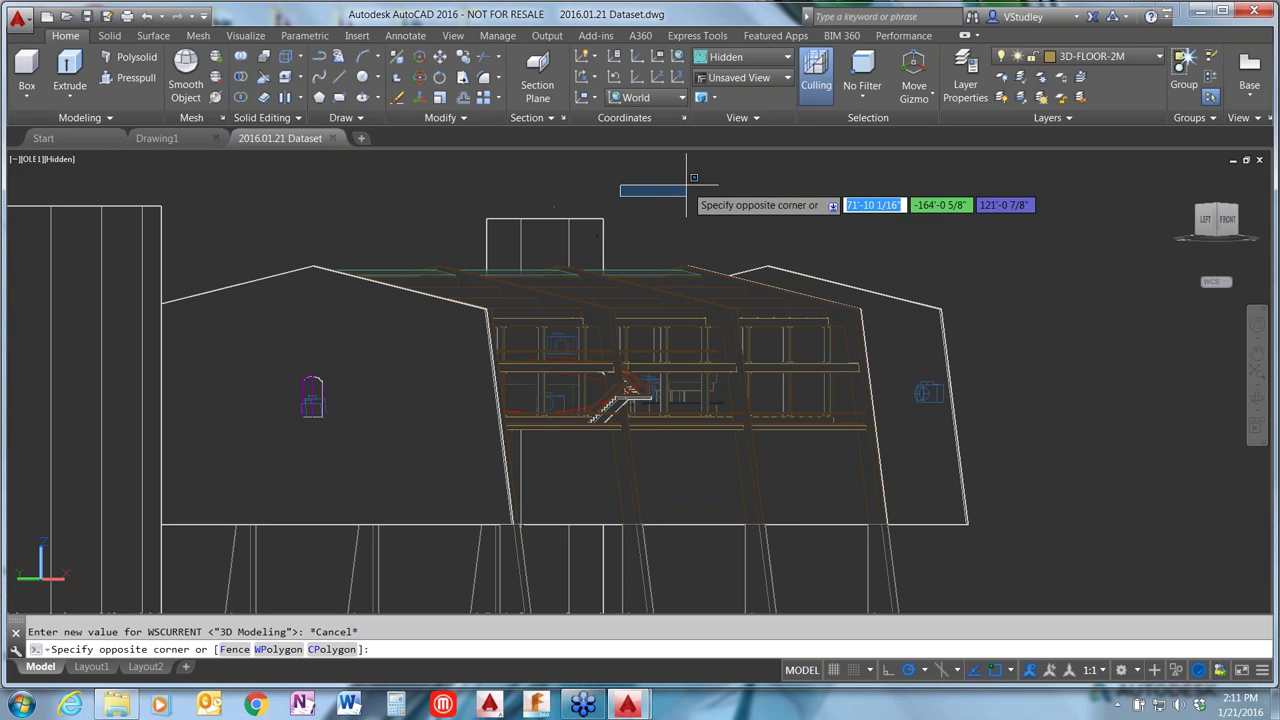
click(643, 153)
click(497, 36)
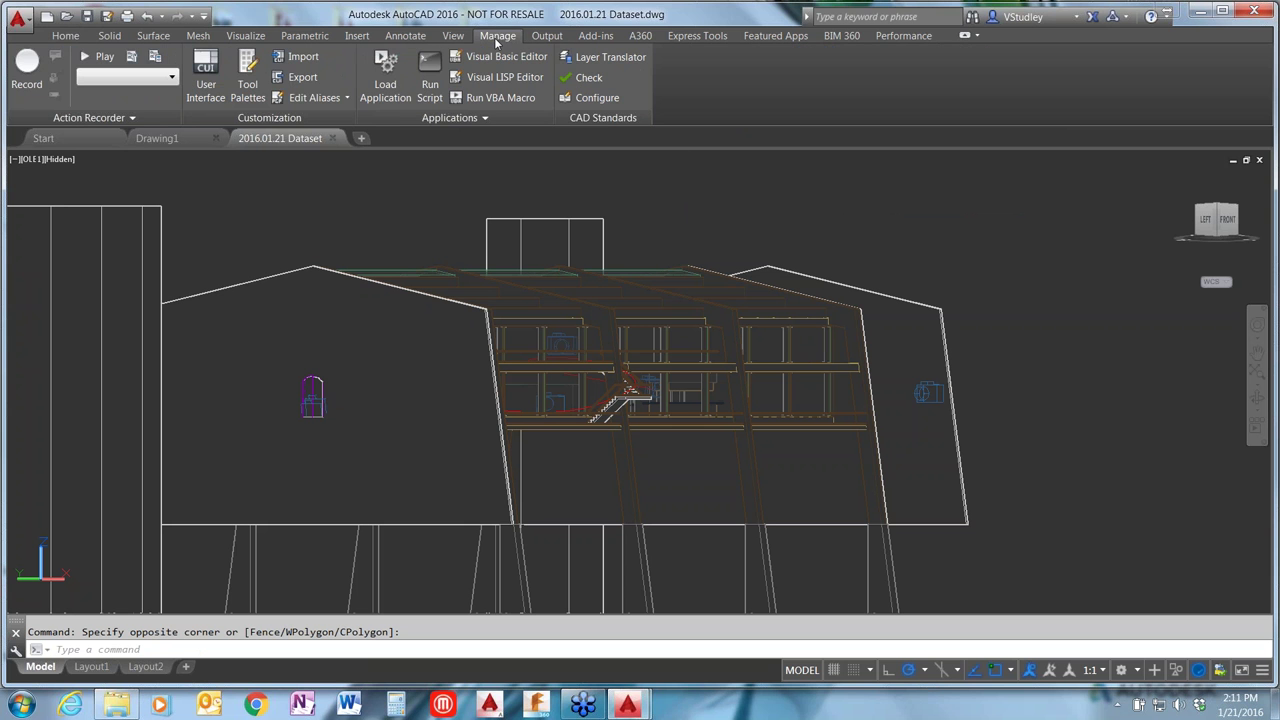
Step: Review the ribbon's Show Tabs/Show Panels menu, then display the Visualize tab's camera and rendering tools
right_click(757, 87)
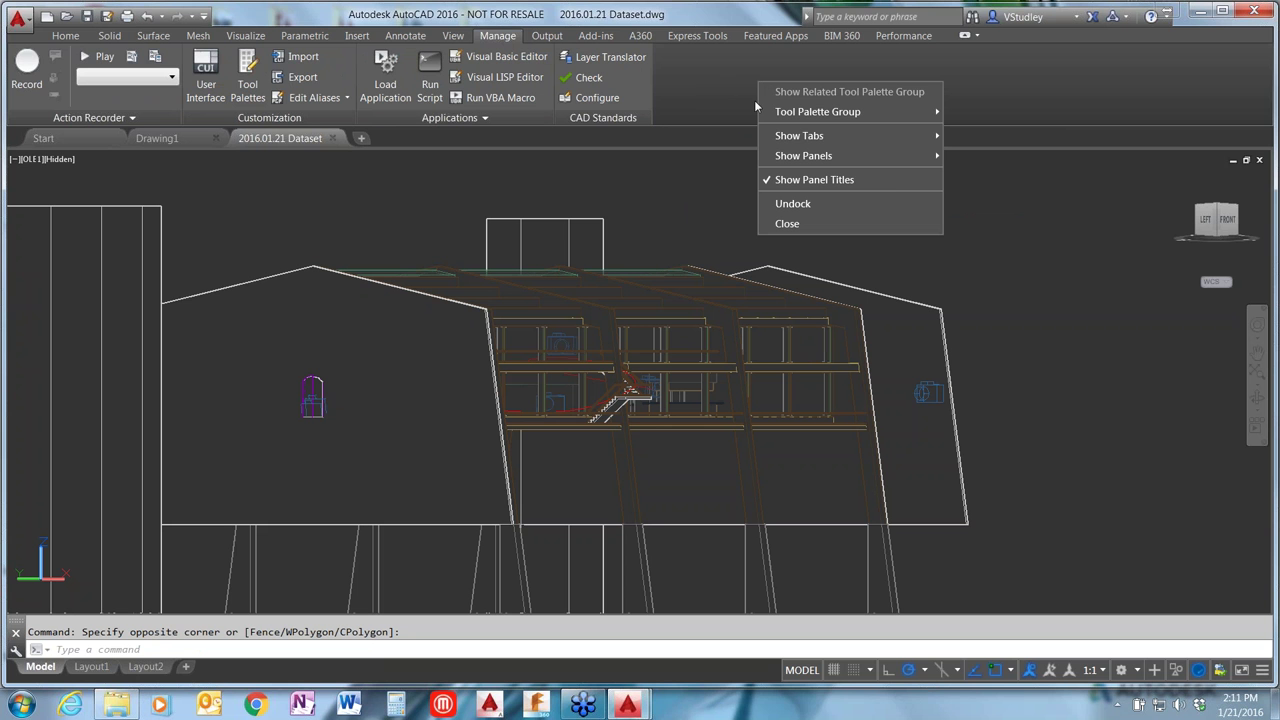
mouse_move(820, 157)
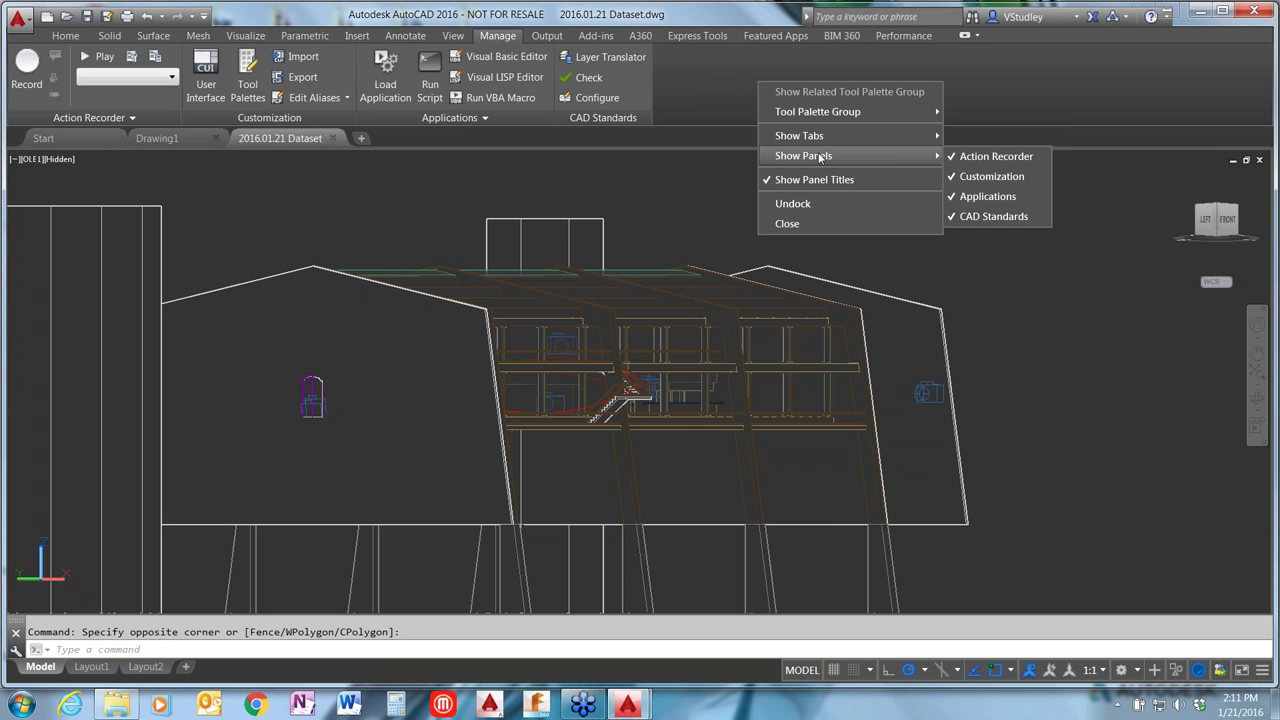
mouse_move(831, 134)
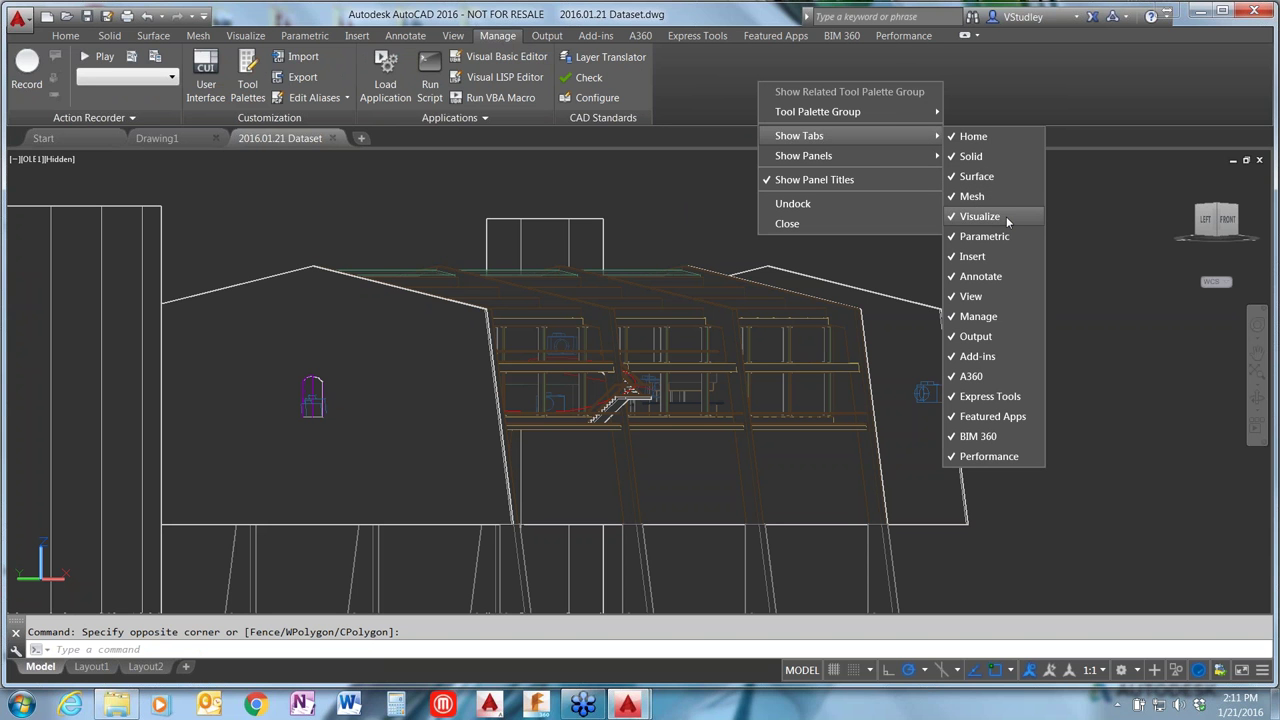
click(580, 136)
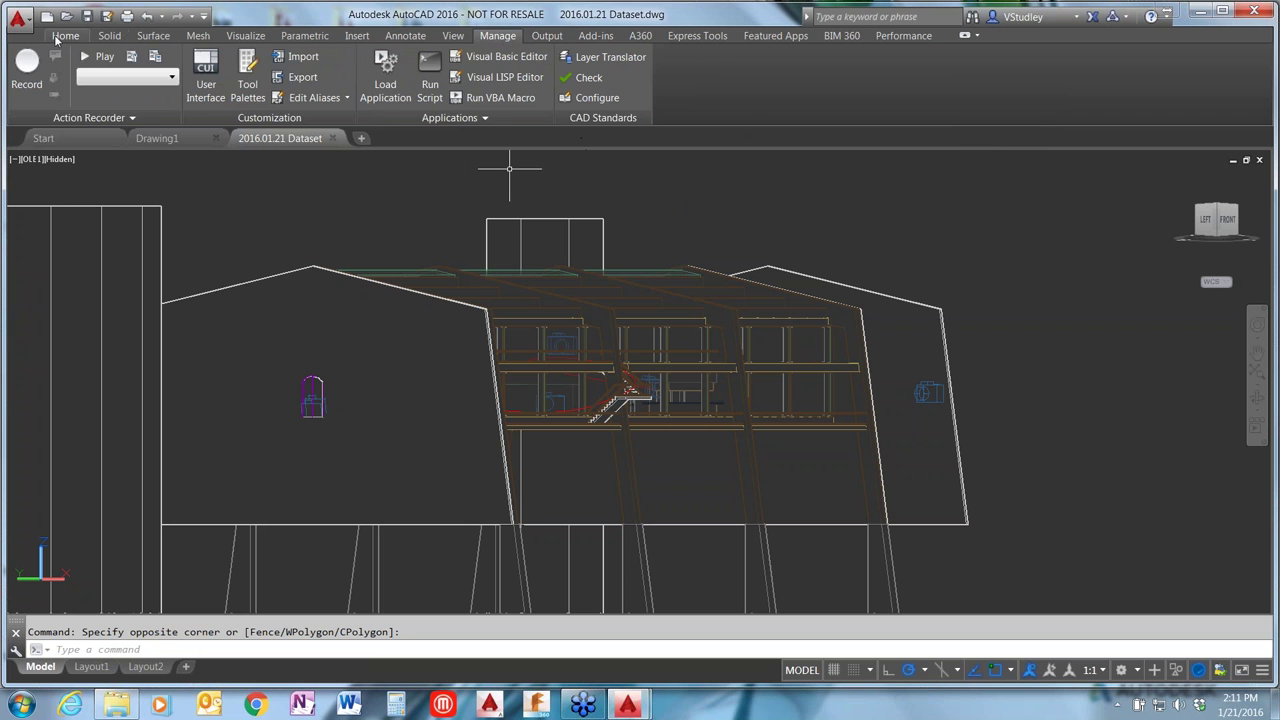
click(238, 38)
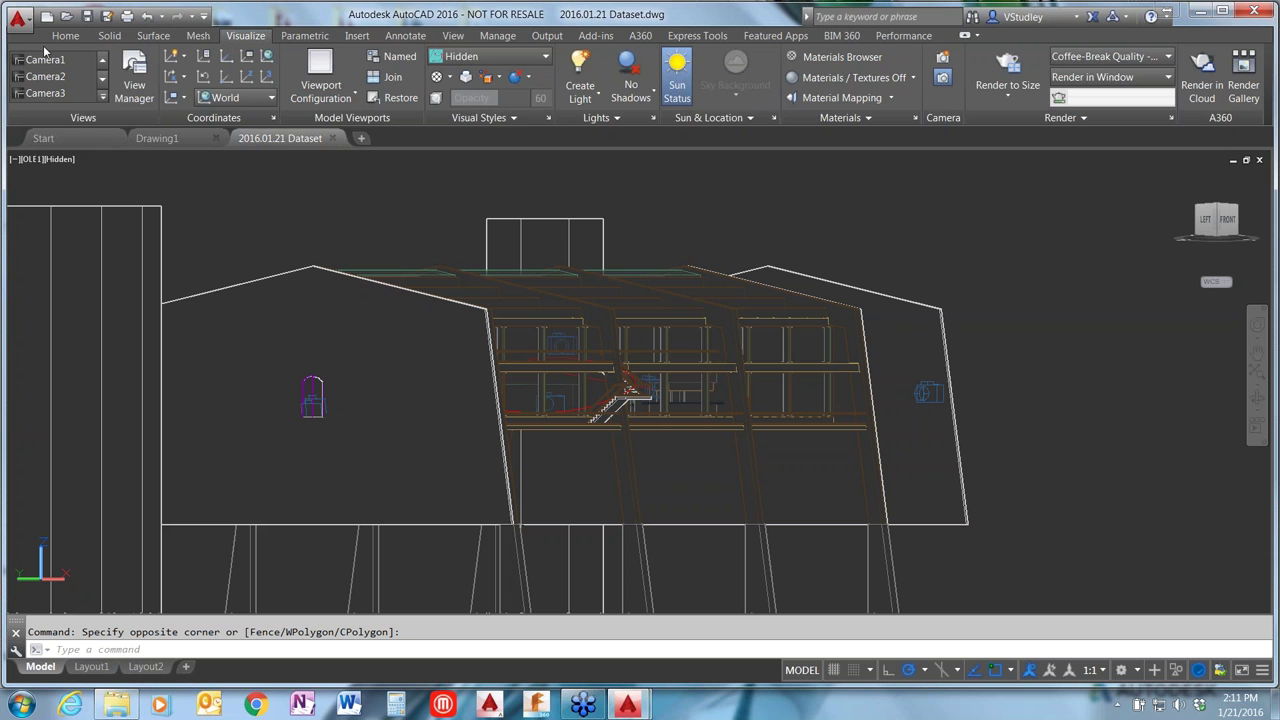
Step: Expand the Views gallery to browse the building's saved views
click(102, 97)
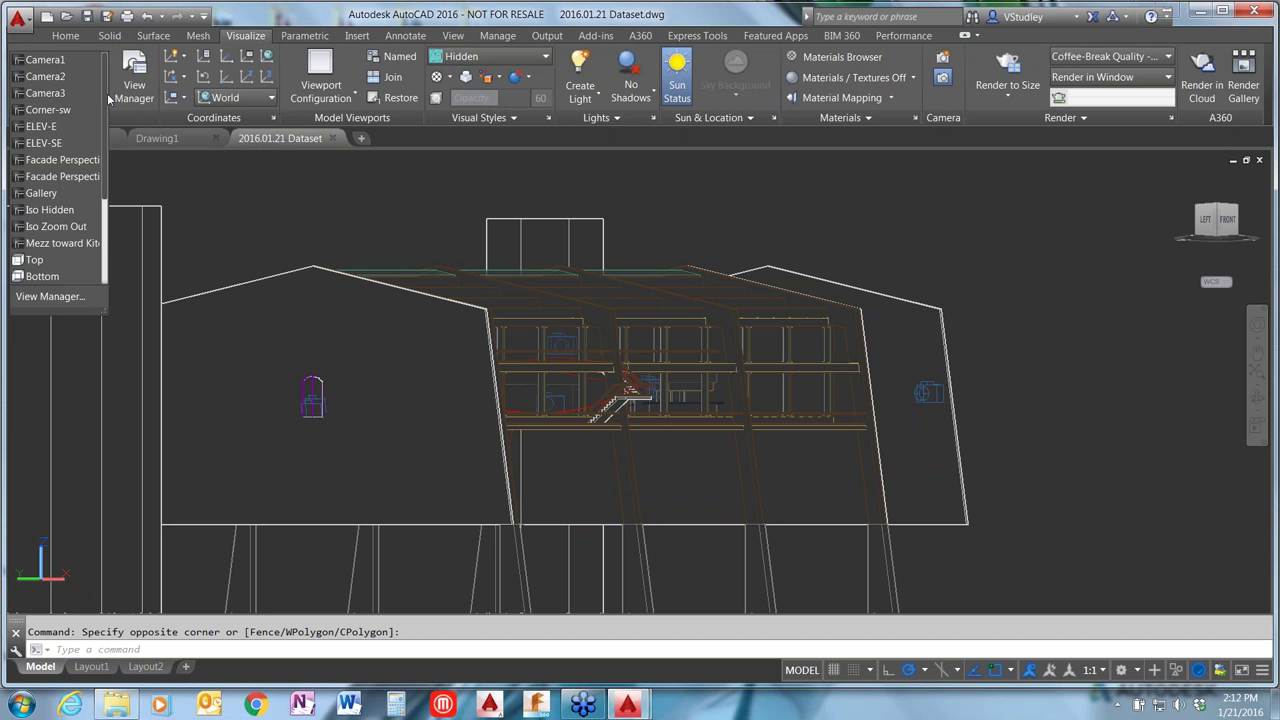
drag(105, 97, 111, 71)
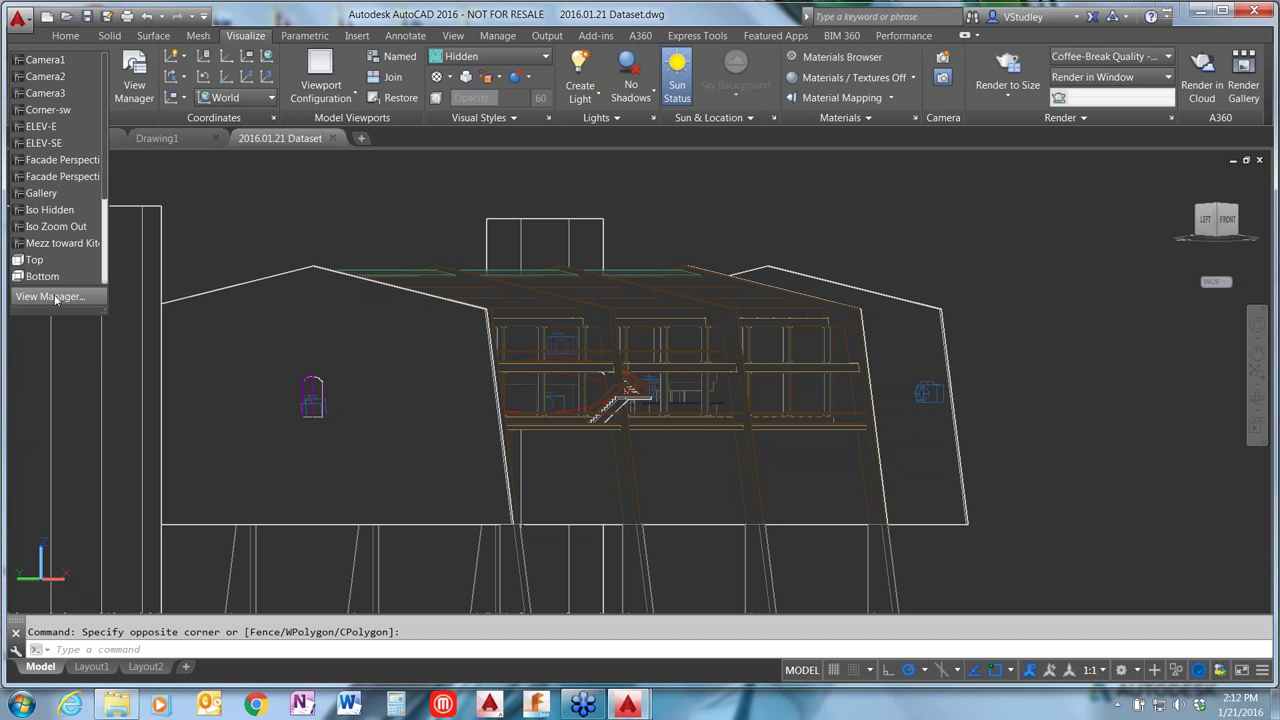
click(326, 233)
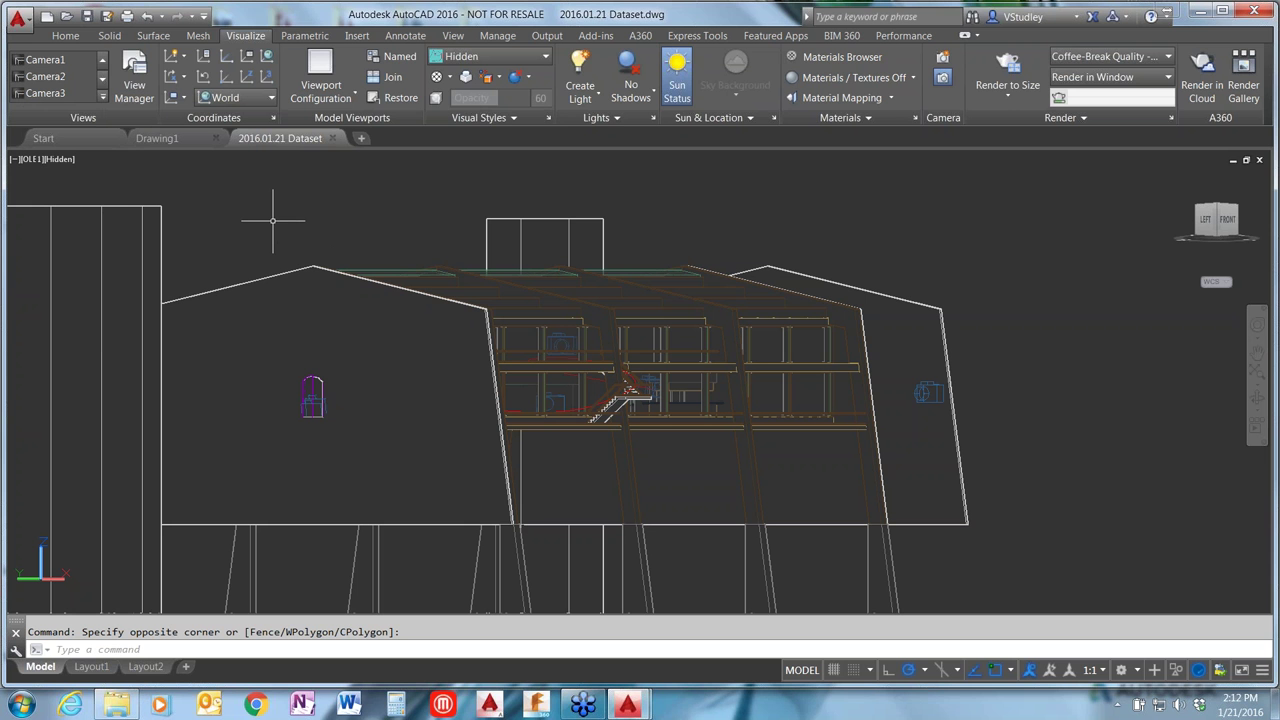
Step: Open View Manager with VIEW, enlarge it to read names, close it, and switch to Drawing1
text(view)
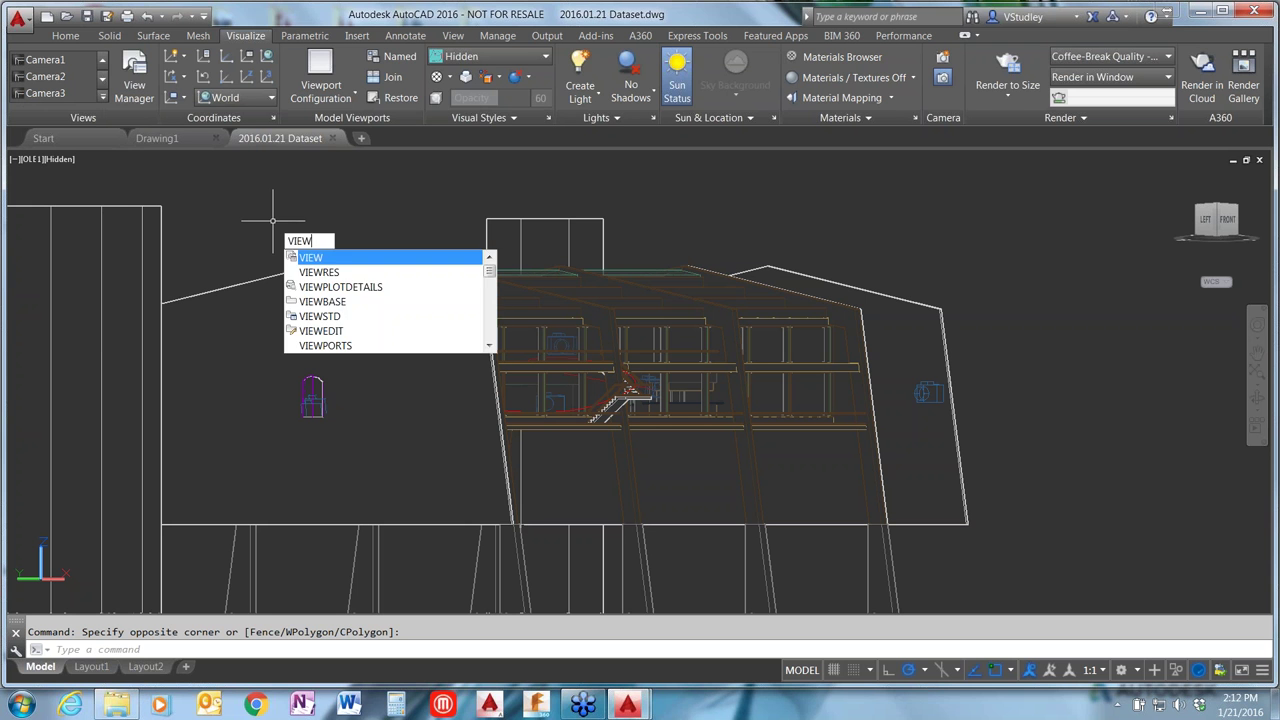
key(Return)
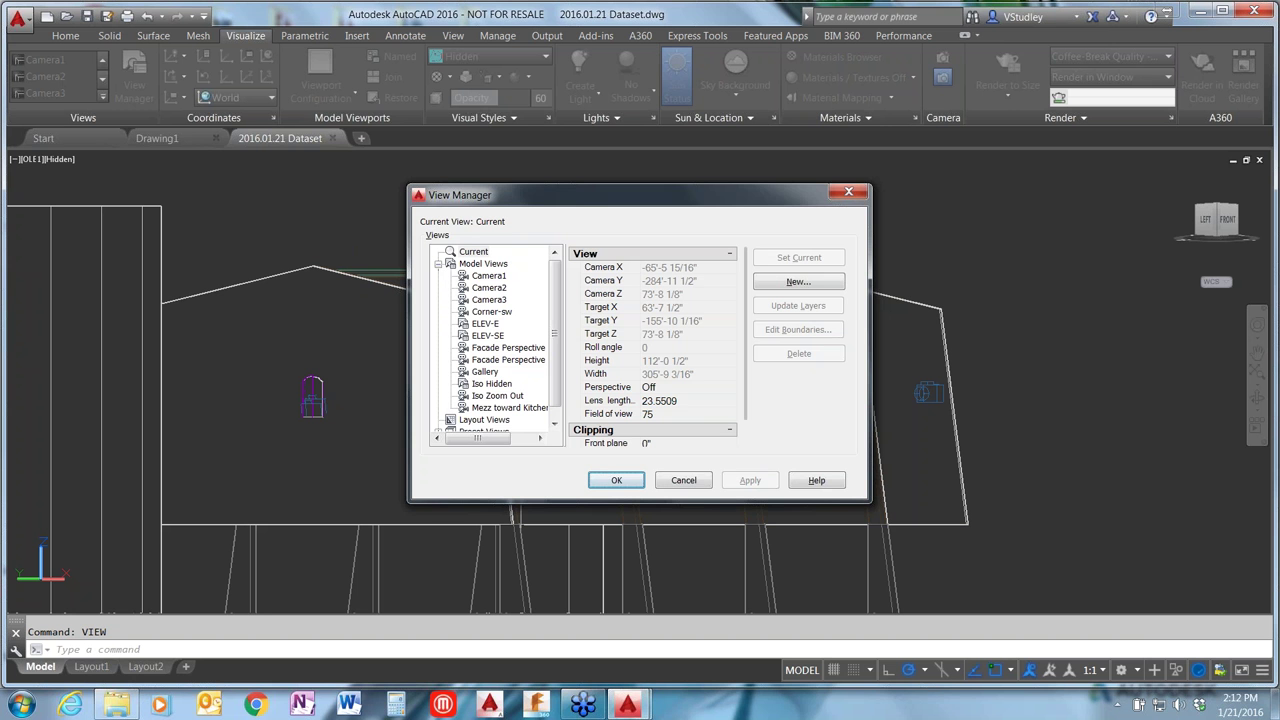
drag(731, 185, 731, 64)
drag(408, 318, 199, 318)
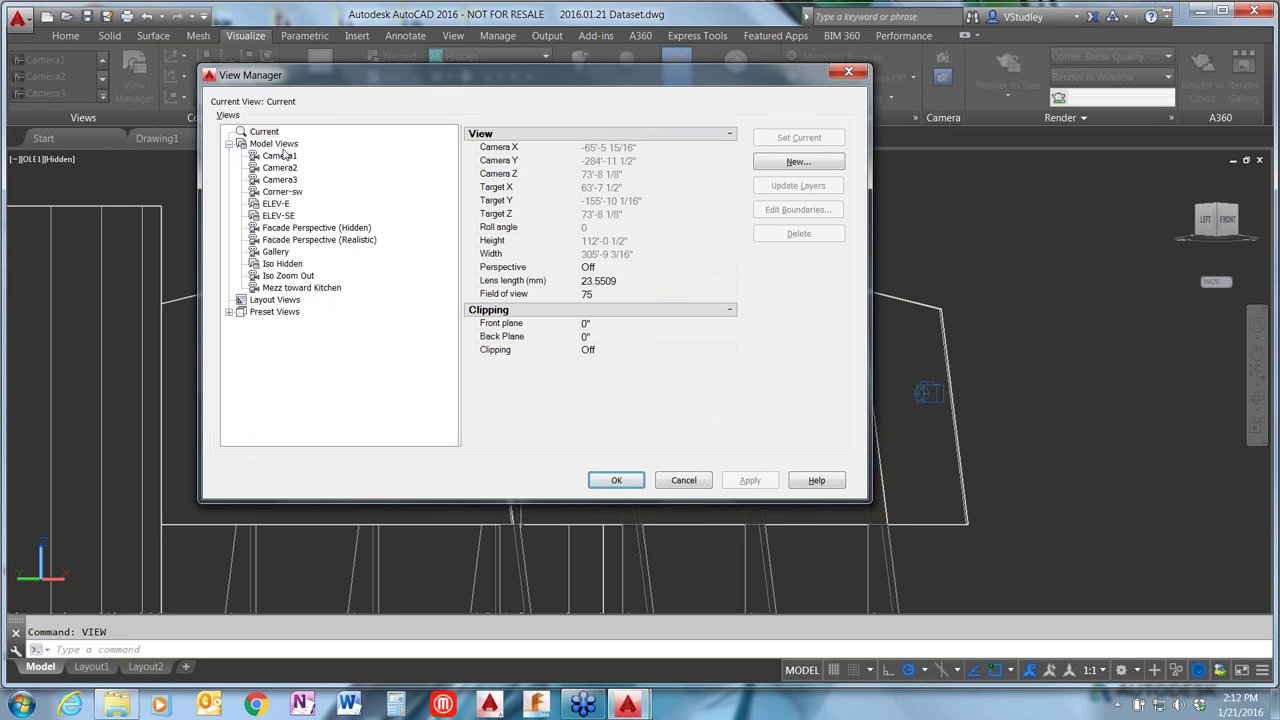
click(843, 76)
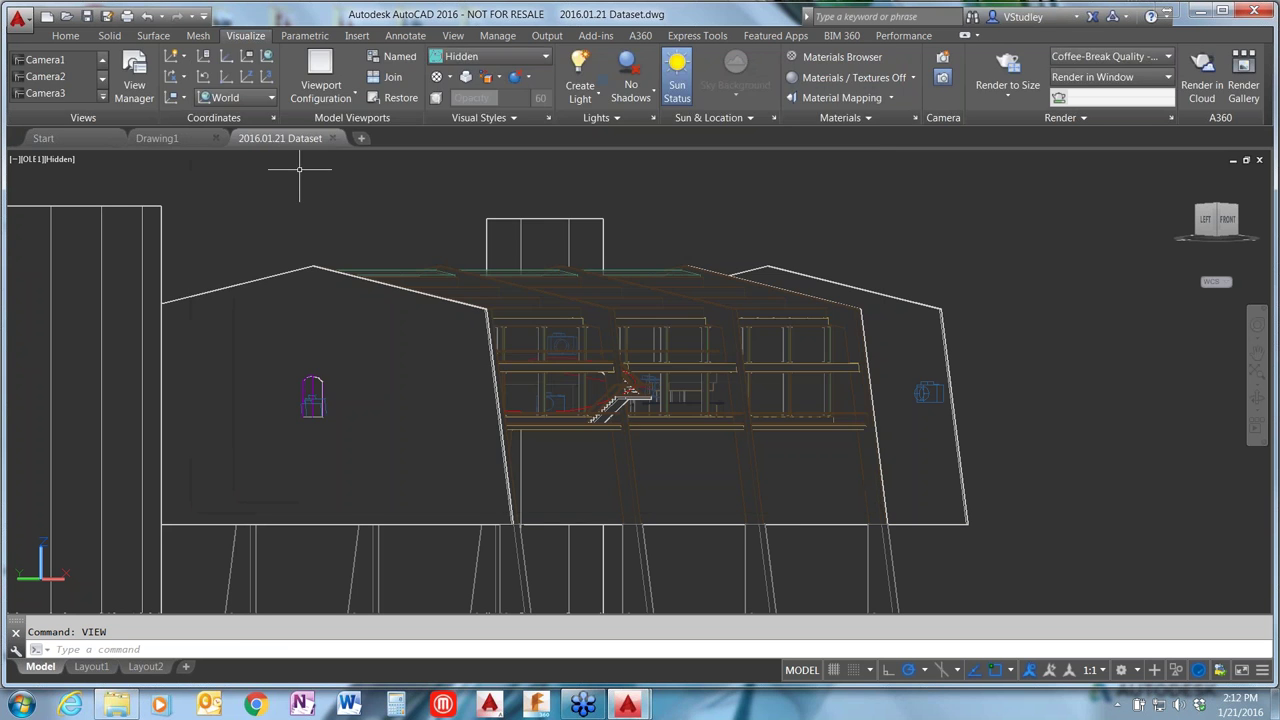
click(160, 139)
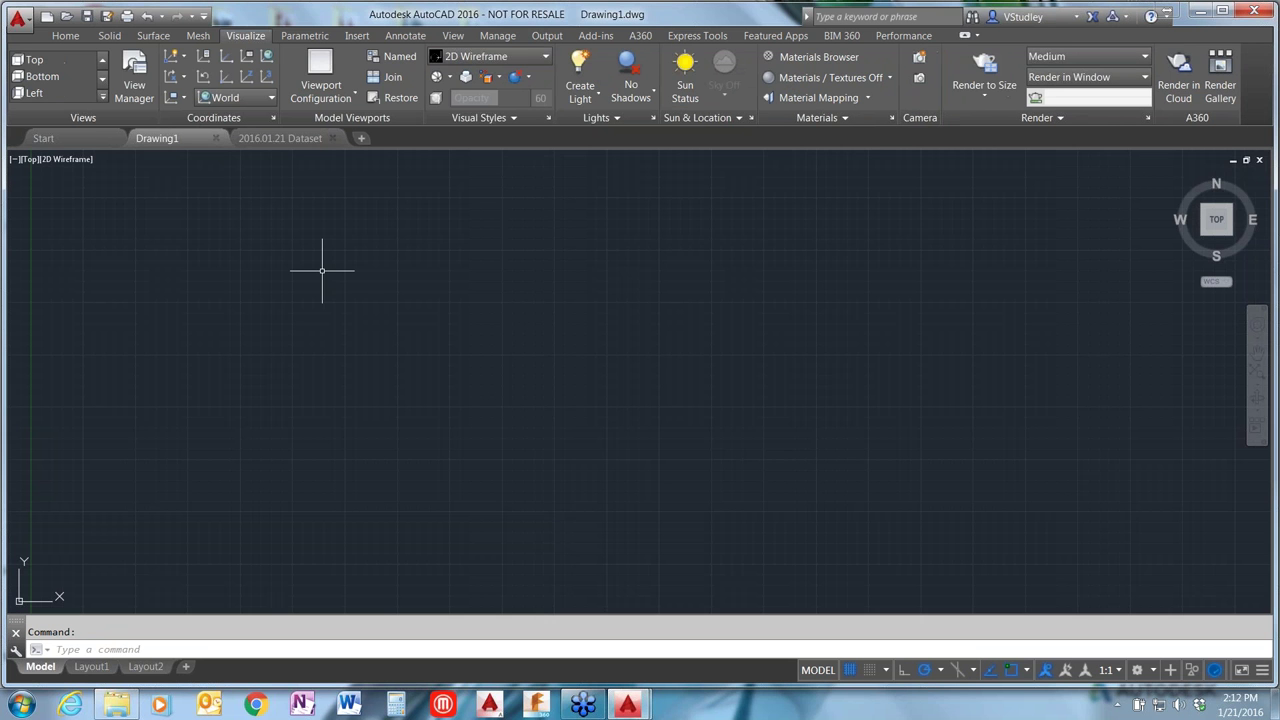
Step: Open View Manager for Drawing1 and read the Model, Layout and Preset Views descriptions
text(vi)
key(Return)
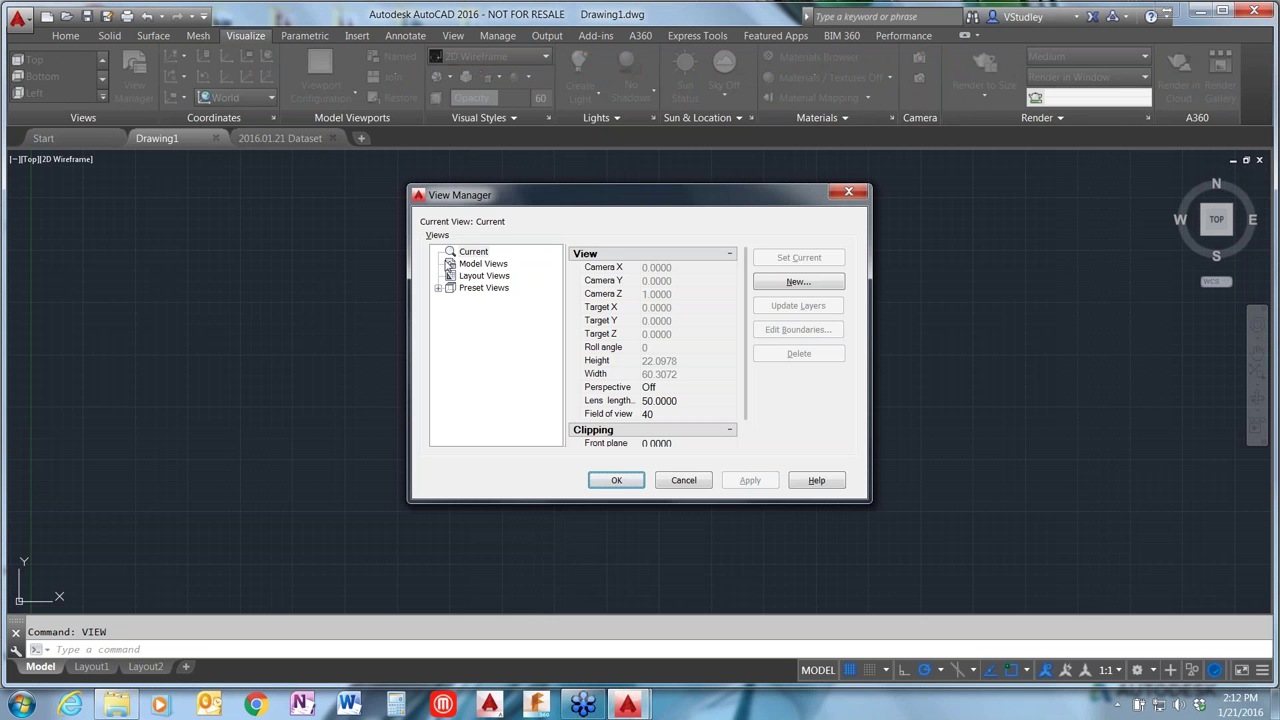
click(481, 264)
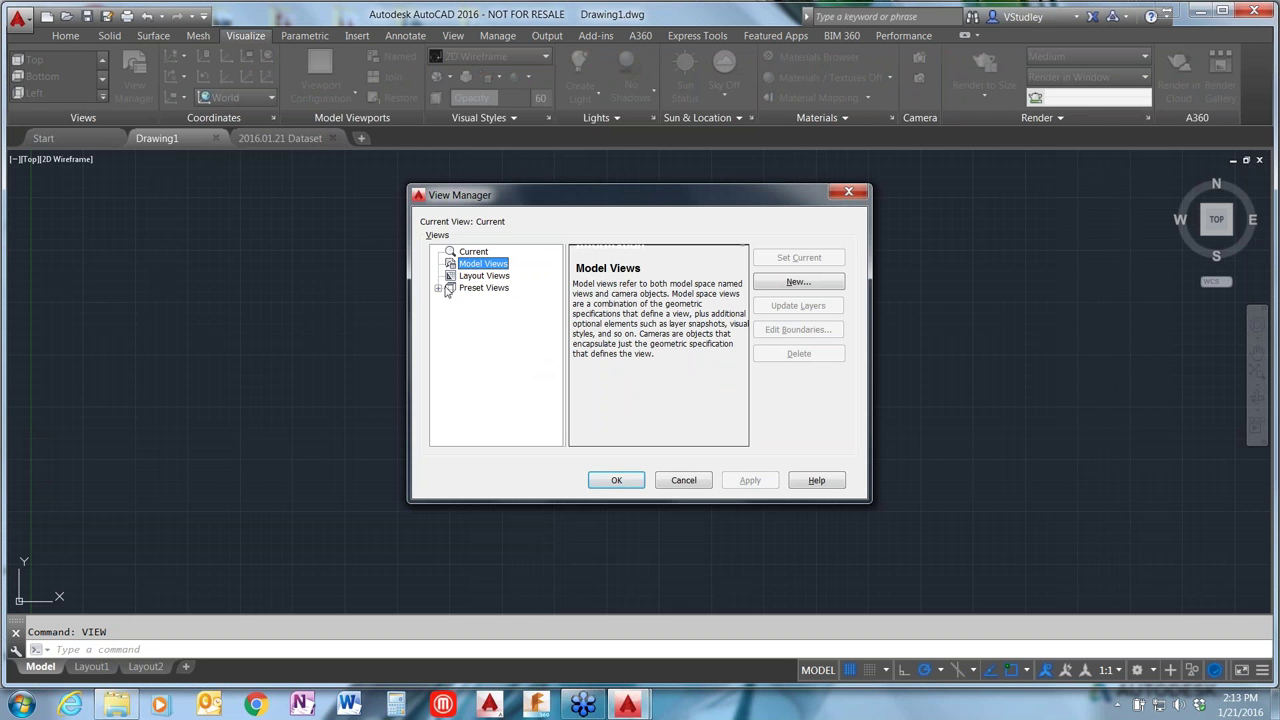
click(478, 278)
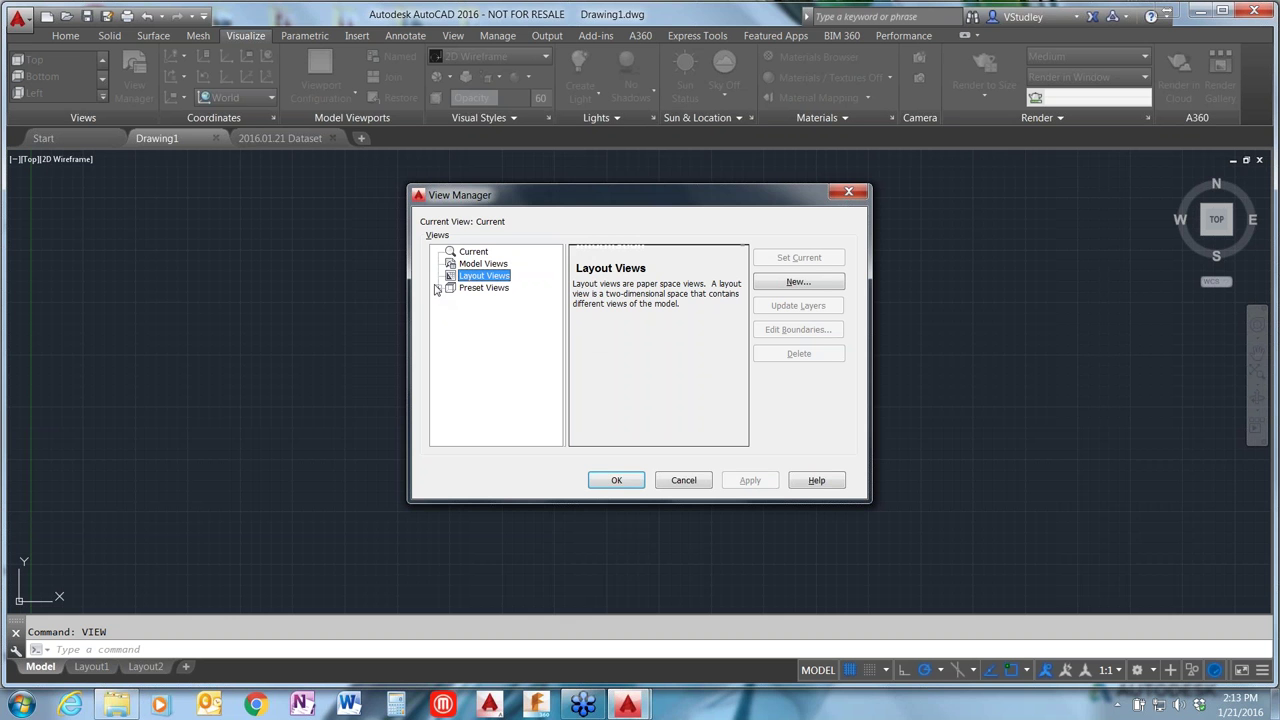
click(472, 289)
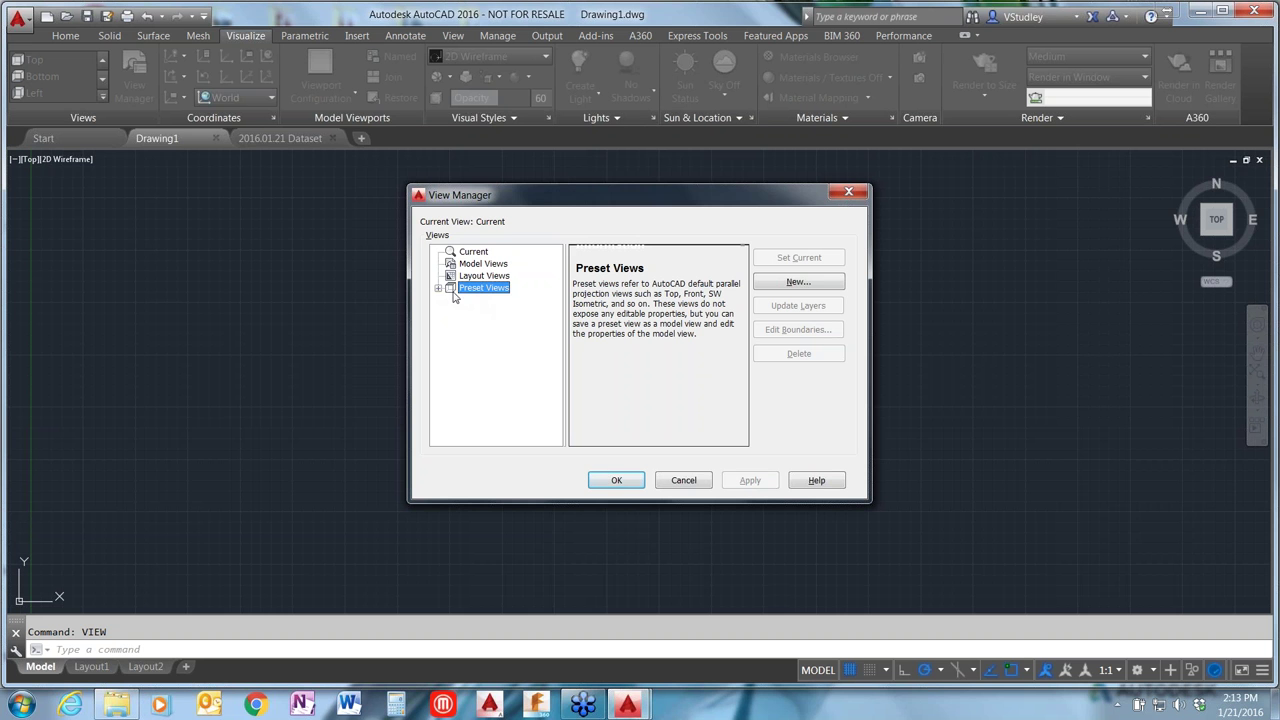
Step: Make the SW Isometric preset view current, then select the Model Views category
click(438, 288)
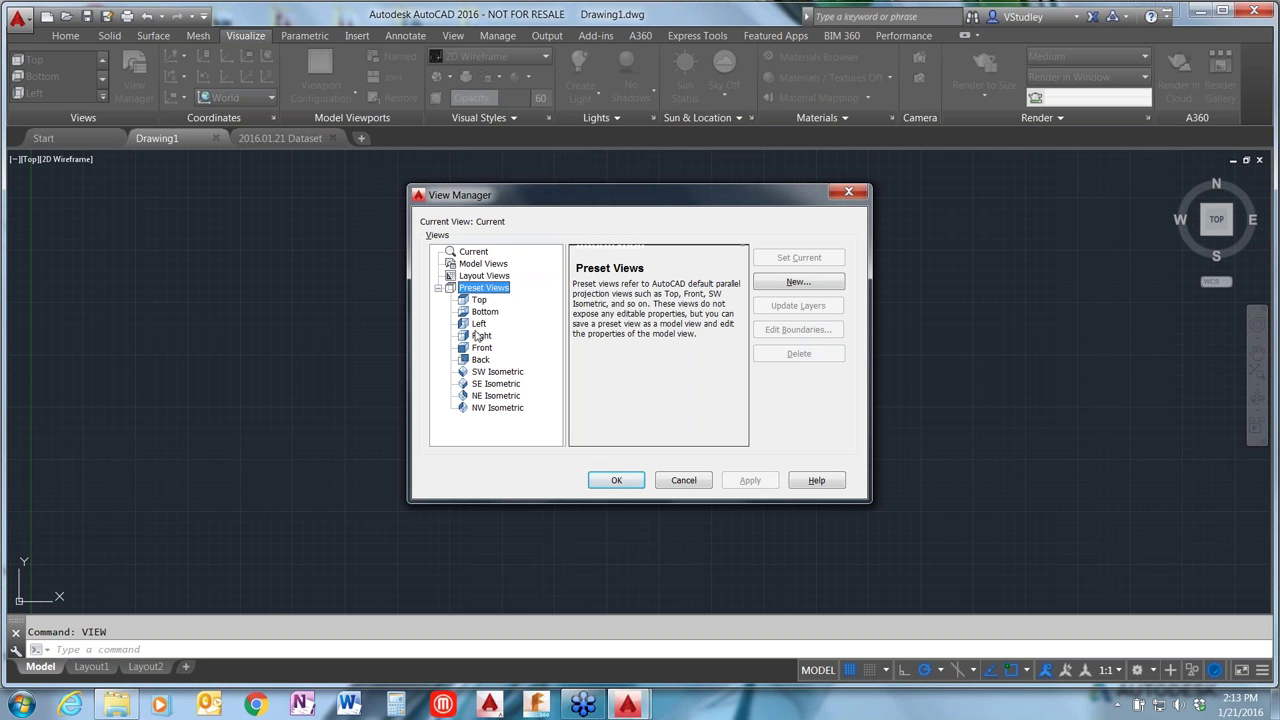
click(480, 301)
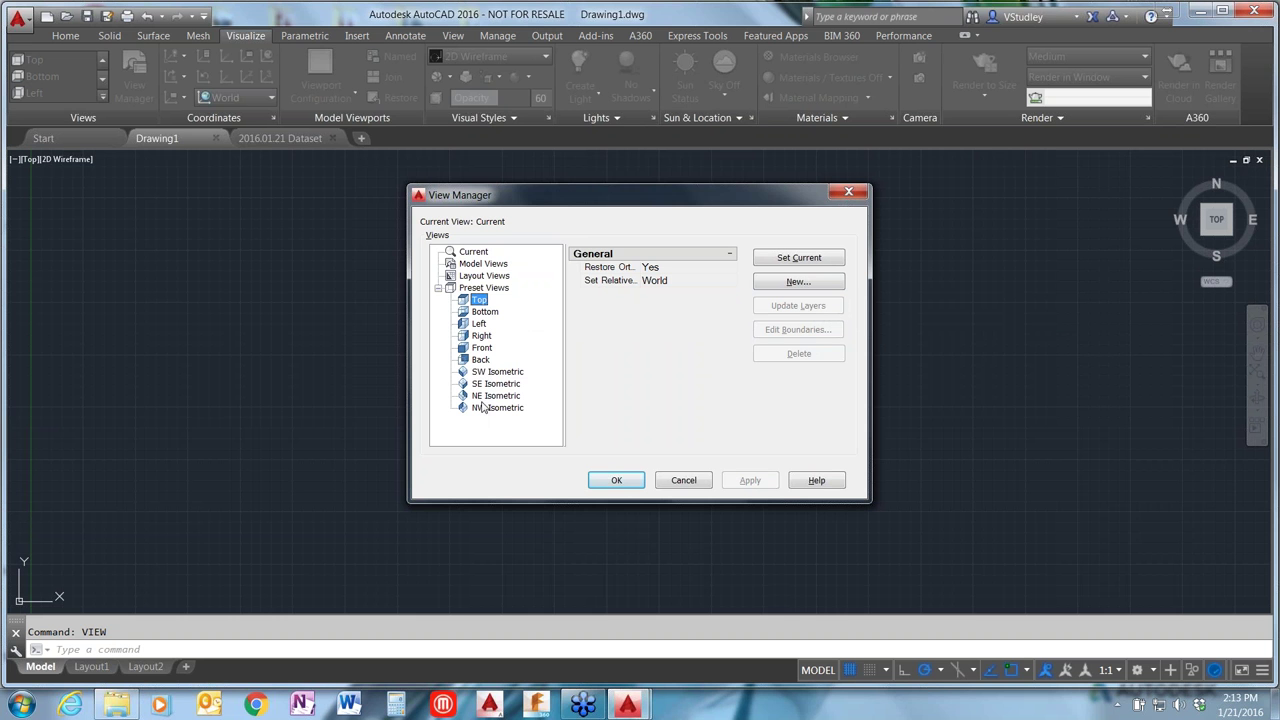
click(513, 372)
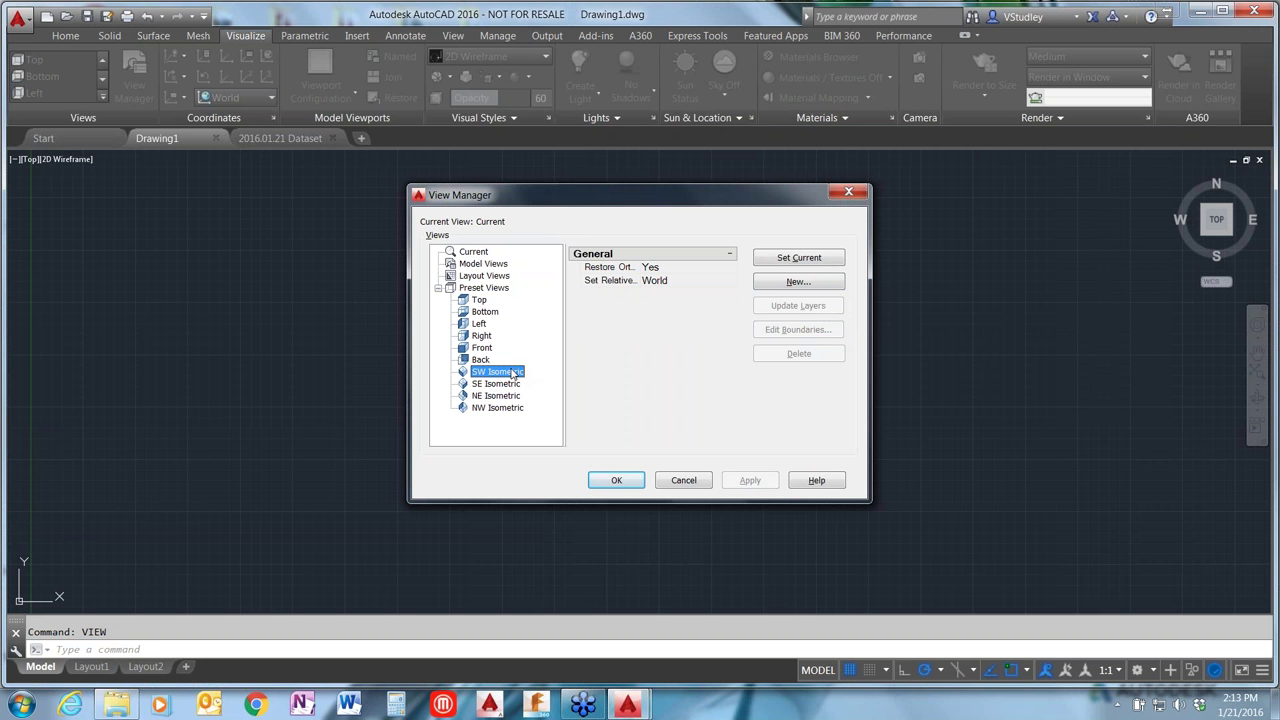
click(800, 264)
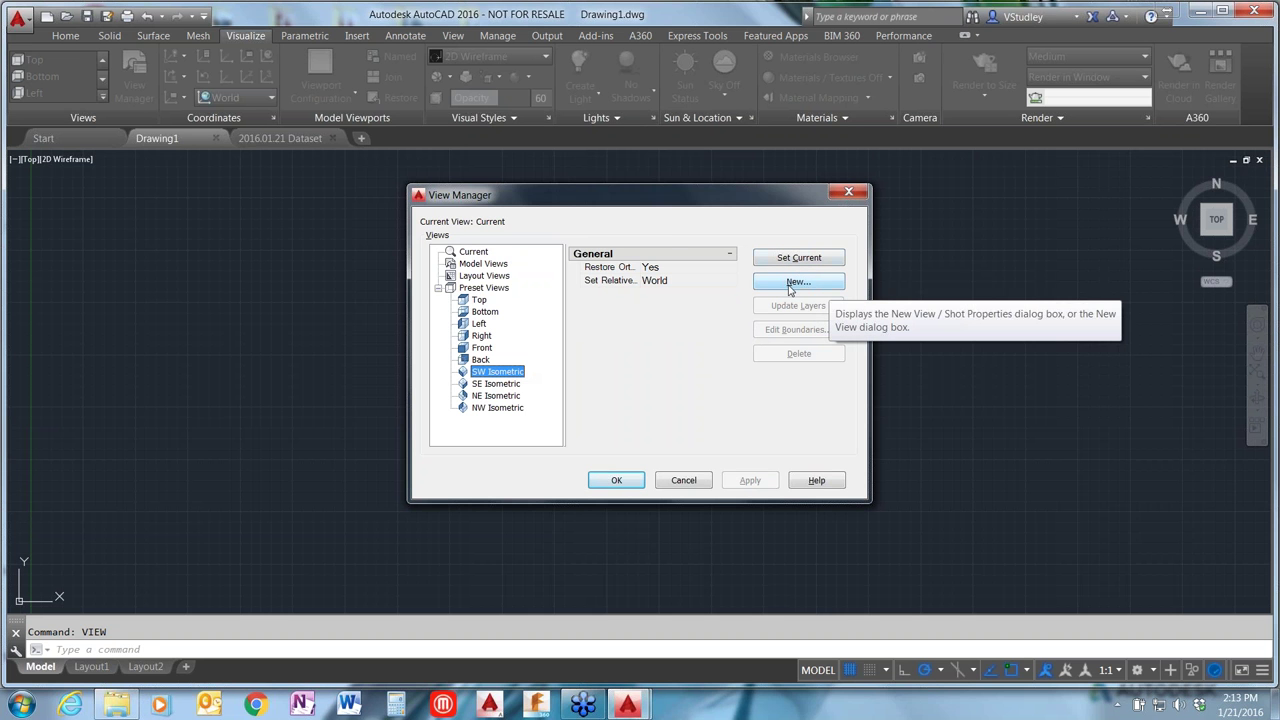
click(497, 265)
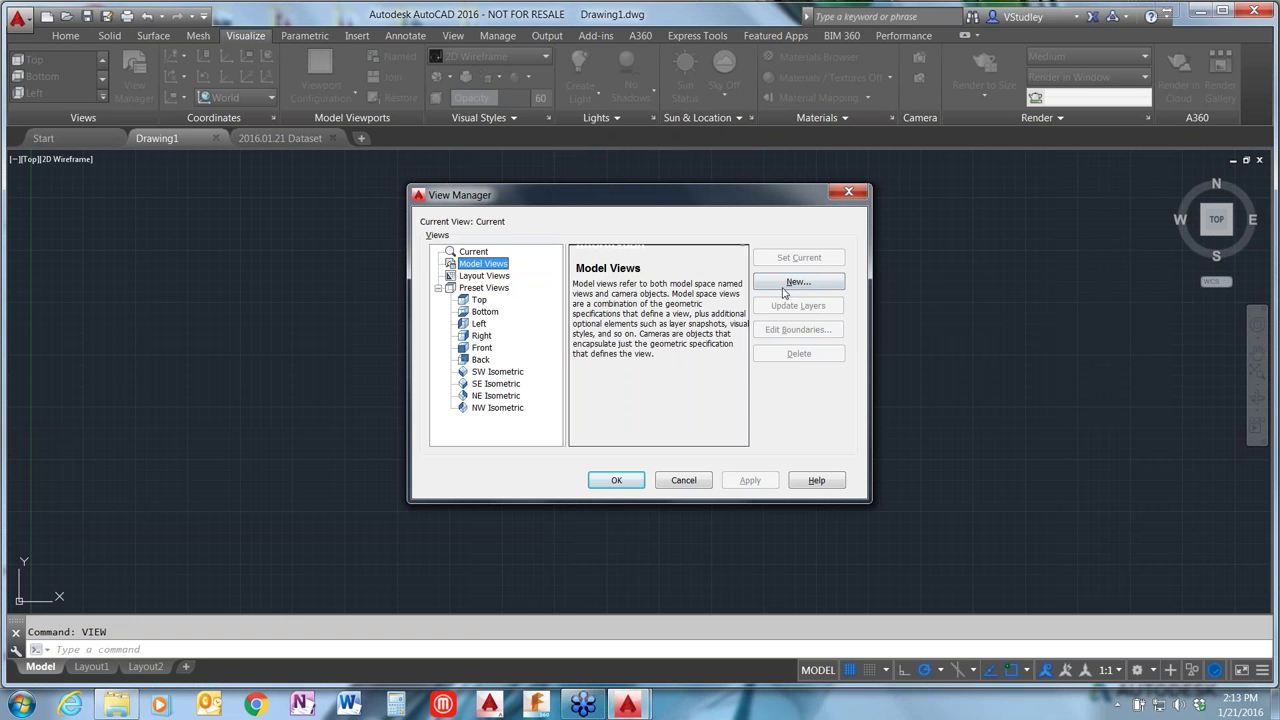
Step: Create a model view named 'New View' and select it to show its properties
click(797, 282)
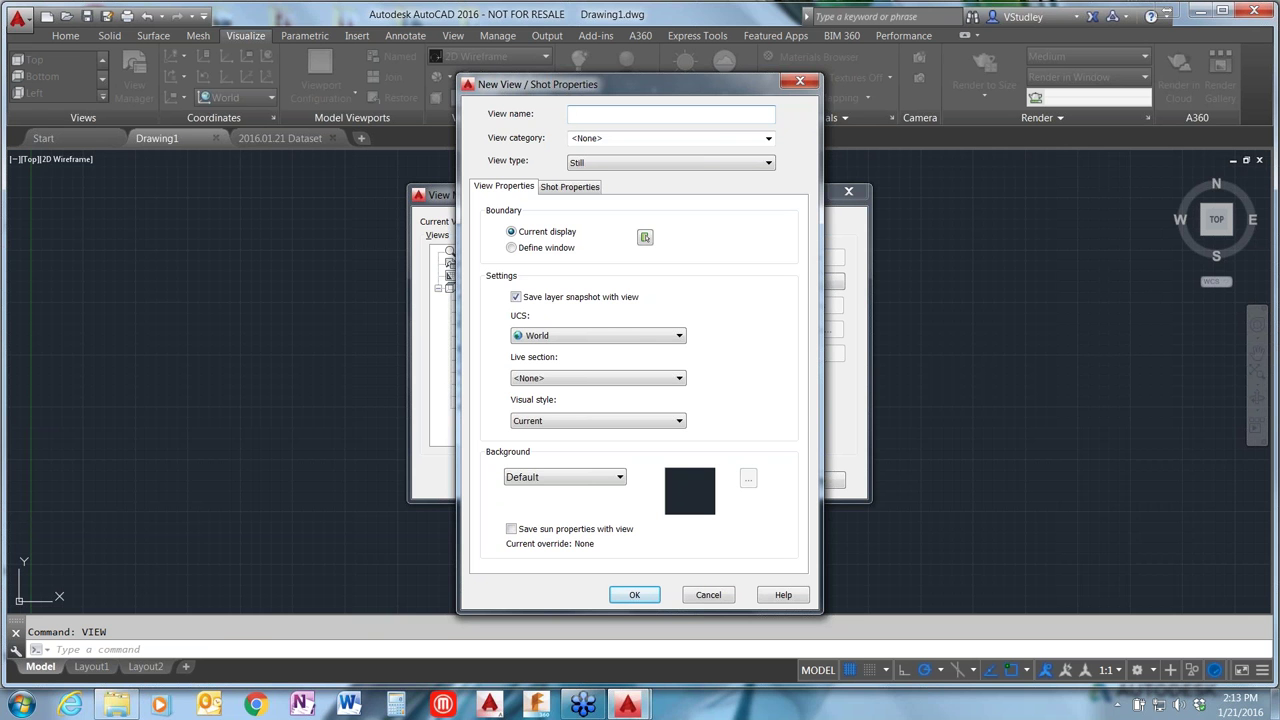
text(New View)
click(617, 597)
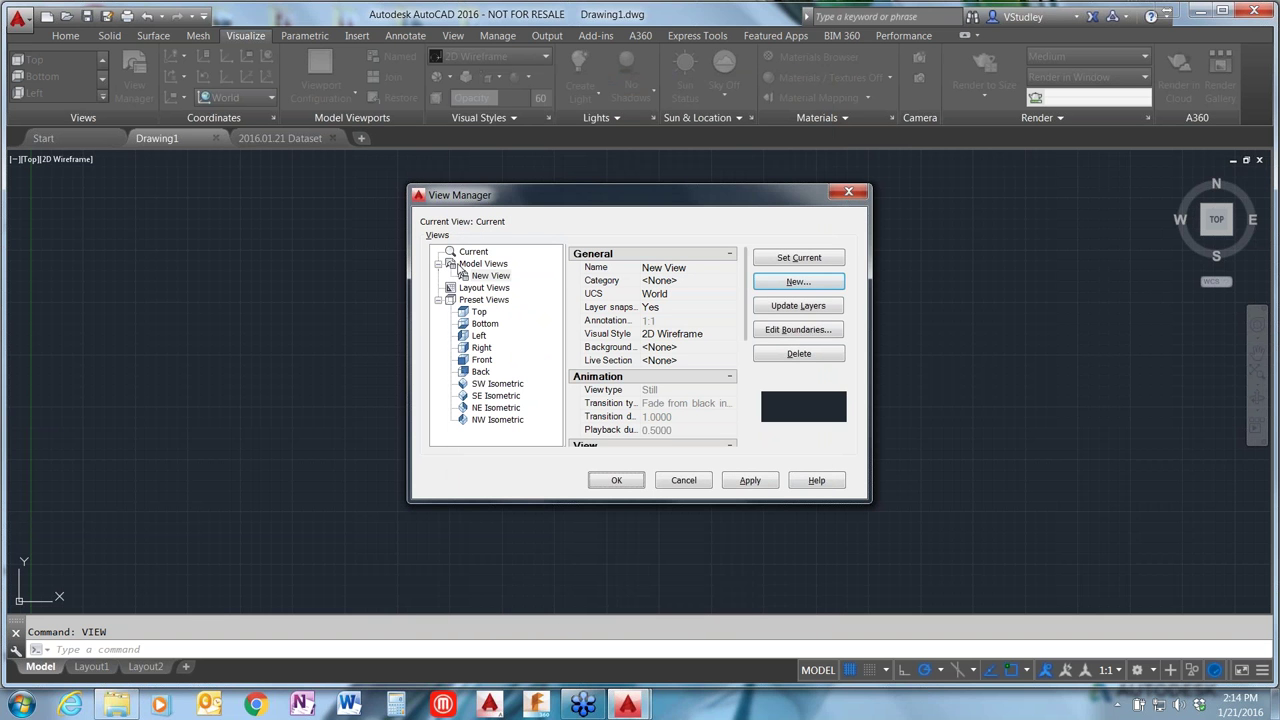
click(489, 276)
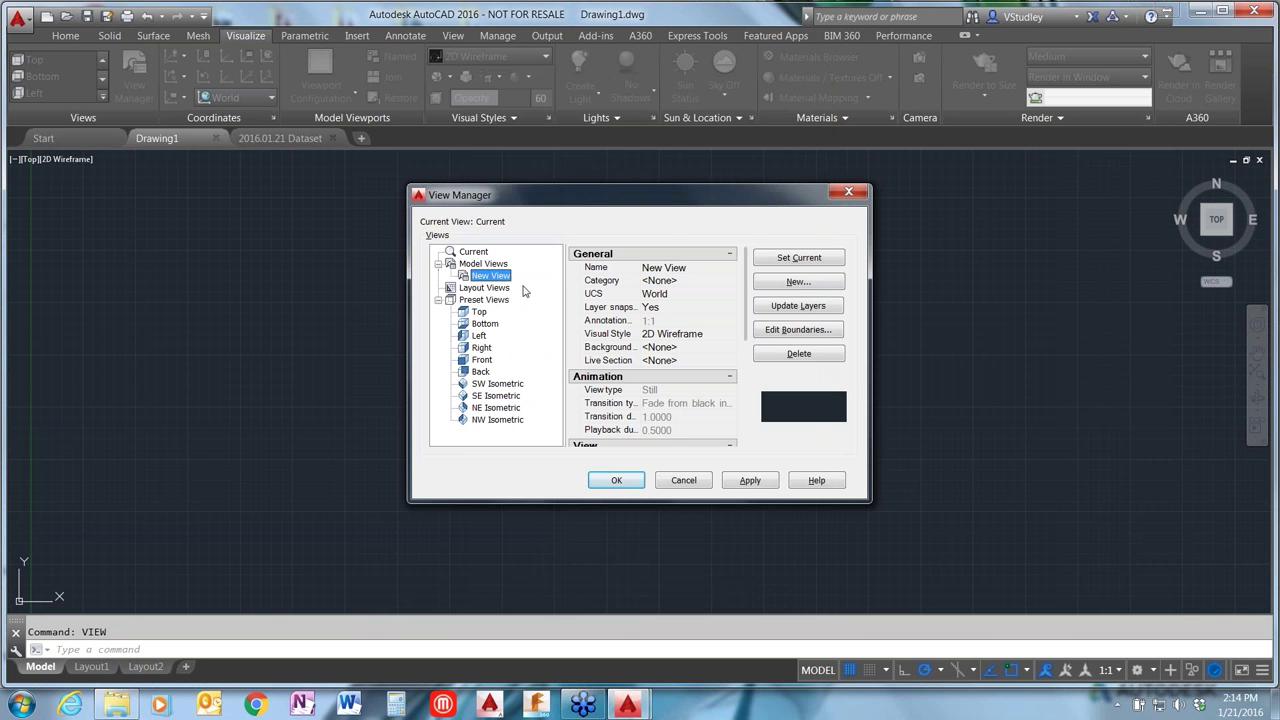
Step: Enlarge the View Manager window upward, leftward and downward to reveal camera and clipping settings
drag(668, 184, 670, 18)
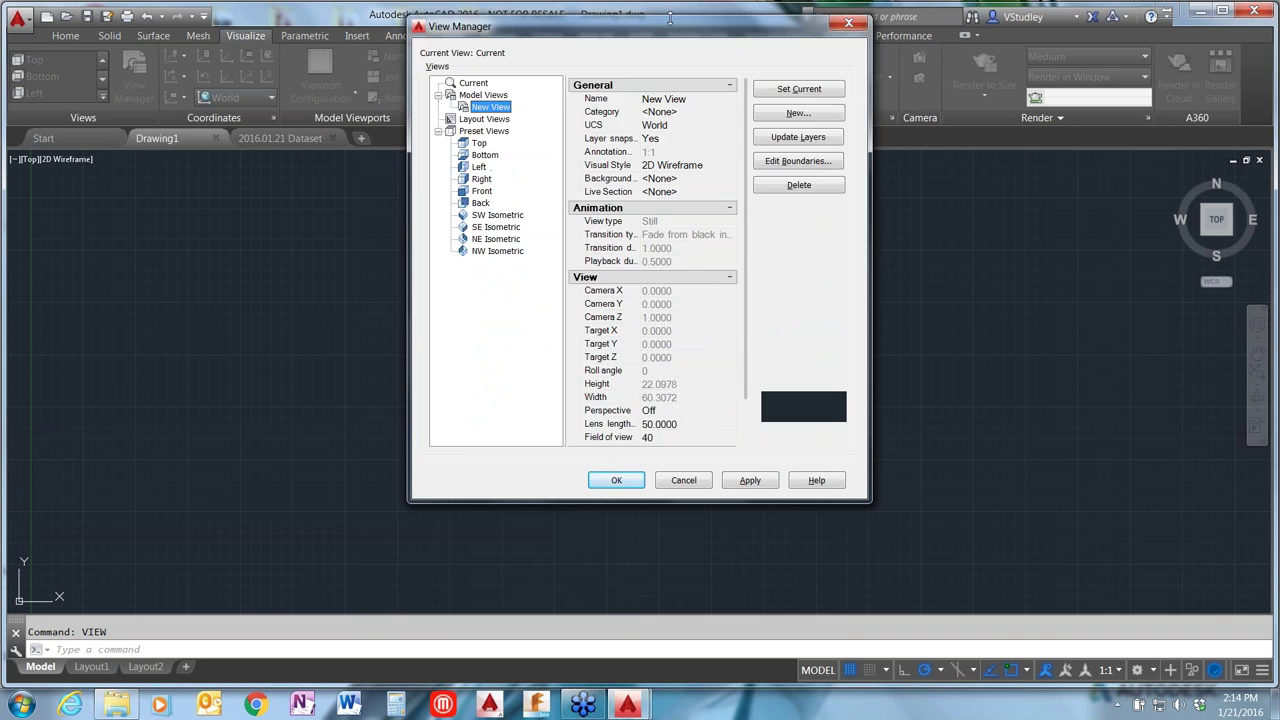
drag(395, 294, 158, 284)
drag(502, 500, 502, 596)
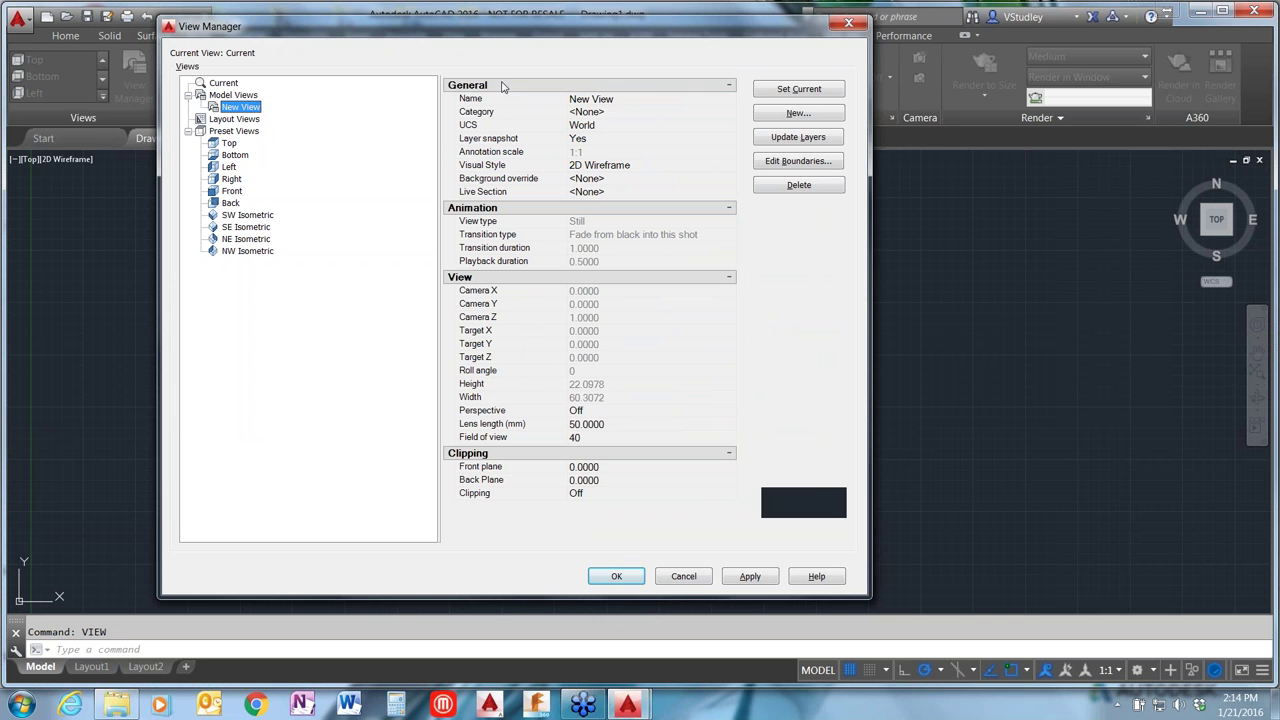
Step: Confirm New View's name, keep its UCS as World and layer snapshot as Yes
click(590, 99)
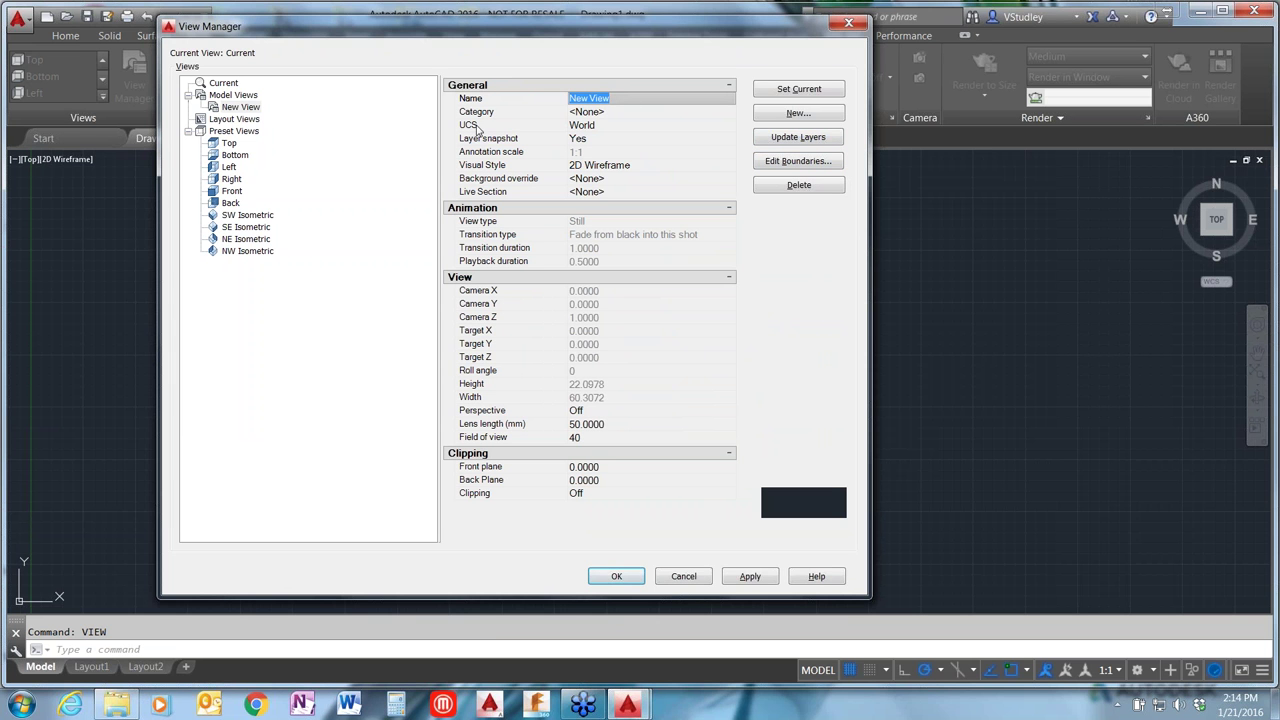
click(590, 112)
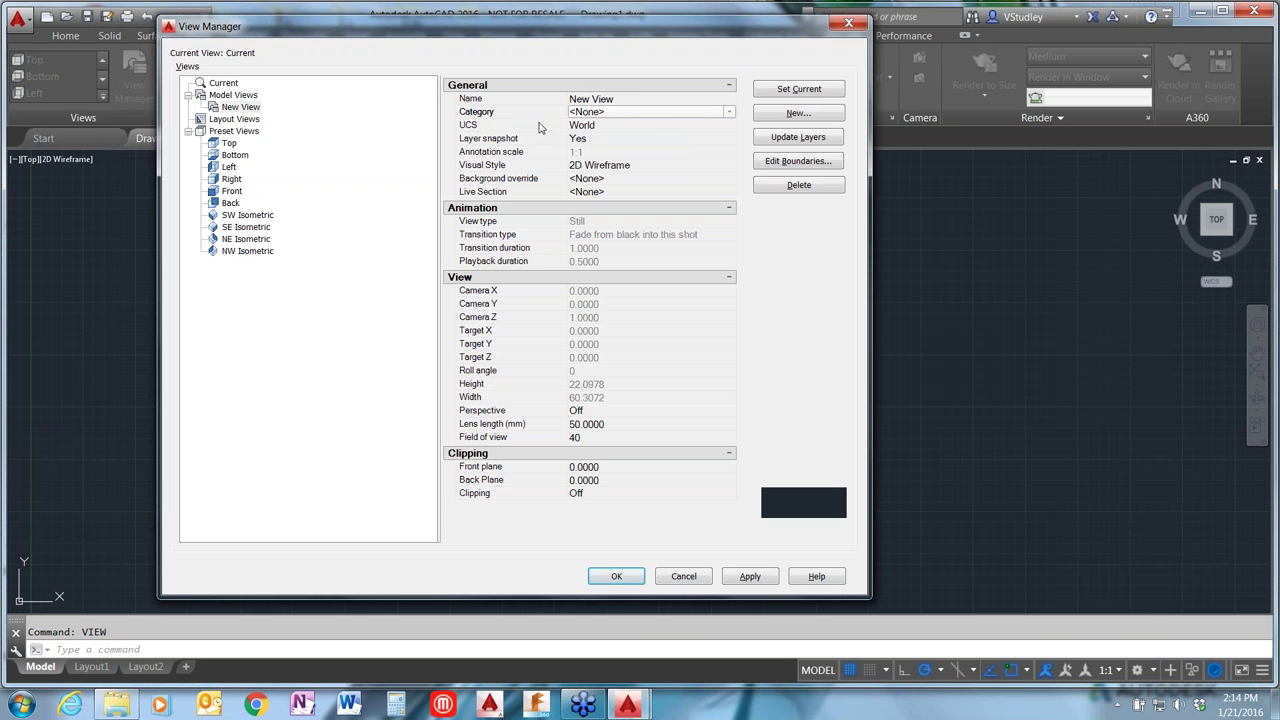
click(595, 126)
click(611, 130)
click(611, 128)
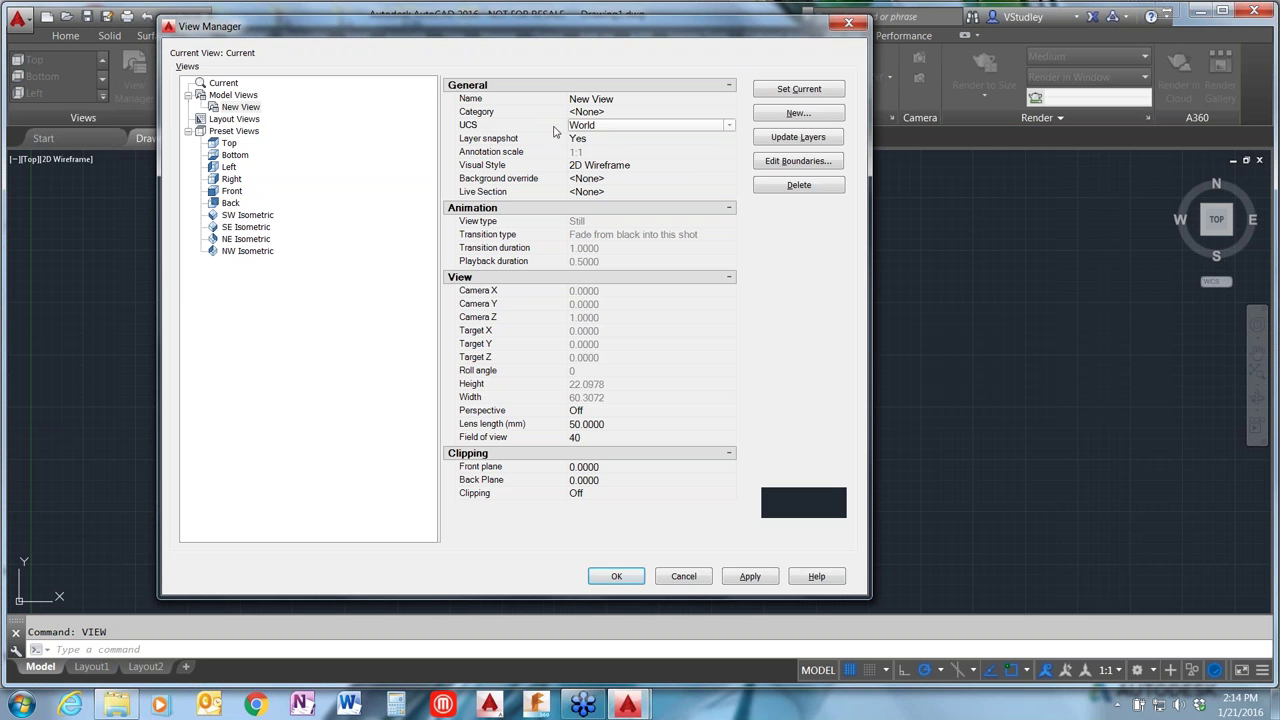
mouse_move(537, 143)
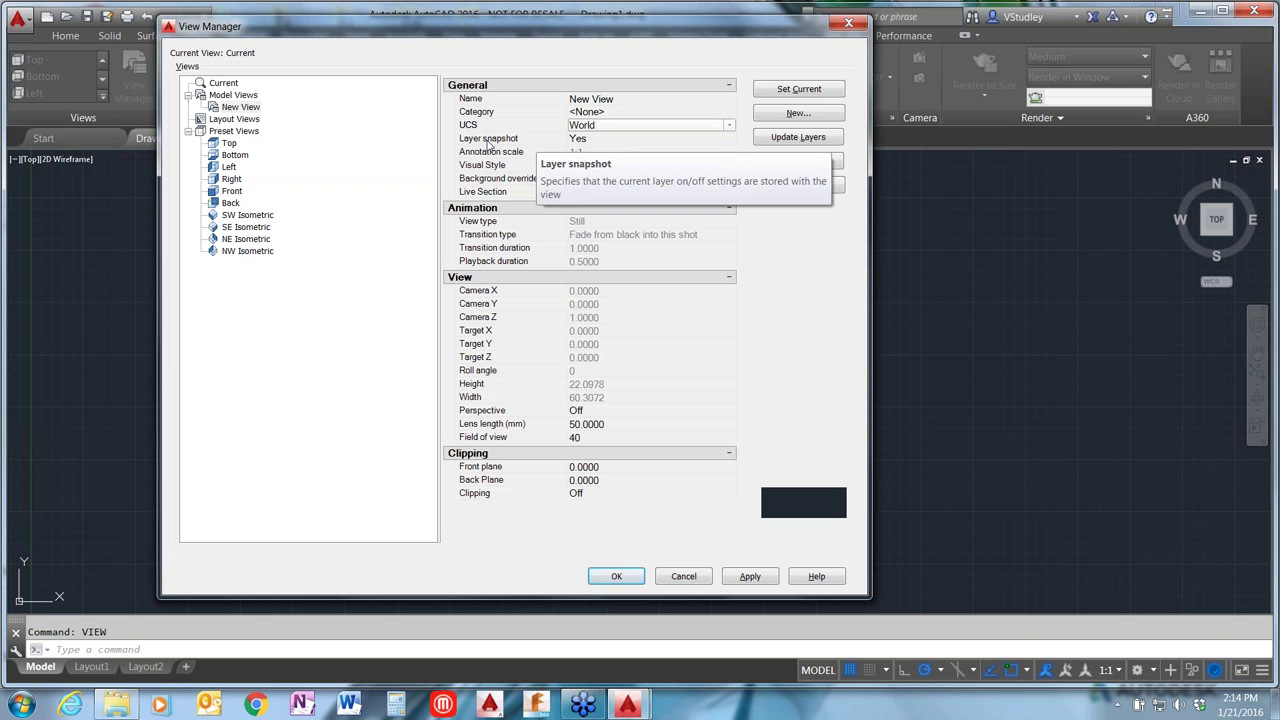
click(590, 139)
click(591, 141)
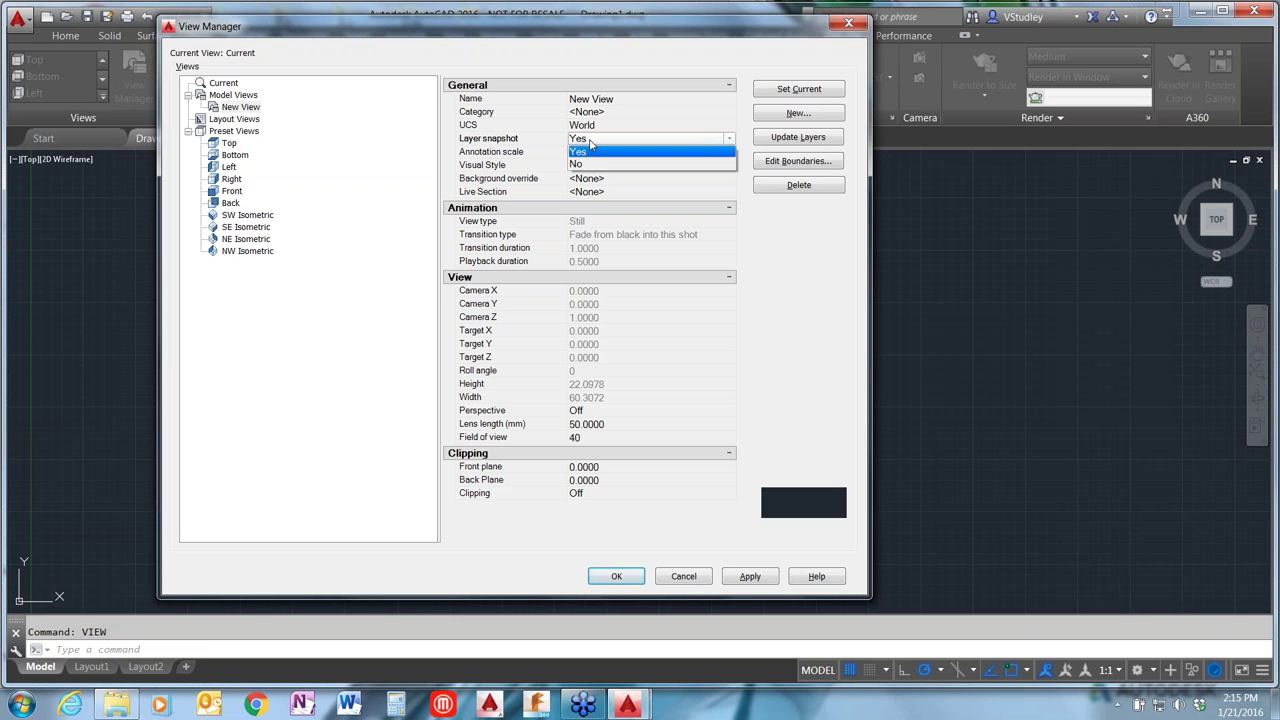
click(591, 148)
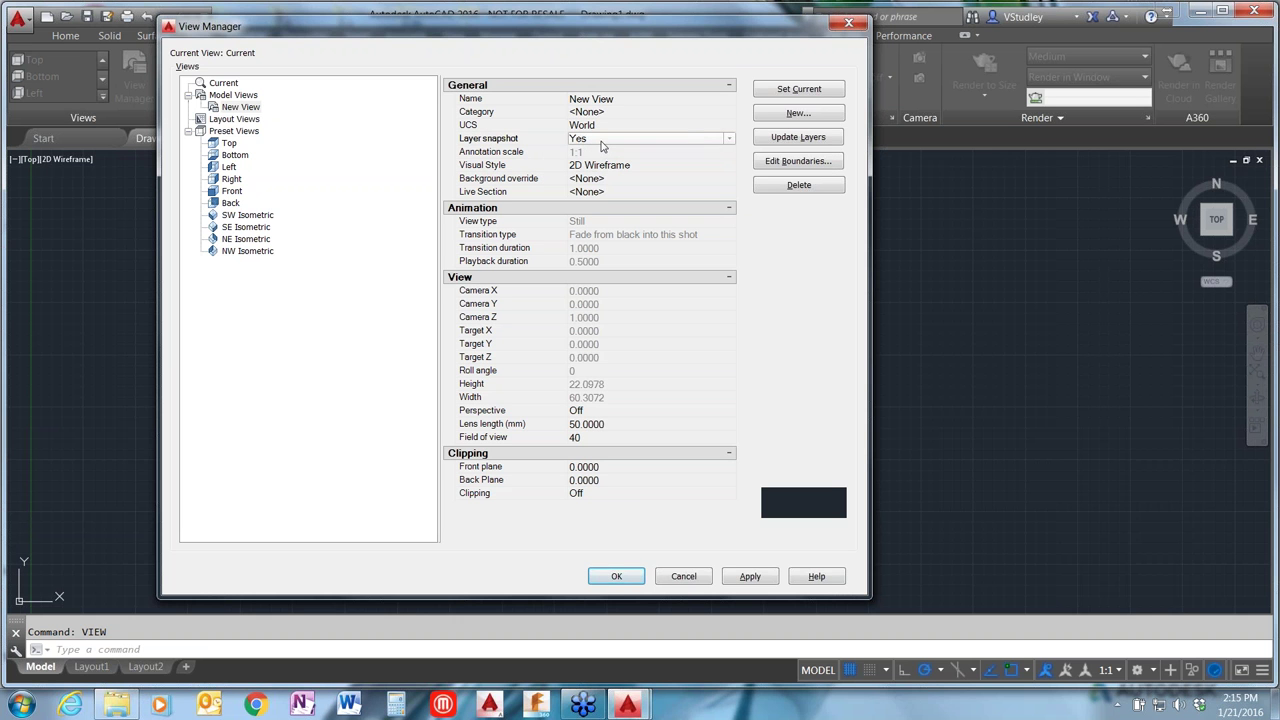
click(601, 144)
click(601, 146)
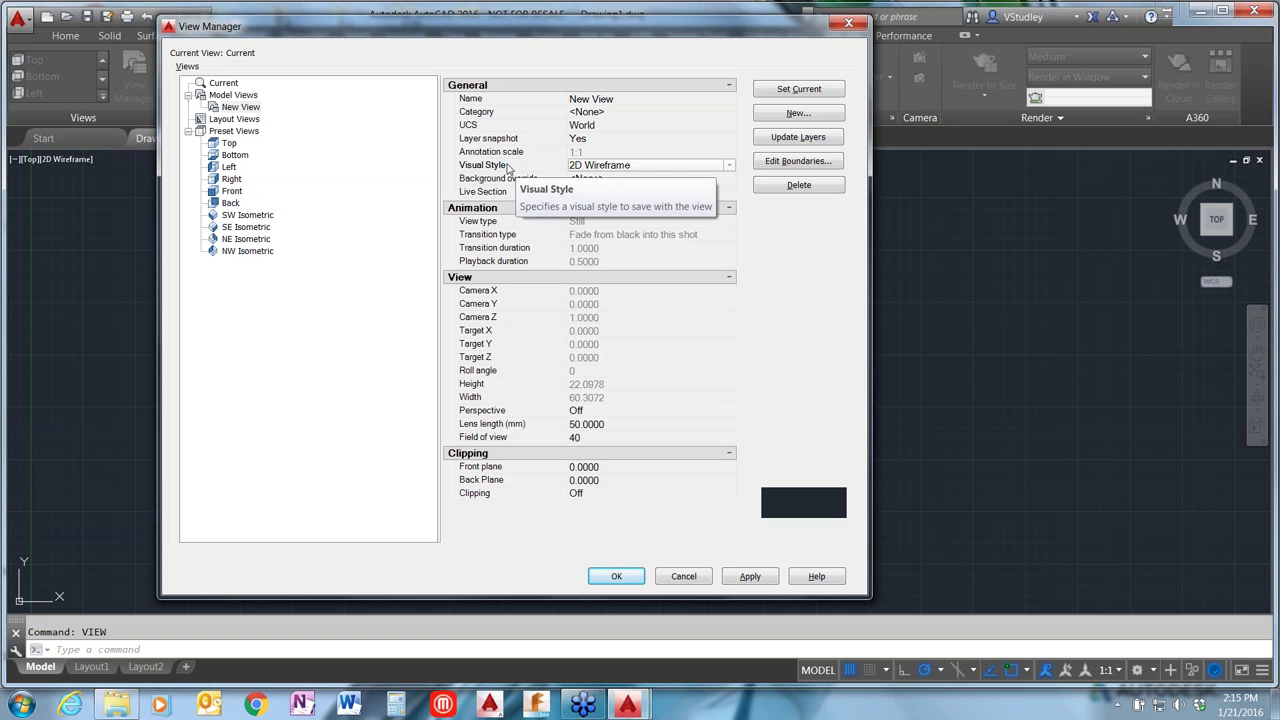
Step: Keep 2D Wireframe as New View's visual style and check the background override options
click(728, 168)
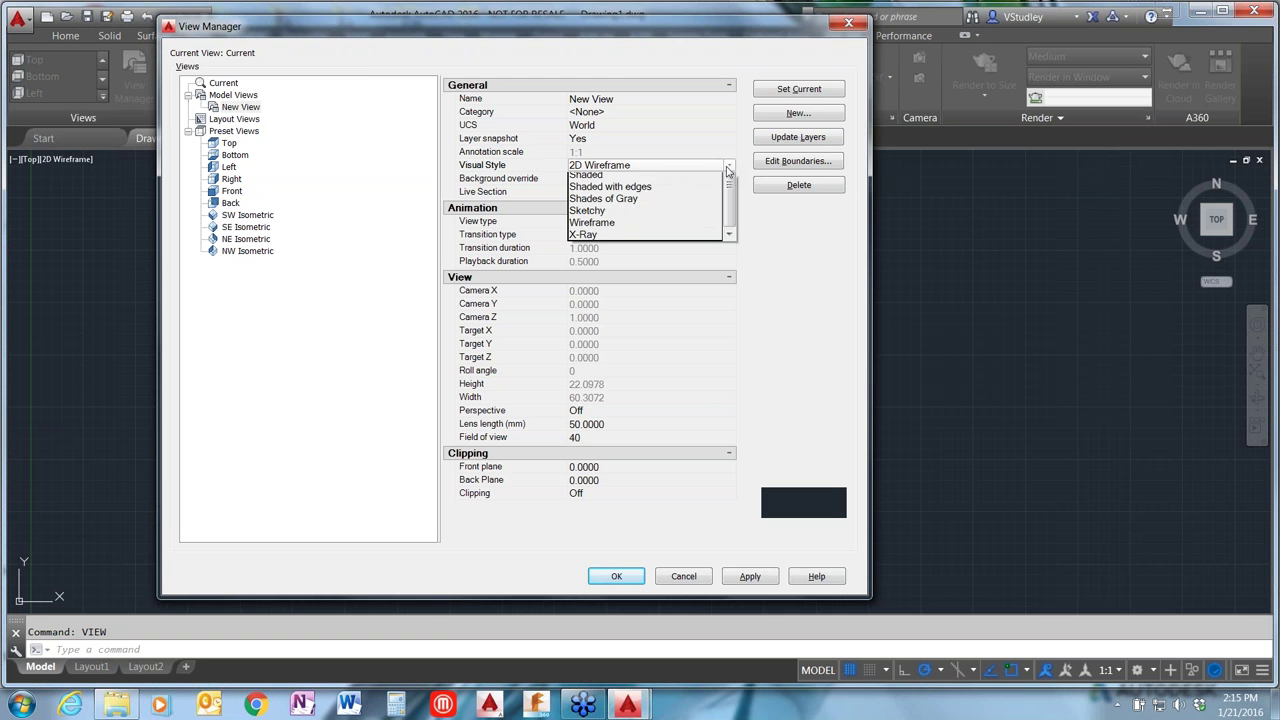
click(728, 168)
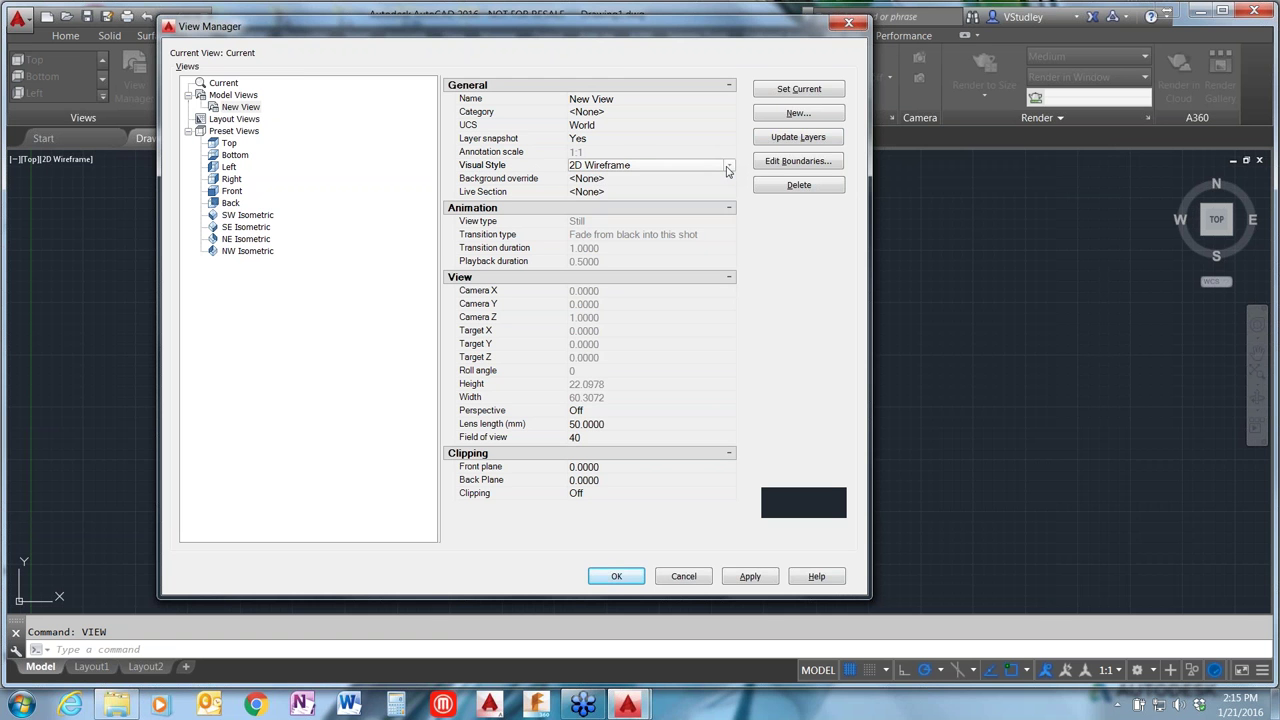
click(728, 168)
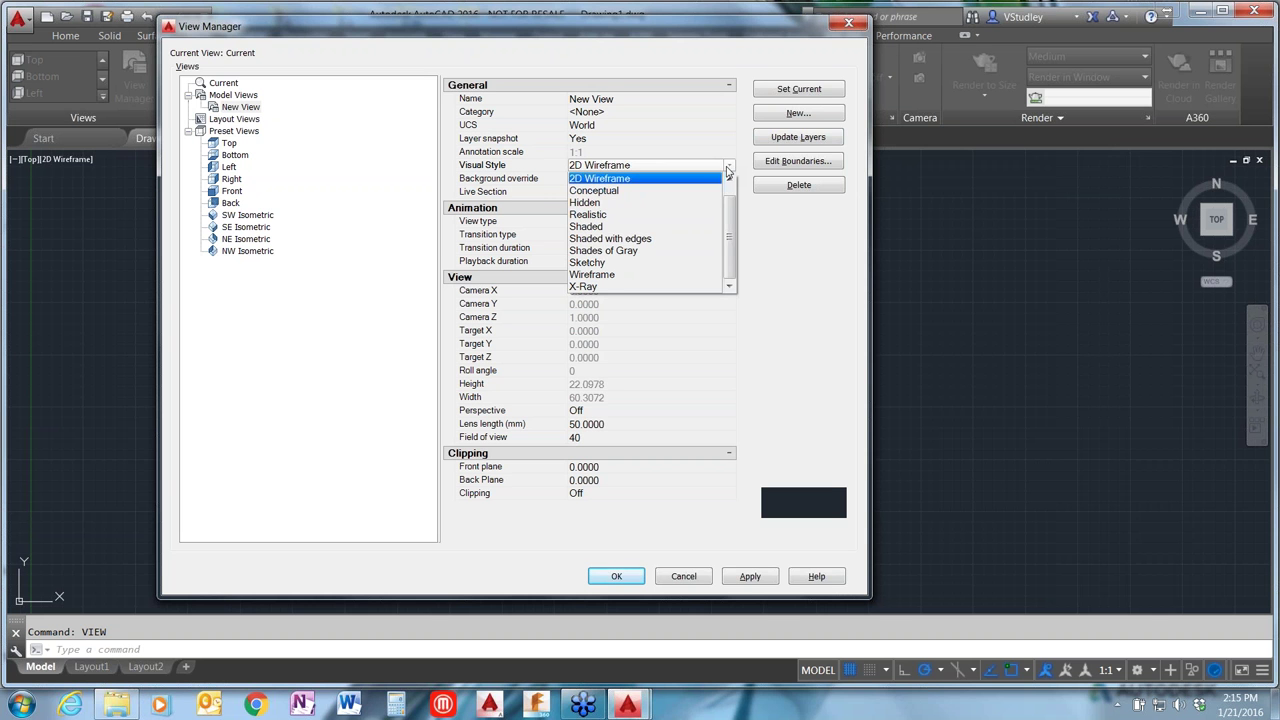
scroll(686, 242, up, 1)
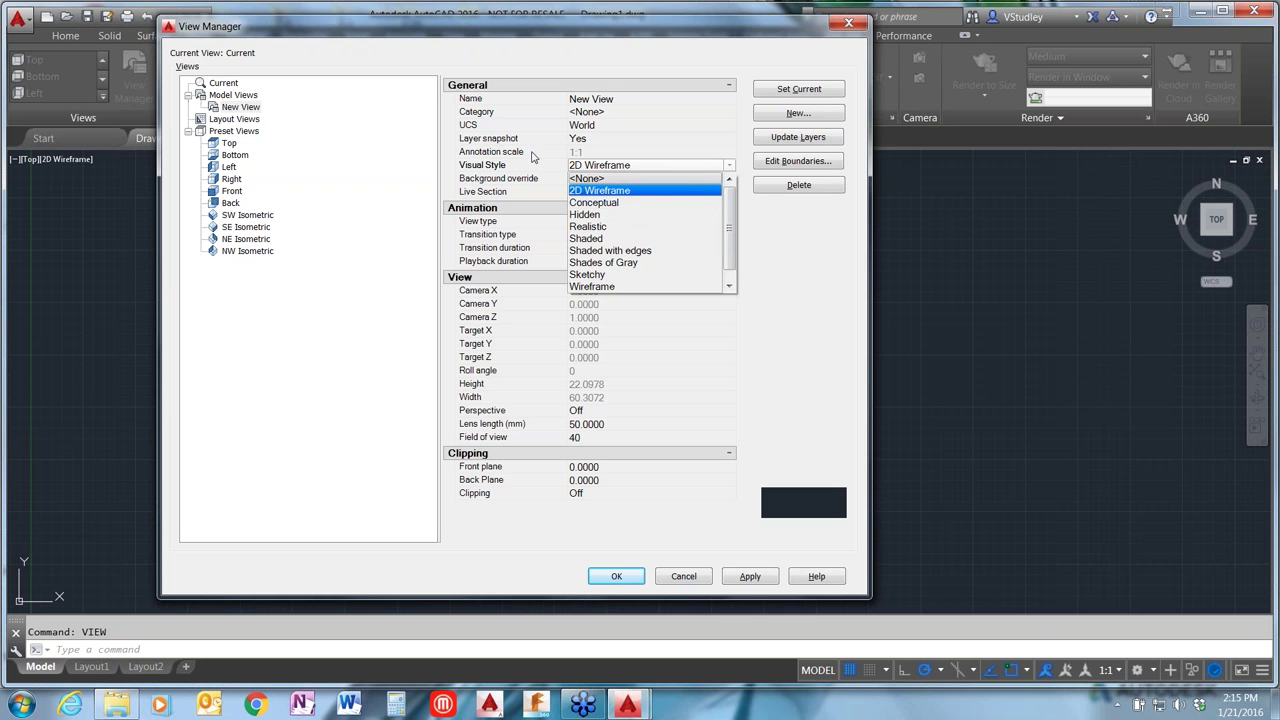
click(511, 183)
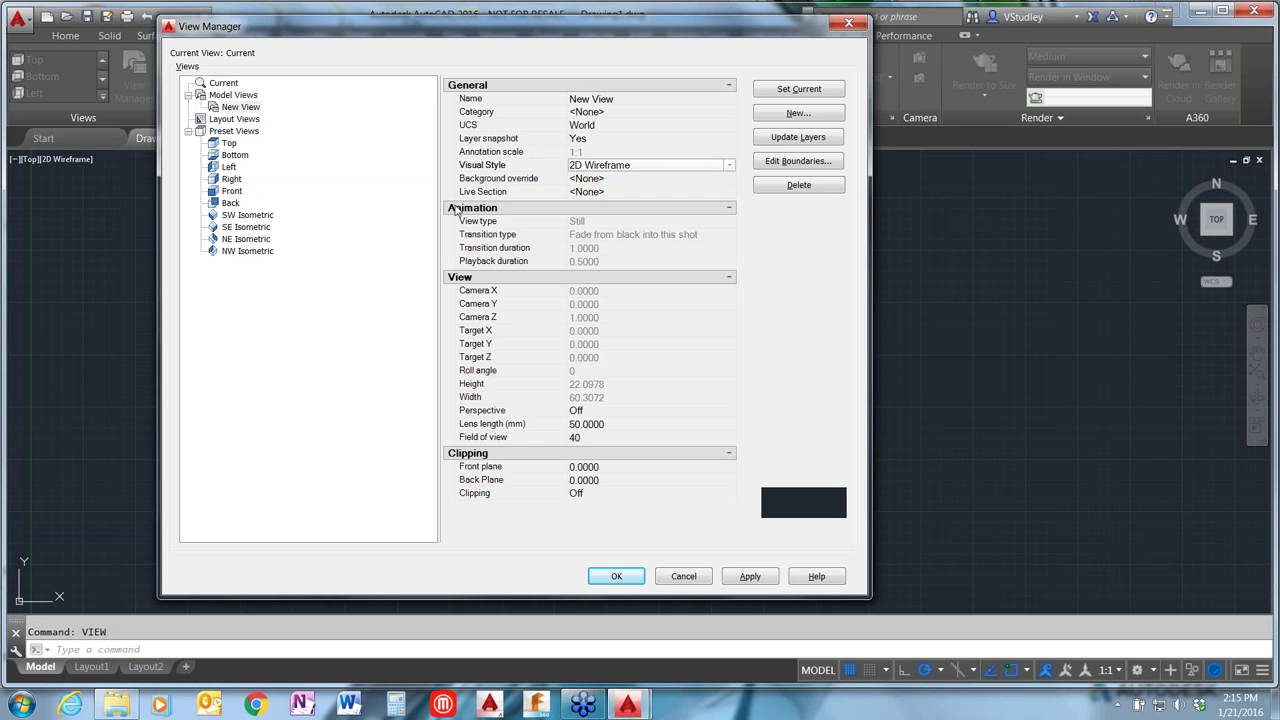
click(615, 179)
click(623, 180)
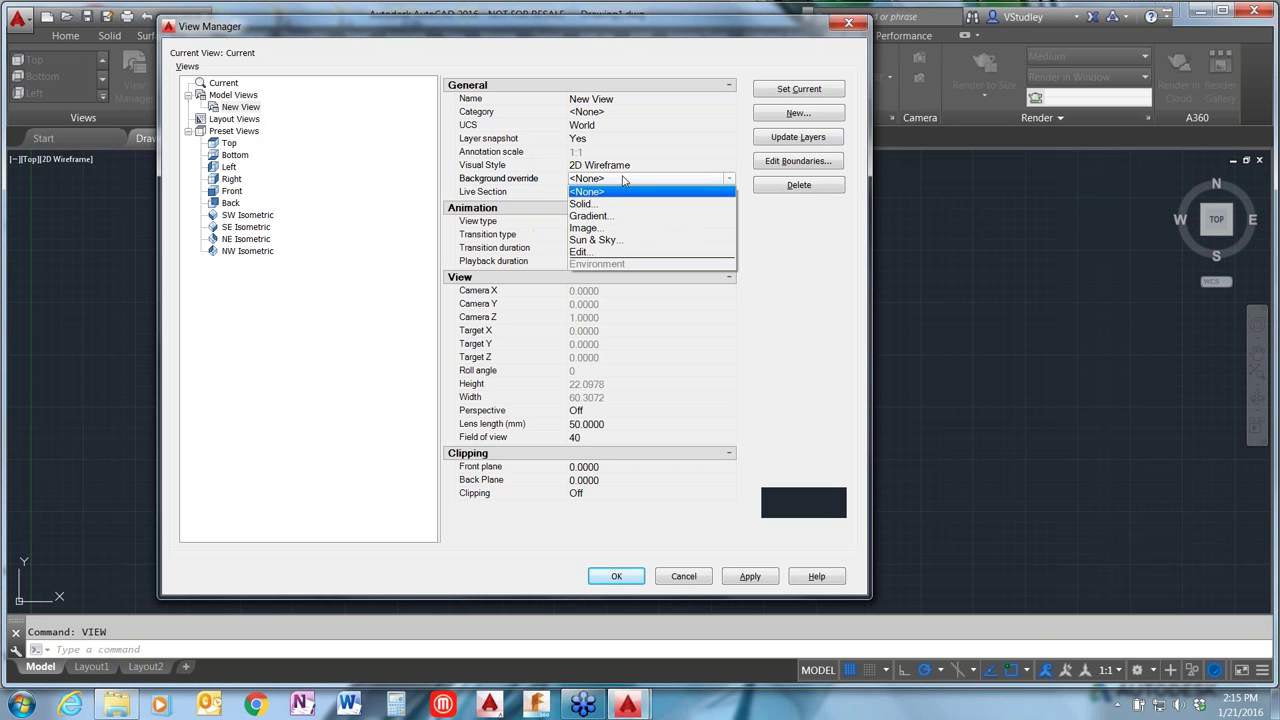
click(611, 253)
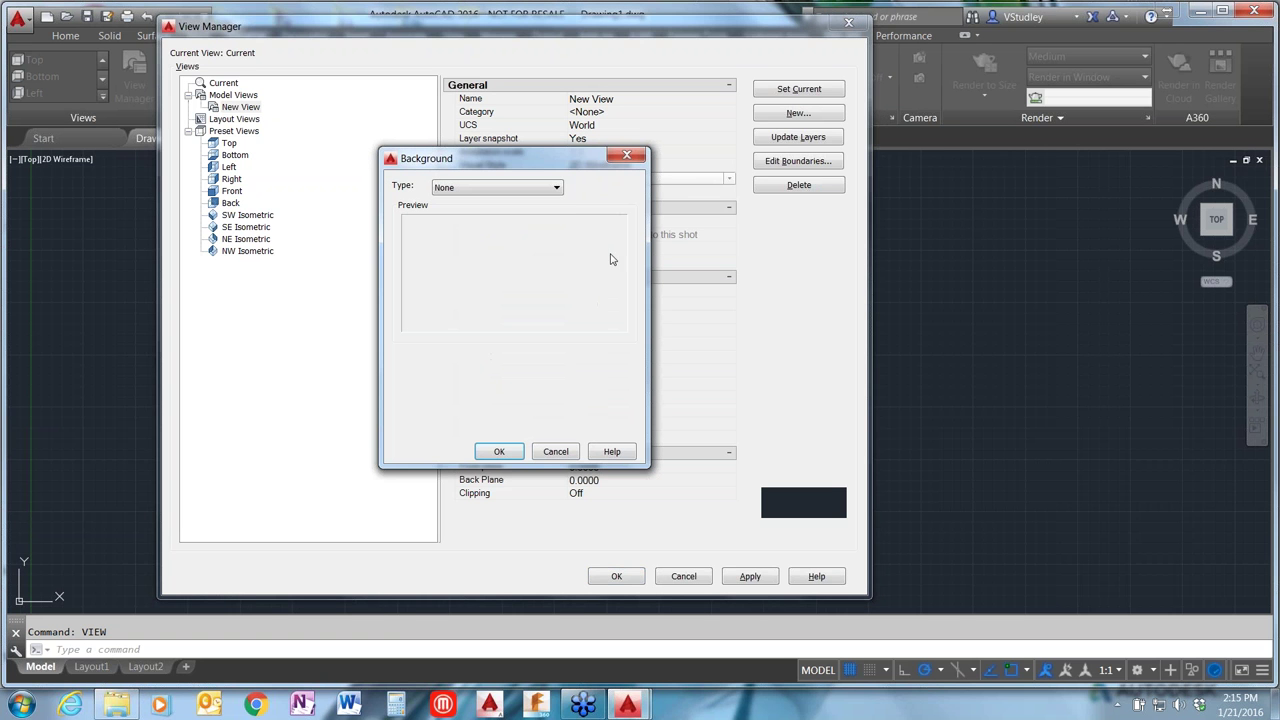
click(557, 188)
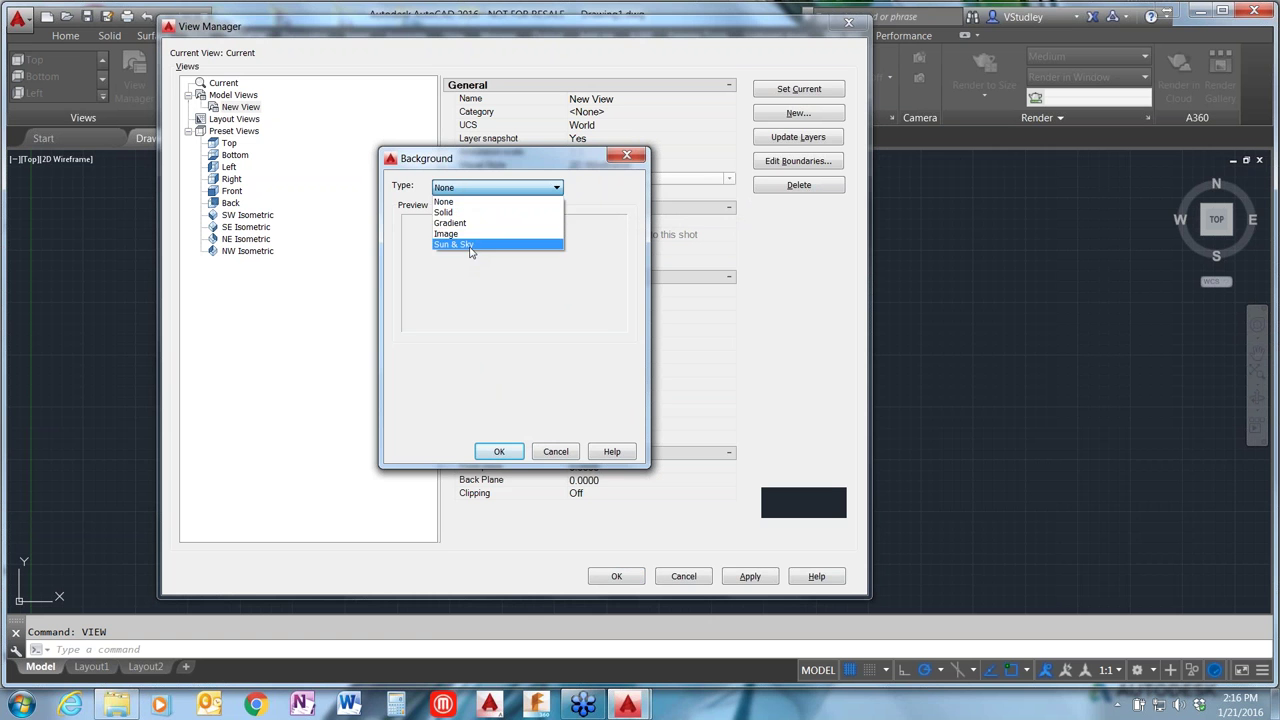
click(470, 245)
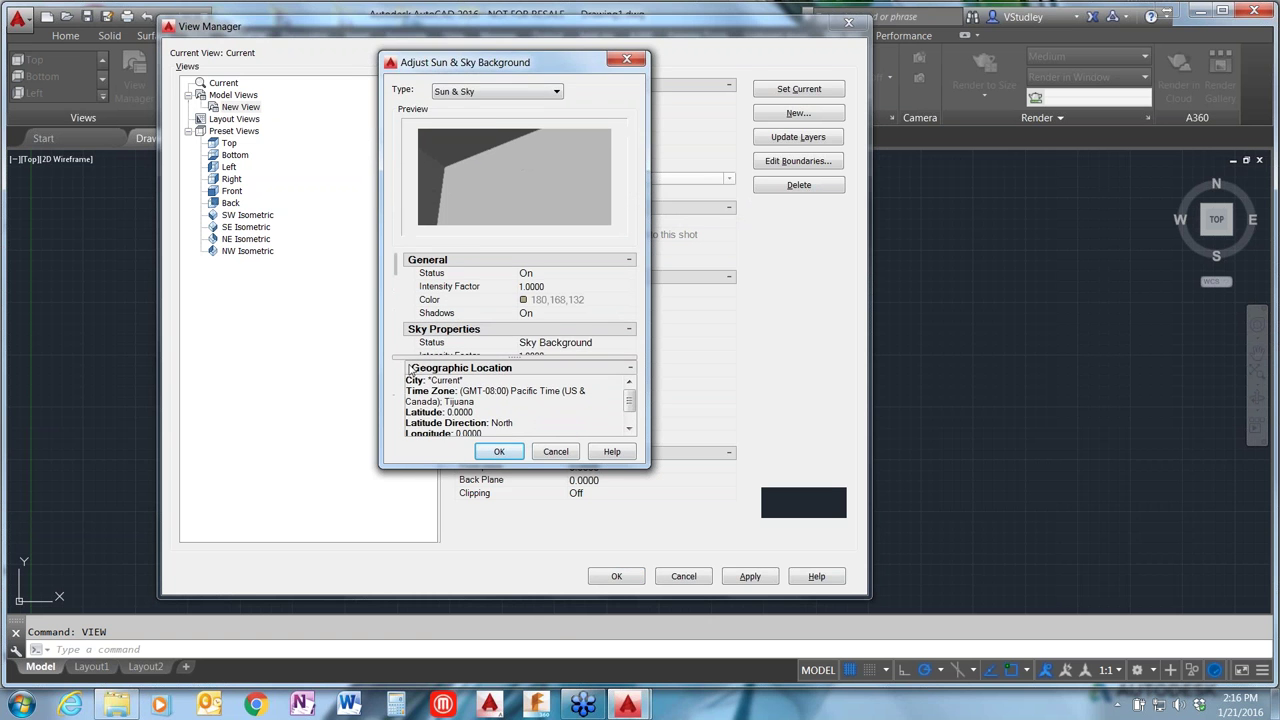
click(626, 60)
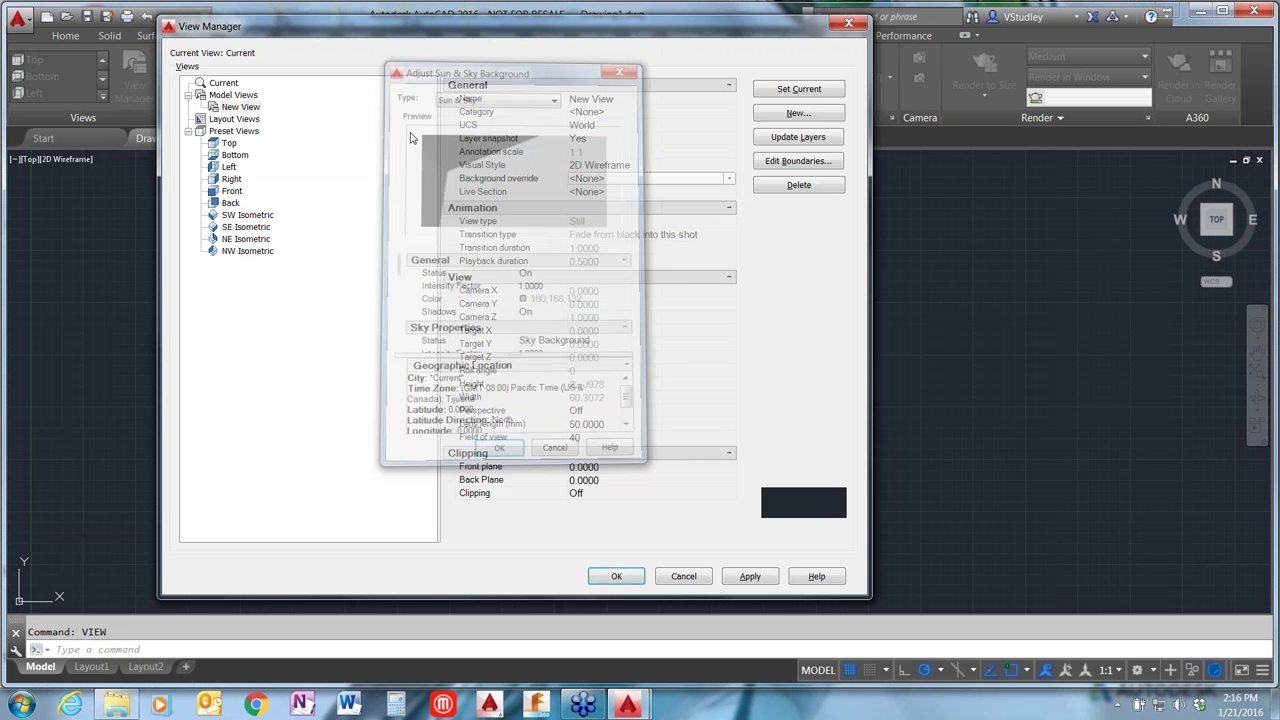
click(650, 192)
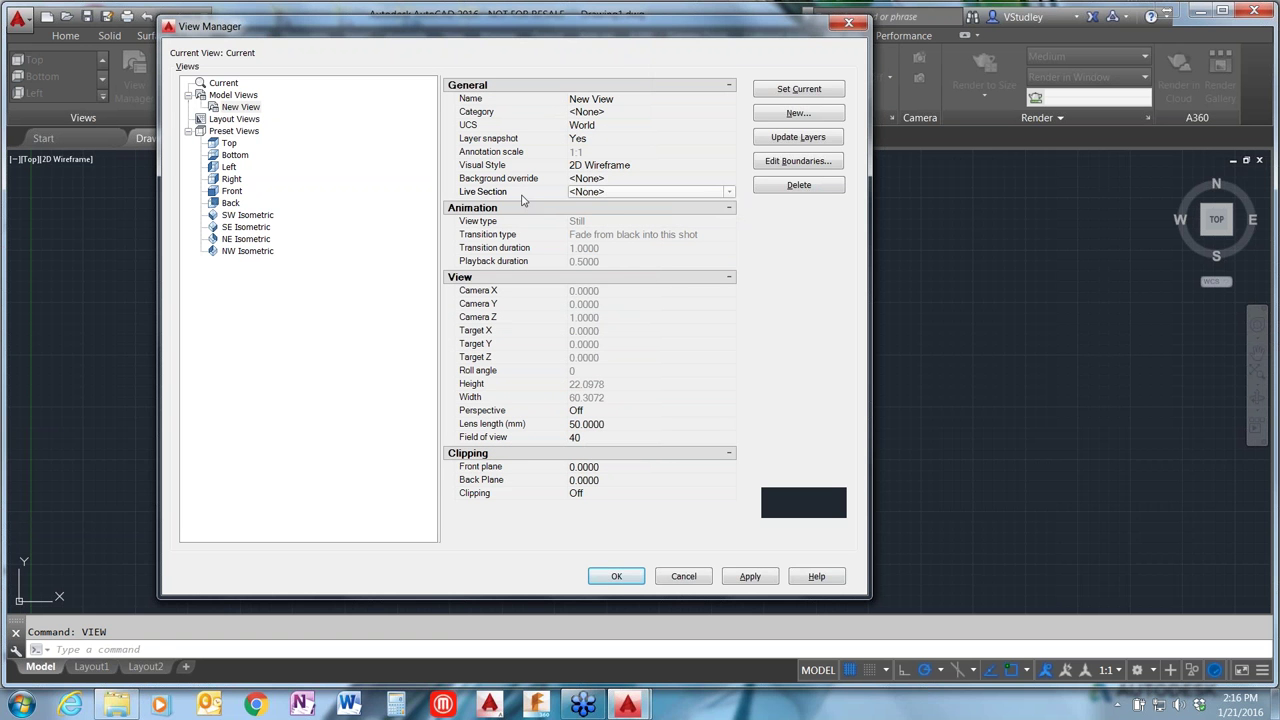
click(656, 192)
click(657, 196)
click(657, 196)
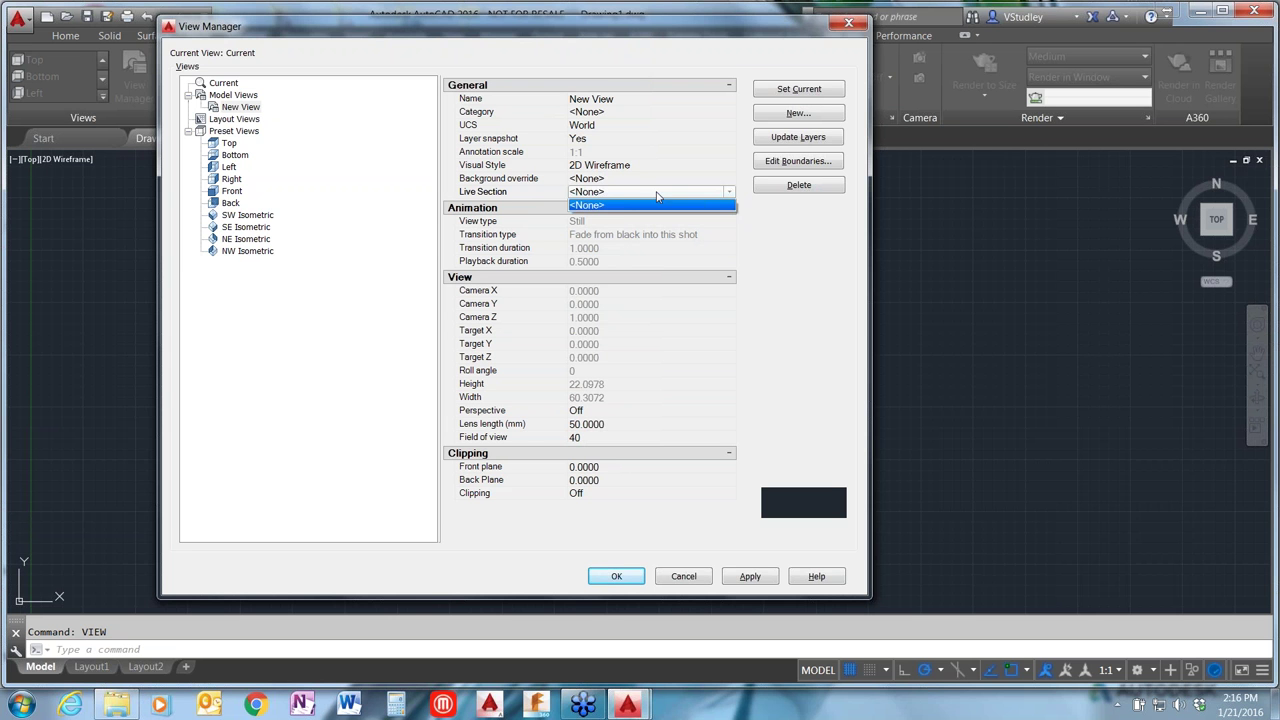
click(648, 194)
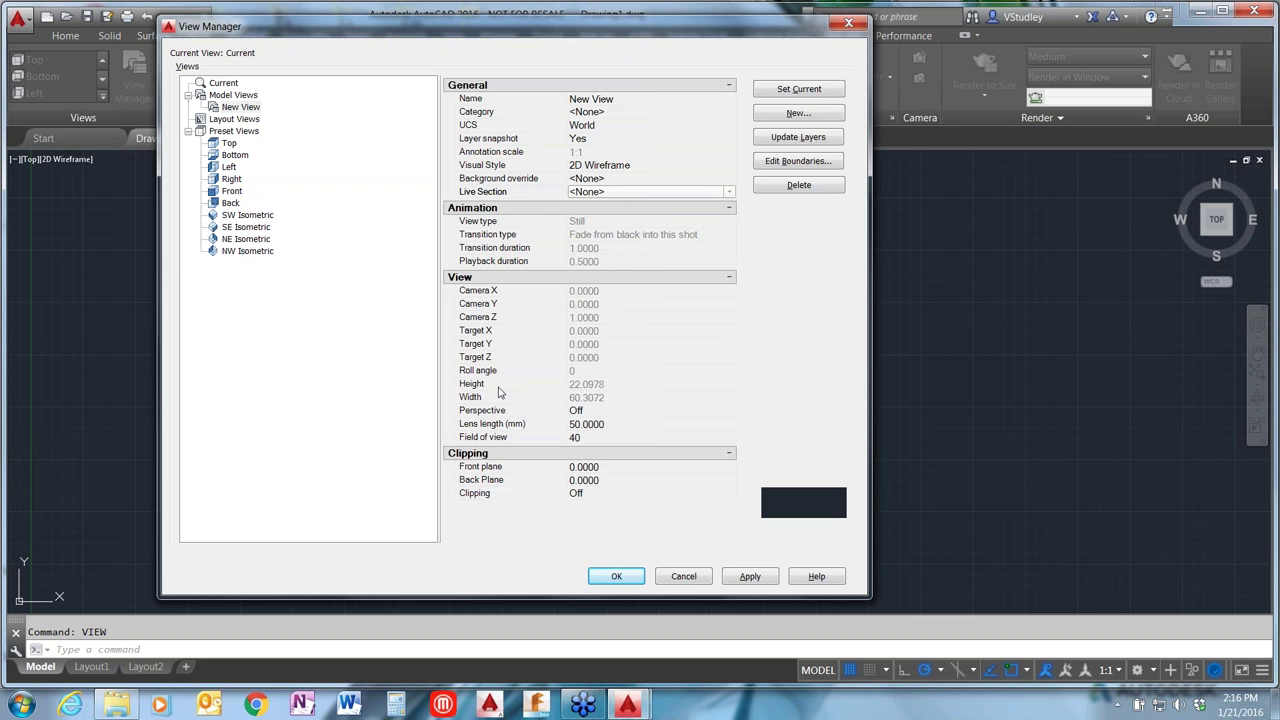
click(489, 209)
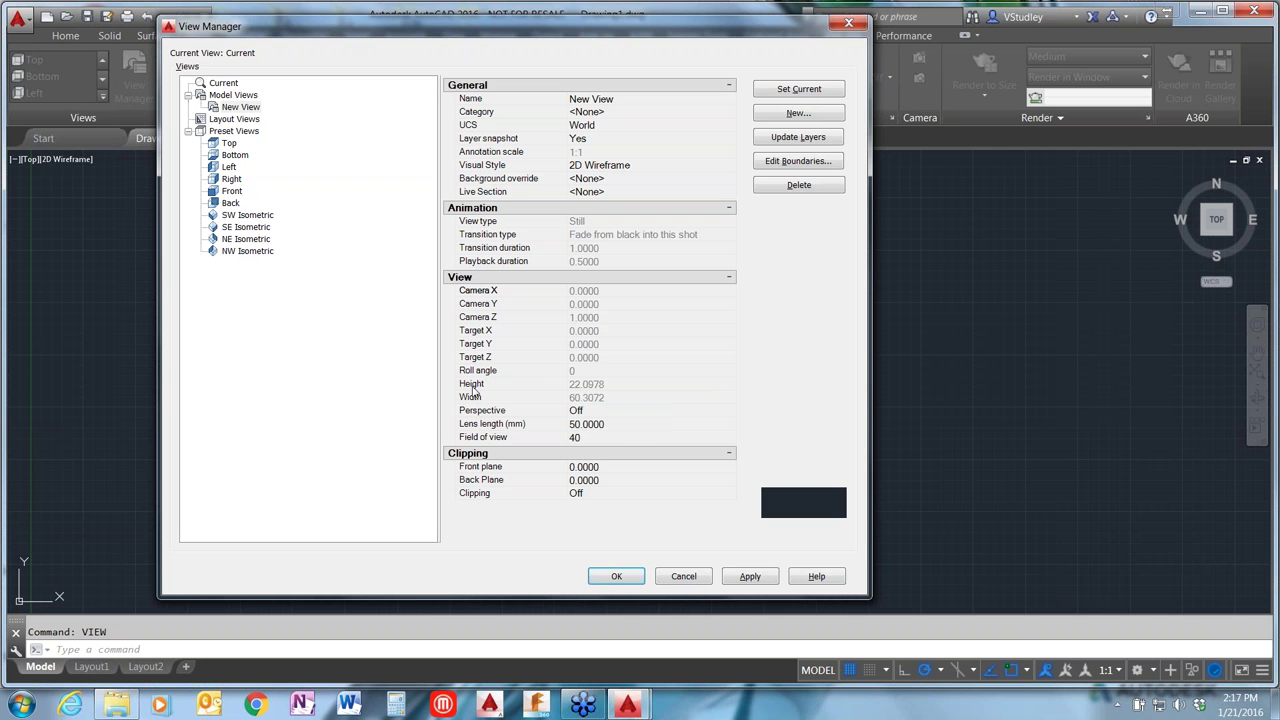
click(596, 410)
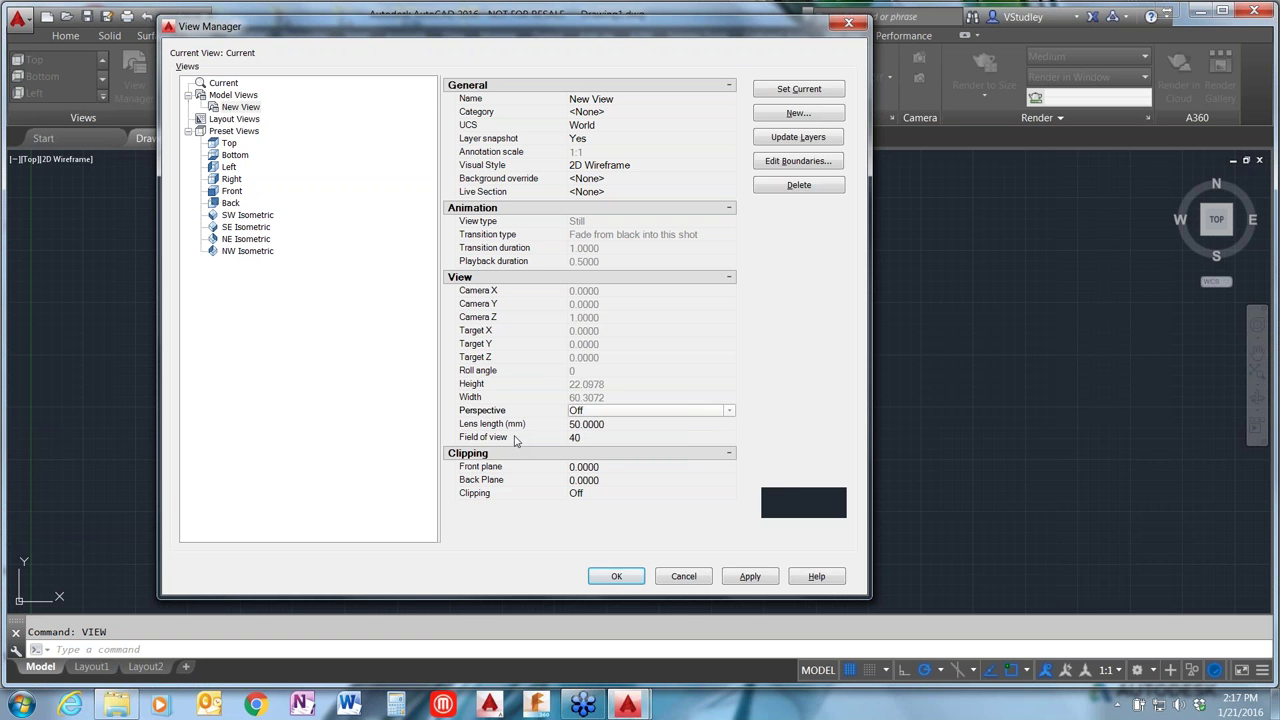
click(610, 430)
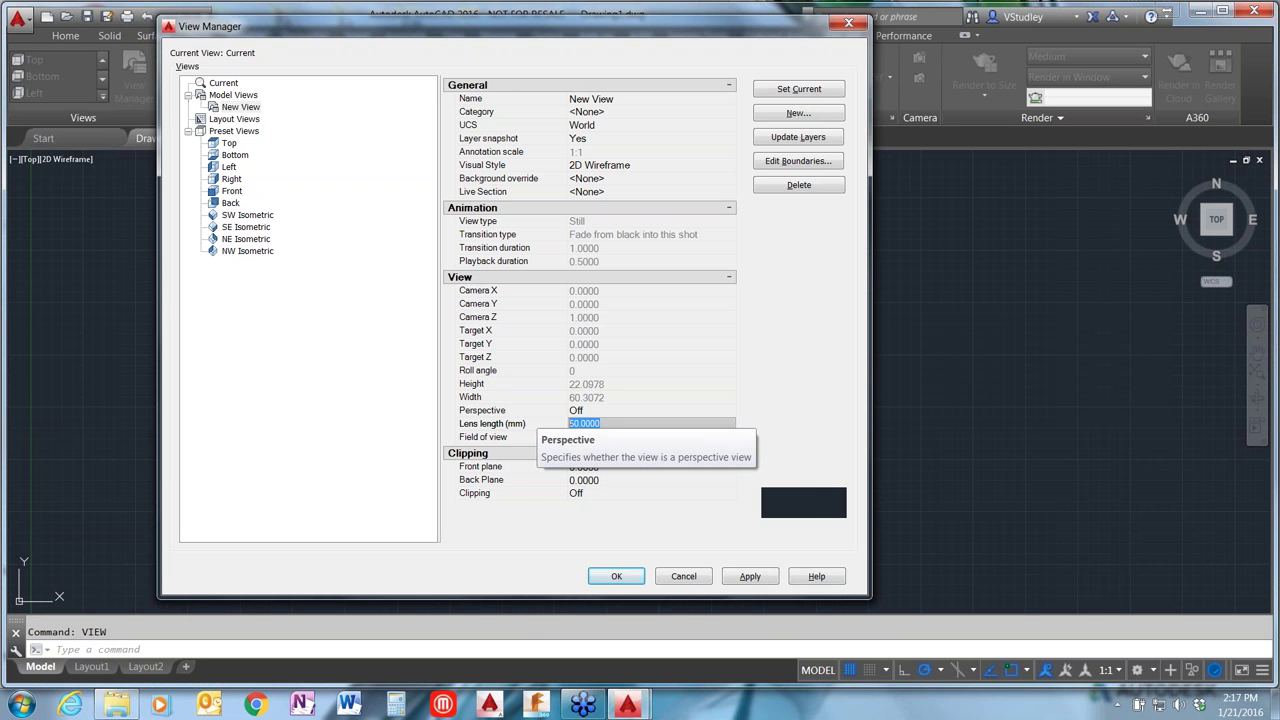
text(35)
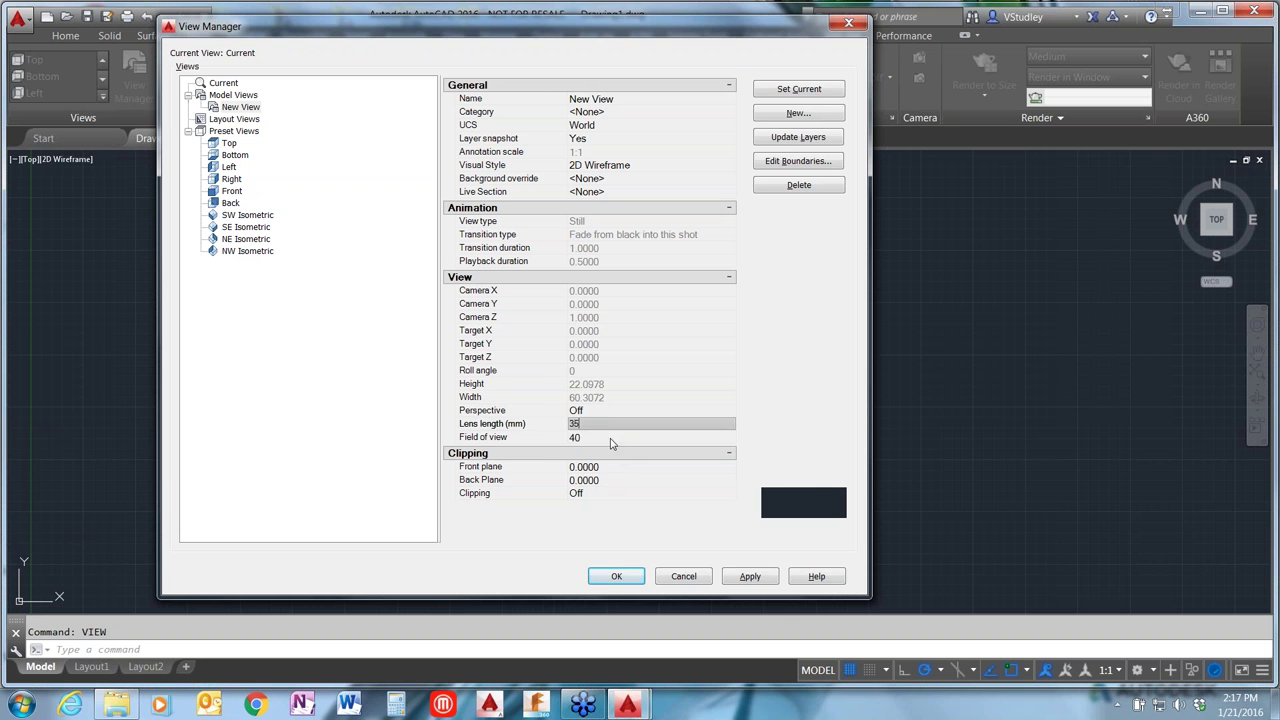
click(612, 440)
click(577, 441)
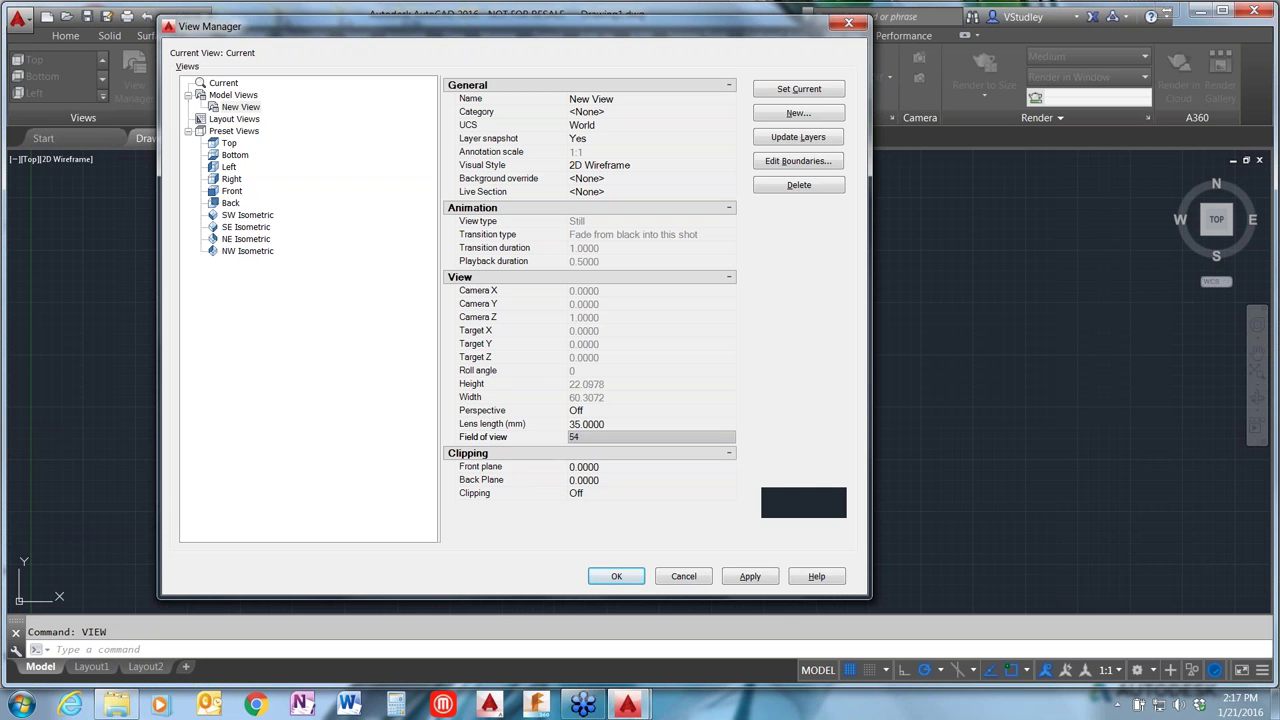
key(shift+Home)
text(2)
key(Return)
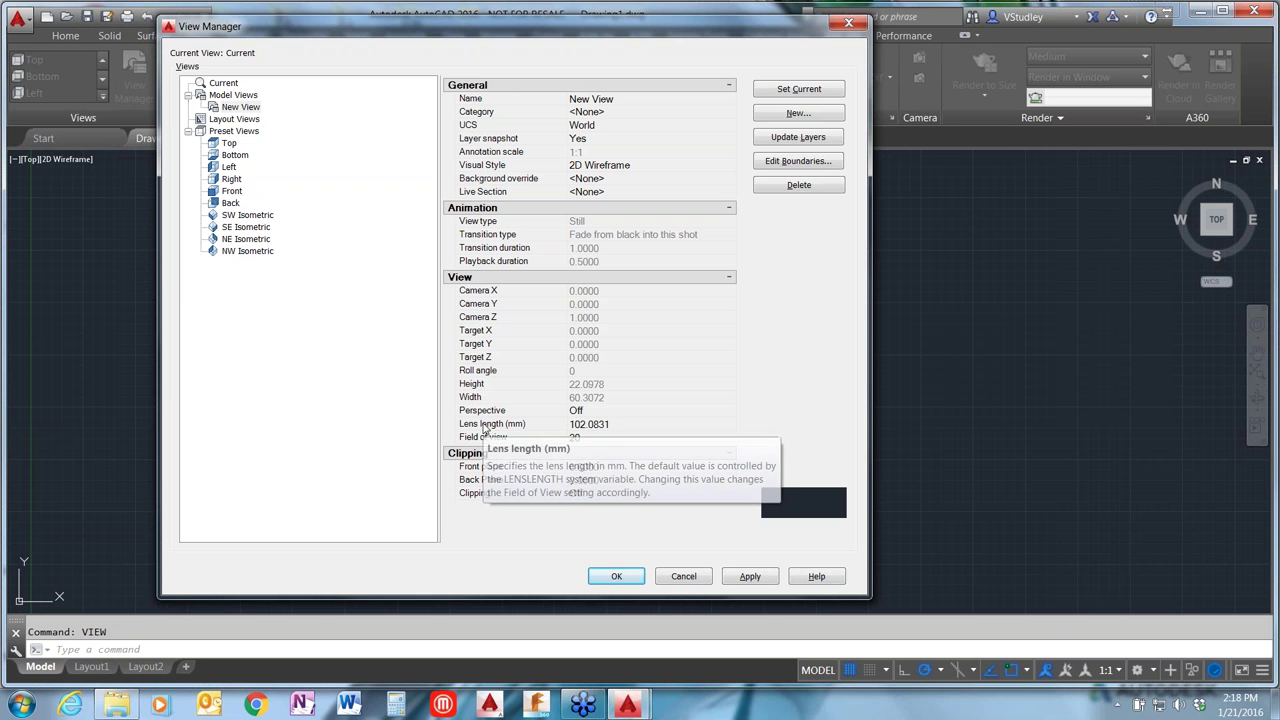
mouse_move(491, 440)
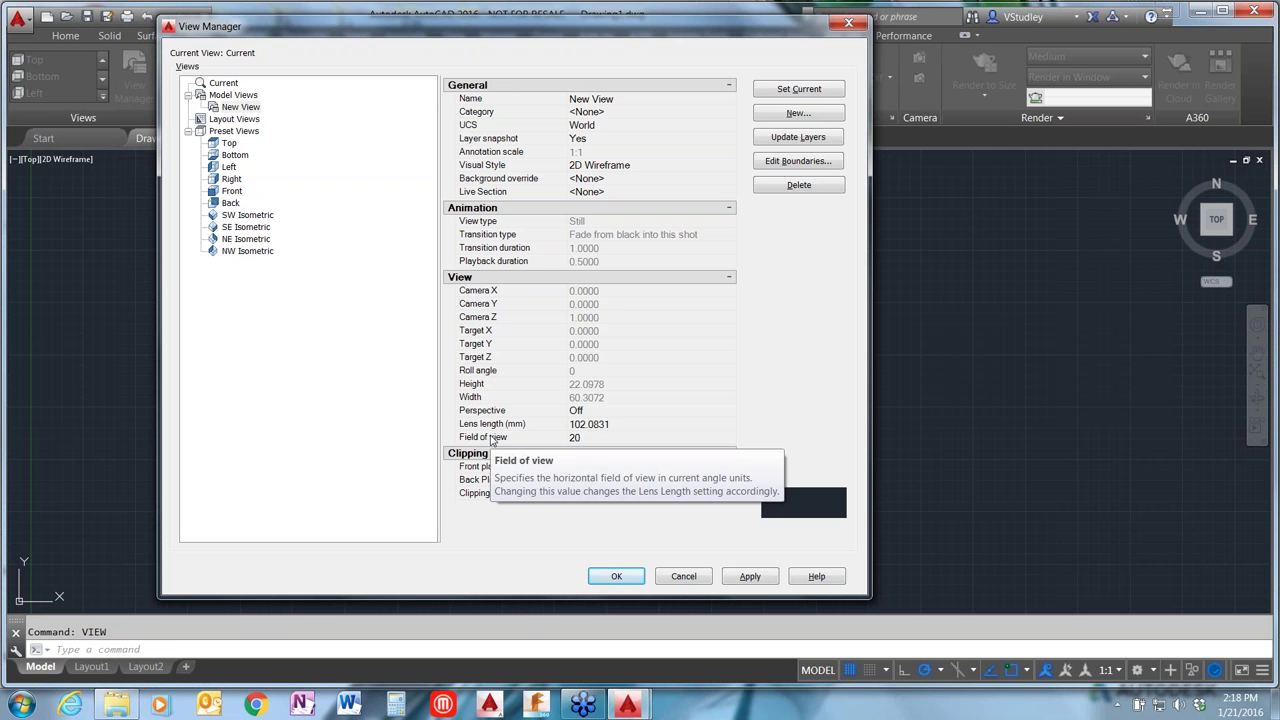
mouse_move(491, 487)
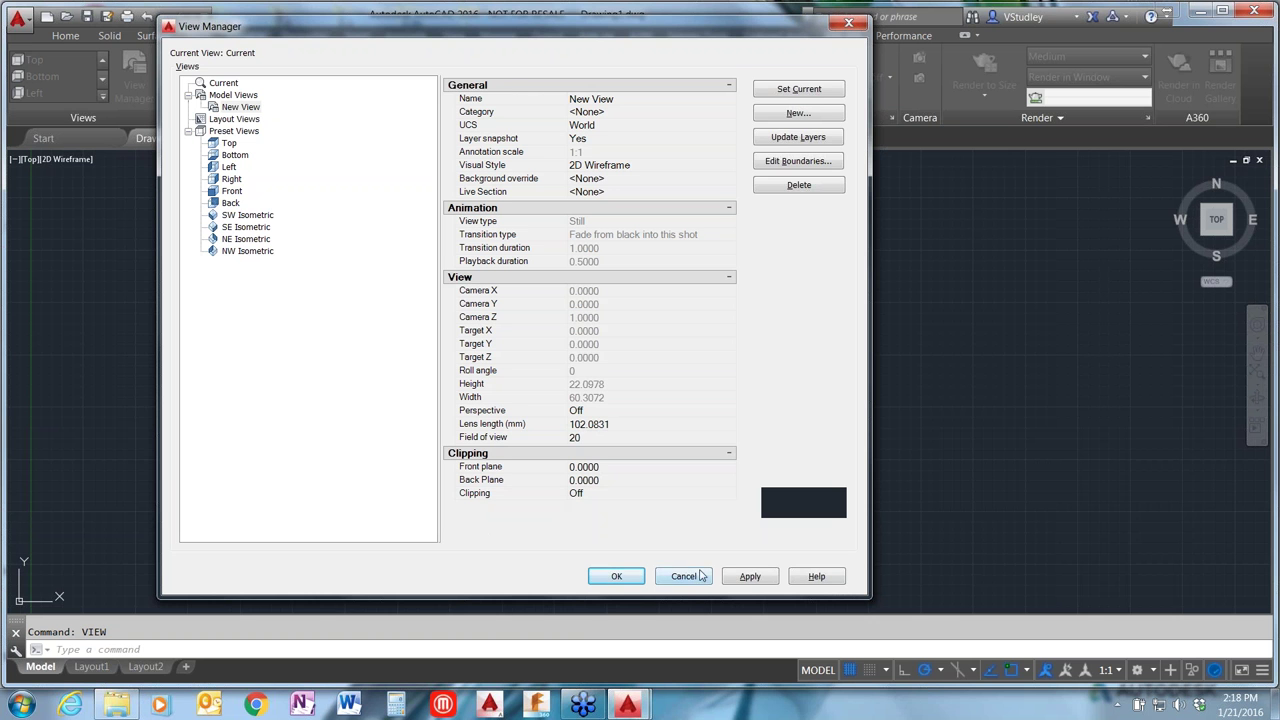
click(587, 494)
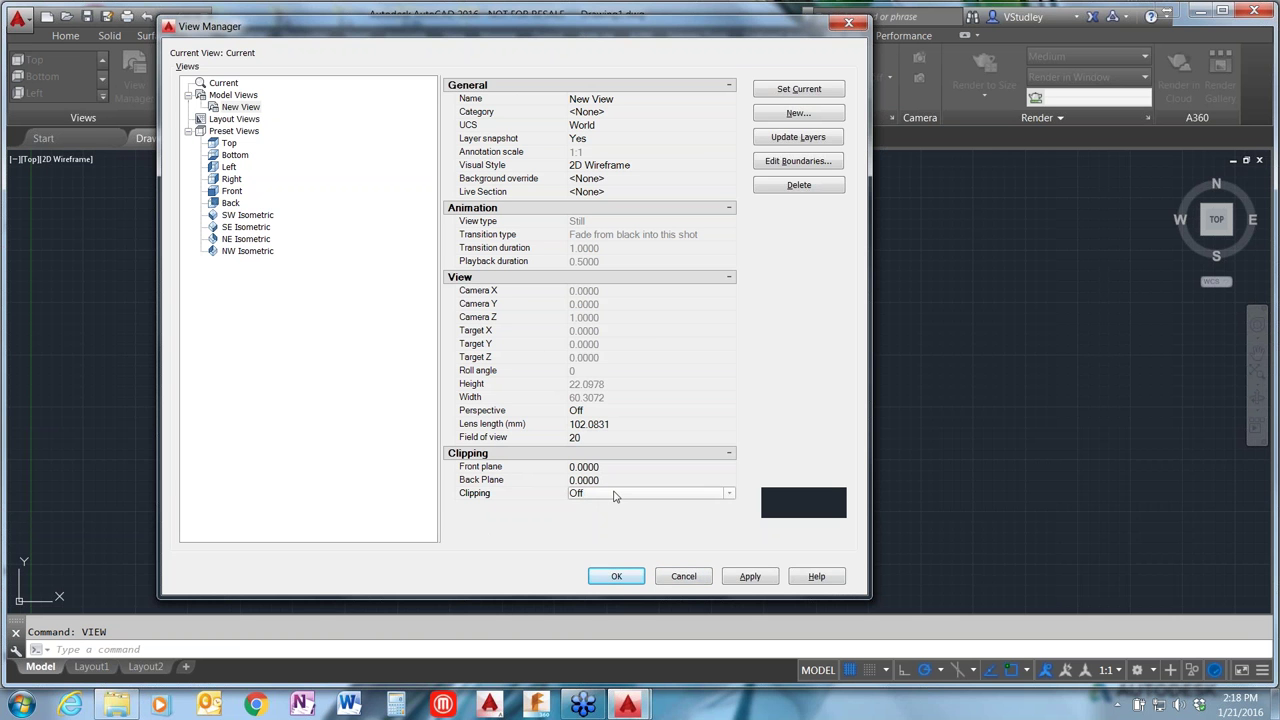
click(614, 494)
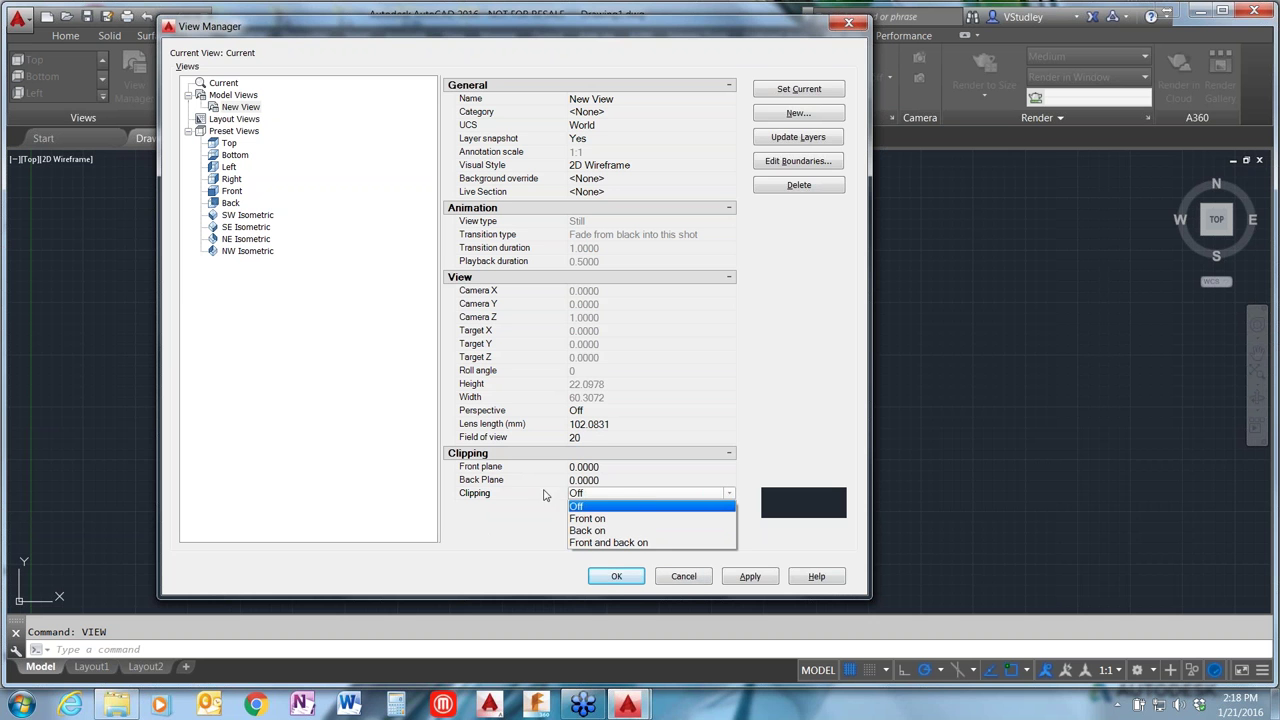
click(503, 474)
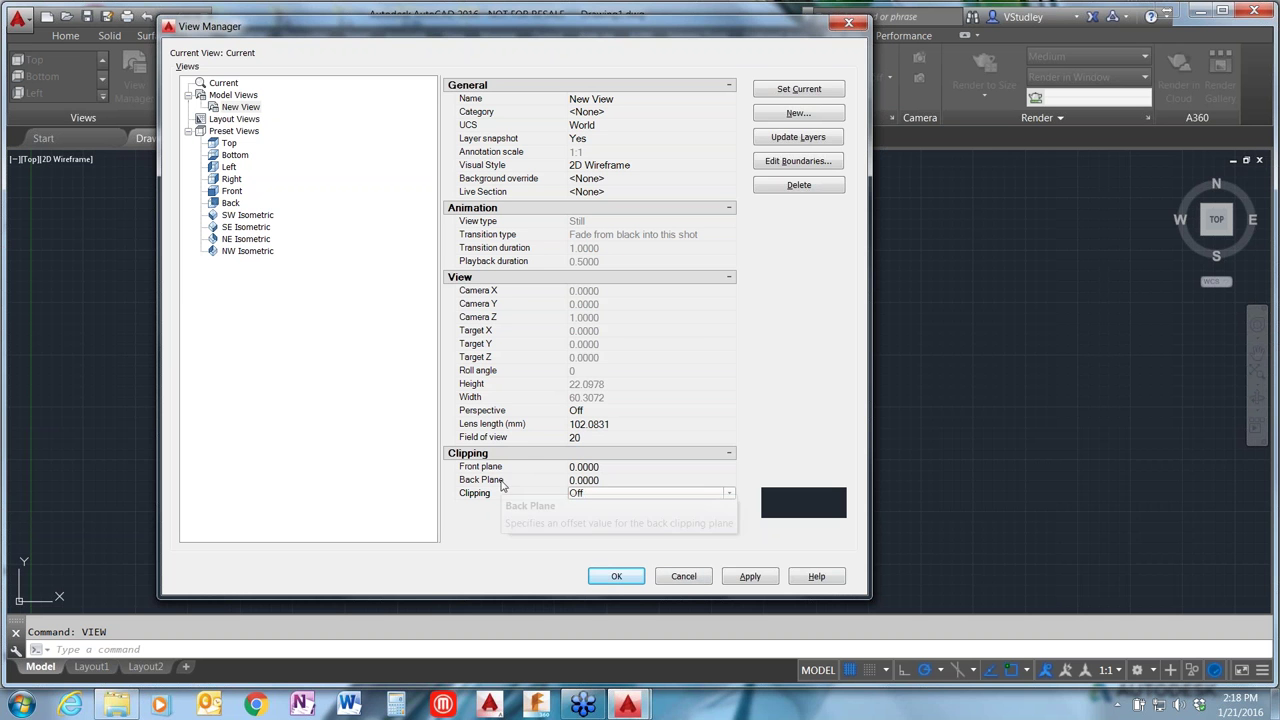
click(590, 495)
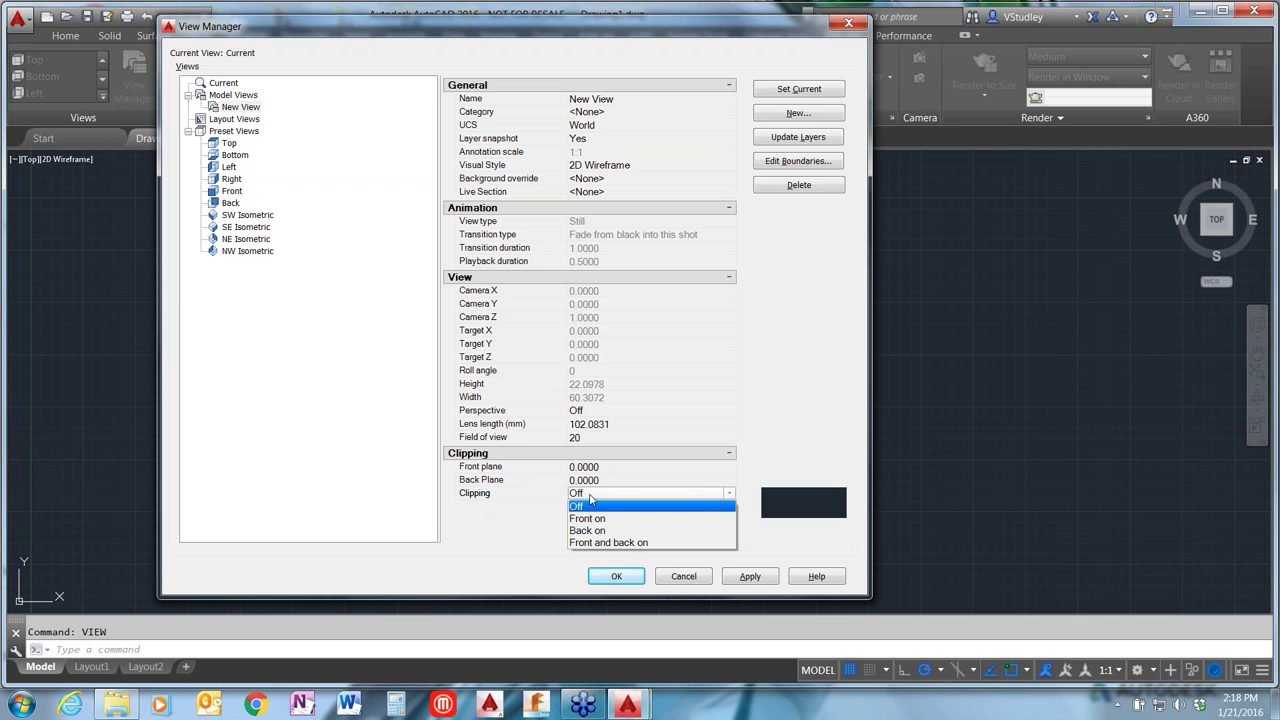
click(590, 502)
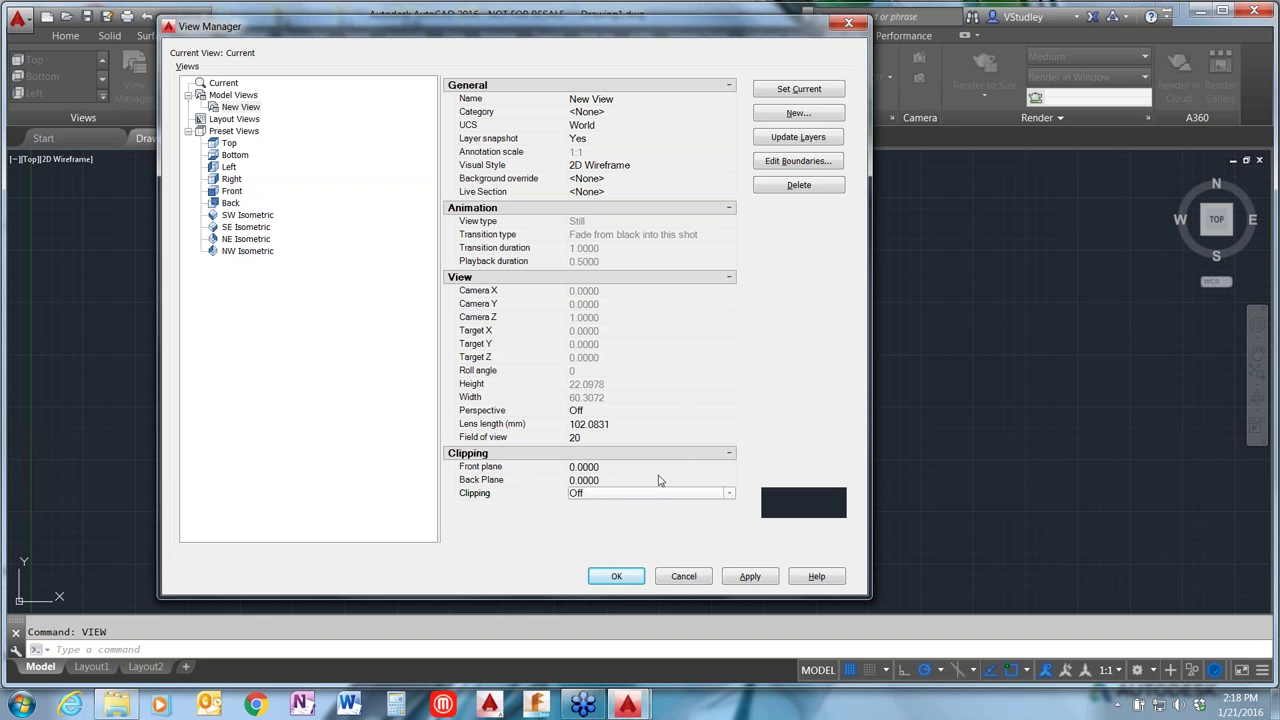
click(602, 497)
click(602, 497)
Step: Cancel View Manager, switch to the 2016.01.21 Dataset drawing, and list its saved views with VIEW
click(683, 577)
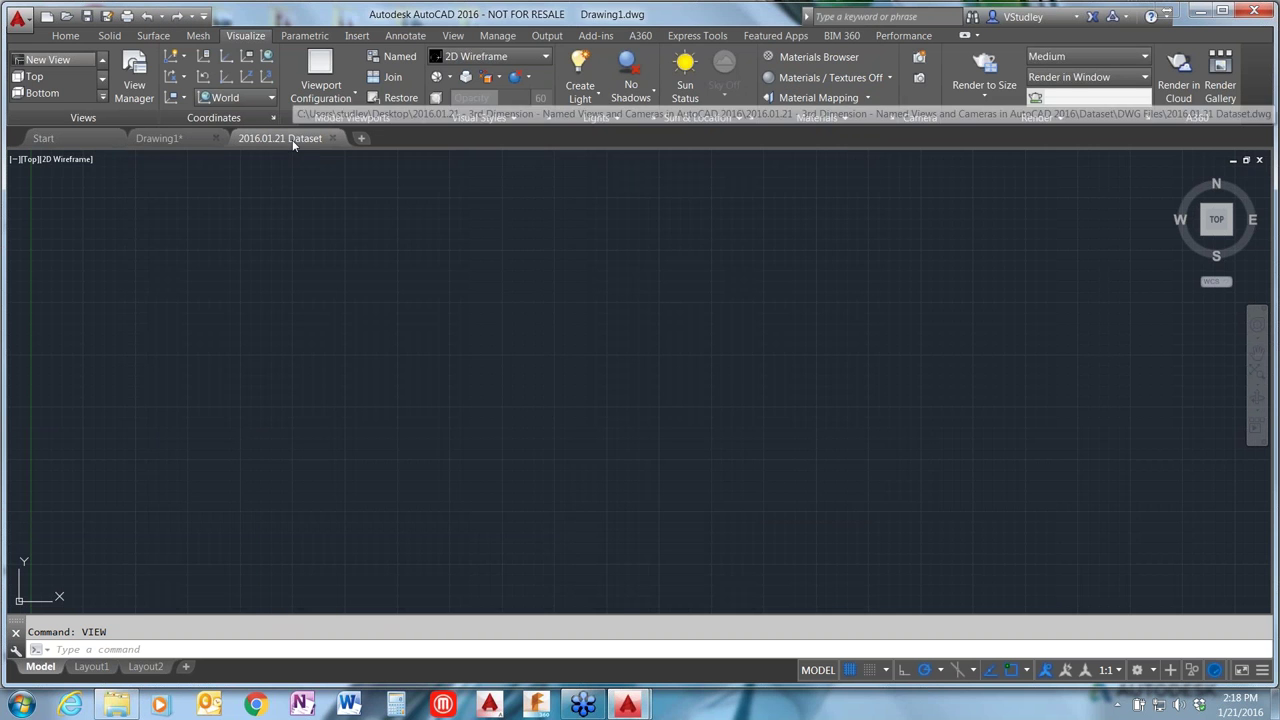
click(293, 141)
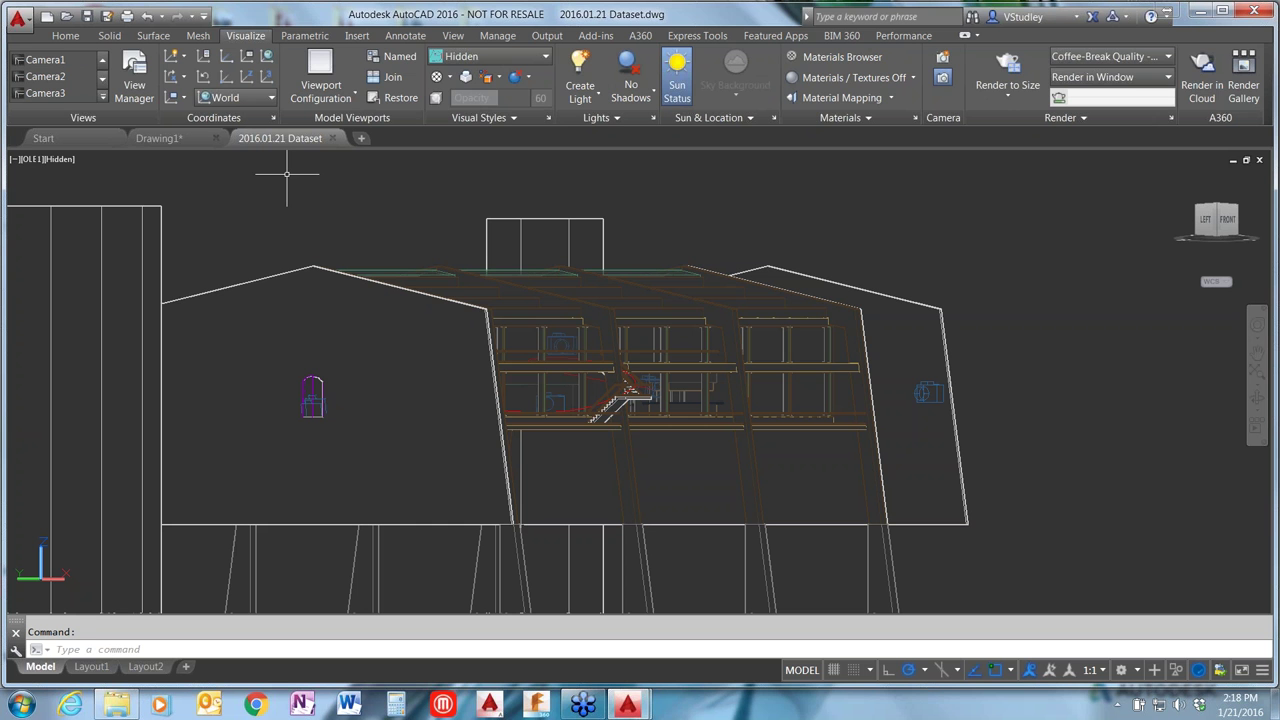
text(view)
key(Return)
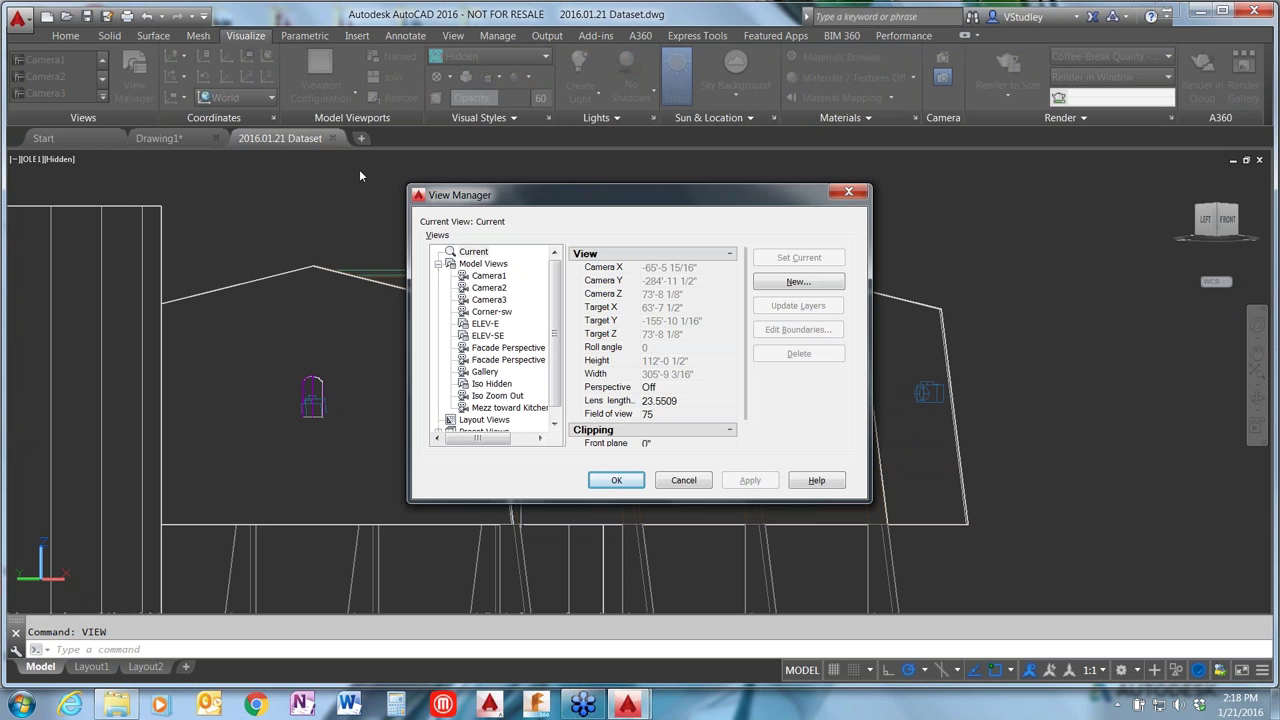
Step: Enlarge View Manager, inspect the Corner-sw and ELEV-E views and ELEV-E's UCS, then close it
drag(408, 186, 166, 51)
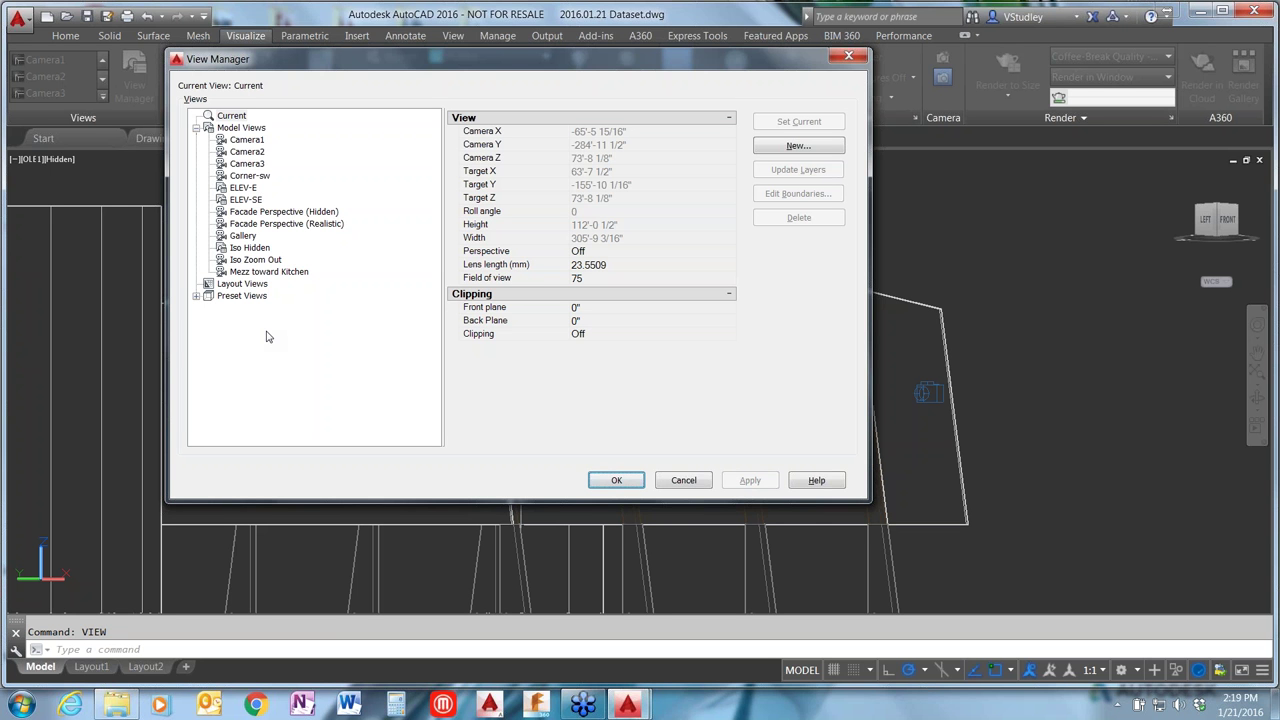
click(197, 296)
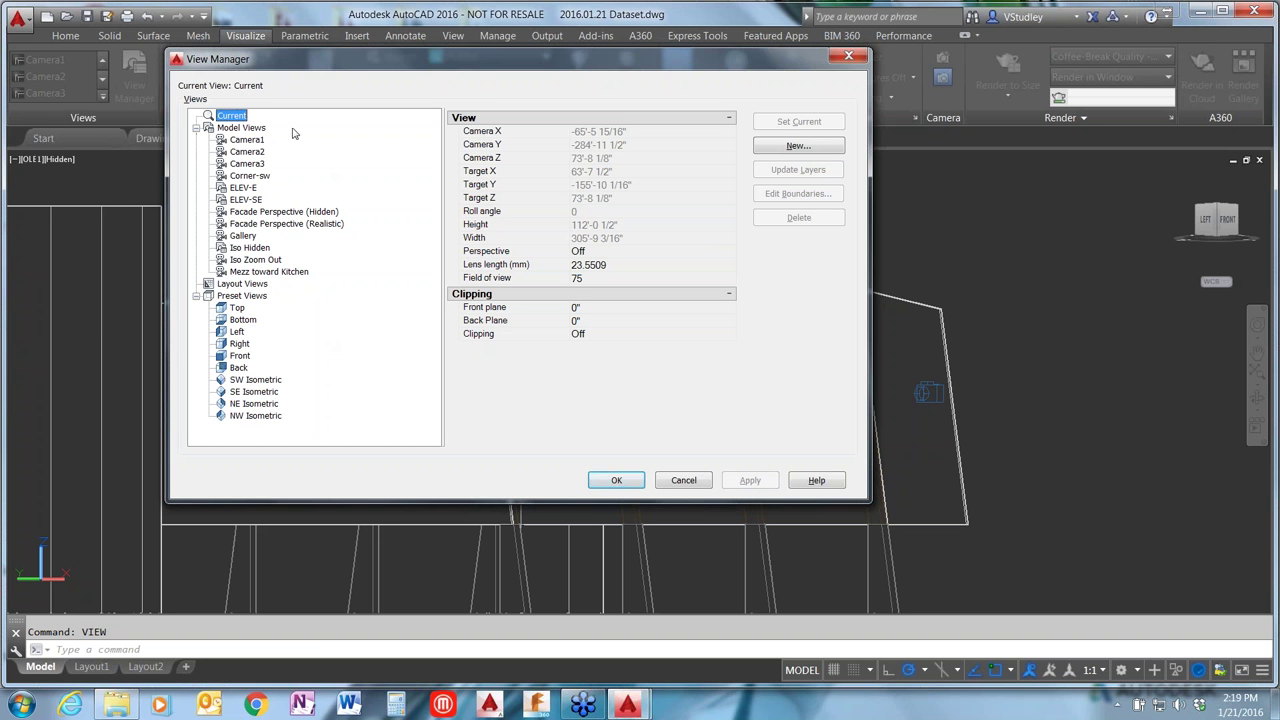
click(257, 177)
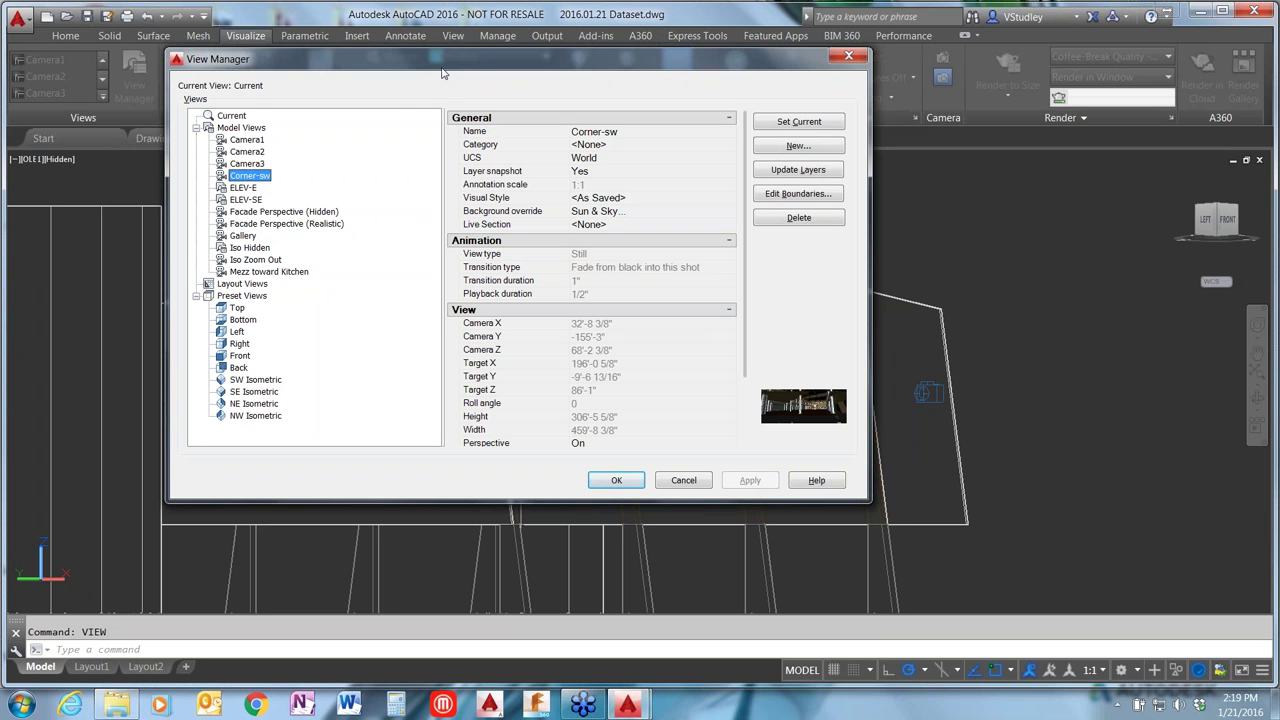
drag(443, 73, 562, 96)
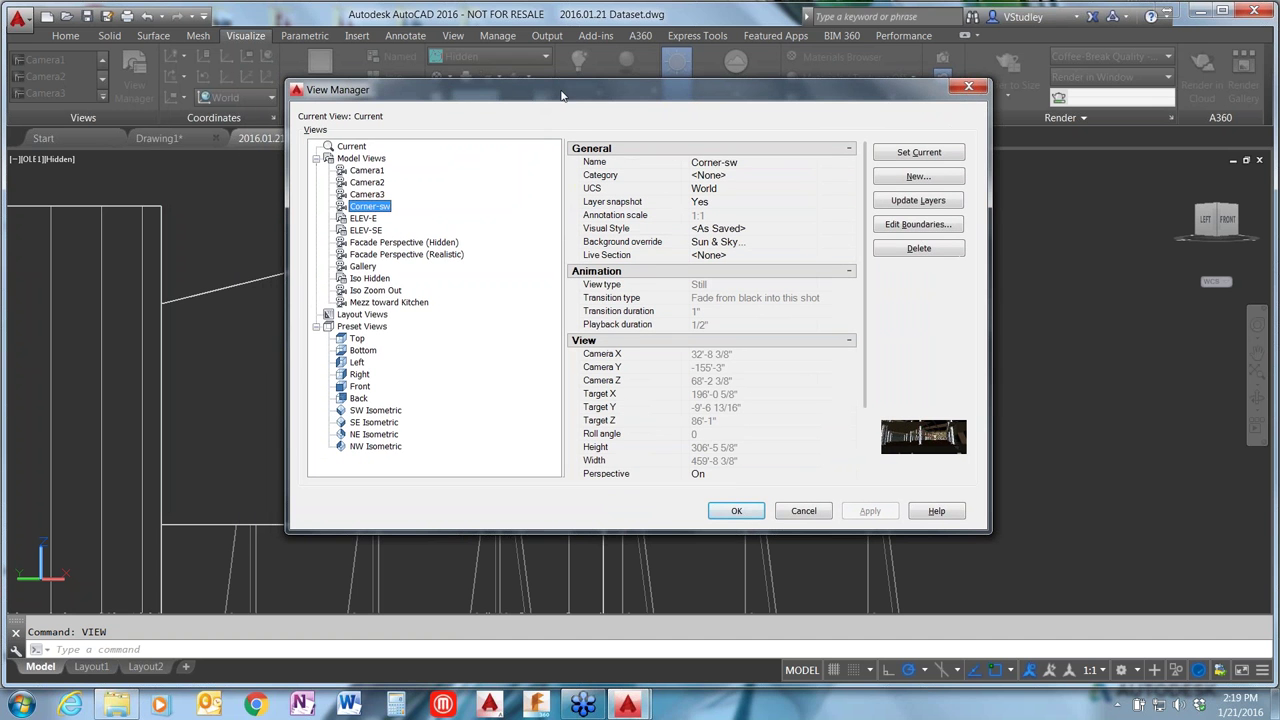
click(366, 219)
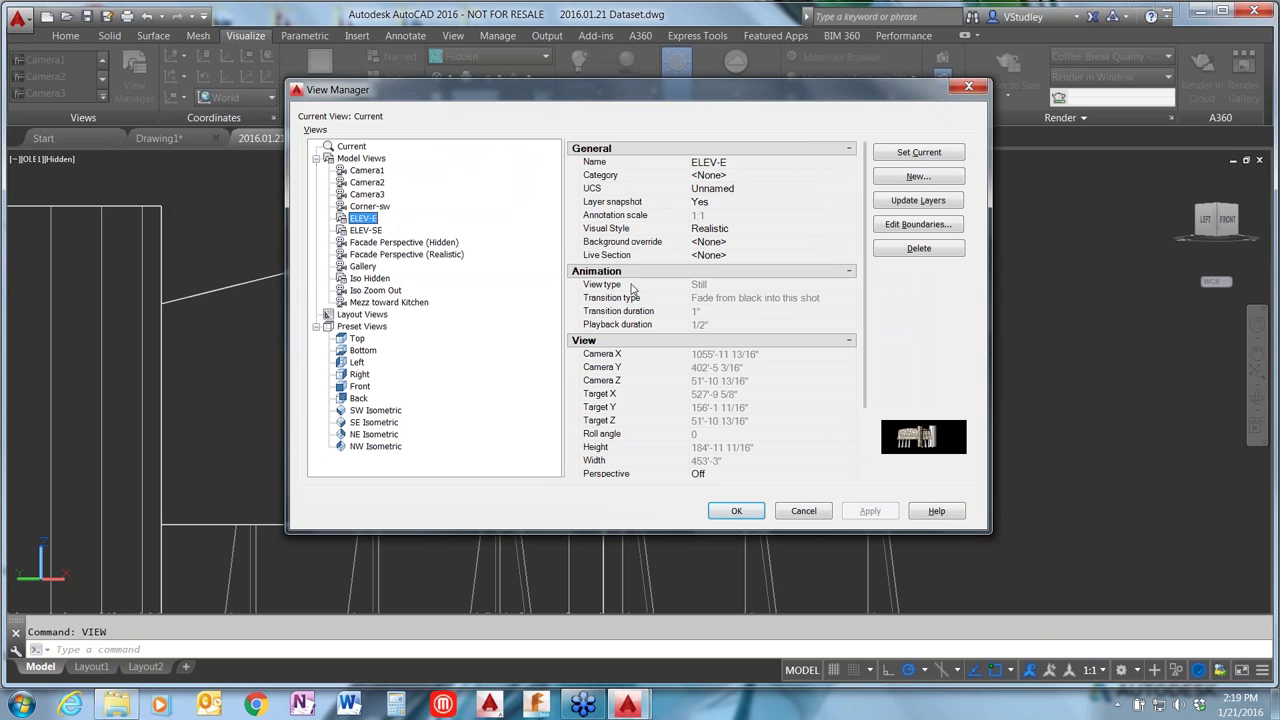
click(715, 190)
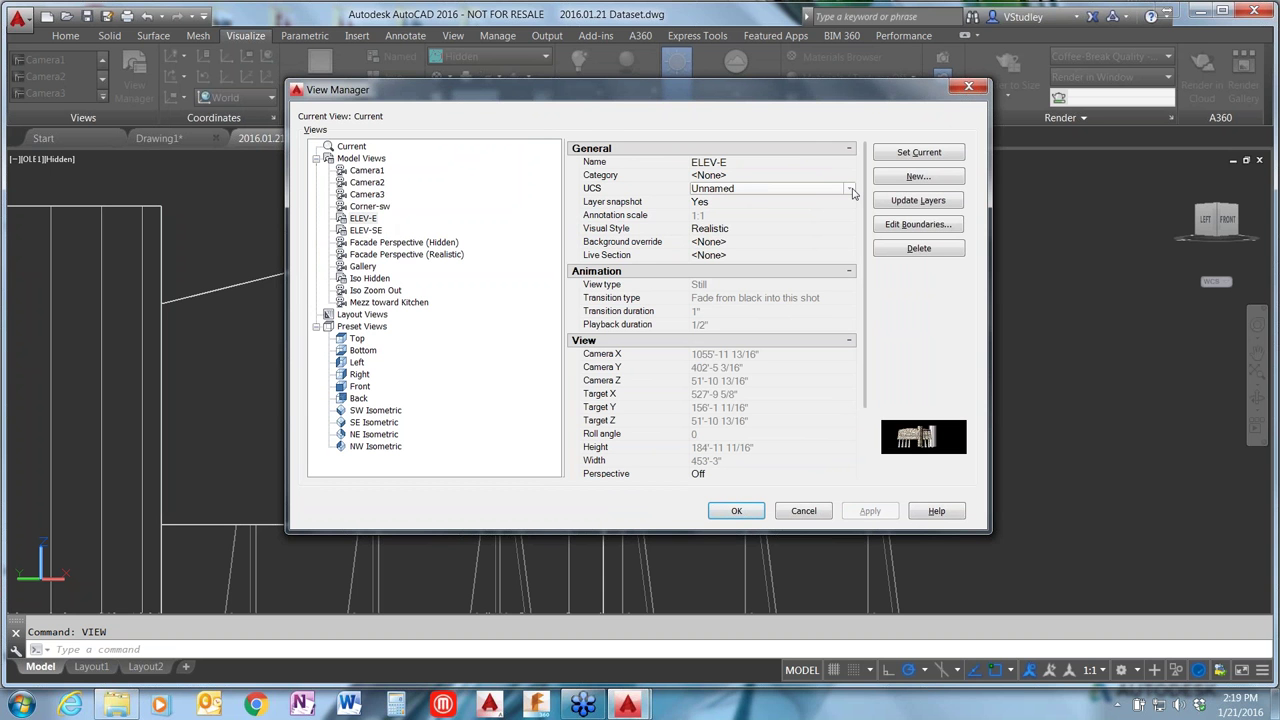
click(966, 88)
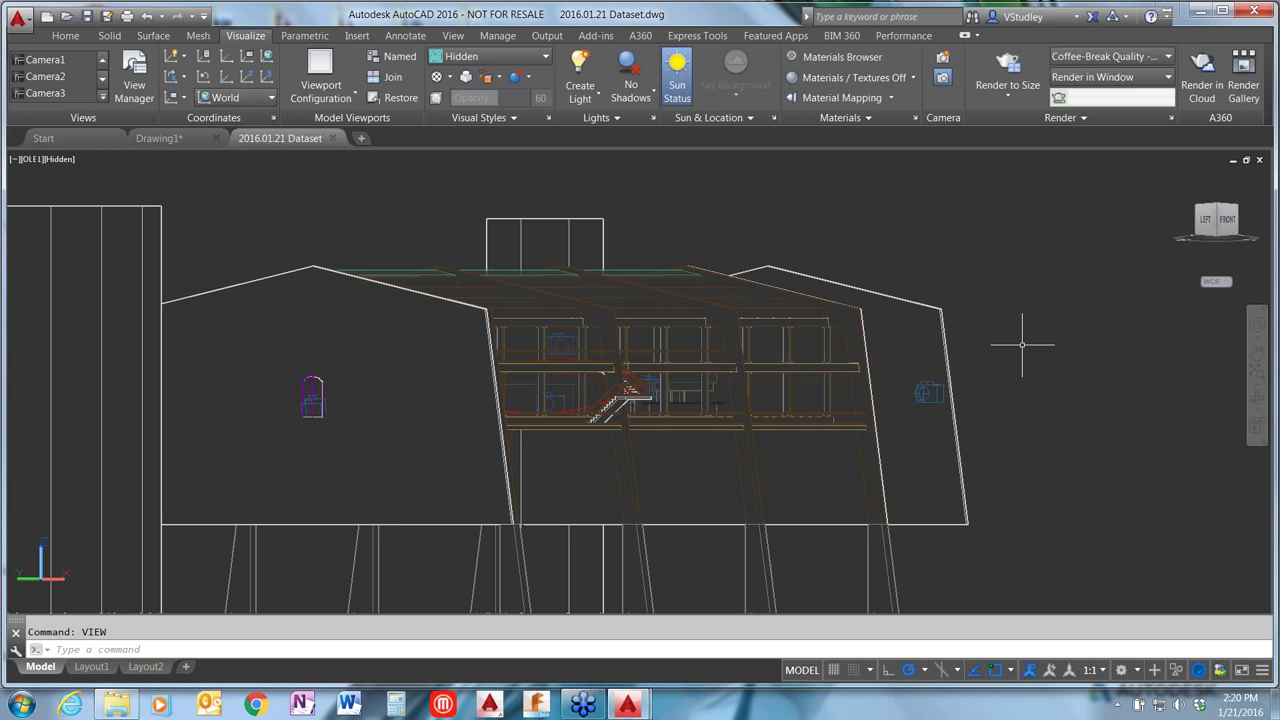
Step: Rotate the UCS X axis to a new direction using the UCS icon grip
click(1226, 284)
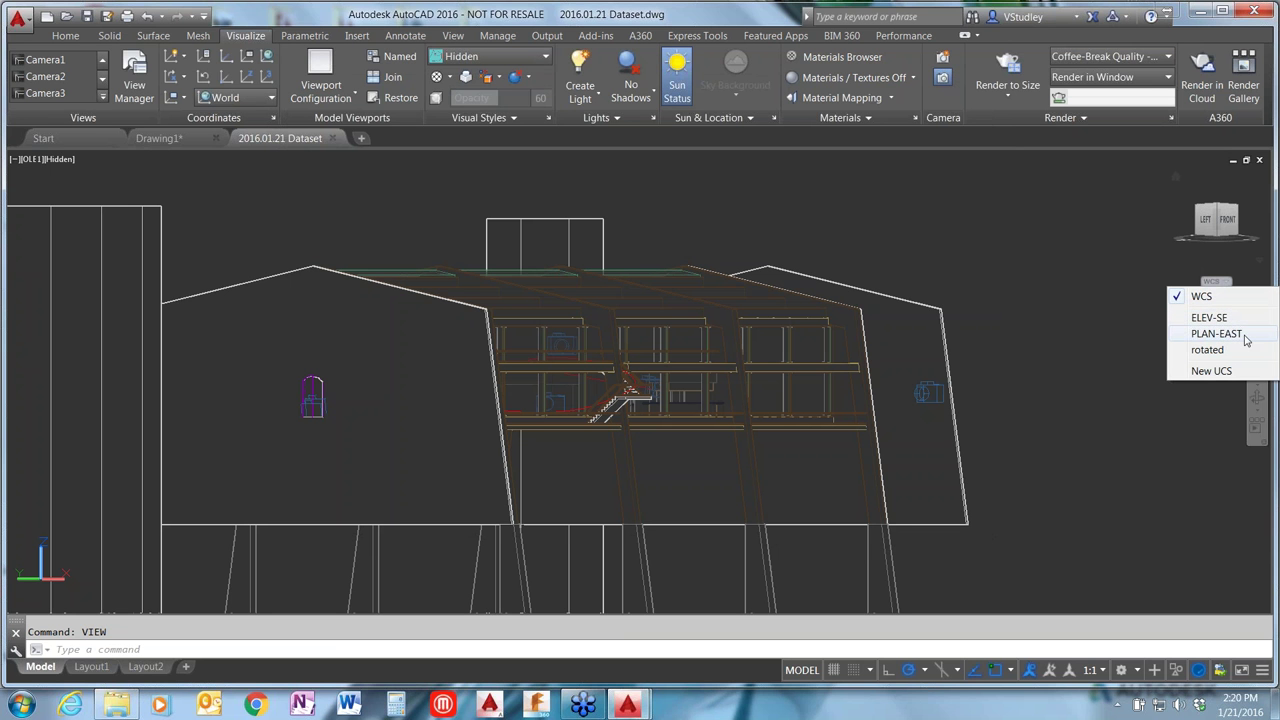
click(1050, 242)
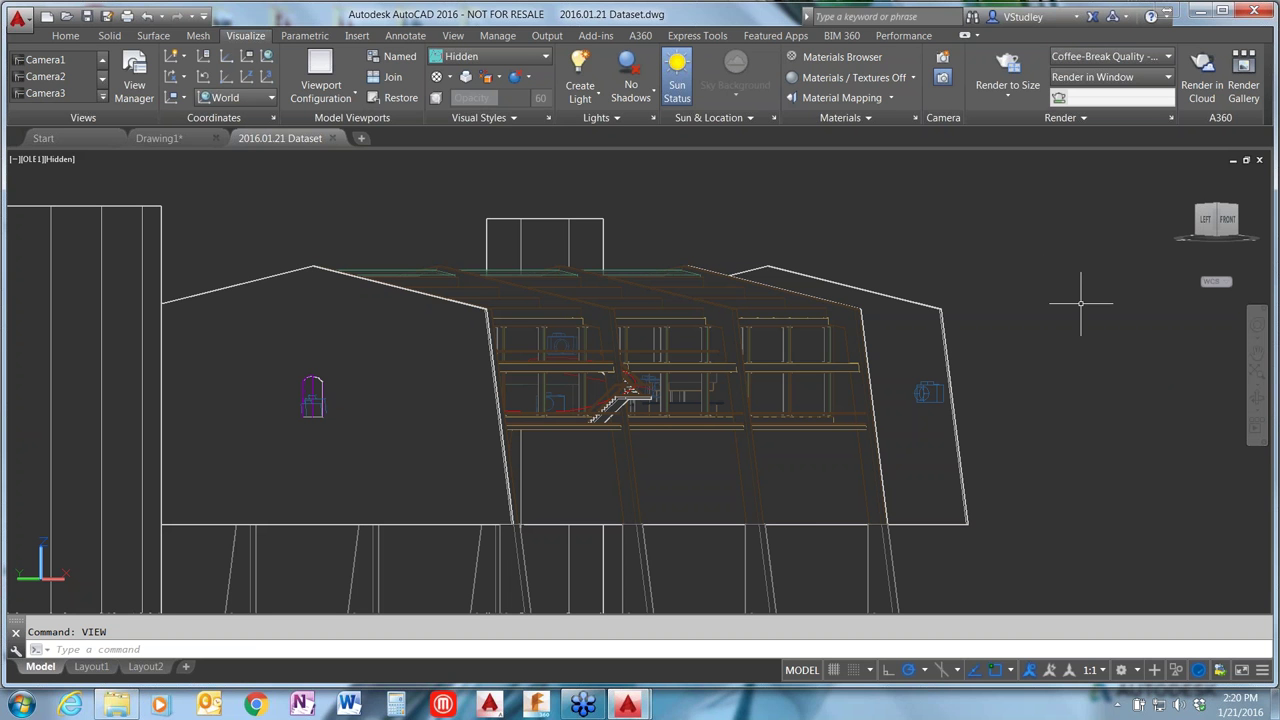
click(48, 577)
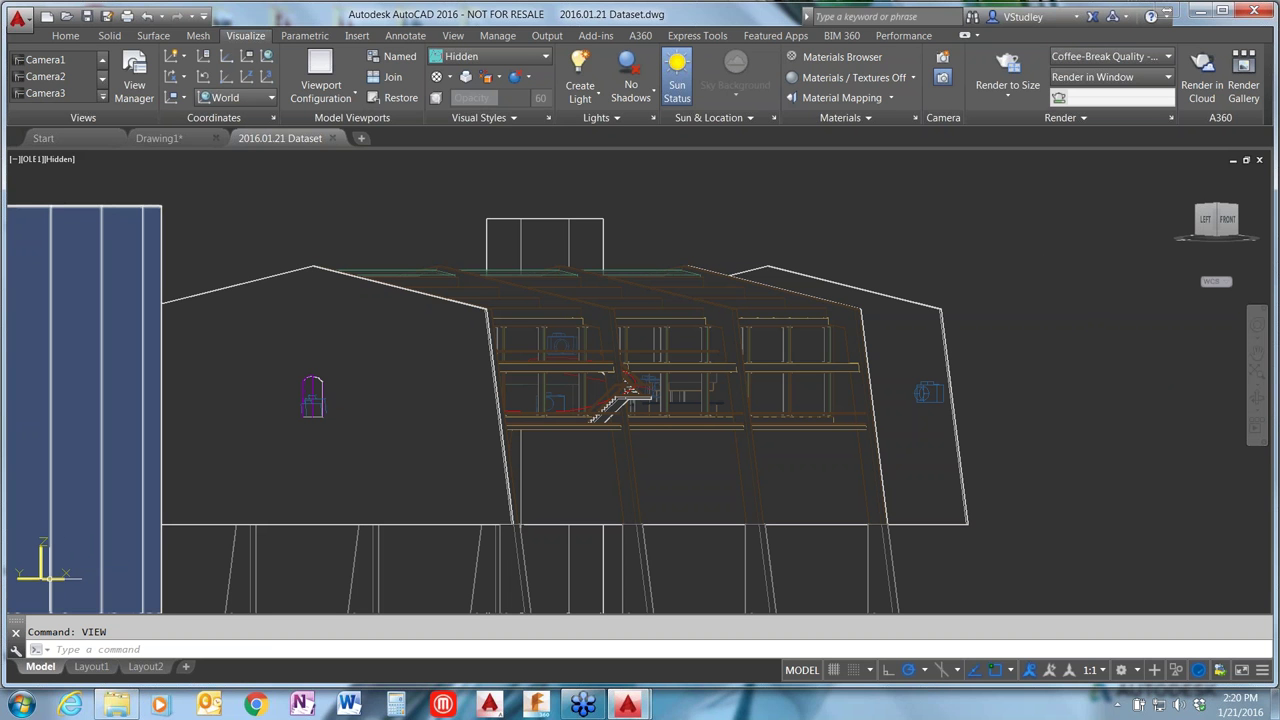
click(68, 577)
click(74, 548)
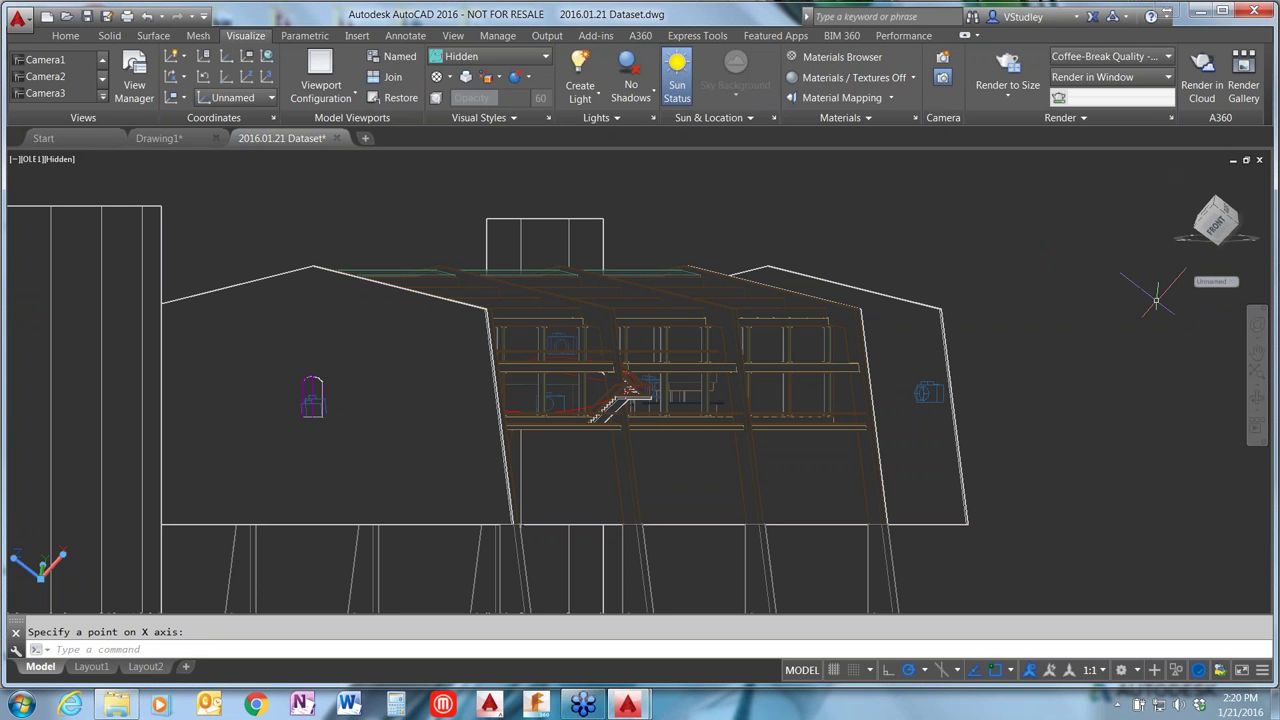
Step: Reset the UCS to World and reopen the View Manager with VIEW
click(1236, 284)
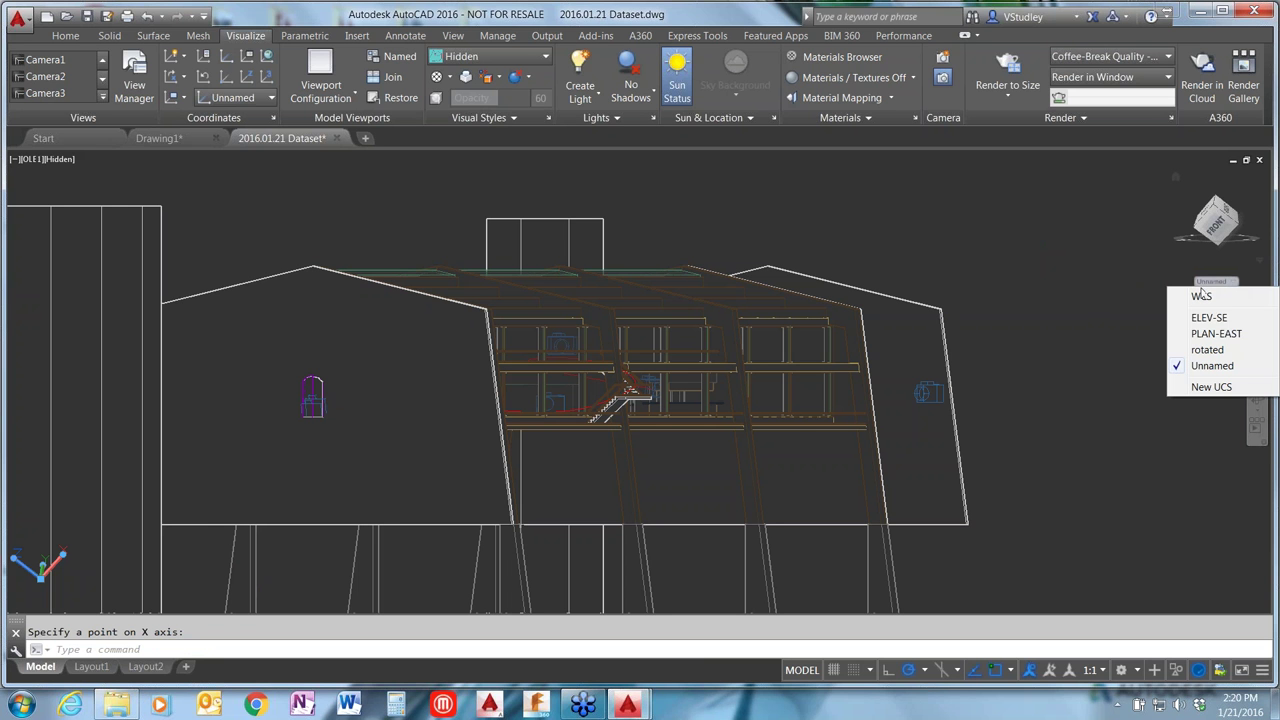
click(1201, 297)
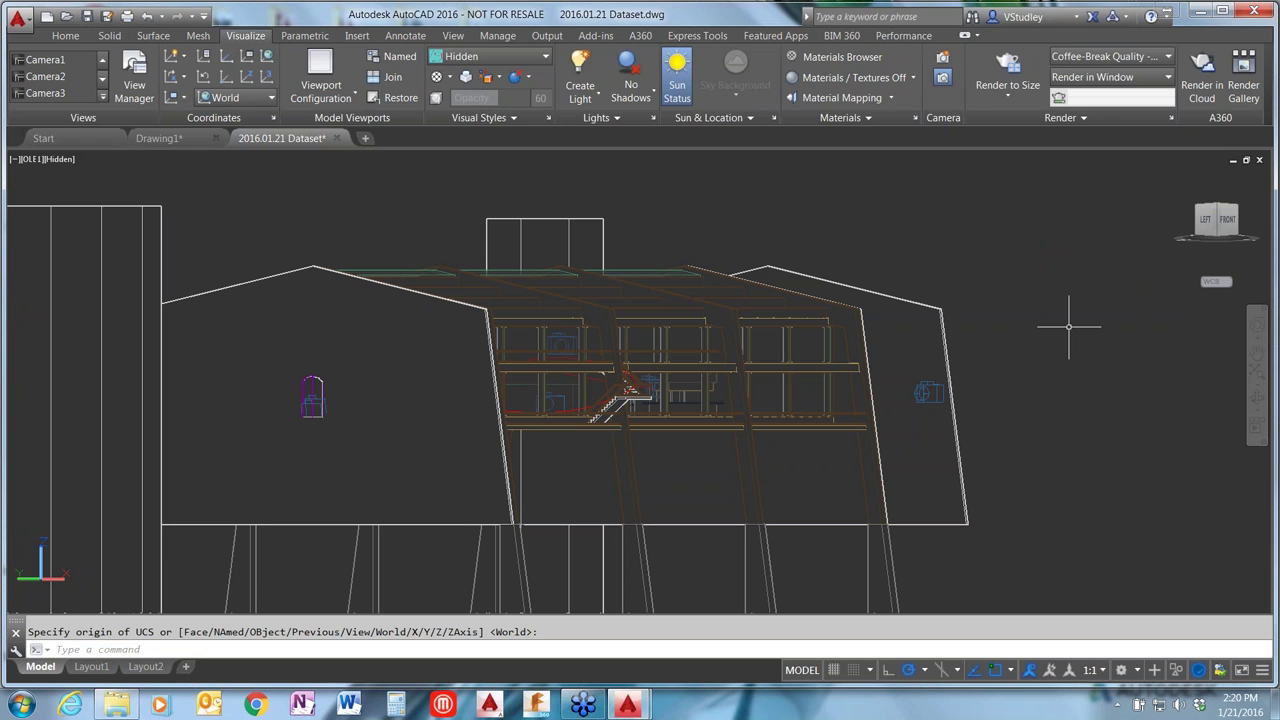
text(view)
key(Return)
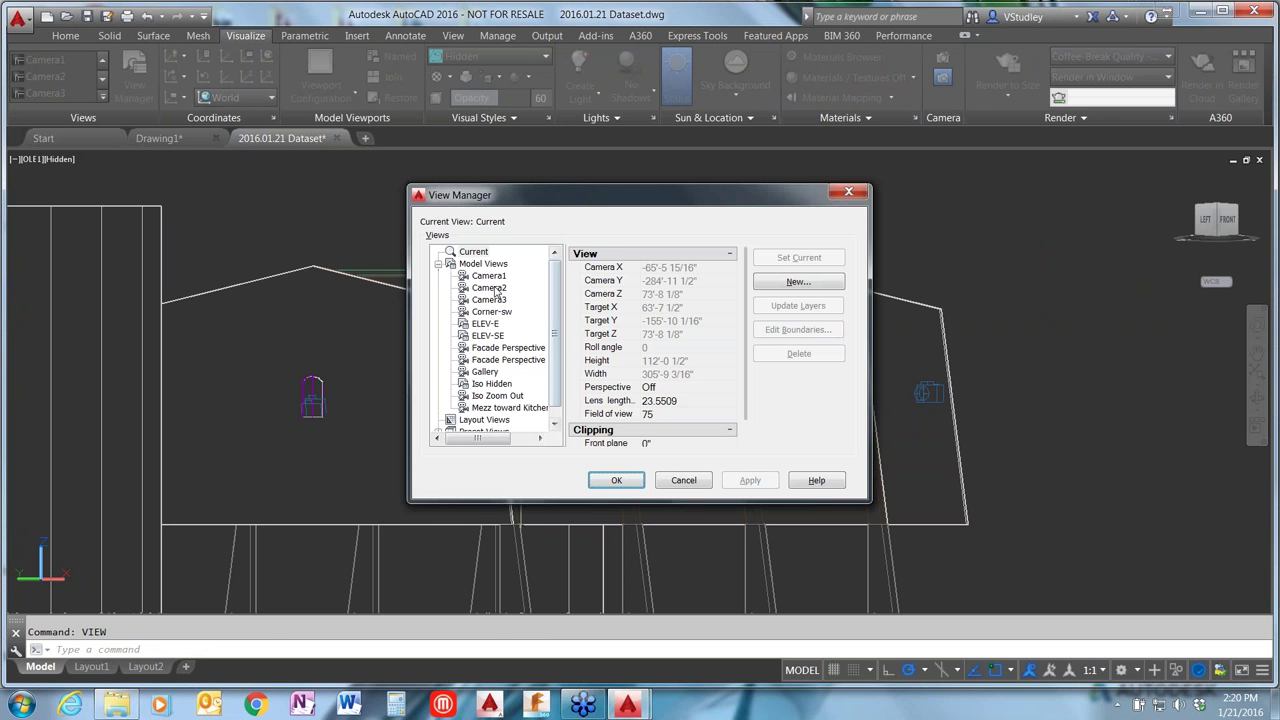
Step: Review the Corner-sw and ELEV-E views, keeping ELEV-E's UCS as Unnamed, then close View Manager
click(491, 311)
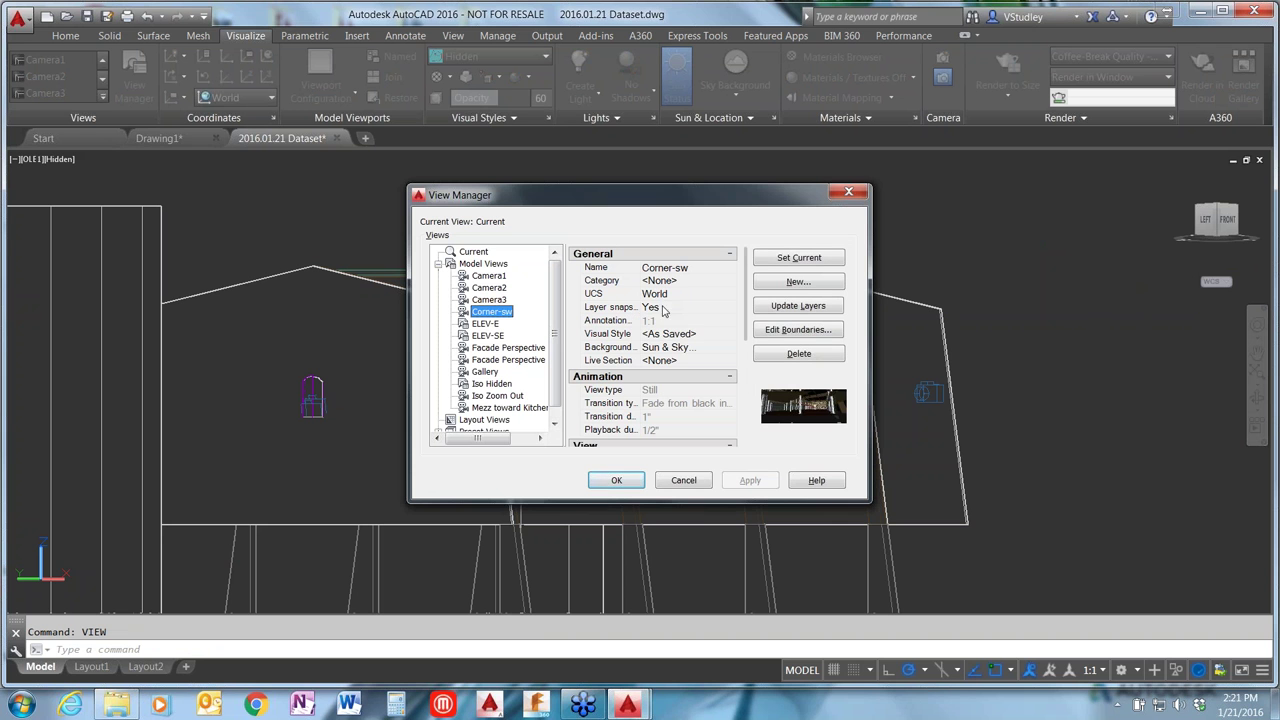
click(484, 324)
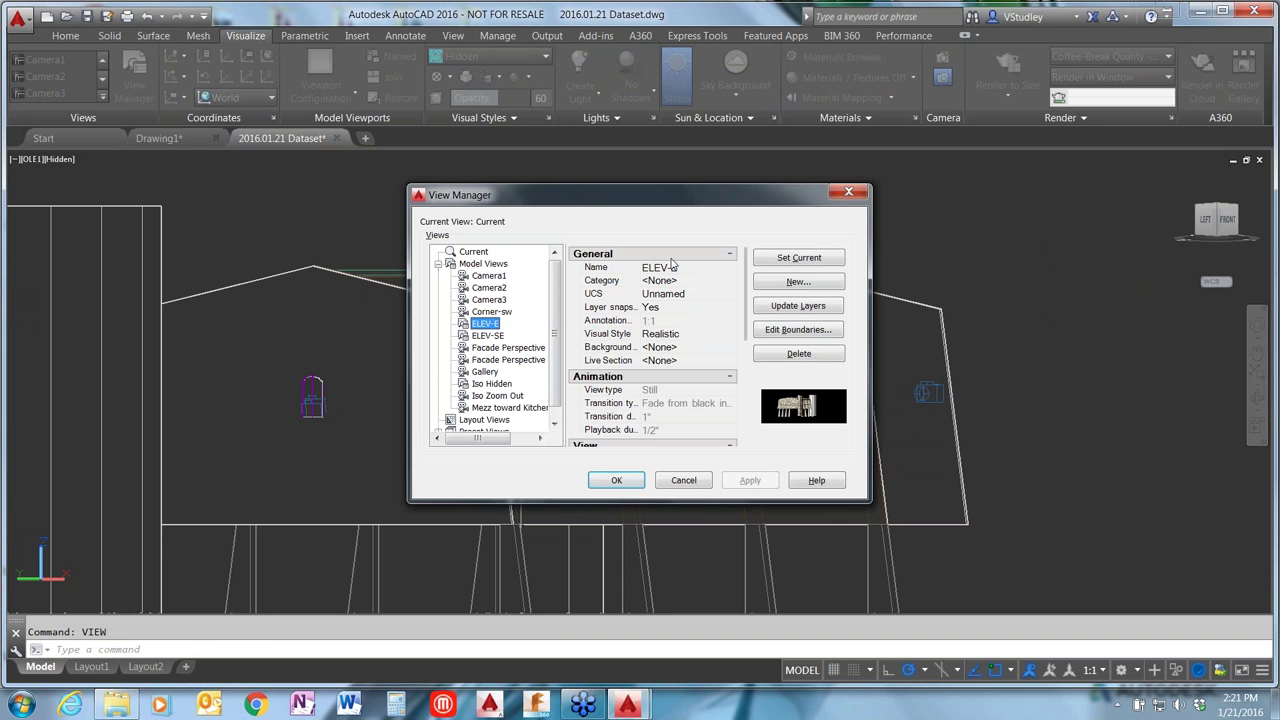
click(662, 294)
click(676, 296)
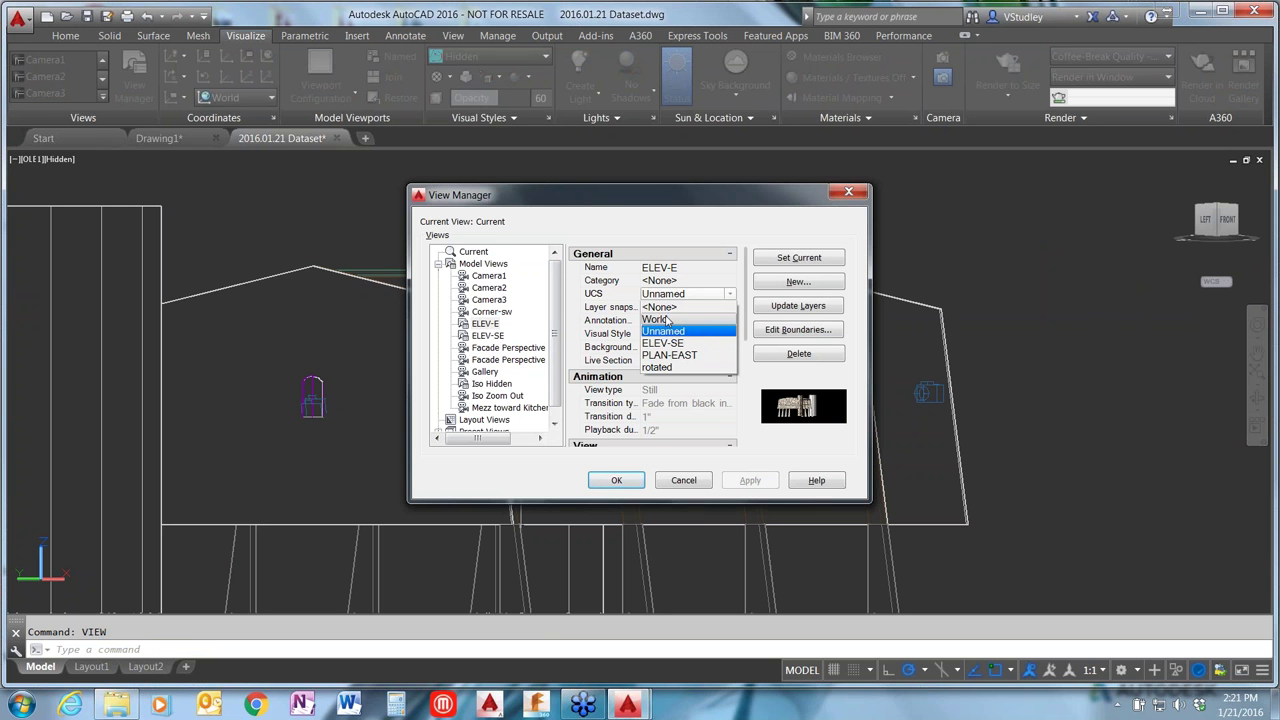
click(681, 226)
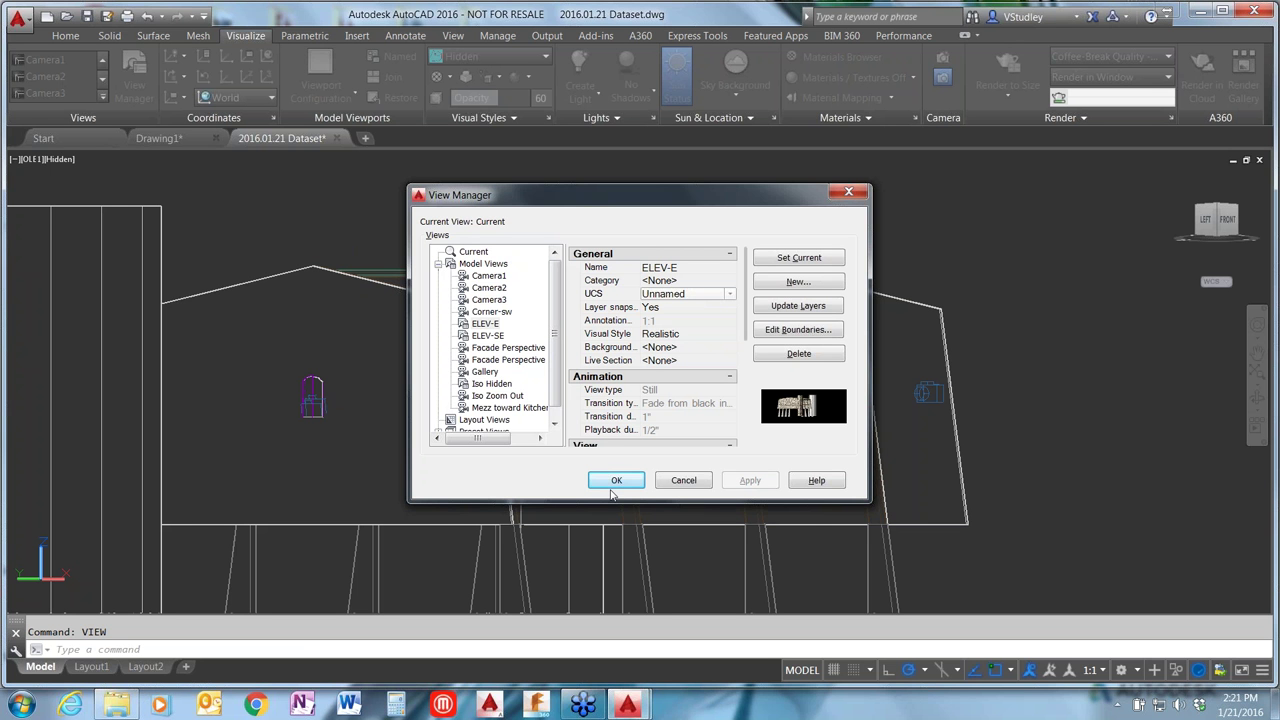
click(683, 482)
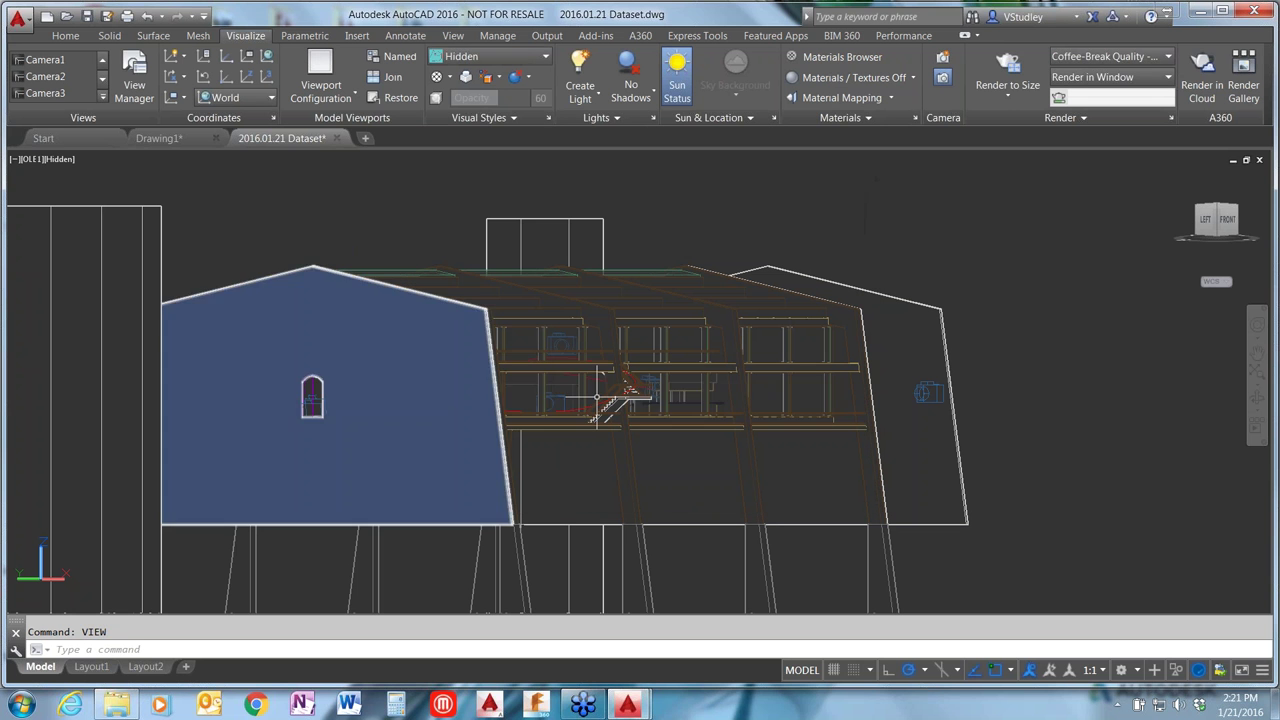
key(Escape)
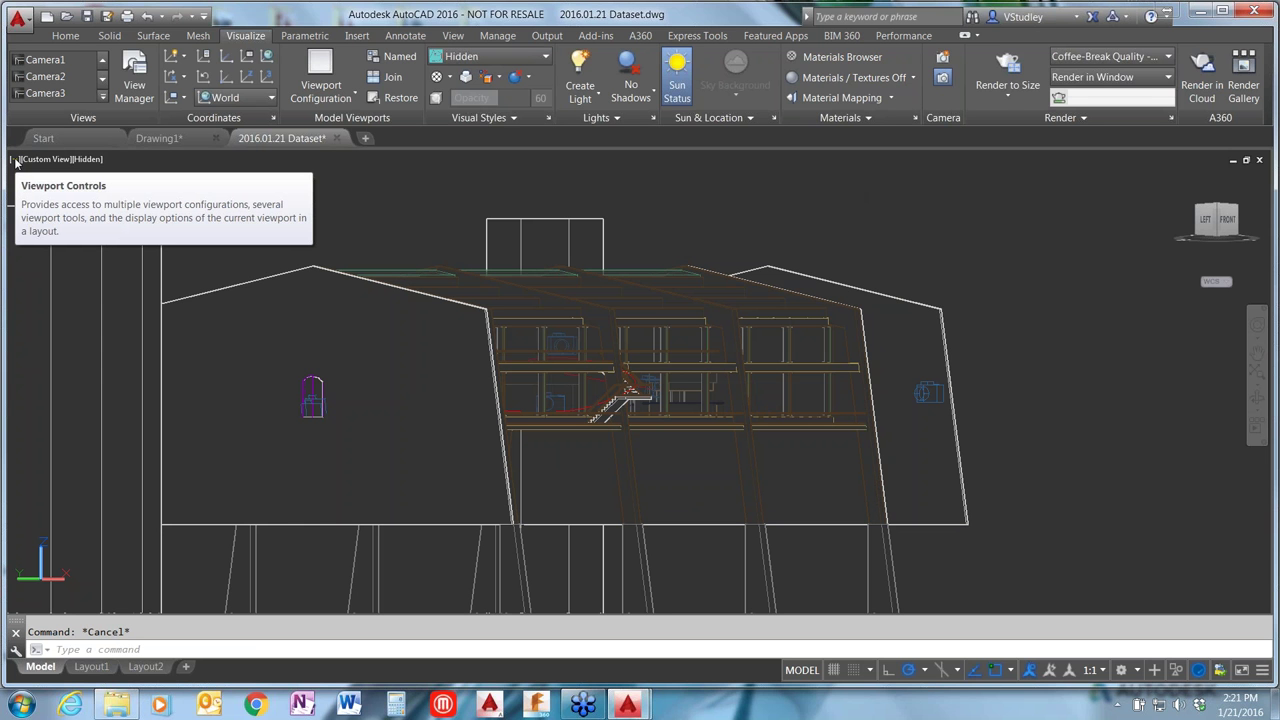
Step: Split the drawing area into the Two: Vertical viewport configuration
click(15, 162)
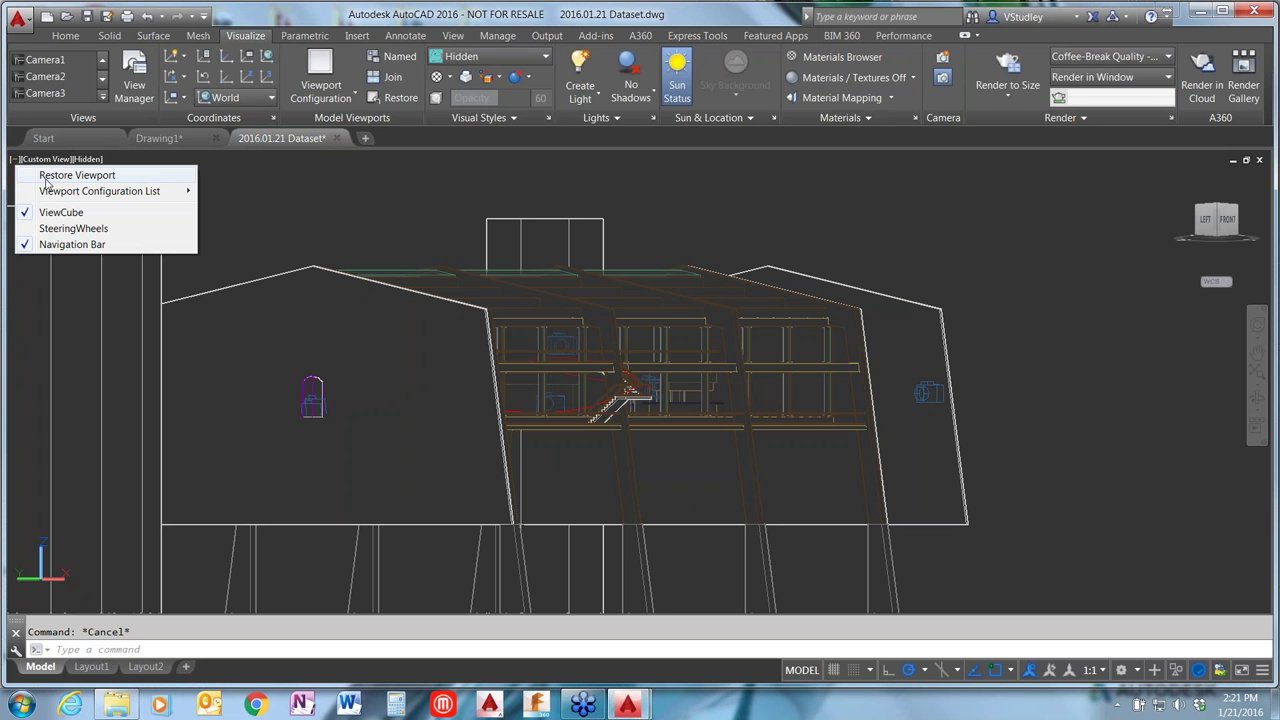
mouse_move(47, 195)
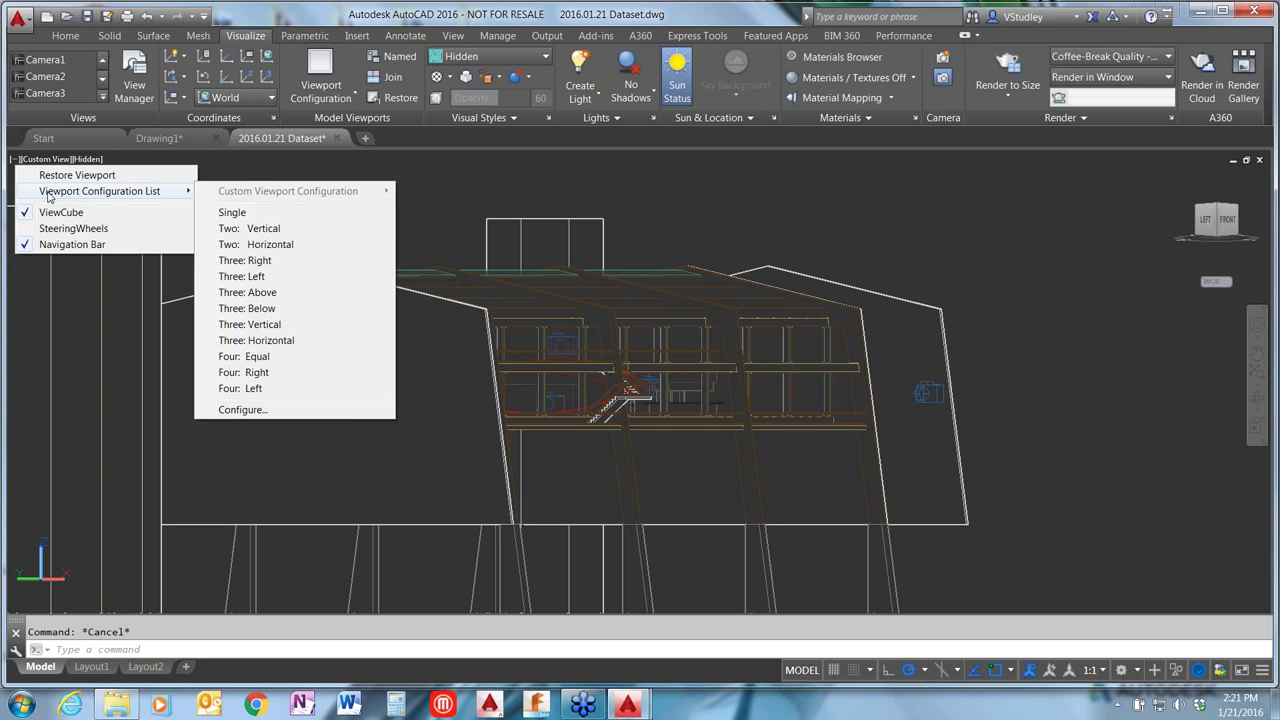
click(276, 234)
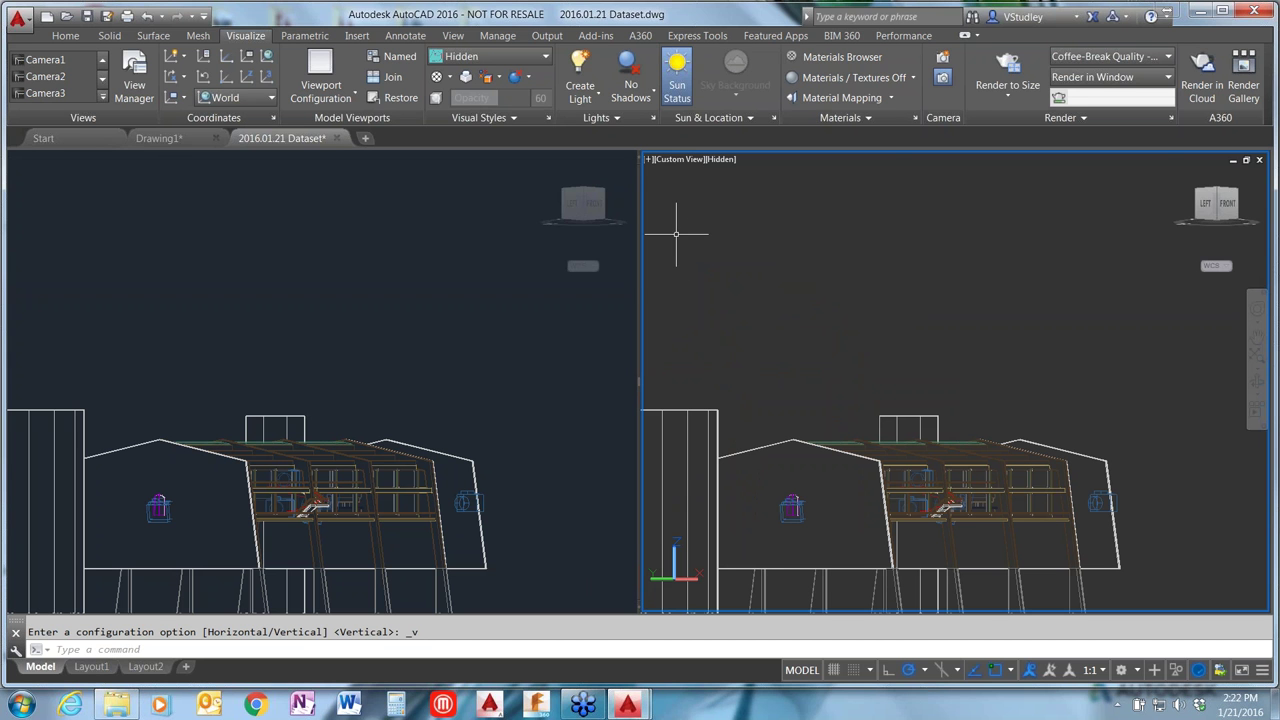
Step: Set the left viewport to the Top view via the ViewCube
click(365, 266)
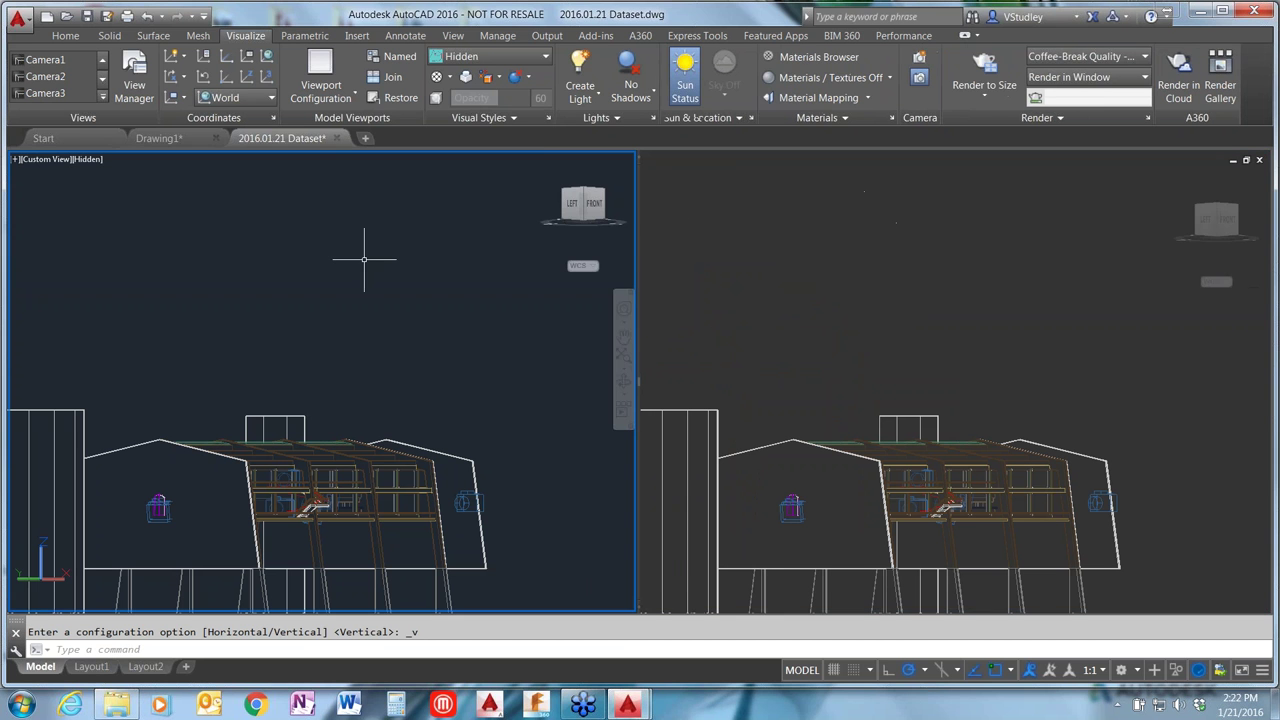
click(589, 202)
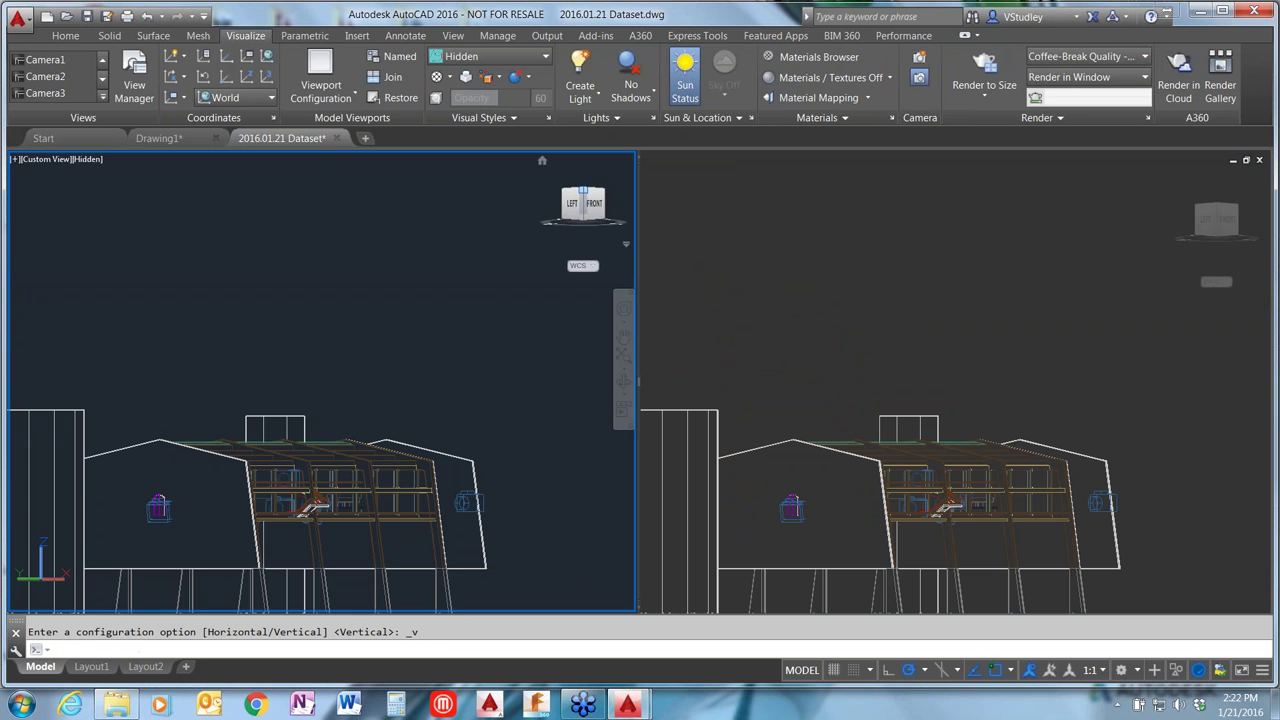
click(583, 190)
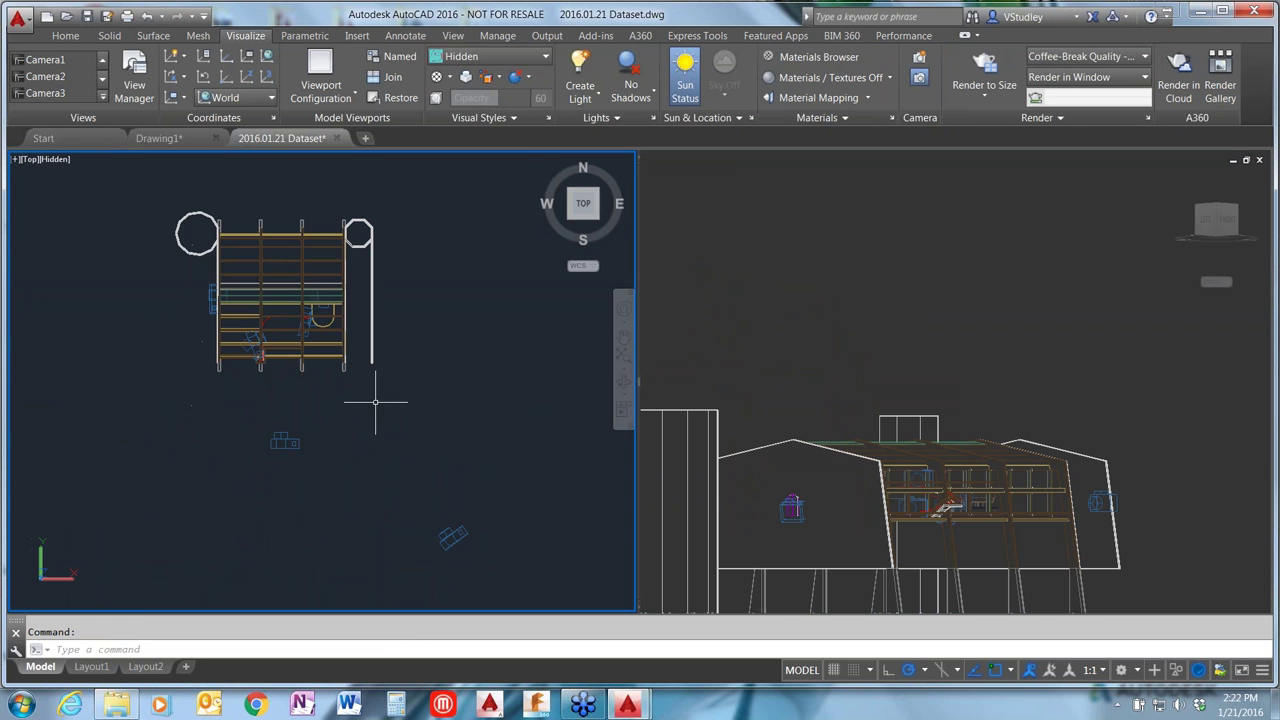
Step: Orbit and zoom the right viewport onto the stair and select the stair solid
scroll(271, 293, up, 4)
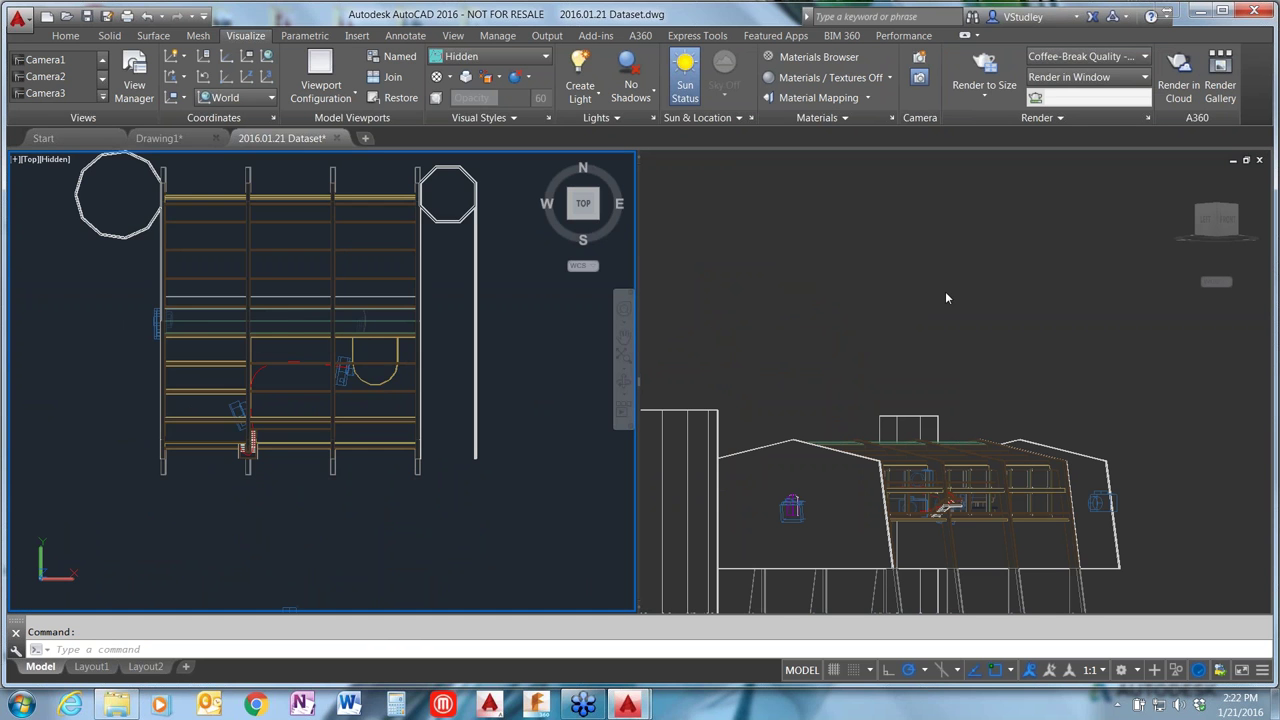
click(813, 362)
shift+middle_drag(813, 362, 877, 315)
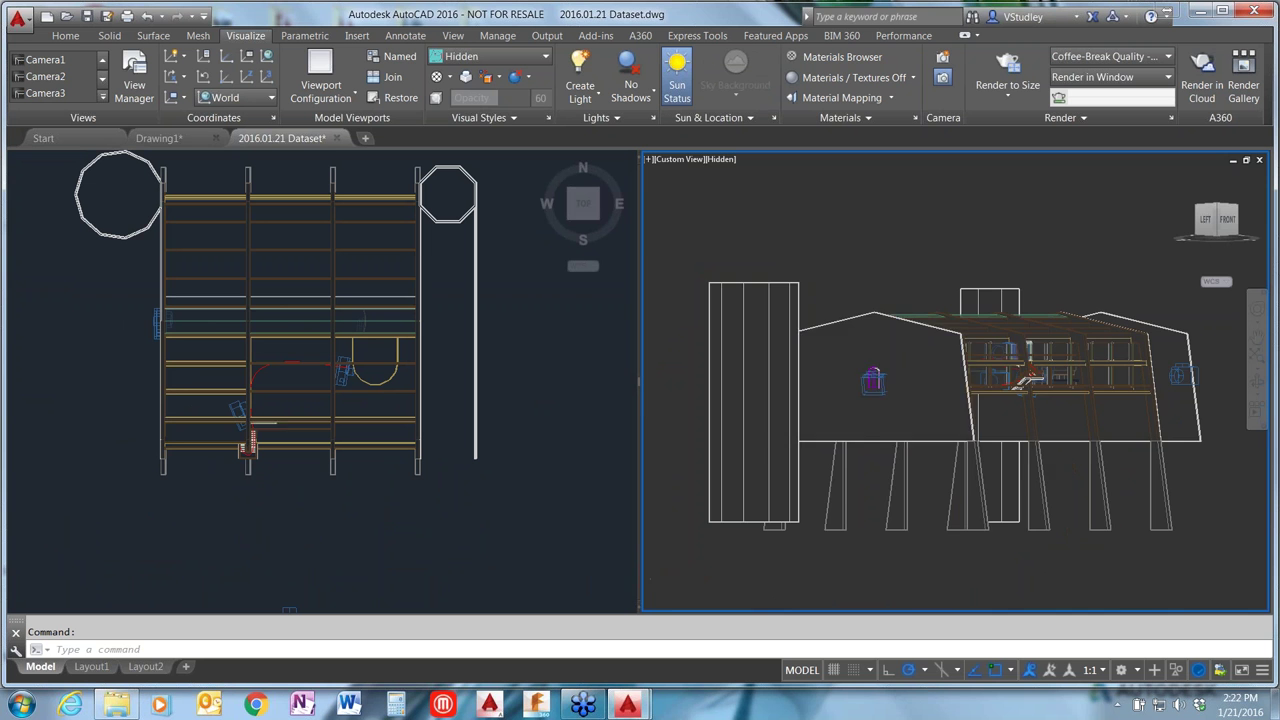
scroll(1032, 369, up, 4)
scroll(1017, 349, up, 5)
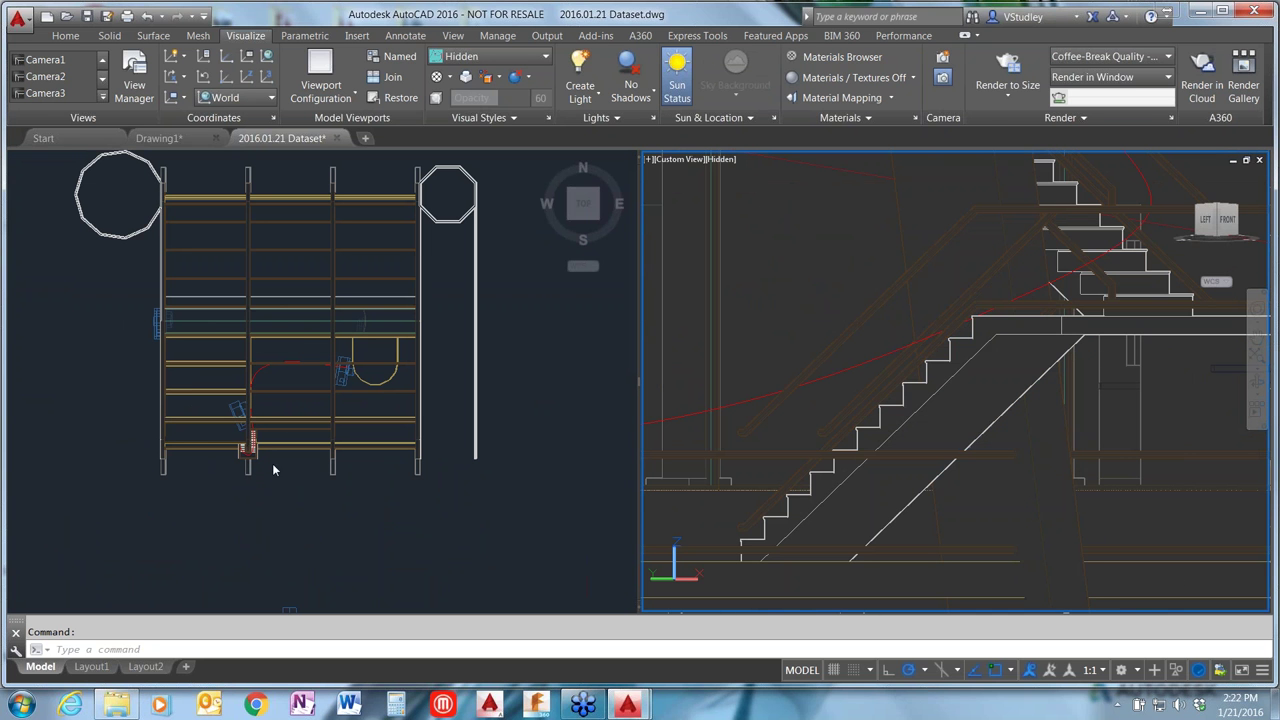
click(989, 424)
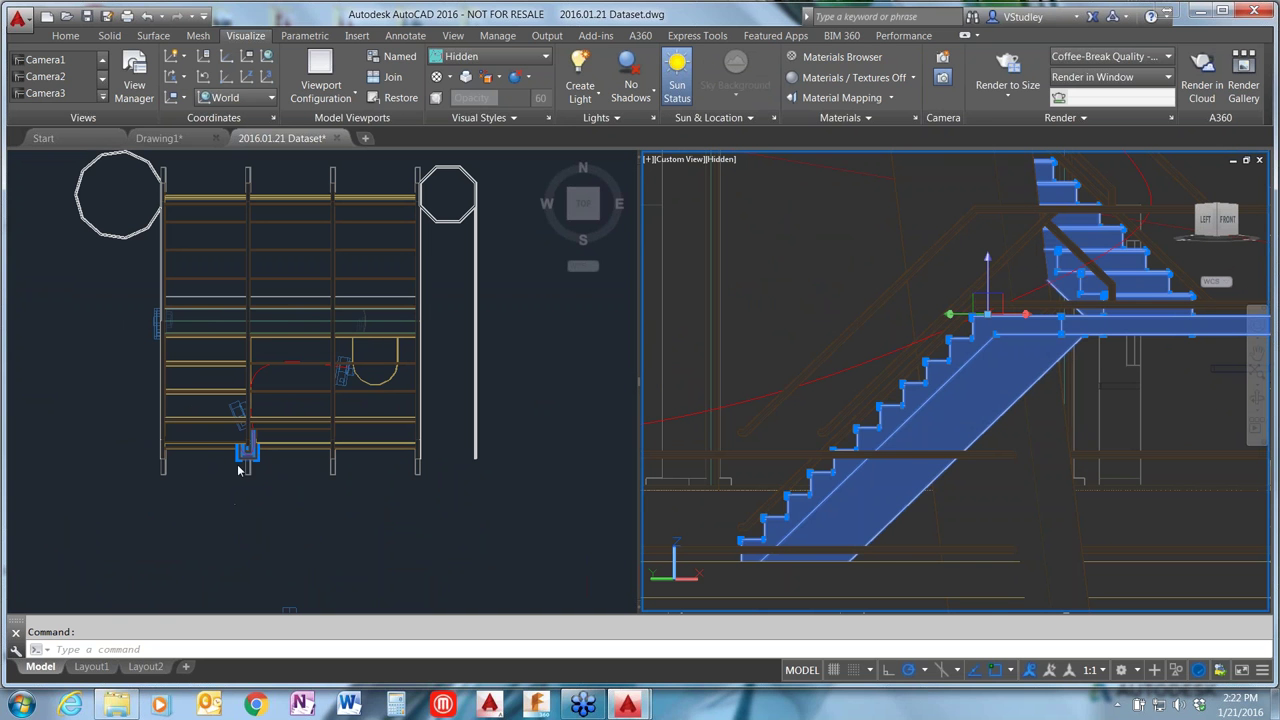
Step: Zoom the left Top viewport in on the stair
click(228, 518)
scroll(247, 455, up, 6)
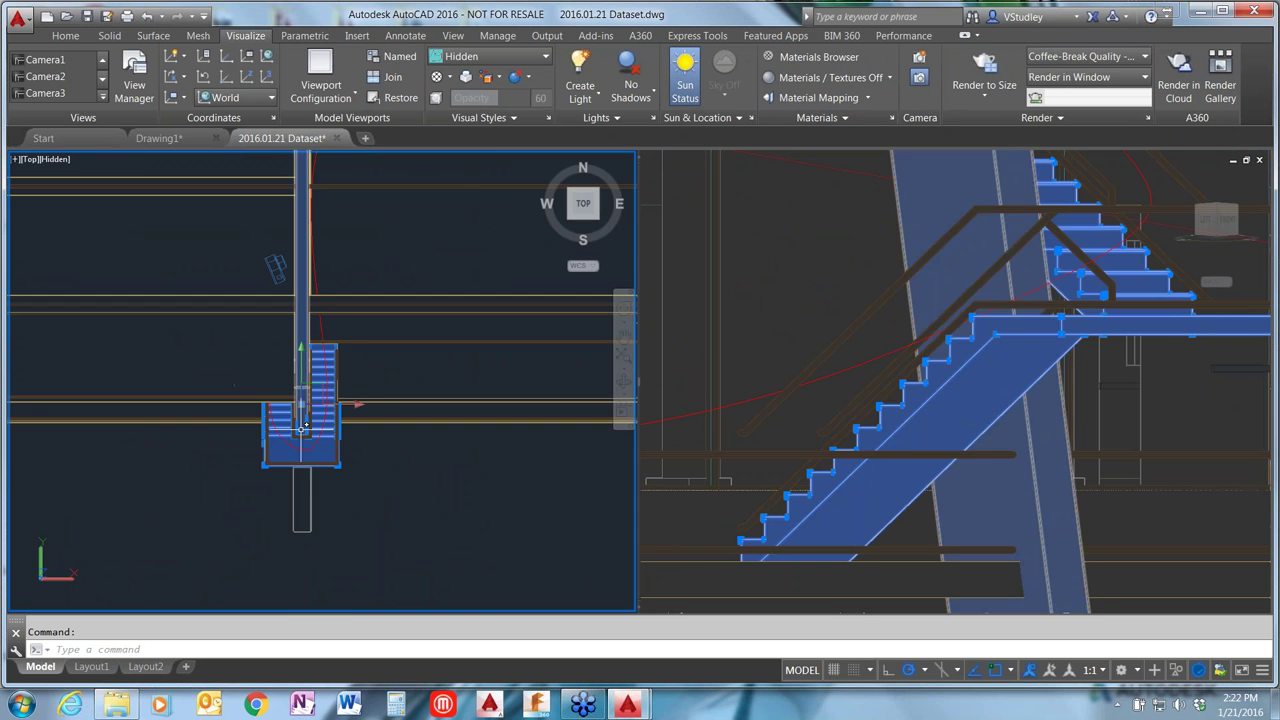
scroll(303, 427, up, 3)
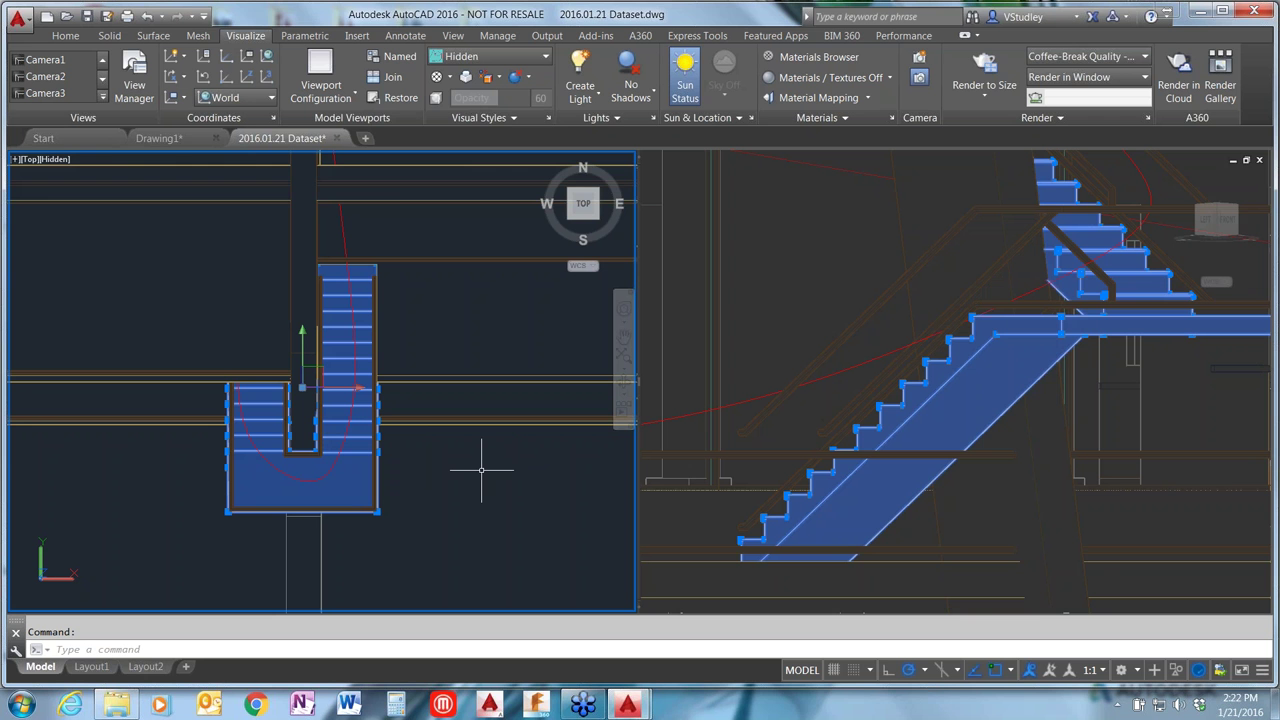
Step: Switch to the Three: Right viewport configuration
click(14, 160)
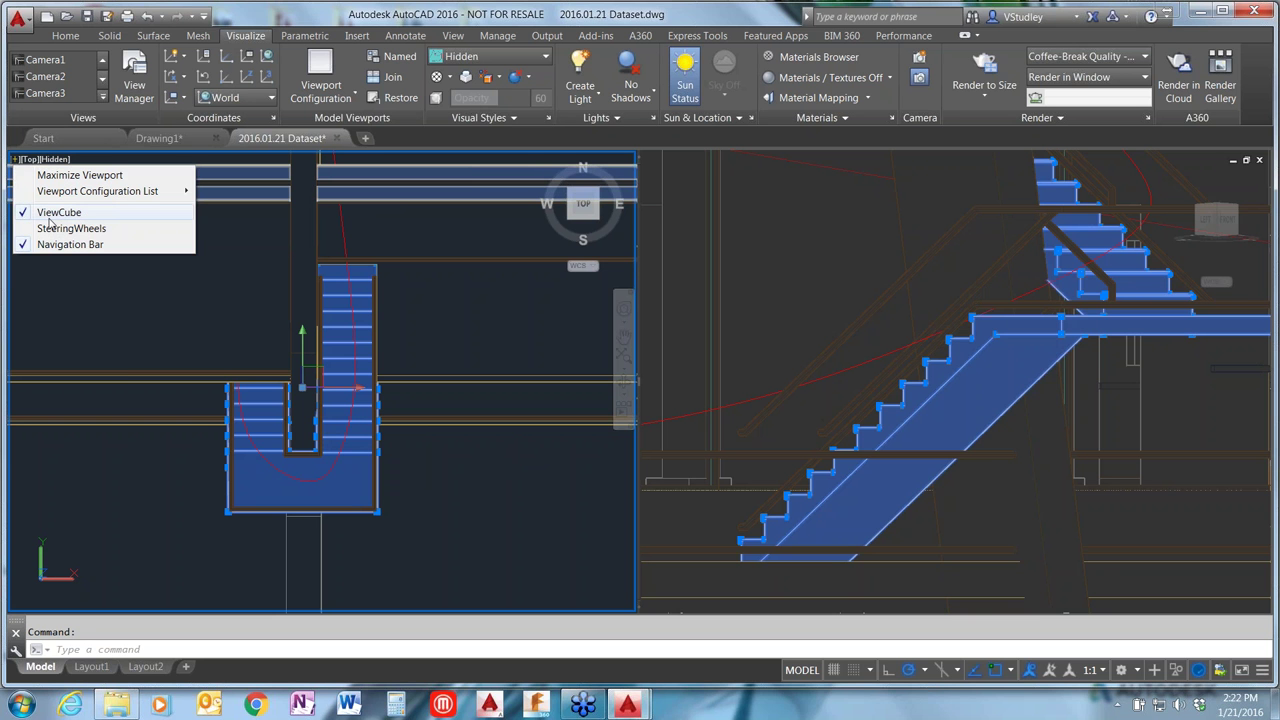
mouse_move(62, 191)
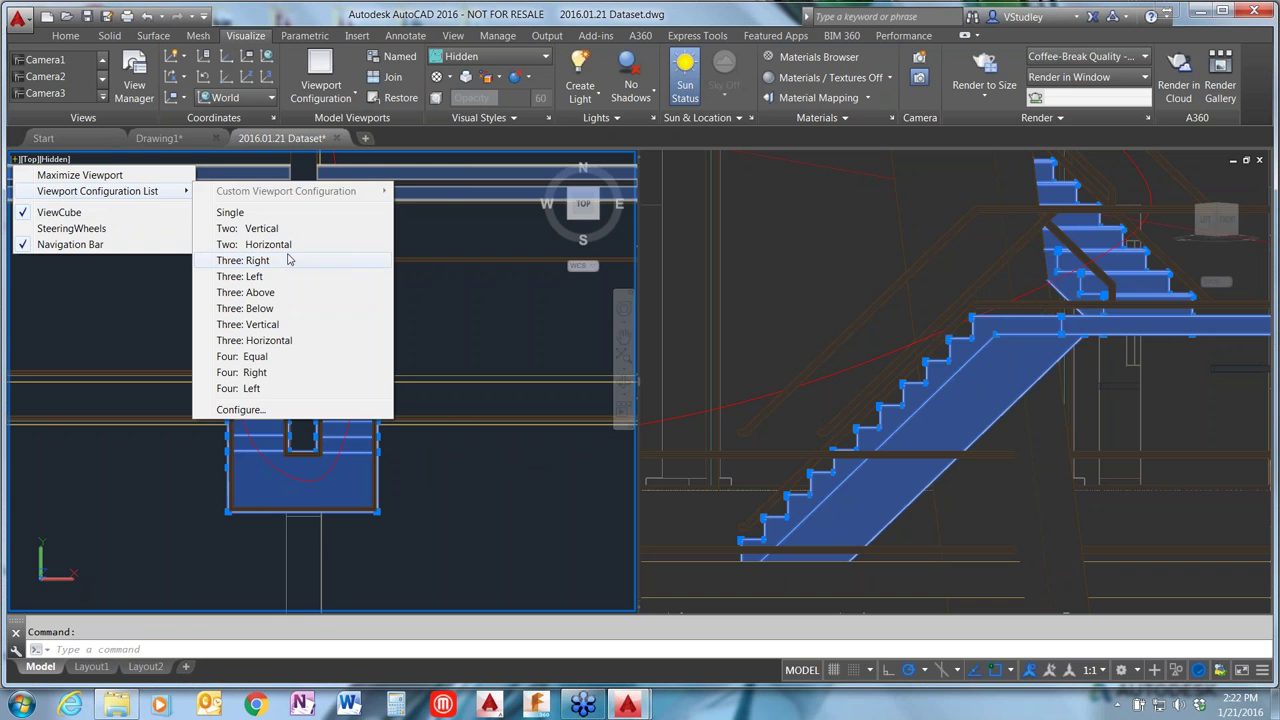
click(244, 260)
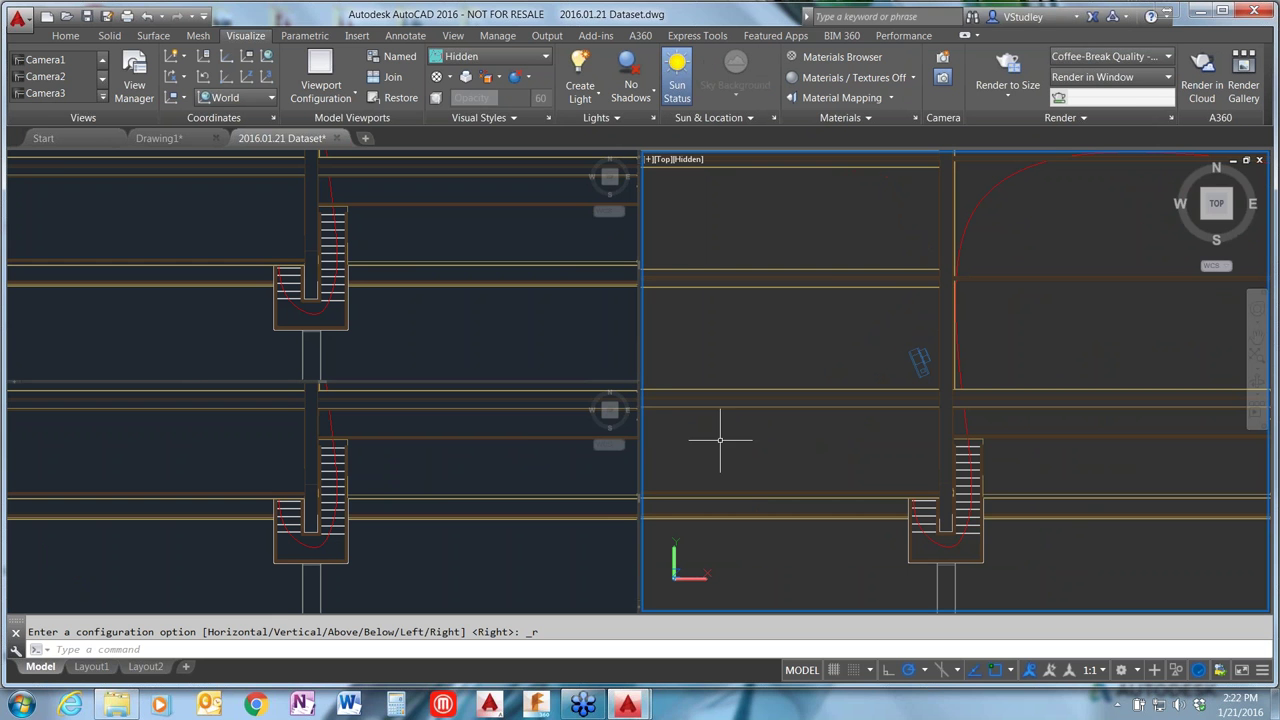
Step: Set the top-left viewport to isometric and the bottom-left viewport to Front
click(502, 302)
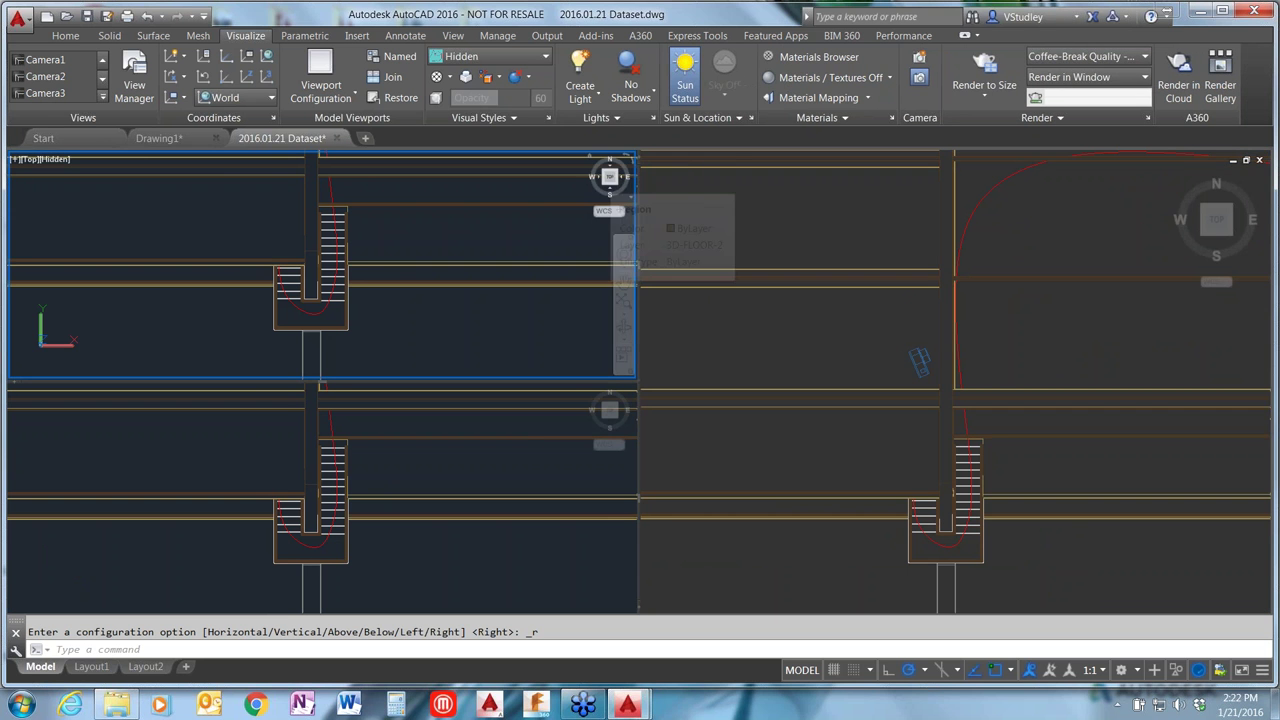
click(604, 180)
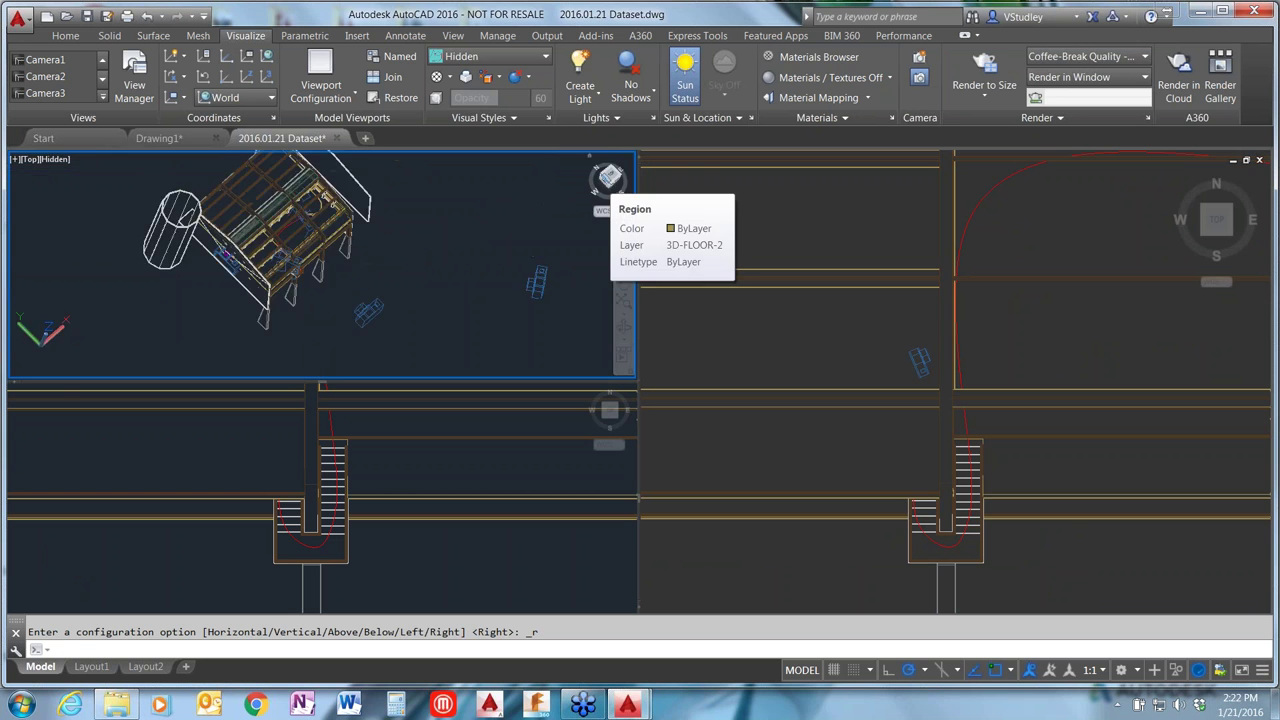
click(498, 520)
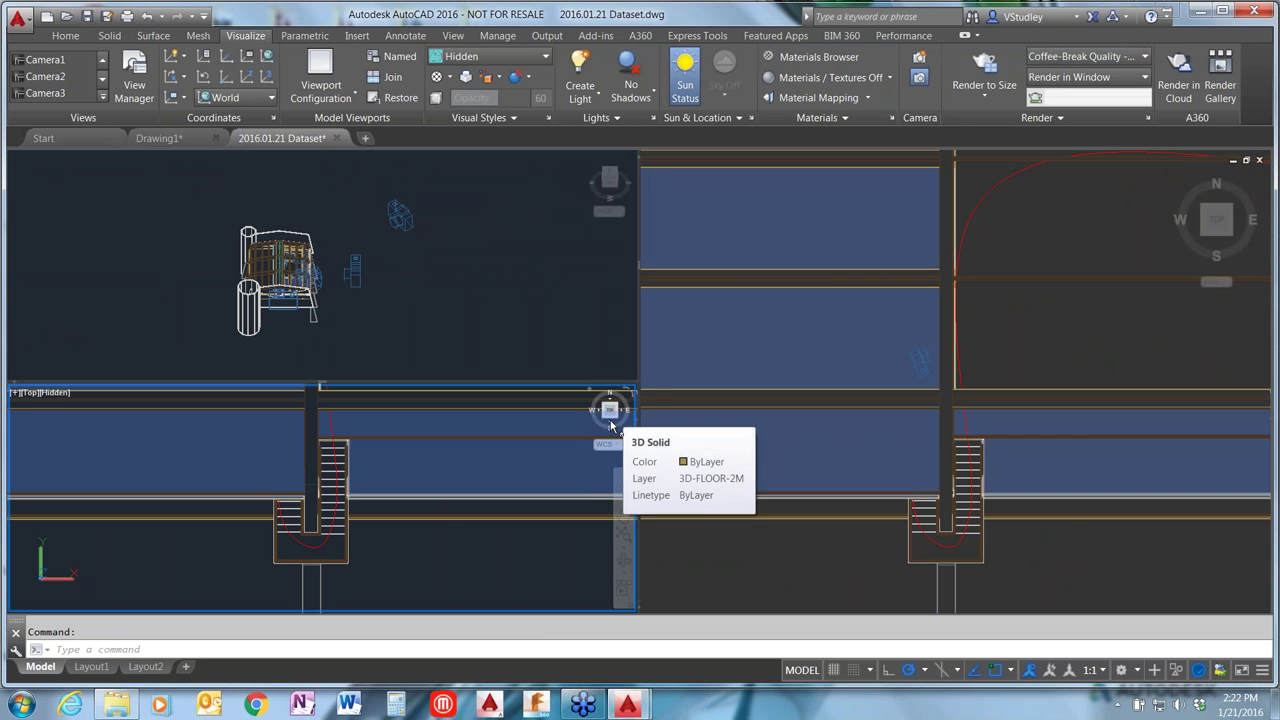
click(611, 422)
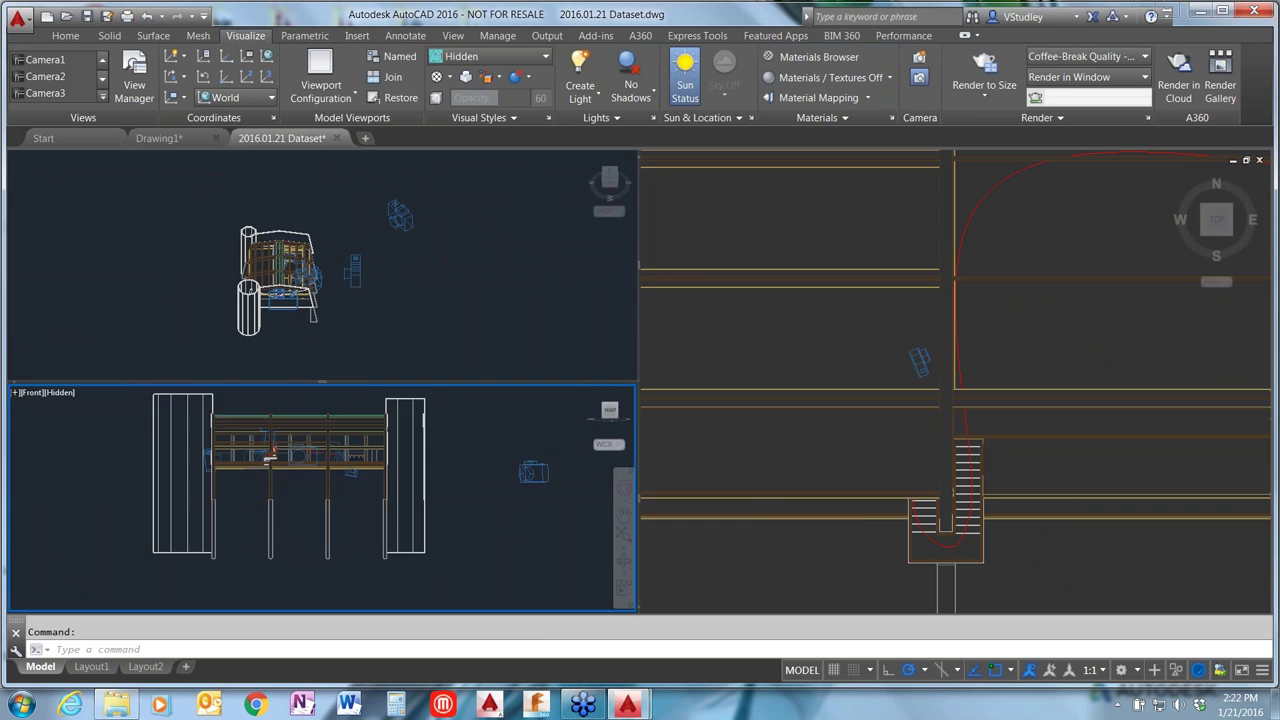
Step: Zoom the 3D and Front viewports onto the stair selected in plan, then clear the selection
click(240, 246)
scroll(240, 246, up, 3)
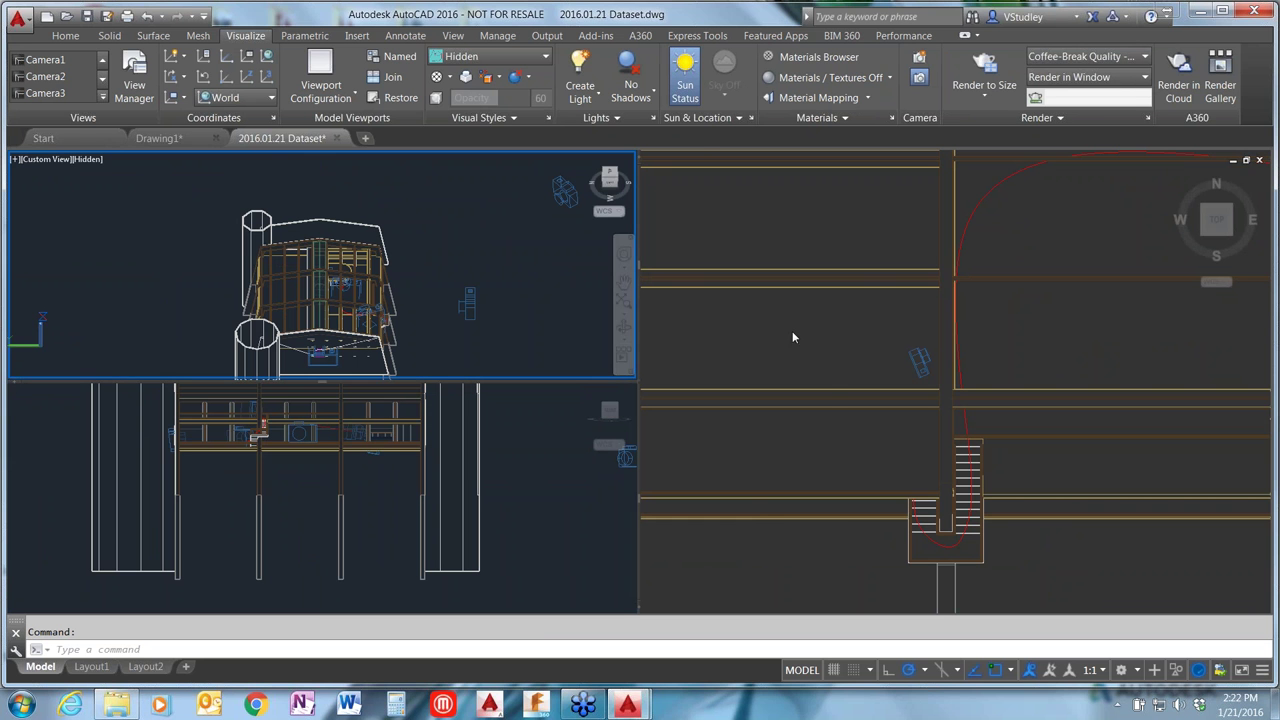
click(851, 447)
click(966, 508)
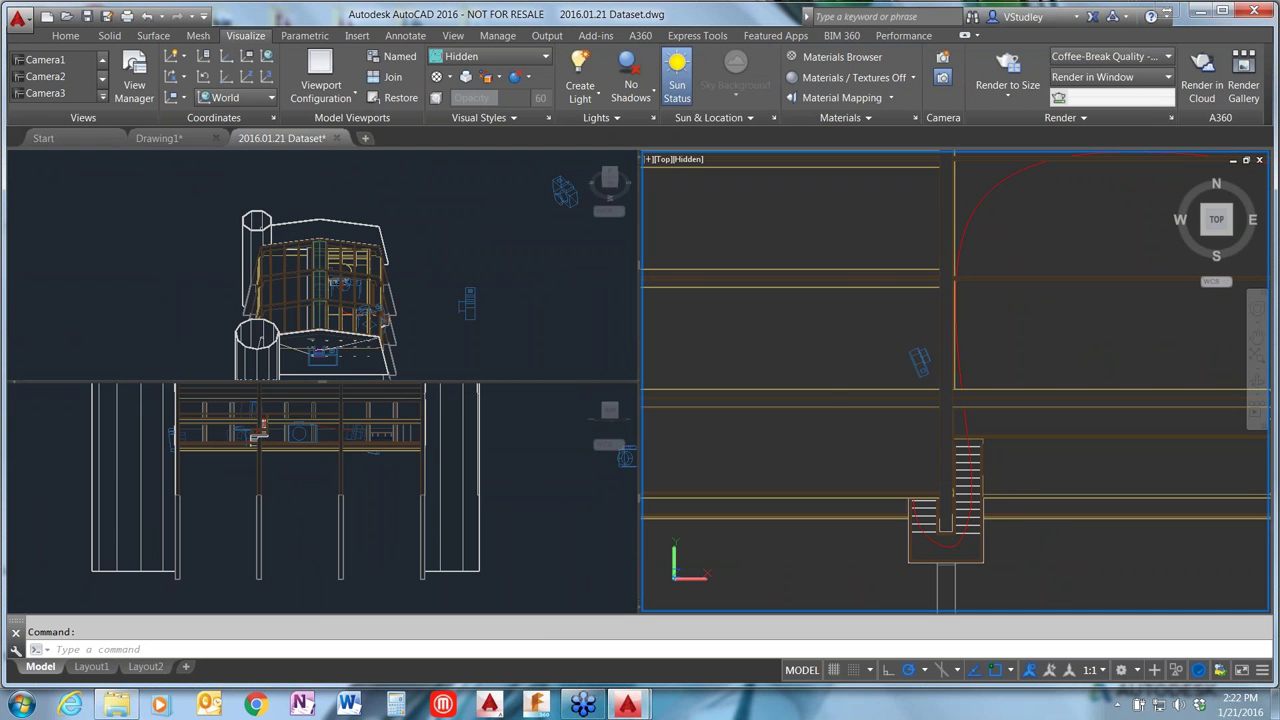
click(428, 339)
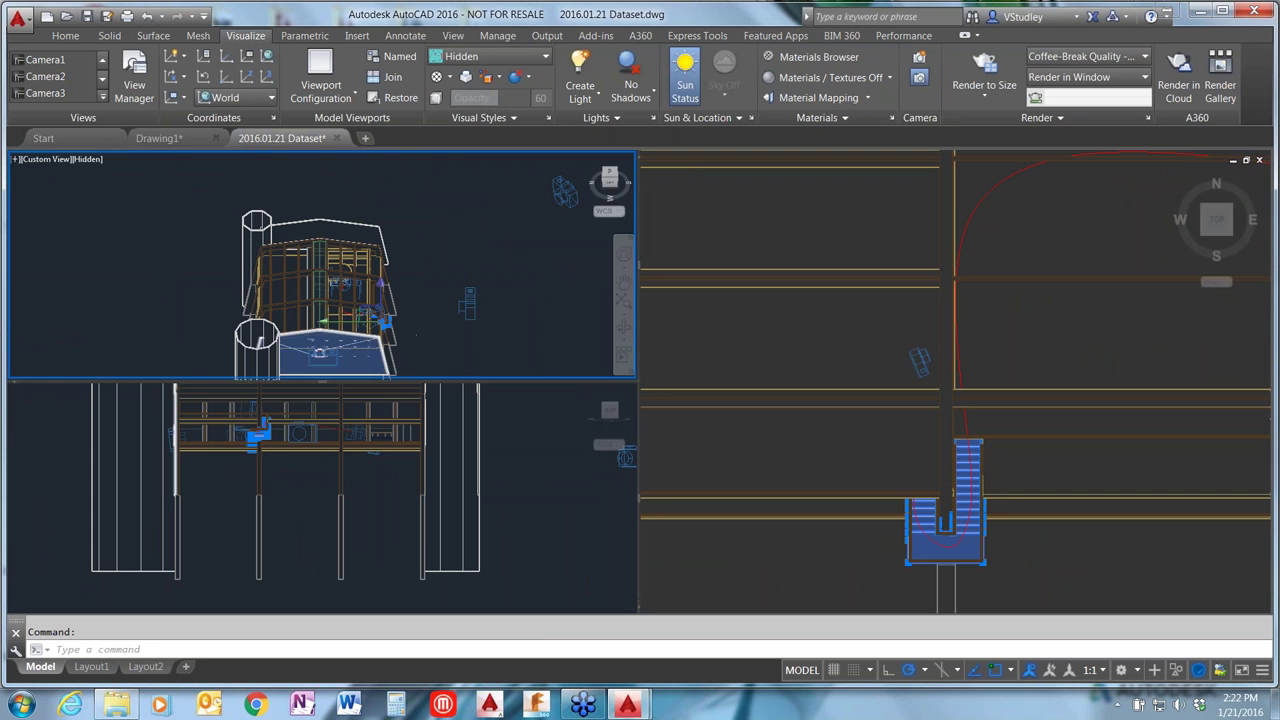
scroll(428, 339, up, 4)
scroll(428, 339, up, 3)
click(302, 530)
scroll(302, 530, up, 2)
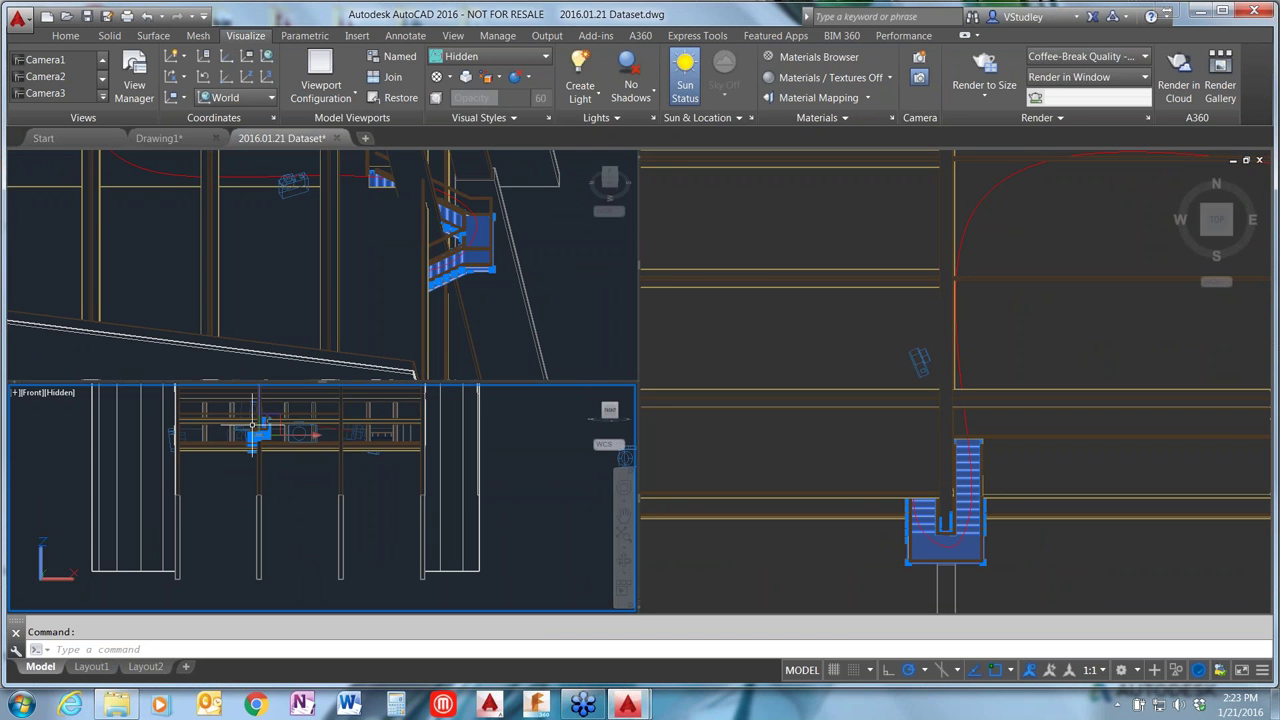
scroll(363, 537, up, 2)
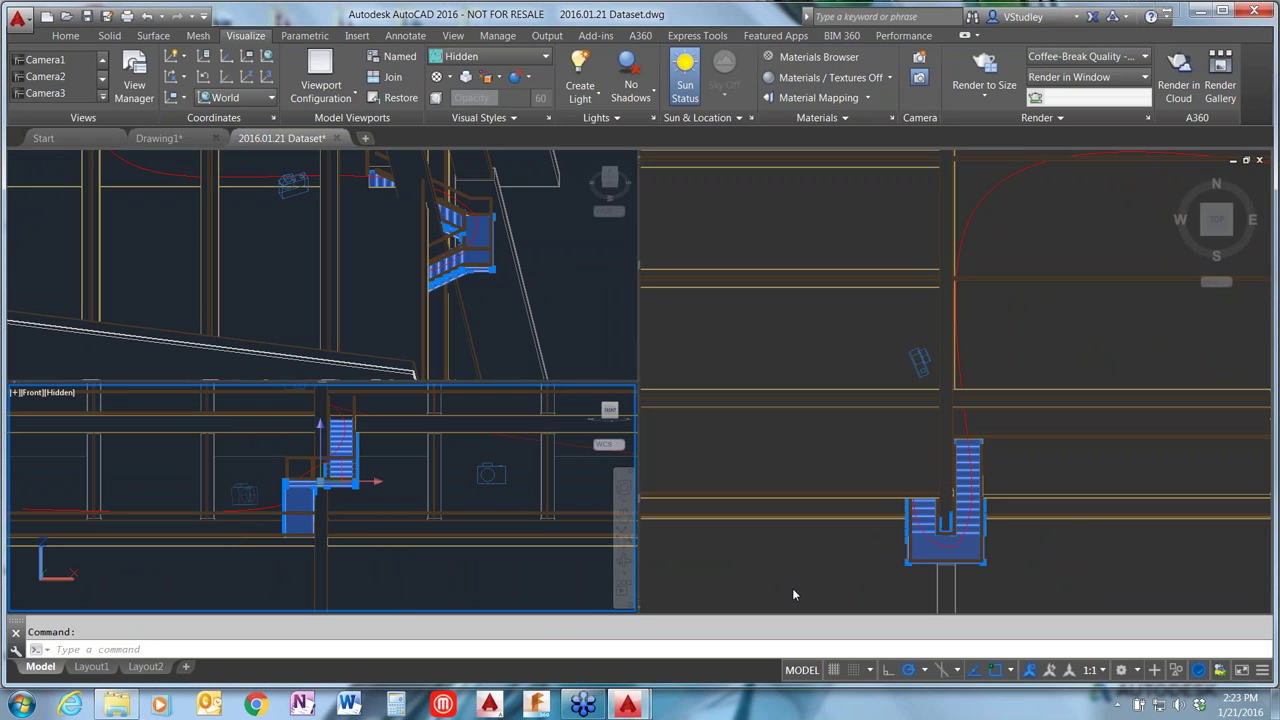
key(Escape)
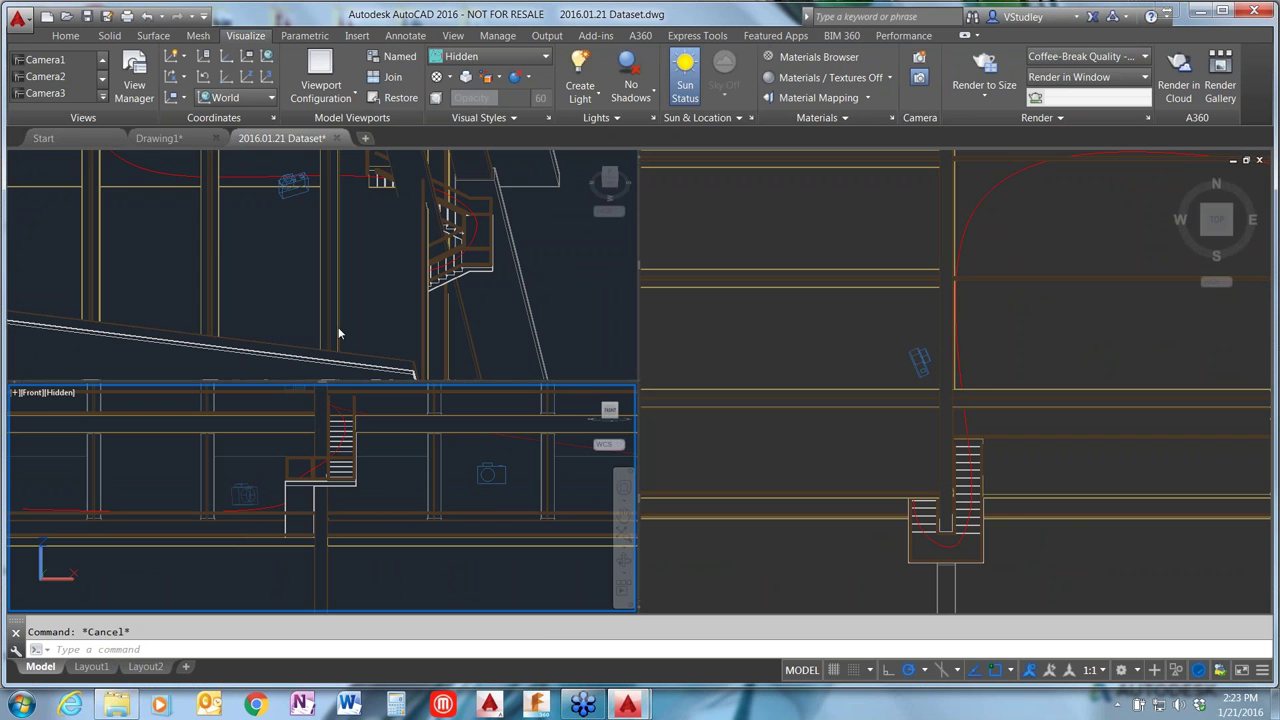
Step: Switch to the Single viewport configuration and zoom out to the whole building
click(169, 234)
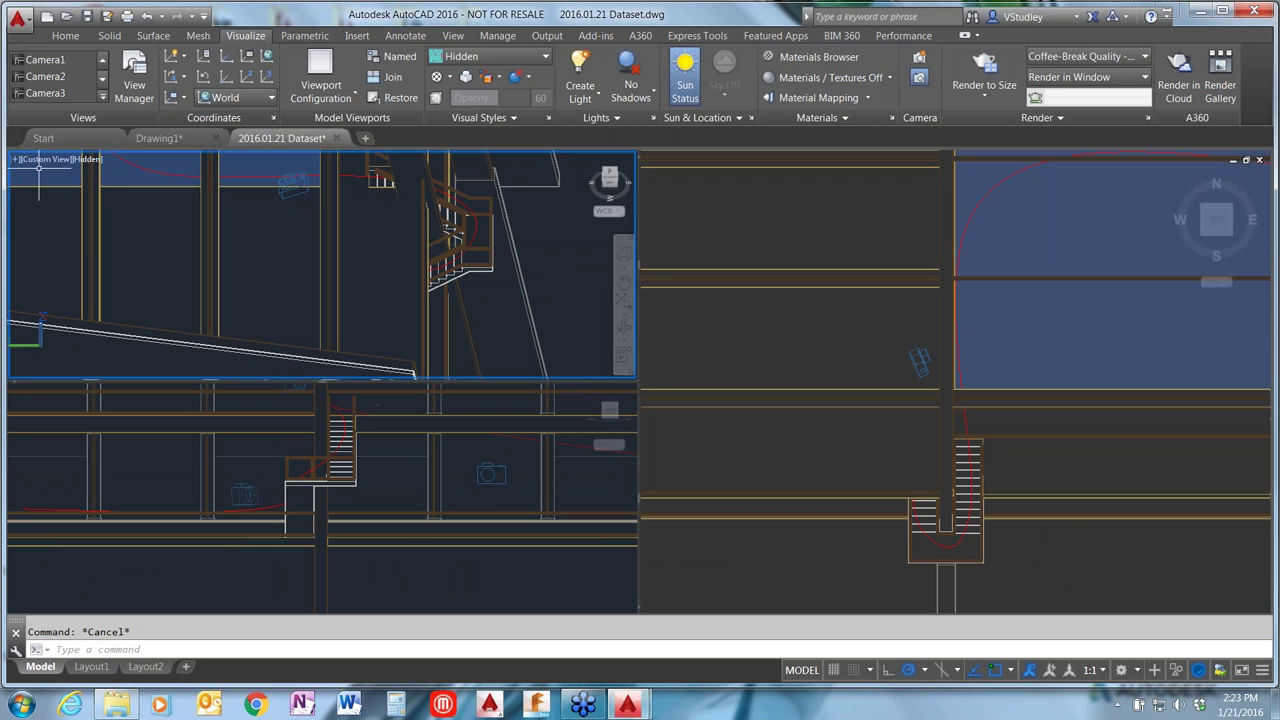
click(16, 160)
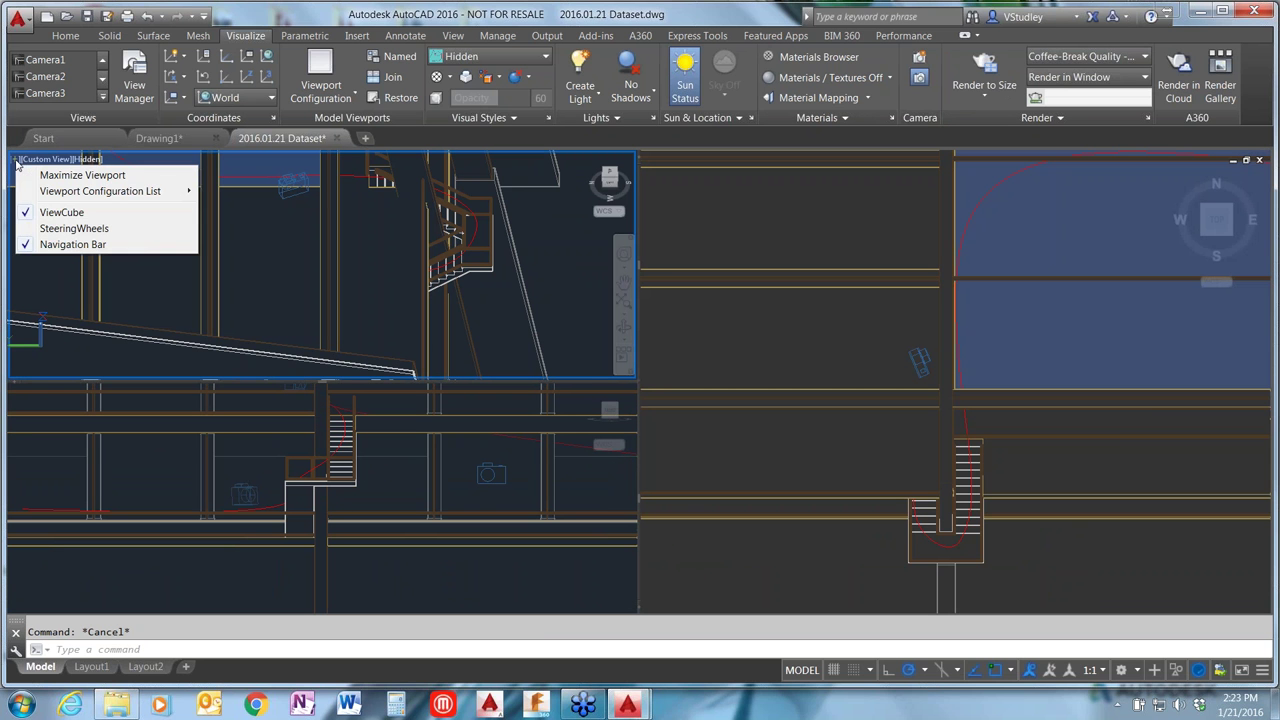
mouse_move(72, 200)
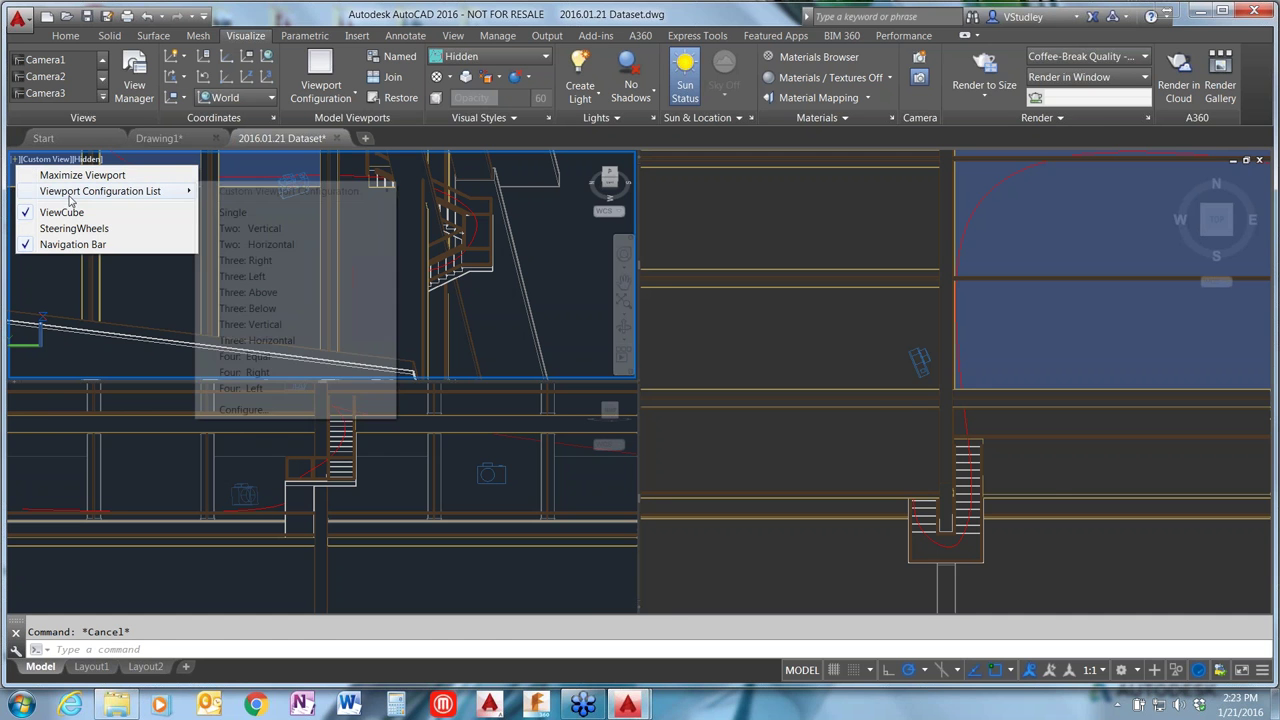
click(289, 212)
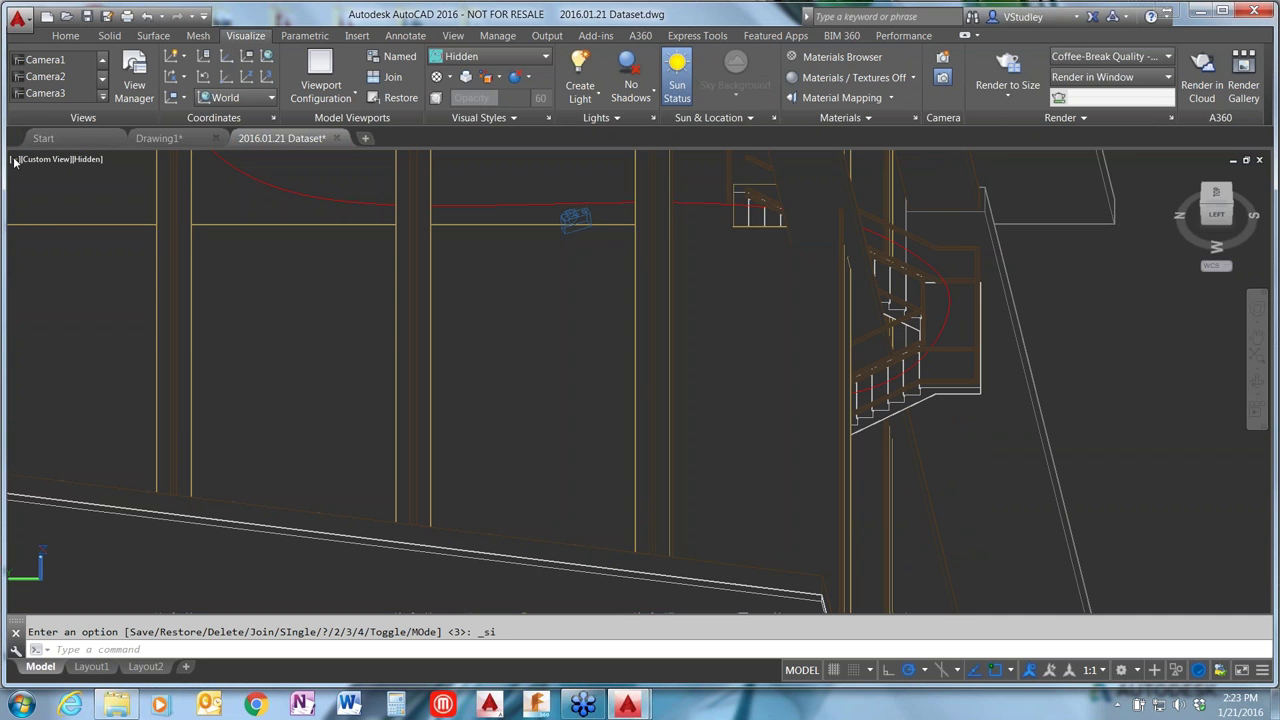
scroll(649, 340, down, 6)
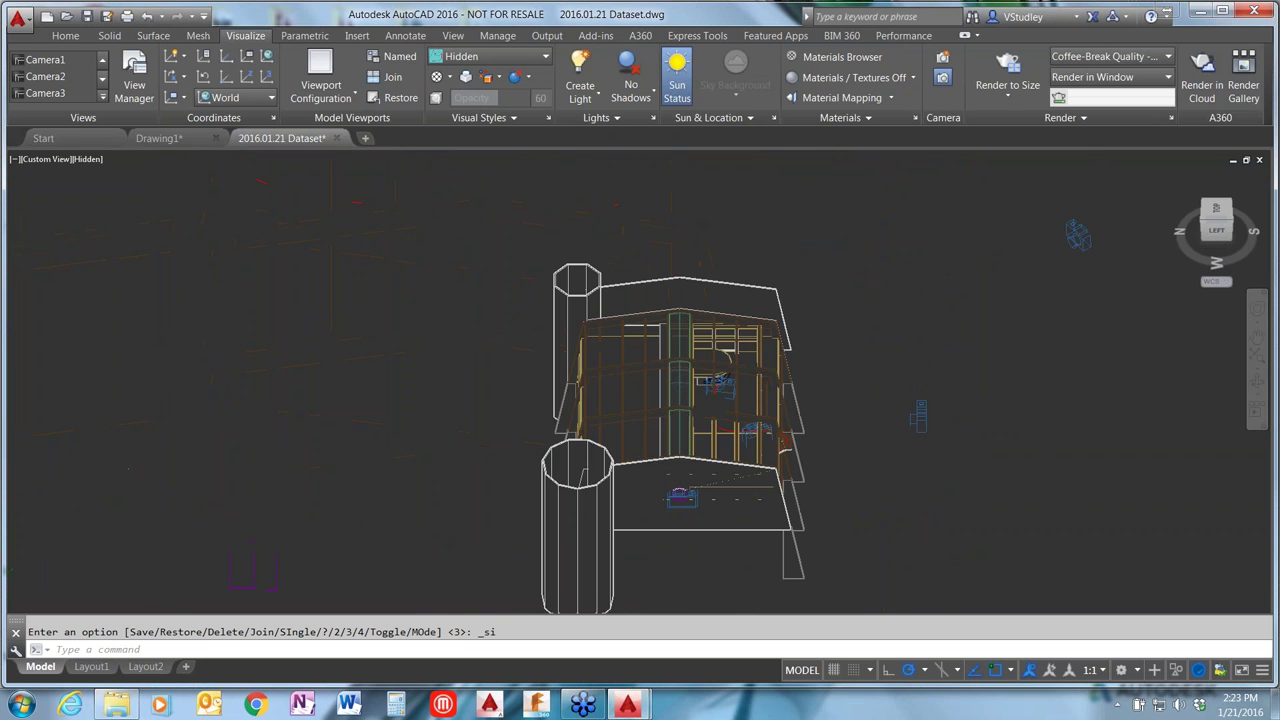
scroll(649, 340, down, 2)
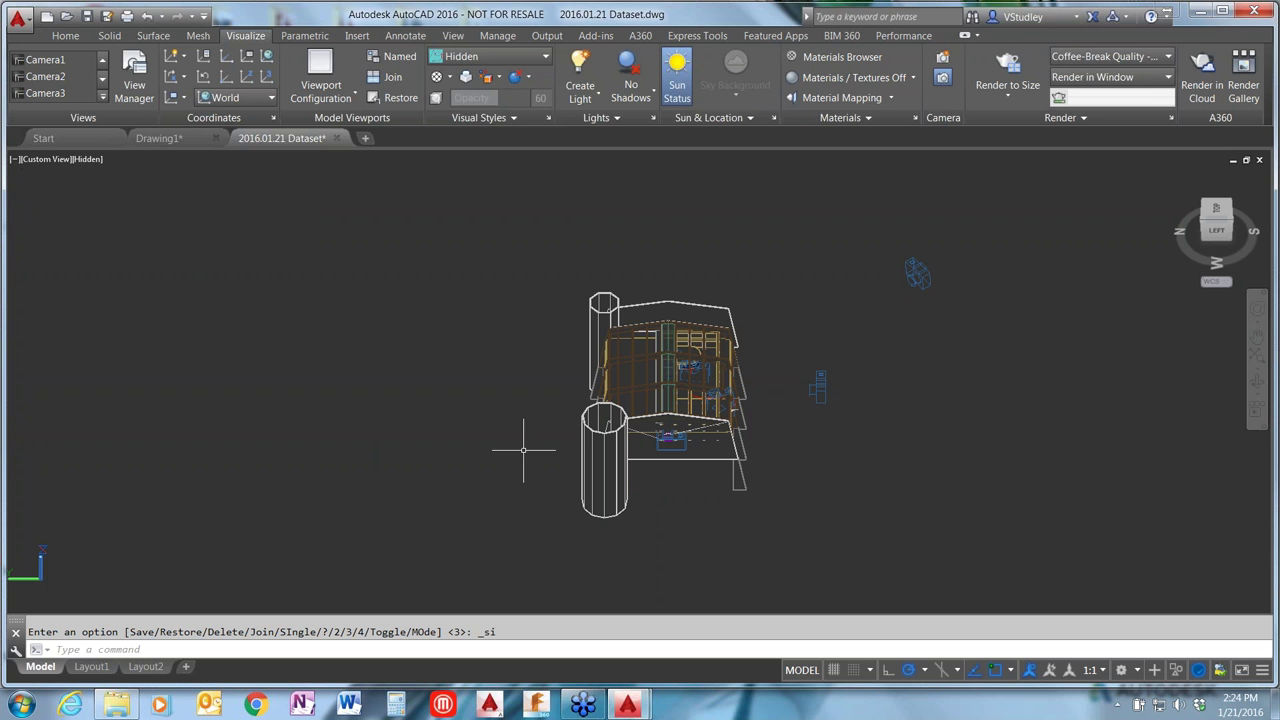
Step: Enter and leave Layout1's viewport, return to the Model tab, and expand the Views gallery
click(92, 667)
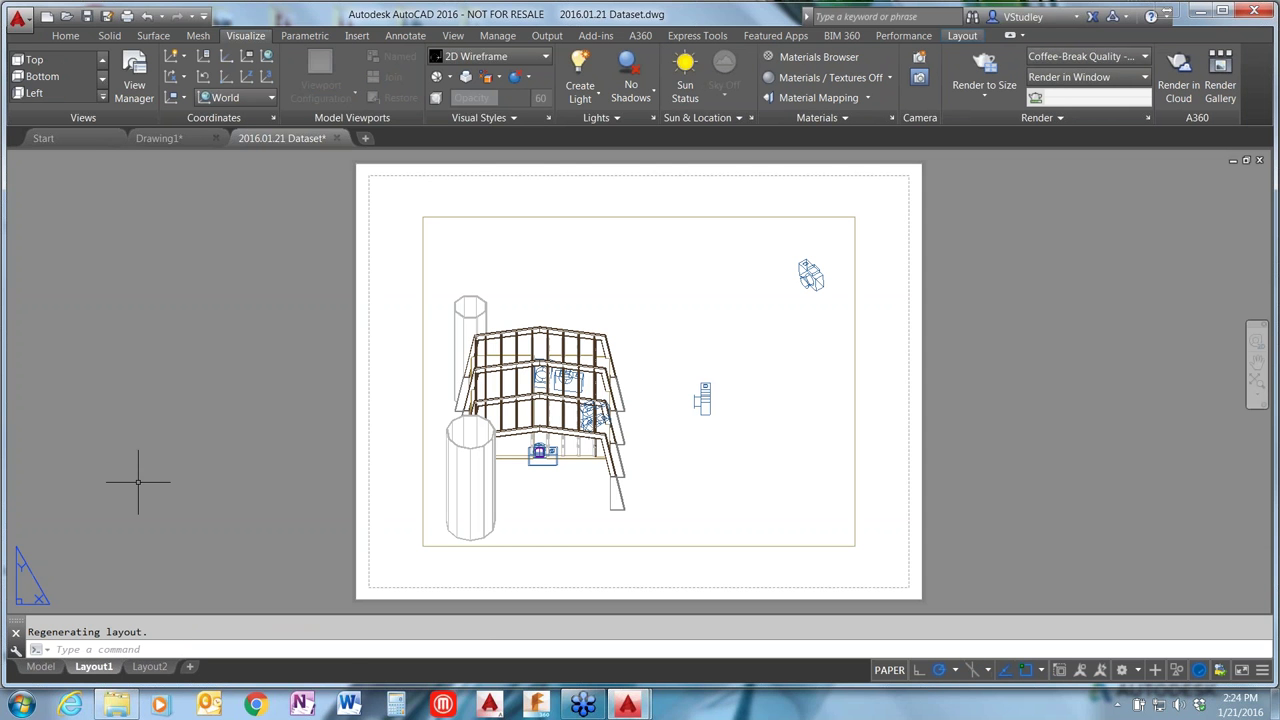
double_click(676, 286)
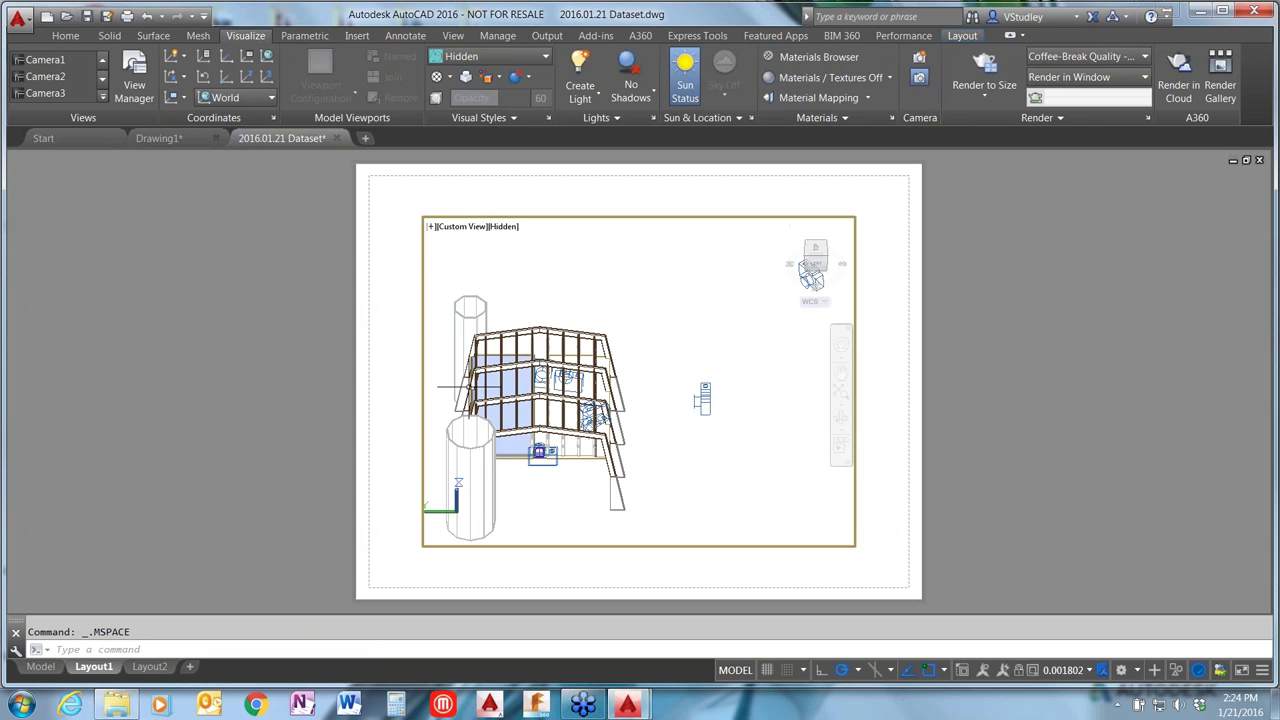
double_click(248, 273)
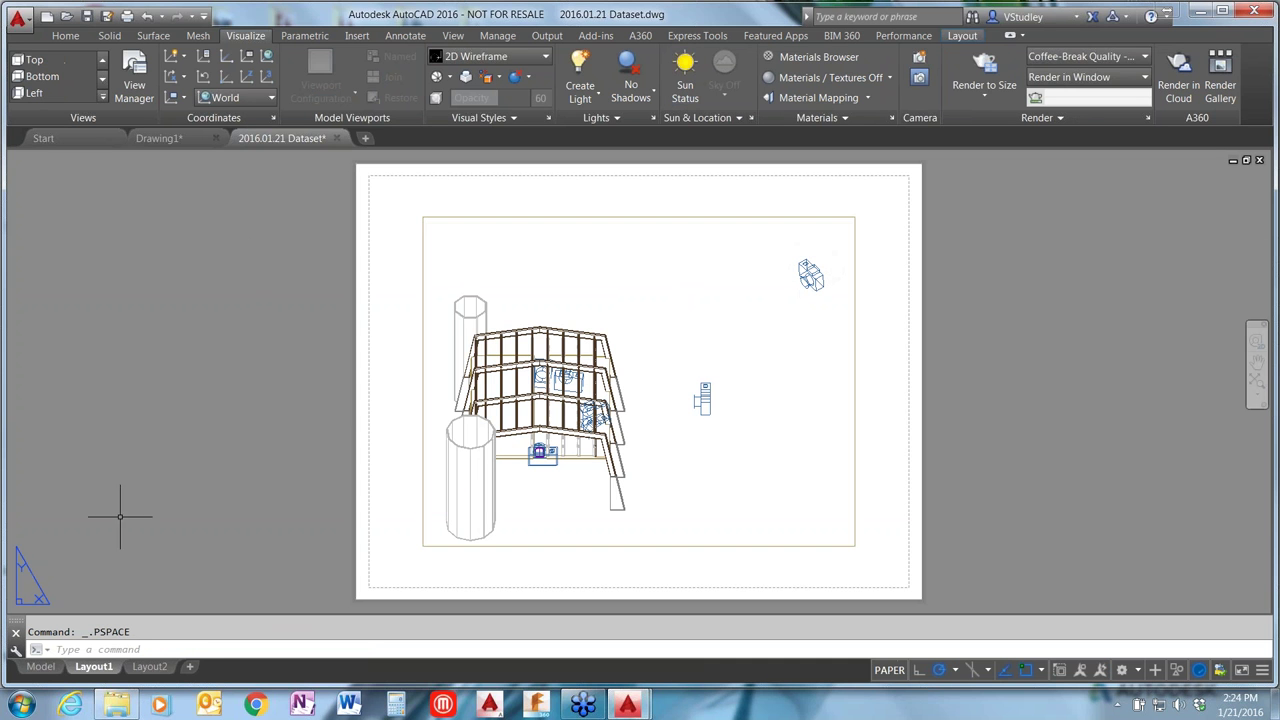
click(33, 668)
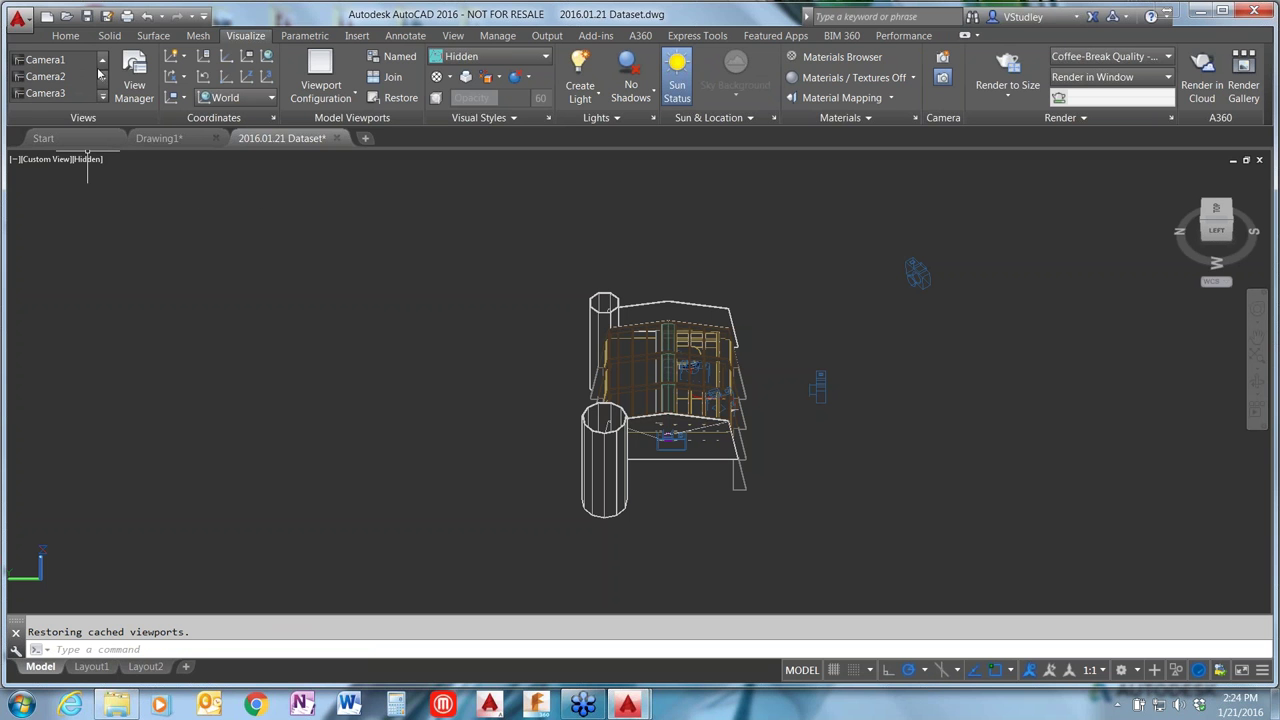
click(102, 97)
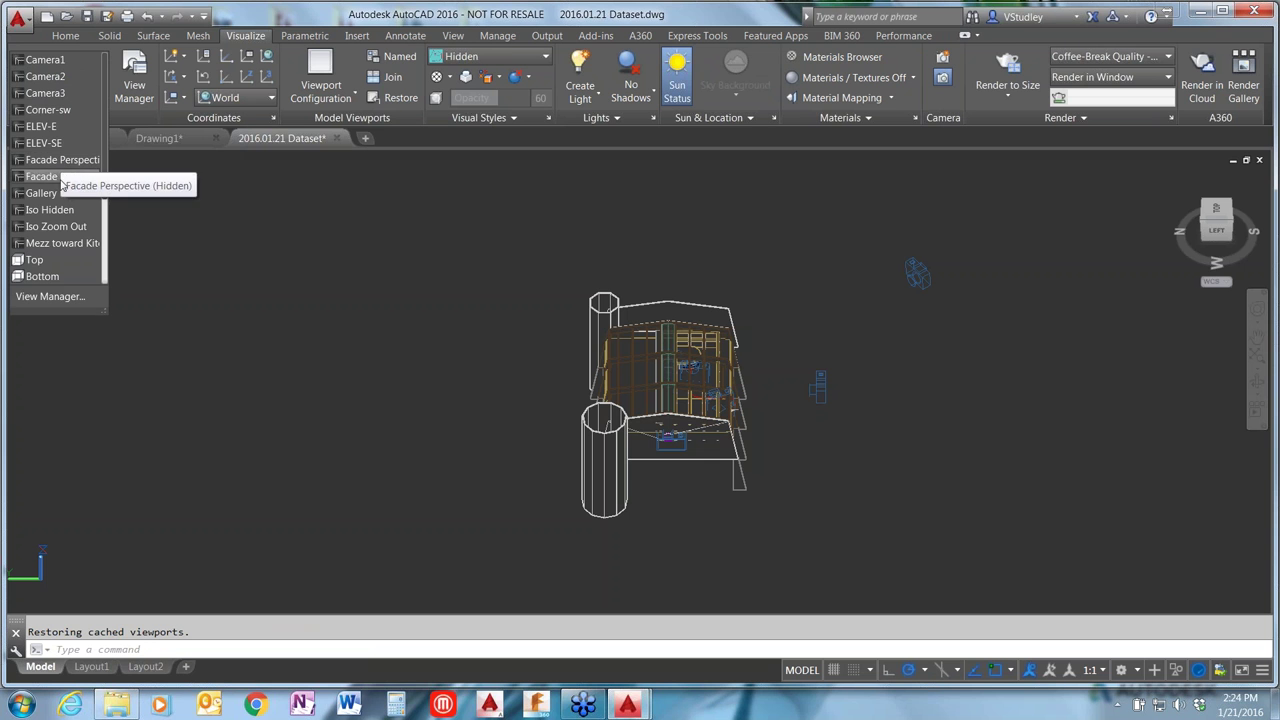
Step: Restore Iso Hidden, then the Facade Perspective (Hidden) saved view
click(48, 210)
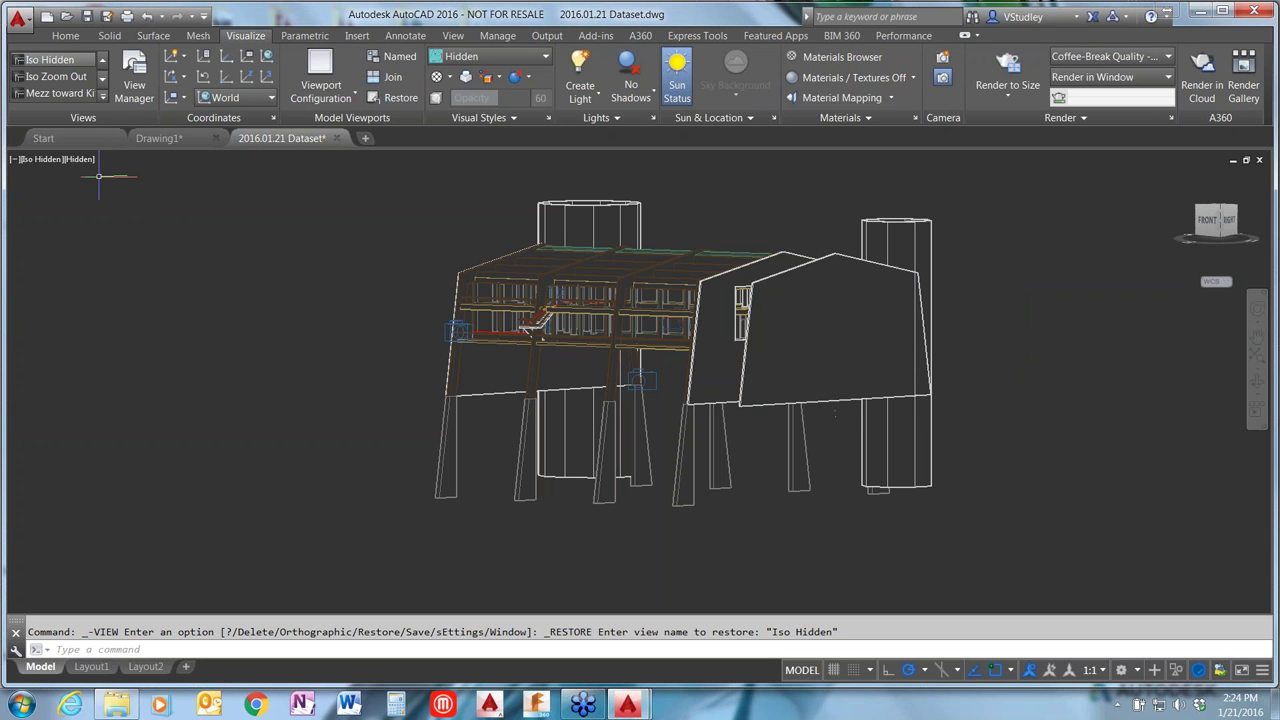
click(103, 95)
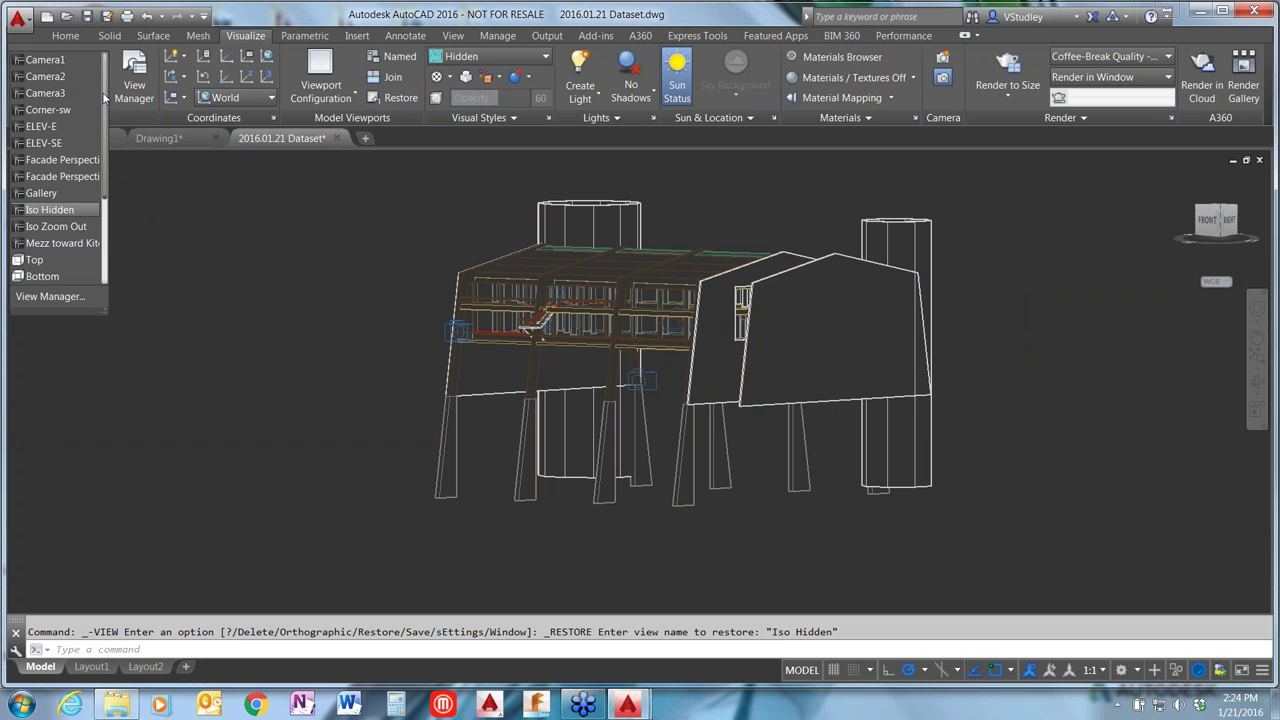
click(74, 159)
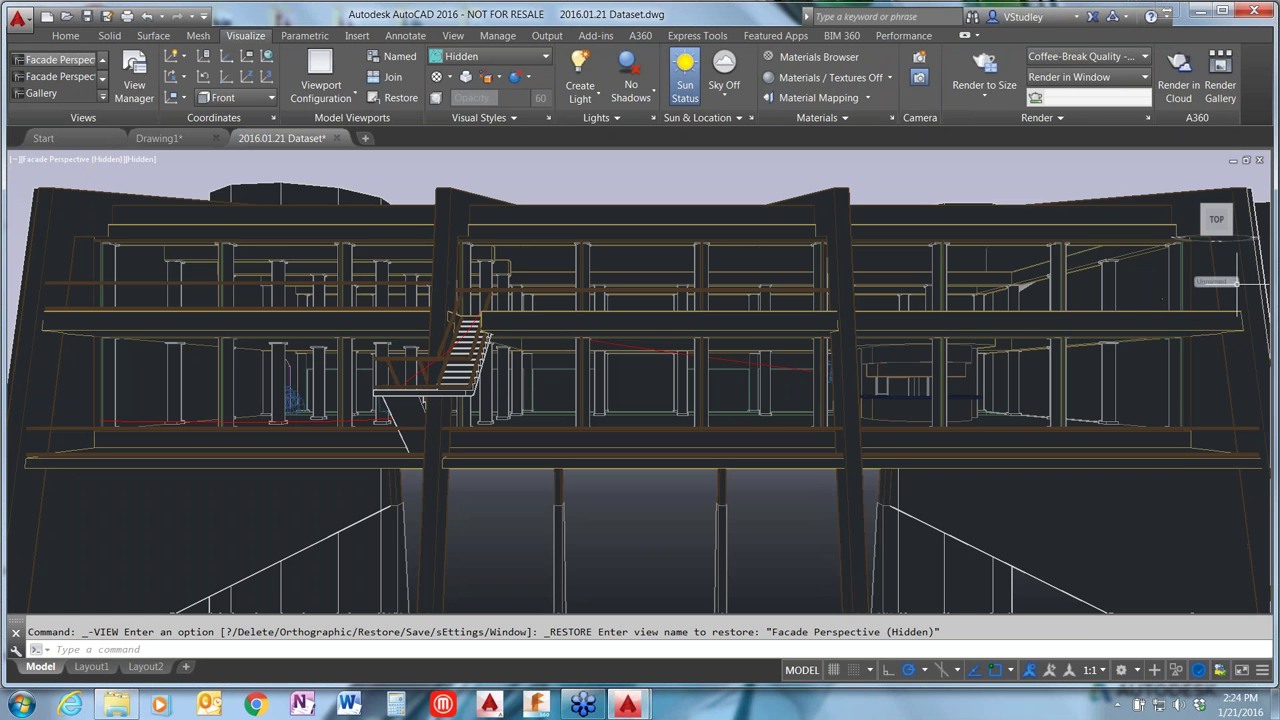
Step: Switch the front view from Perspective to Parallel projection and zoom to fit
click(1230, 282)
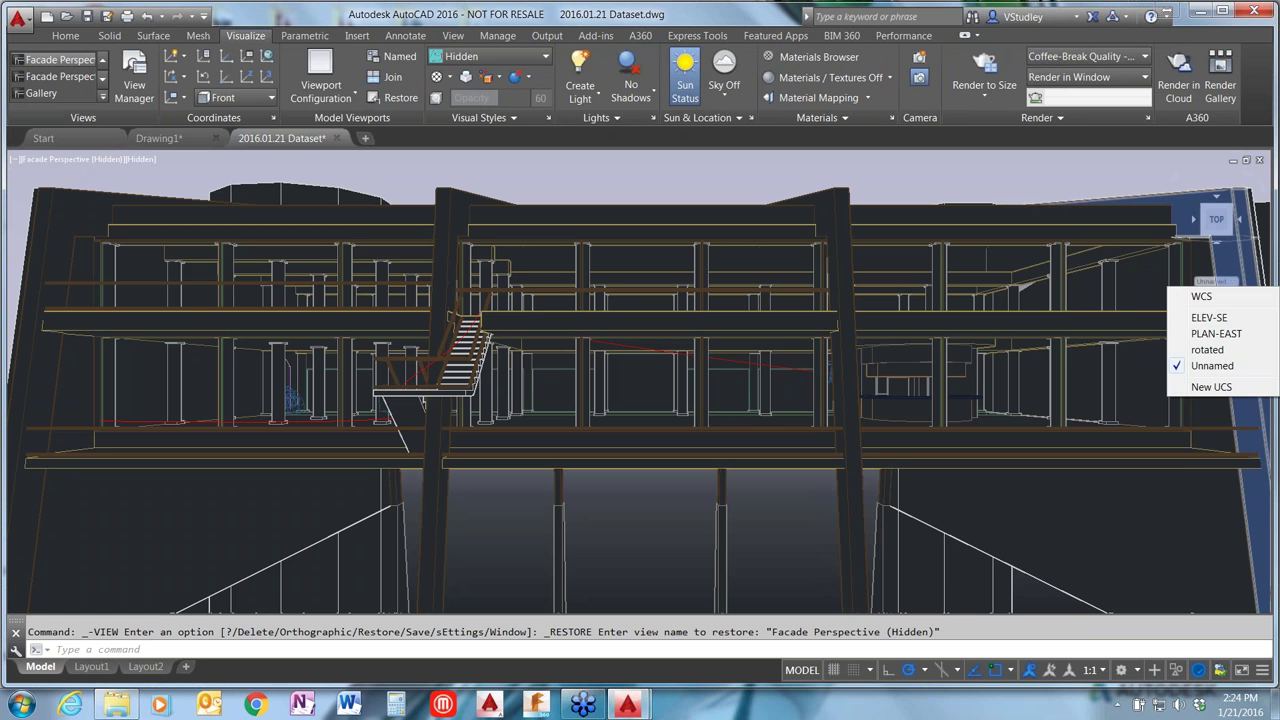
click(1062, 190)
right_click(1258, 262)
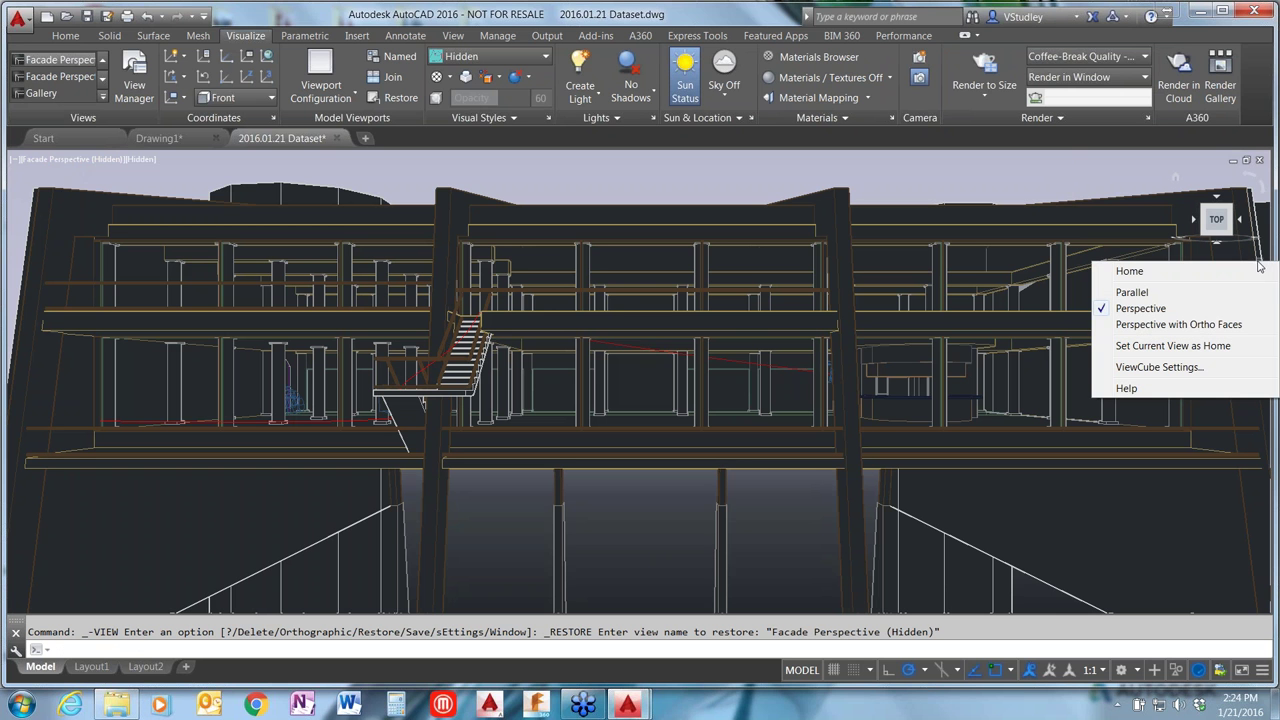
click(1138, 293)
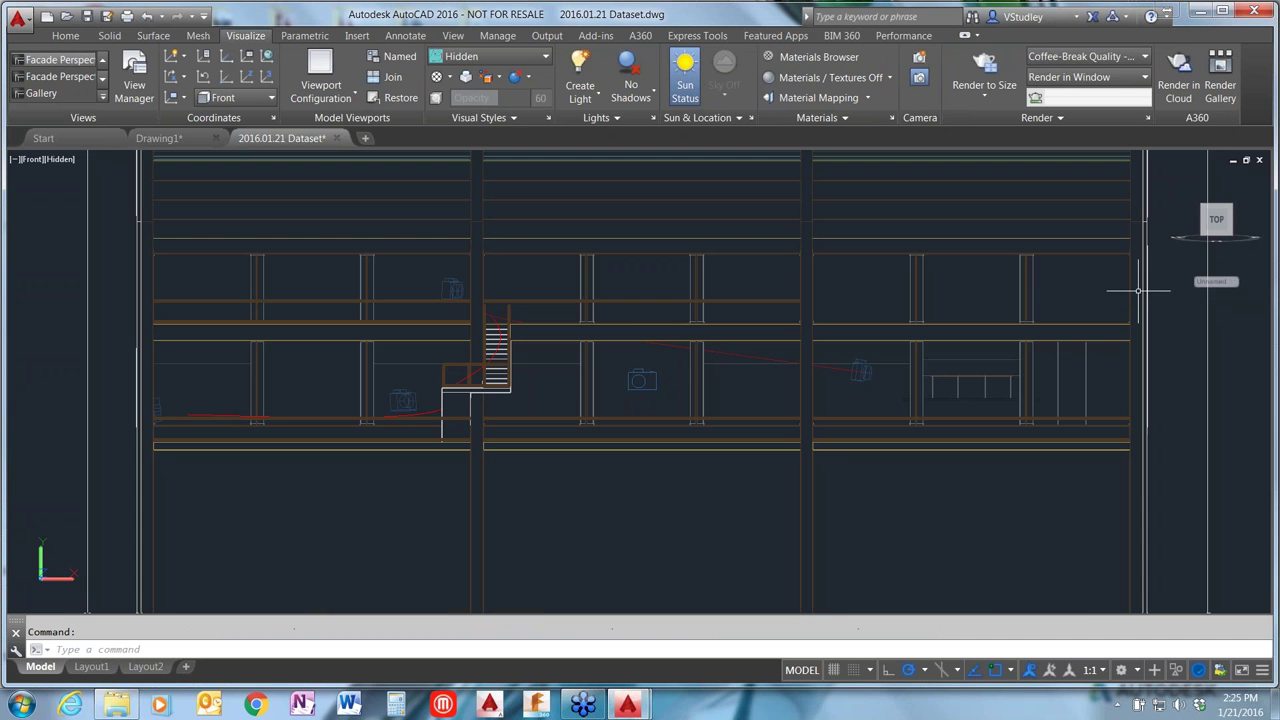
scroll(623, 515, down, 2)
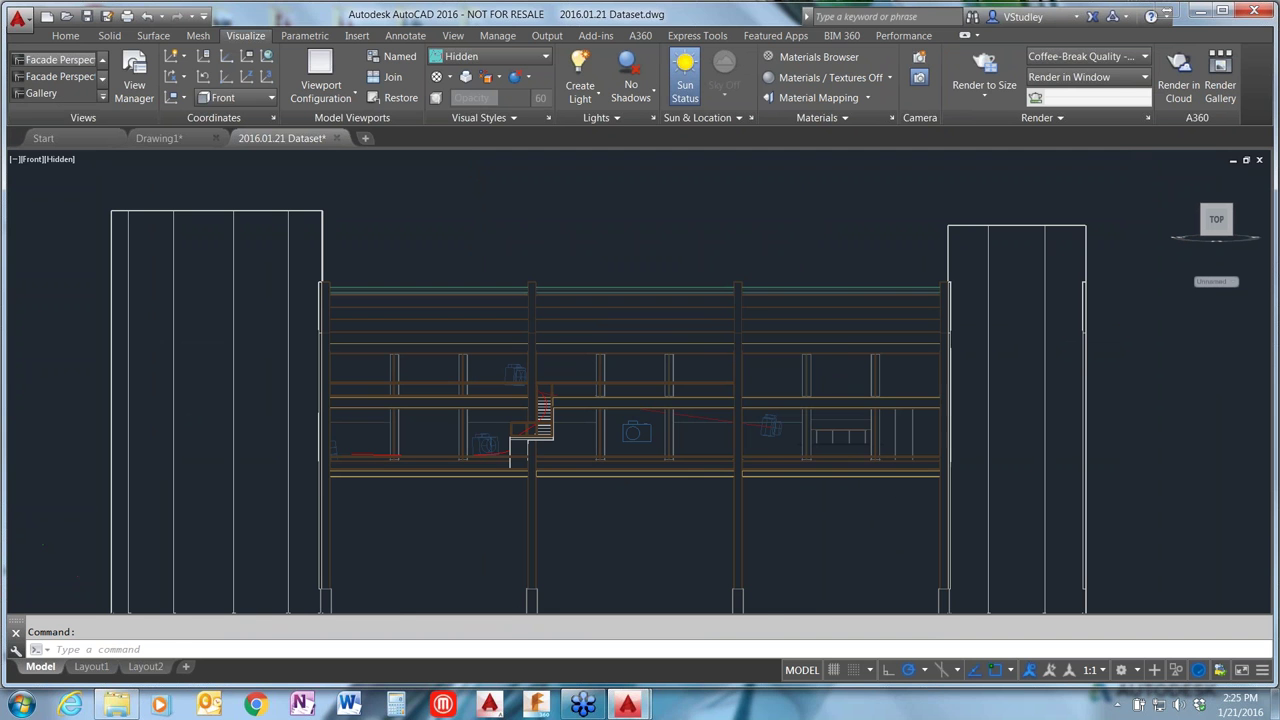
scroll(808, 229, down, 1)
scroll(788, 262, up, 2)
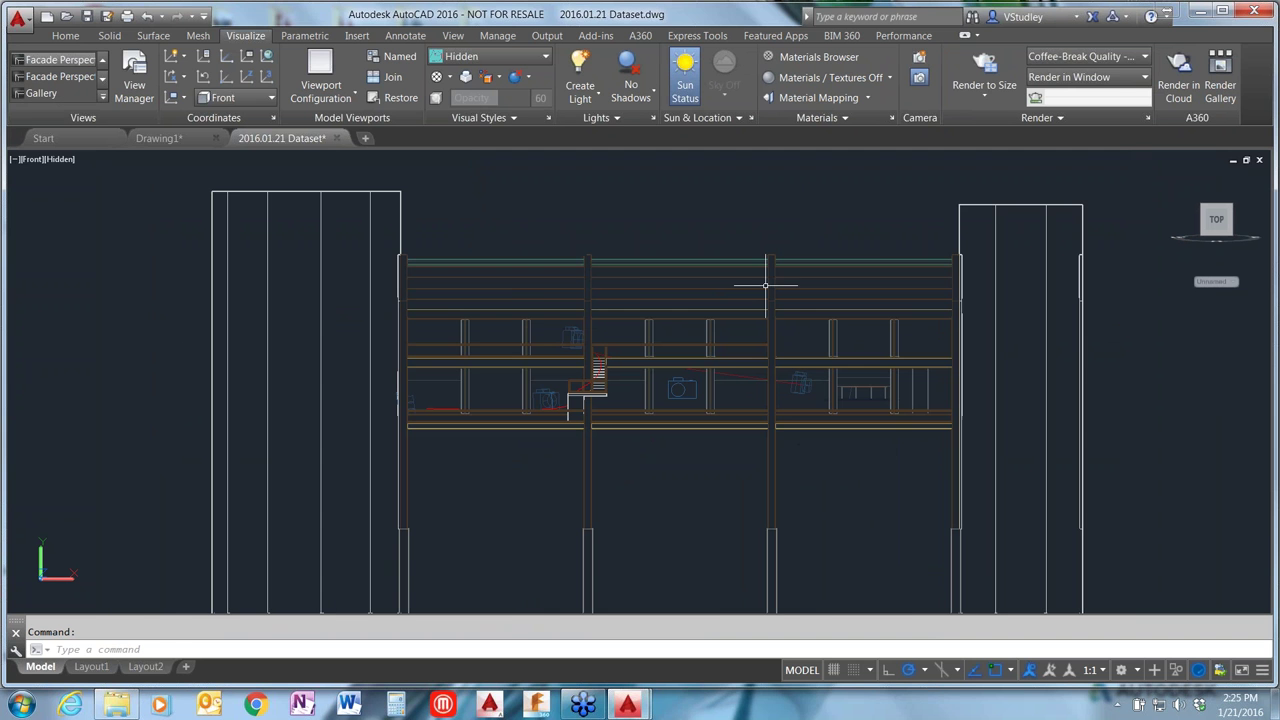
Step: Set the UCS to World from the ViewCube menu
click(1236, 285)
click(1205, 296)
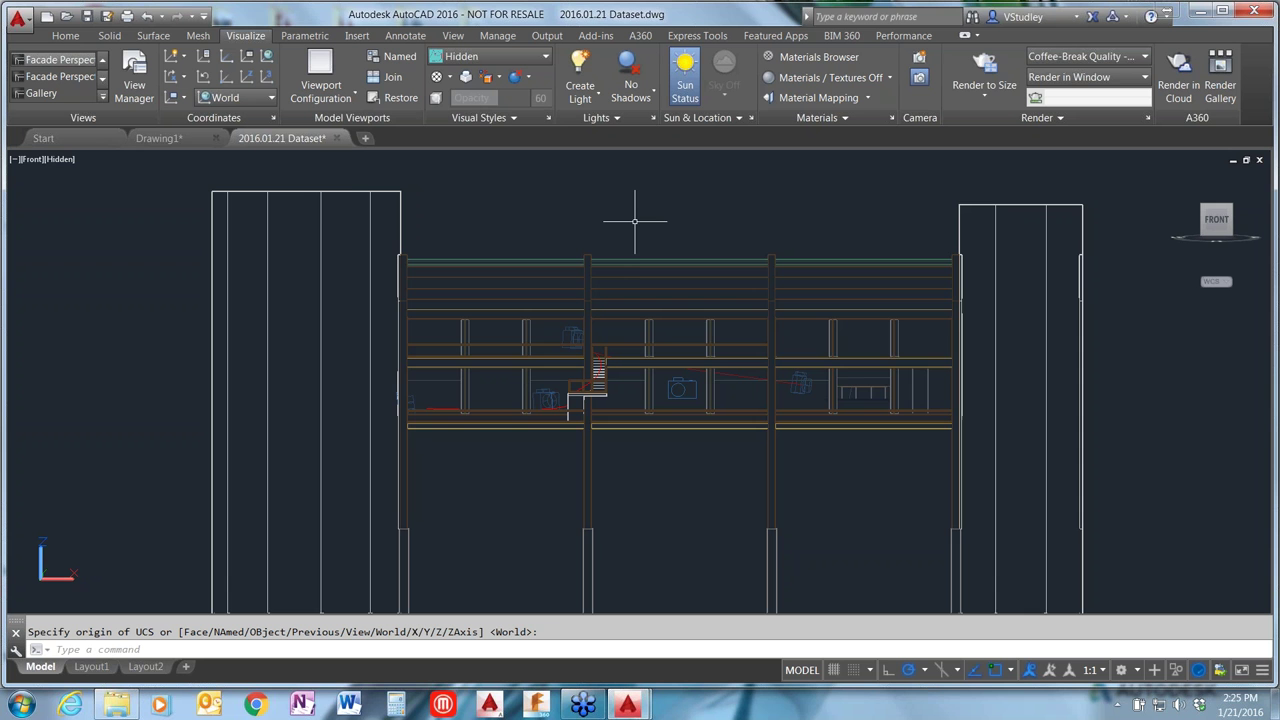
scroll(634, 221, down, 2)
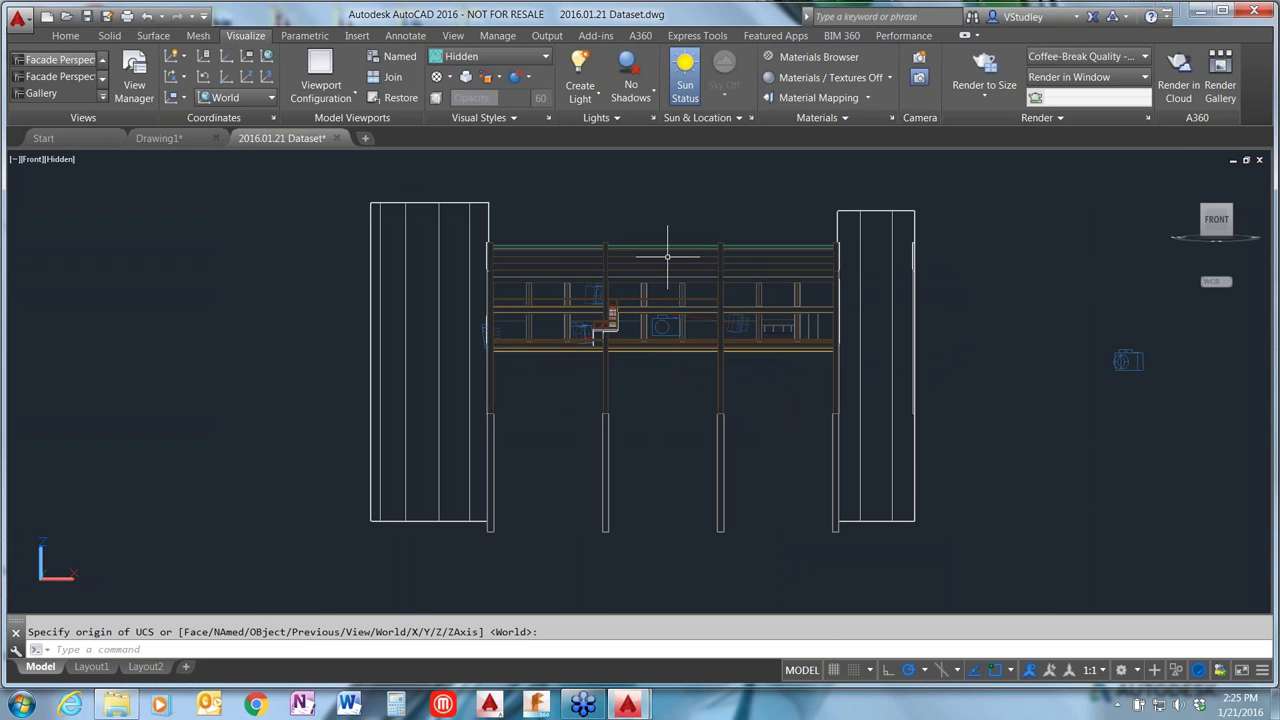
Step: Create a new named view Front Parallel in View Manager with a Define window boundary
scroll(655, 262, up, 2)
scroll(655, 262, up, 2)
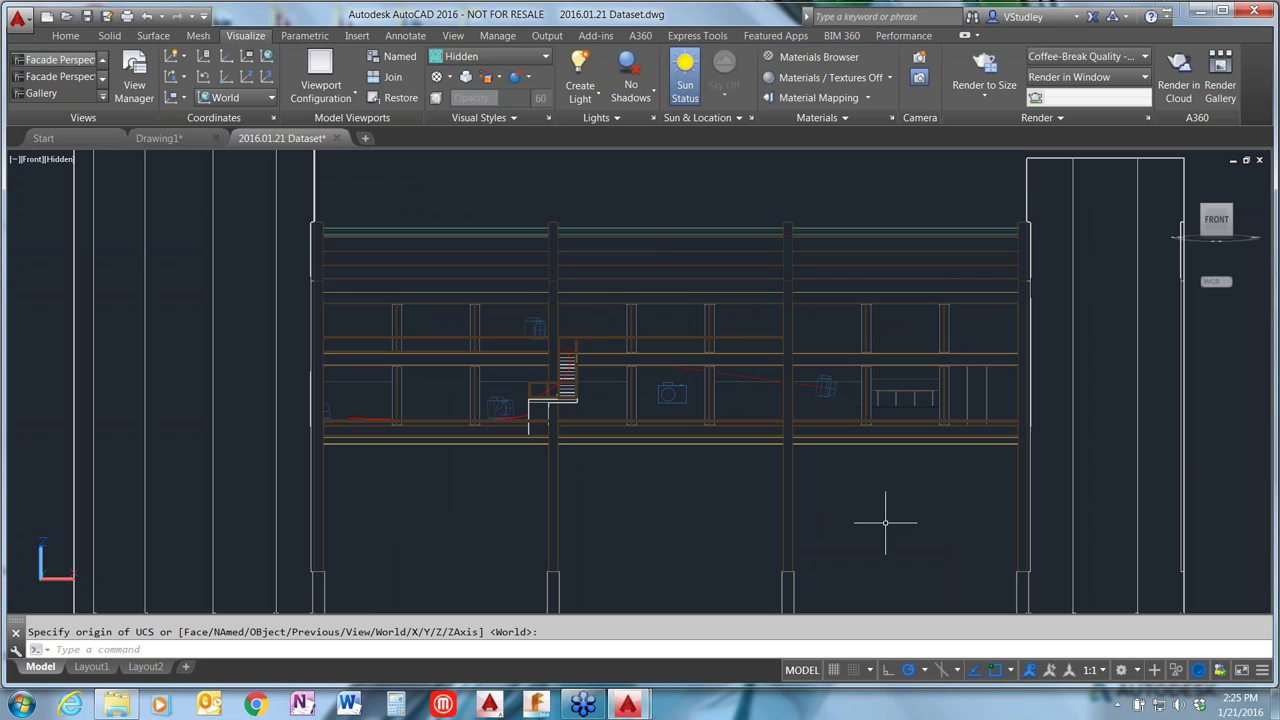
text(view)
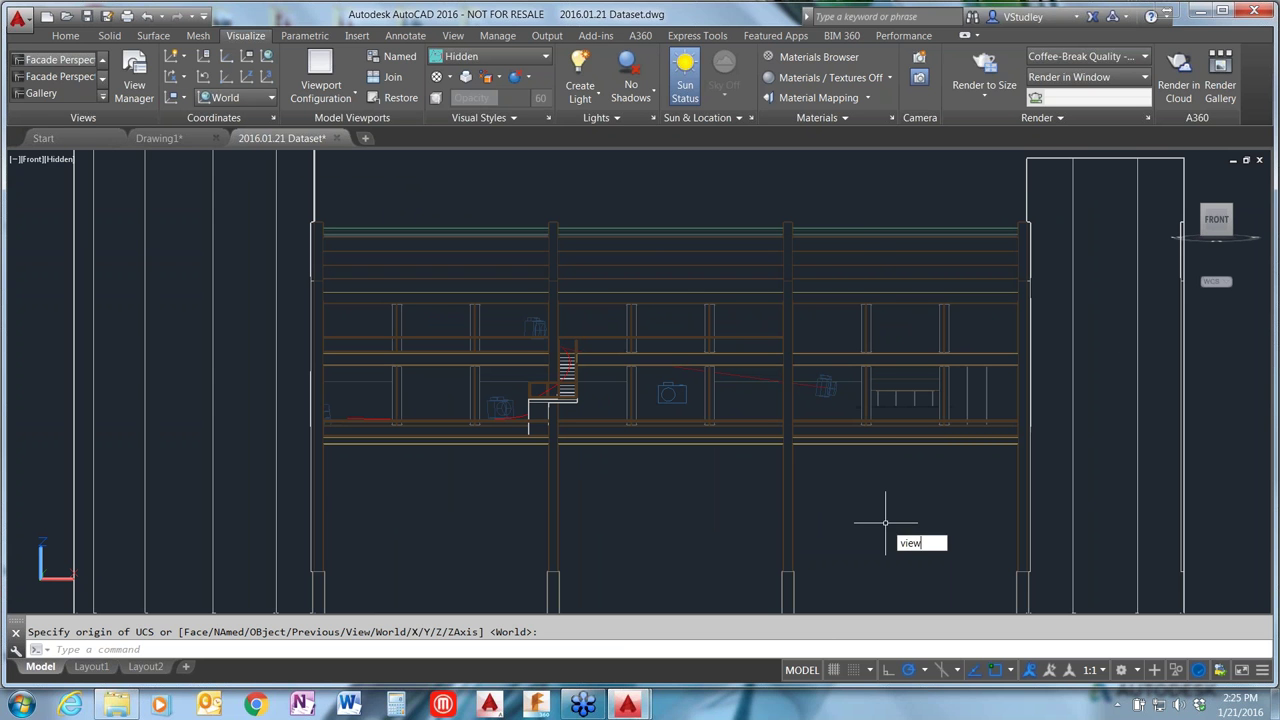
key(Return)
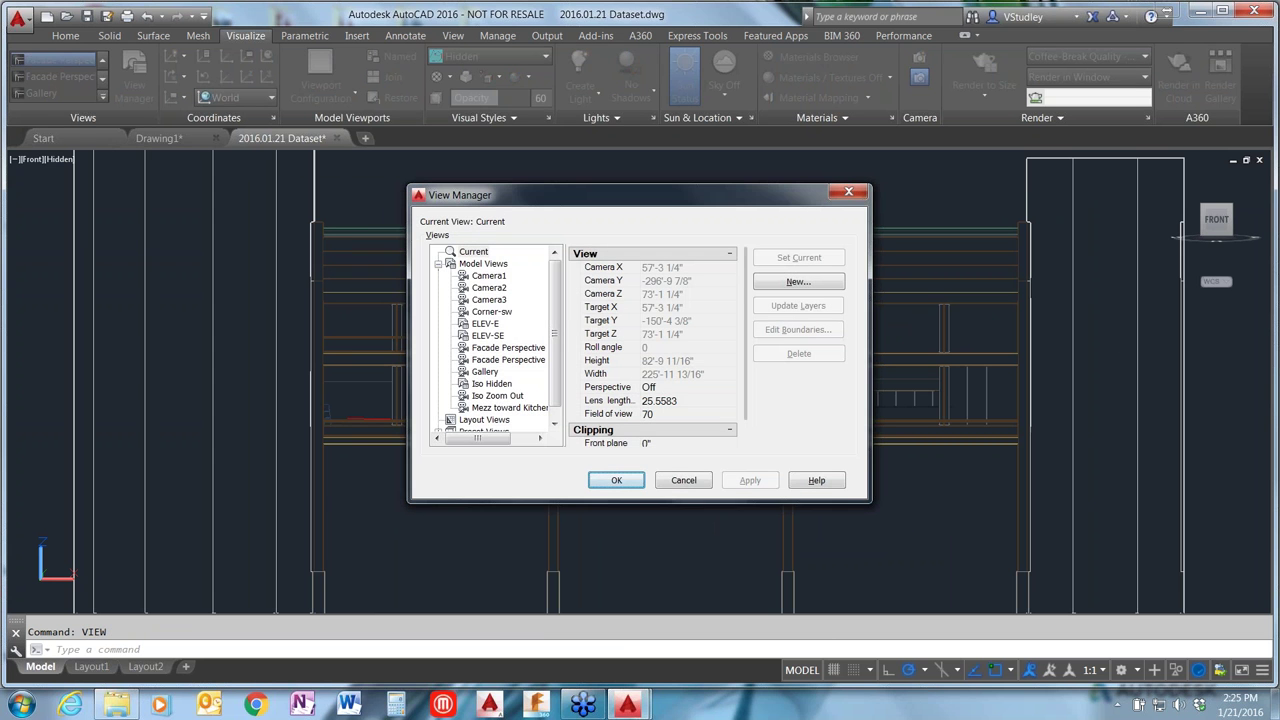
drag(585, 186, 551, 100)
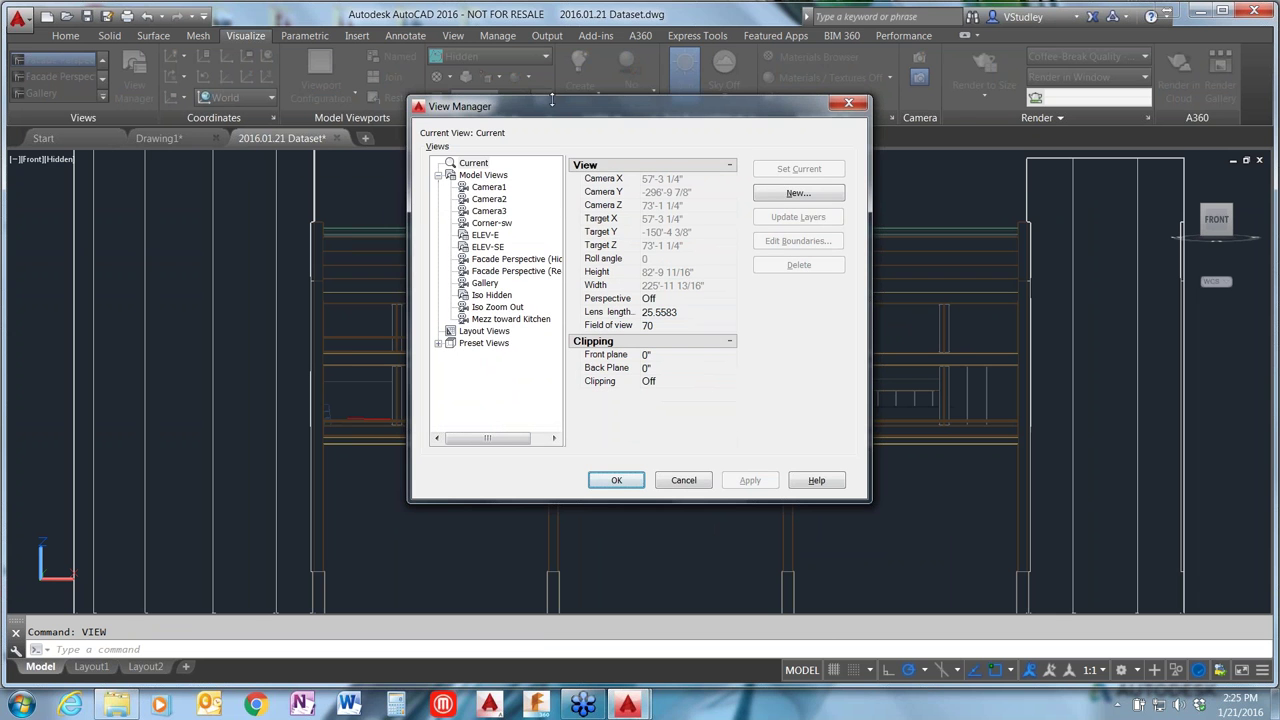
click(828, 194)
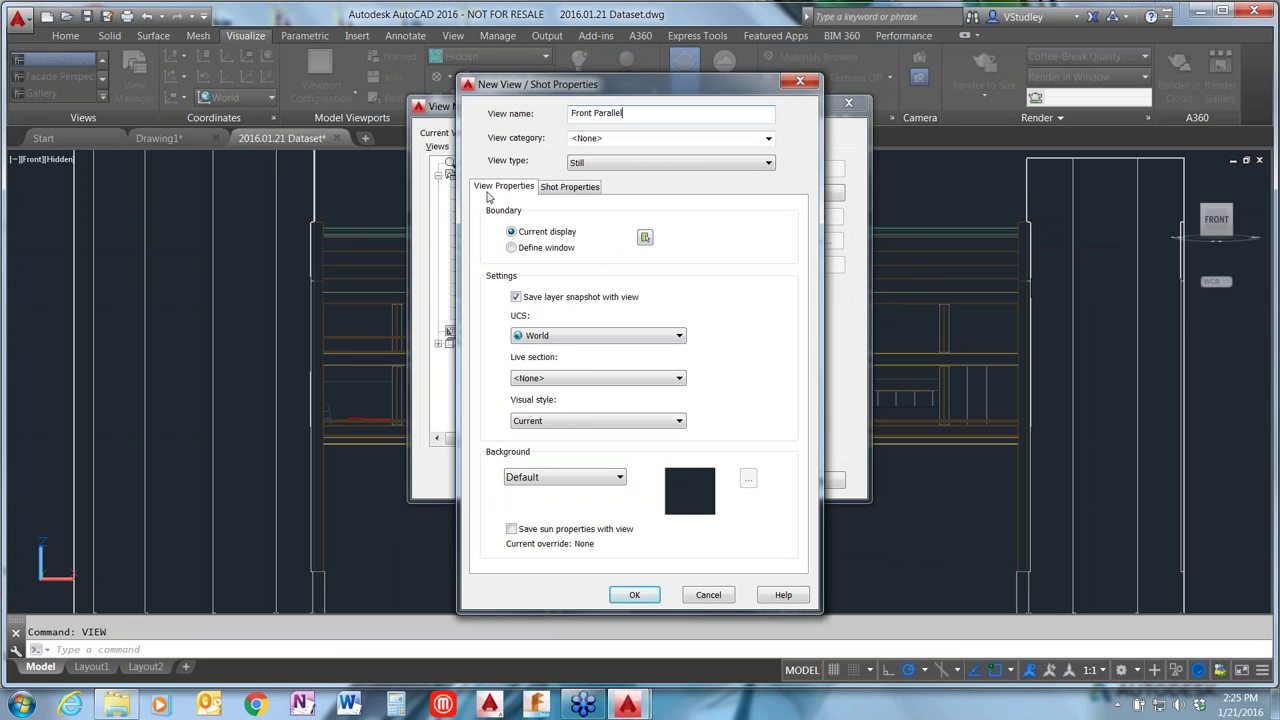
click(512, 249)
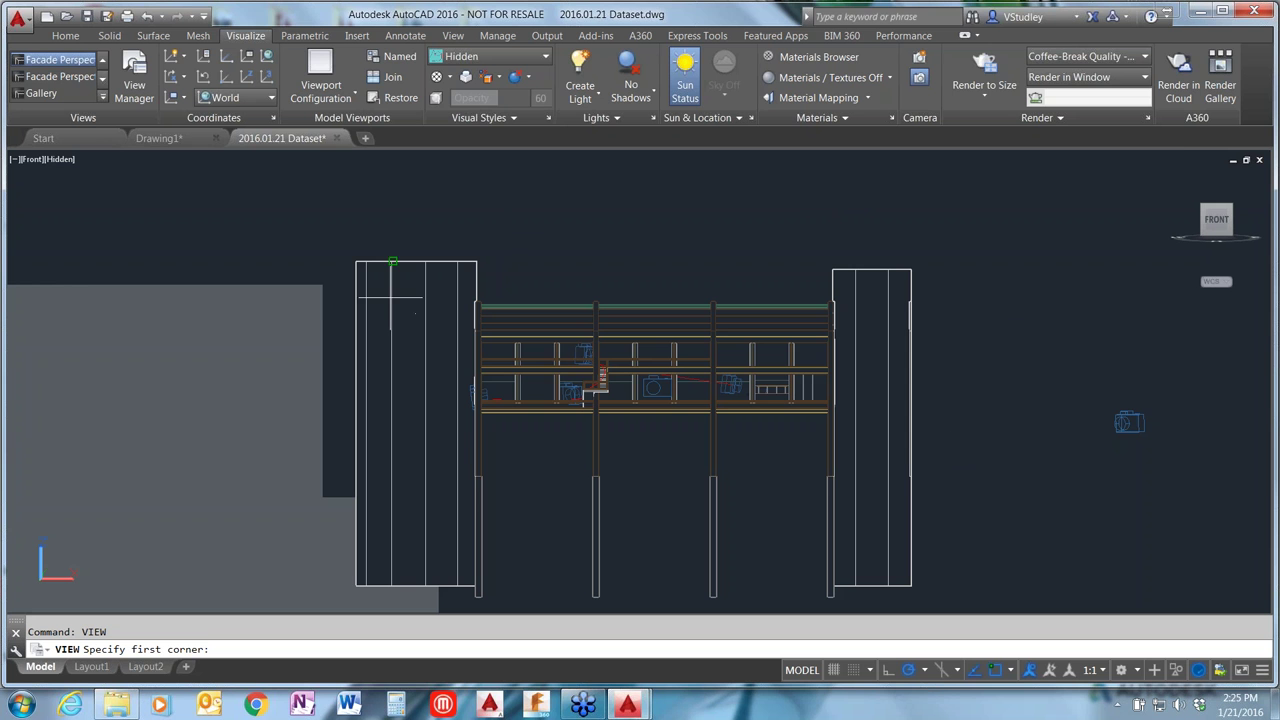
key(Escape)
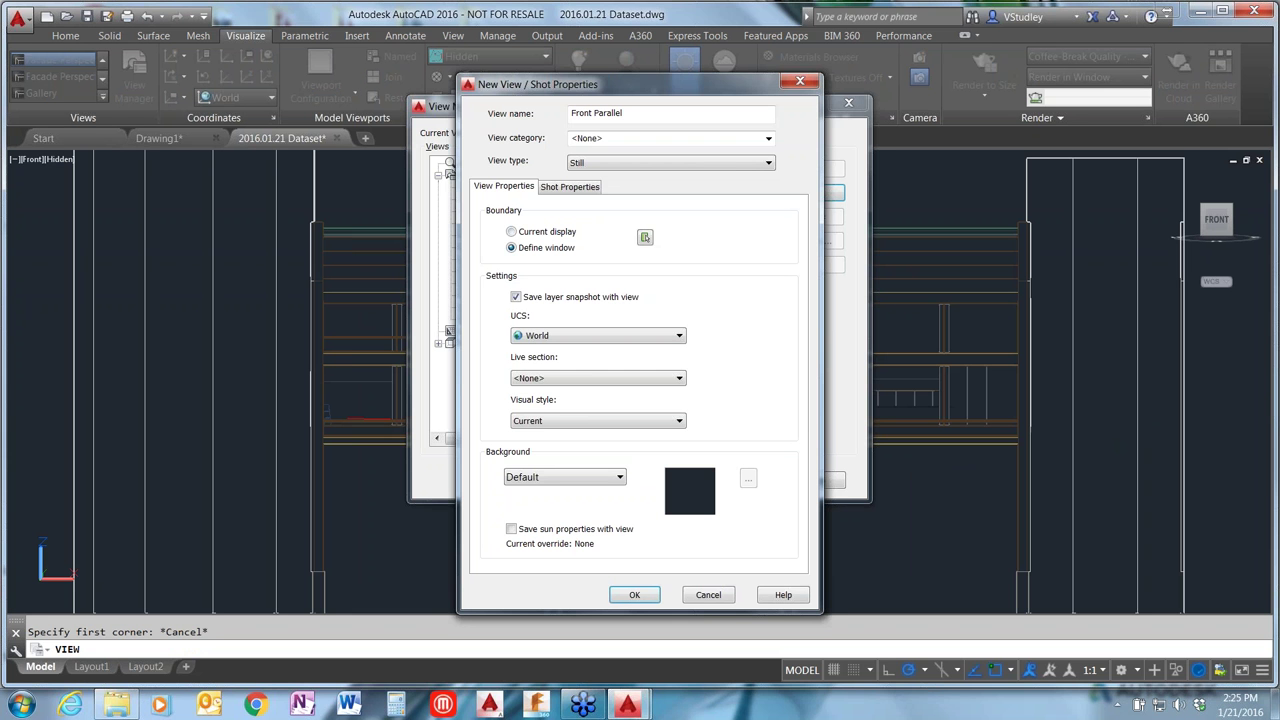
Step: Set the Front Parallel view to Current display with a layer snapshot, World UCS and X-Ray visual style
click(511, 232)
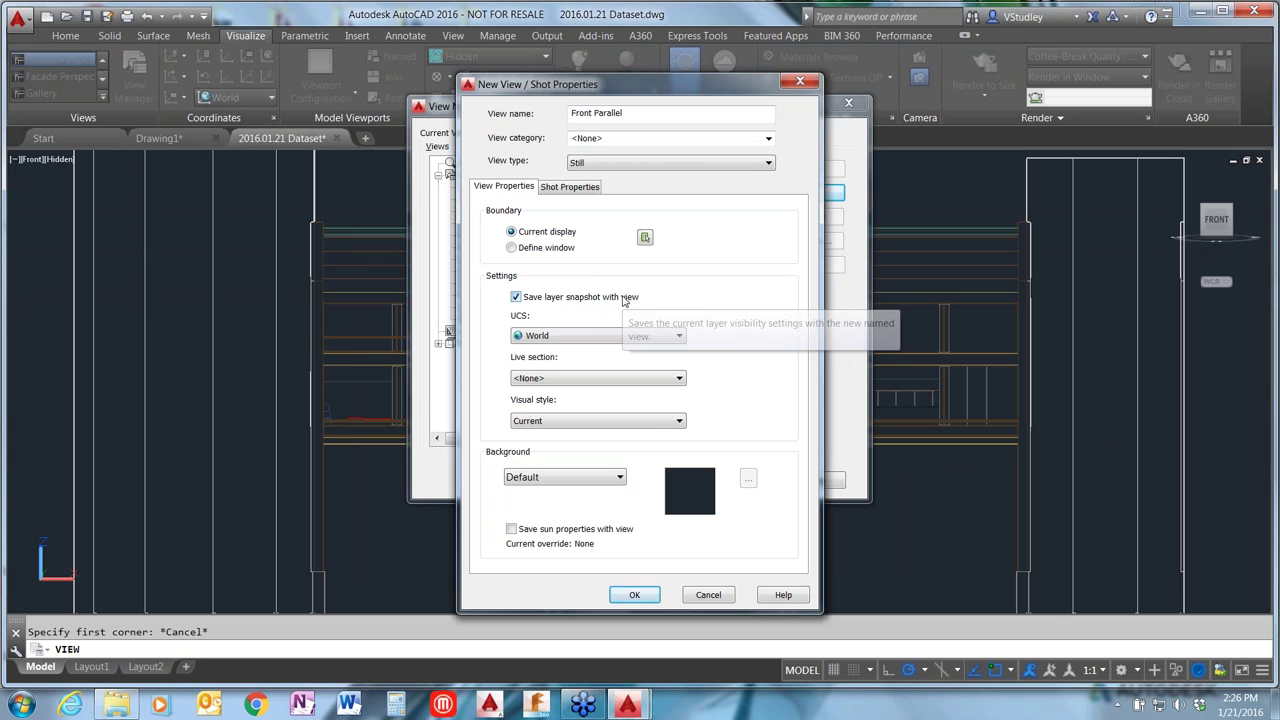
click(516, 296)
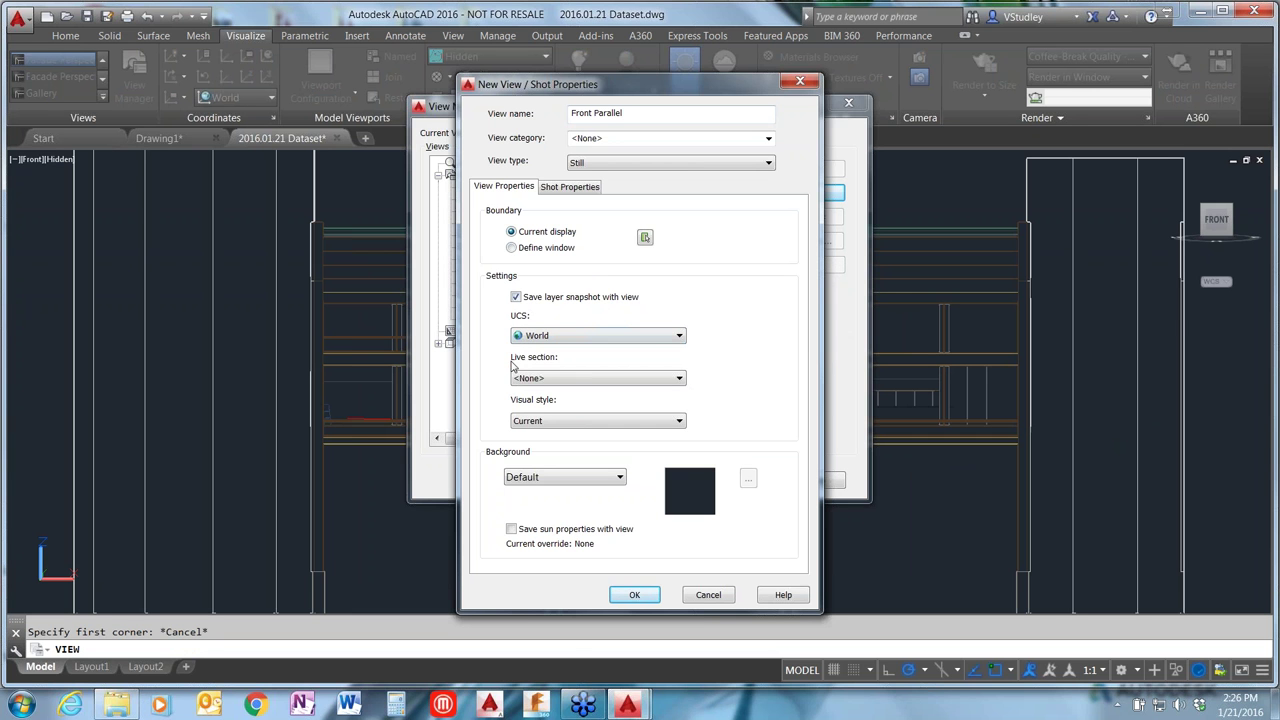
click(643, 339)
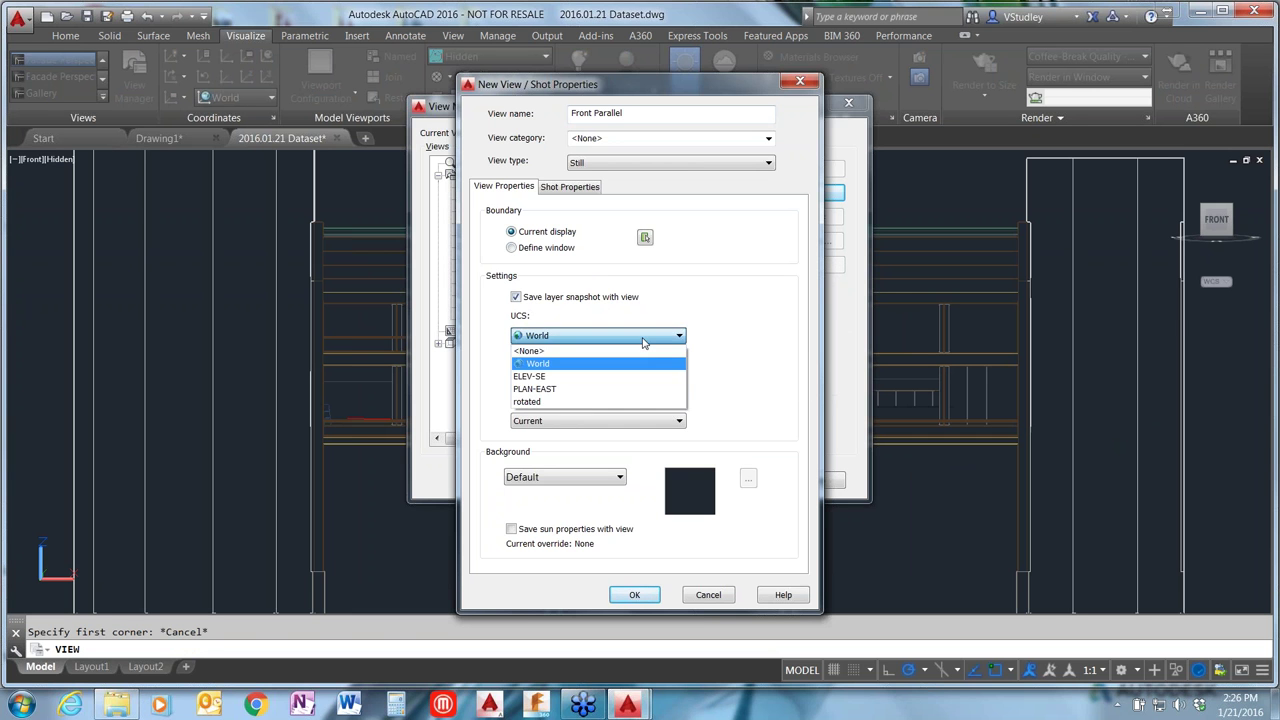
click(590, 340)
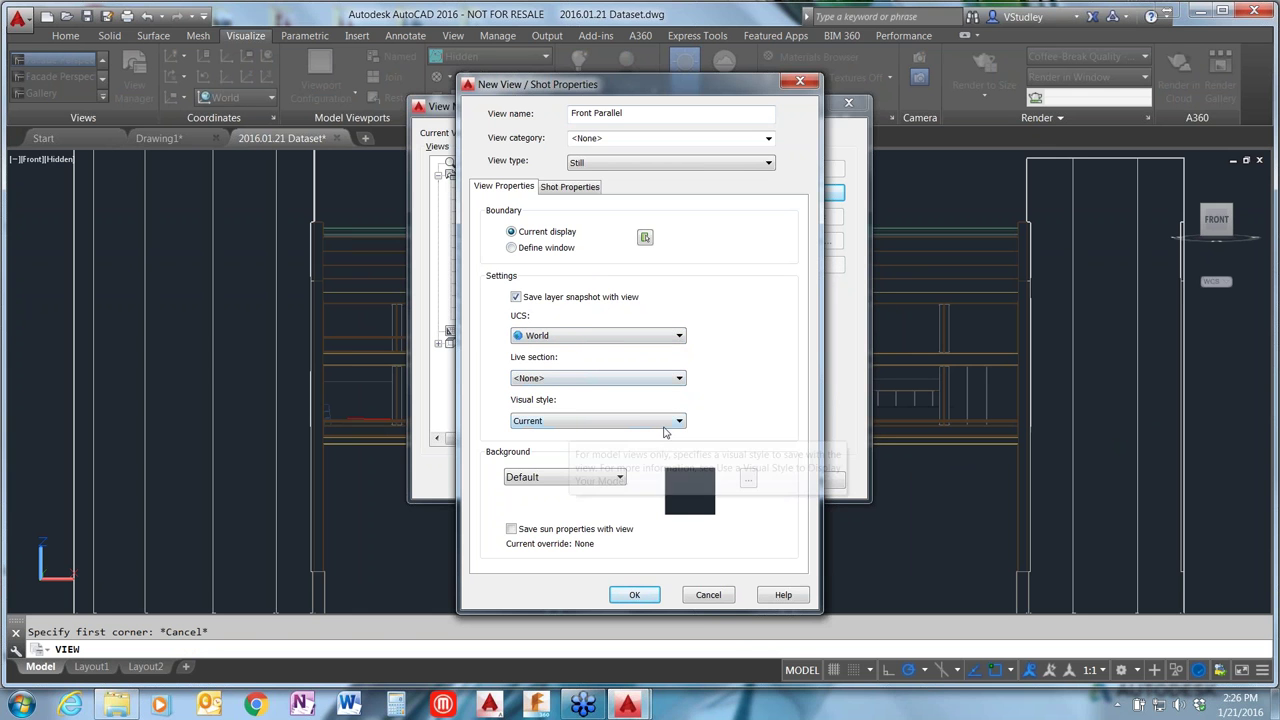
click(684, 424)
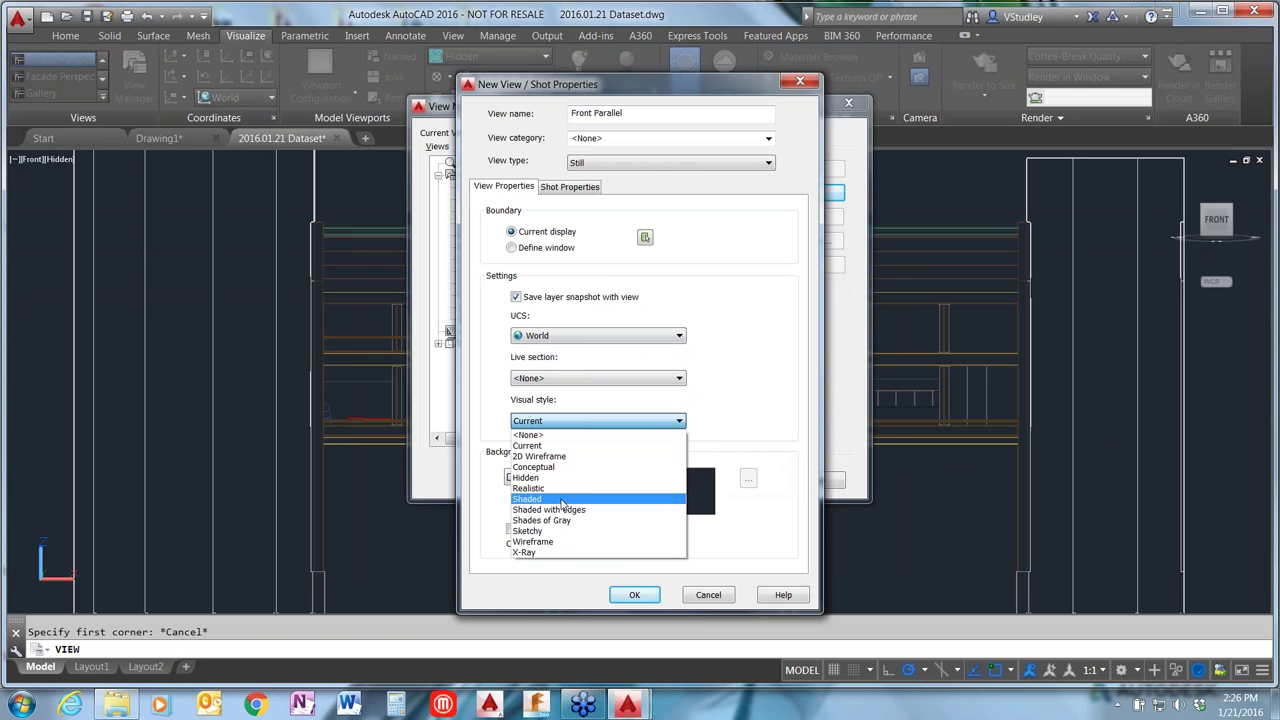
click(565, 552)
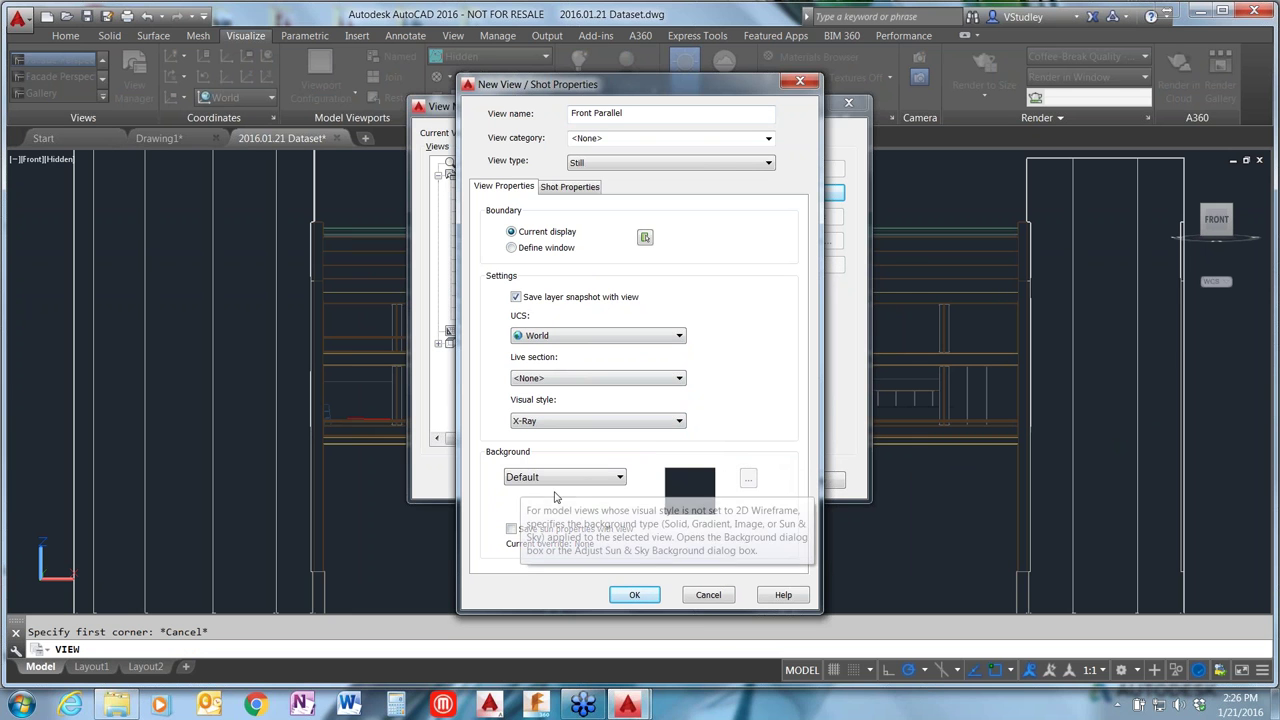
click(620, 479)
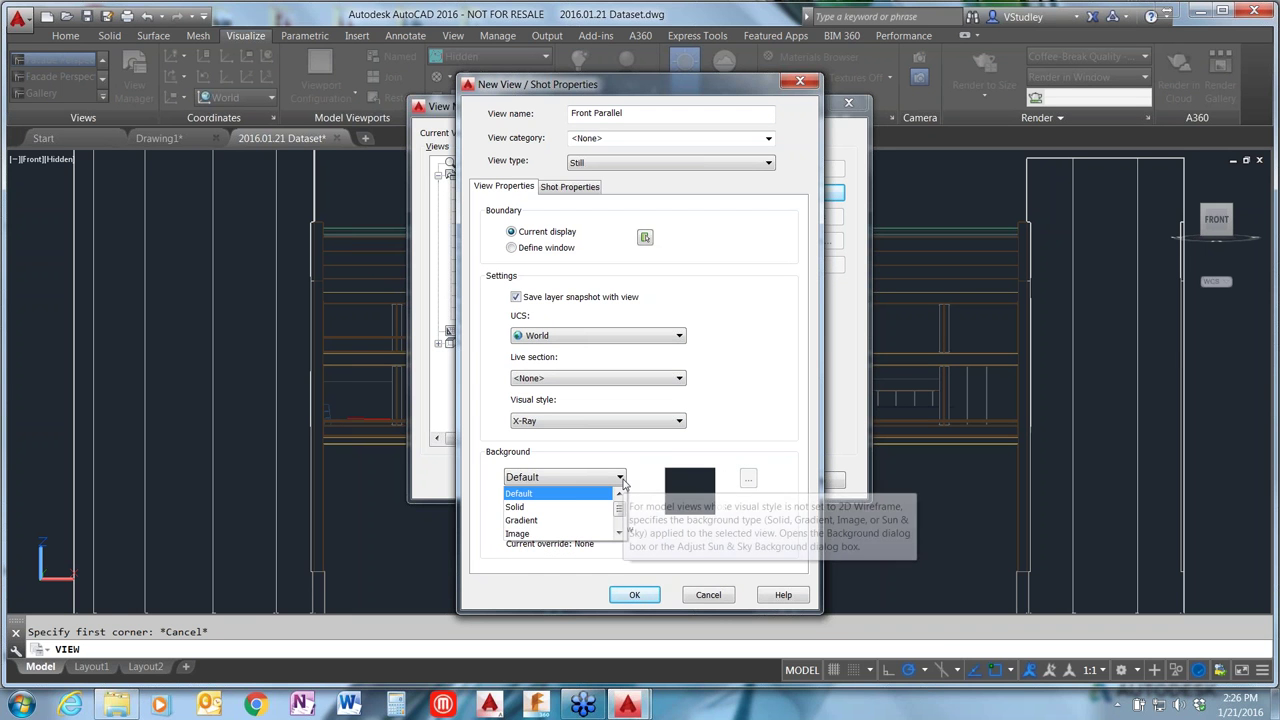
Step: Try a solid orange background, index colour 30, for the view
click(528, 508)
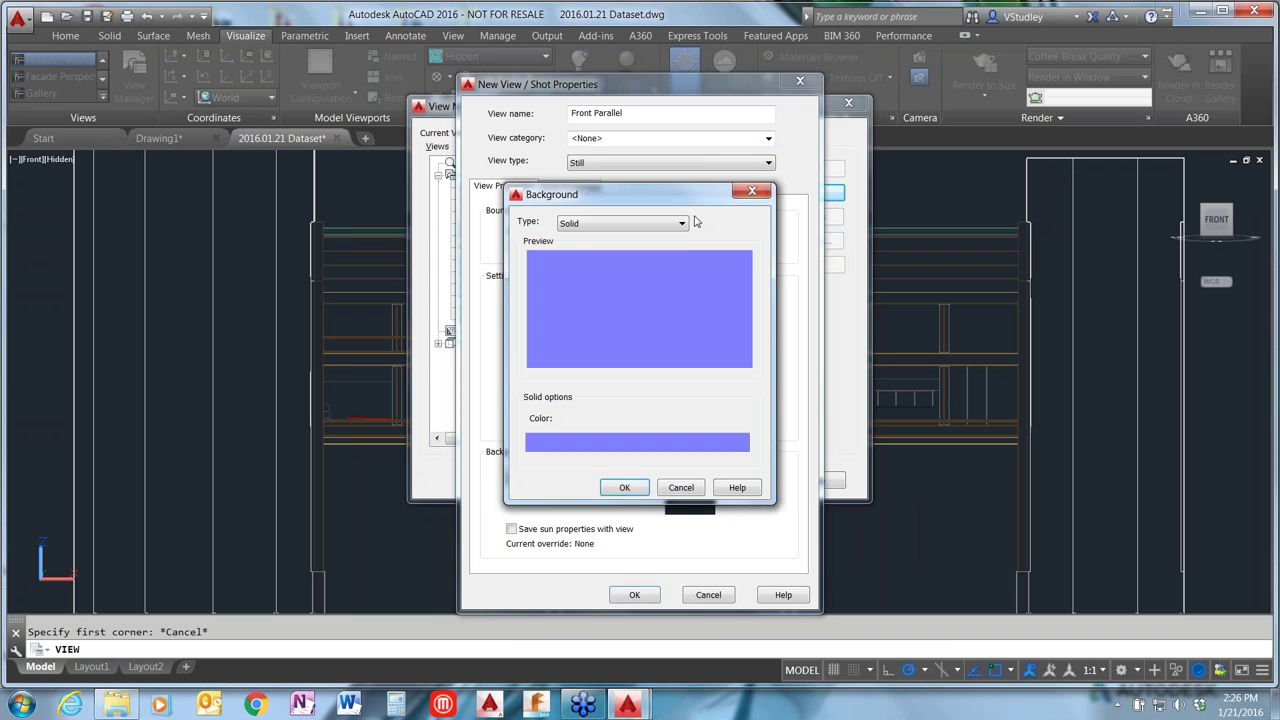
click(675, 224)
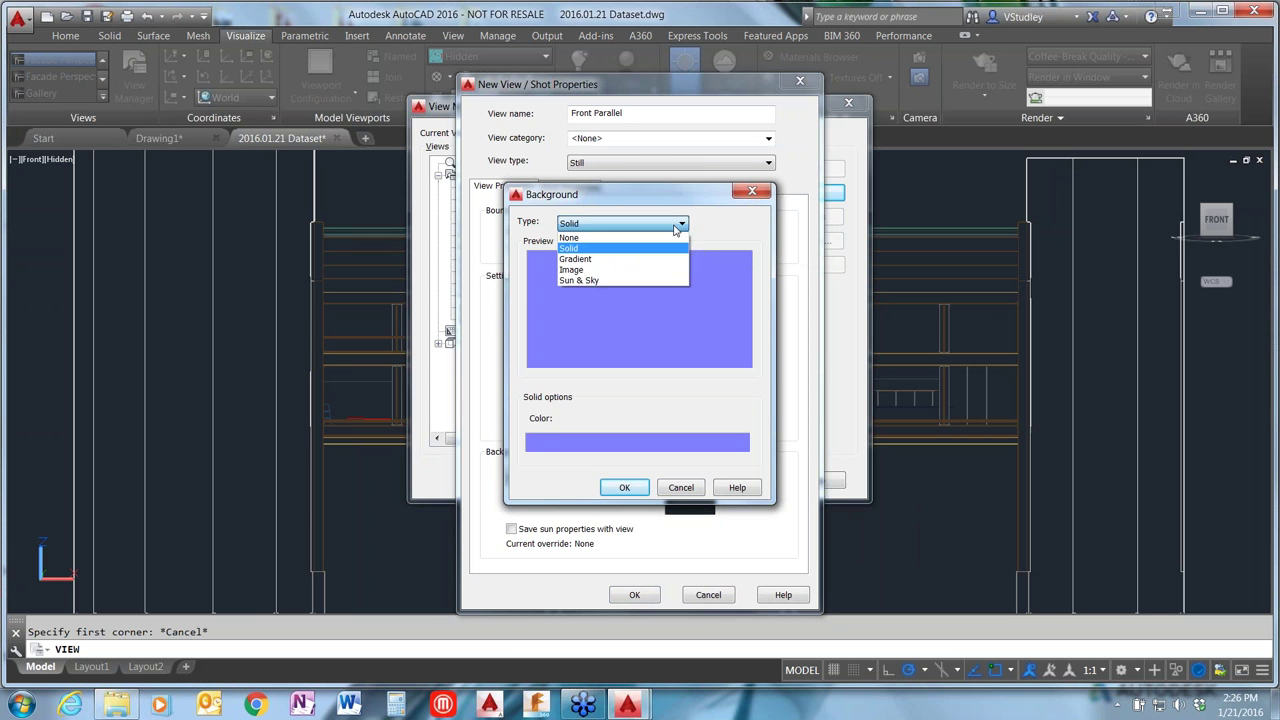
click(577, 233)
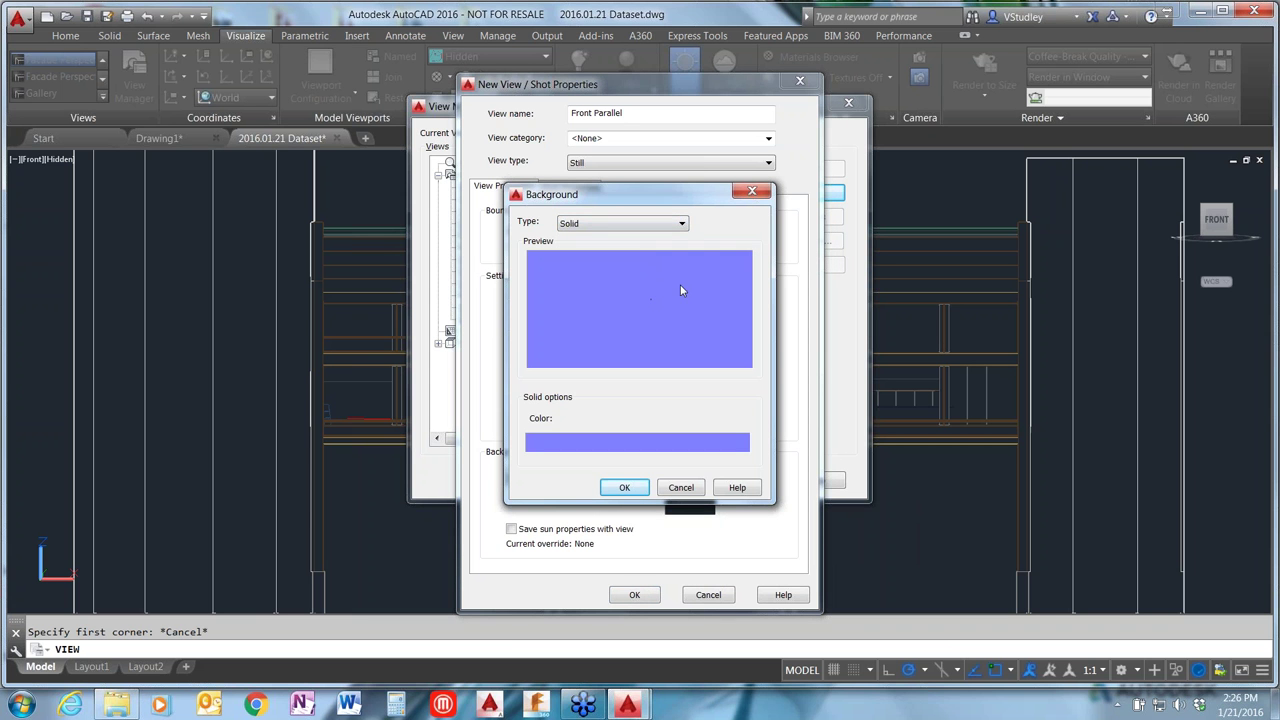
click(604, 444)
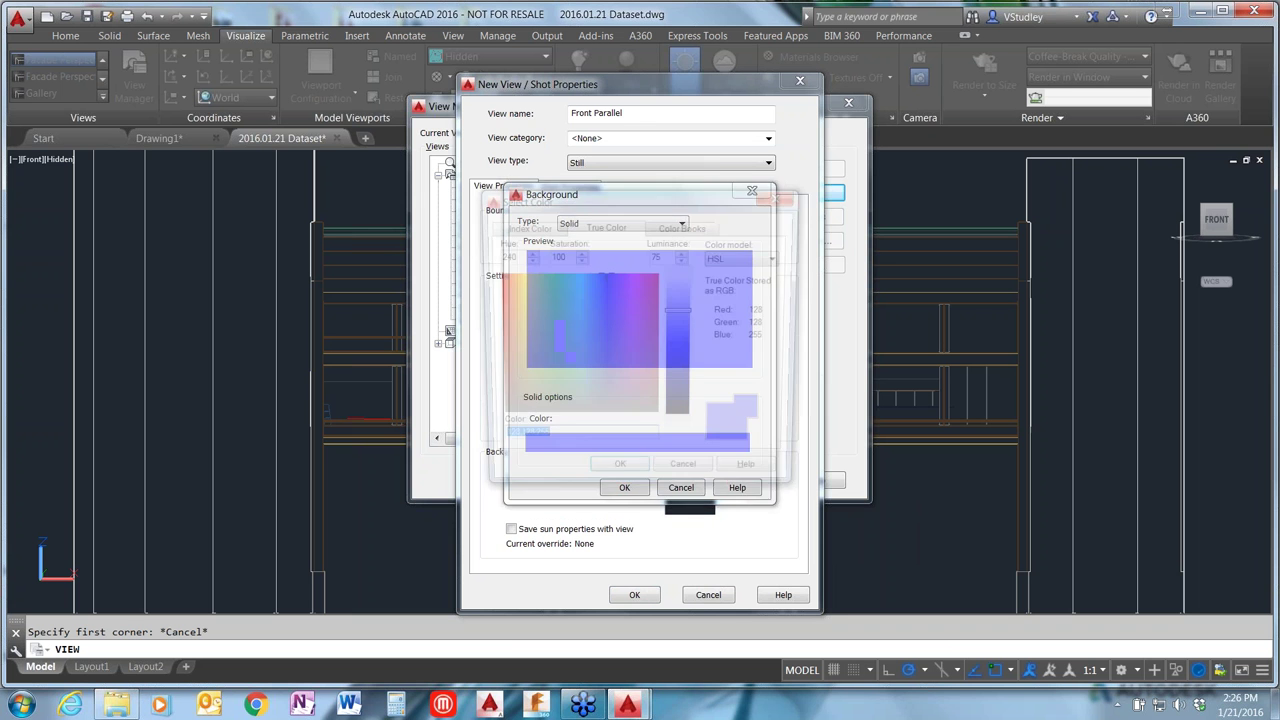
click(510, 310)
click(572, 354)
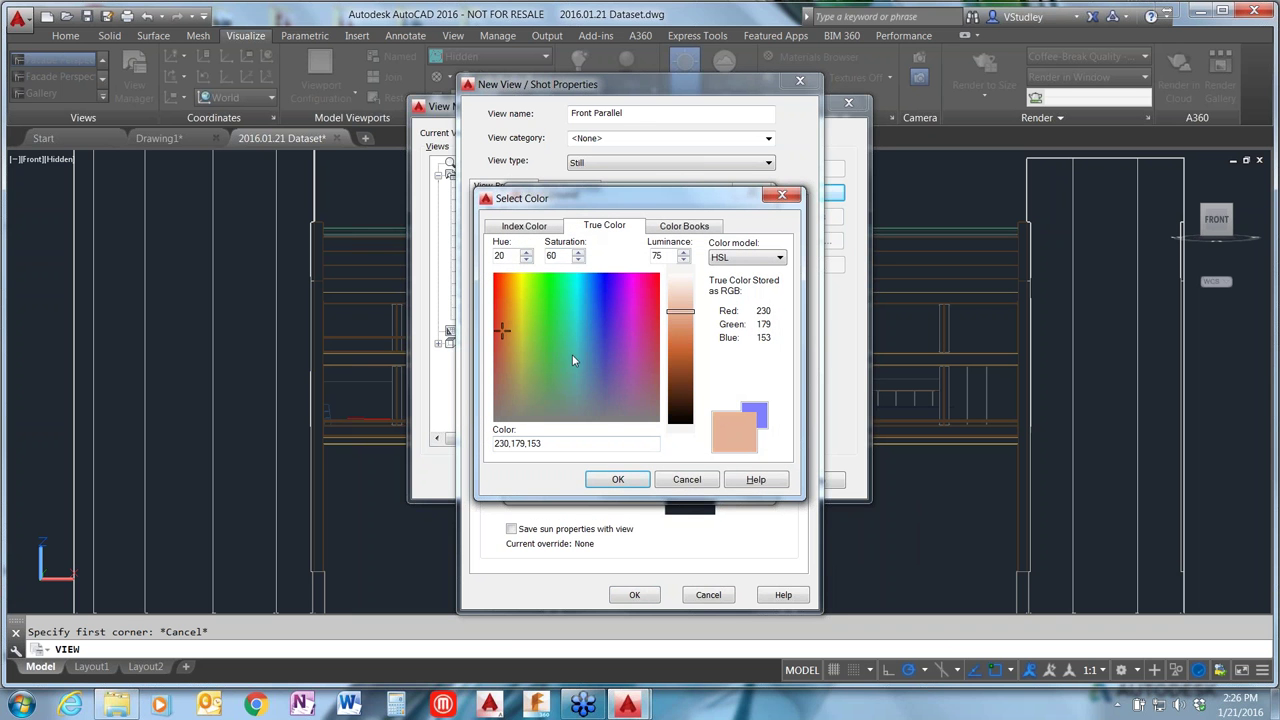
click(547, 305)
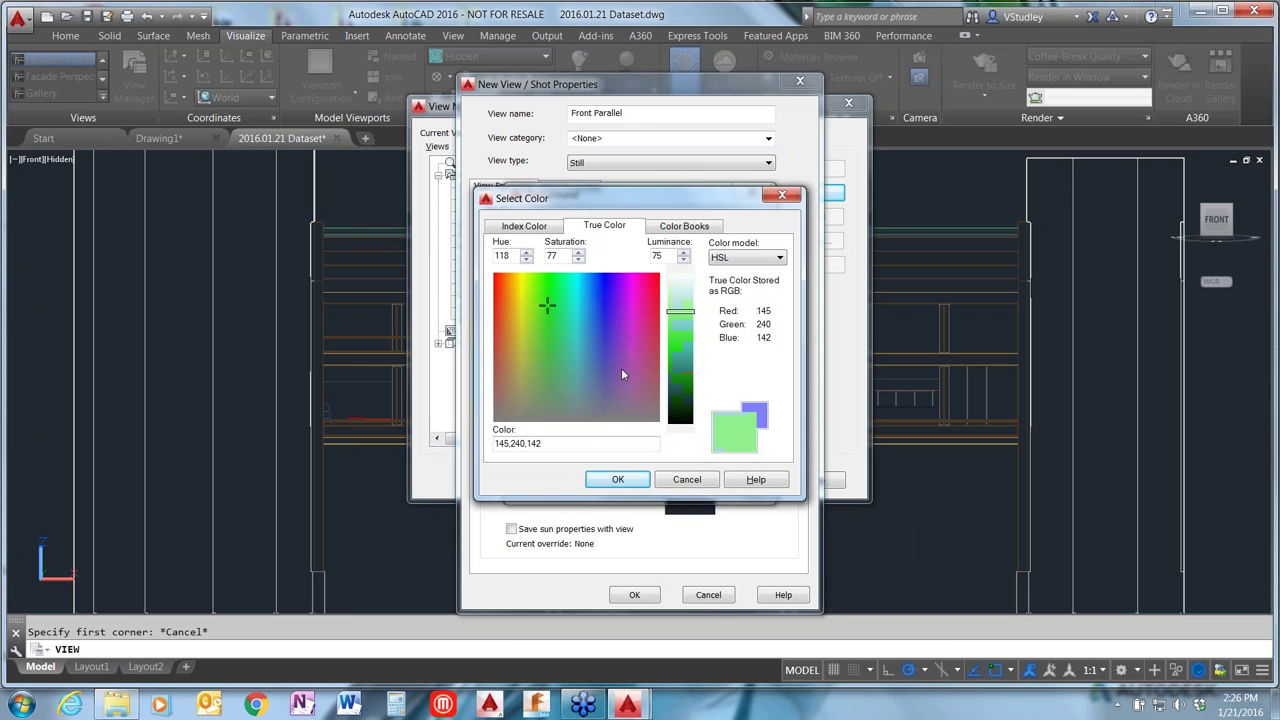
click(531, 228)
click(522, 292)
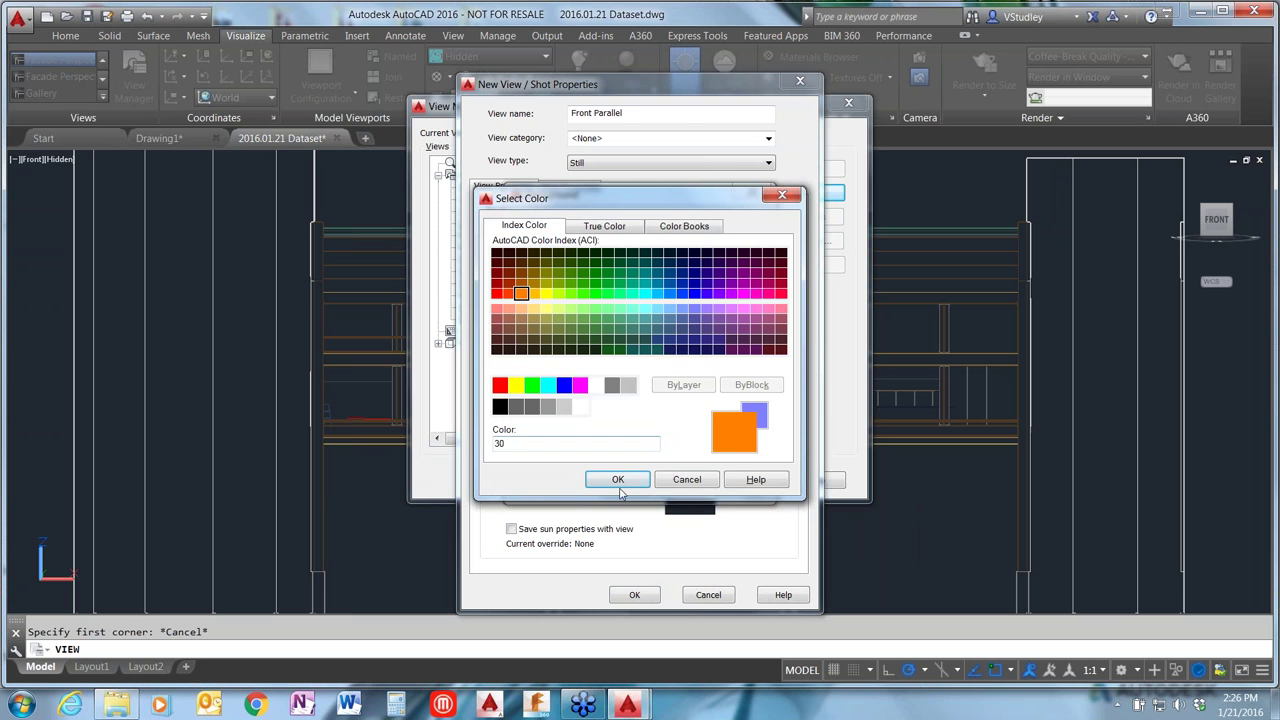
click(618, 479)
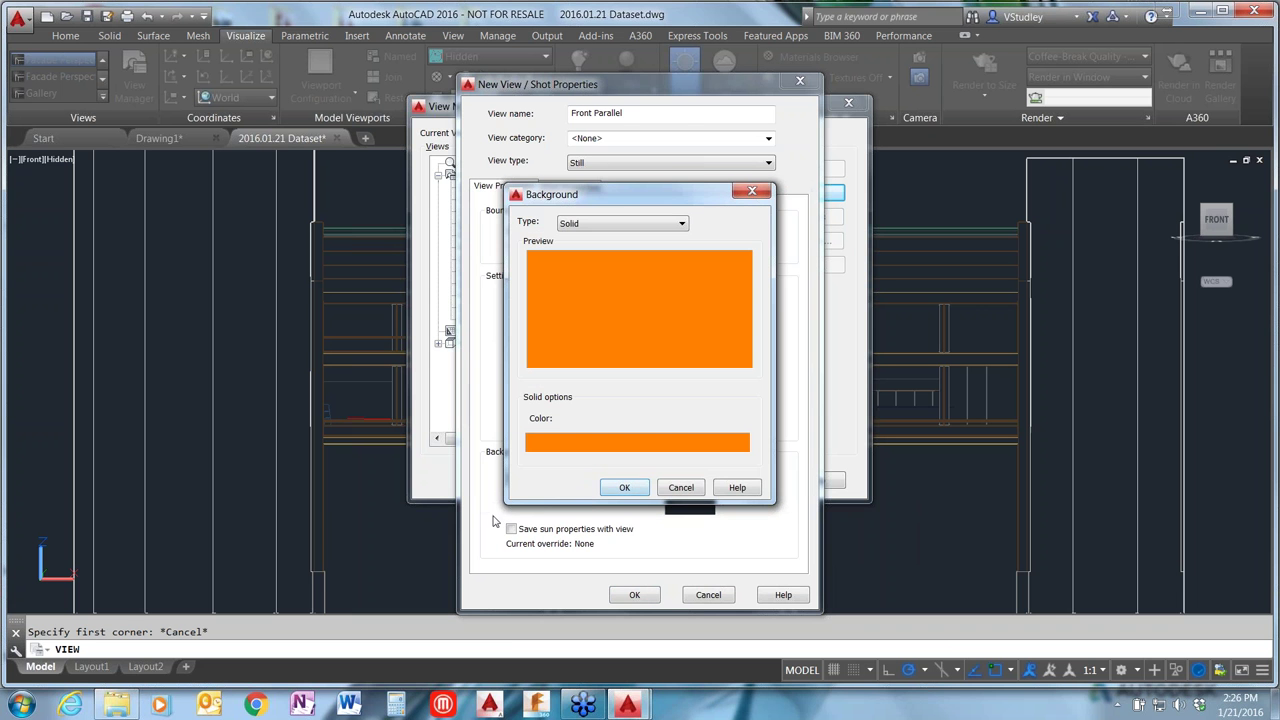
click(619, 489)
Step: Change the view's background type back to Default
click(619, 477)
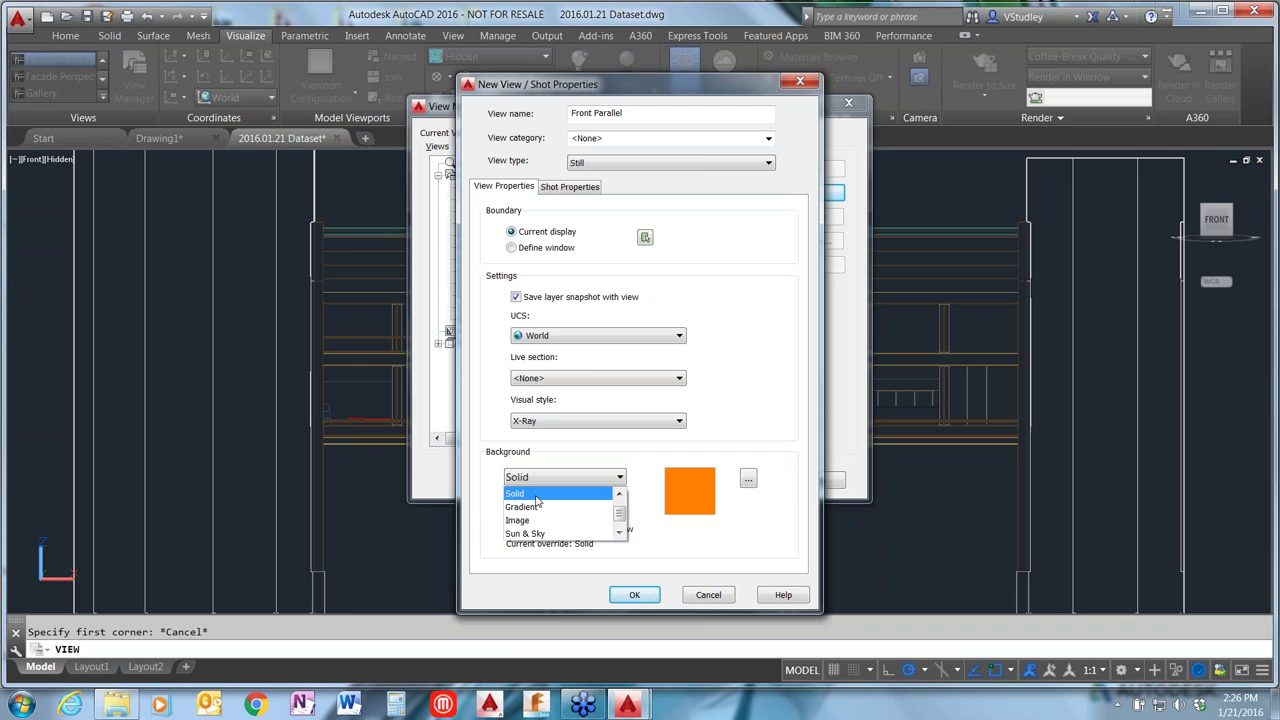
click(540, 503)
click(686, 487)
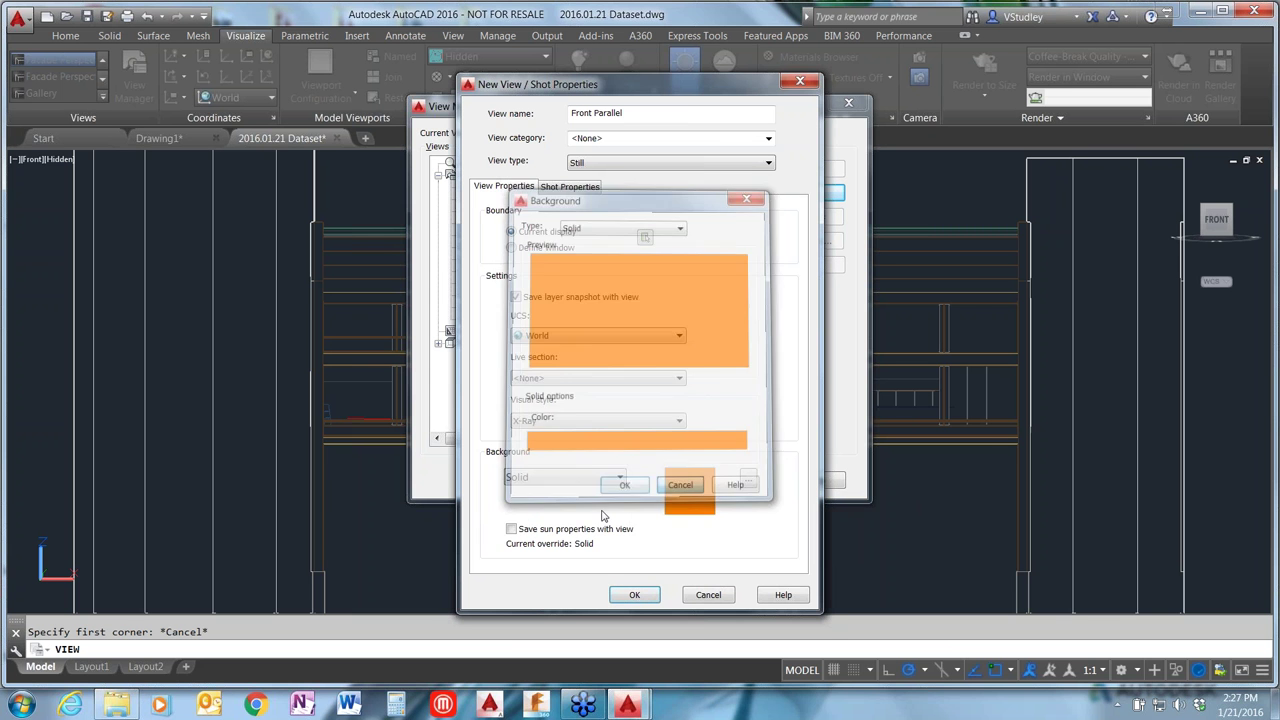
click(585, 478)
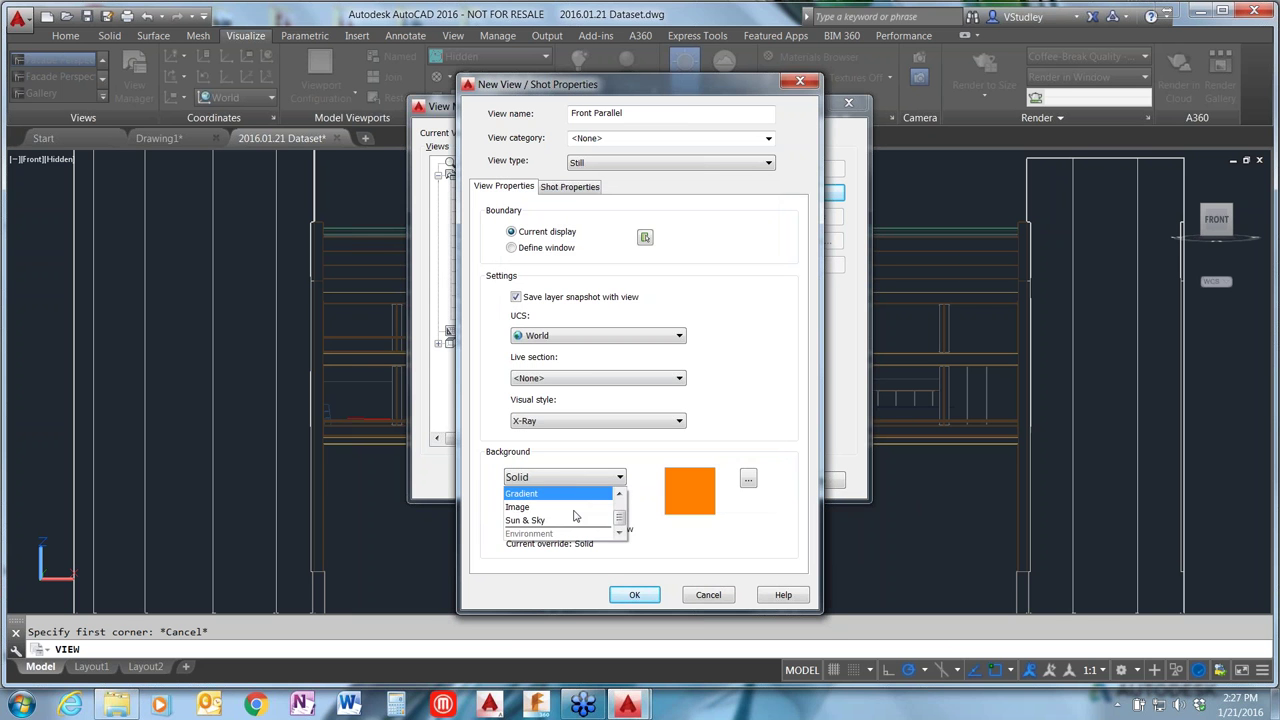
scroll(574, 515, up, 1)
click(576, 494)
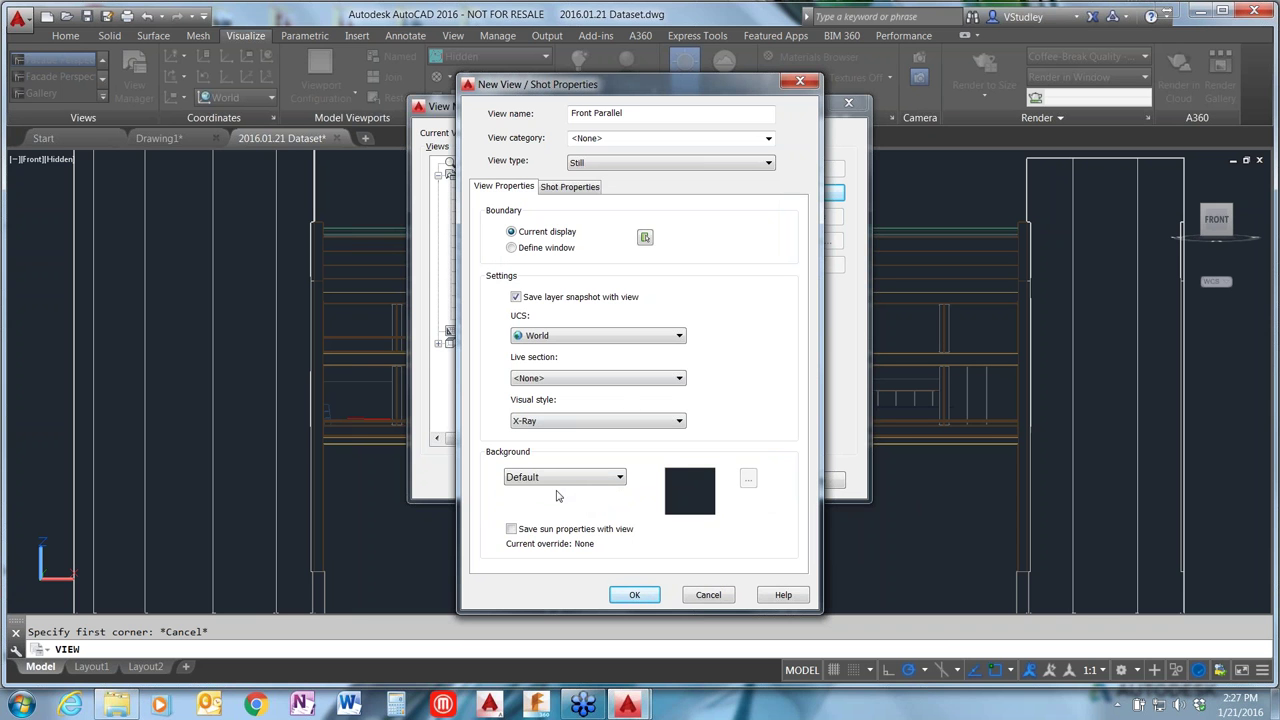
click(607, 478)
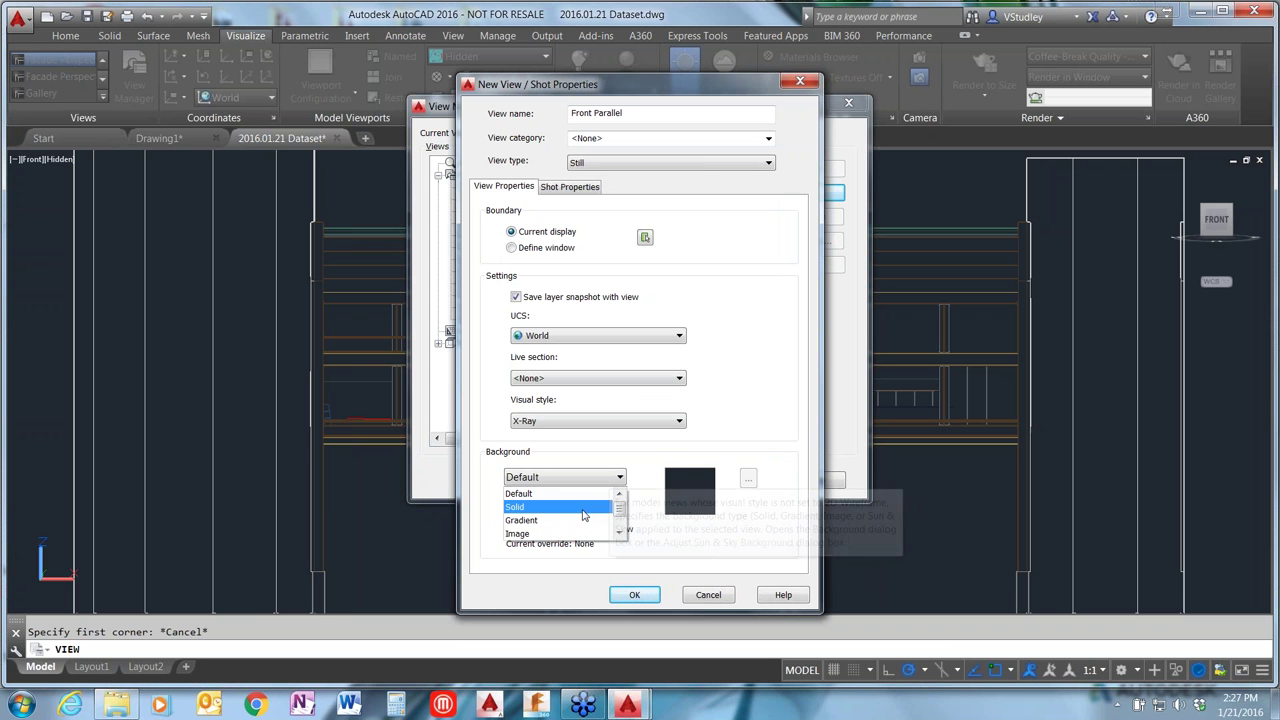
scroll(570, 522, down, 2)
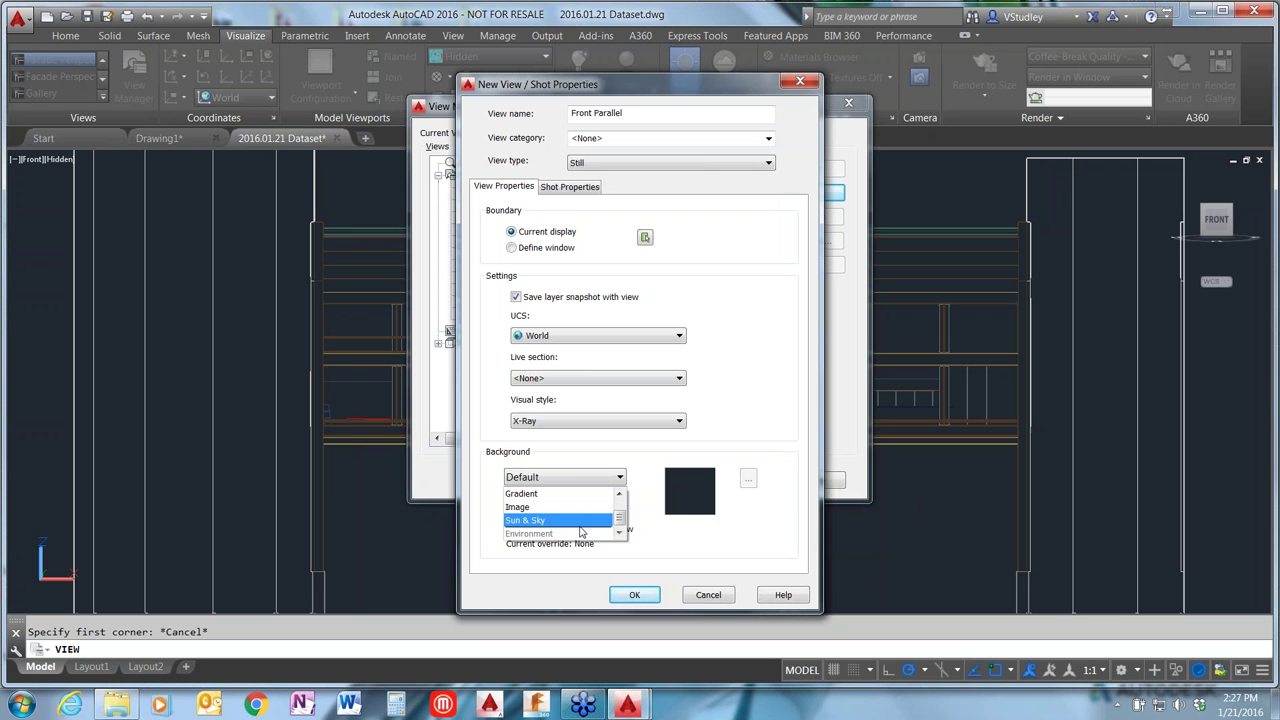
click(763, 409)
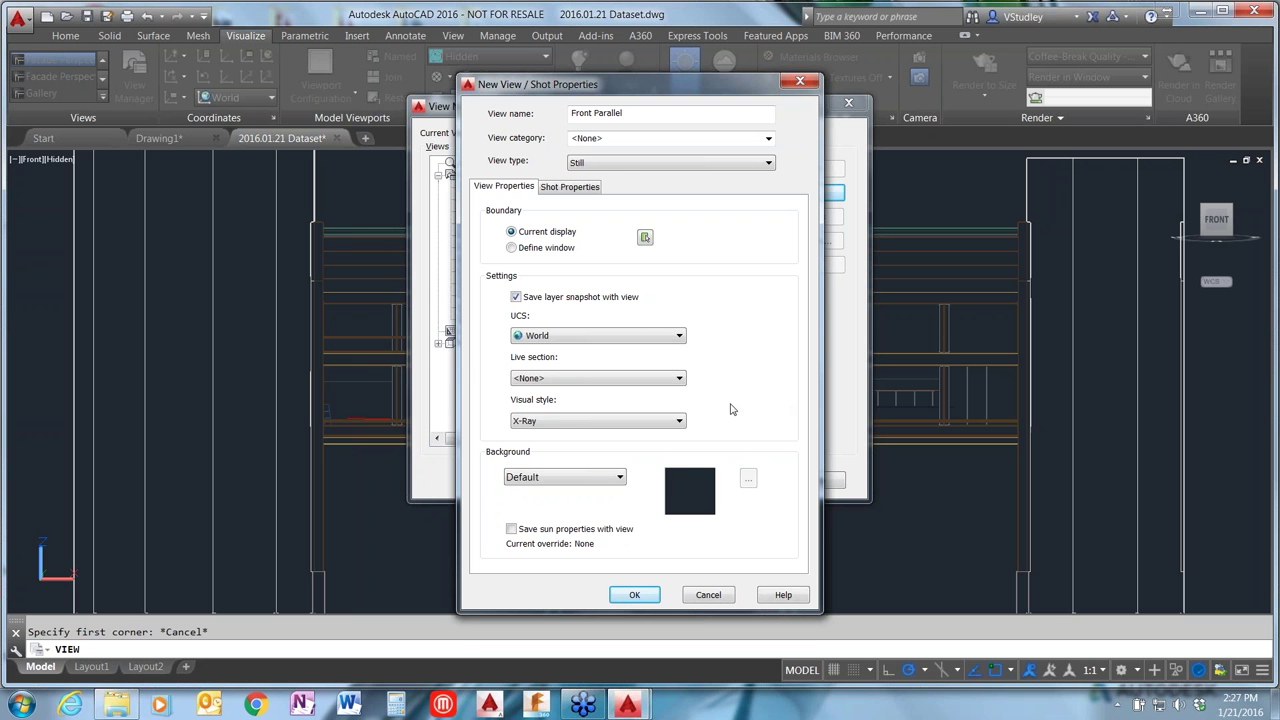
Step: Create the Front Parallel view, set it current in View Manager, and apply the change
click(635, 595)
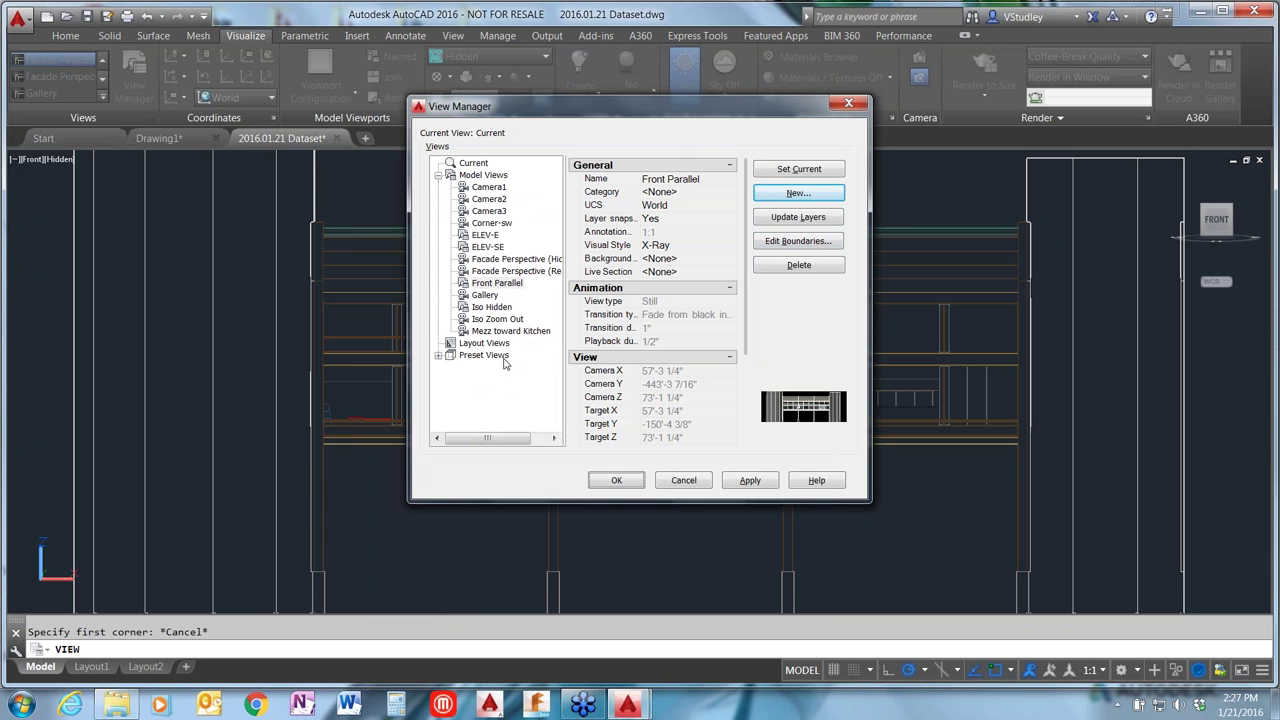
click(487, 285)
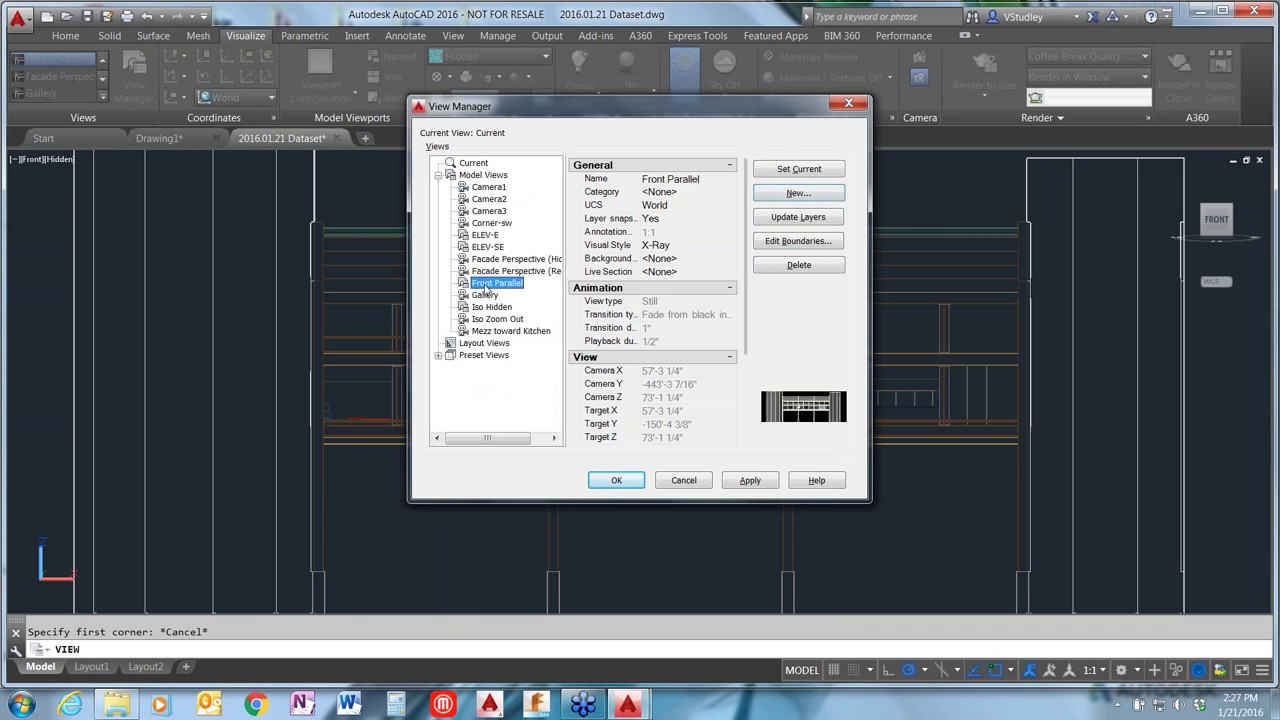
click(806, 170)
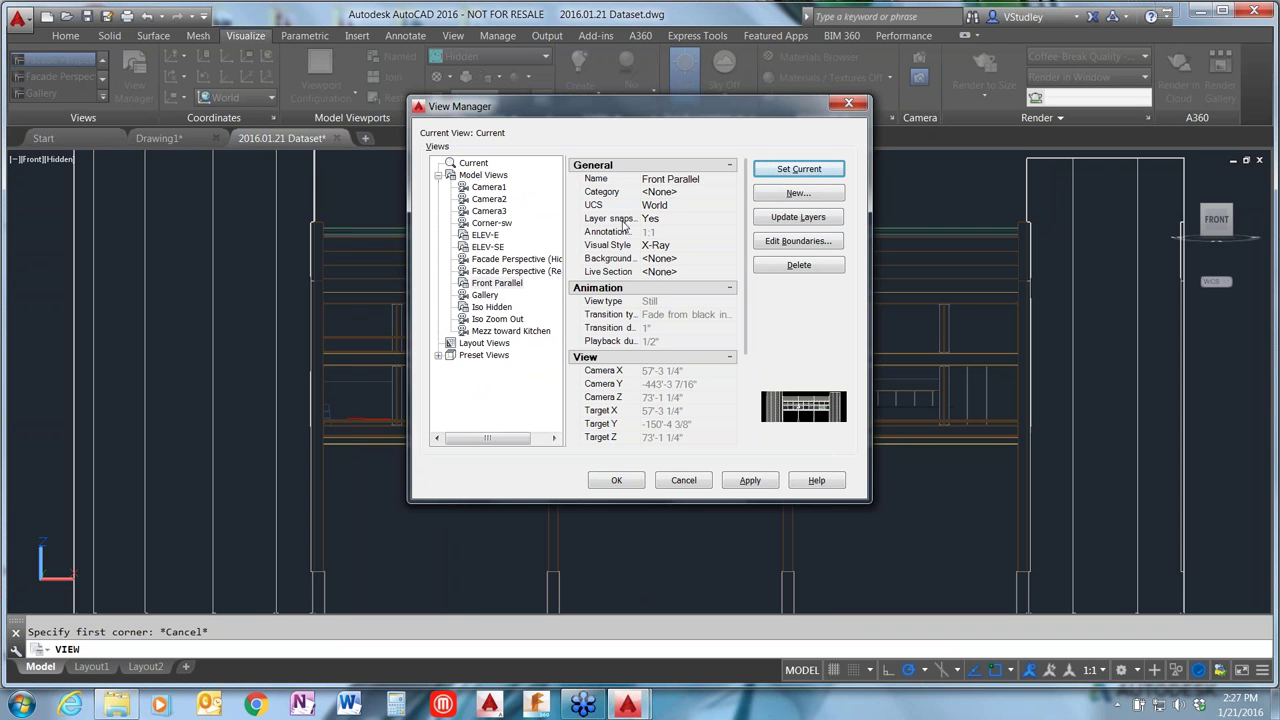
click(735, 483)
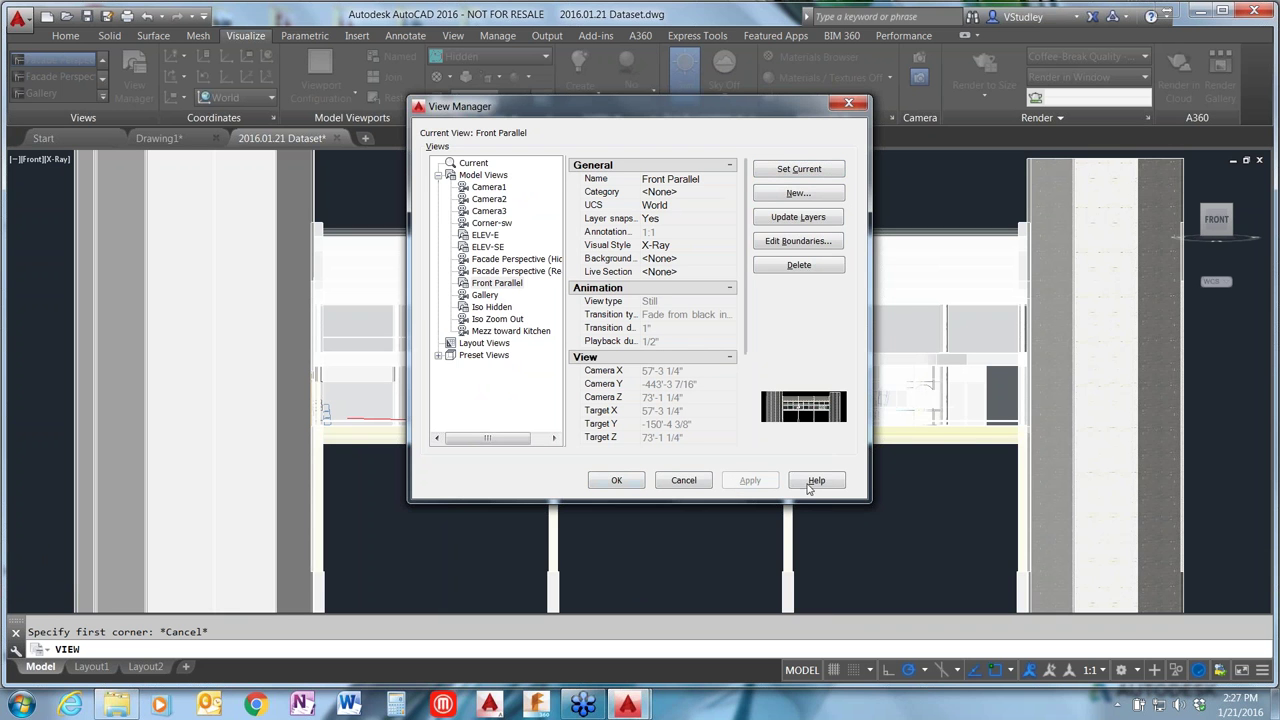
click(633, 478)
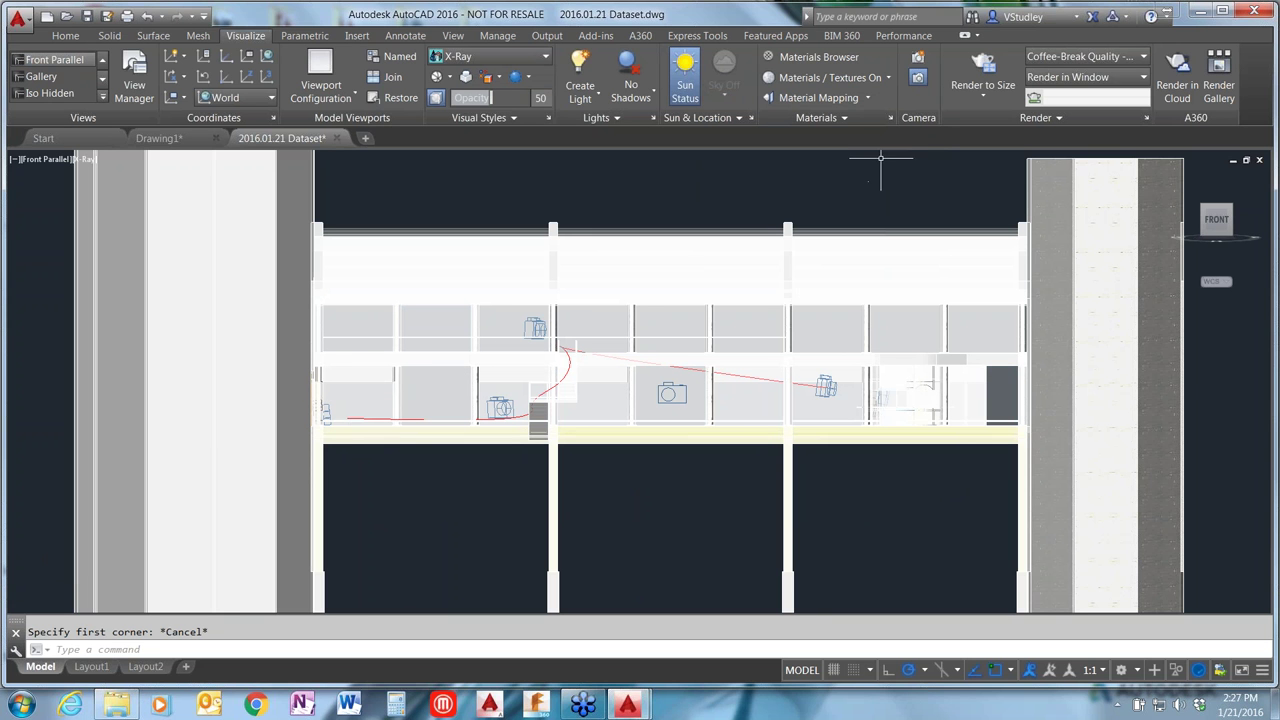
Step: Cancel the leftover and half-typed LA commands, then show the Home ribbon tools
key(Escape)
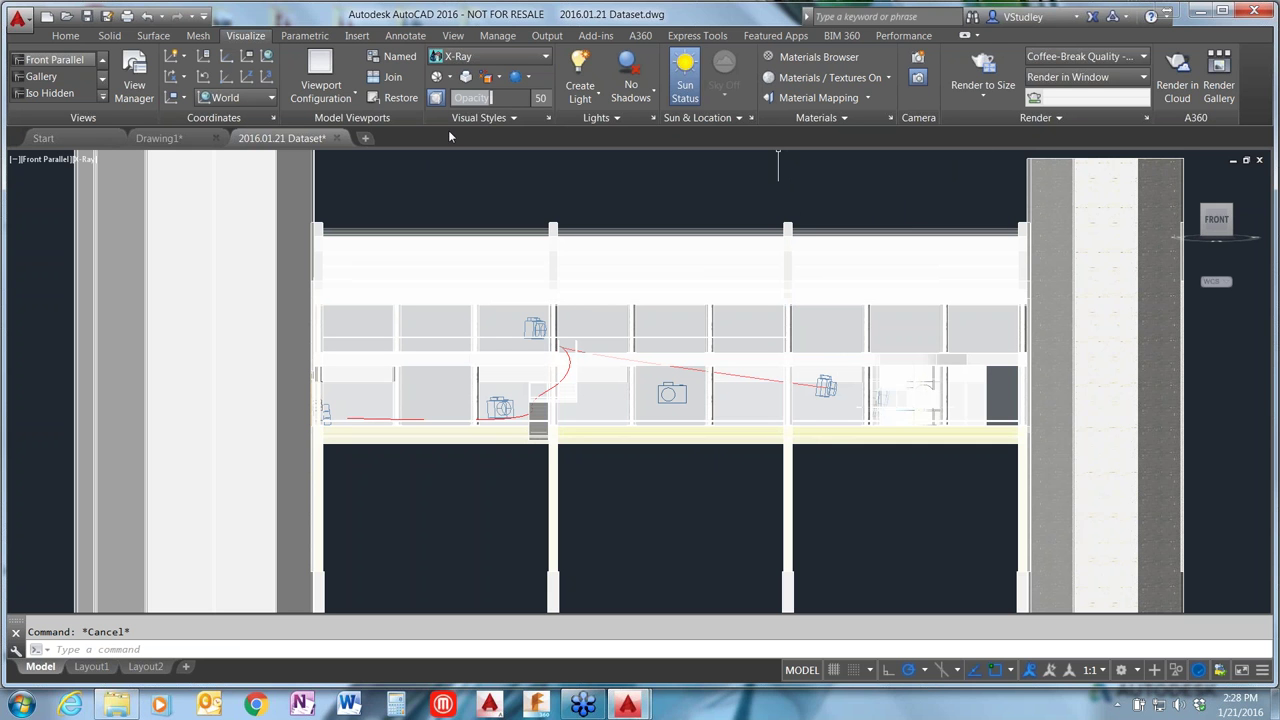
text(lay)
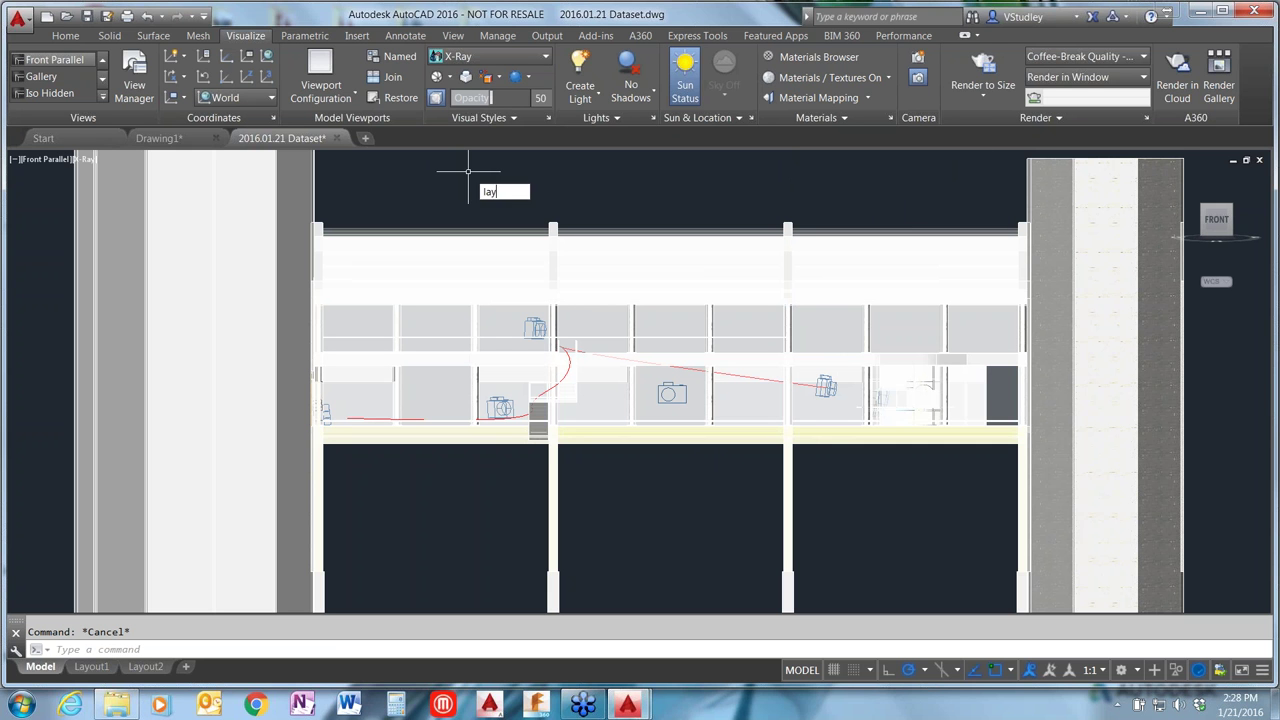
key(Escape)
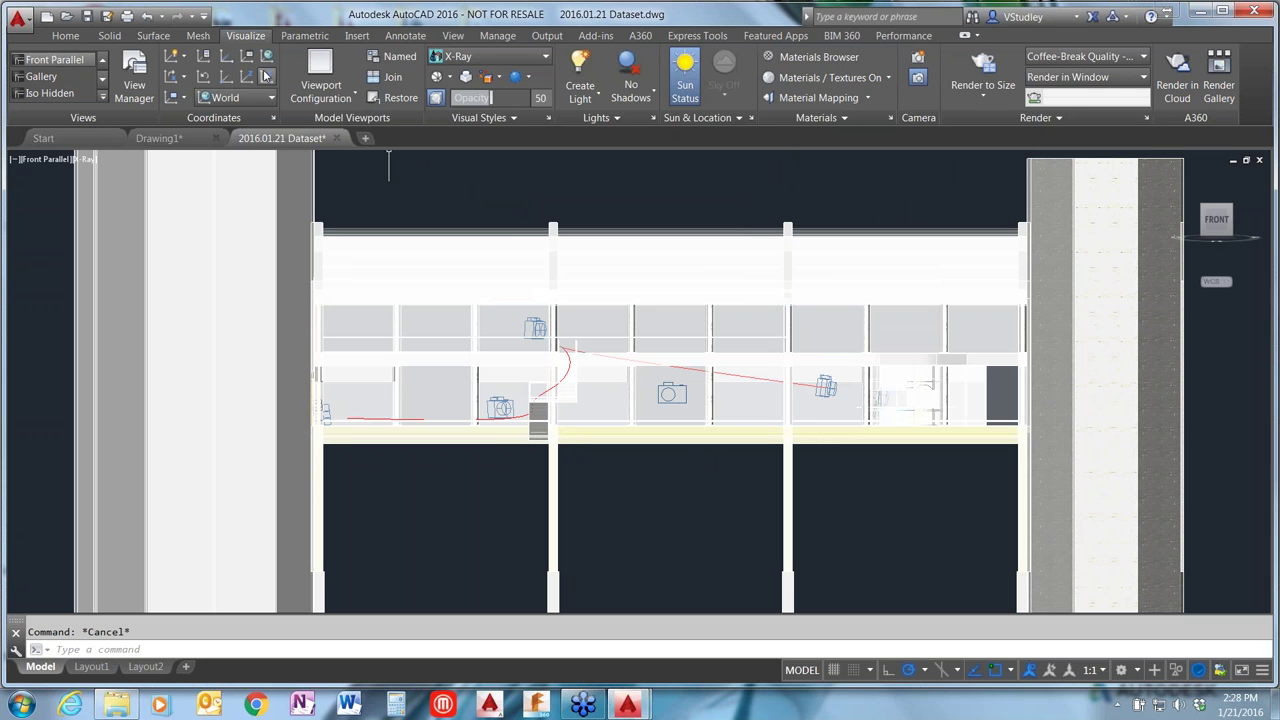
click(64, 36)
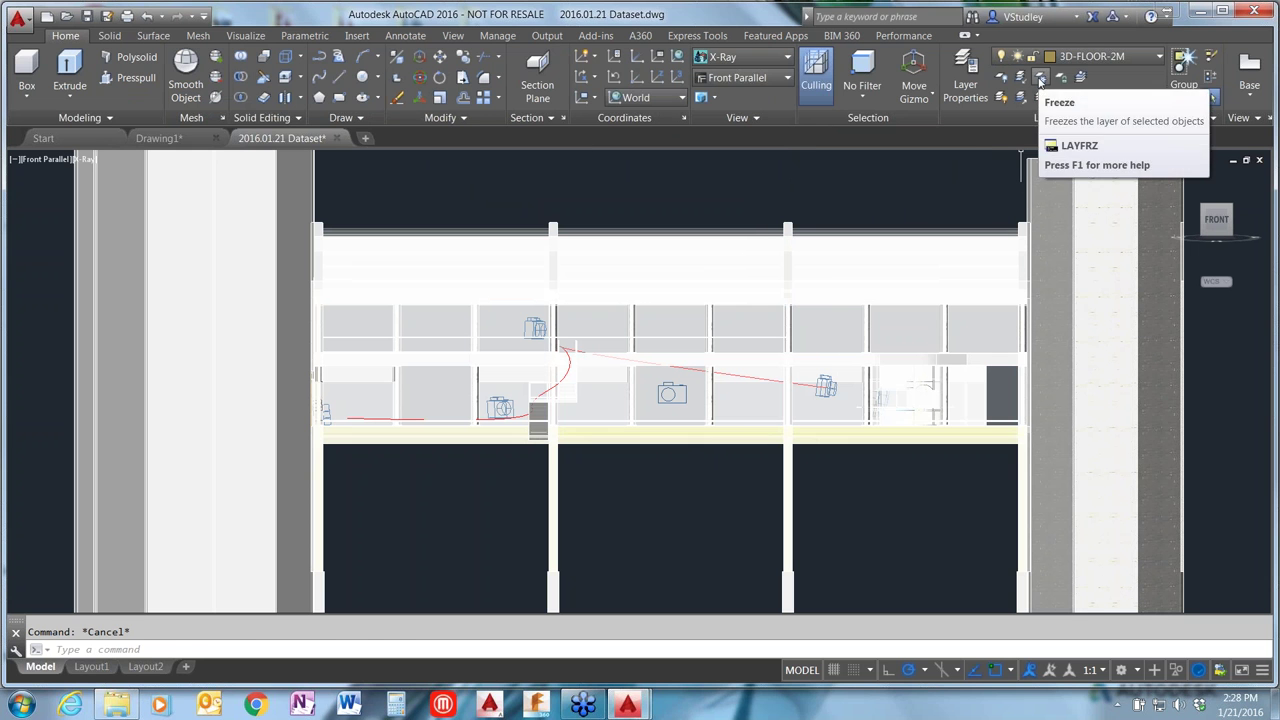
Step: Freeze layers 3D-GLAZ-2, 3D-WALL-2, 3D-WALL-ENDS and 3D-TOWER-CENTER by picking their objects
click(1040, 79)
click(806, 400)
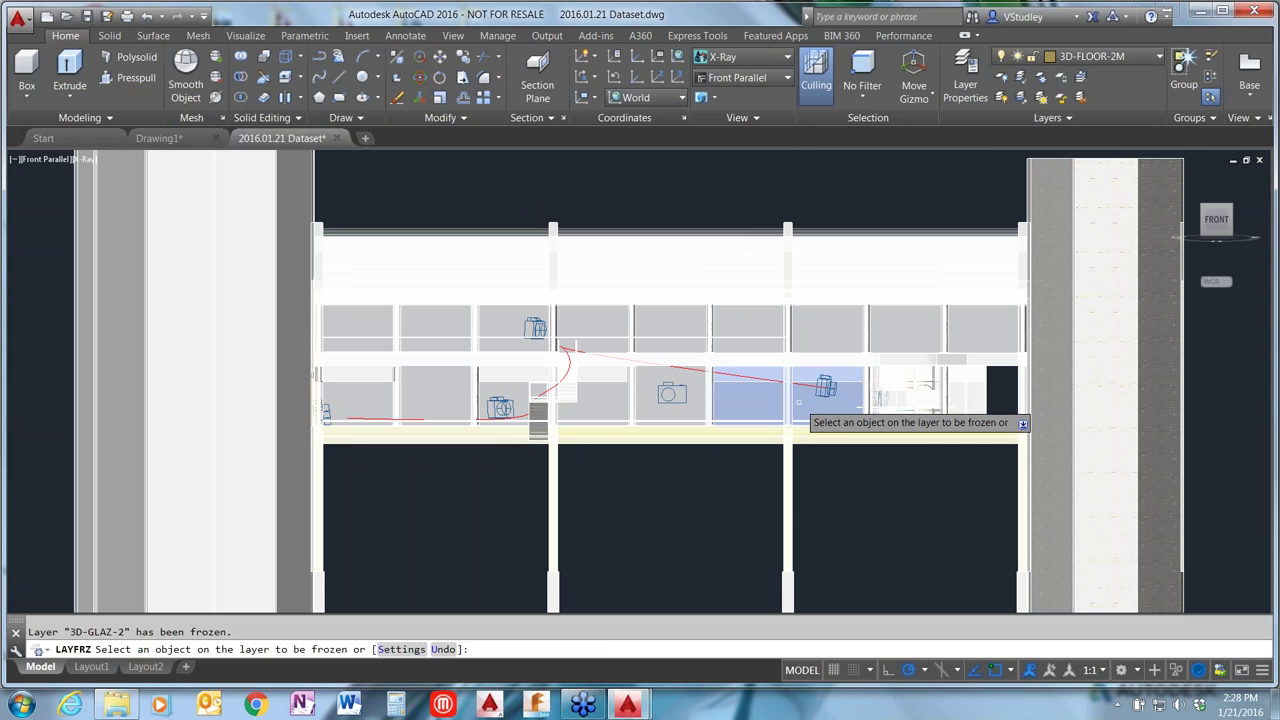
click(763, 436)
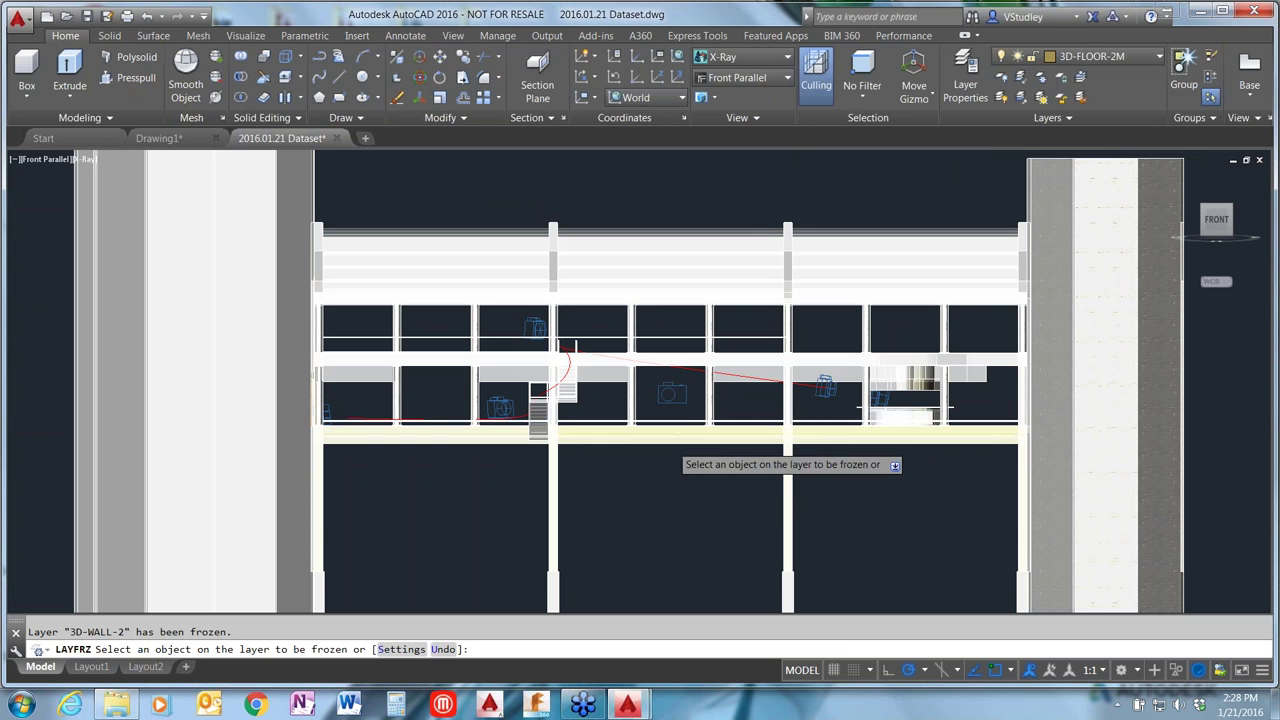
click(1160, 452)
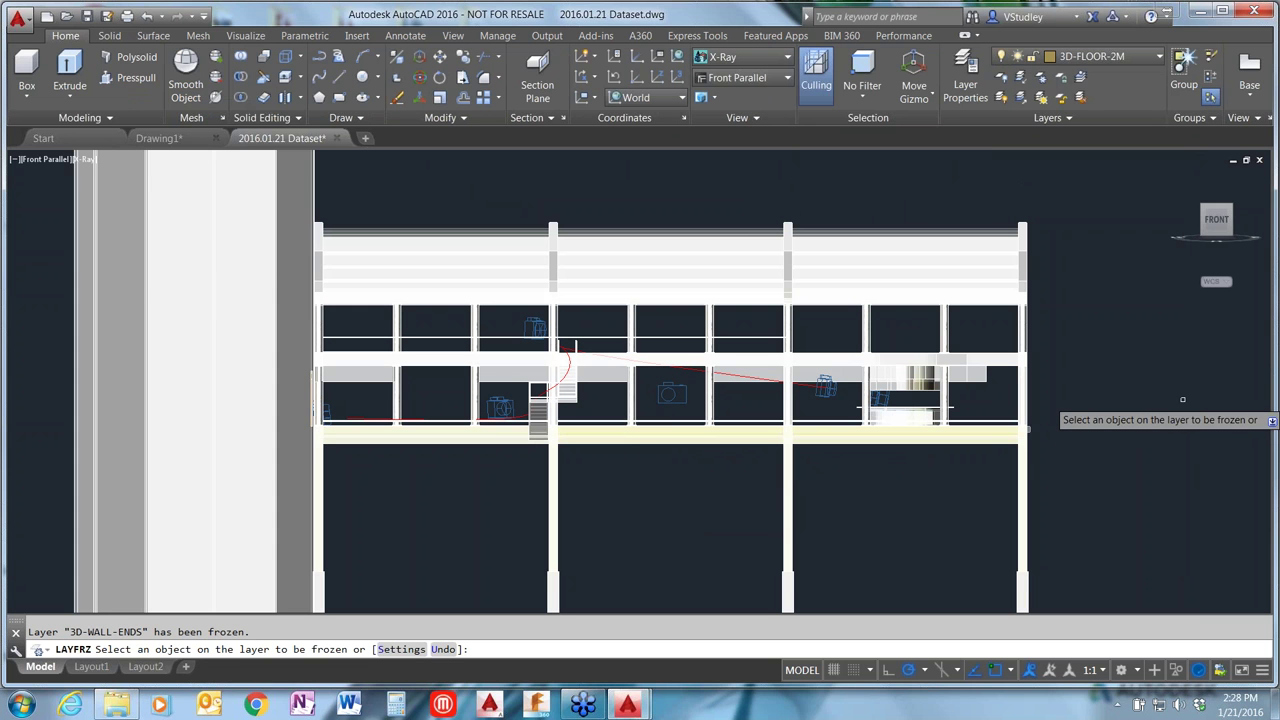
click(128, 290)
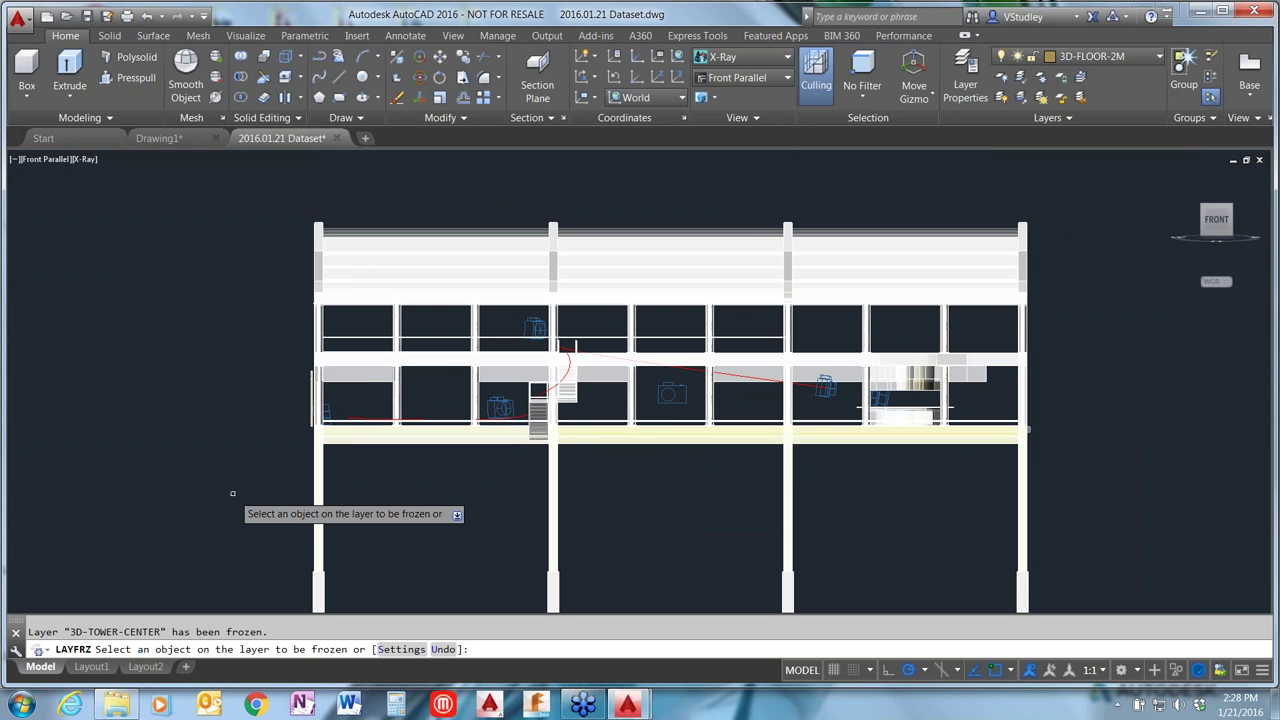
key(Return)
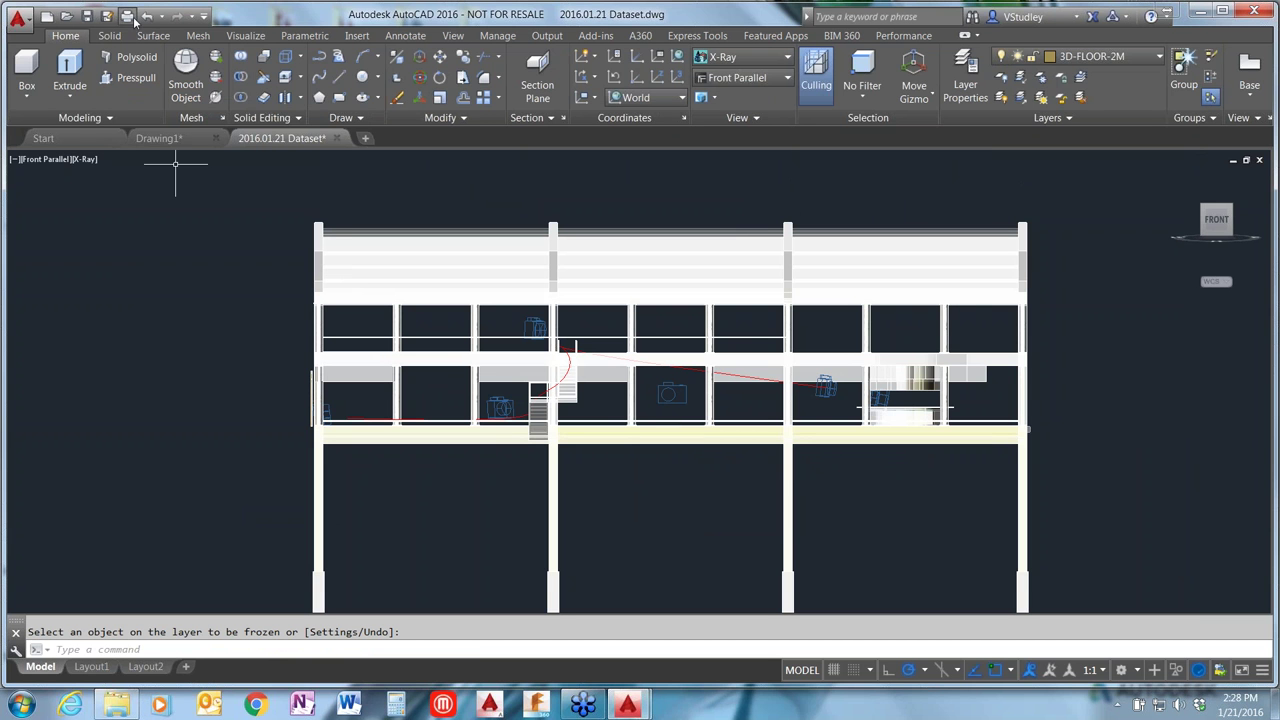
Step: Show the Visualize tools and open the saved views list
click(108, 36)
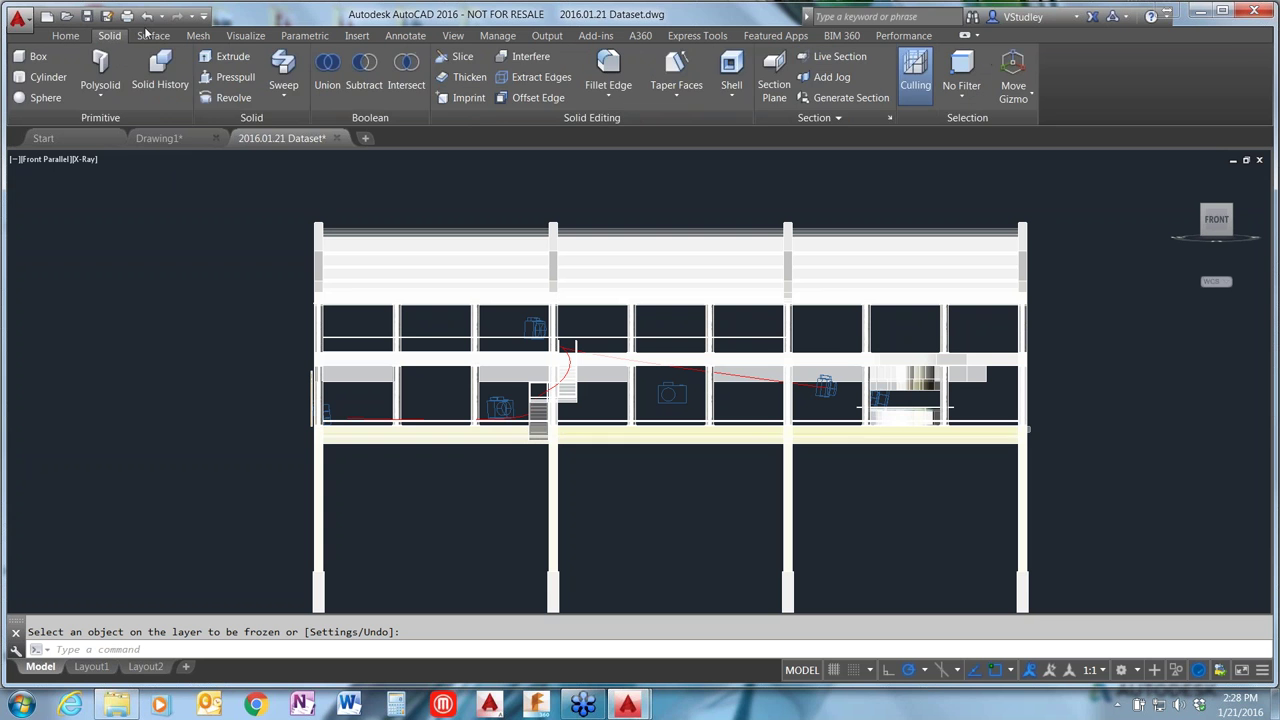
click(250, 36)
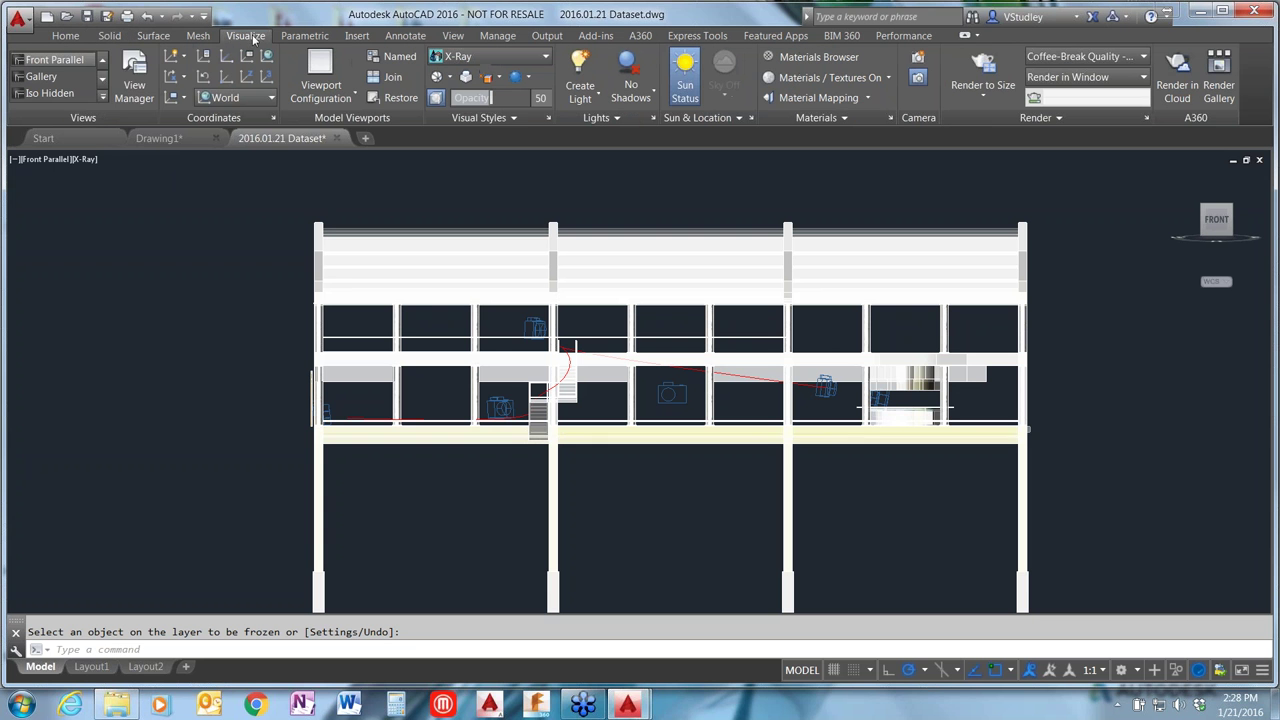
click(104, 97)
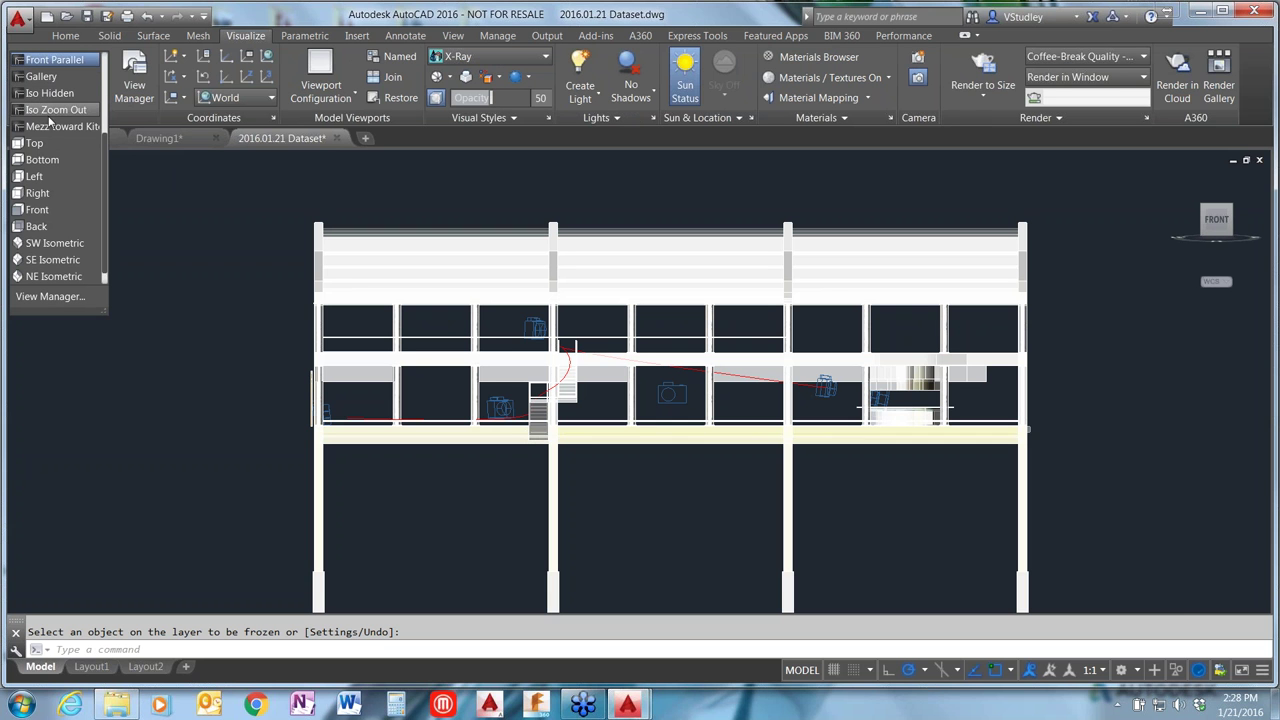
Step: Restore the saved Front Parallel view from the Views list
scroll(52, 113, up, 1)
scroll(52, 113, up, 1)
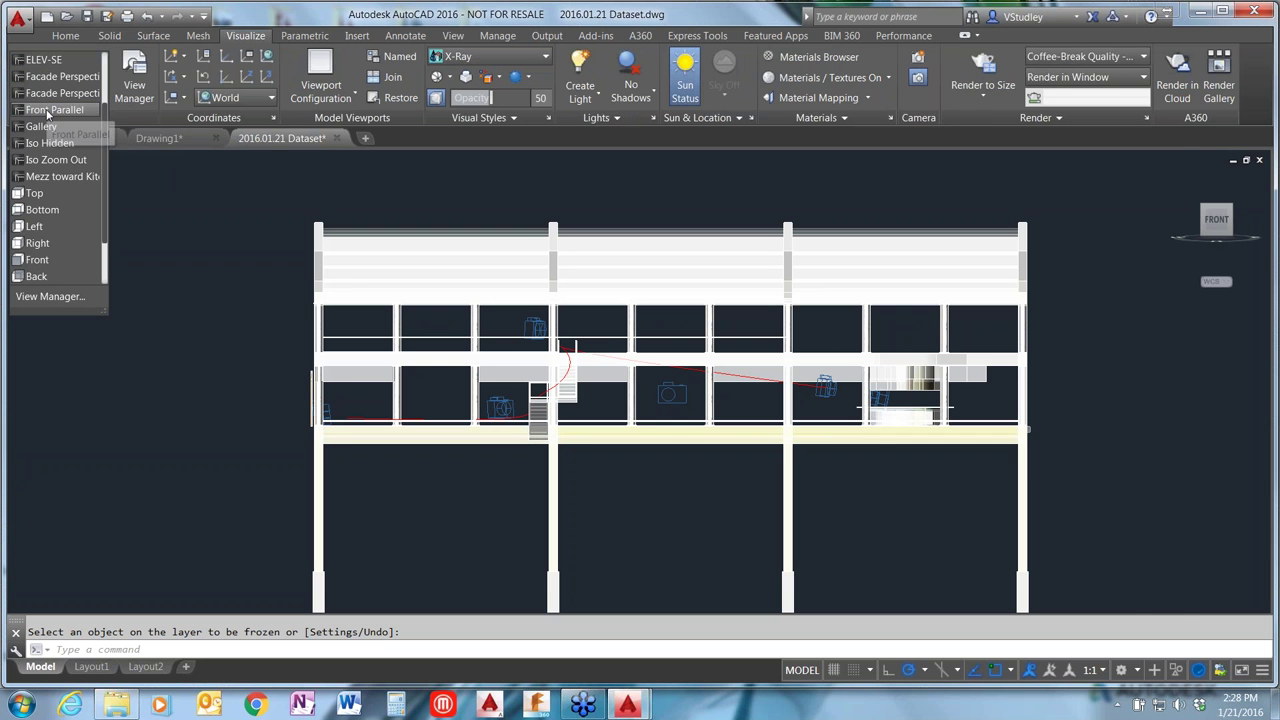
click(47, 111)
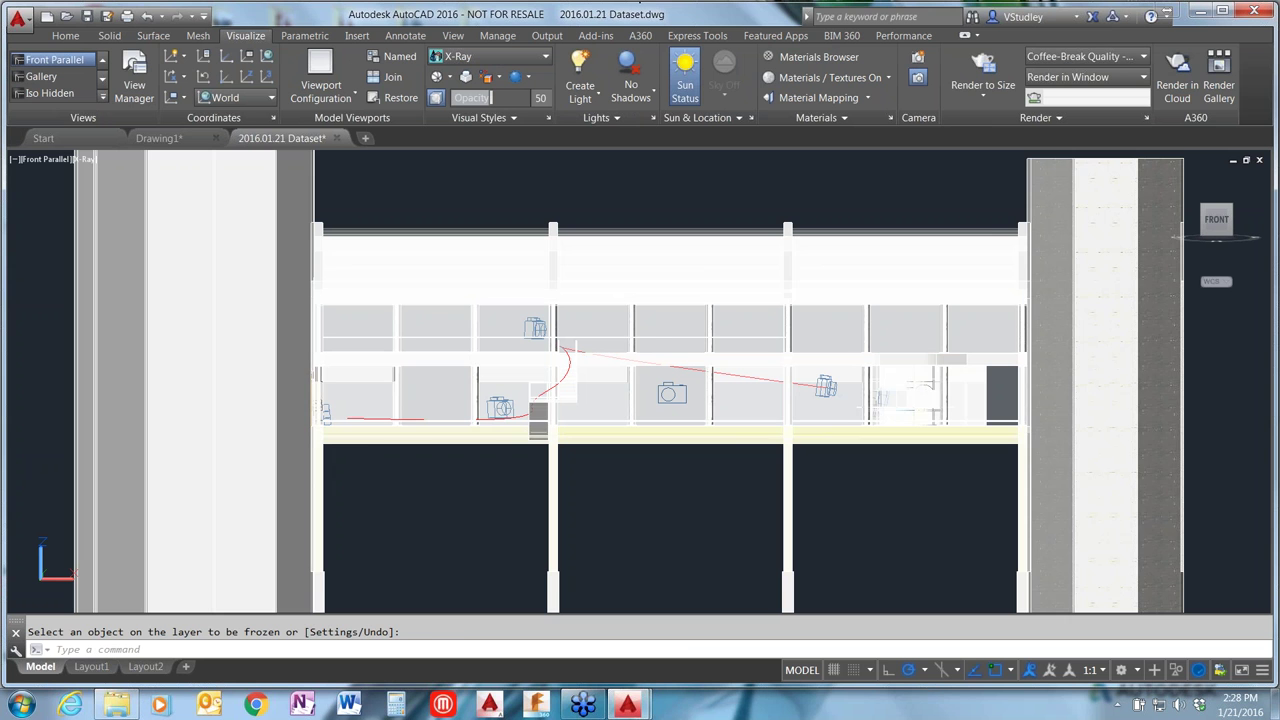
click(55, 59)
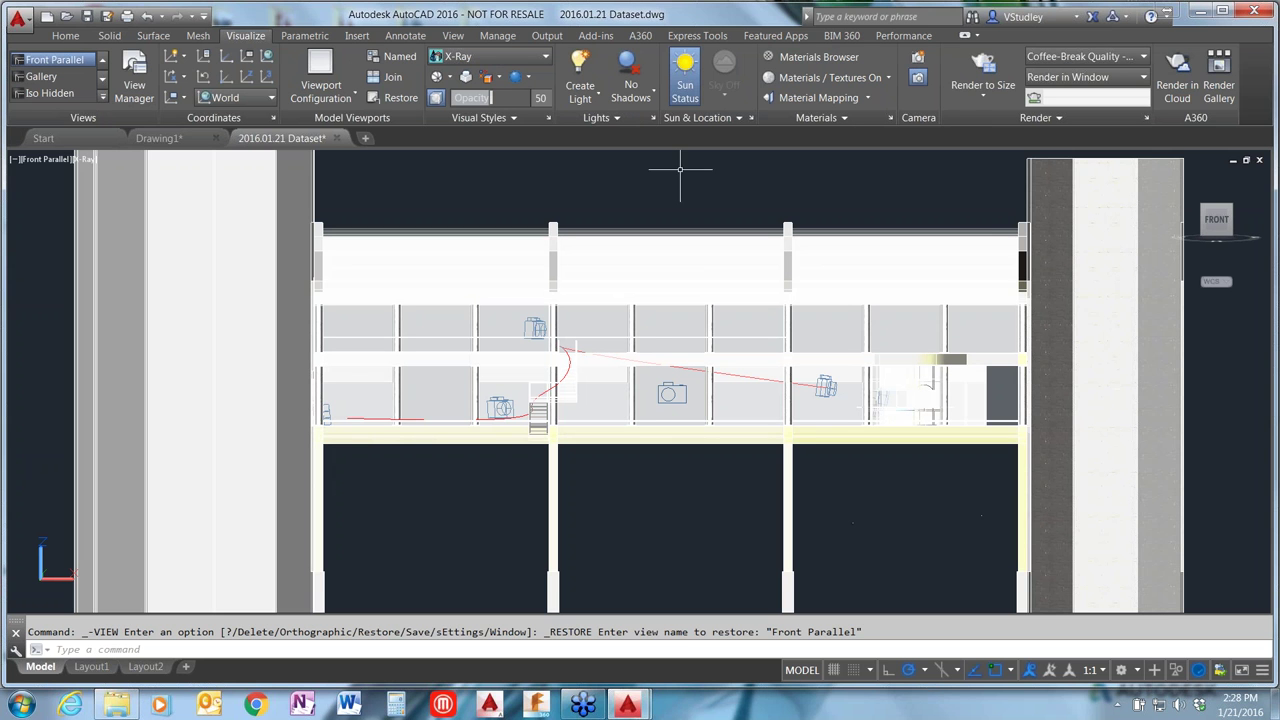
click(1125, 416)
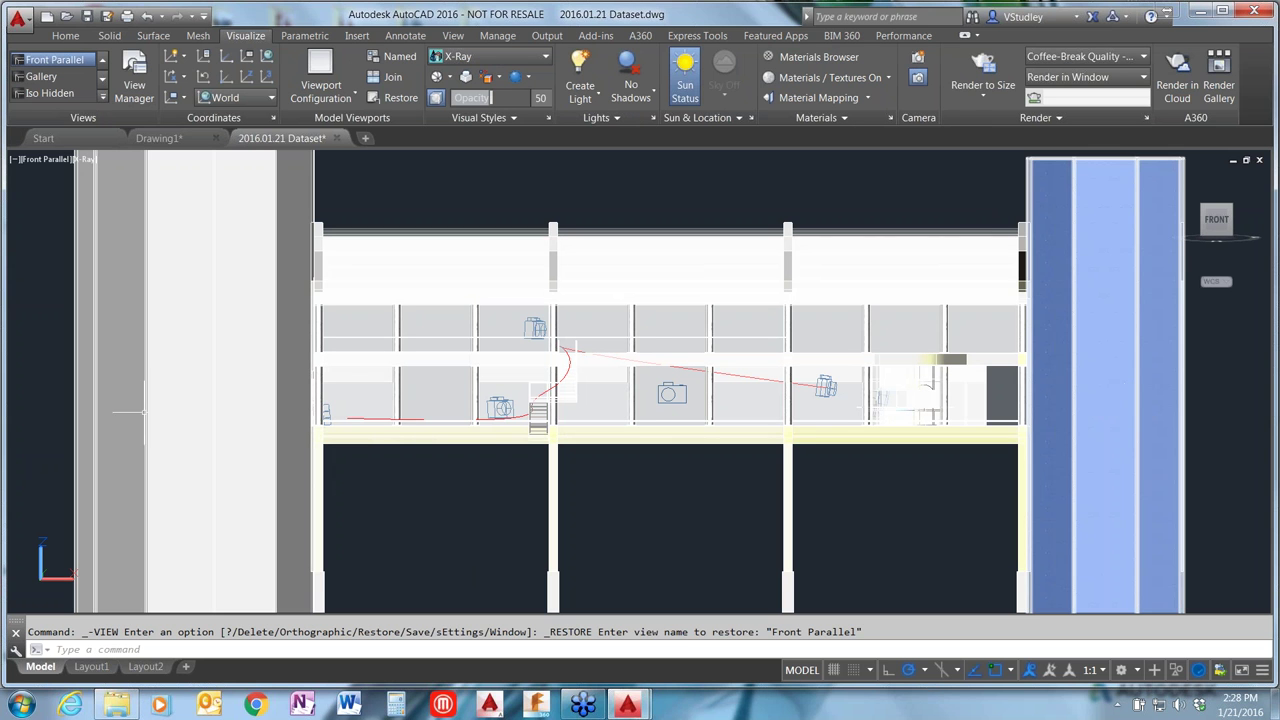
key(Escape)
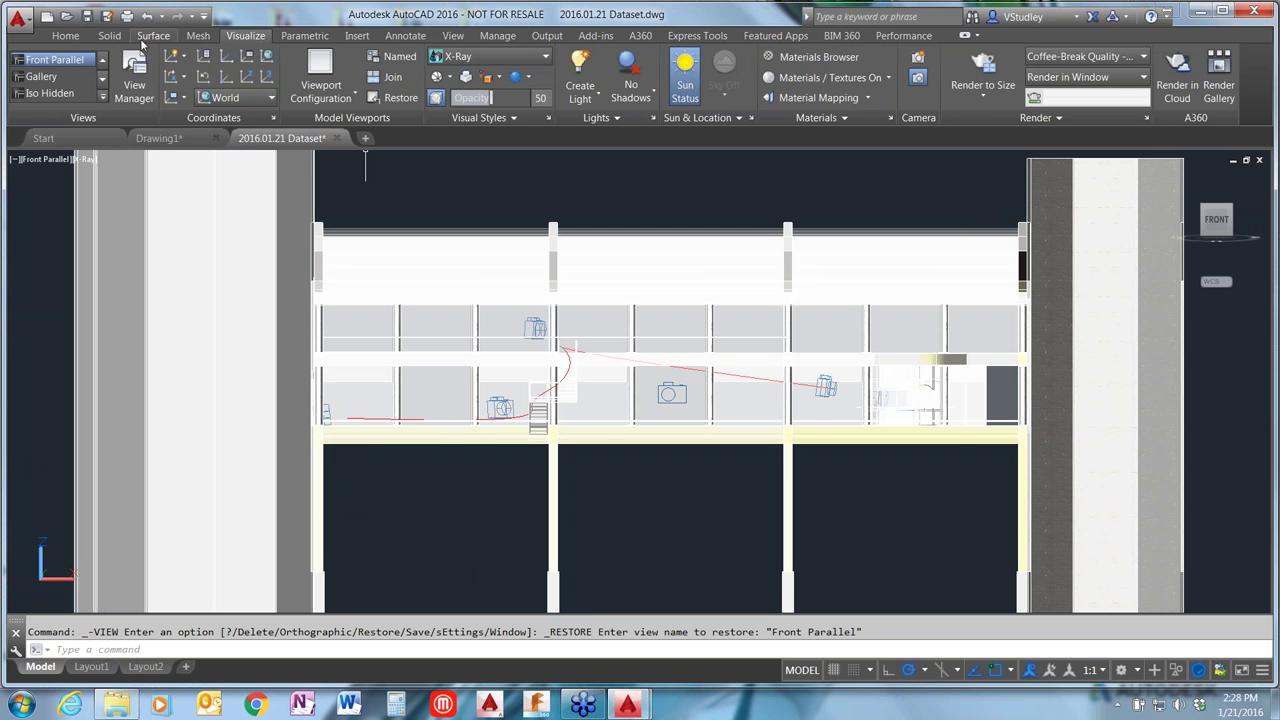
Step: Freeze 3D-GLAZ-2, 3D-WALL-2, 3D-TOWER-SE and 3D-TOWER-CENTER, then open View Manager with VI
click(63, 37)
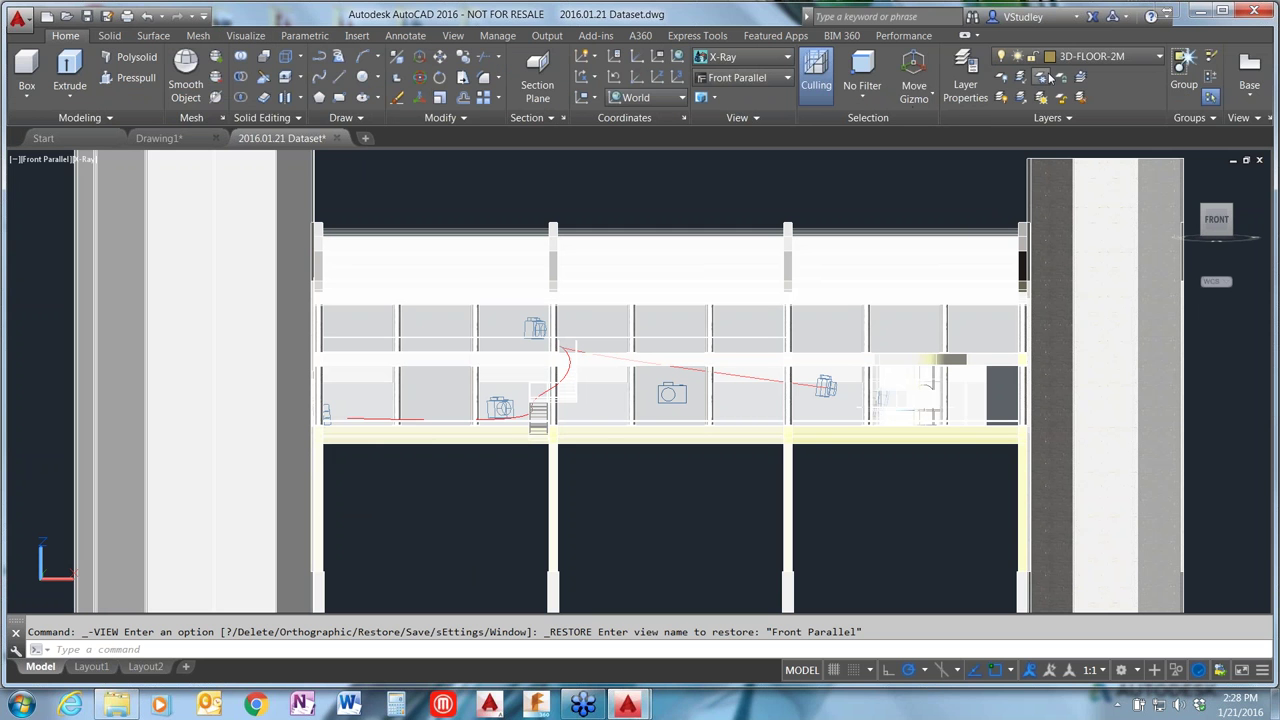
click(1040, 77)
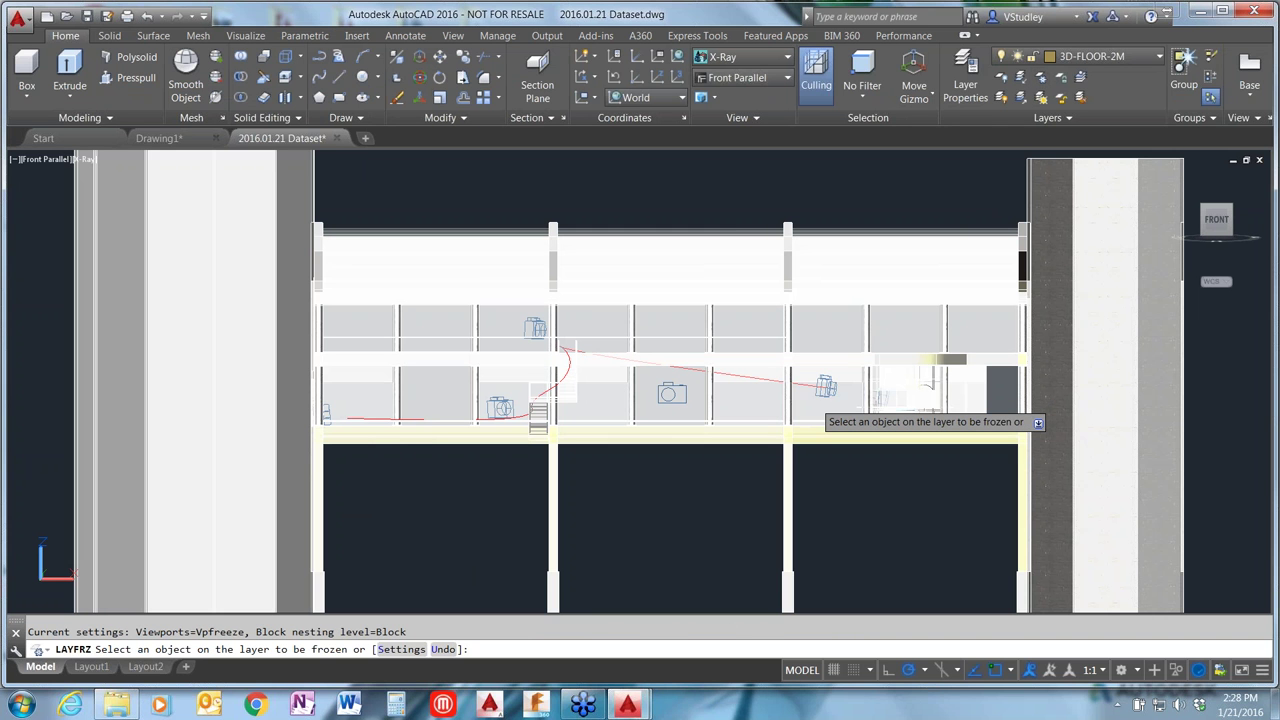
click(811, 400)
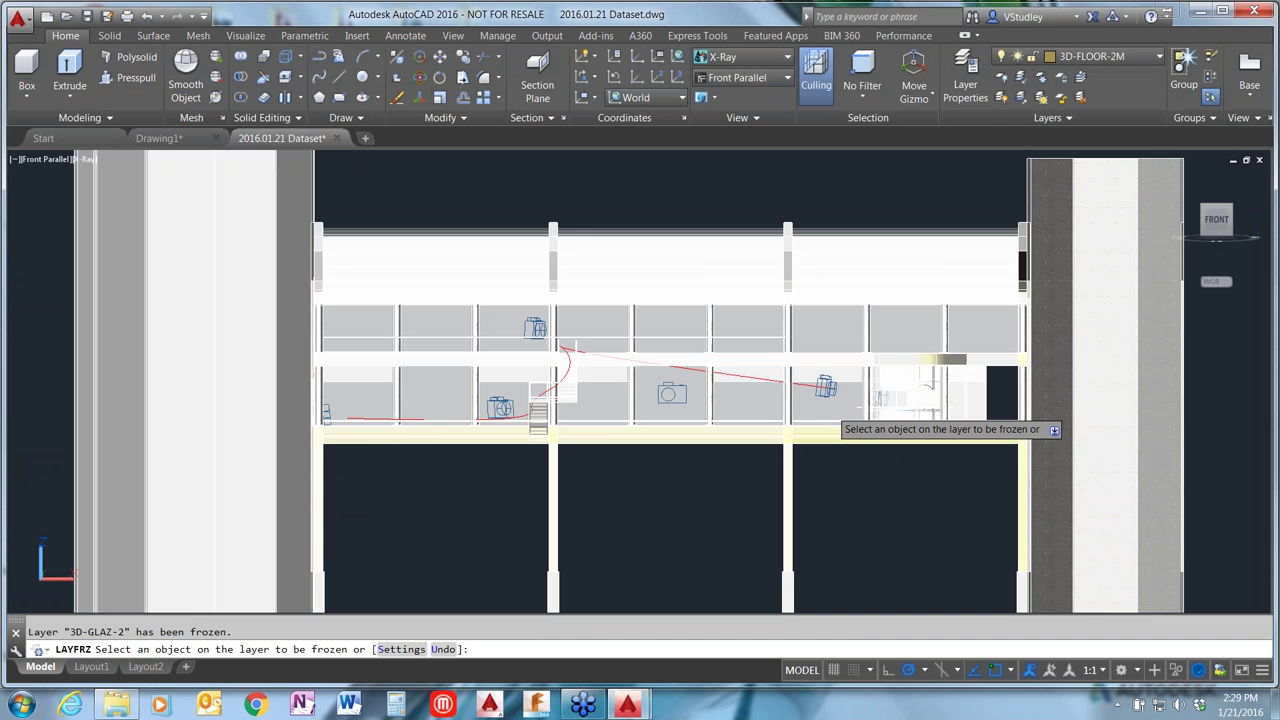
click(829, 408)
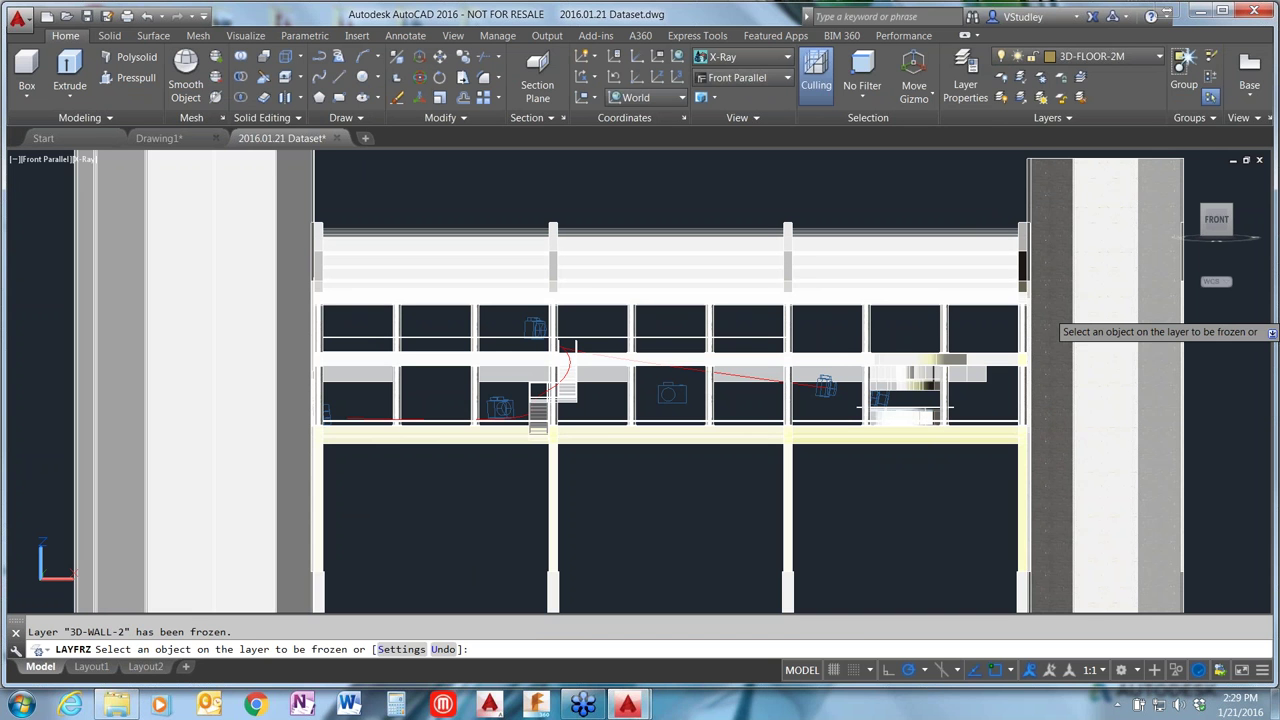
click(1052, 394)
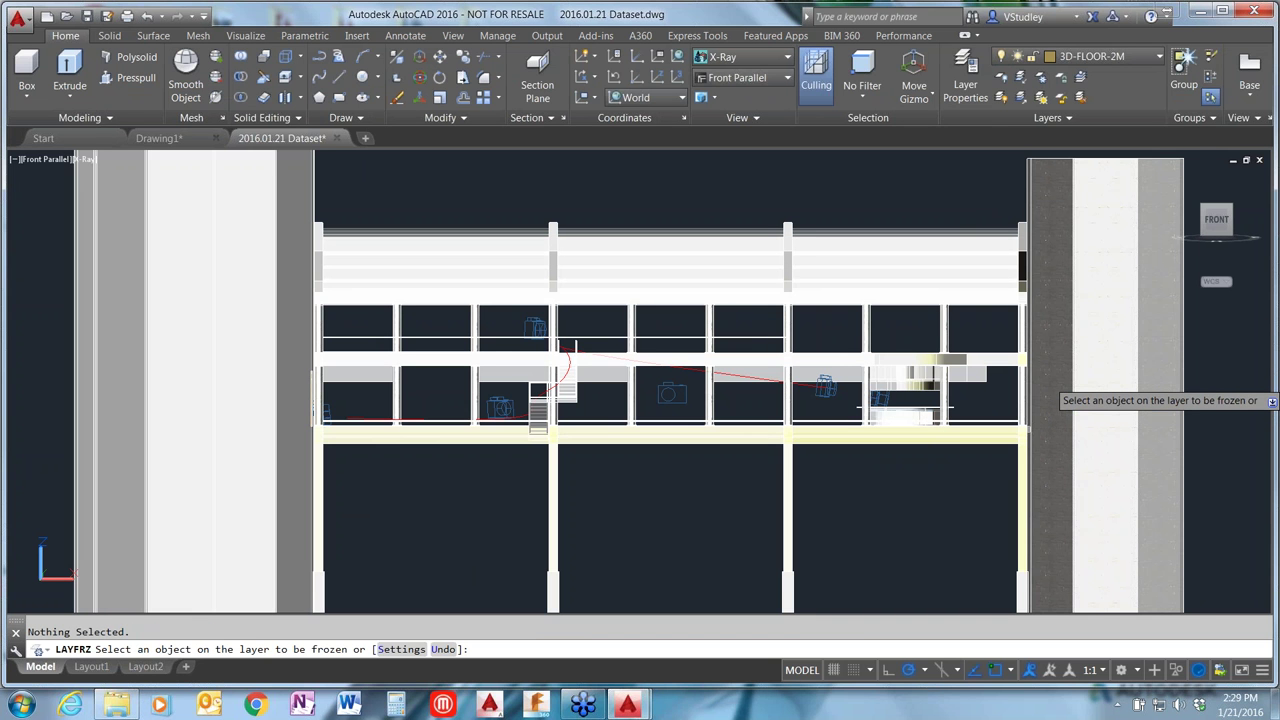
click(1050, 392)
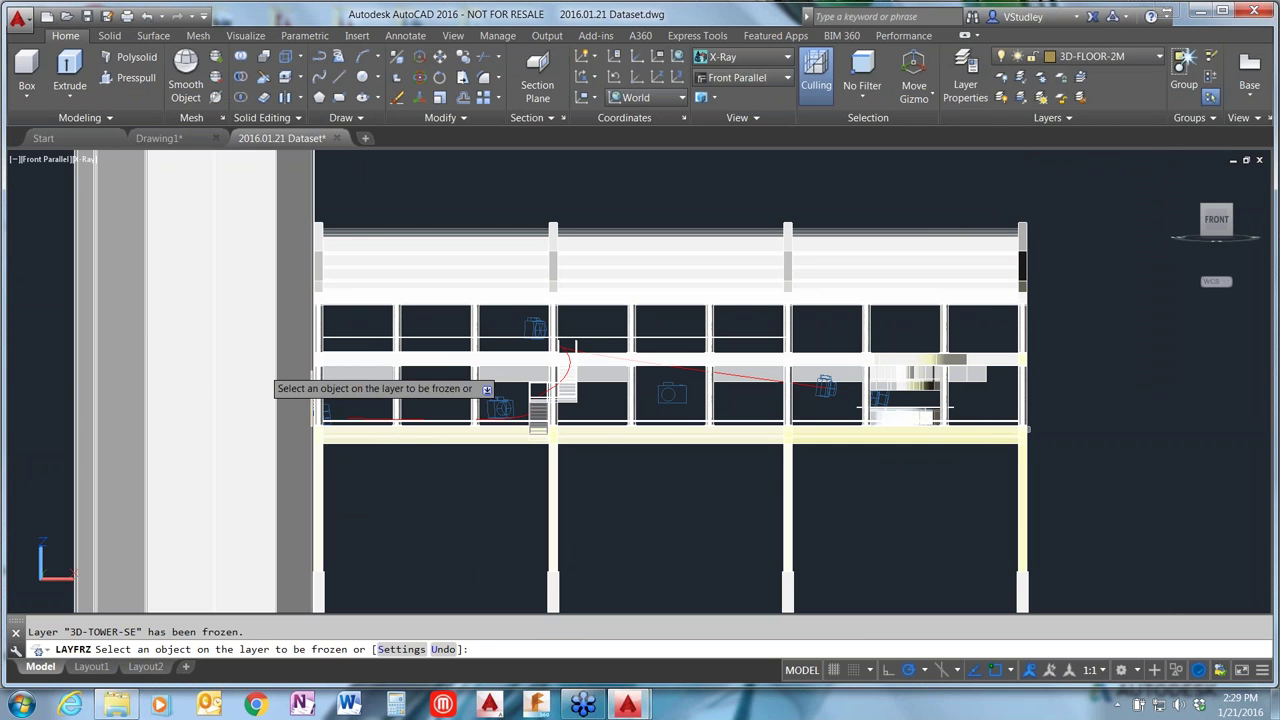
click(211, 362)
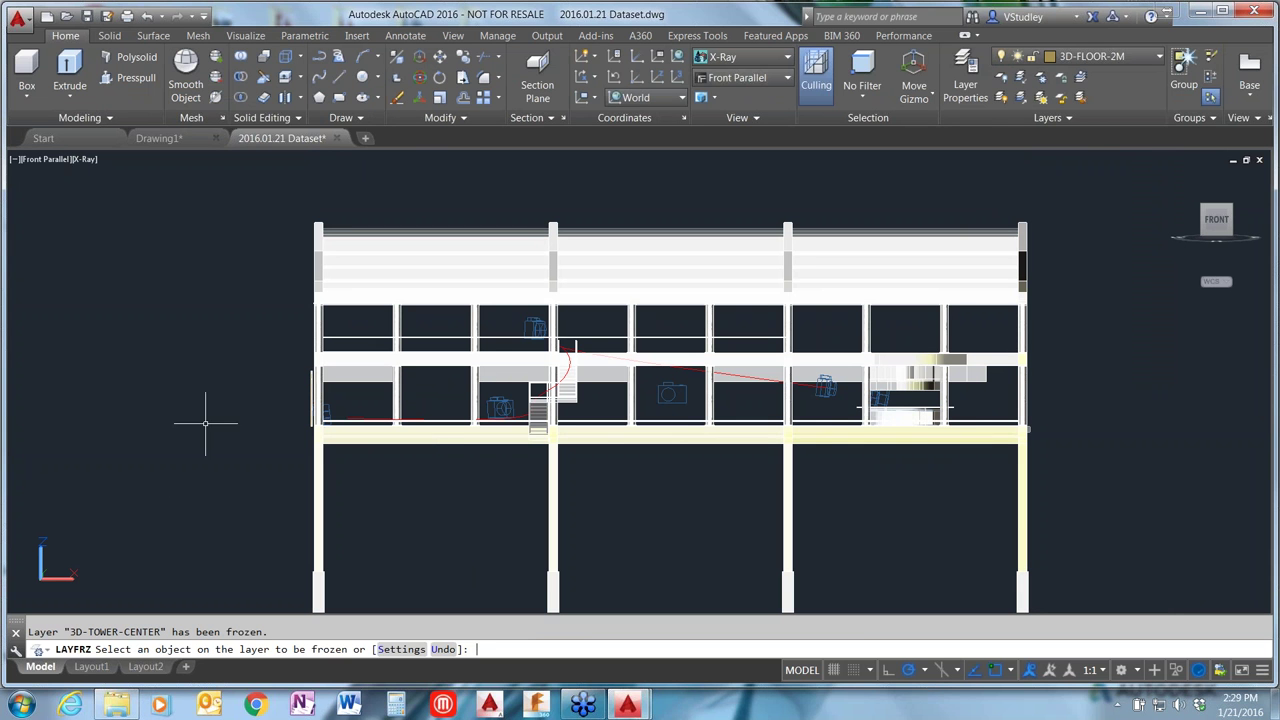
key(Return)
text(vi)
key(Return)
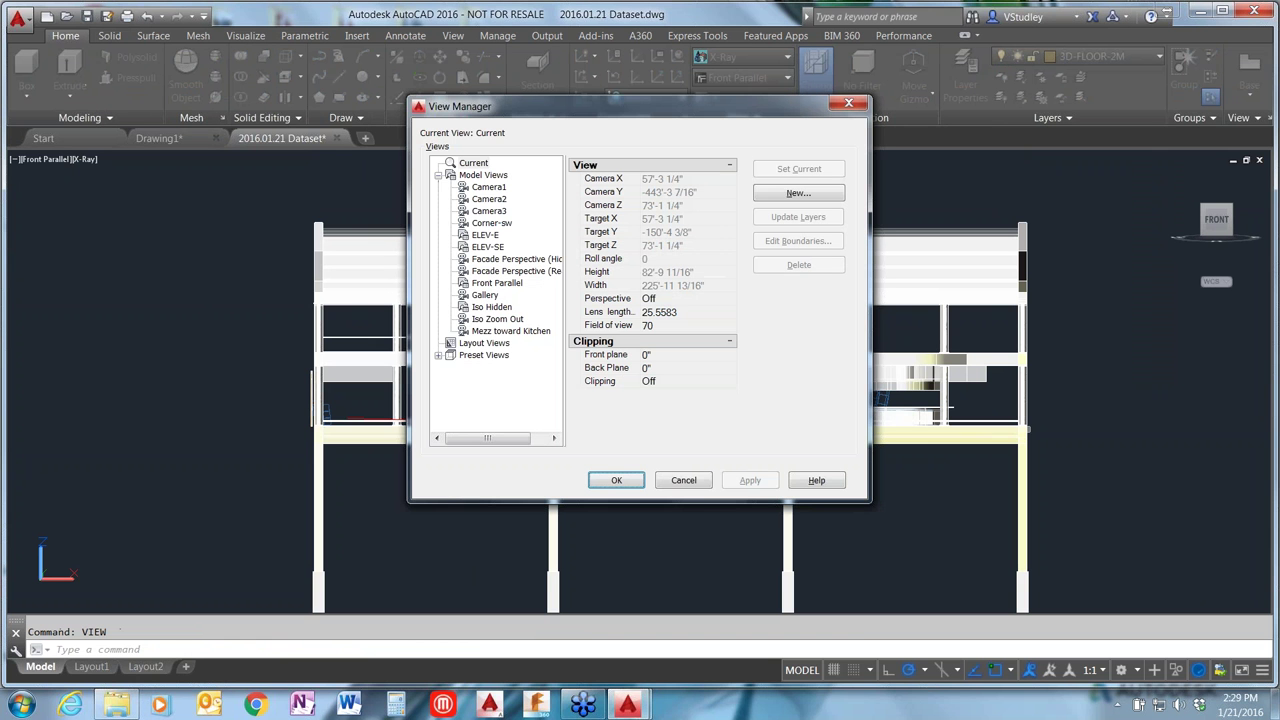
Step: Update Front Parallel's saved layers to the current frozen state, apply, and close View Manager
click(490, 284)
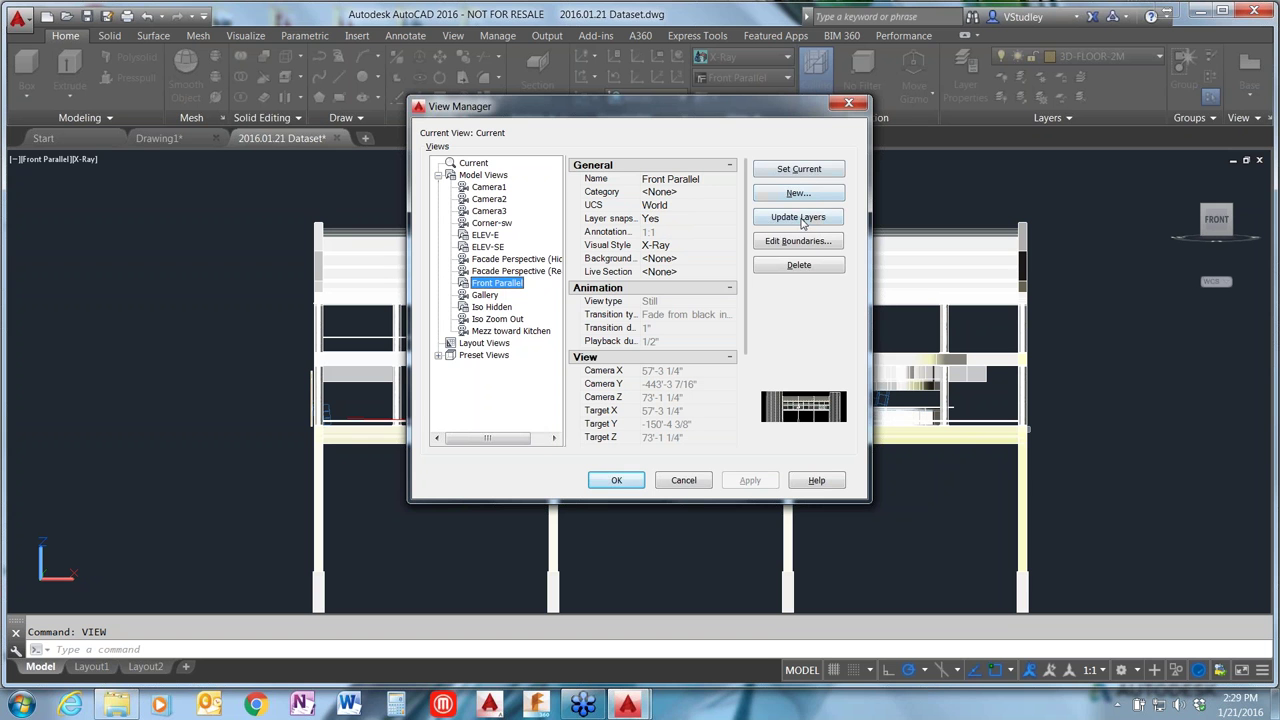
click(800, 218)
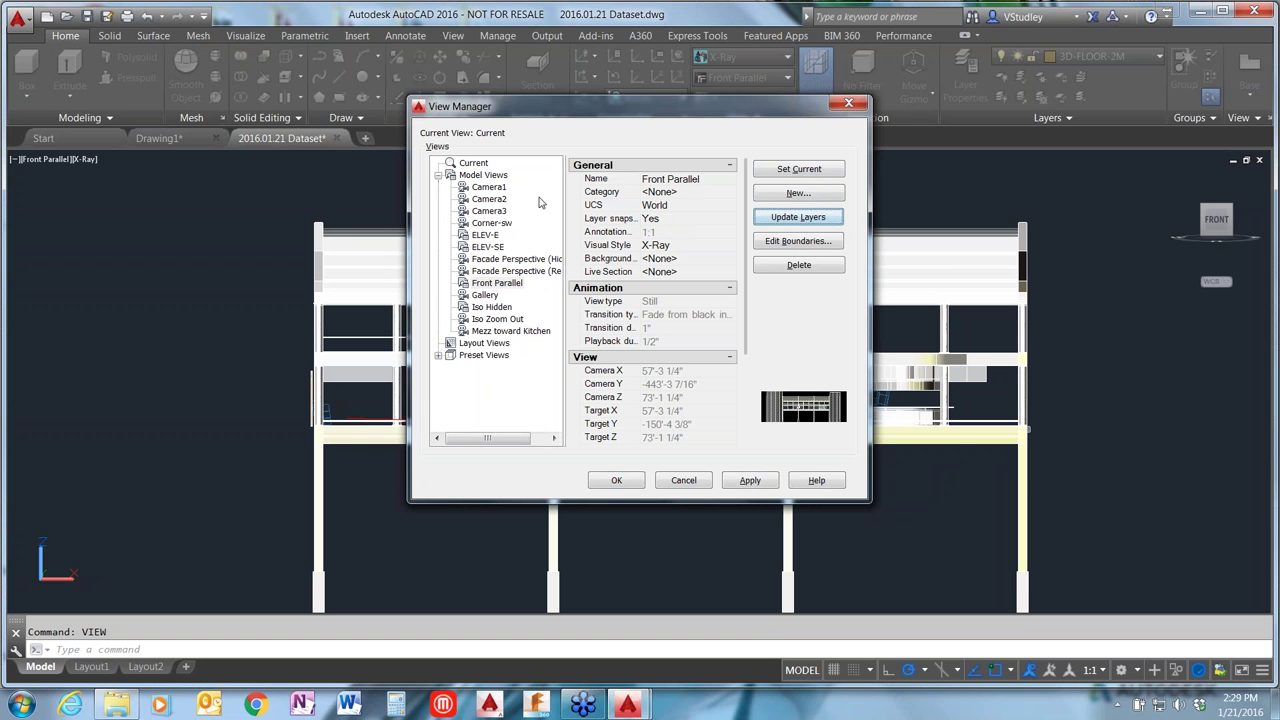
click(746, 484)
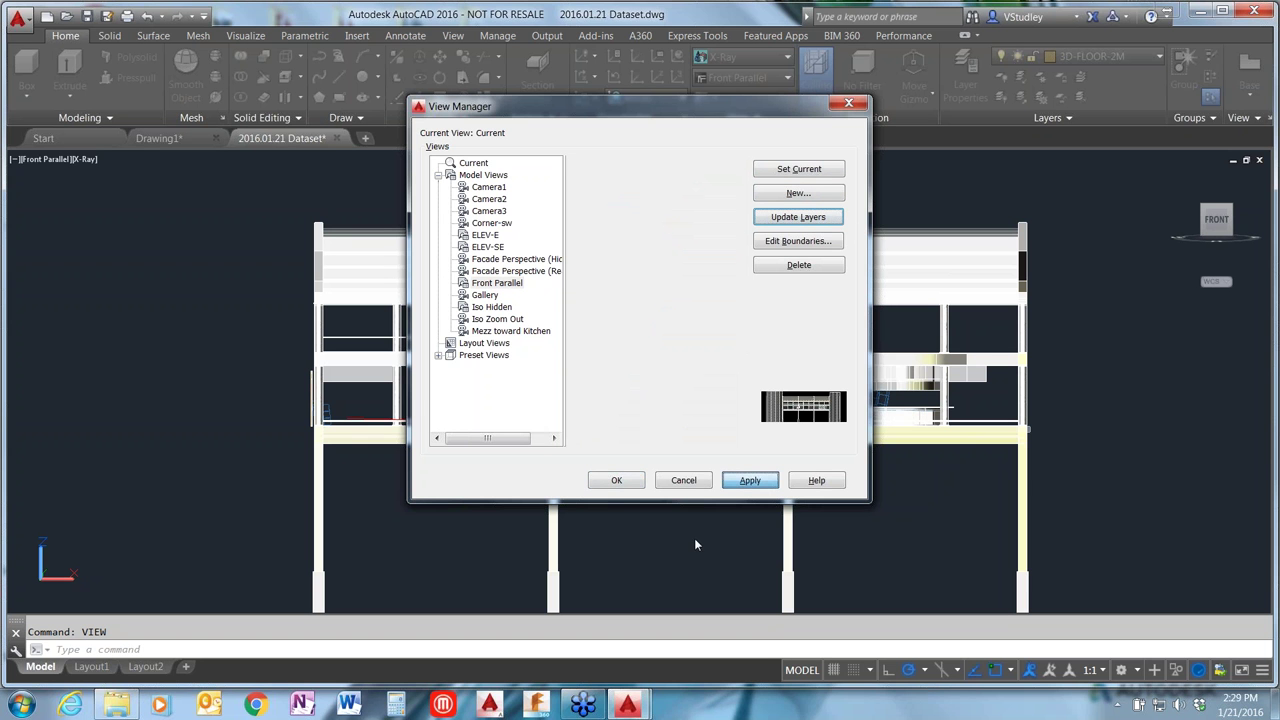
click(607, 481)
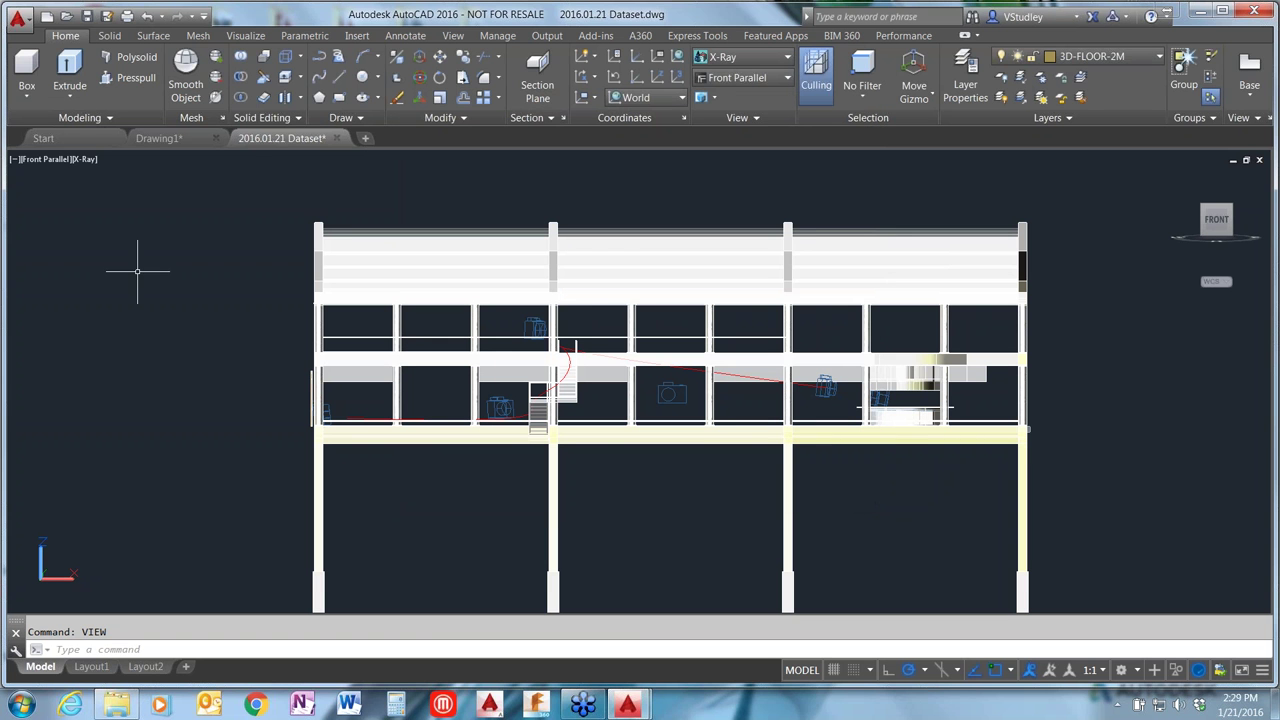
click(245, 35)
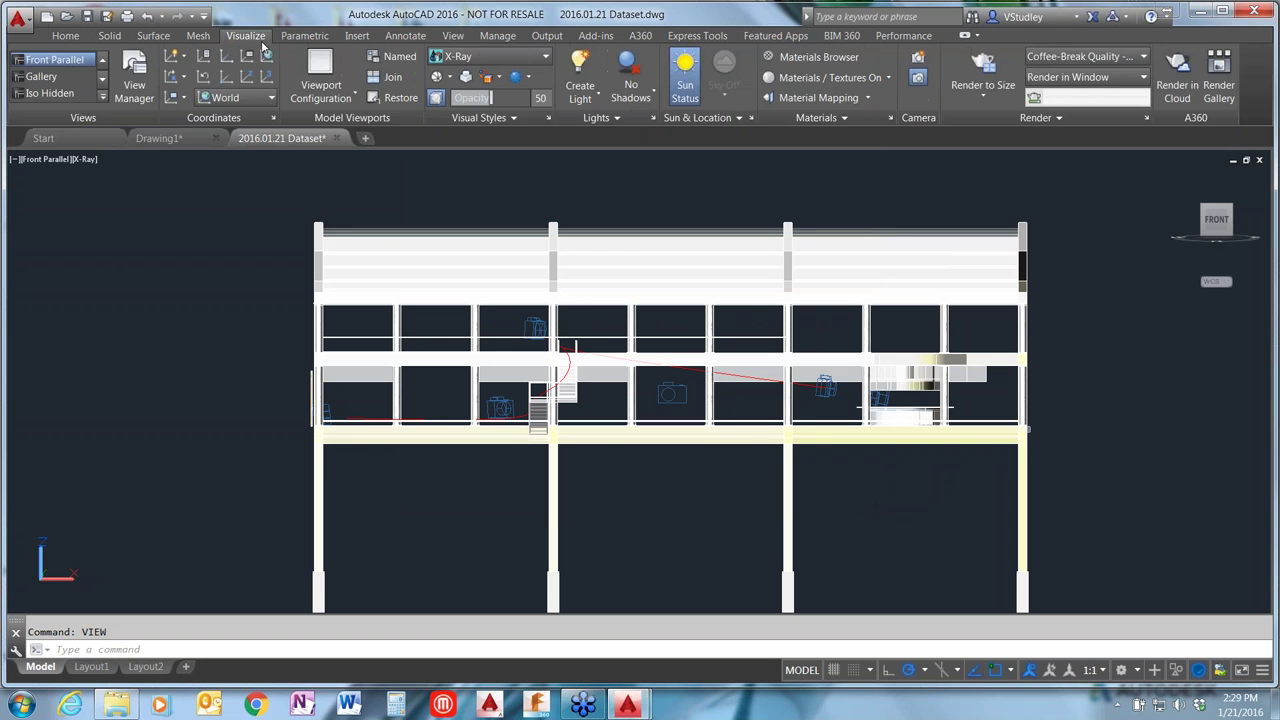
click(60, 96)
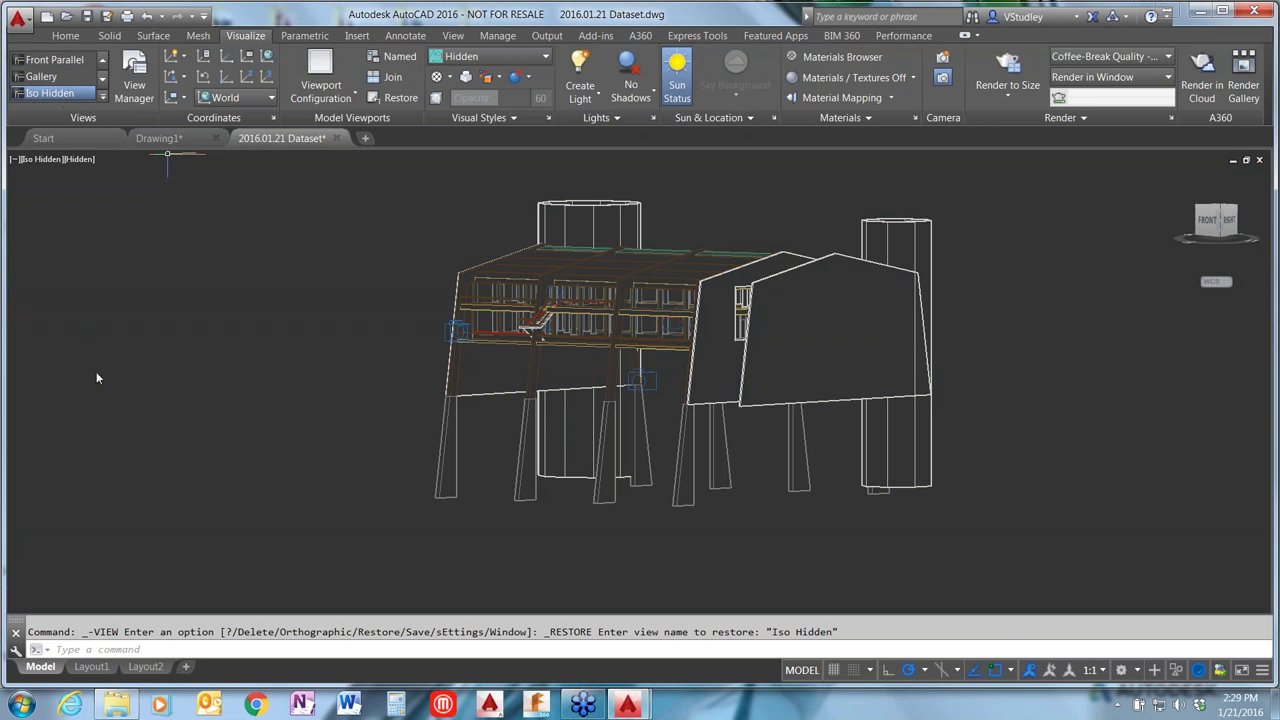
click(44, 62)
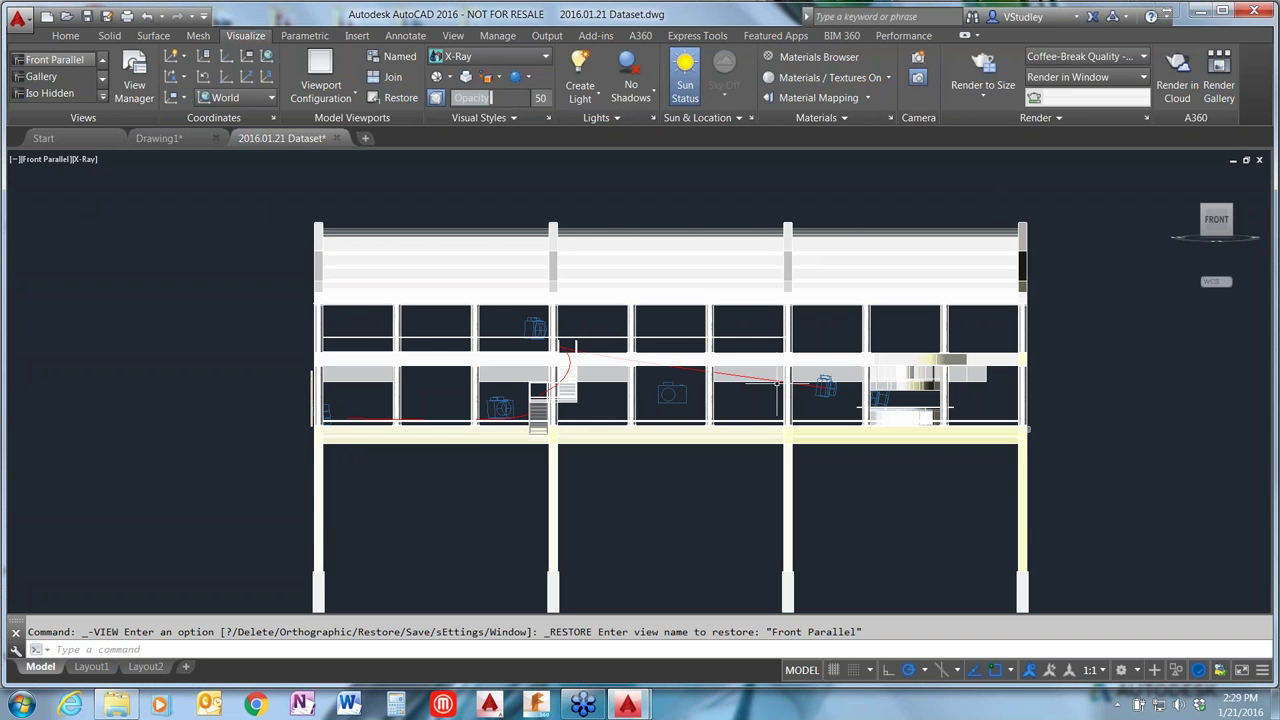
click(664, 395)
key(Escape)
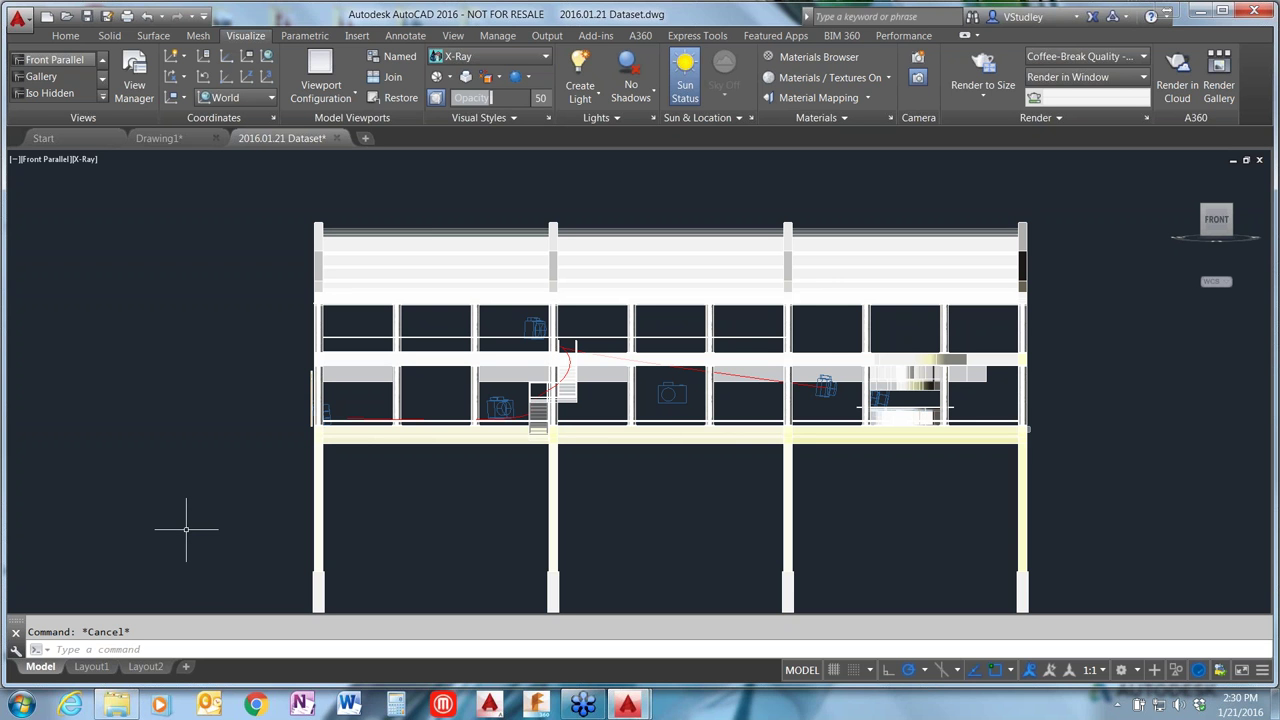
Step: Restore ELEV-E, then ELEV-SE, and finally the Facade Perspective (Hidden) saved view
click(103, 97)
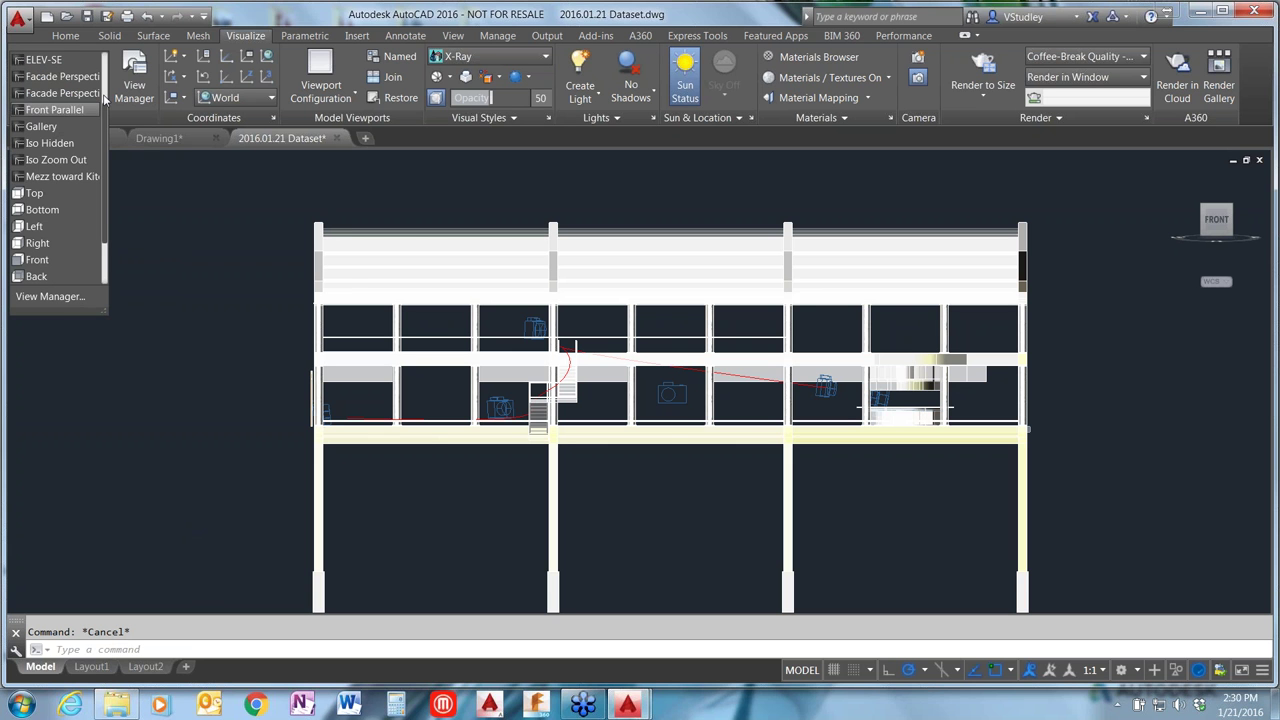
scroll(62, 121, up, 3)
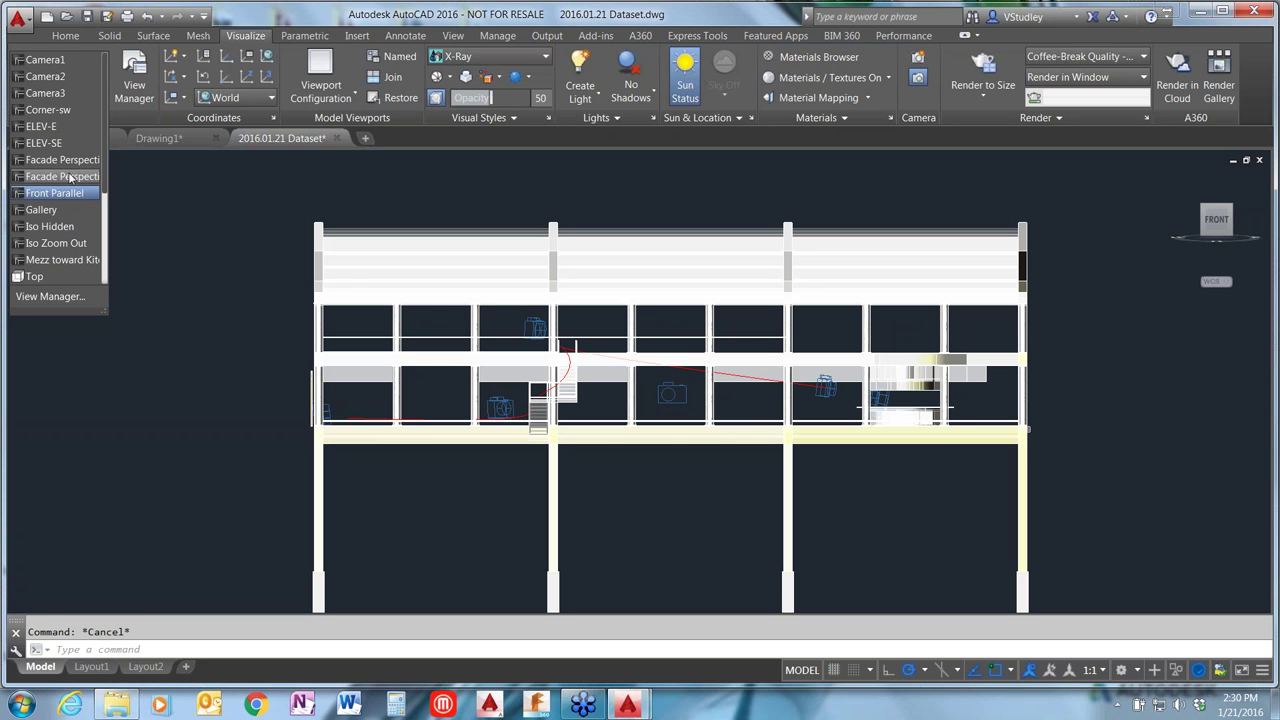
click(52, 124)
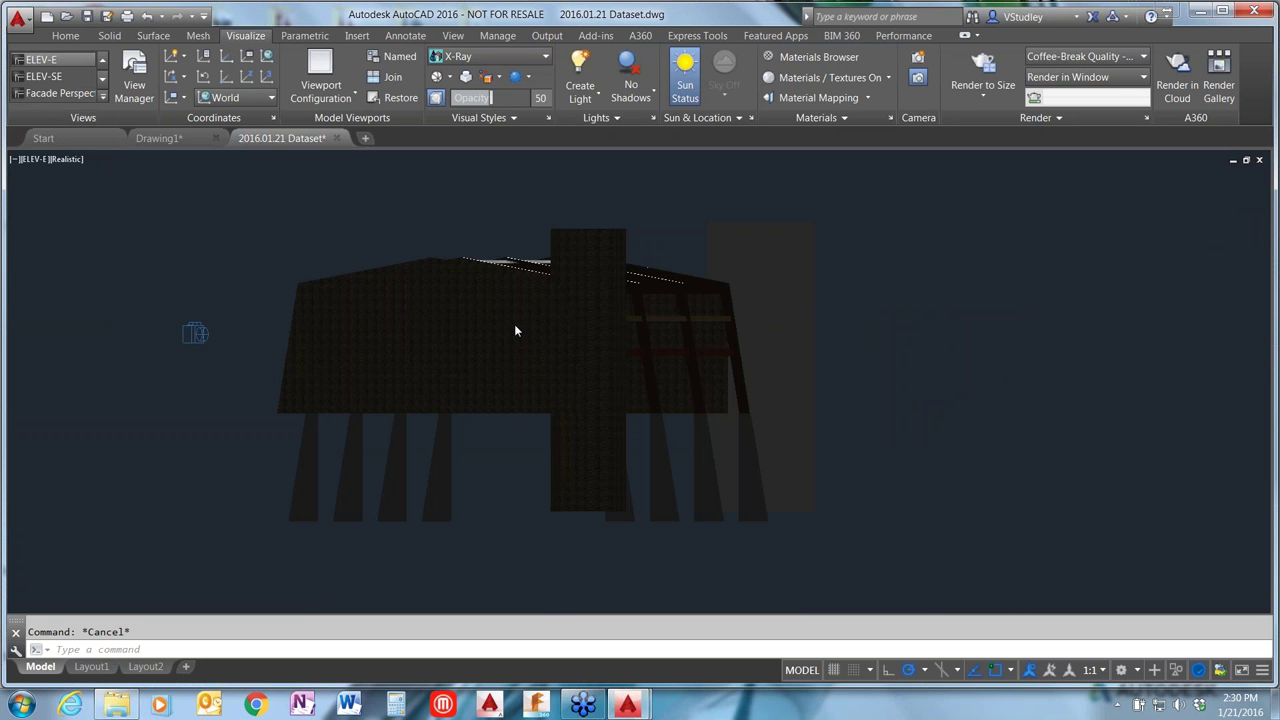
click(44, 76)
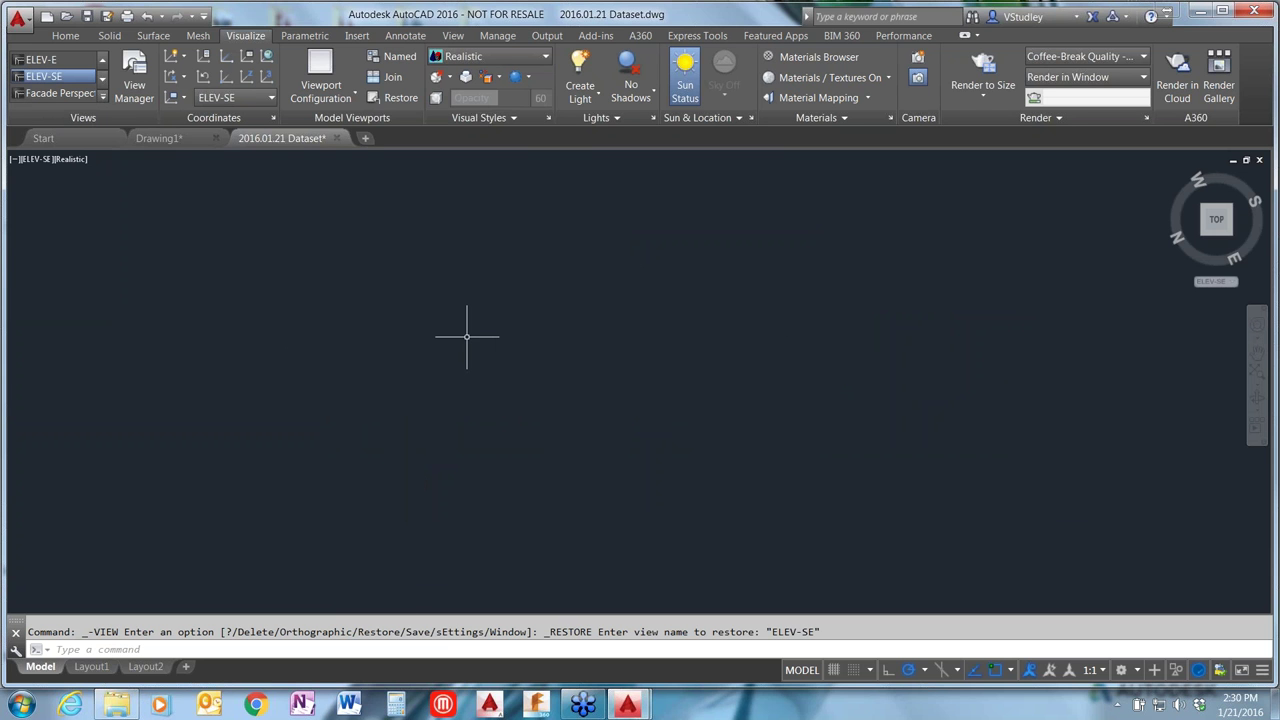
click(102, 94)
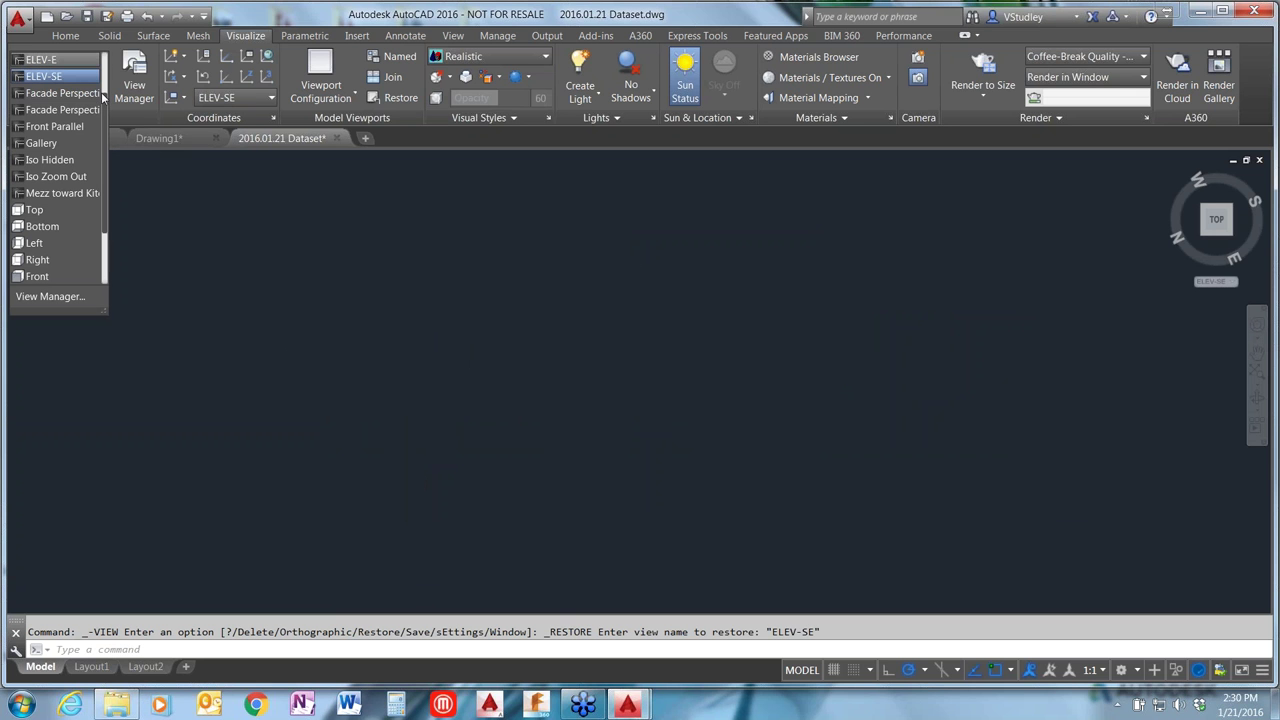
click(77, 94)
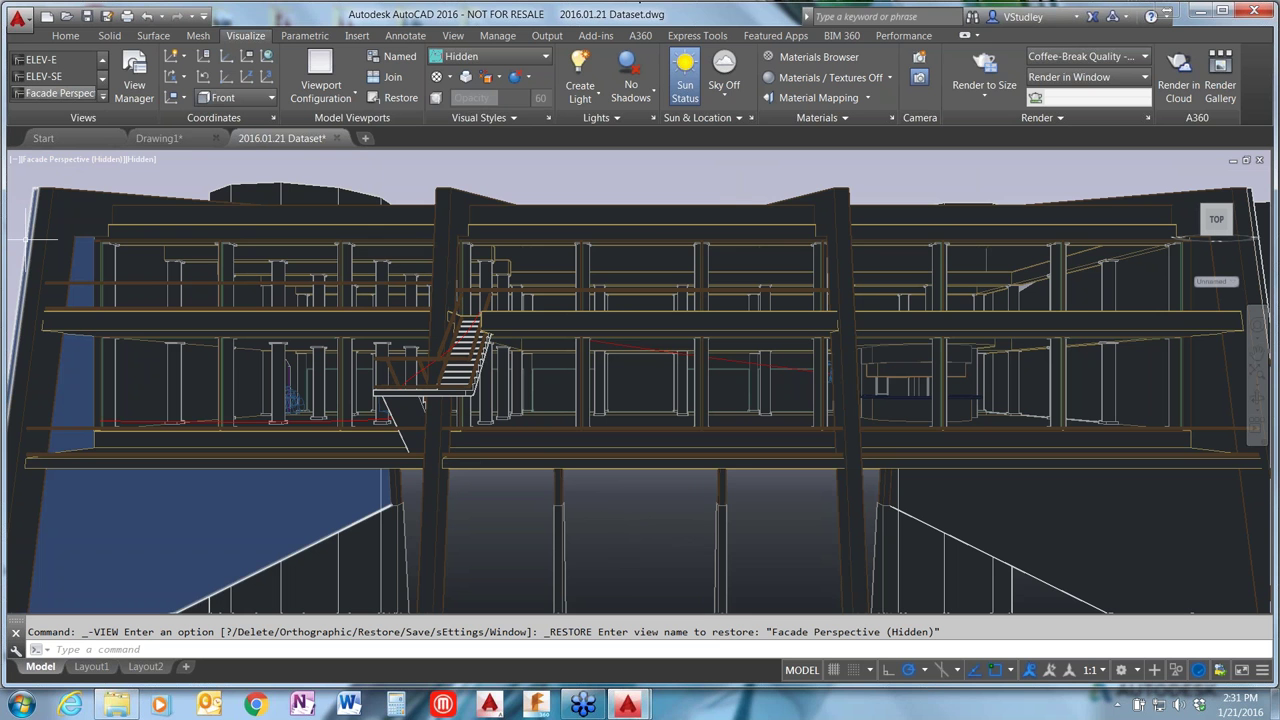
click(104, 100)
click(77, 118)
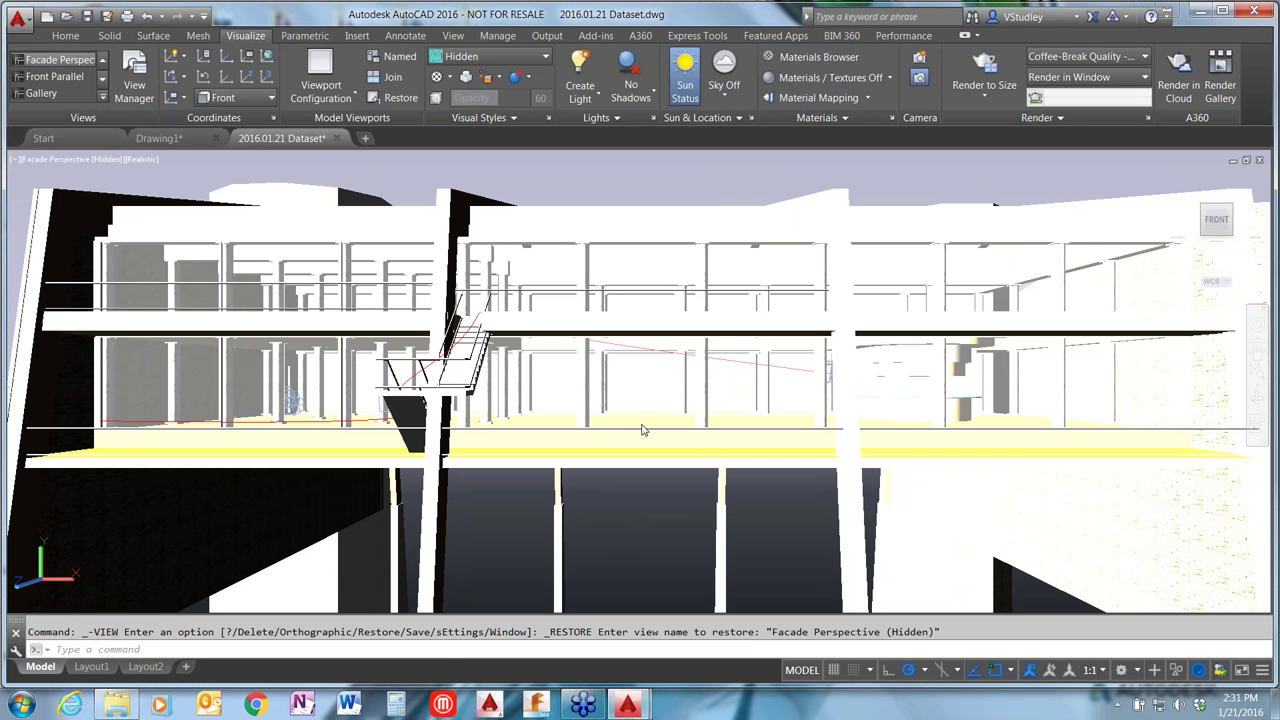
click(680, 90)
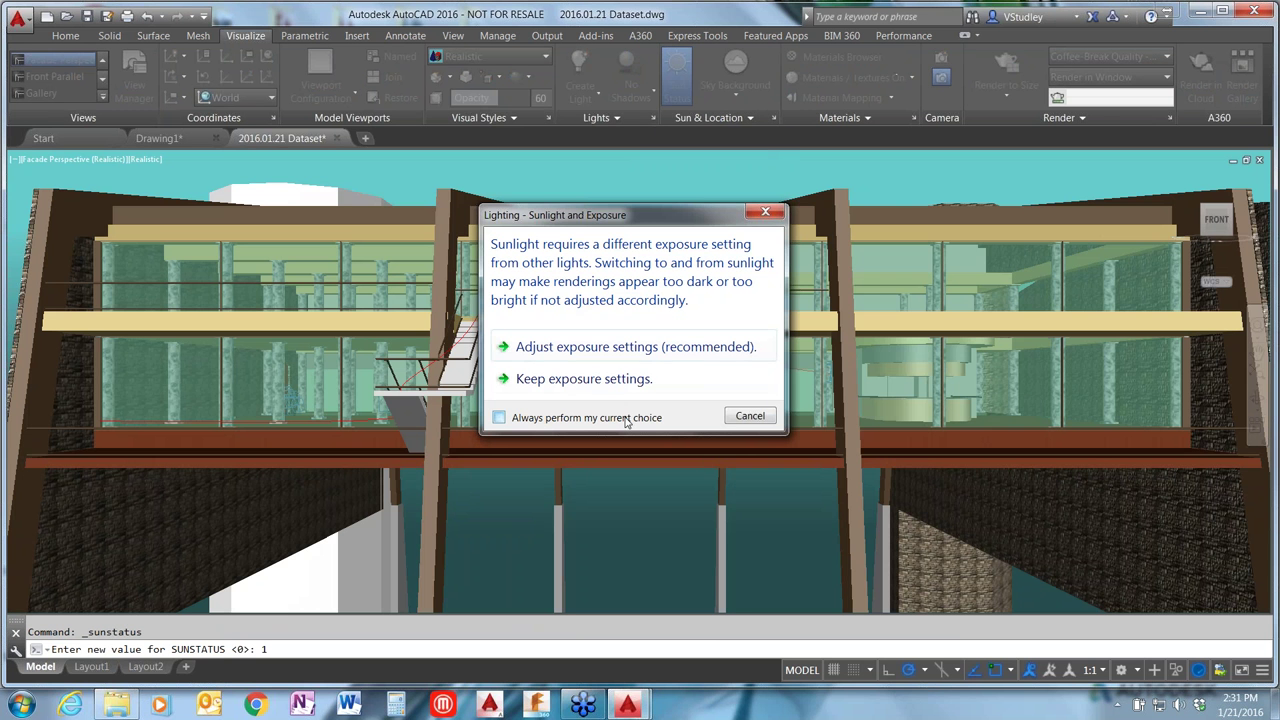
click(500, 418)
click(600, 380)
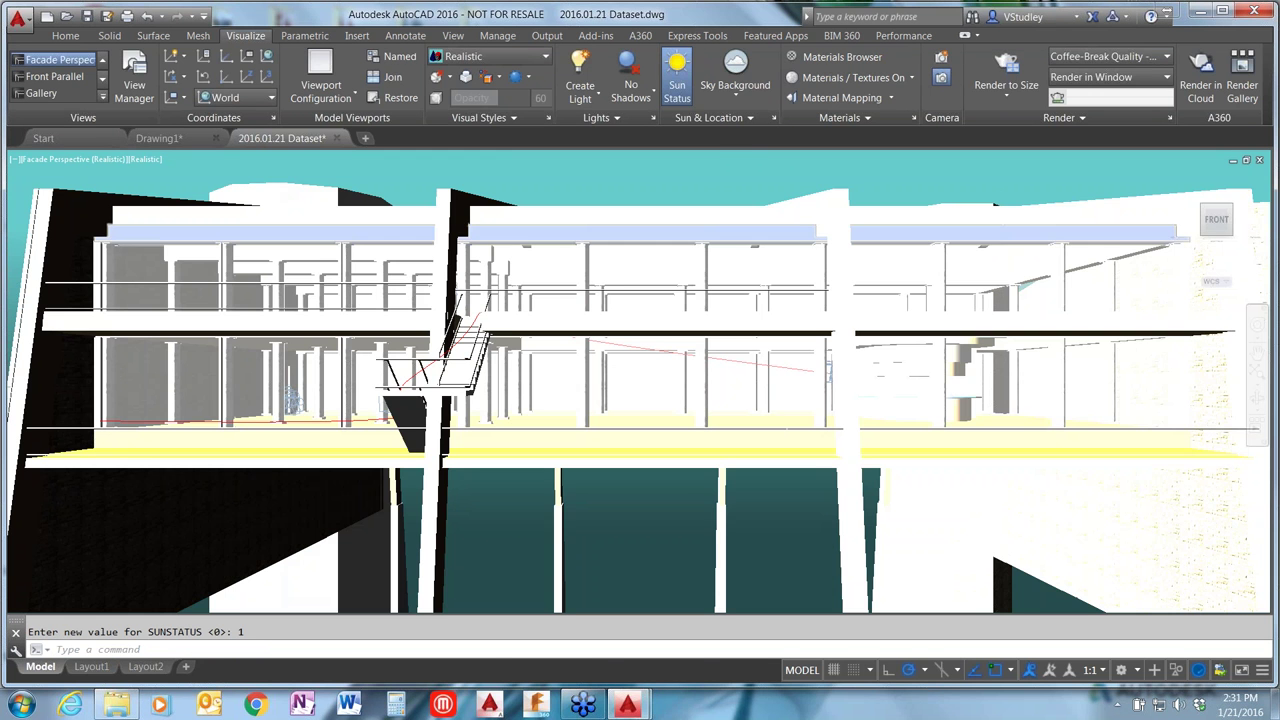
click(677, 80)
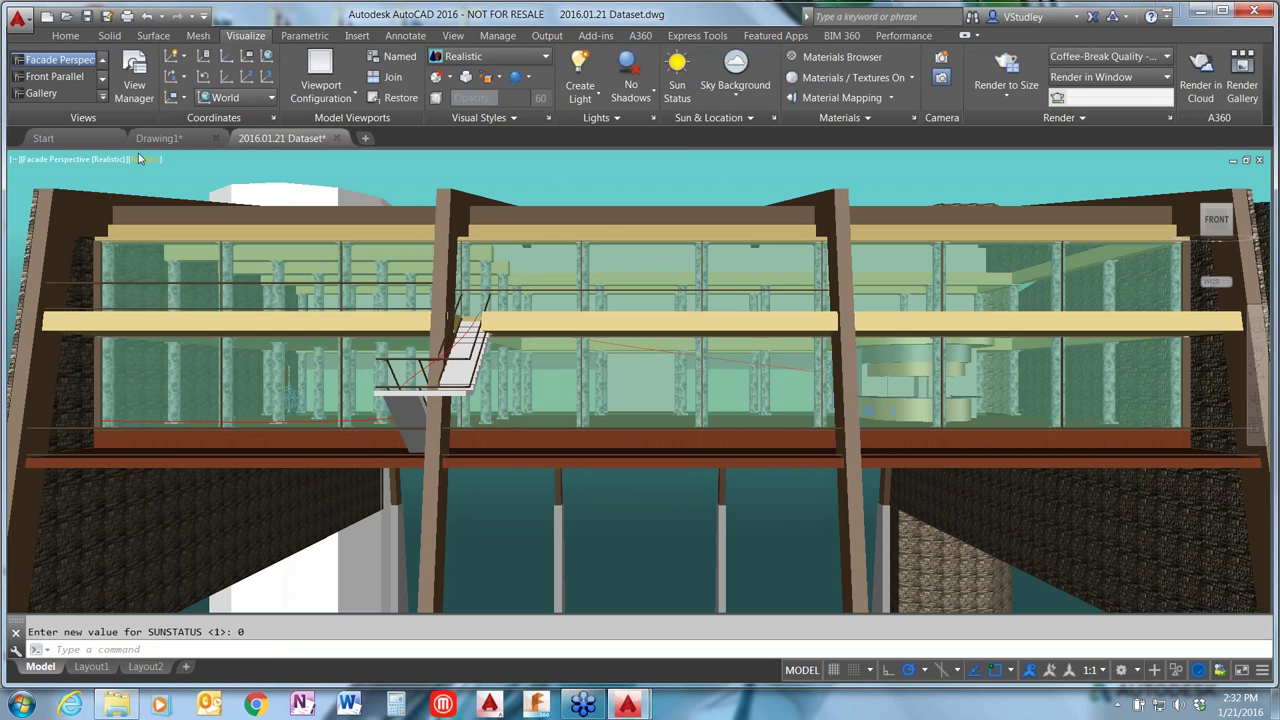
click(102, 97)
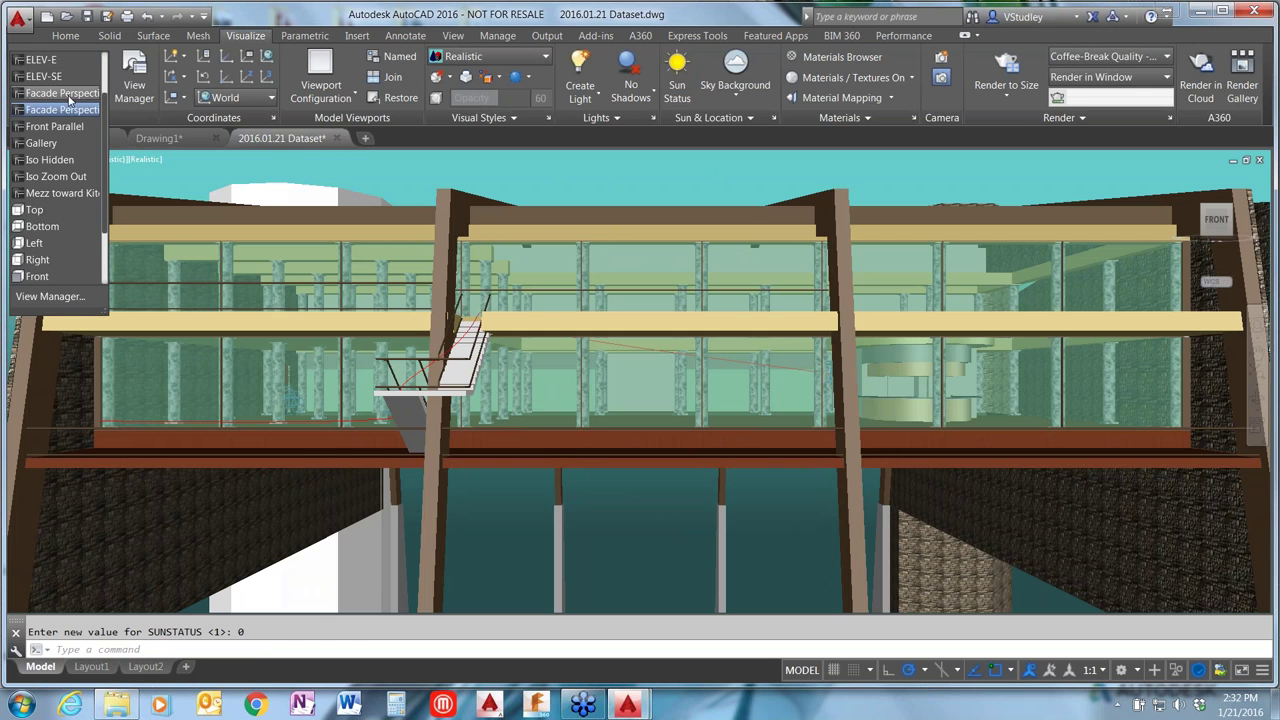
click(60, 93)
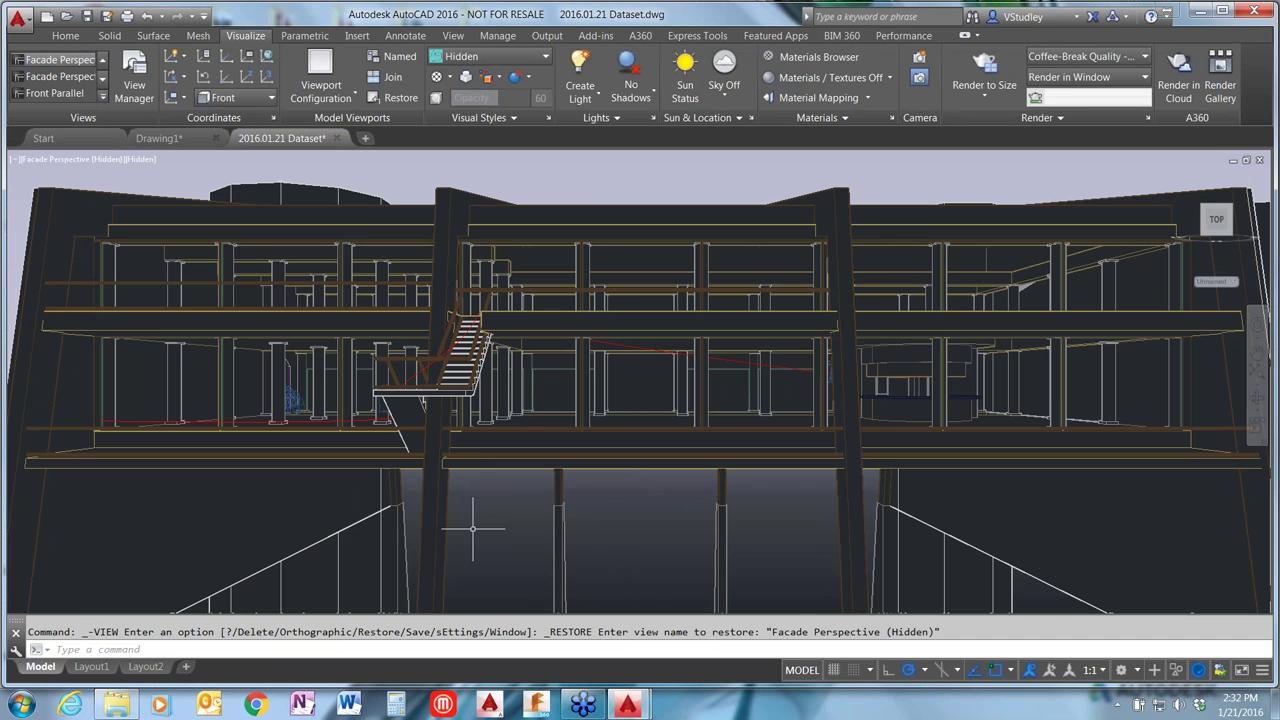
Step: Select the facade camera to open its Camera Preview and reposition the preview window
key(Escape)
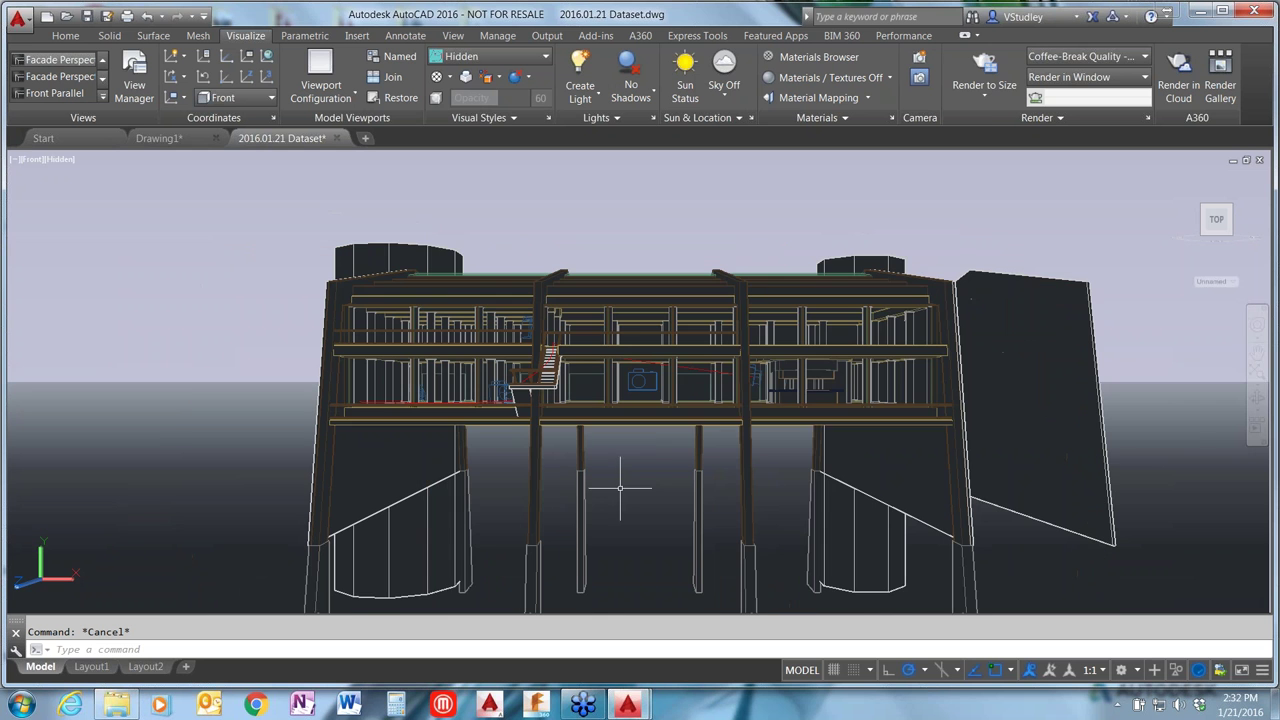
shift+middle_drag(946, 313, 440, 515)
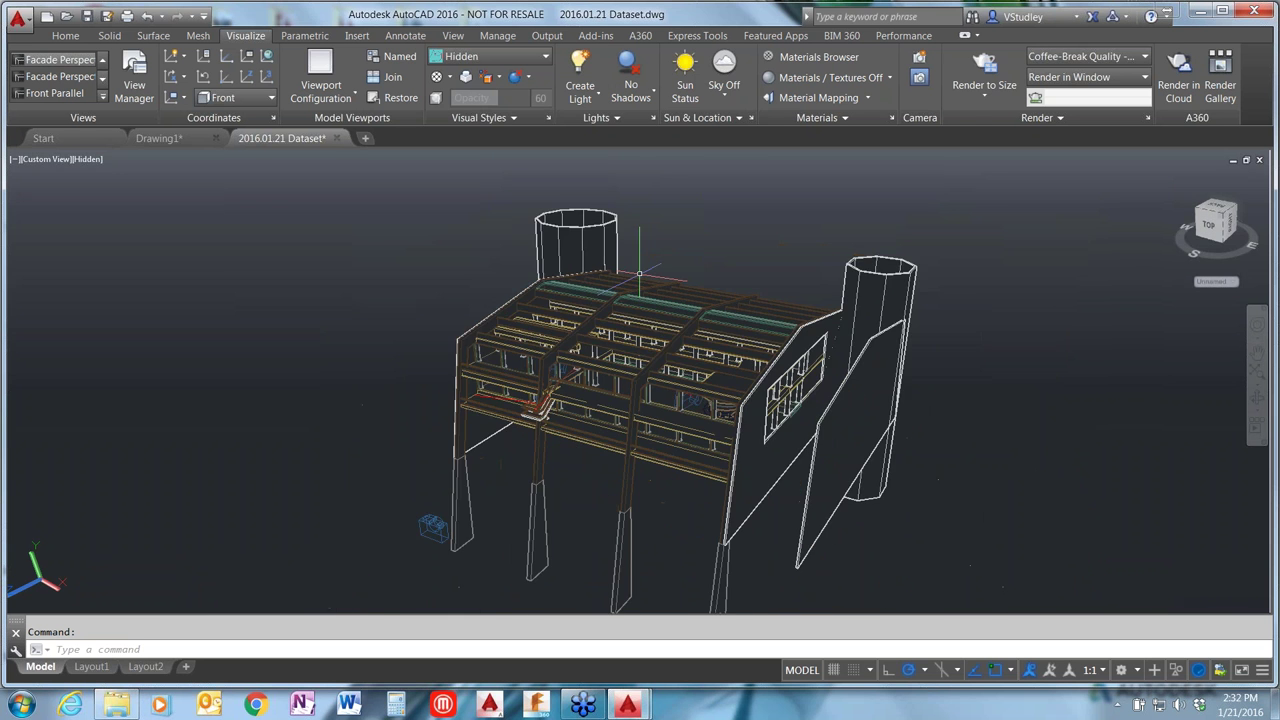
click(433, 522)
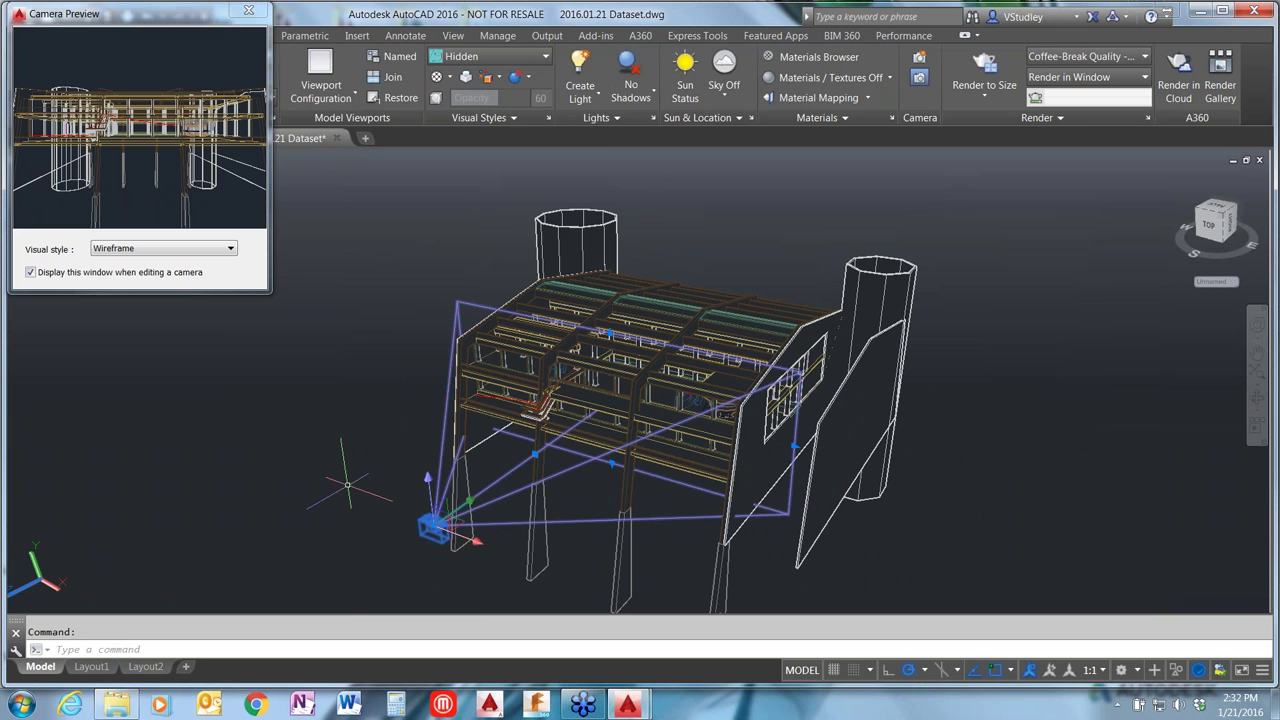
drag(141, 13, 193, 213)
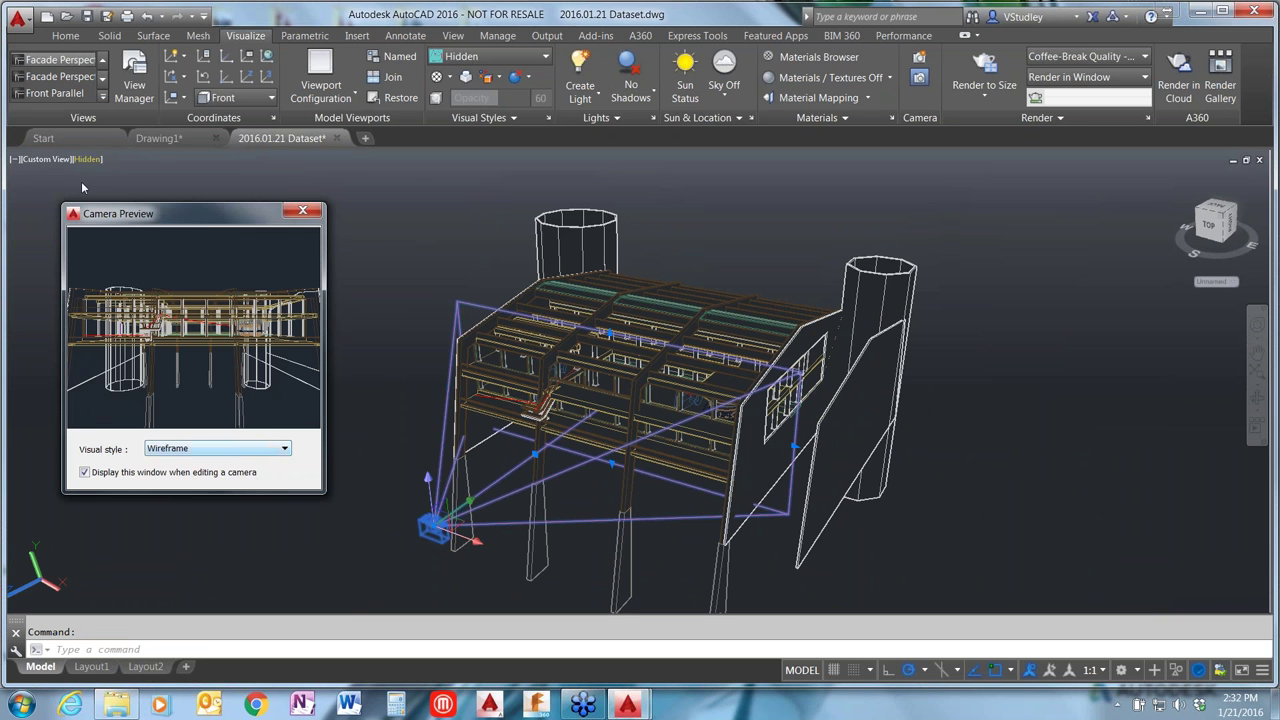
drag(139, 215, 212, 143)
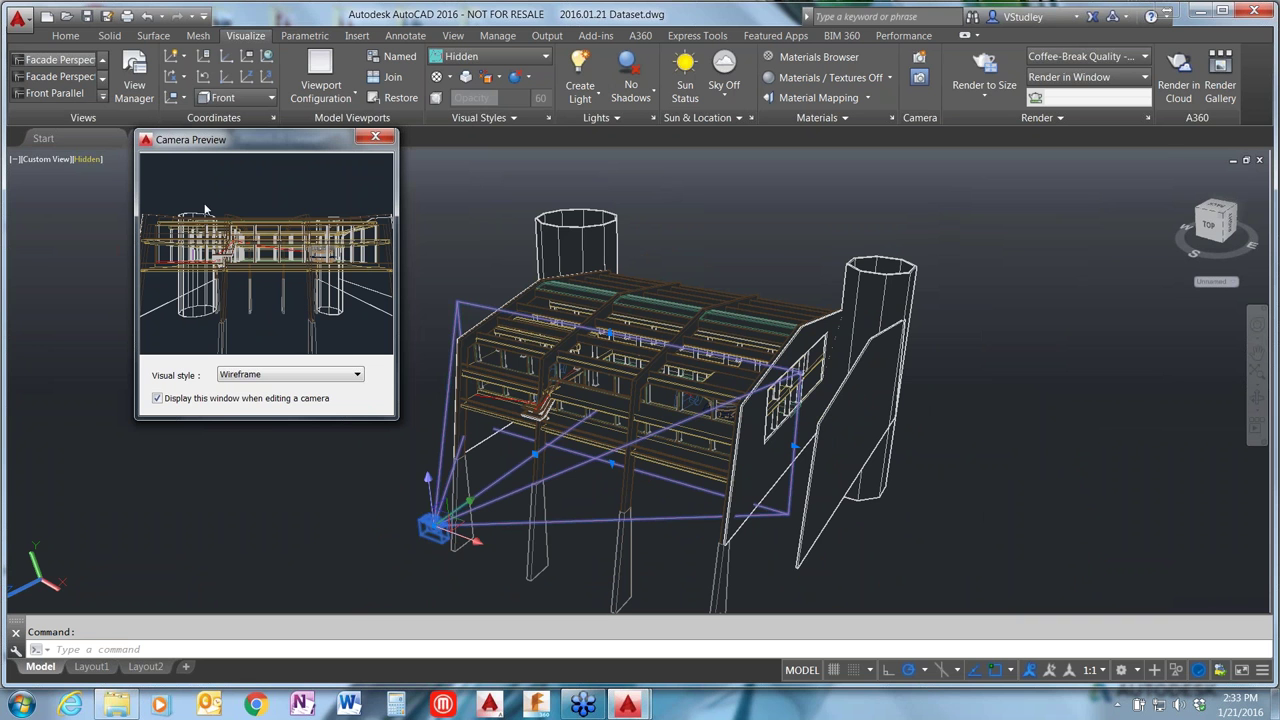
Step: Set the Camera Preview visual style to Hidden after trying Sketchy and X-Ray
click(358, 374)
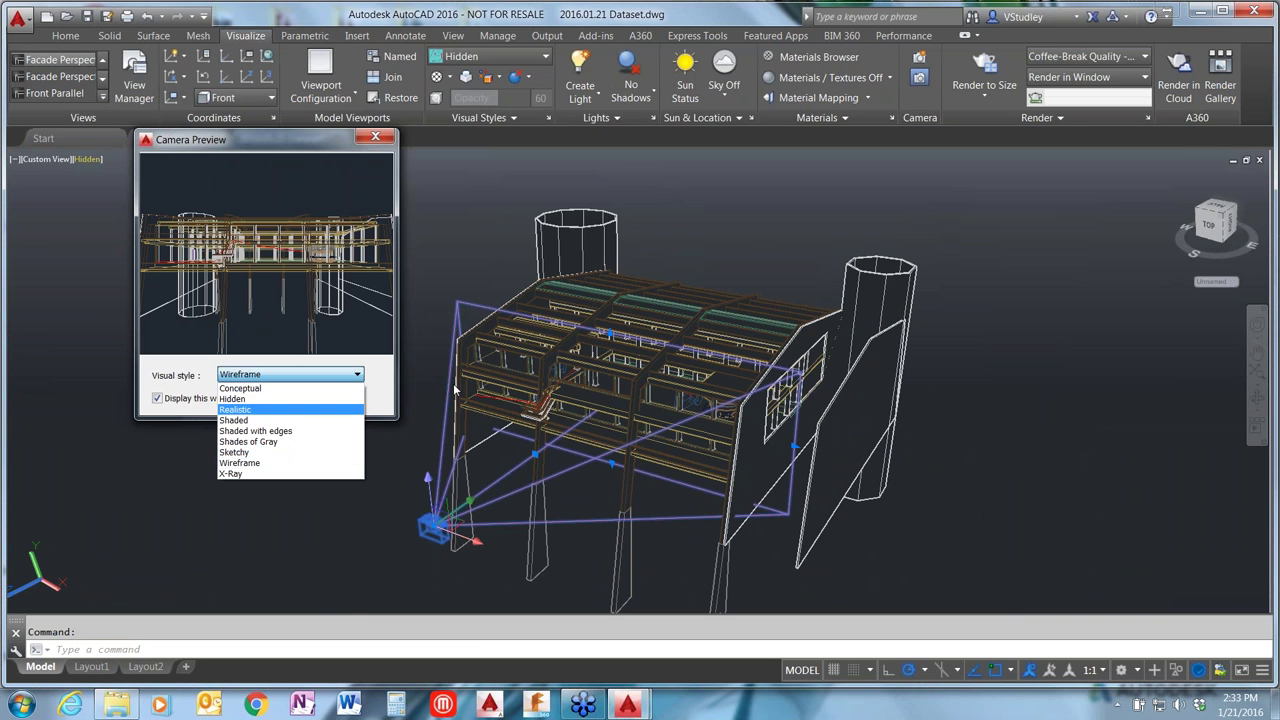
click(259, 454)
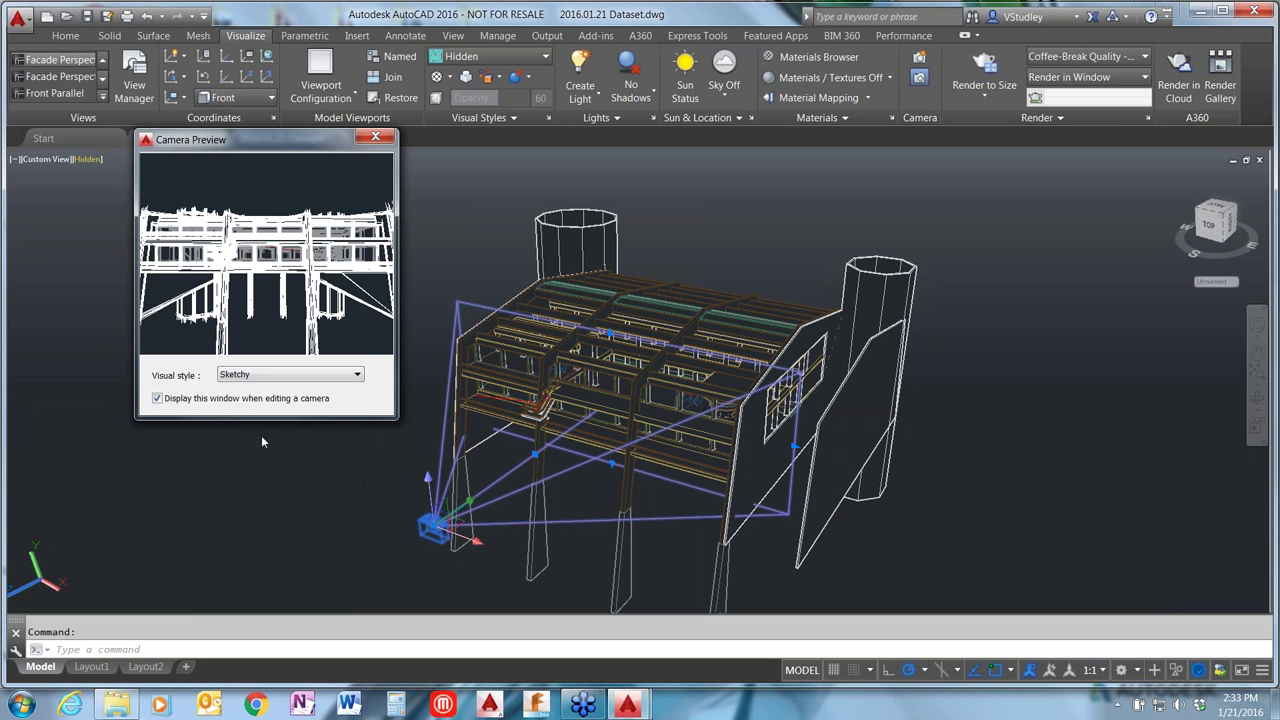
click(310, 376)
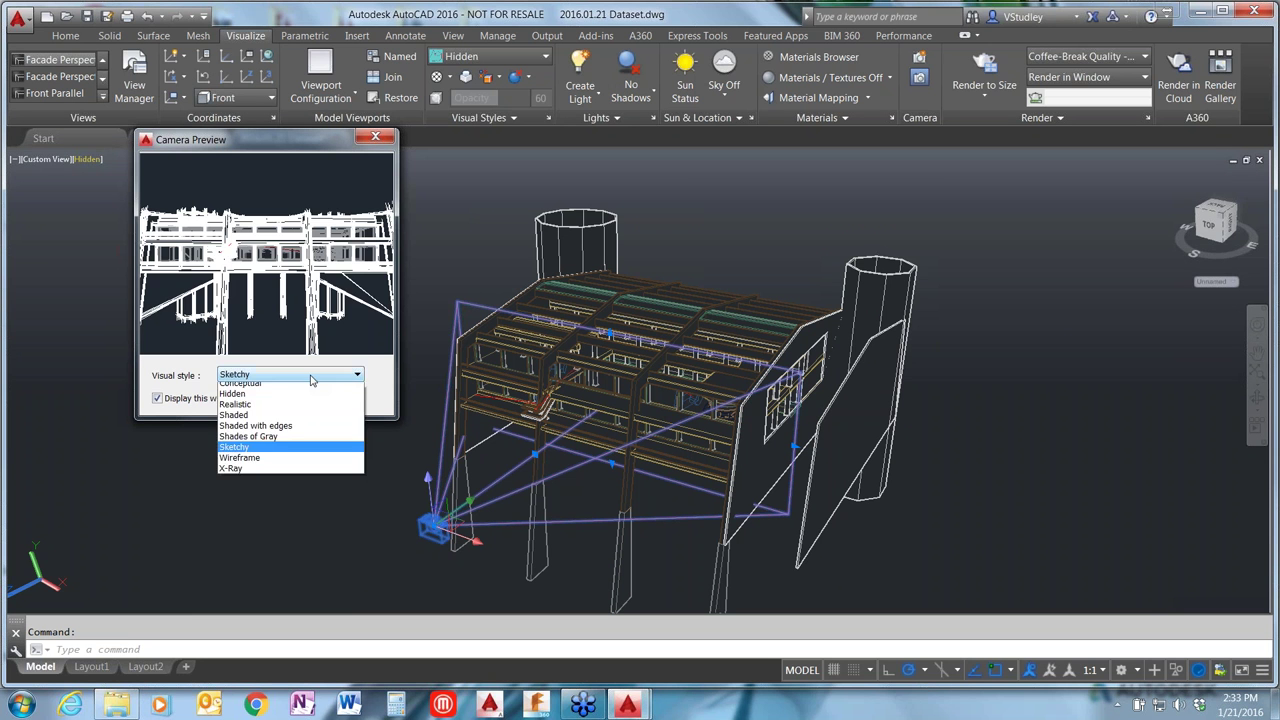
click(277, 474)
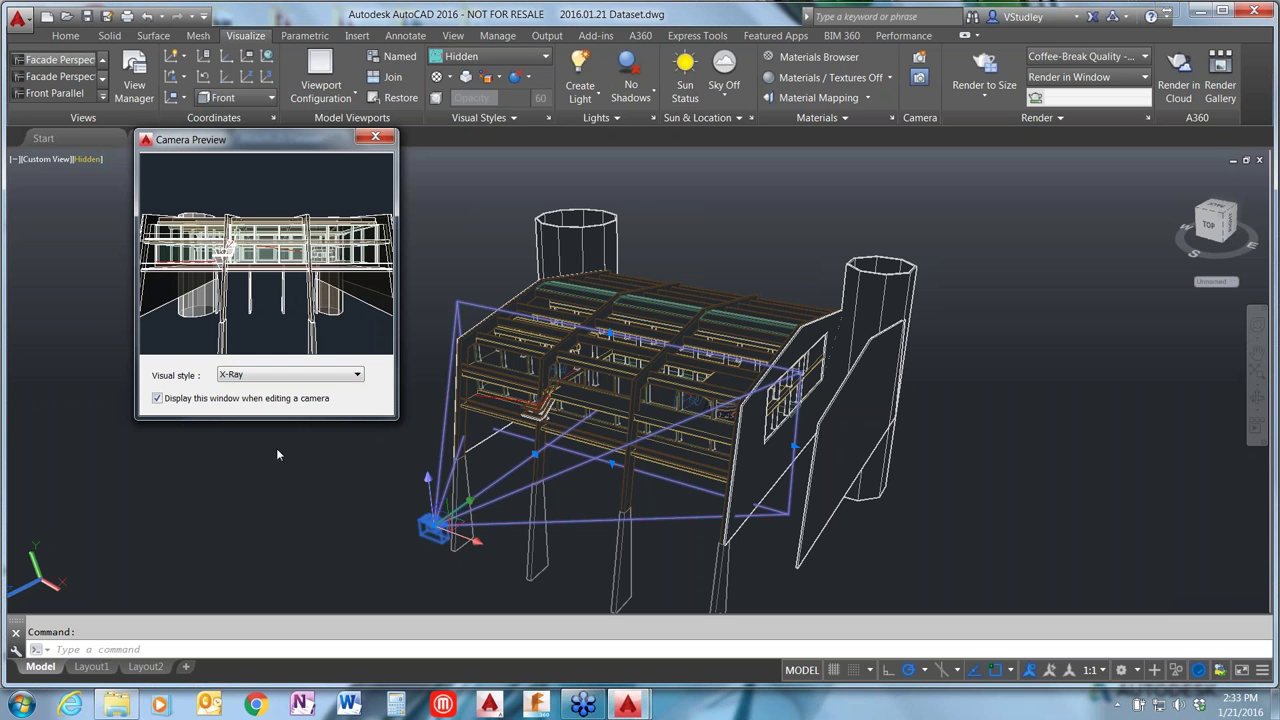
click(343, 374)
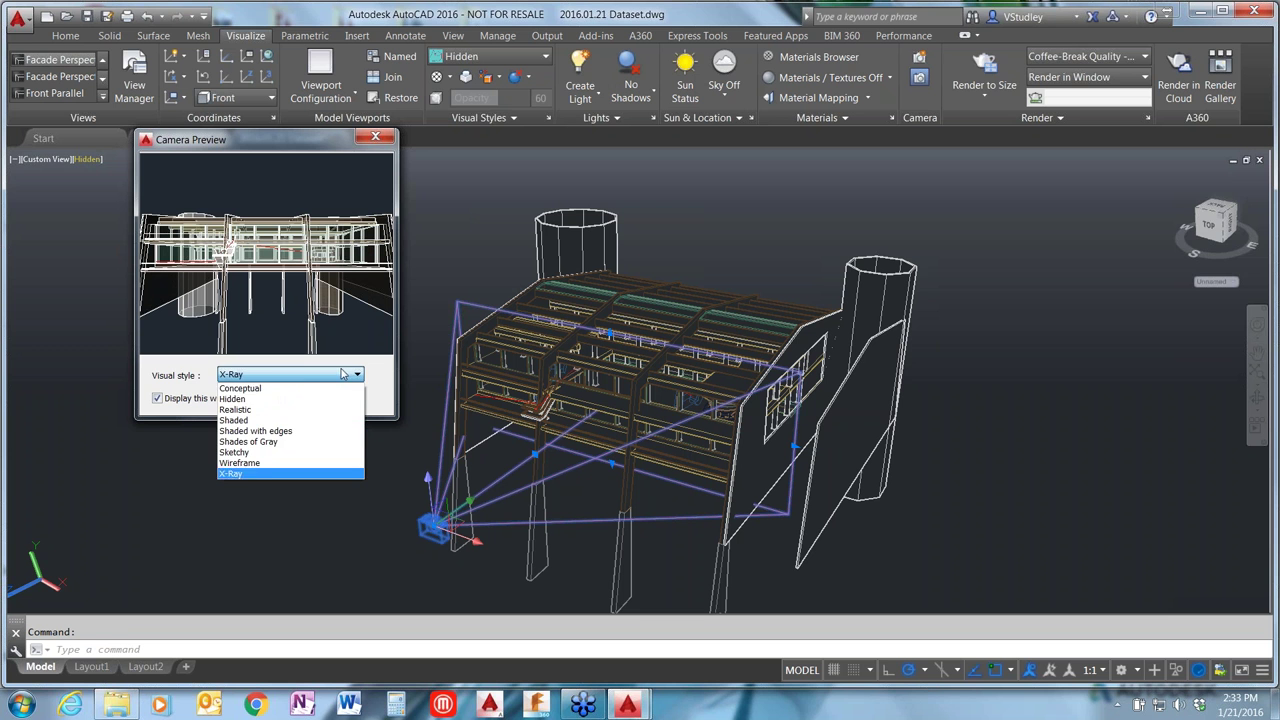
click(260, 399)
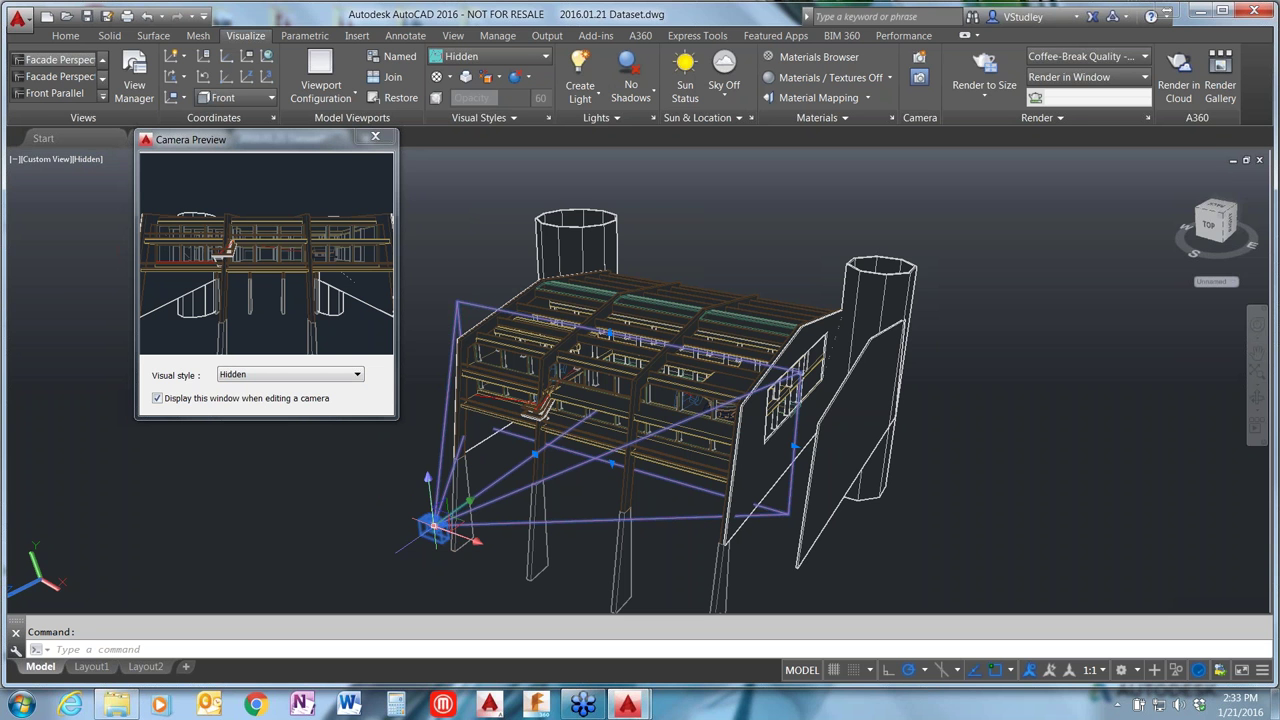
Step: Zoom, pan and orbit the model in close around the facade camera
scroll(434, 545, up, 2)
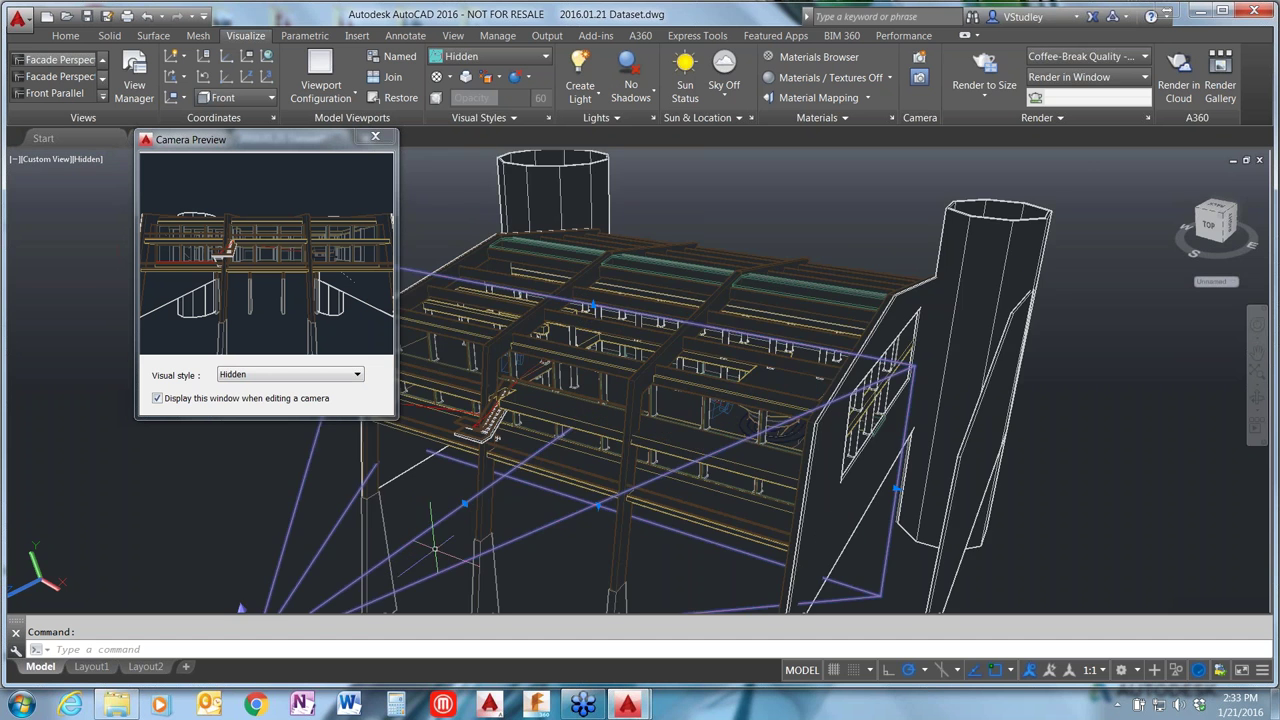
scroll(435, 548, up, 3)
middle_drag(435, 548, 618, 333)
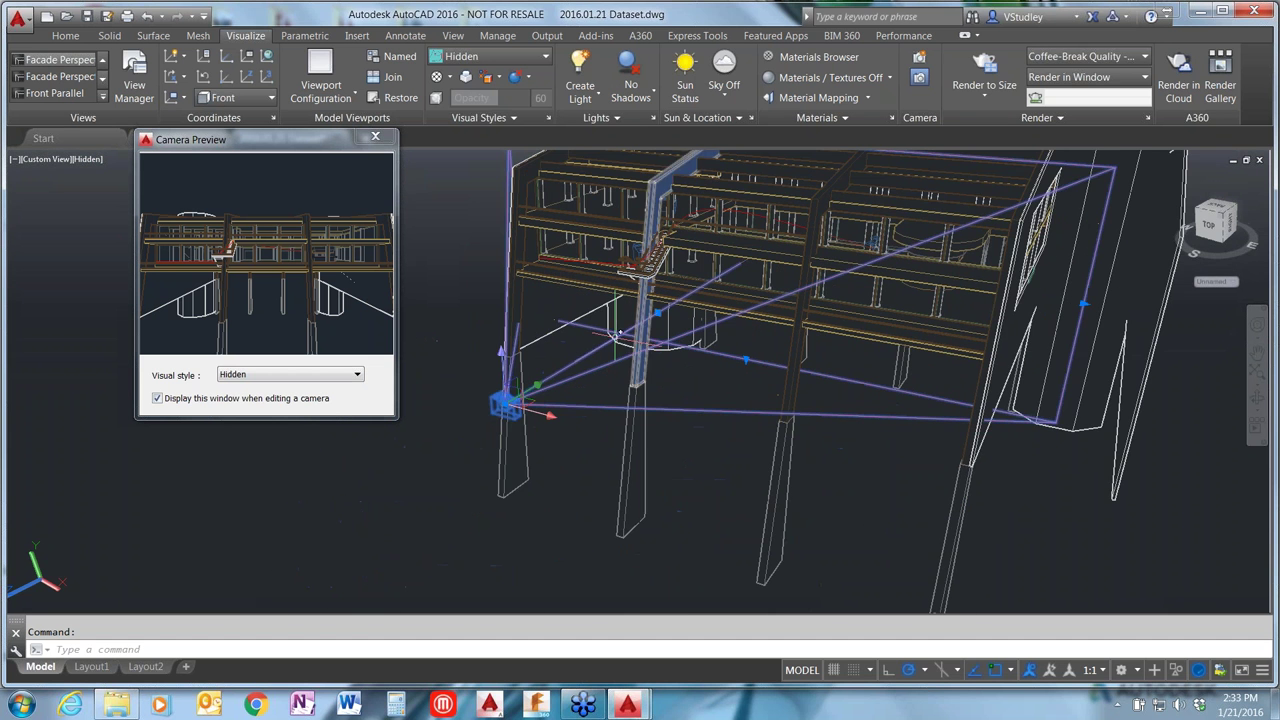
scroll(618, 333, up, 3)
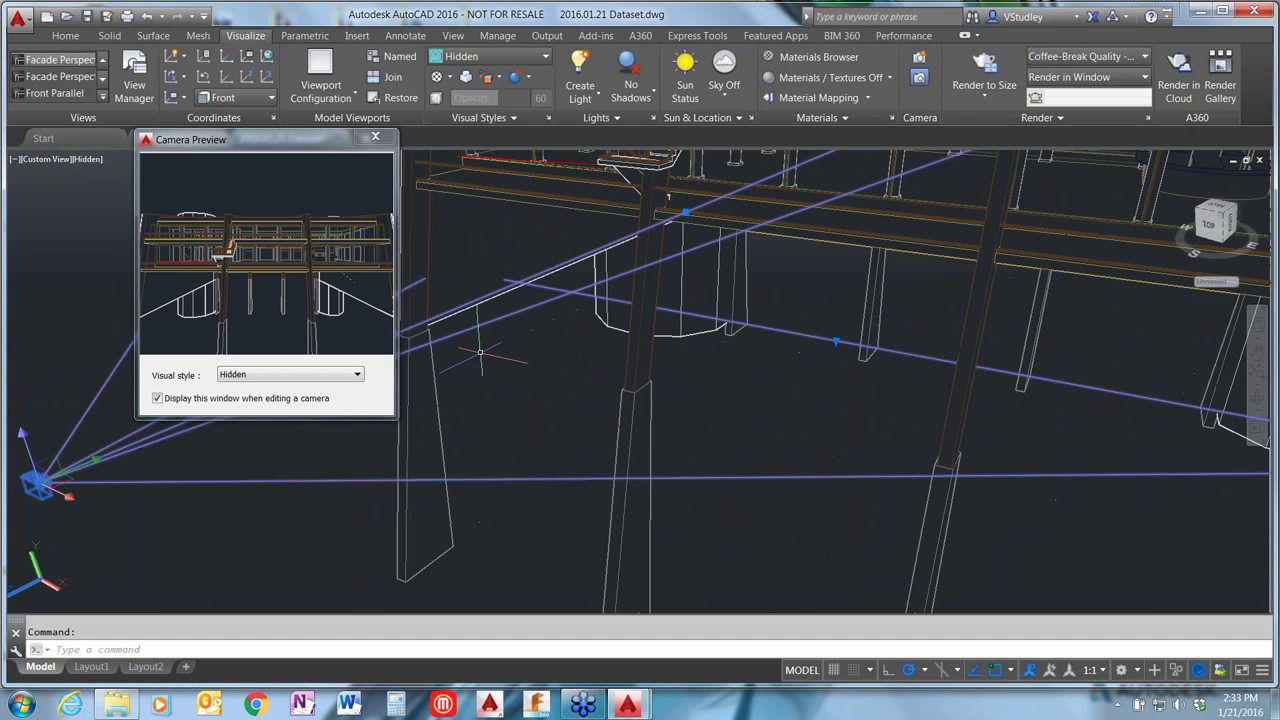
key(Escape)
shift+middle_drag(485, 384, 588, 381)
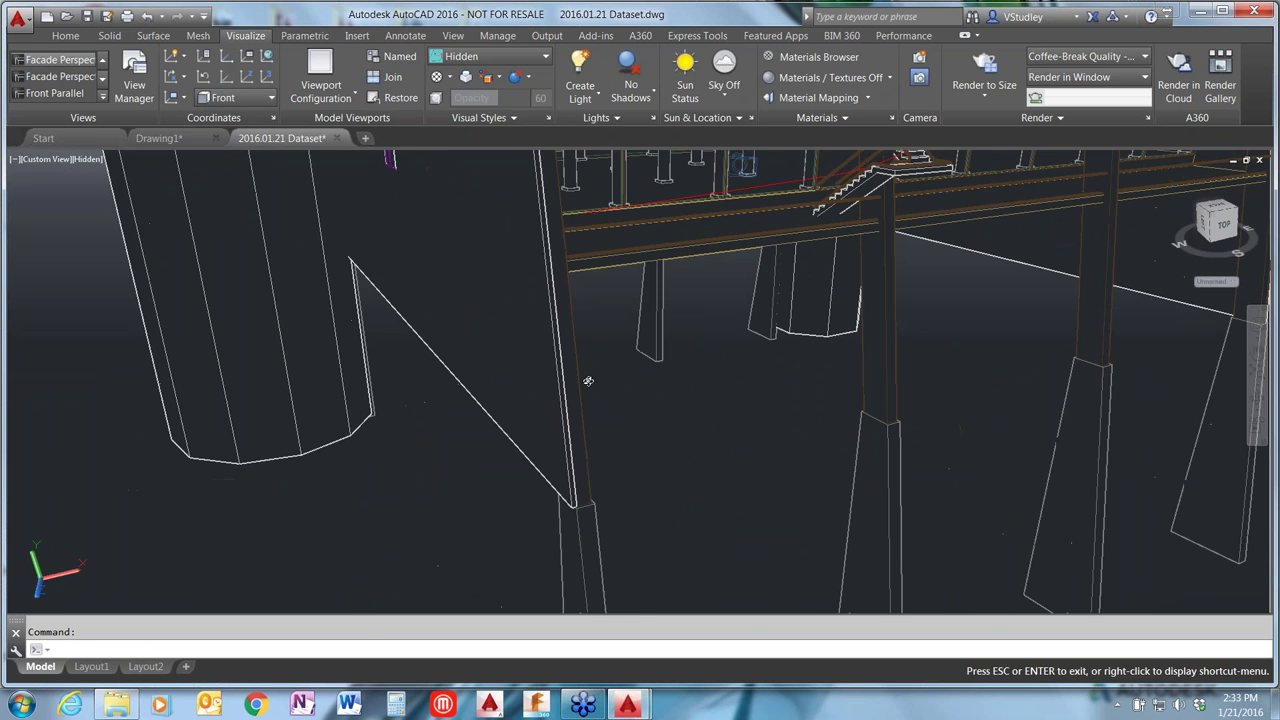
key(ctrl+z)
key(ctrl+z)
key(ctrl+z)
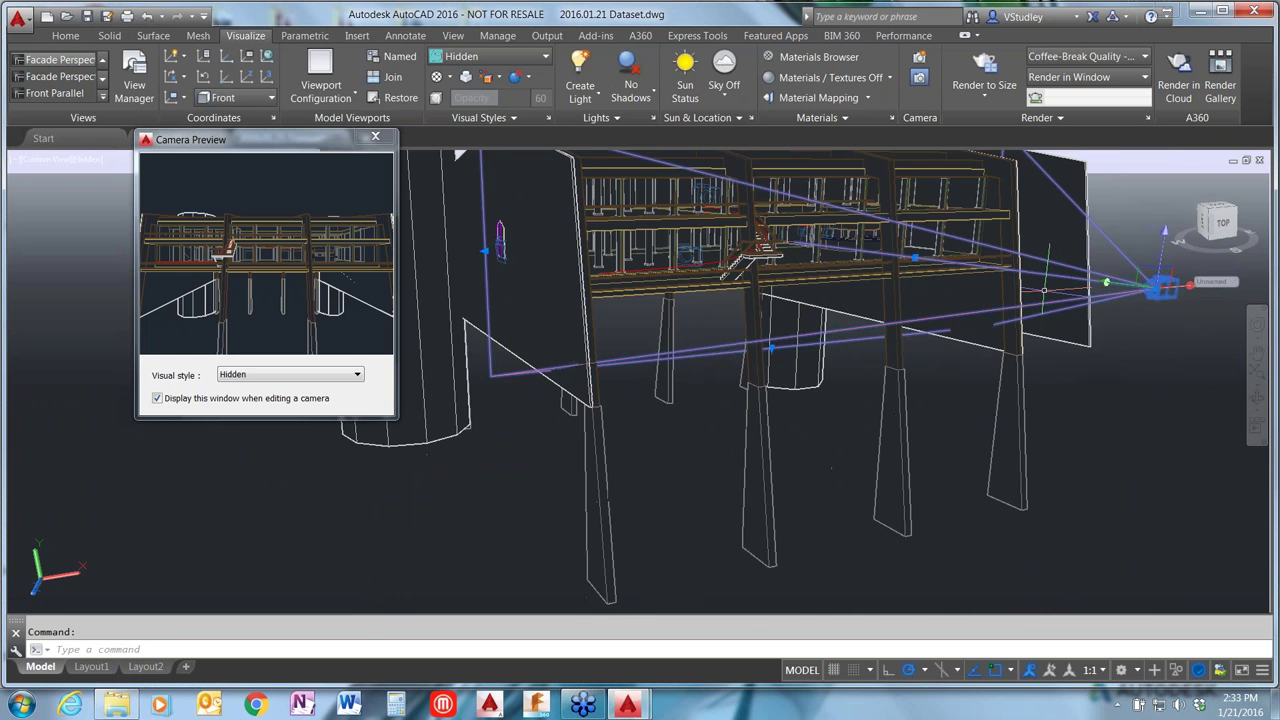
shift+middle_drag(800, 380, 826, 433)
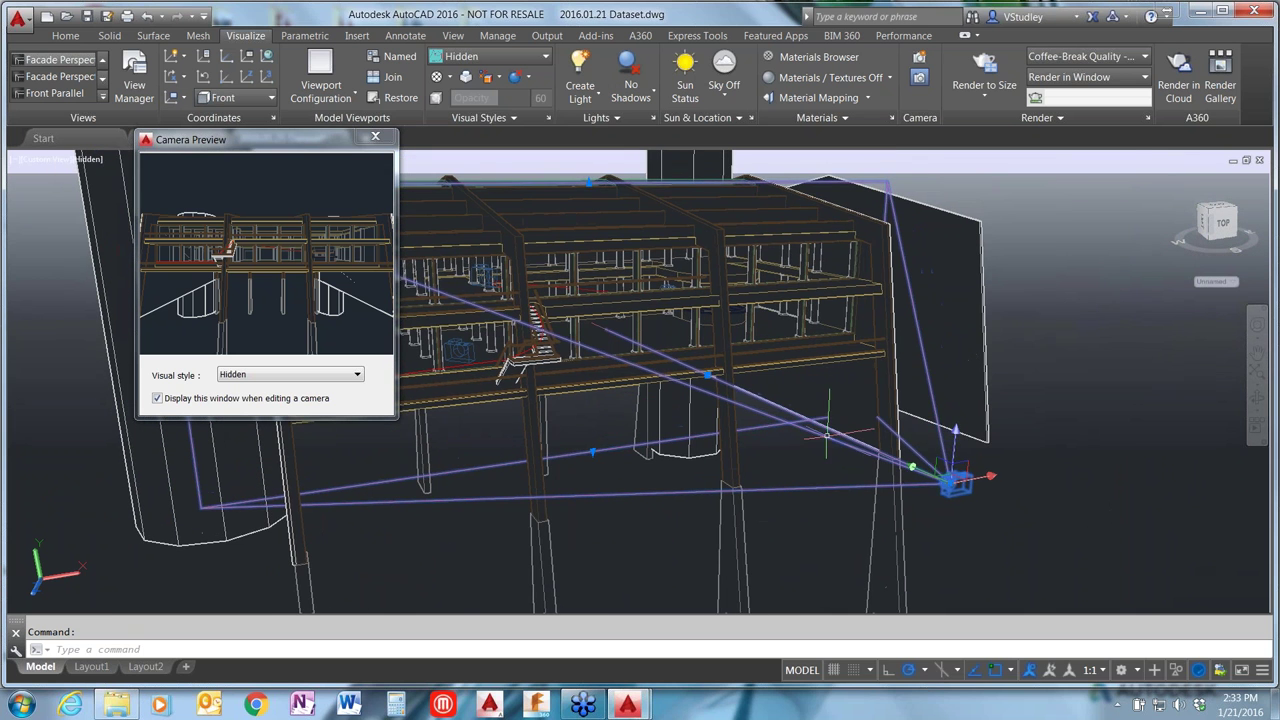
shift+middle_drag(955, 478, 730, 442)
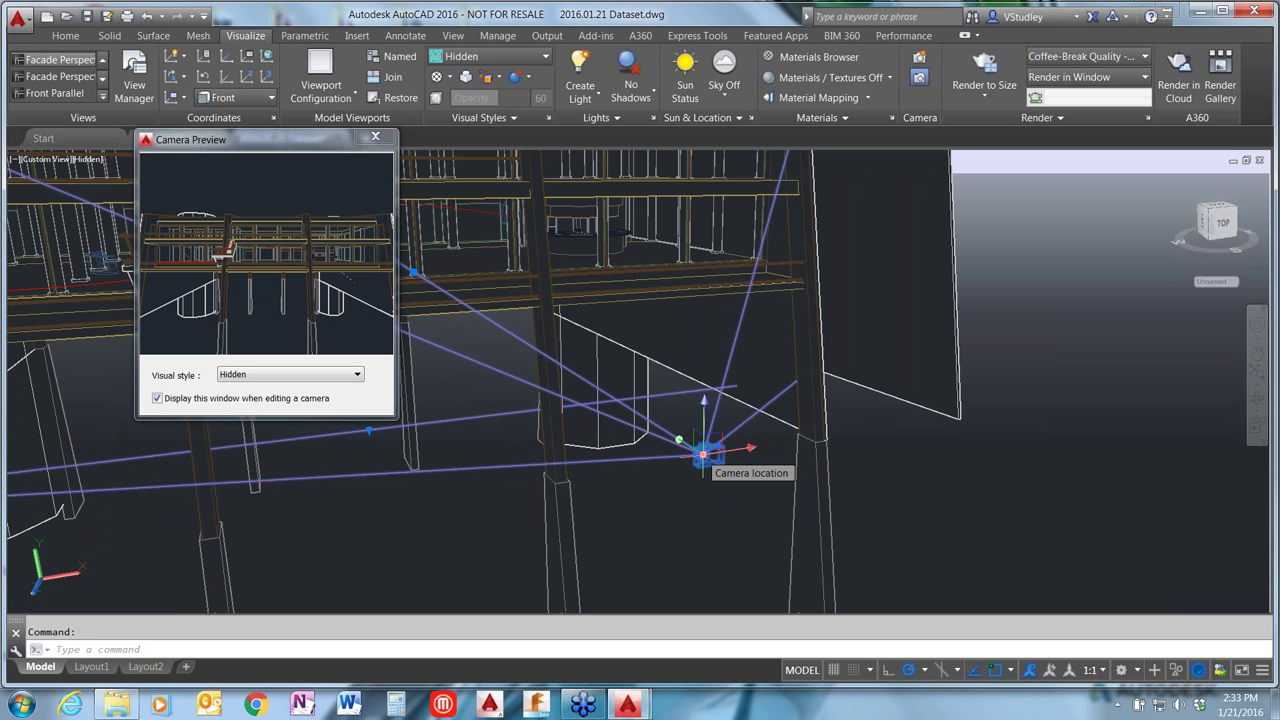
Step: Stretch the facade camera's location grip several times to a new spot among the columns
click(704, 455)
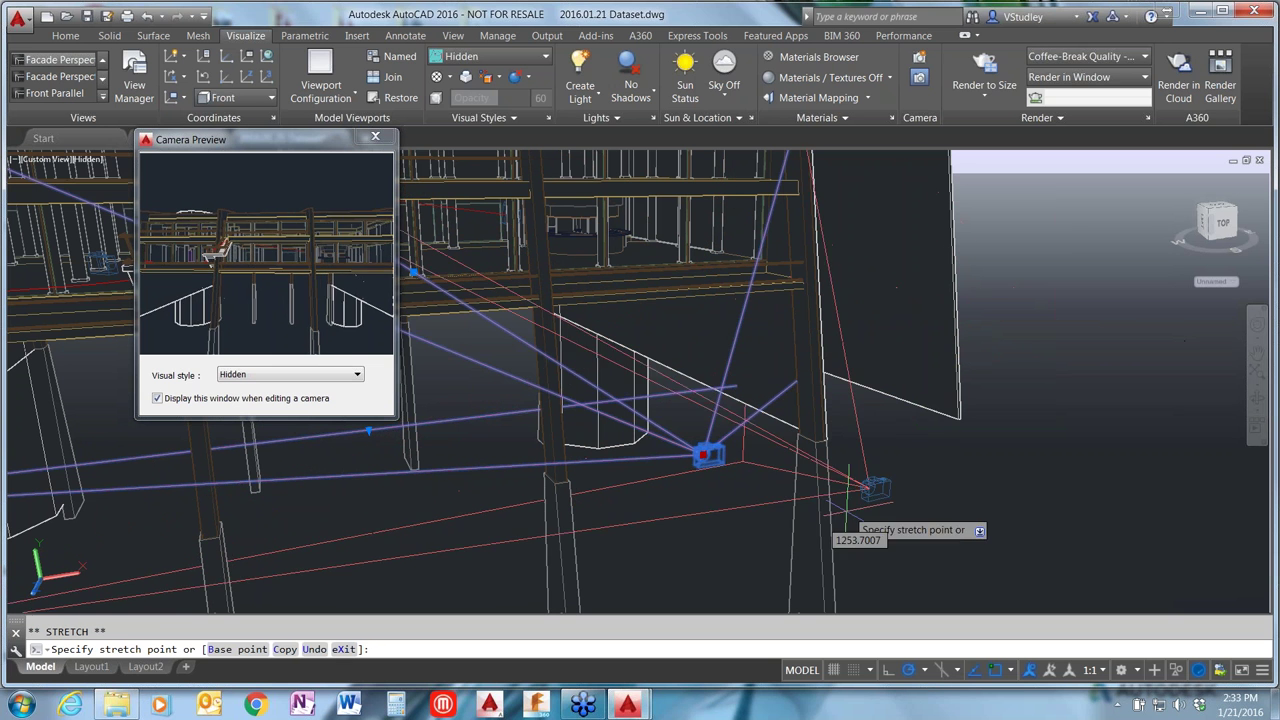
click(714, 545)
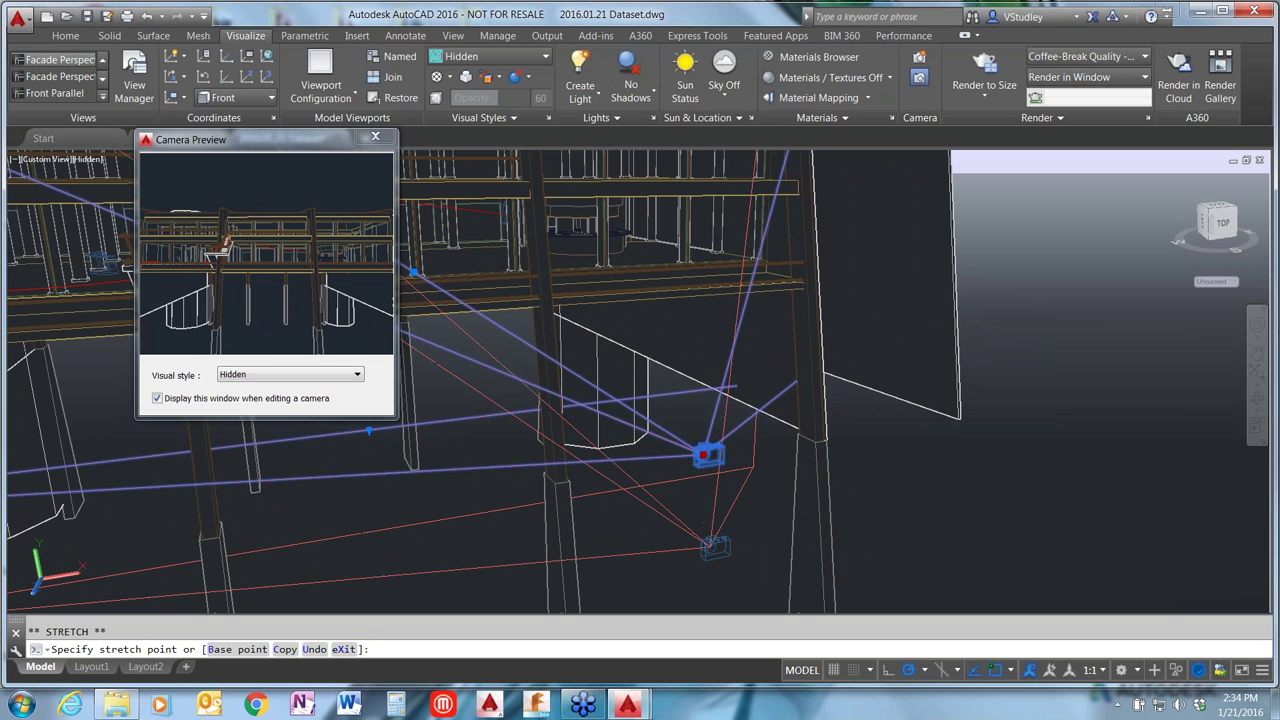
click(712, 548)
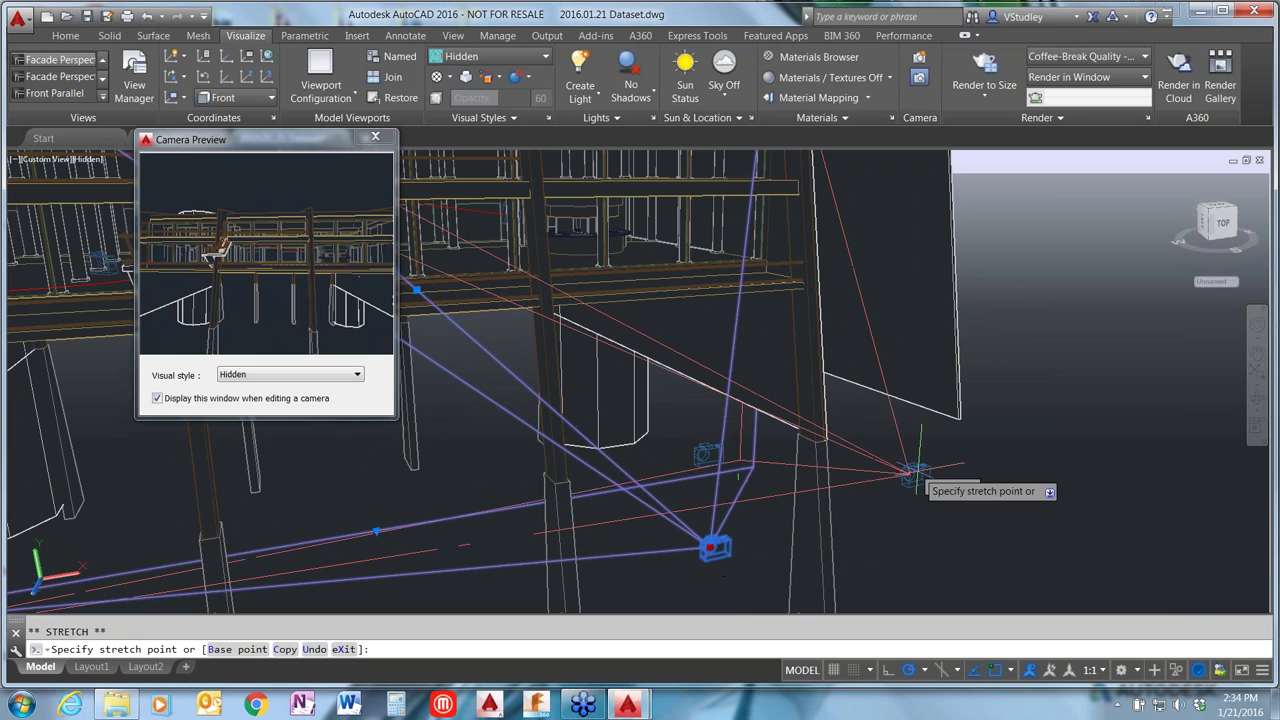
click(916, 472)
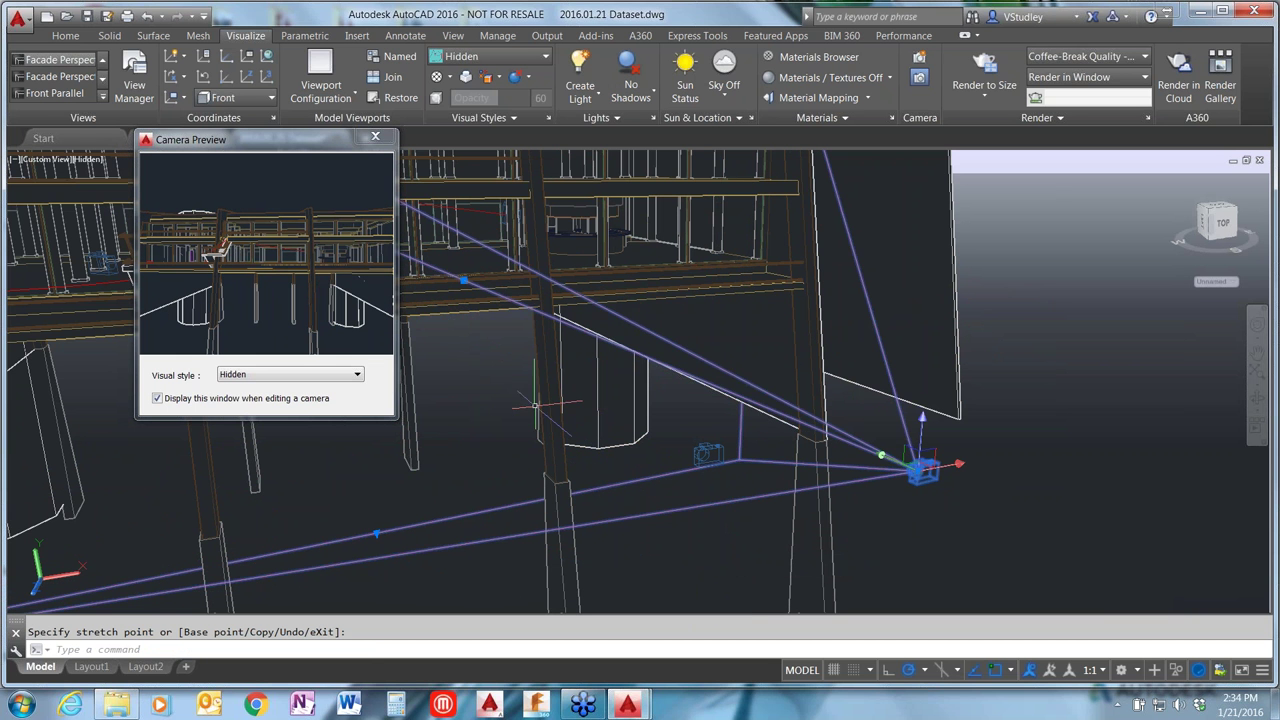
scroll(600, 400, down, 3)
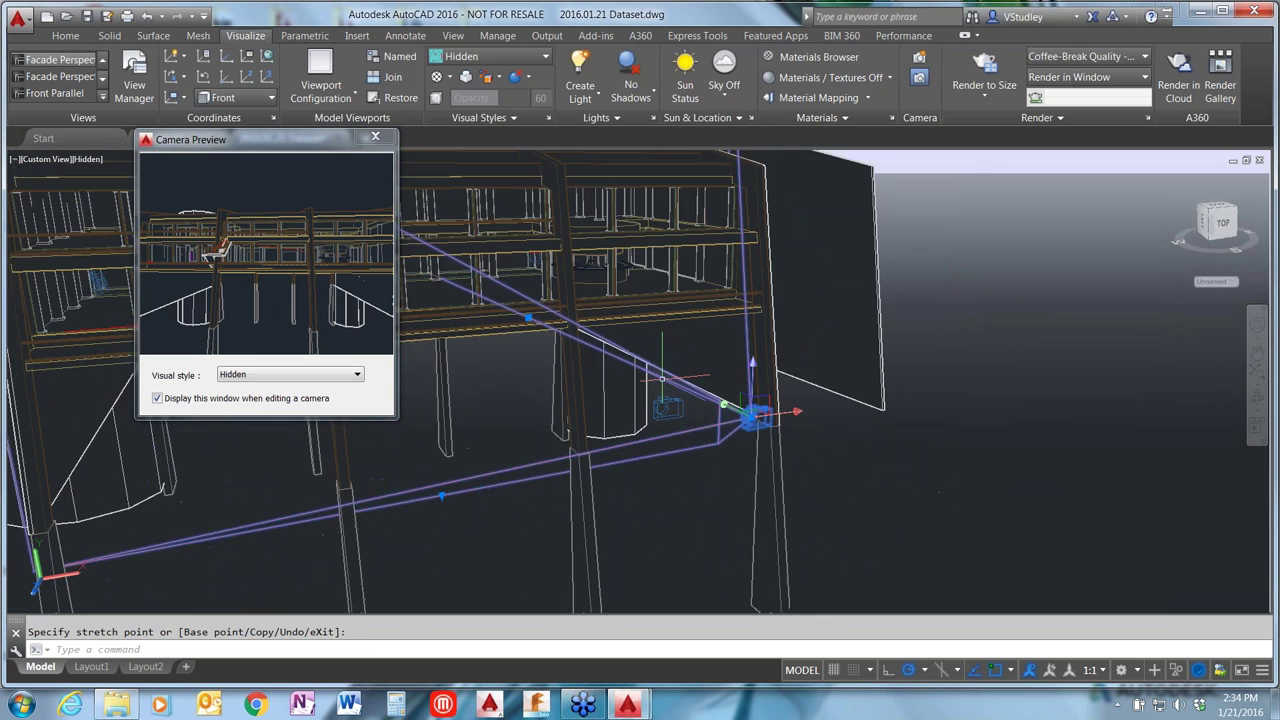
scroll(662, 378, up, 2)
scroll(824, 438, down, 1)
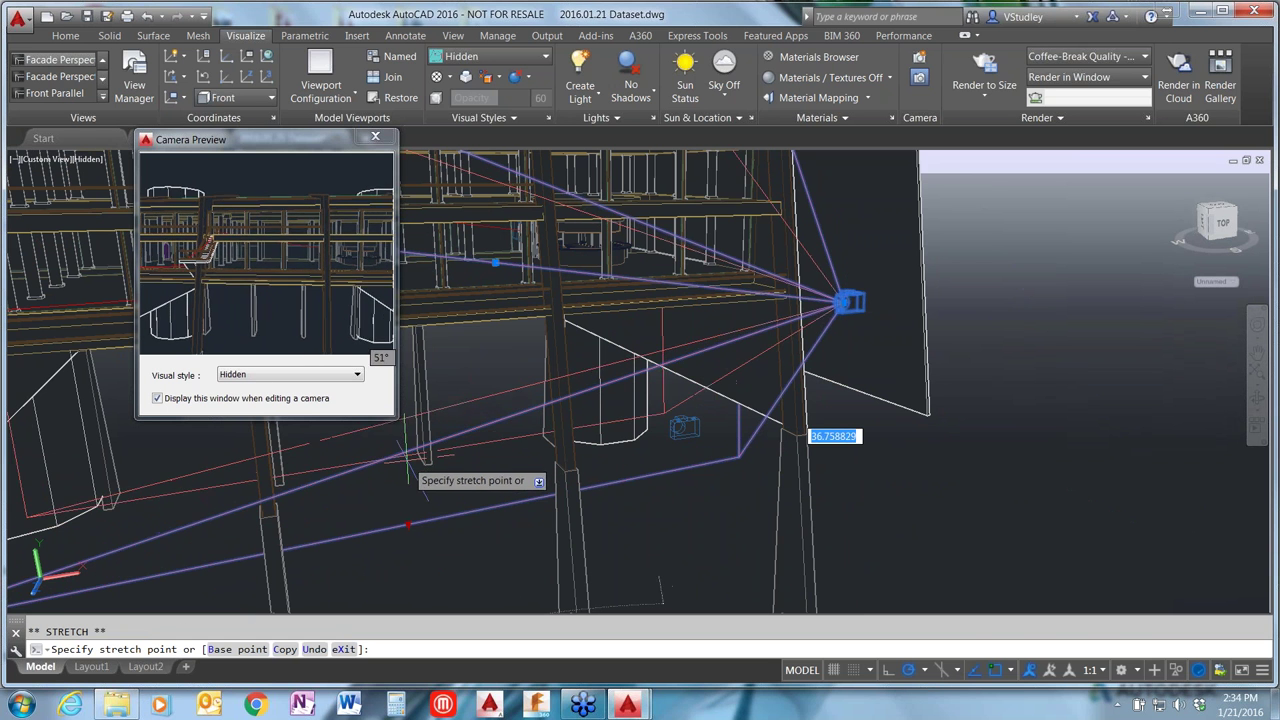
click(424, 566)
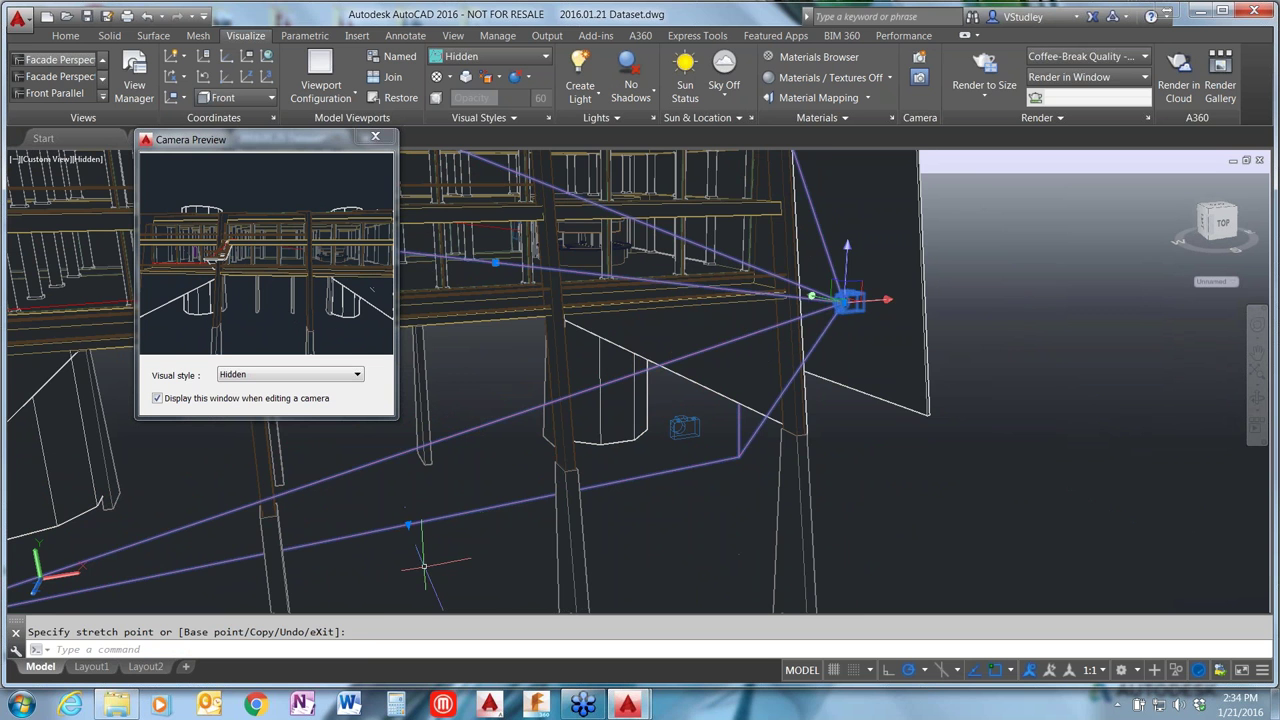
shift+middle_drag(424, 566, 540, 298)
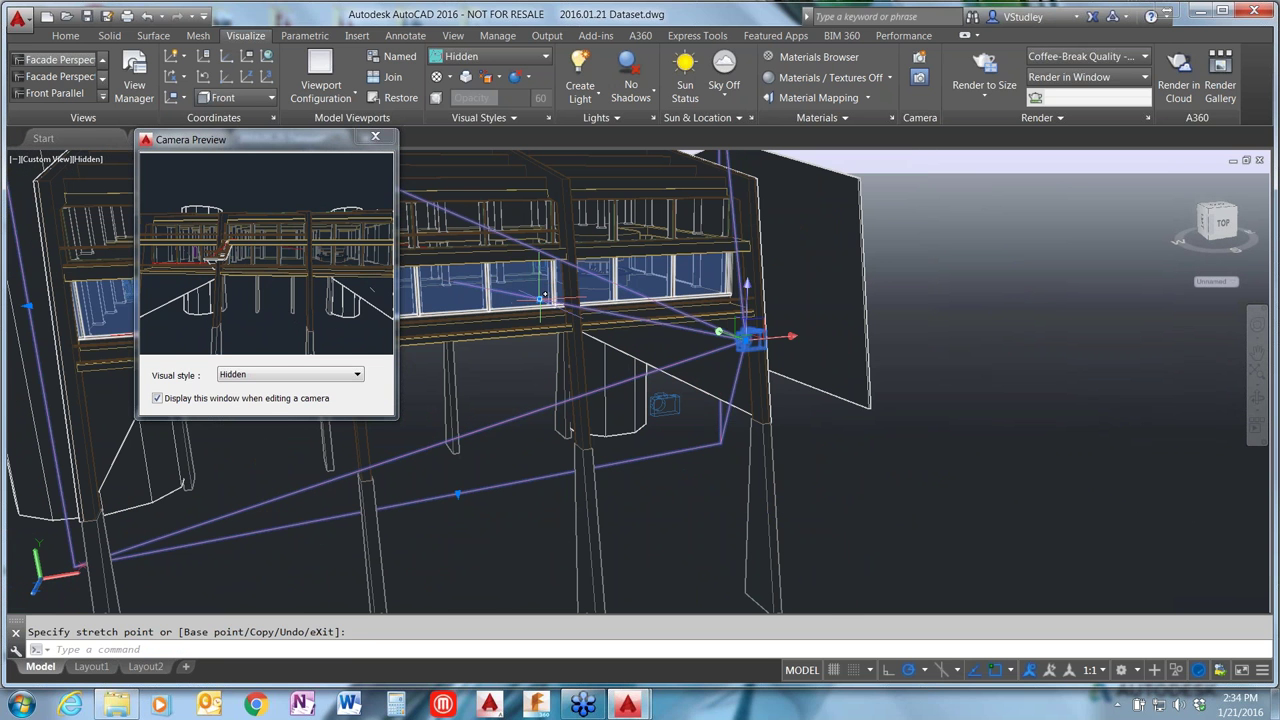
click(748, 339)
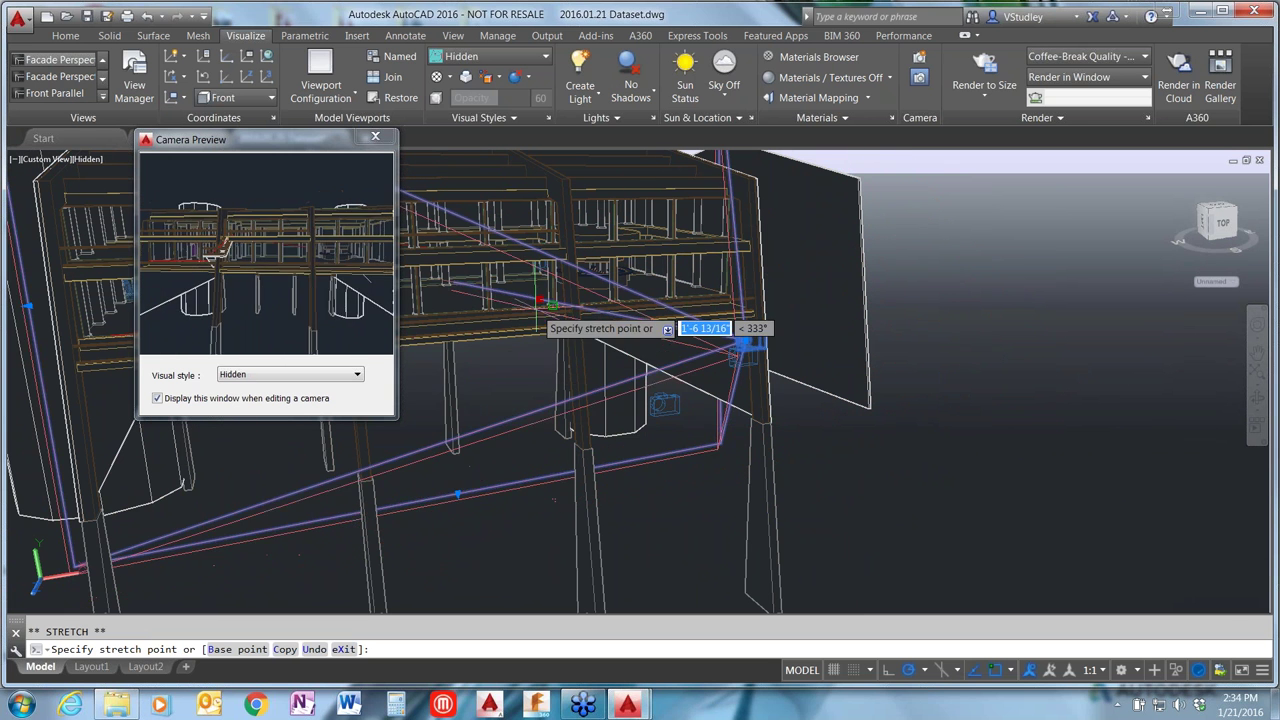
click(537, 302)
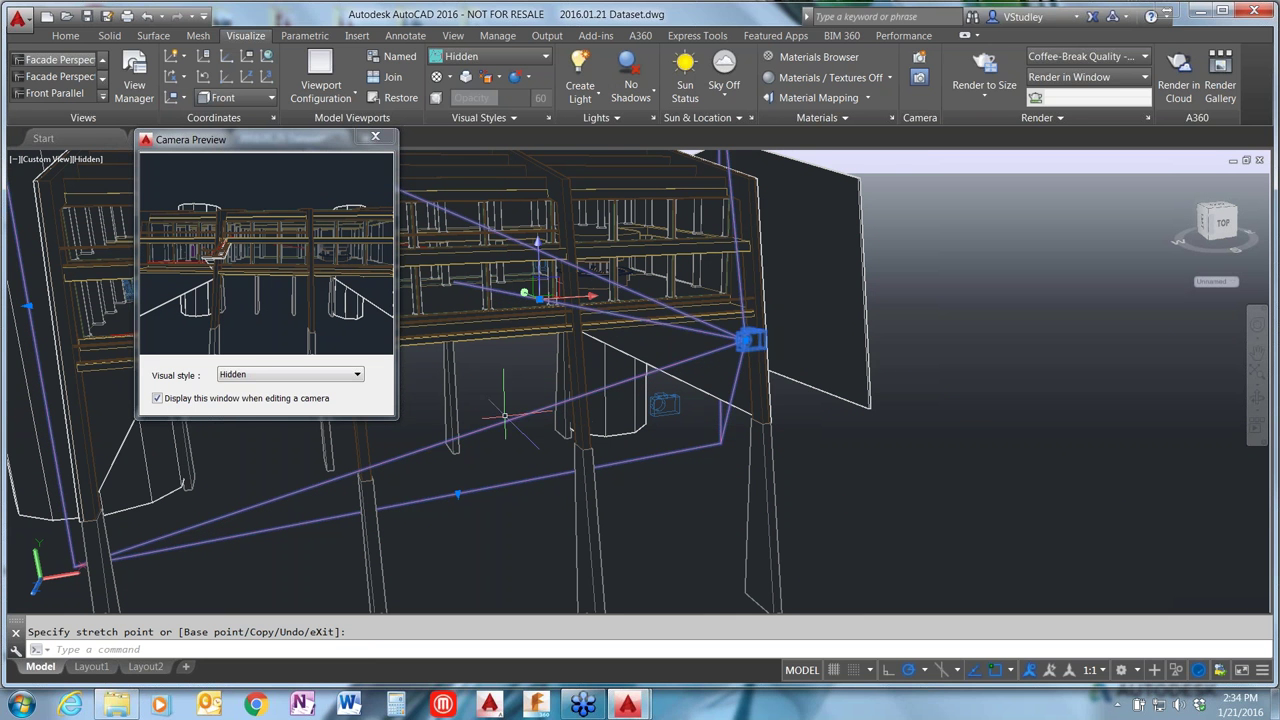
scroll(900, 500, down, 2)
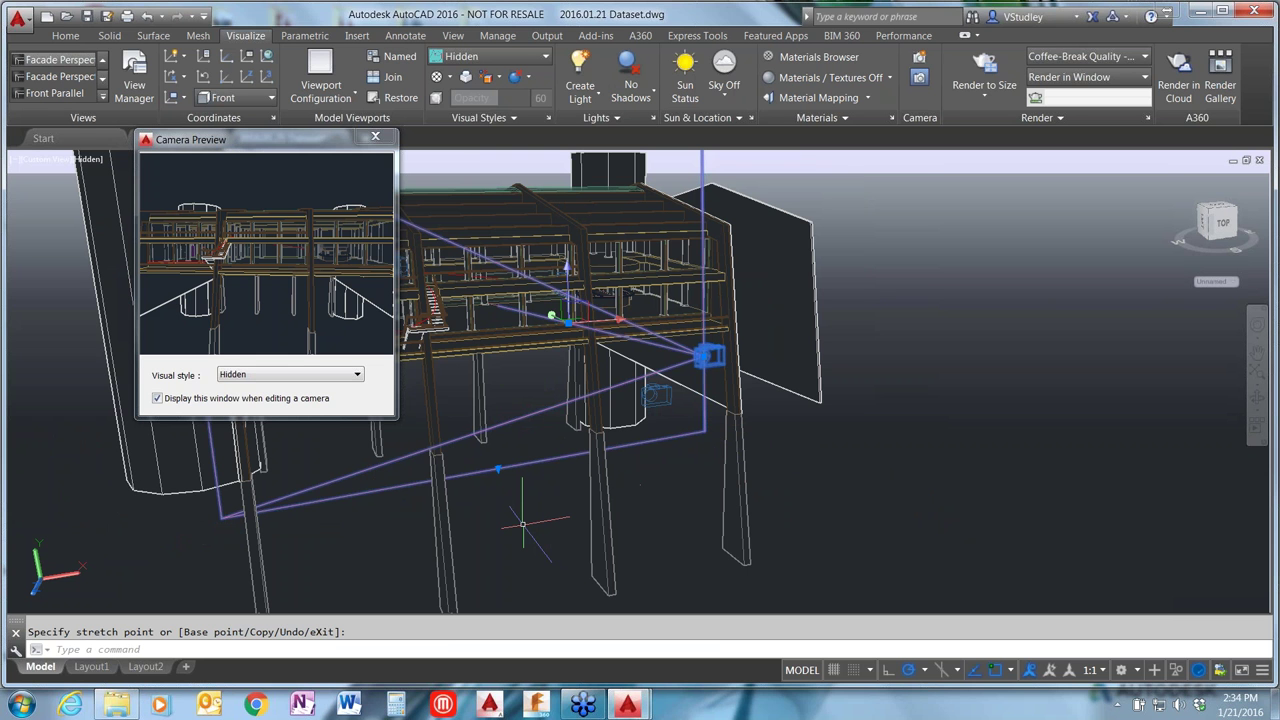
Step: Open Properties for the selected camera, dock the palette, and move the Camera Preview off the model
text(properties)
key(Return)
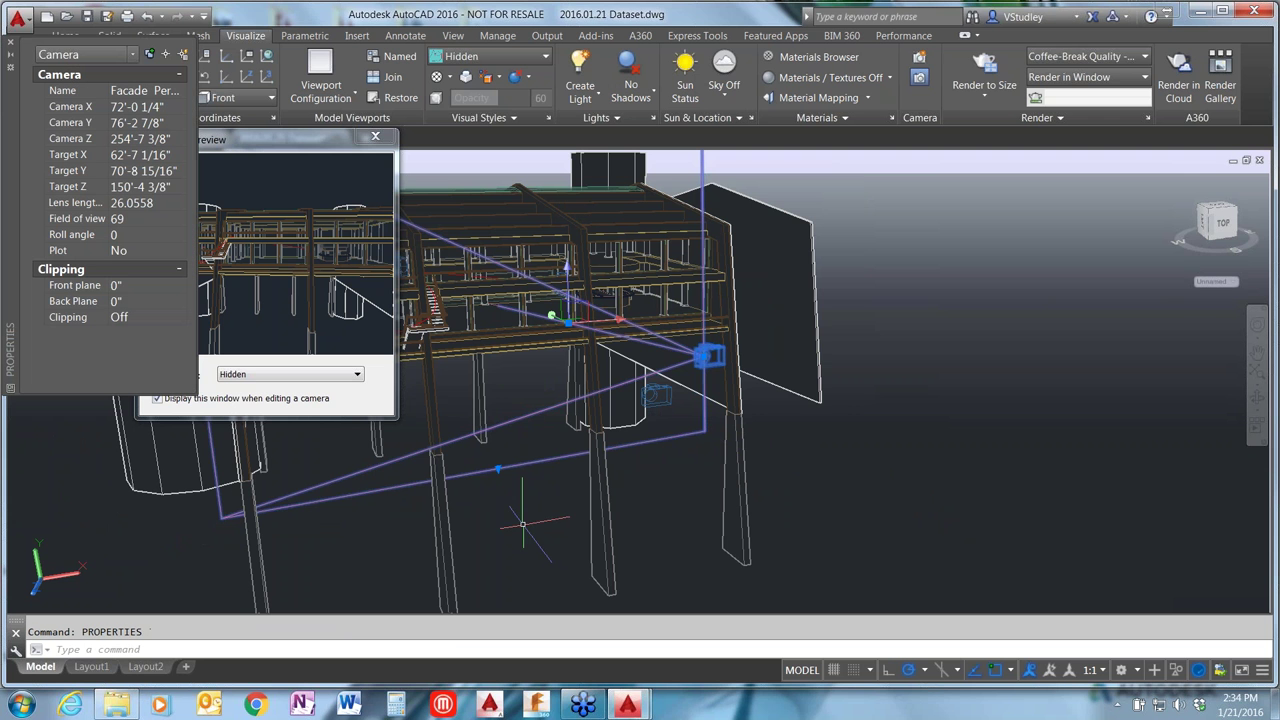
double_click(12, 245)
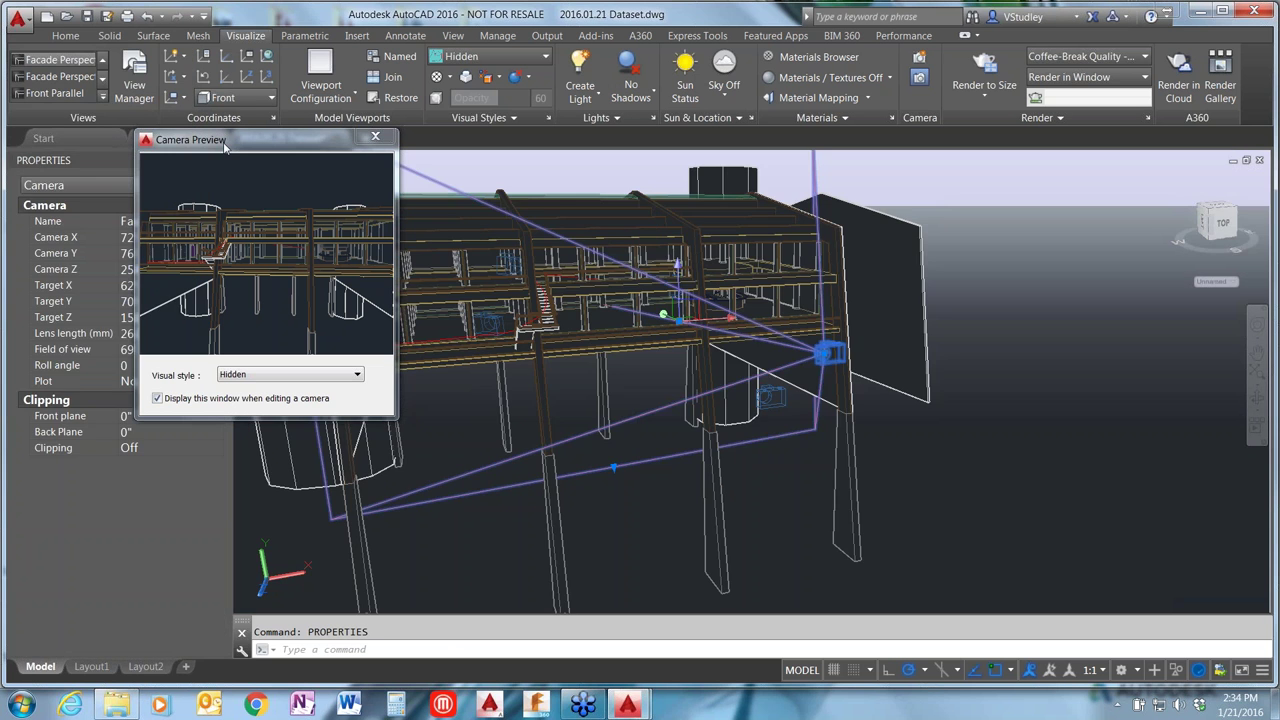
drag(225, 147, 1058, 313)
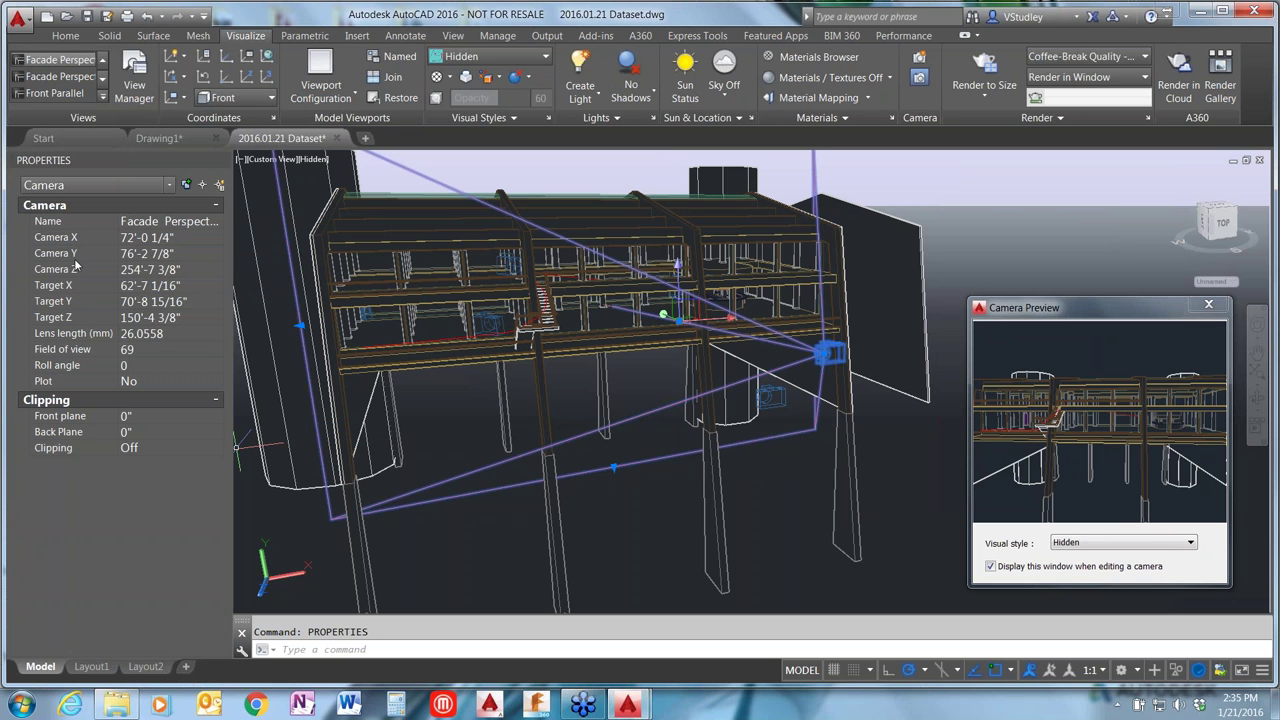
Step: Set the camera position to X 70', Y 75', Z 250'
click(155, 238)
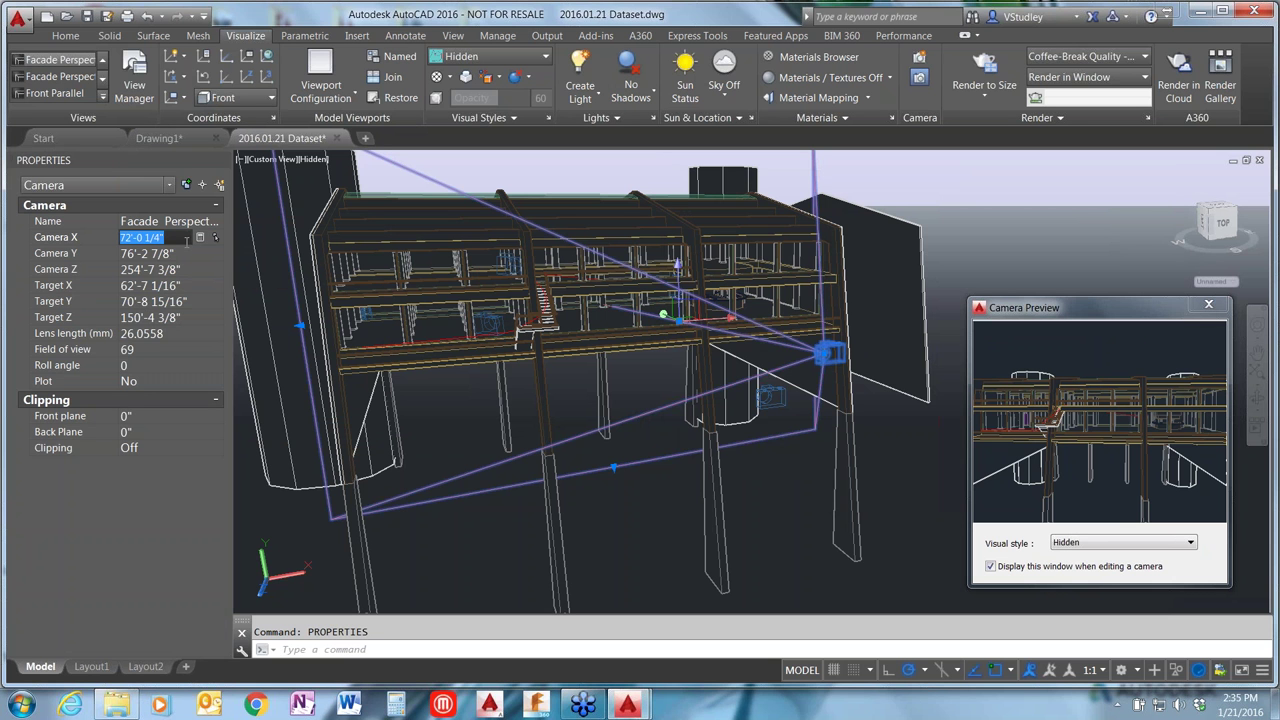
text(70)
key(Tab)
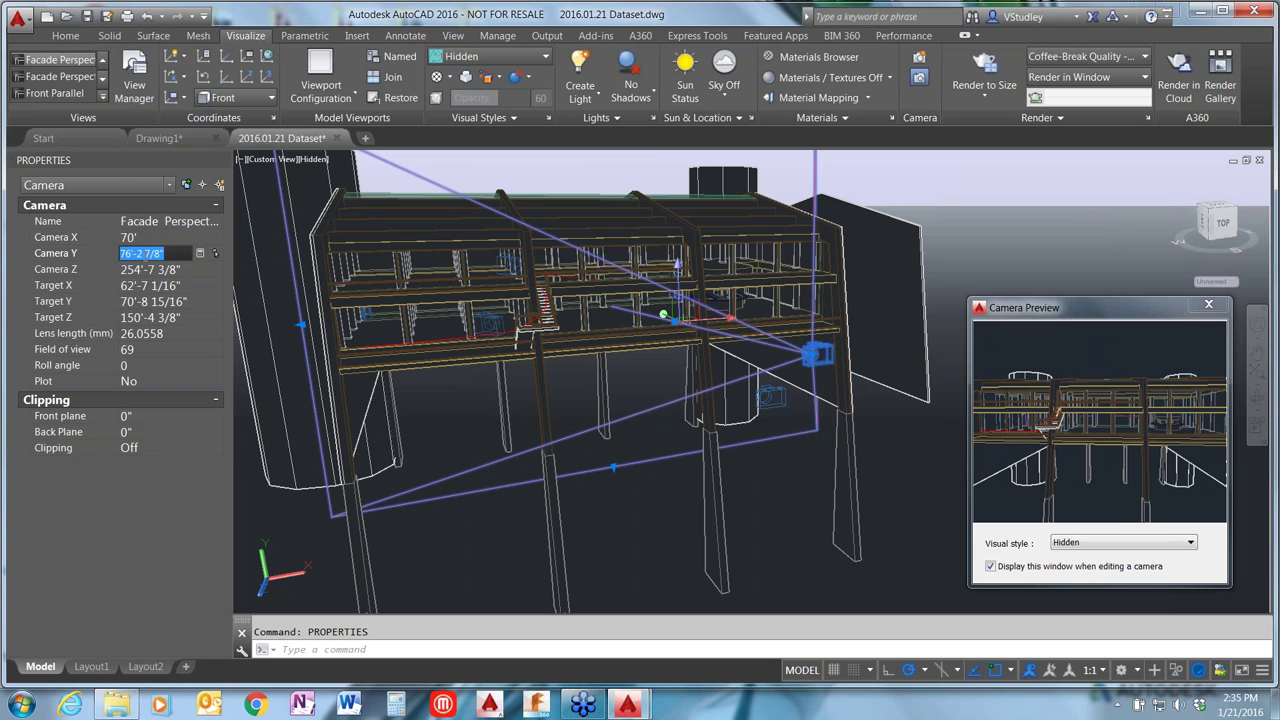
text(75)
key(Tab)
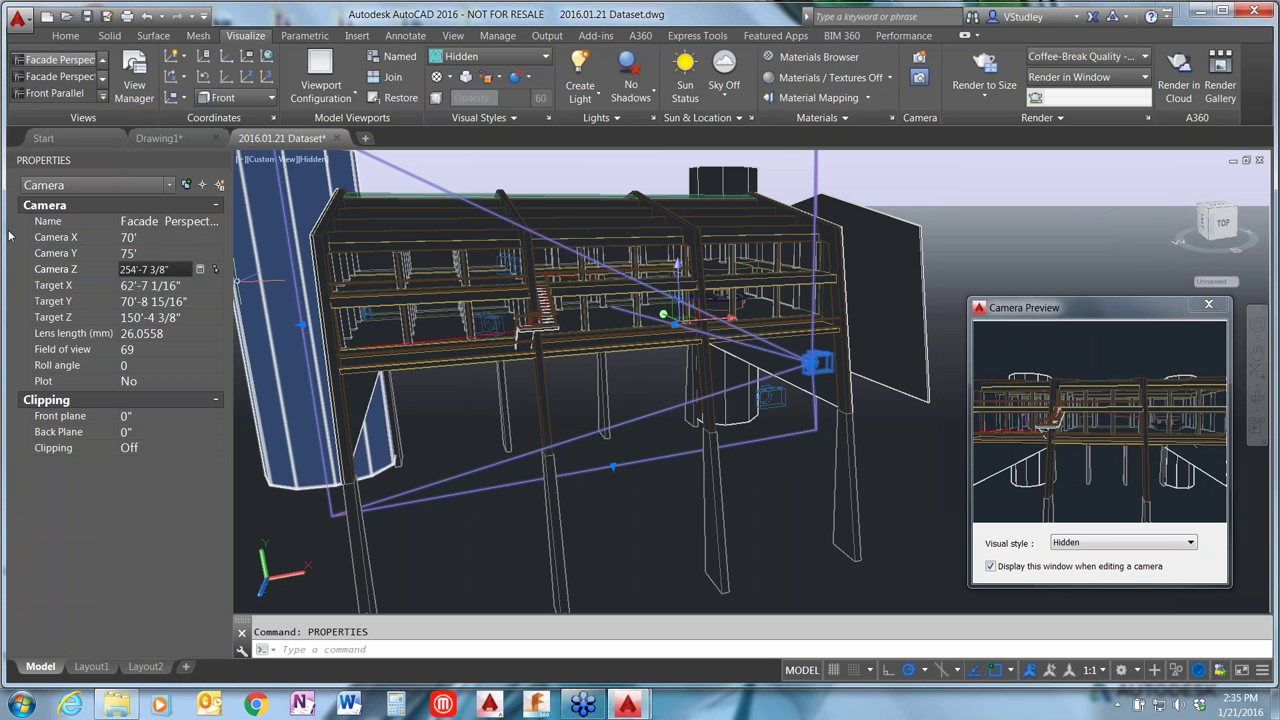
double_click(172, 270)
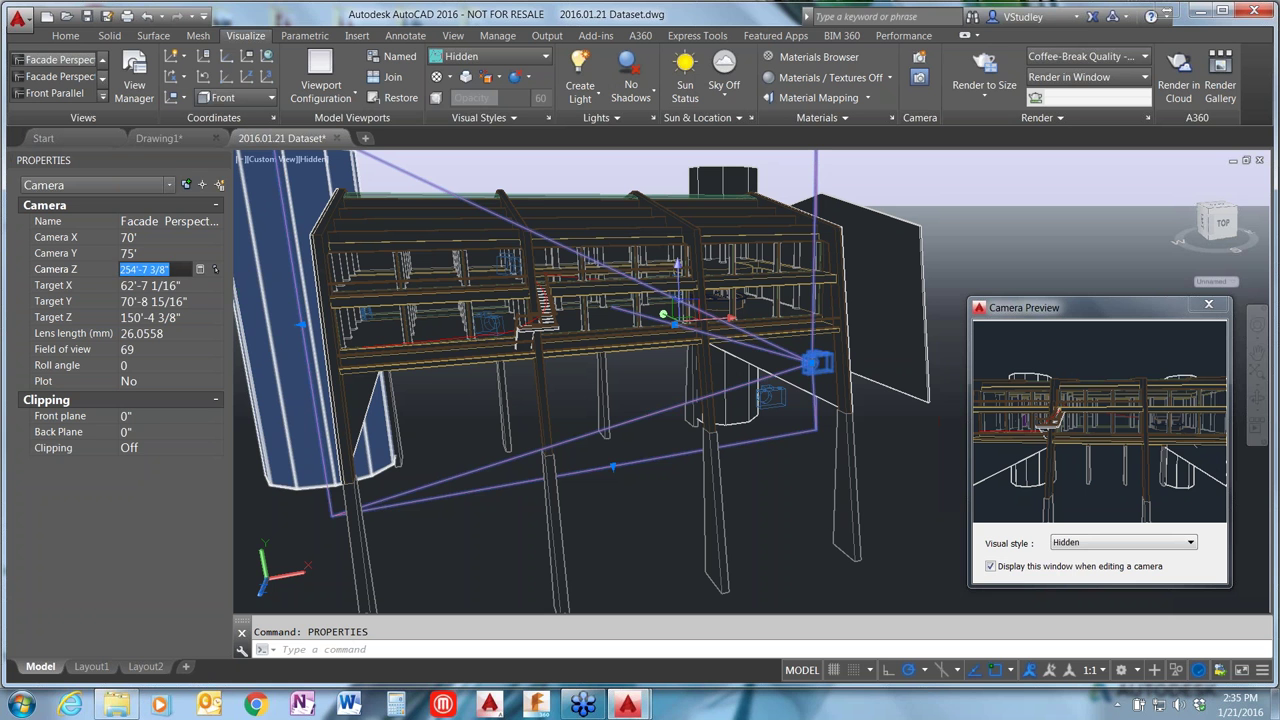
text(25)
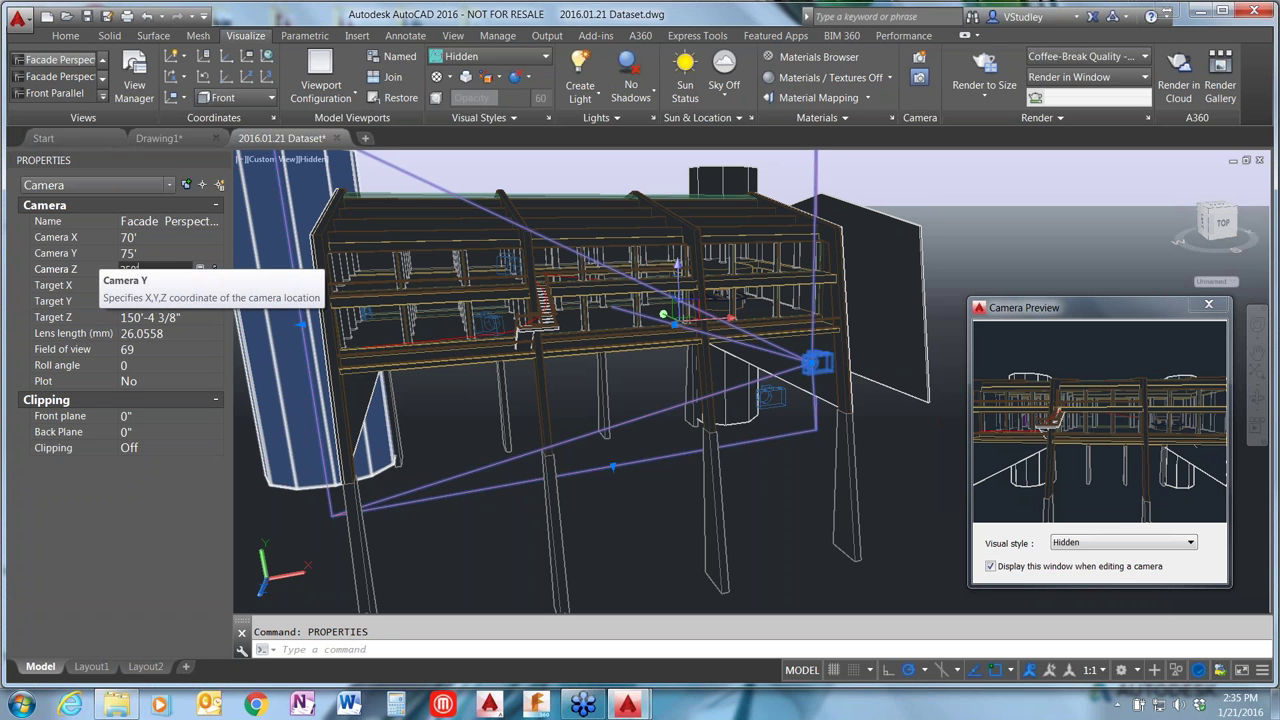
text(0')
key(Tab)
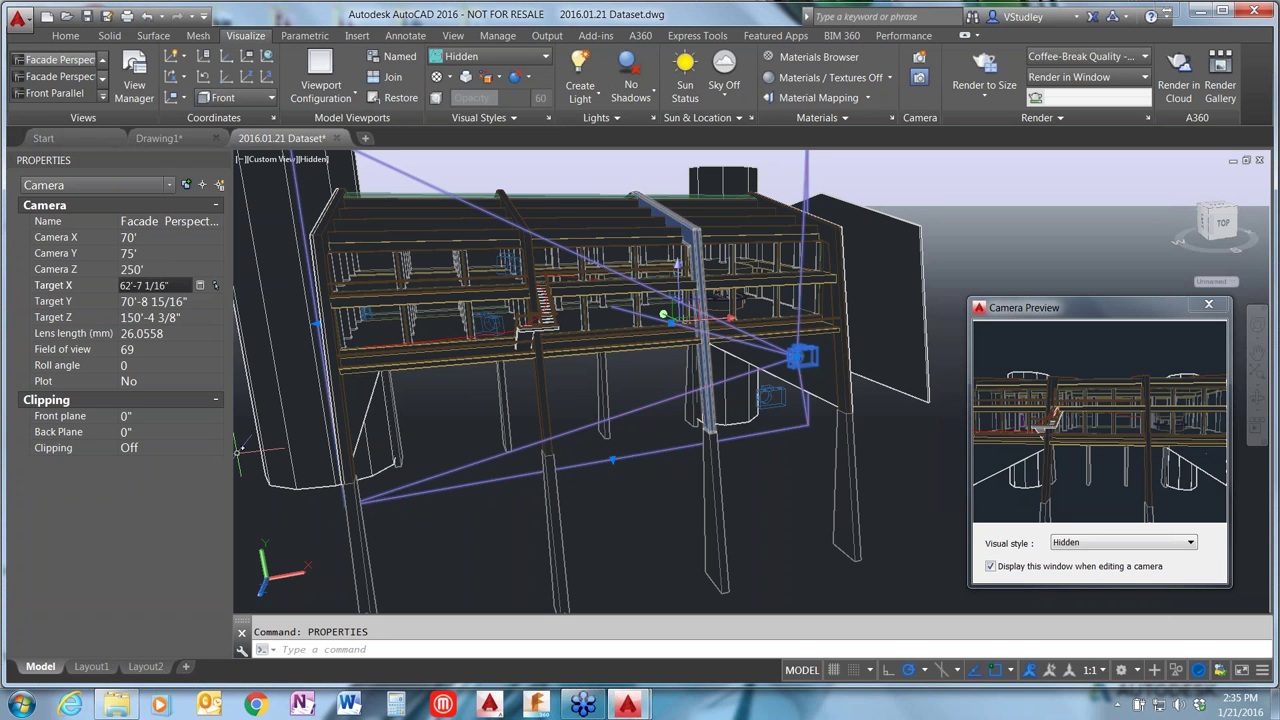
Step: Set the camera target to X 60', Y 70', Z 150'
click(153, 303)
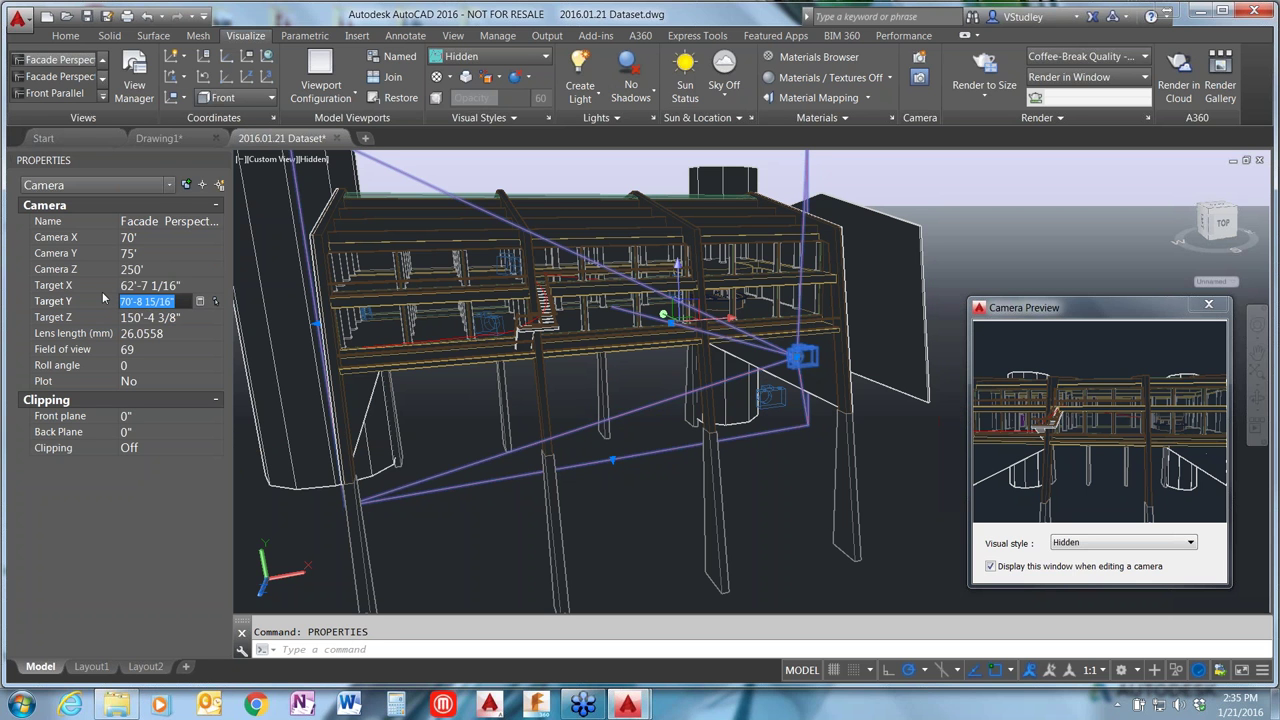
click(42, 288)
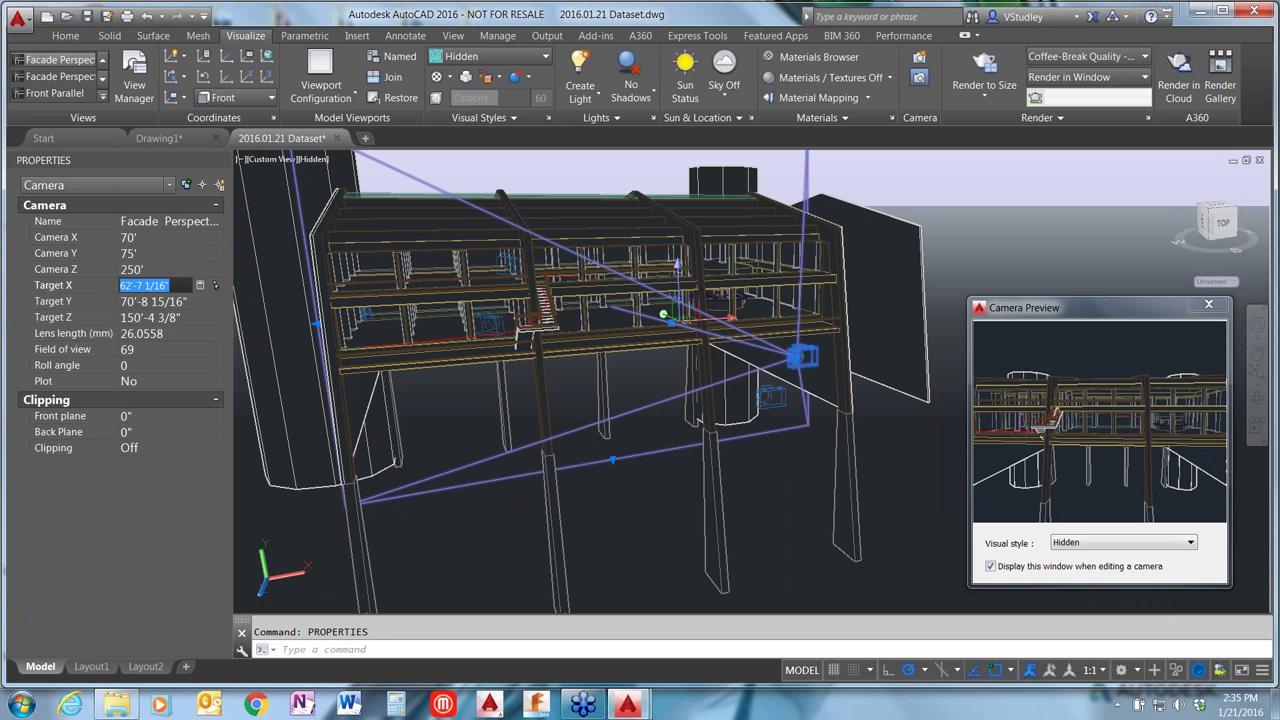
text(60)
key(Tab)
text(70)
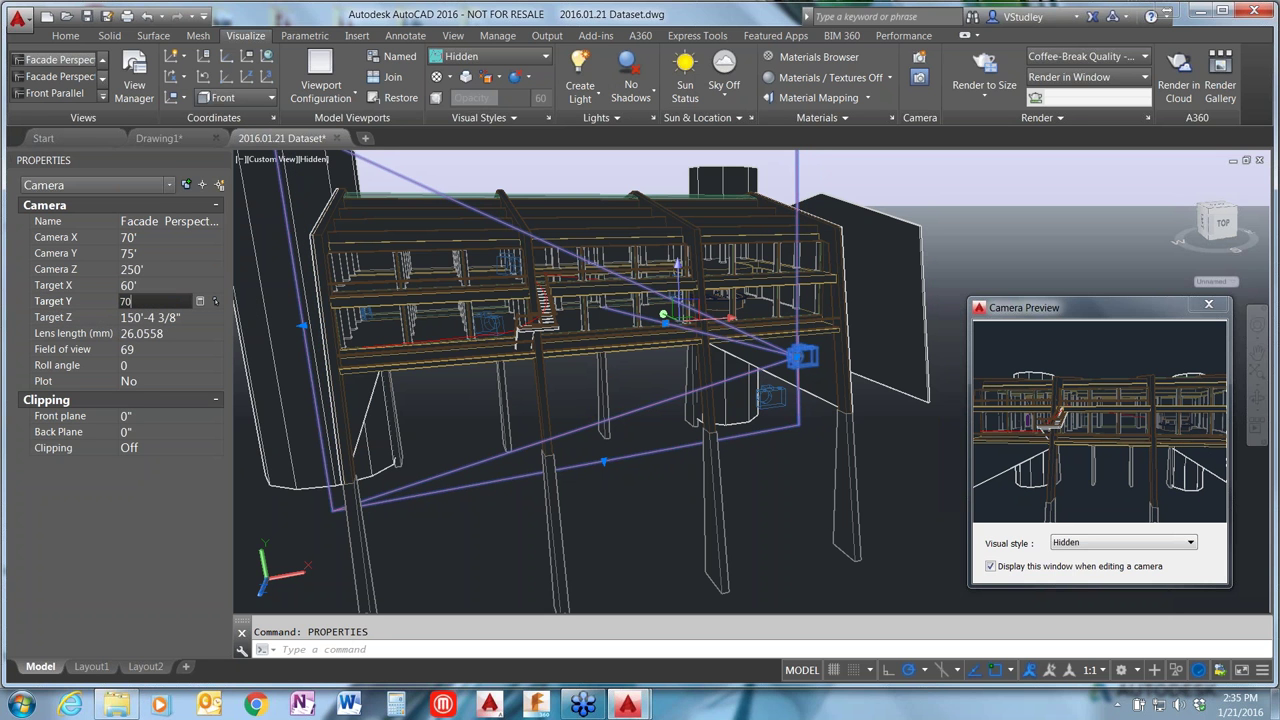
key(Tab)
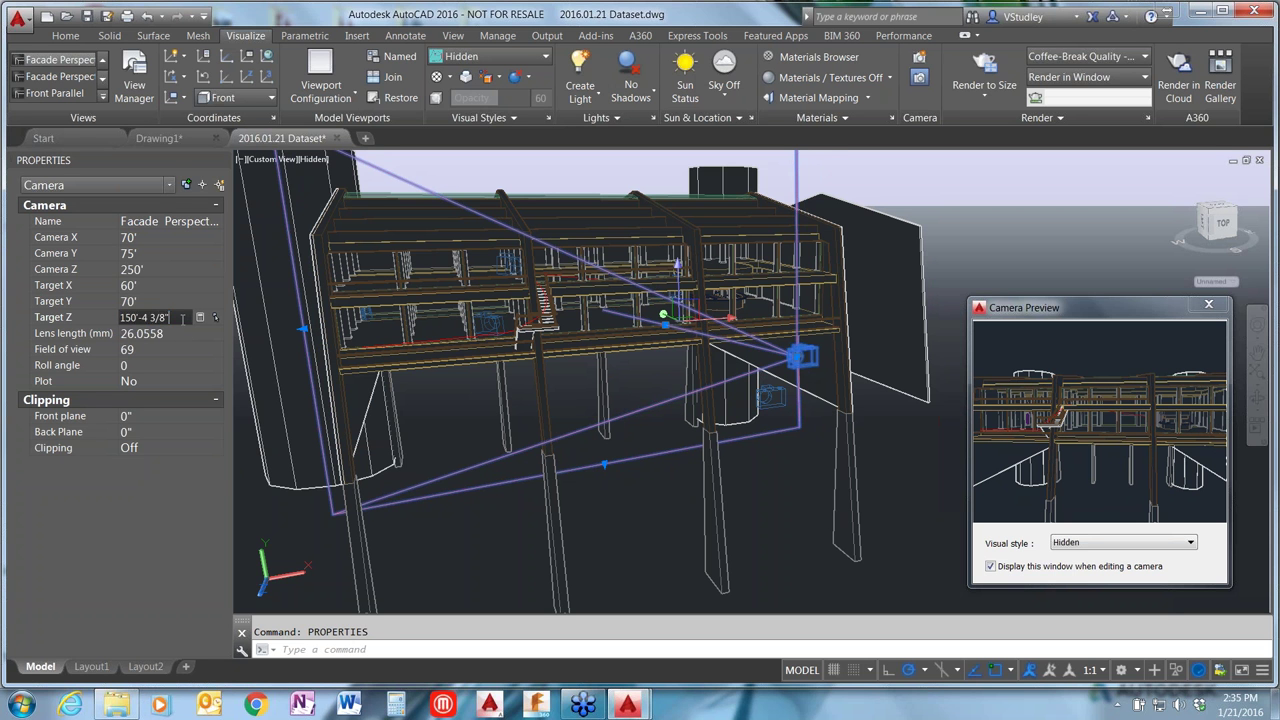
double_click(158, 317)
key(ctrl+a)
text(150)
key(Tab)
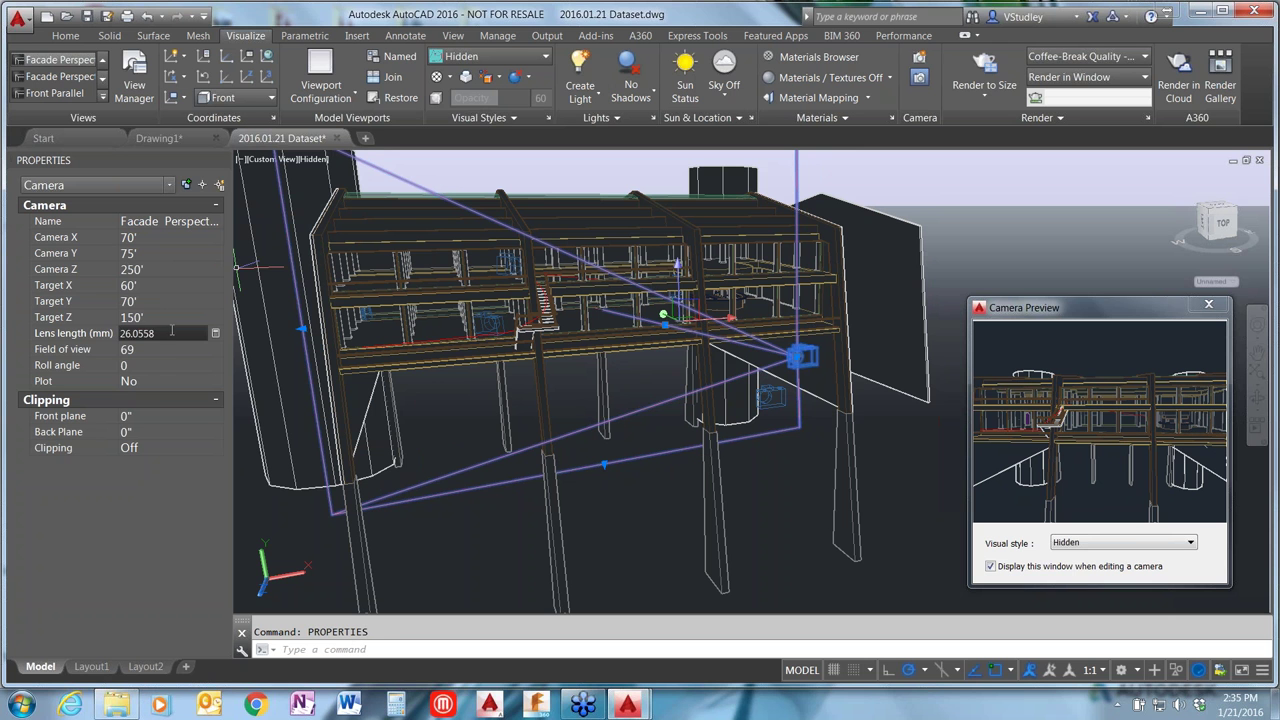
Step: Set the camera's lens length to 35 mm
drag(153, 333, 109, 333)
text(35)
key(Tab)
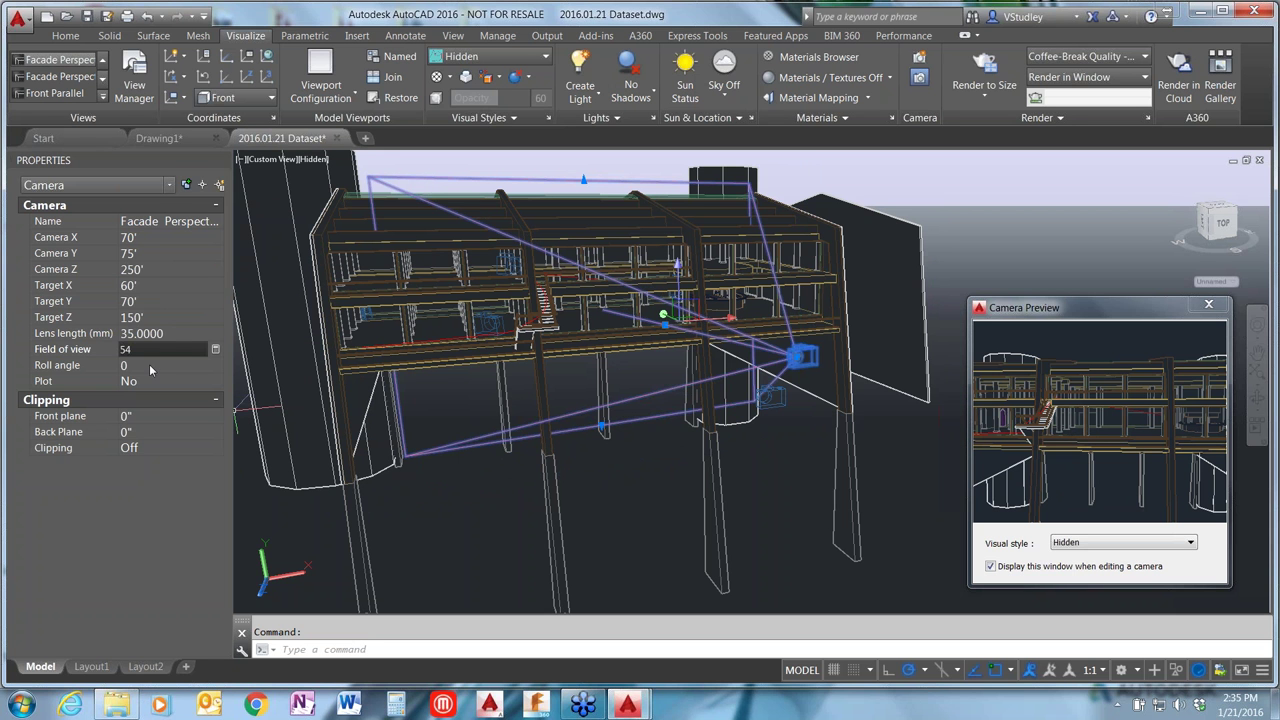
key(Tab)
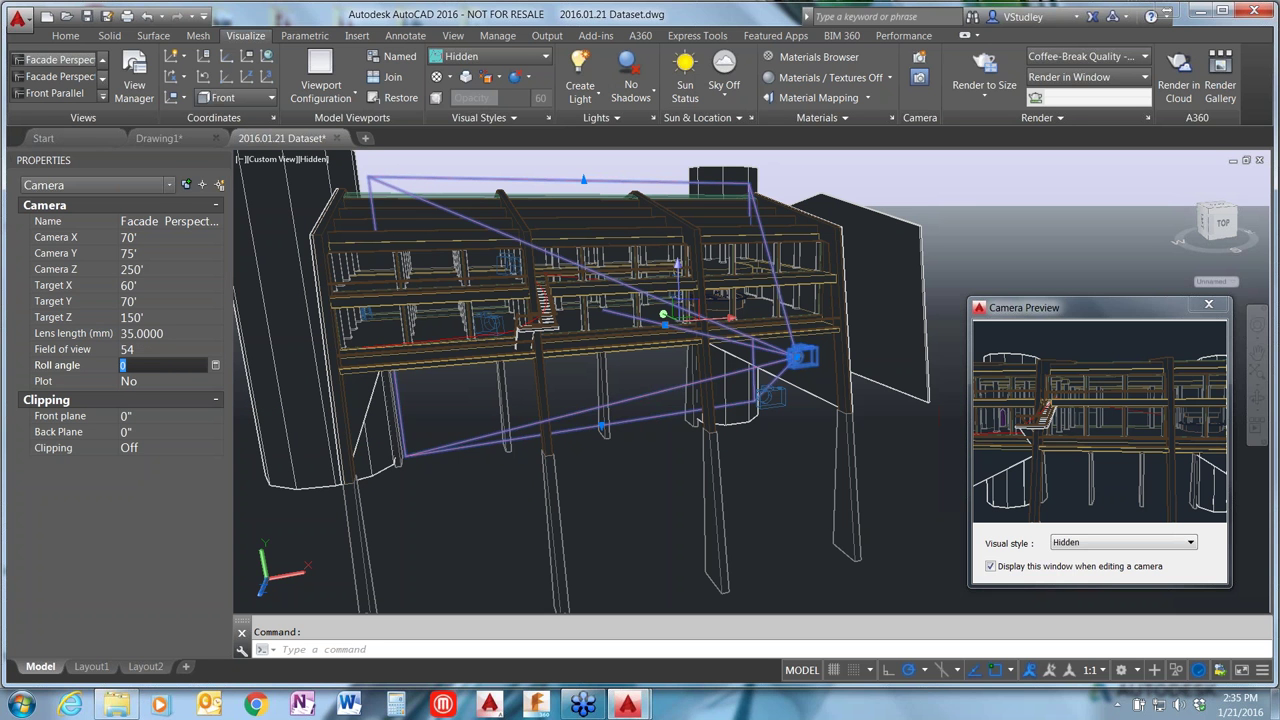
Step: Set the roll angle to 90, then change it to 45, and deselect the camera
text(90)
key(Tab)
scroll(506, 434, down, 2)
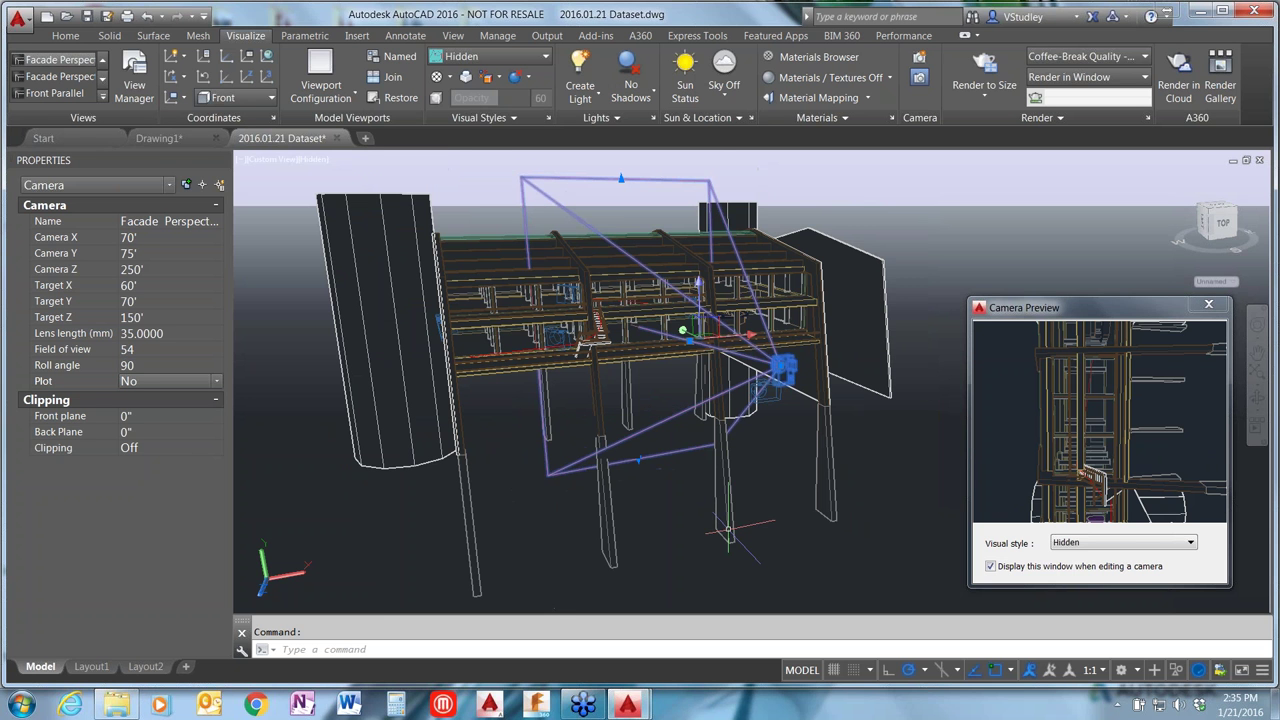
click(160, 365)
text(45)
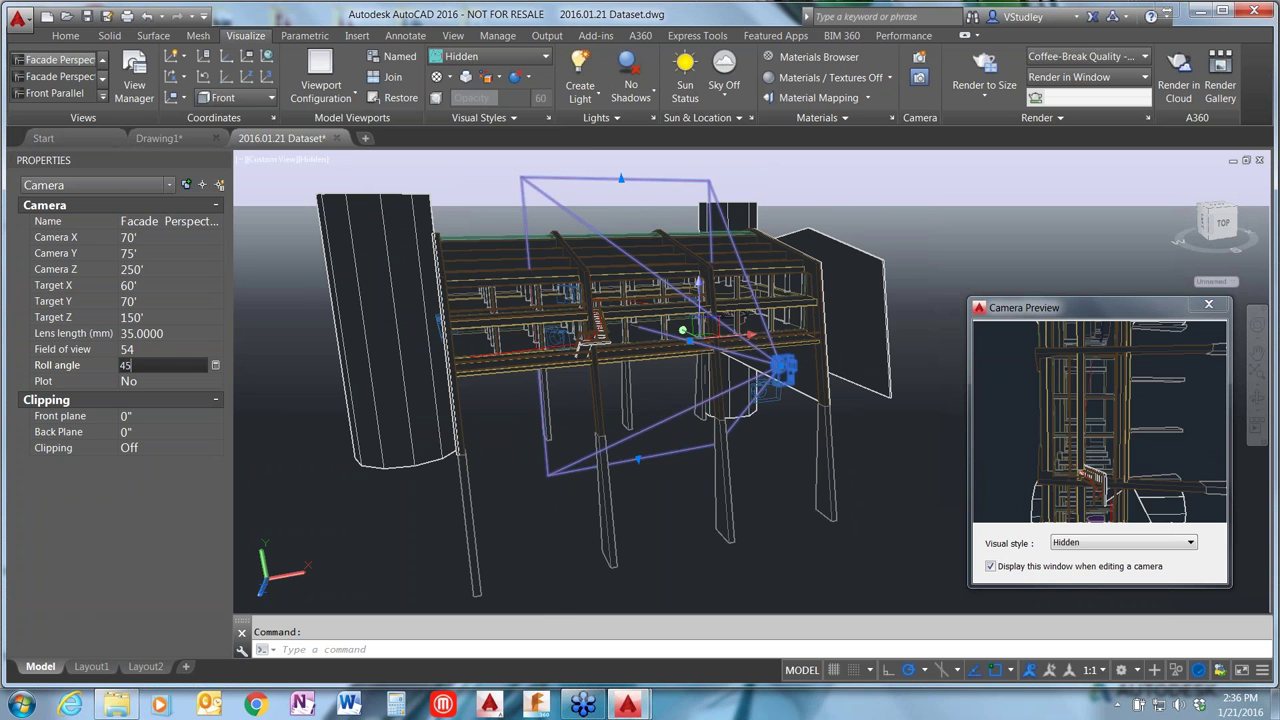
key(Tab)
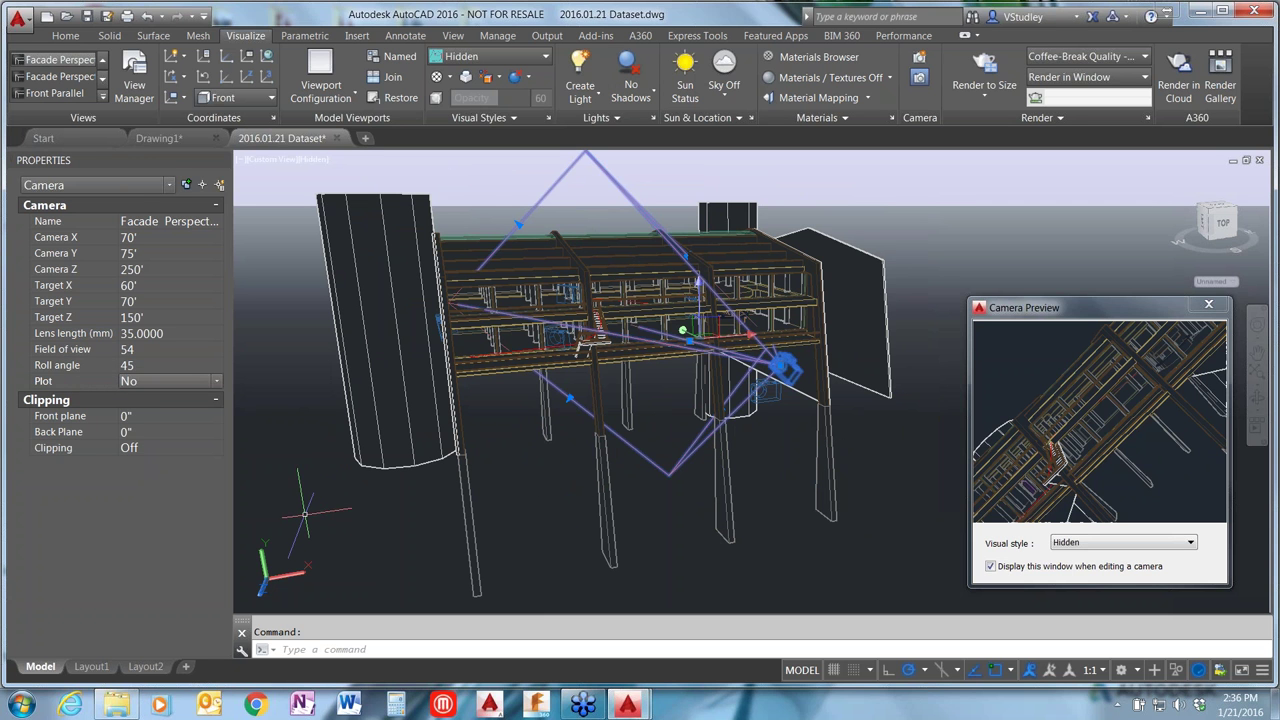
key(Escape)
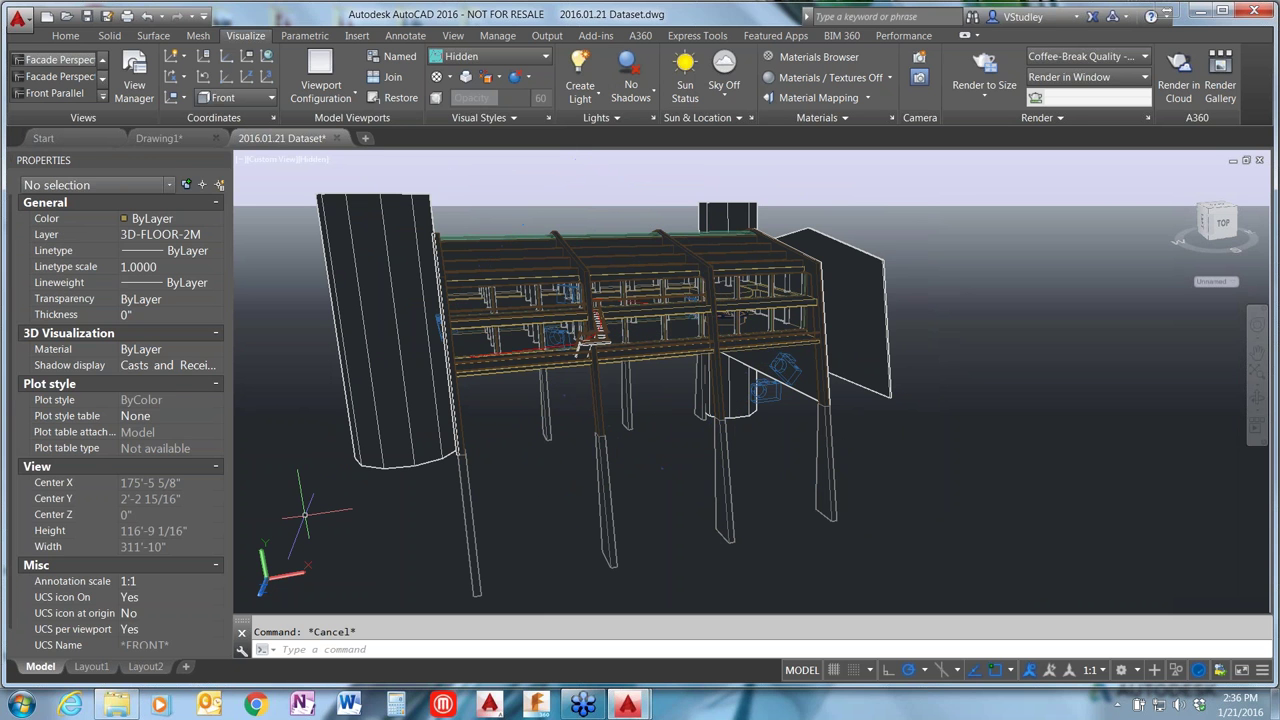
Step: Open the View Manager with VIEW and make the dialog taller and wider
text(view)
key(Return)
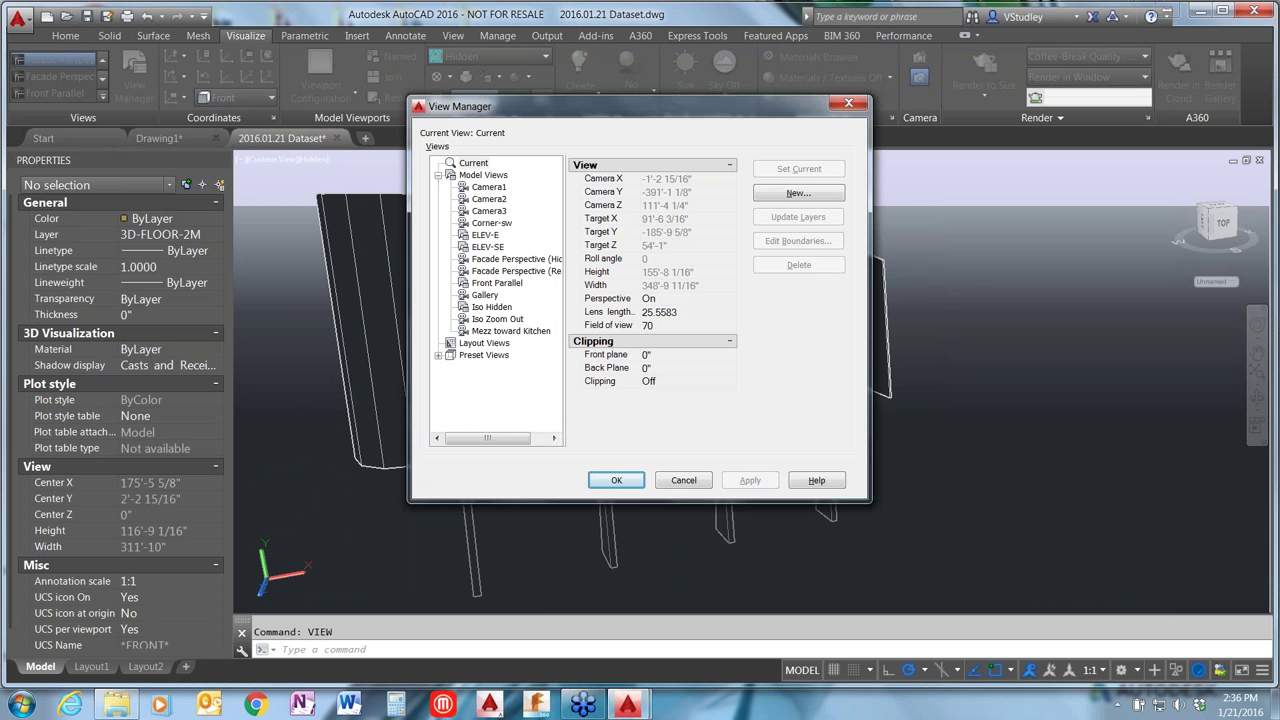
drag(409, 96, 409, 35)
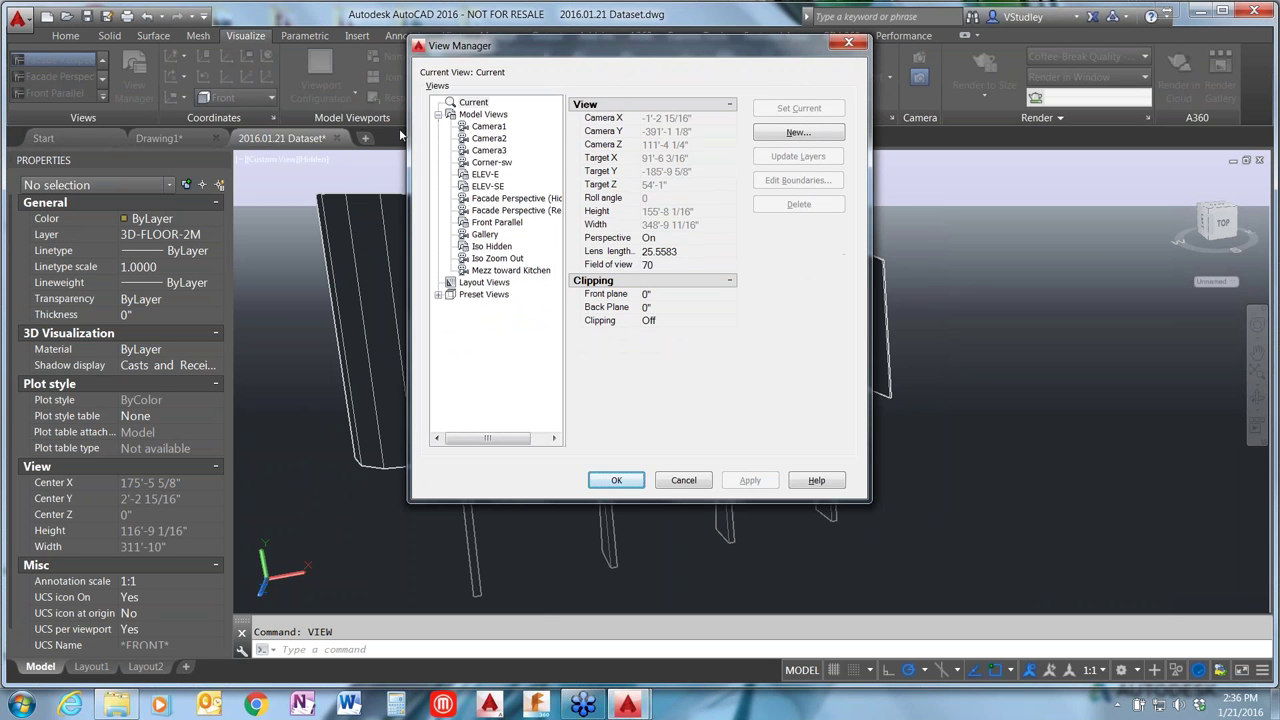
drag(409, 131, 231, 131)
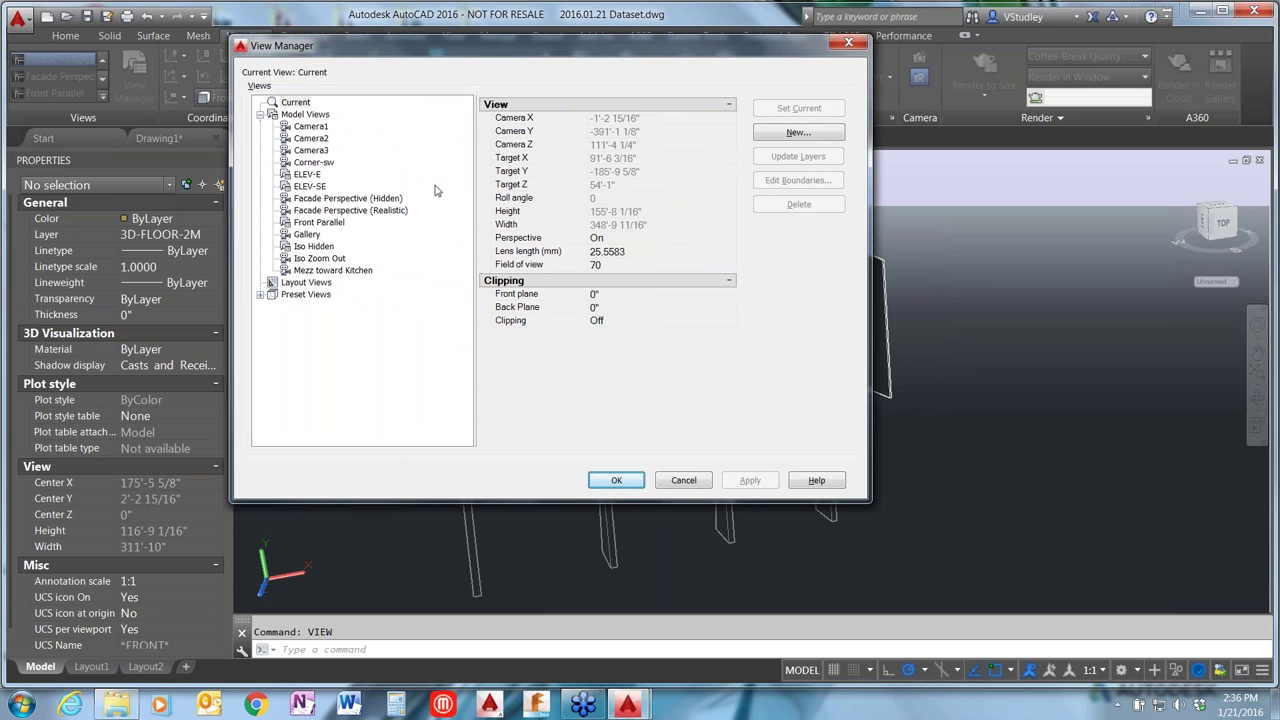
Step: Show the settings of the Camera1 view, then the ELEV-E view
click(318, 127)
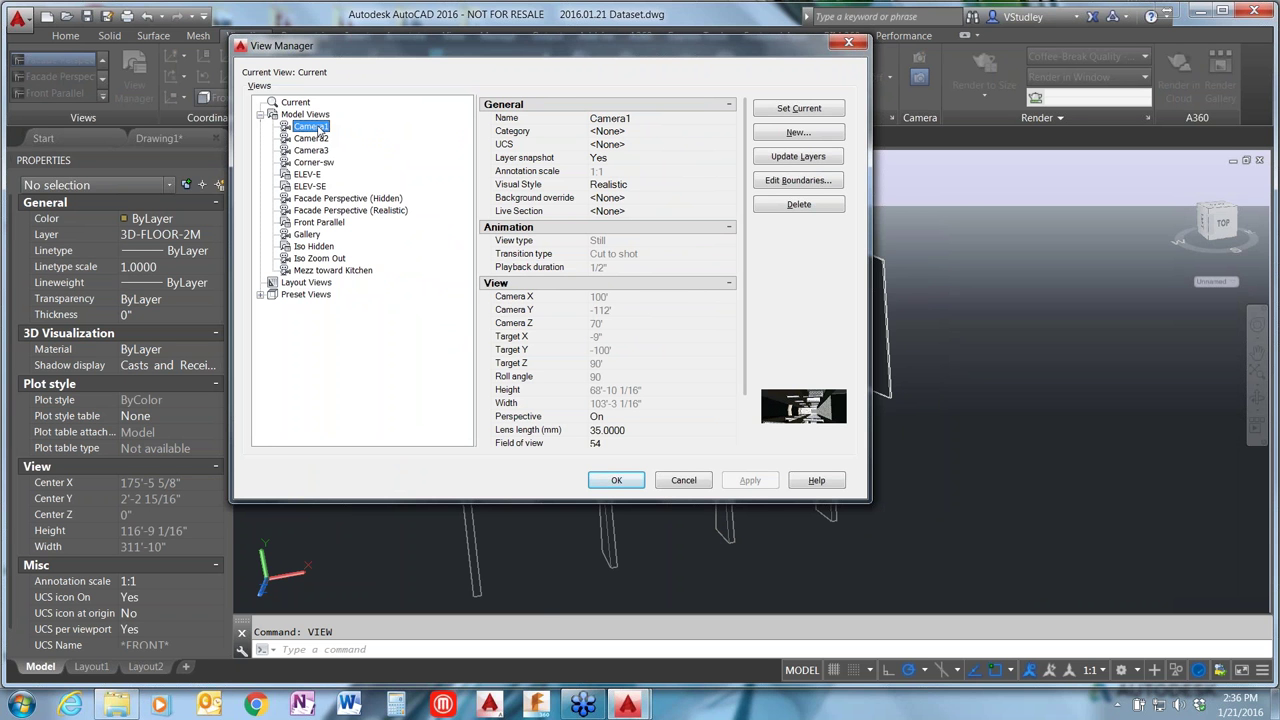
click(300, 128)
click(306, 175)
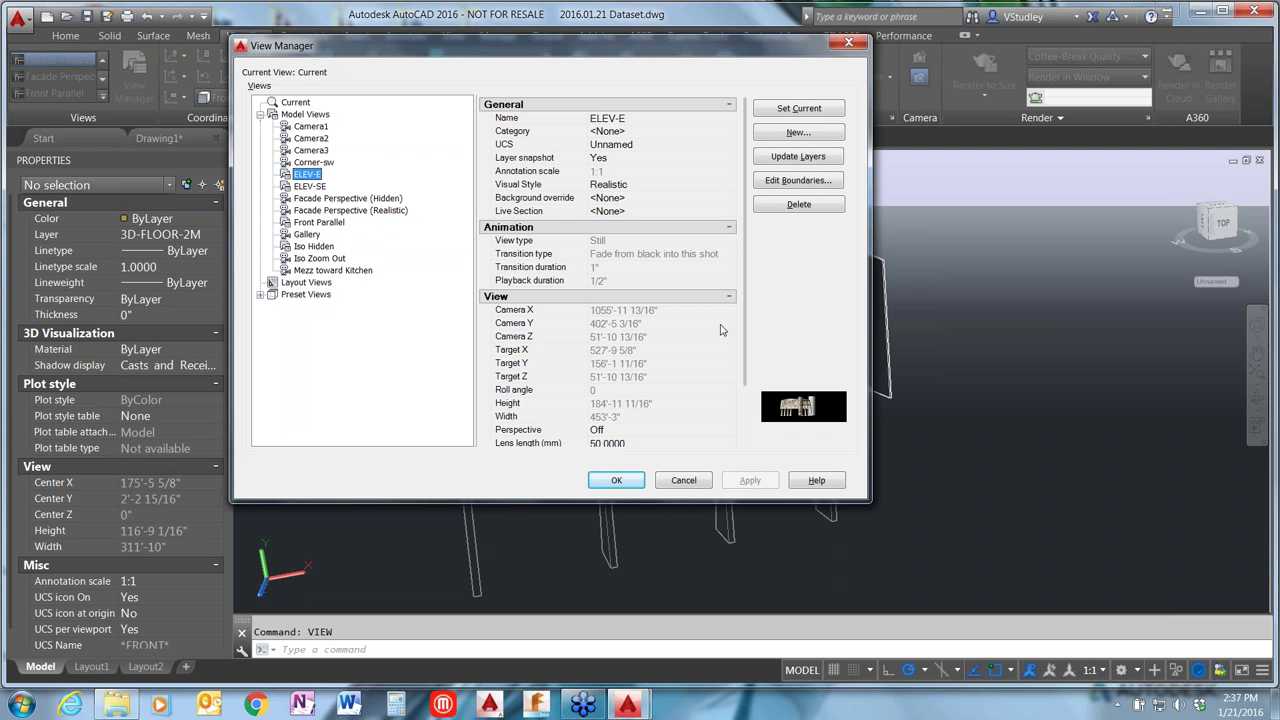
Step: Leave perspective off for the ELEV-E view and close View Manager without changes
click(617, 432)
click(619, 432)
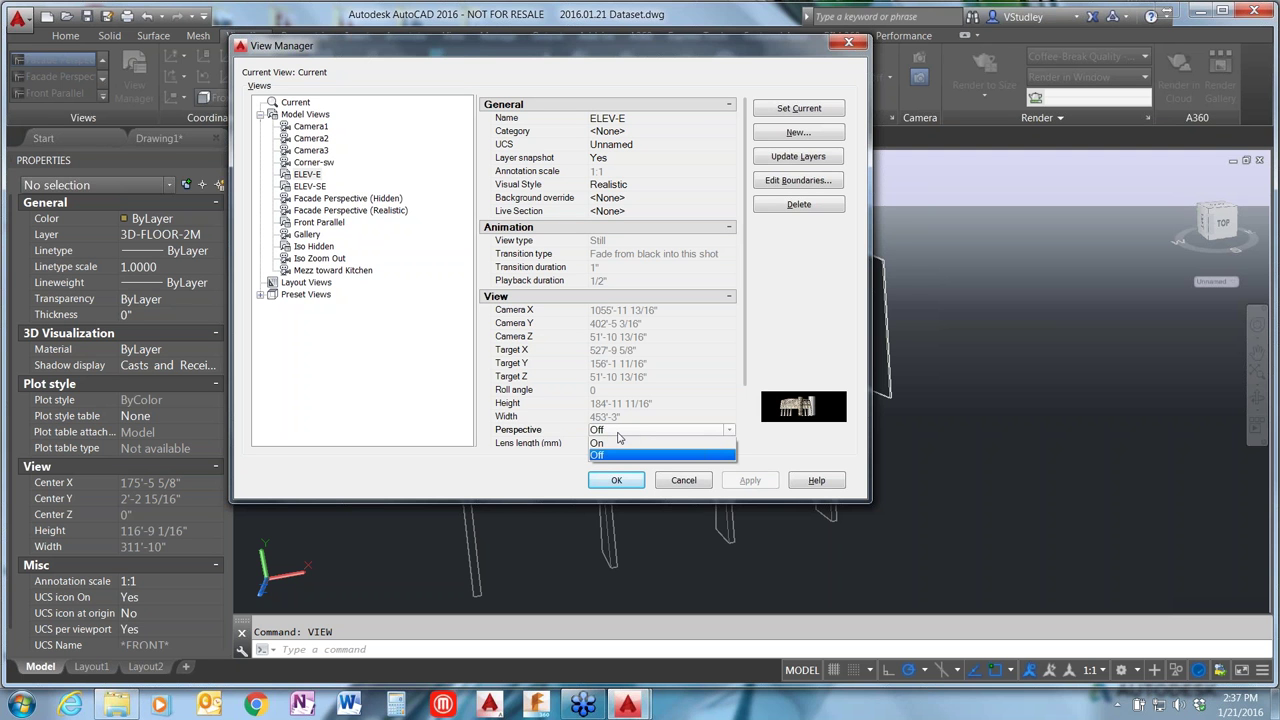
click(356, 364)
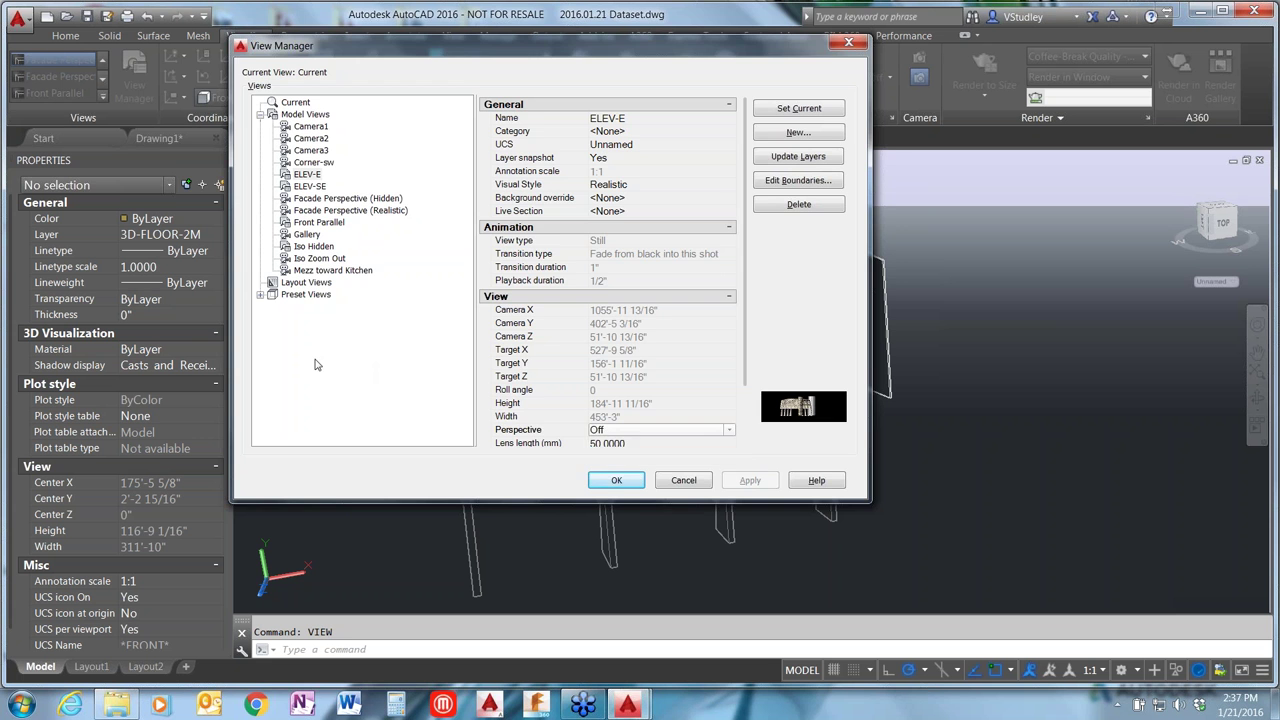
key(Escape)
Step: In View Manager, set Perspective to On for the Front Parallel view and confirm
text(vie)
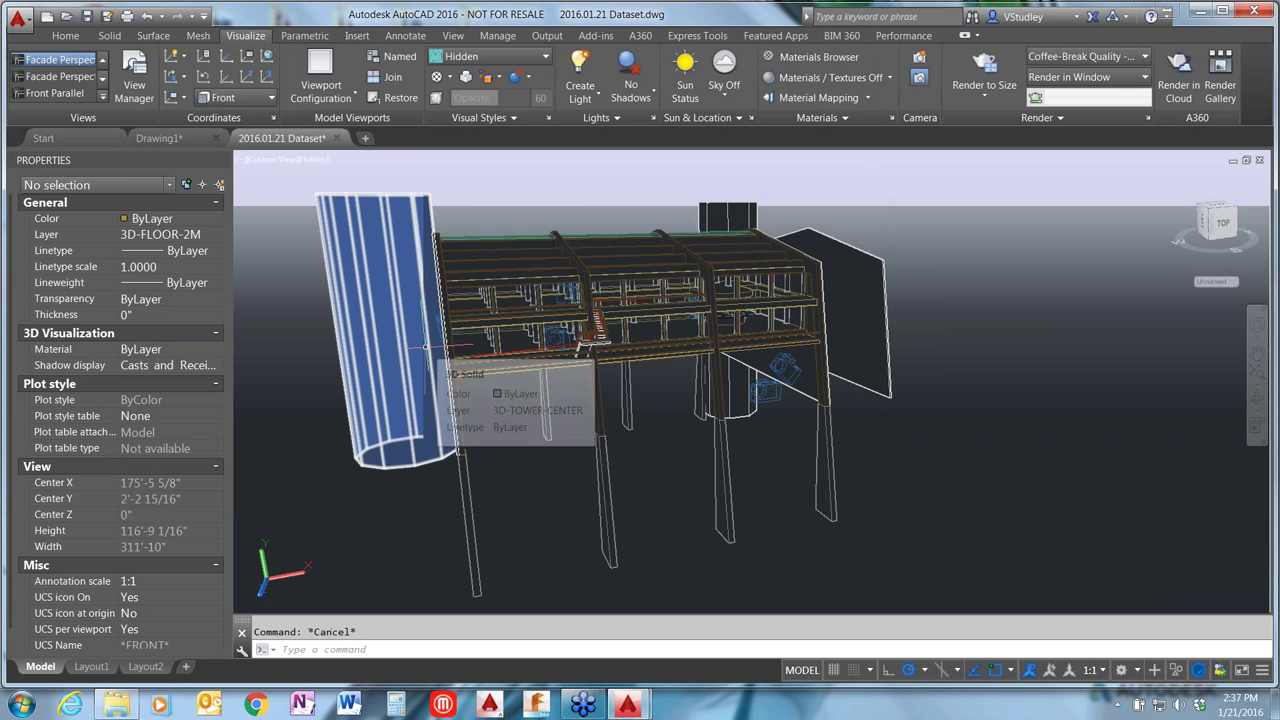
text(w)
key(Return)
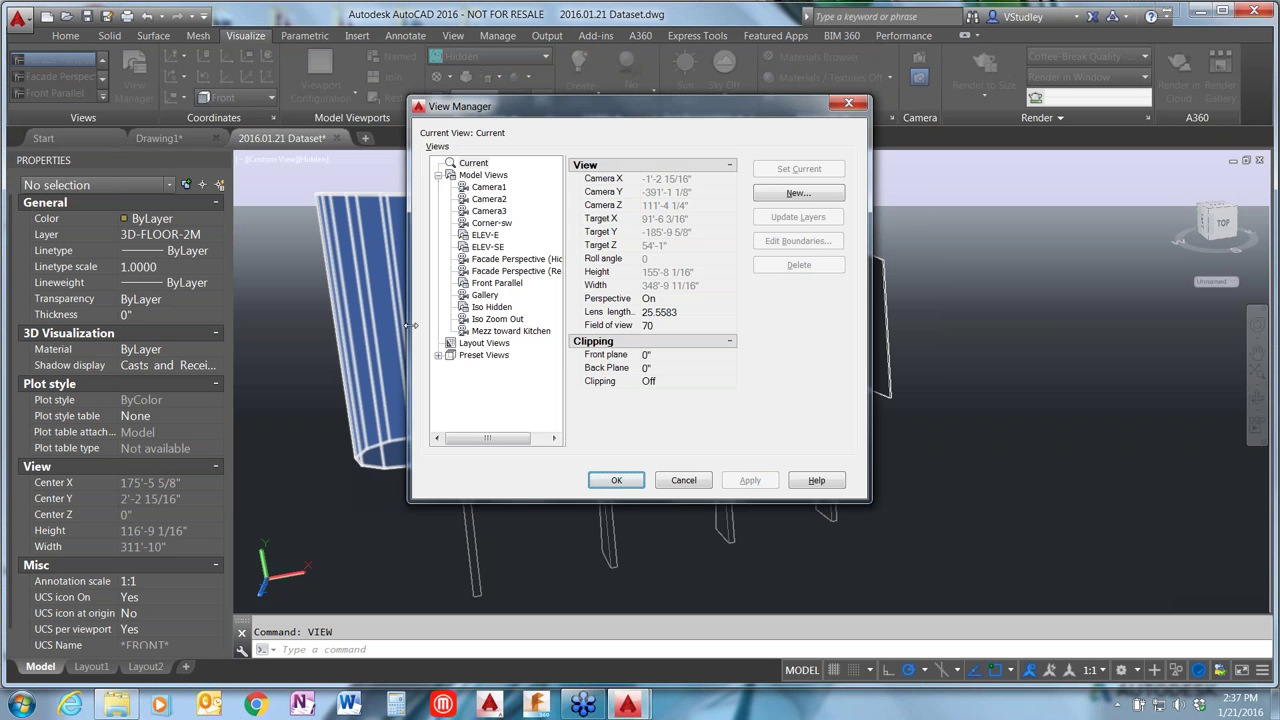
drag(408, 326, 288, 356)
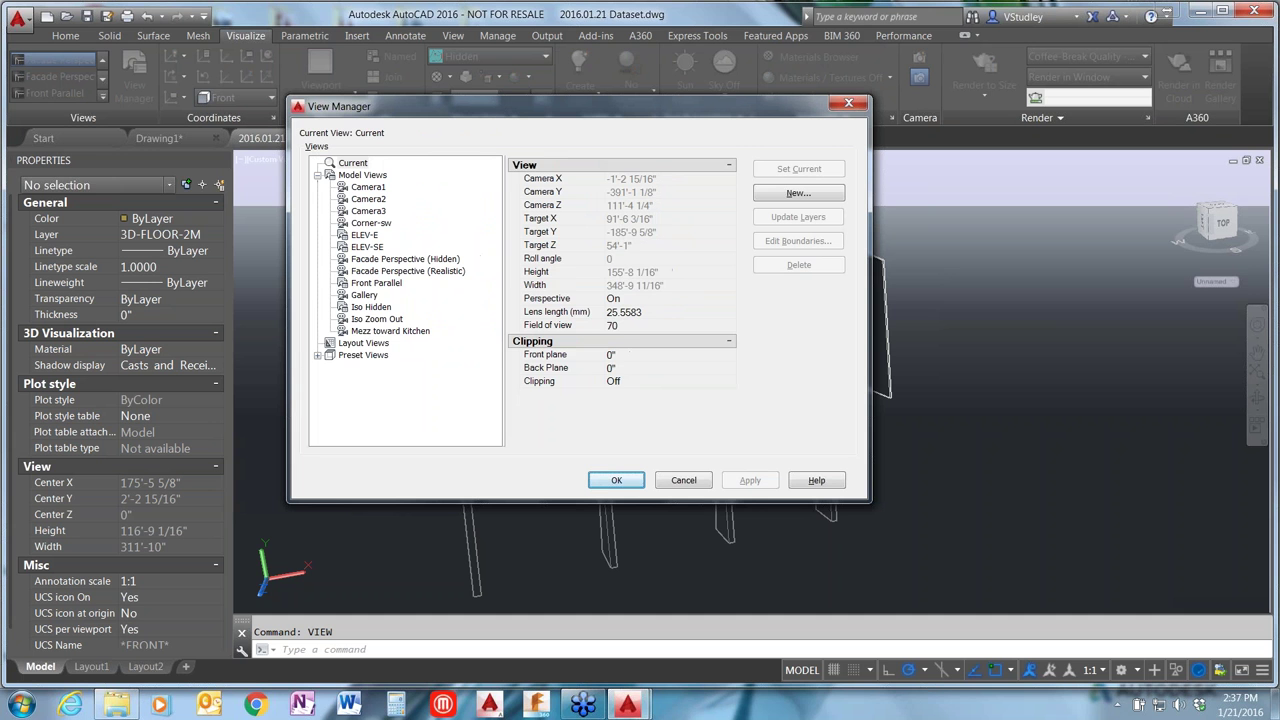
click(368, 285)
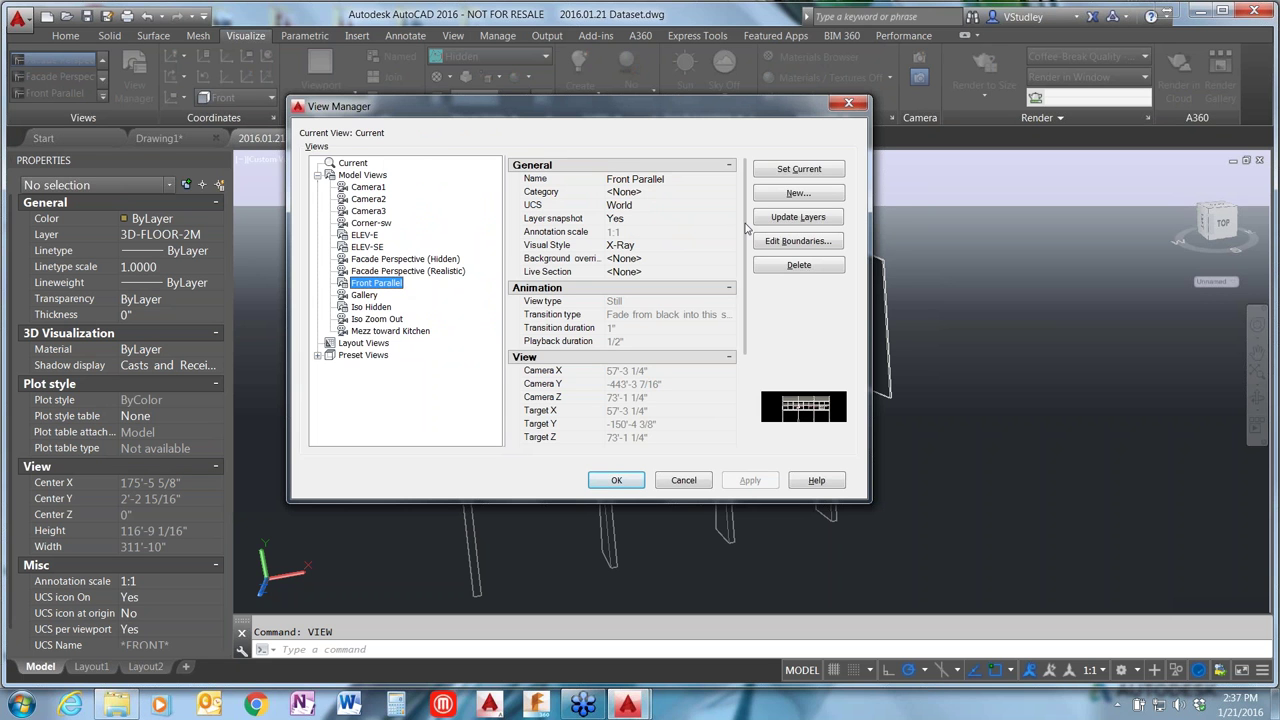
drag(746, 228, 752, 381)
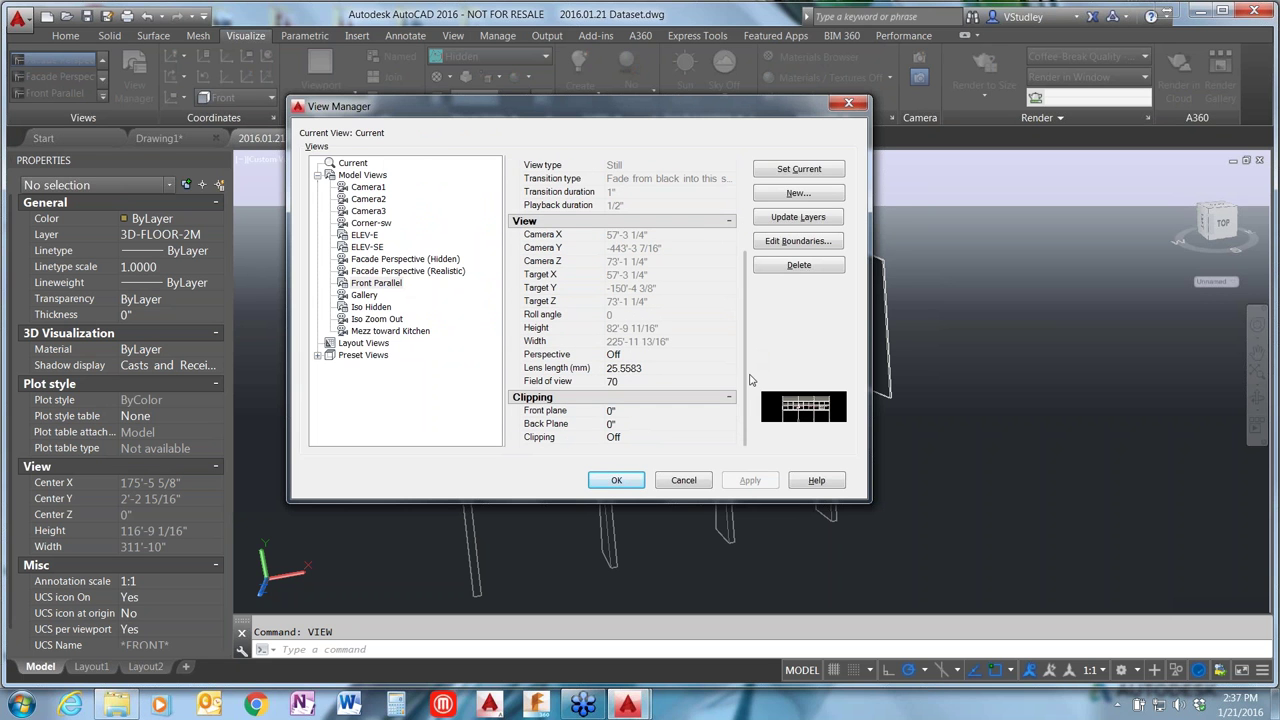
click(620, 356)
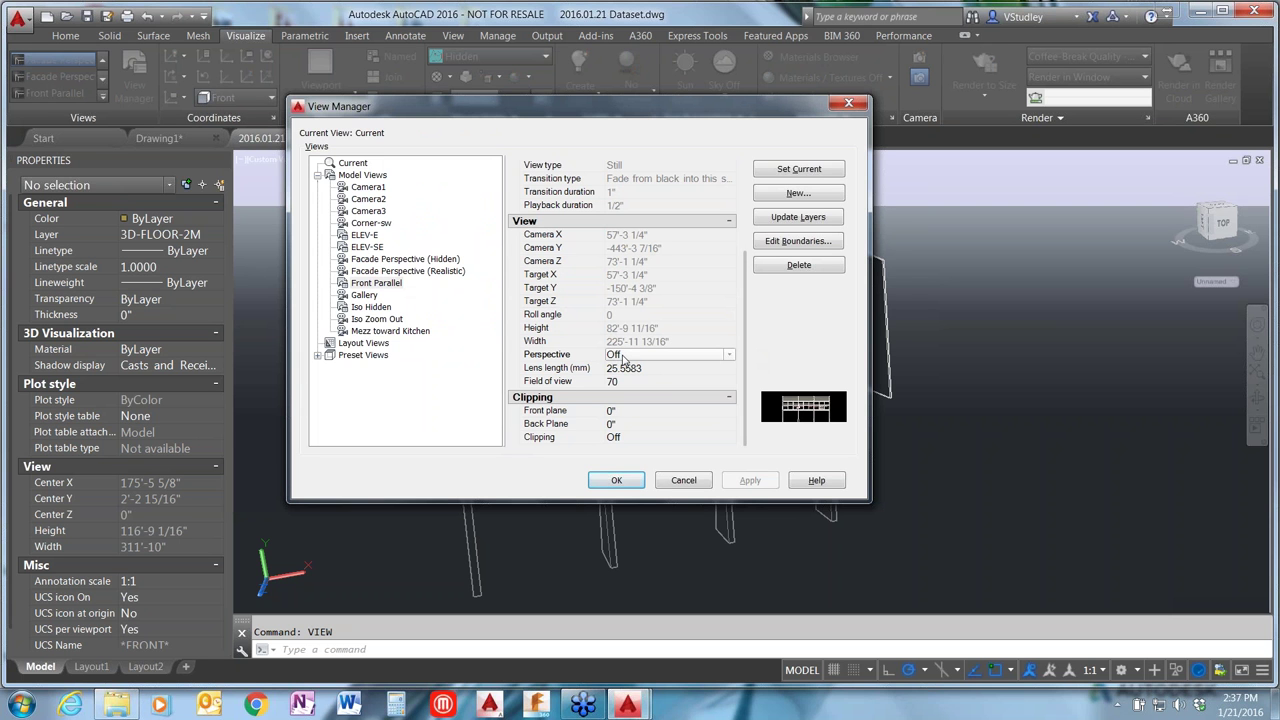
click(623, 356)
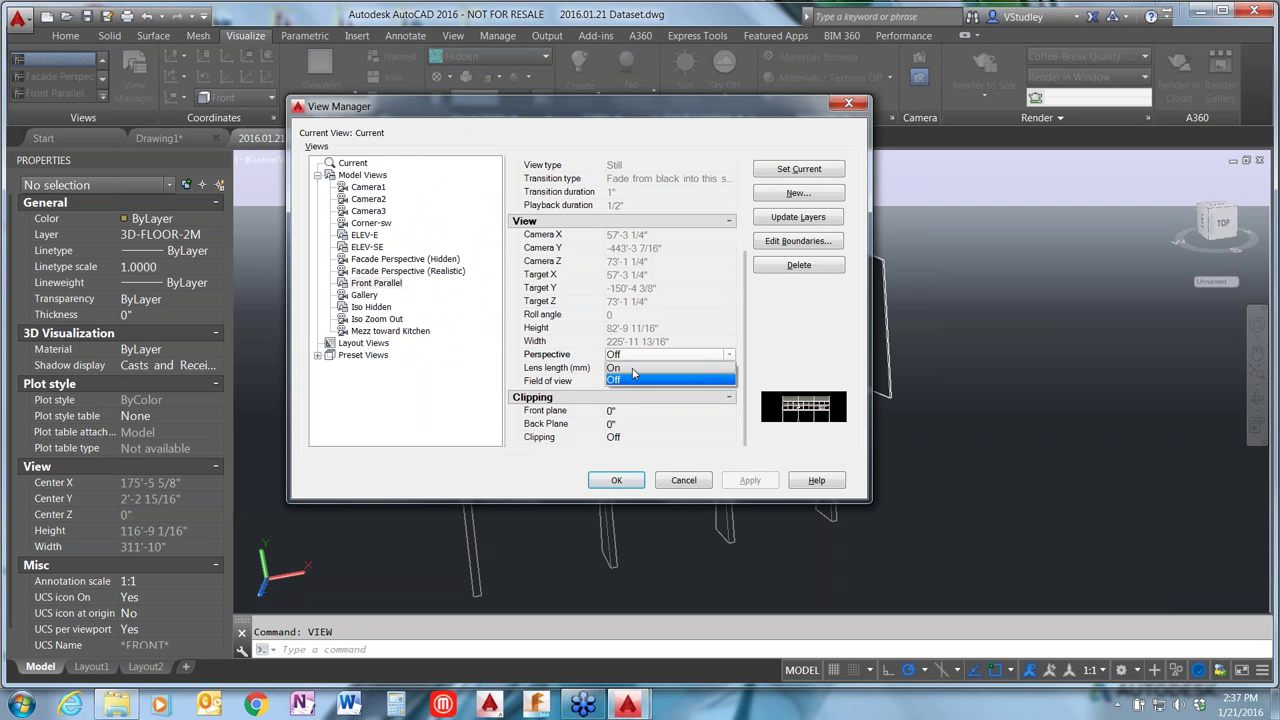
click(632, 370)
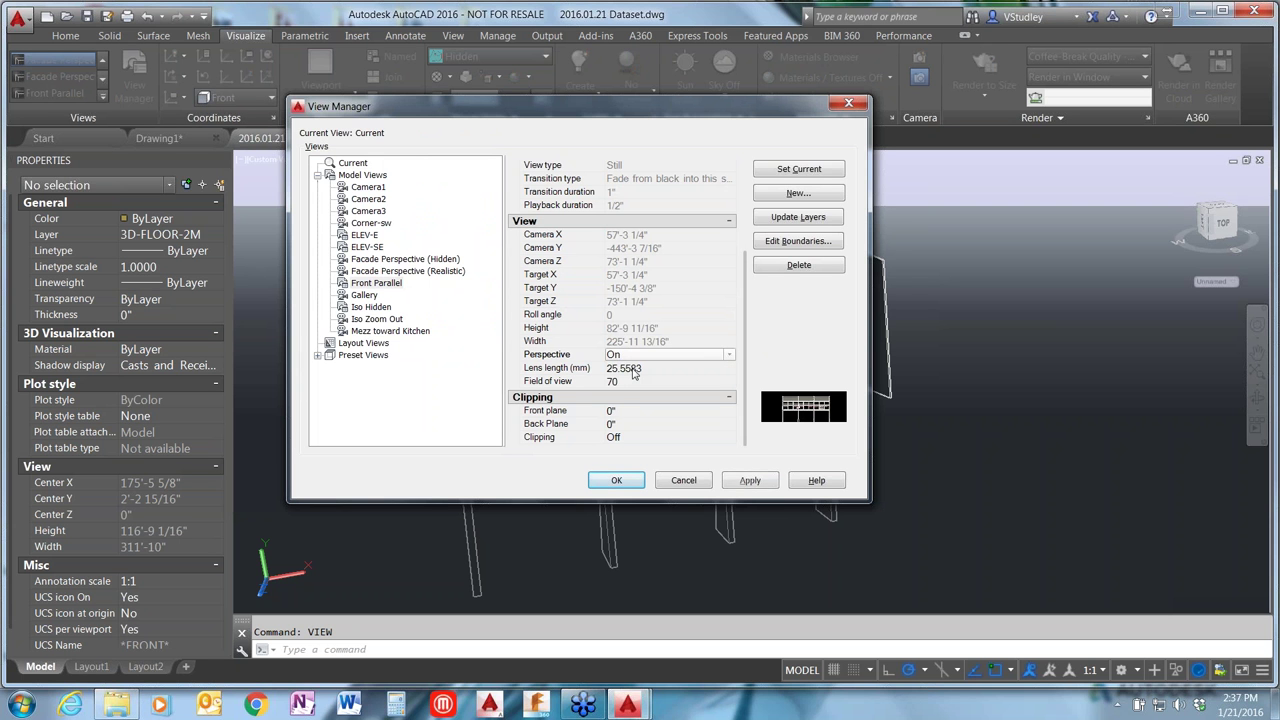
click(617, 481)
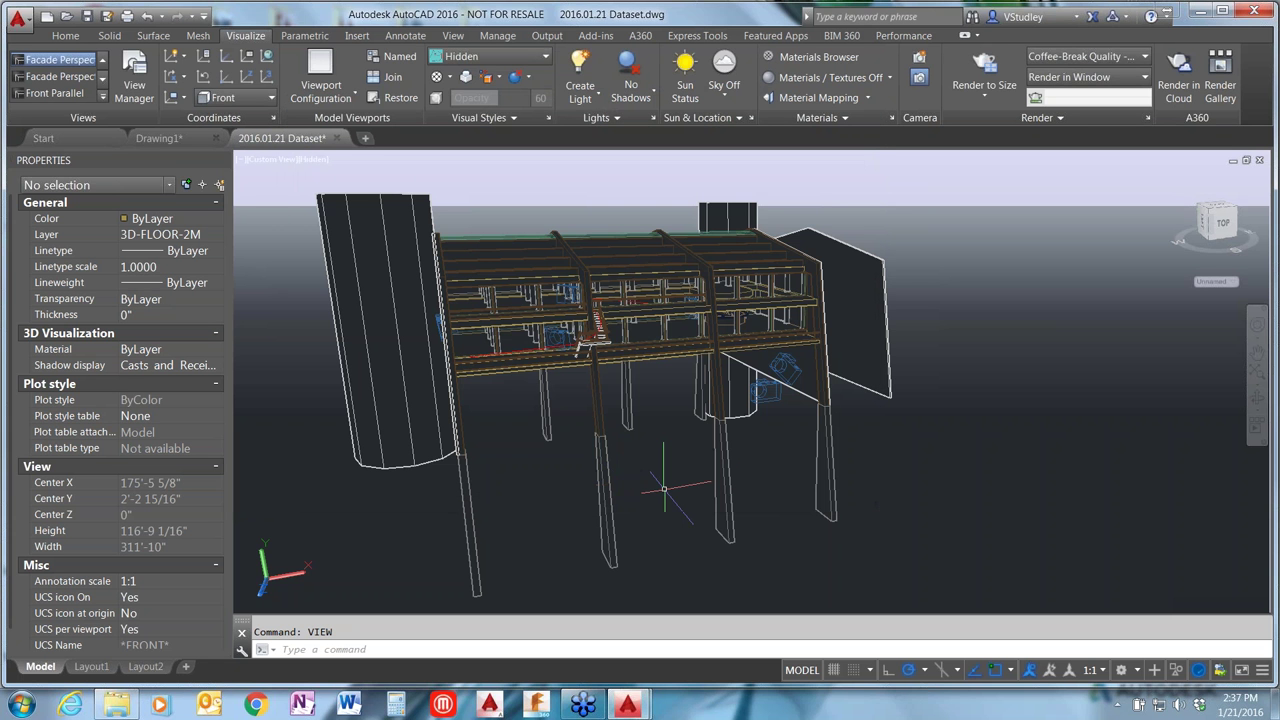
Step: Make Front Parallel the current view in View Manager and apply it
text(view)
key(Return)
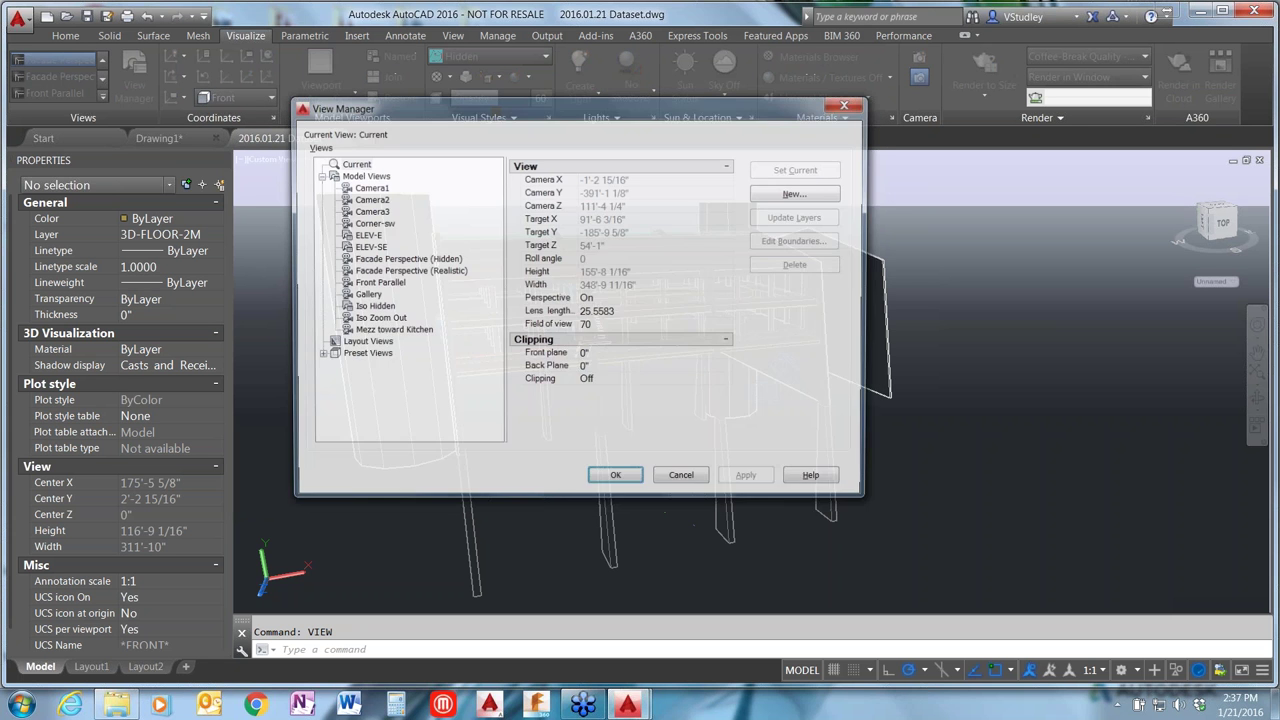
click(370, 285)
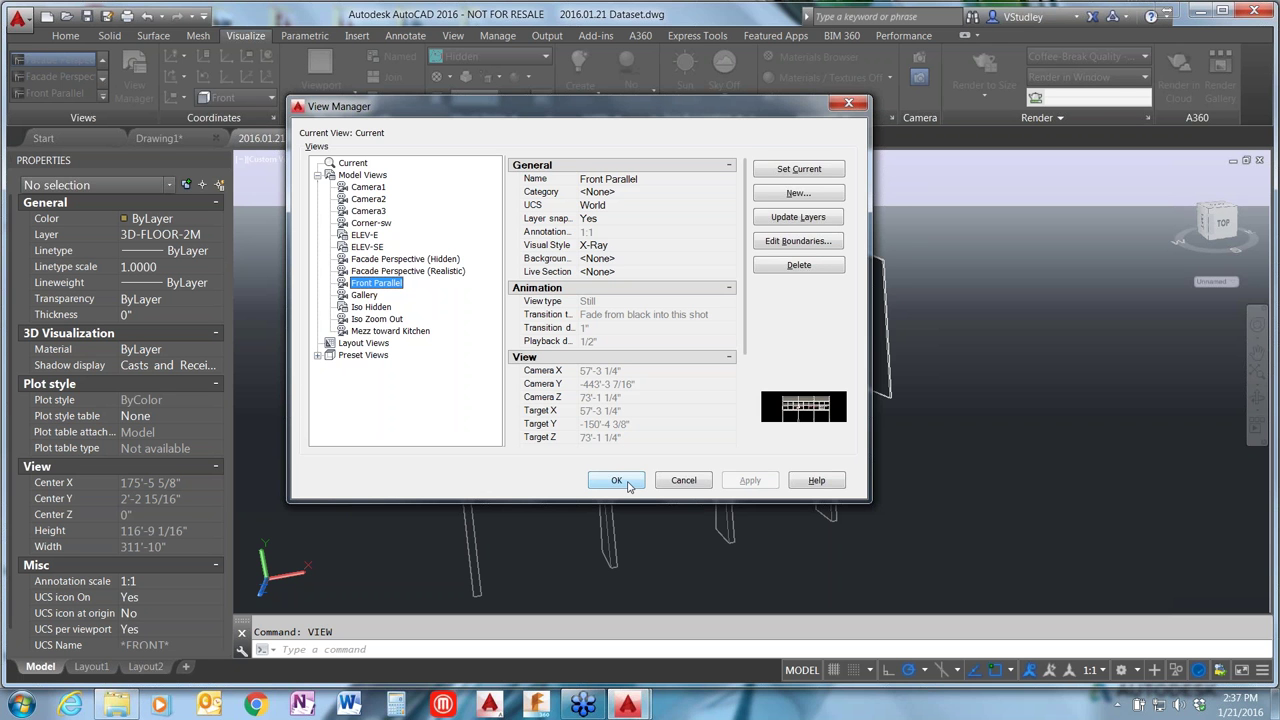
click(797, 170)
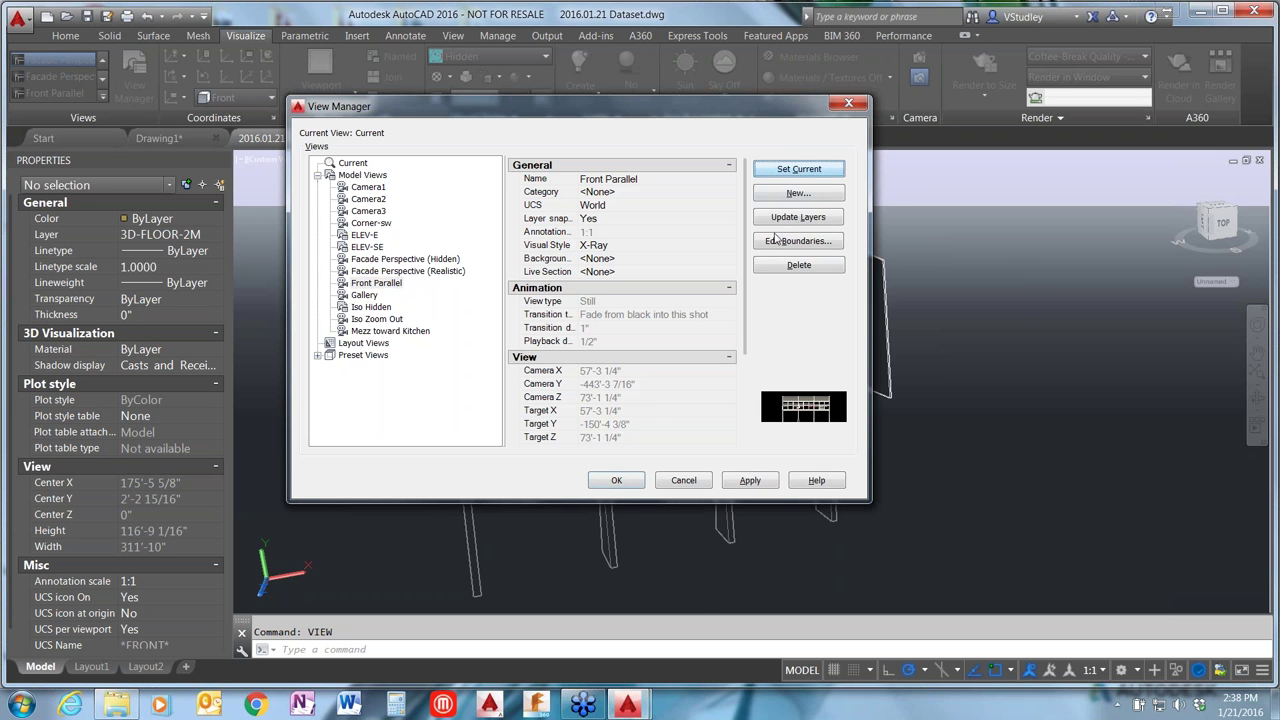
click(748, 478)
click(704, 482)
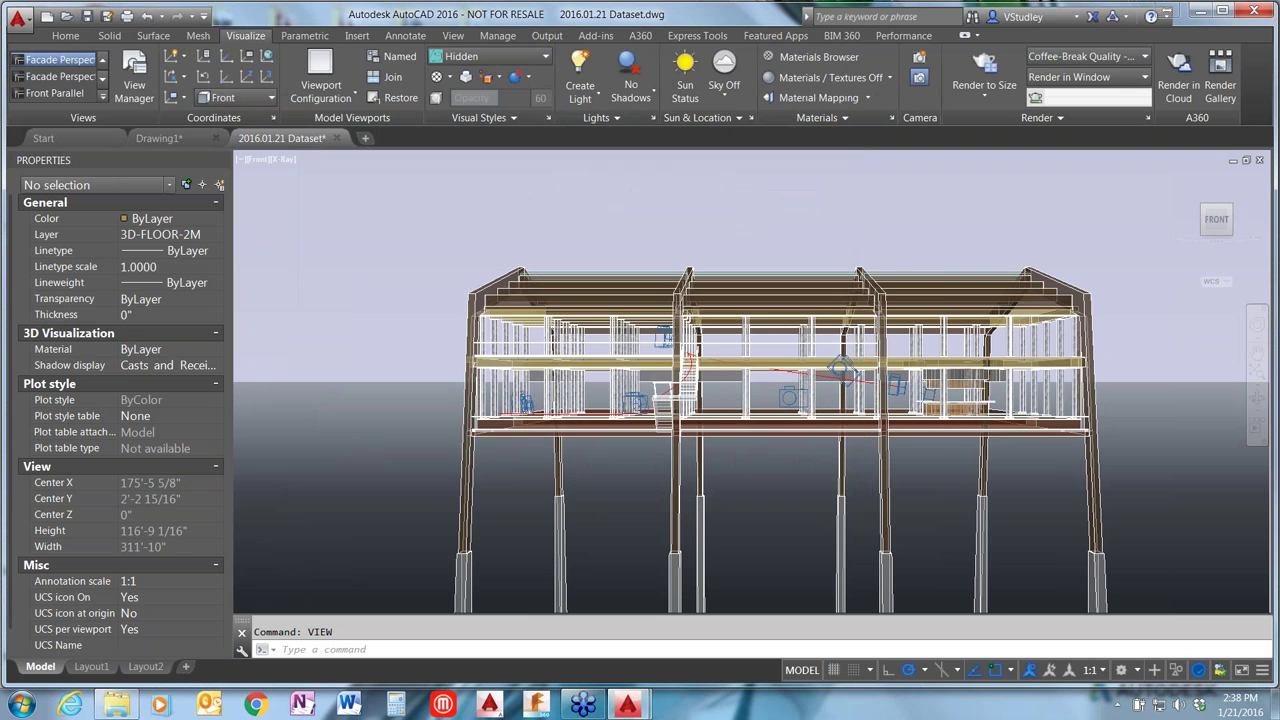
Step: Orbit to an angled view and select a facade camera to preview its shot
scroll(748, 375, down, 3)
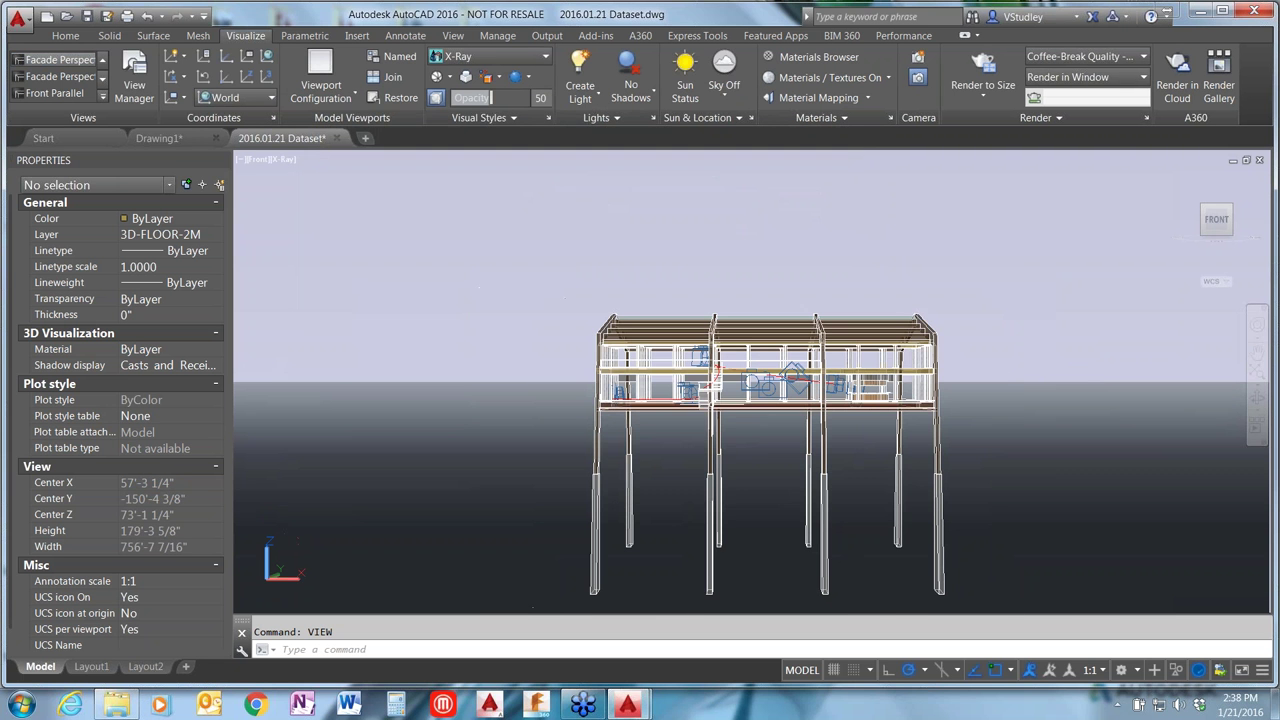
shift+middle_drag(730, 420, 517, 455)
click(510, 455)
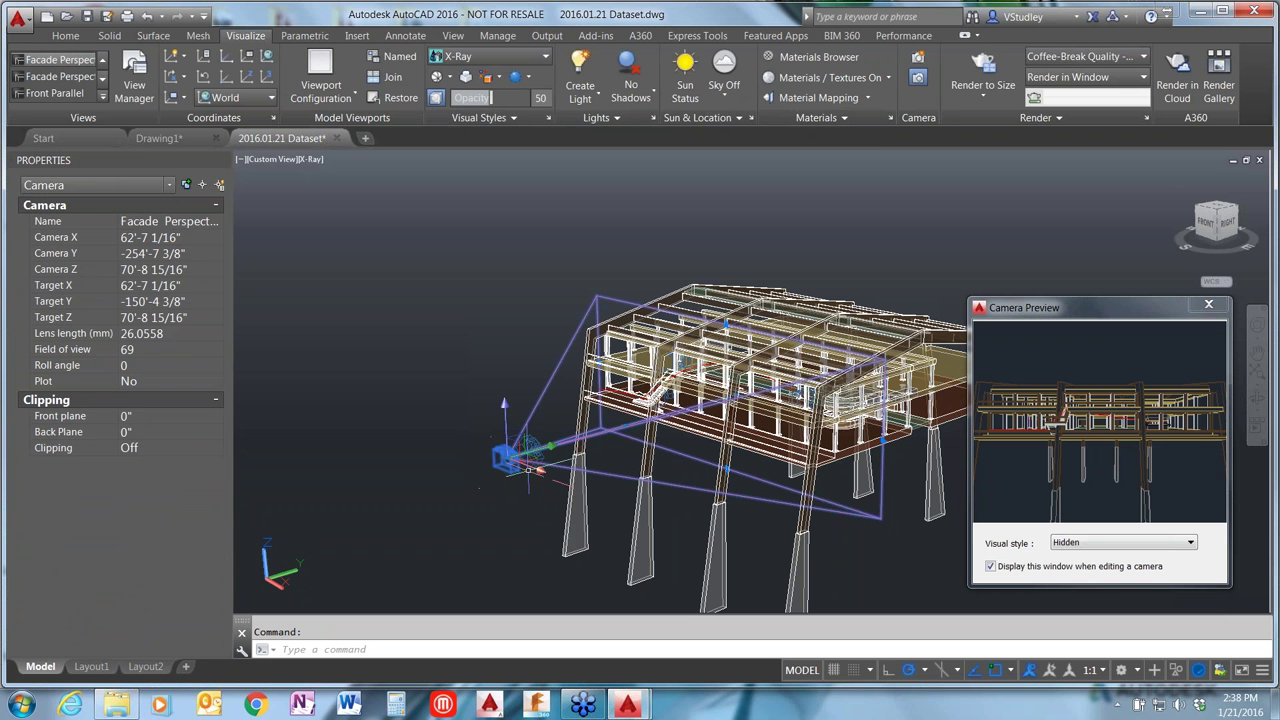
Step: Preview the left camera, then set Front Parallel's Perspective to Off in View Manager
key(Escape)
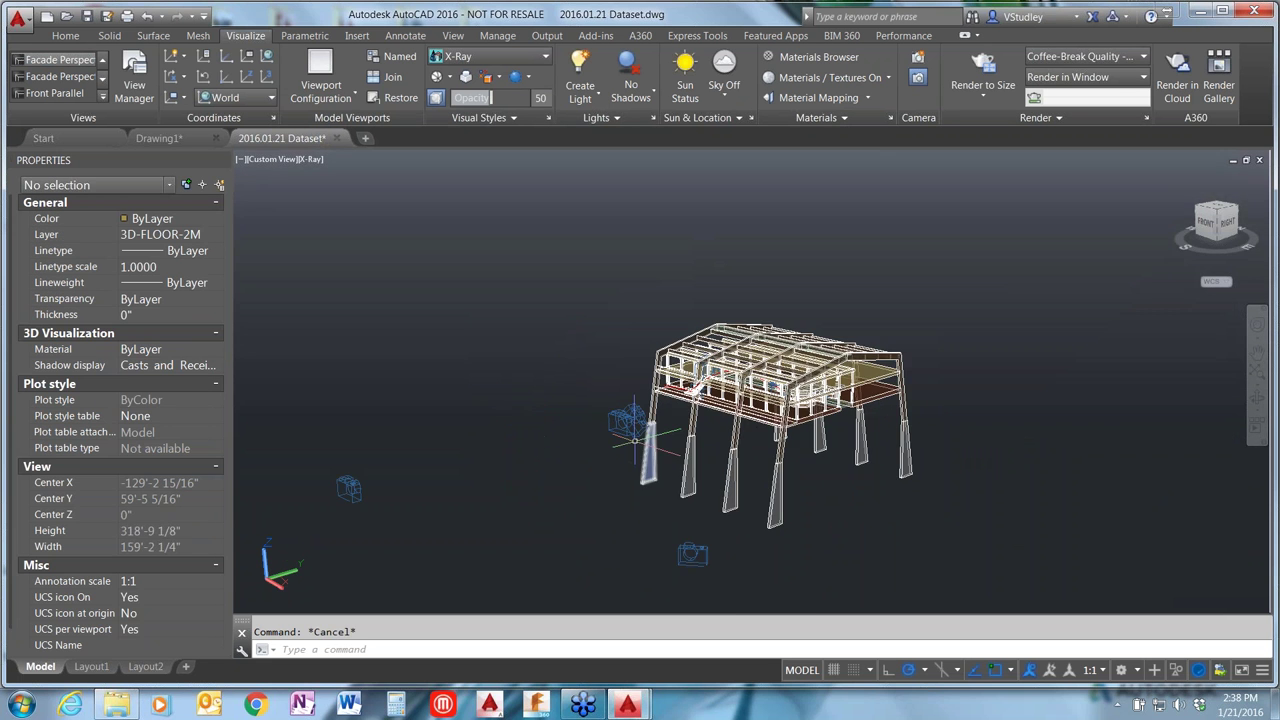
click(350, 485)
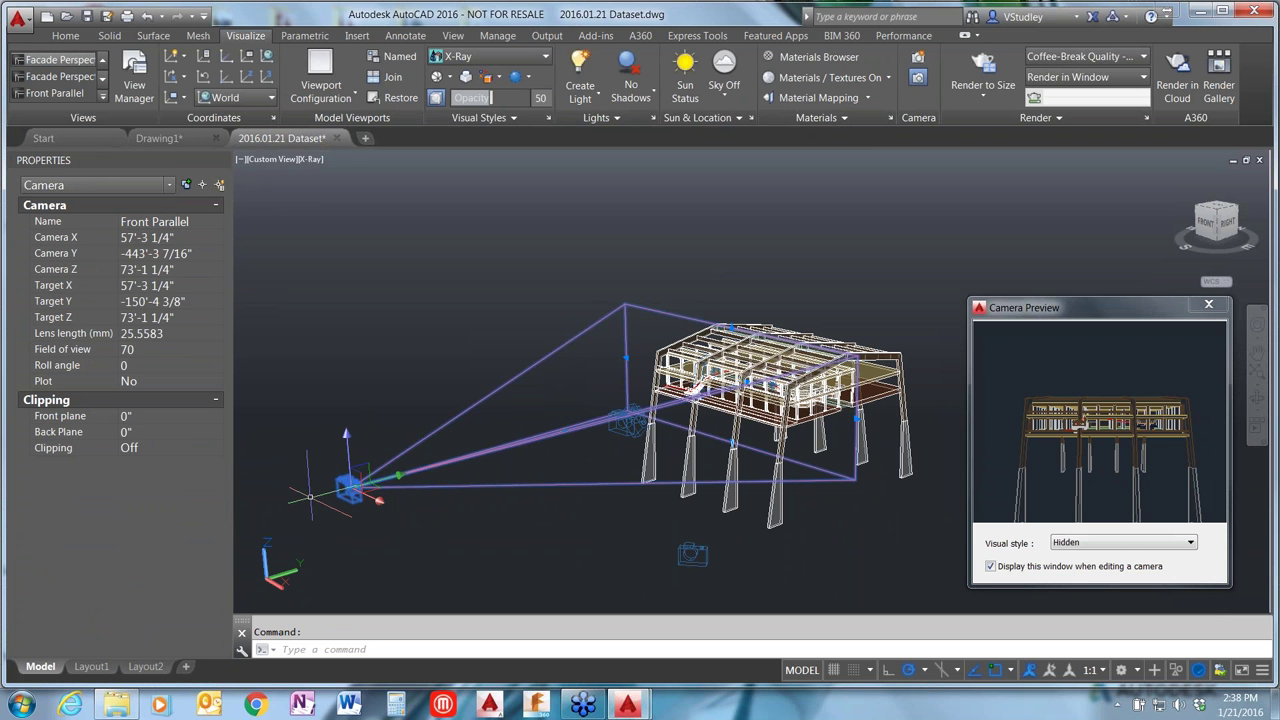
text(view)
key(Return)
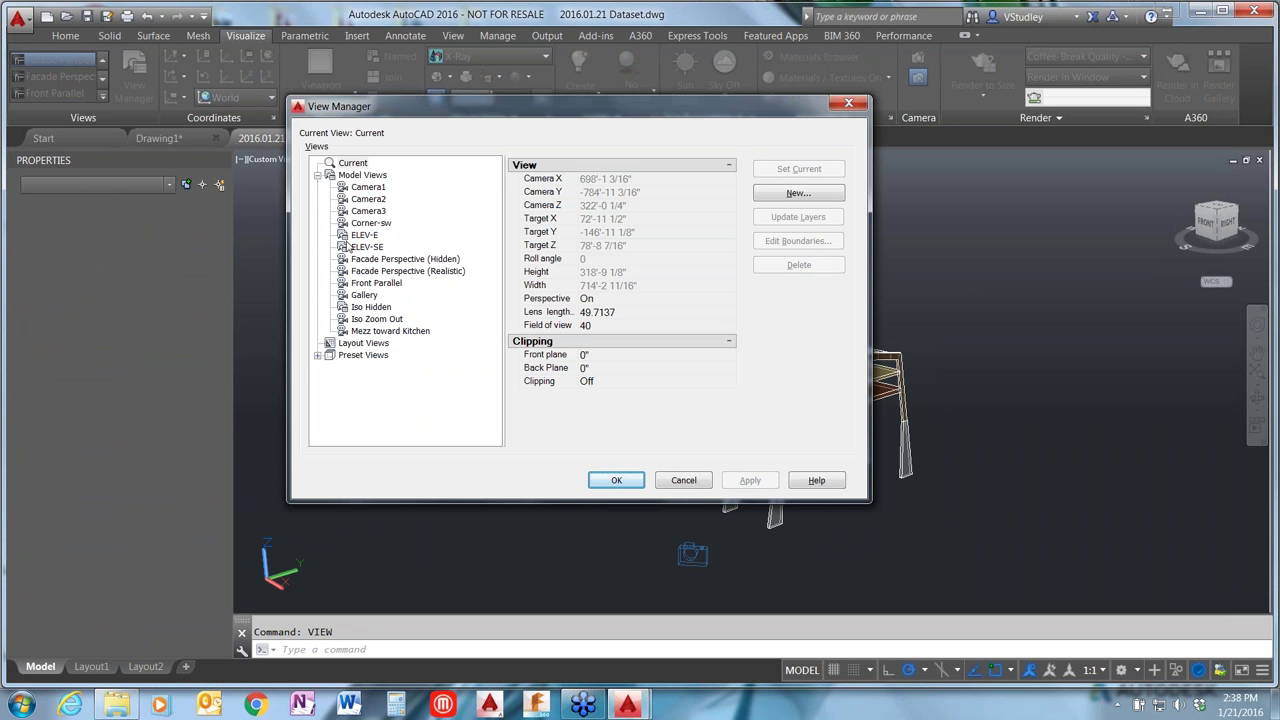
click(369, 285)
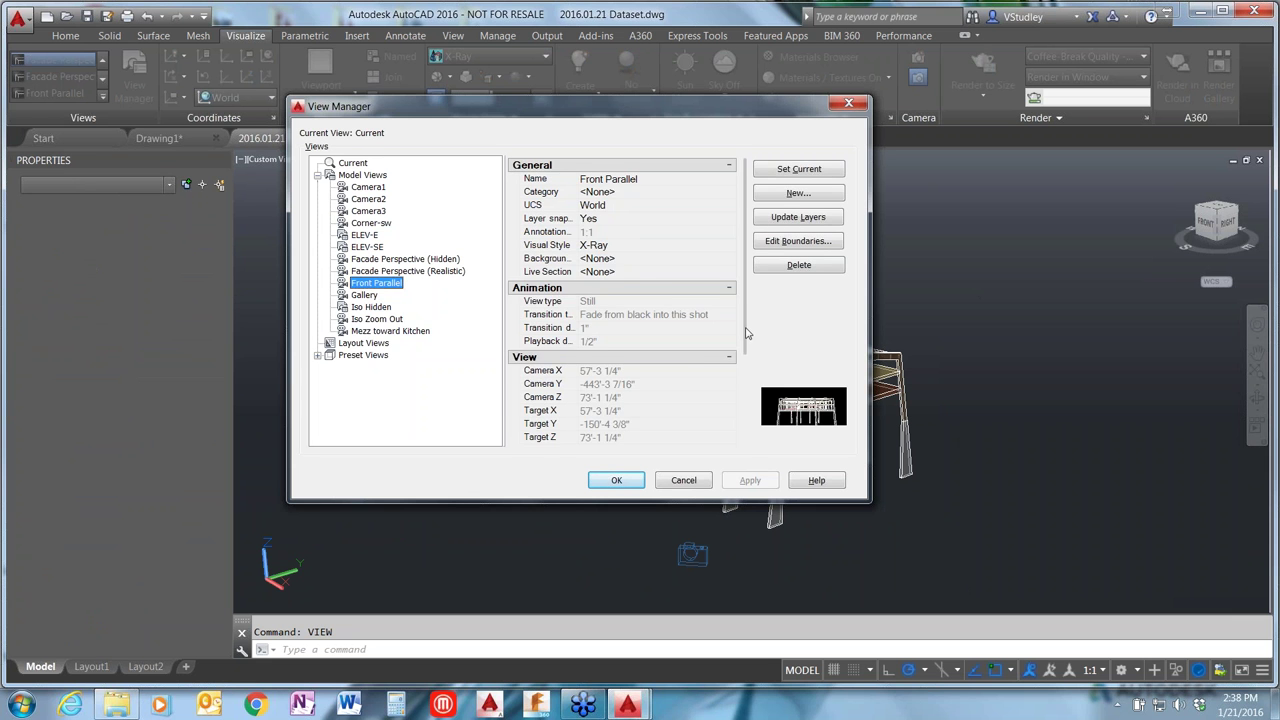
drag(748, 333, 743, 455)
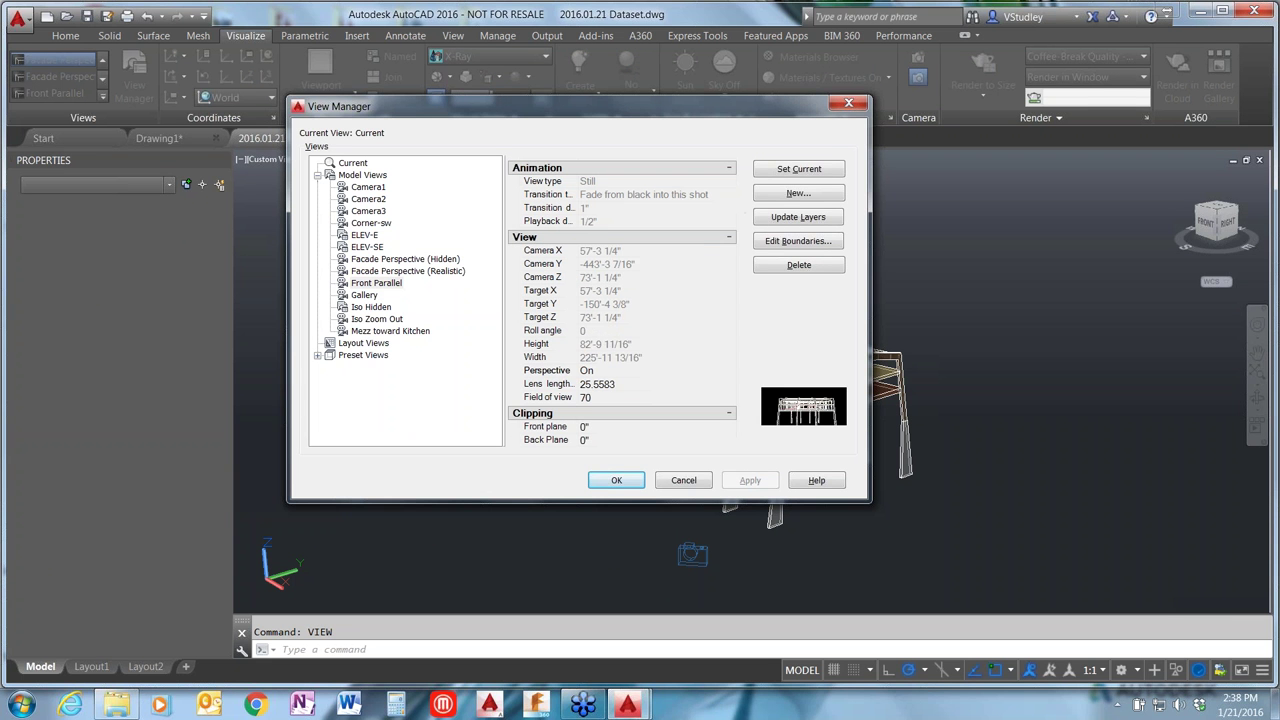
click(575, 372)
click(600, 372)
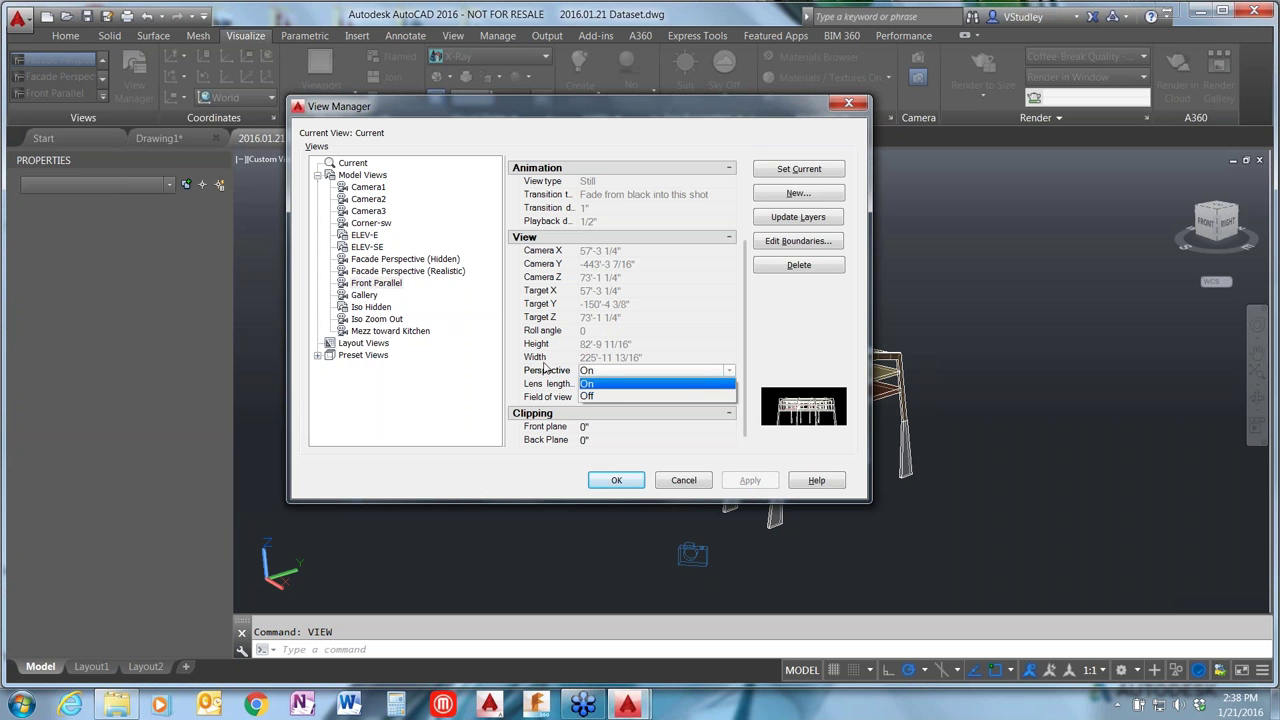
click(609, 397)
click(750, 480)
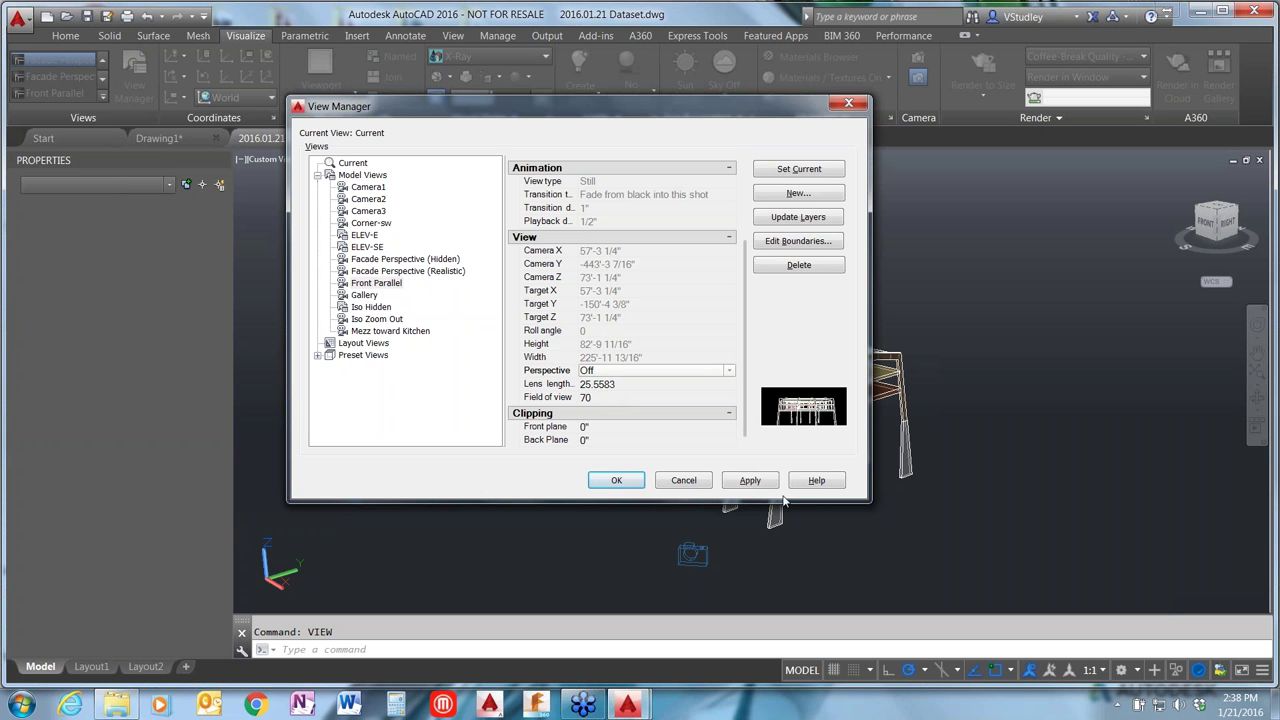
click(616, 480)
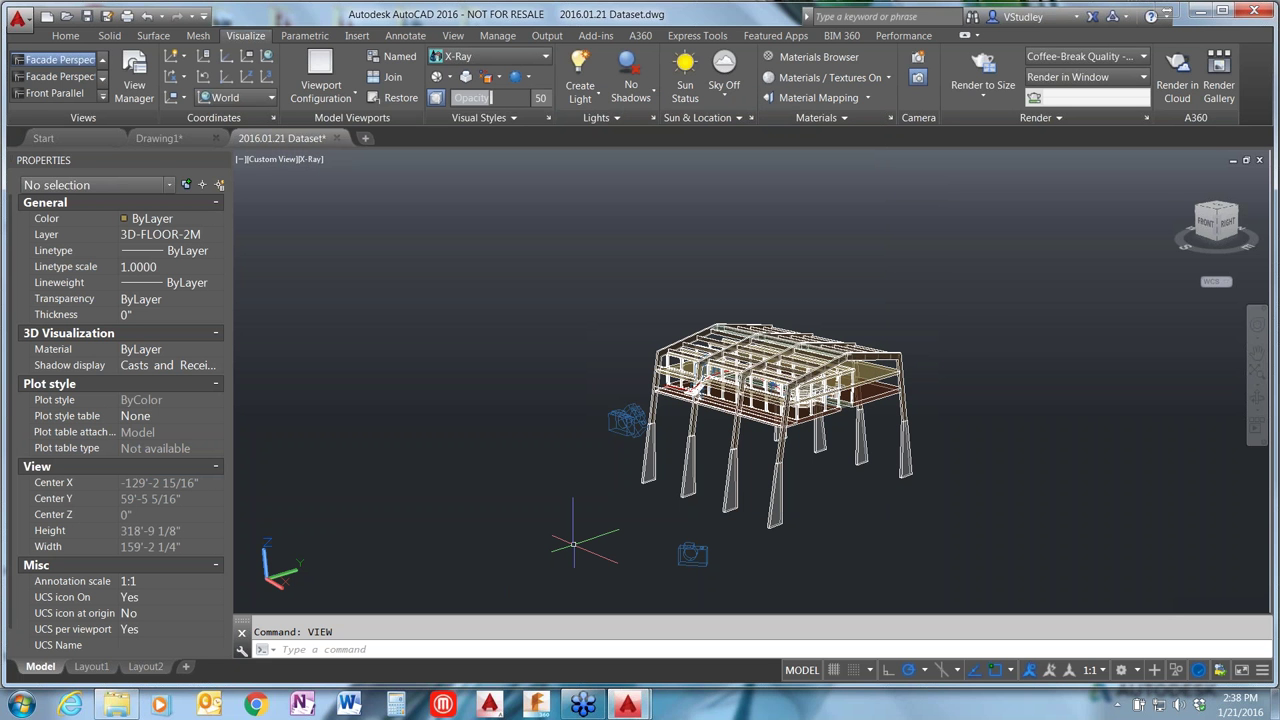
text(vi)
key(Return)
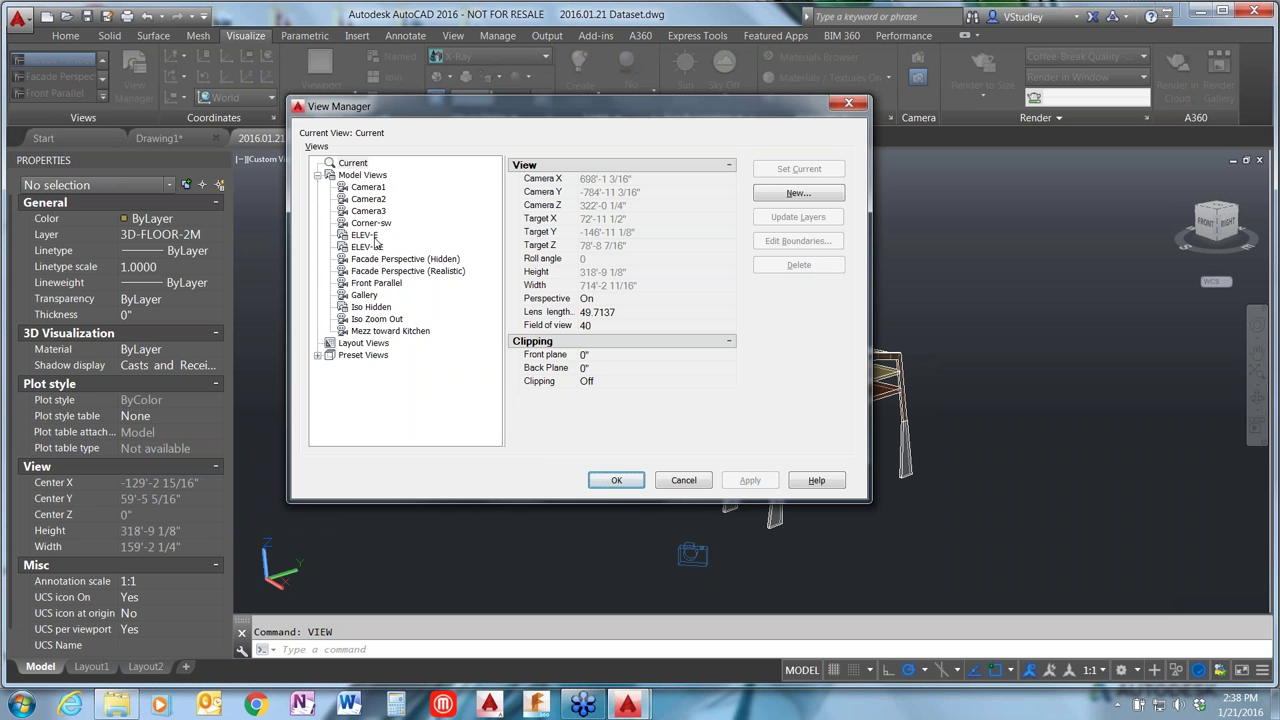
click(376, 283)
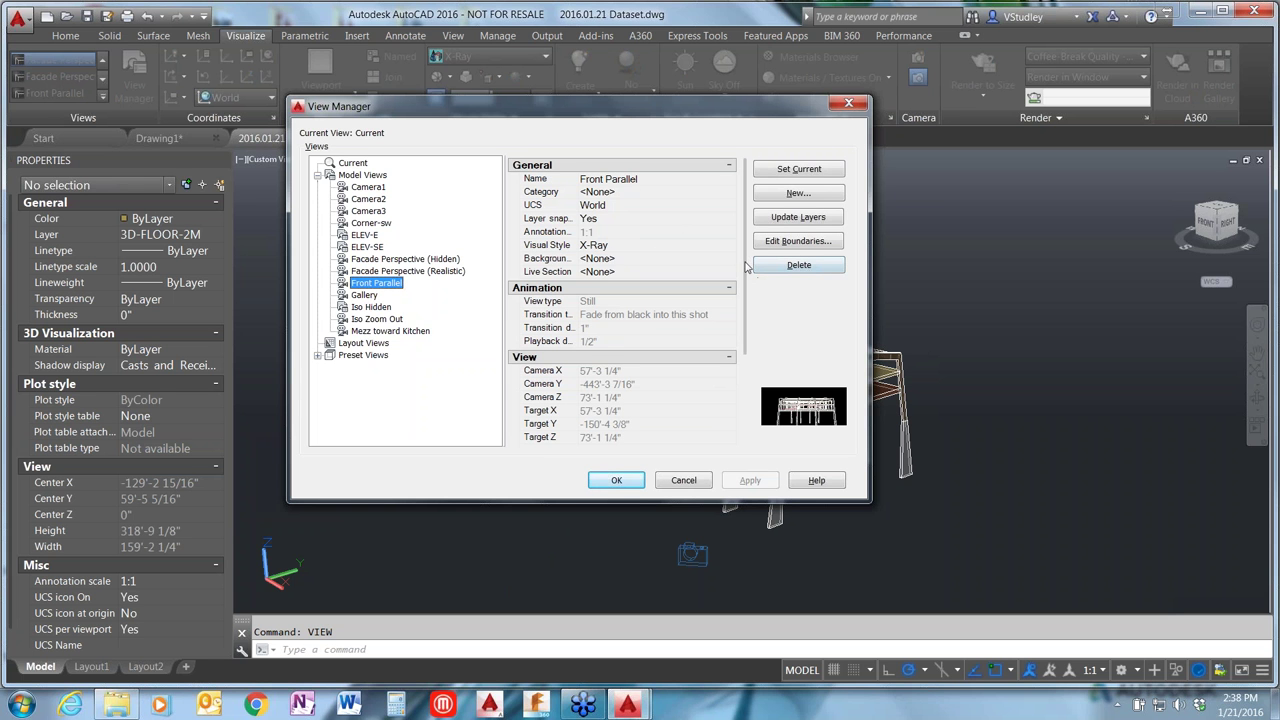
drag(755, 280, 755, 402)
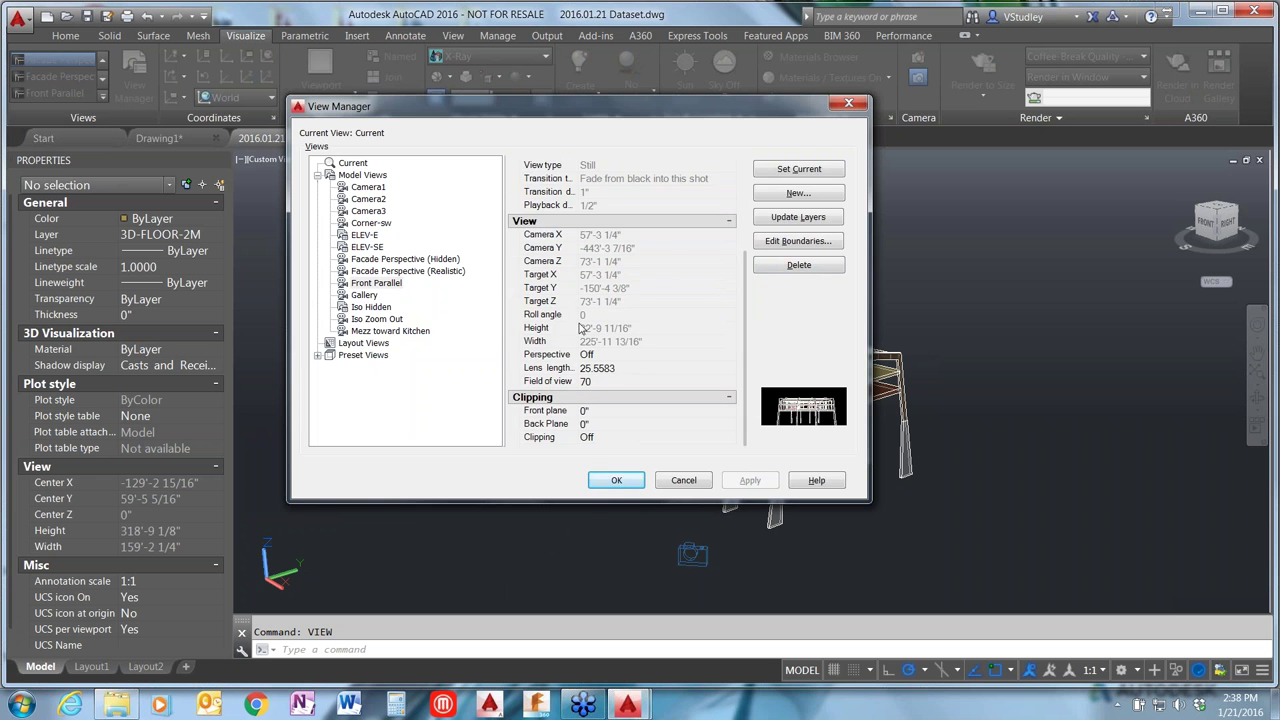
click(616, 480)
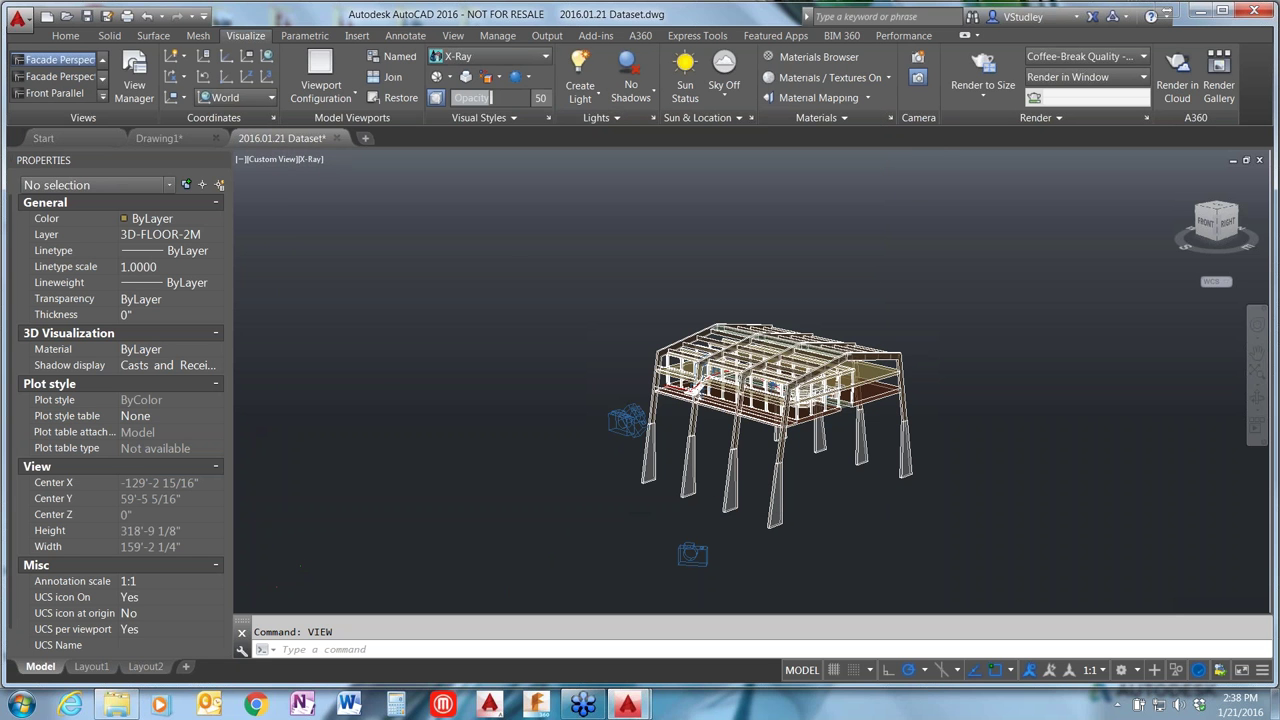
key(Escape)
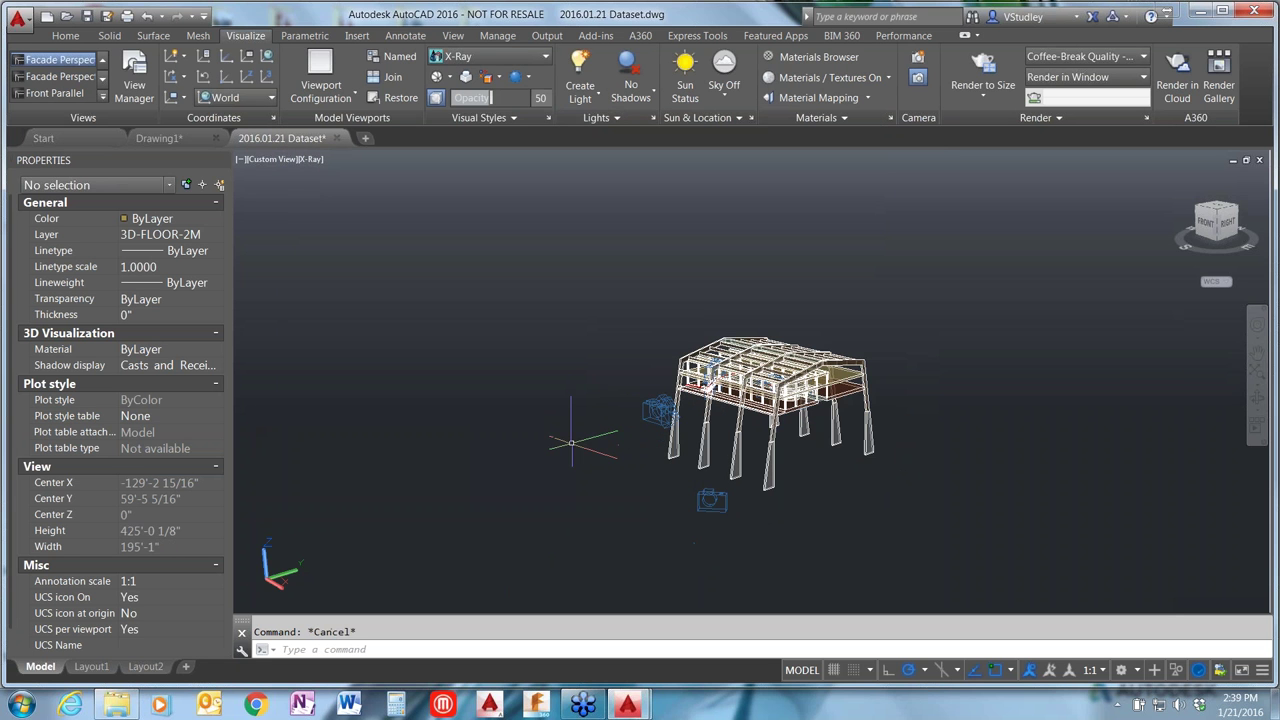
text(spe)
key(Escape)
text(rea)
key(Return)
click(638, 500)
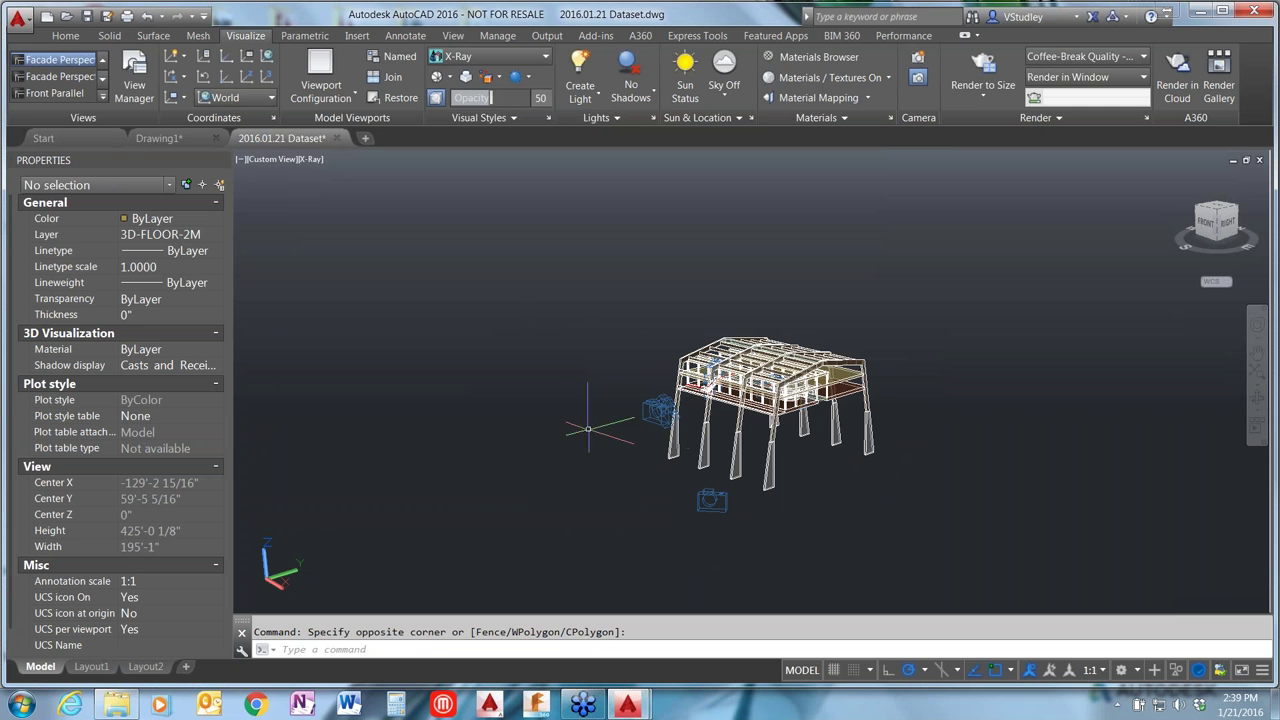
scroll(632, 441, up, 1)
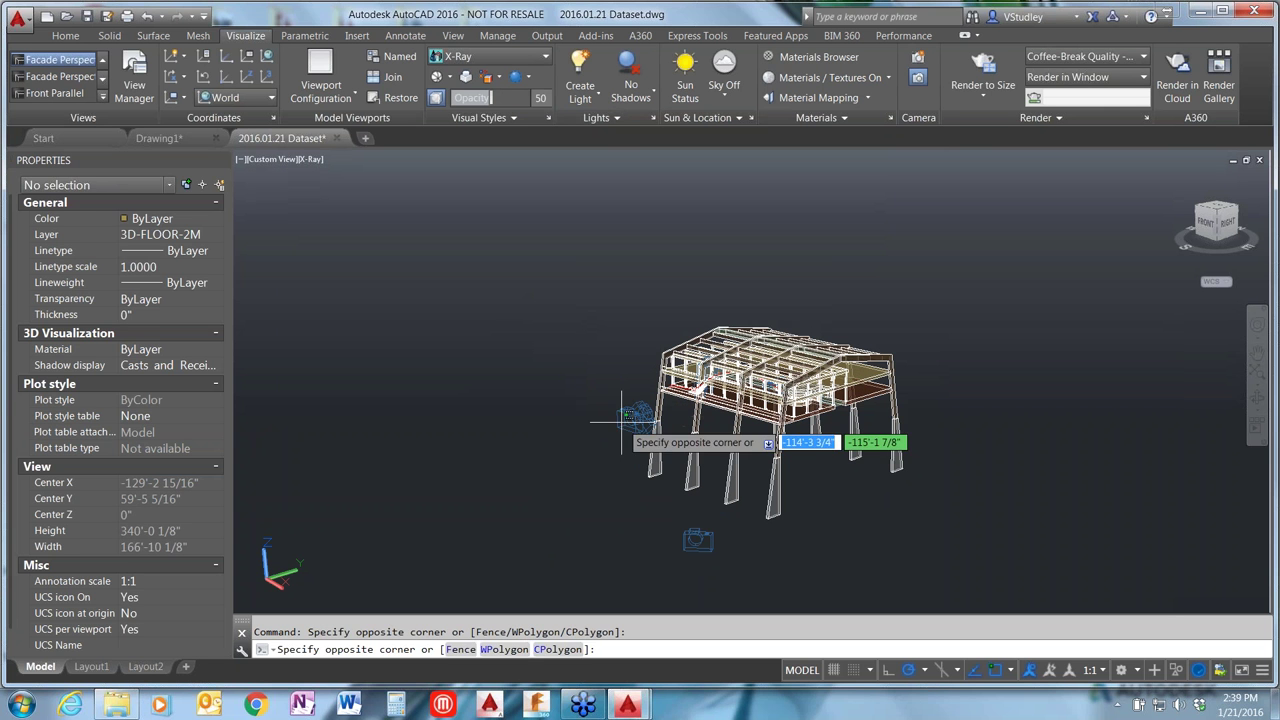
click(598, 421)
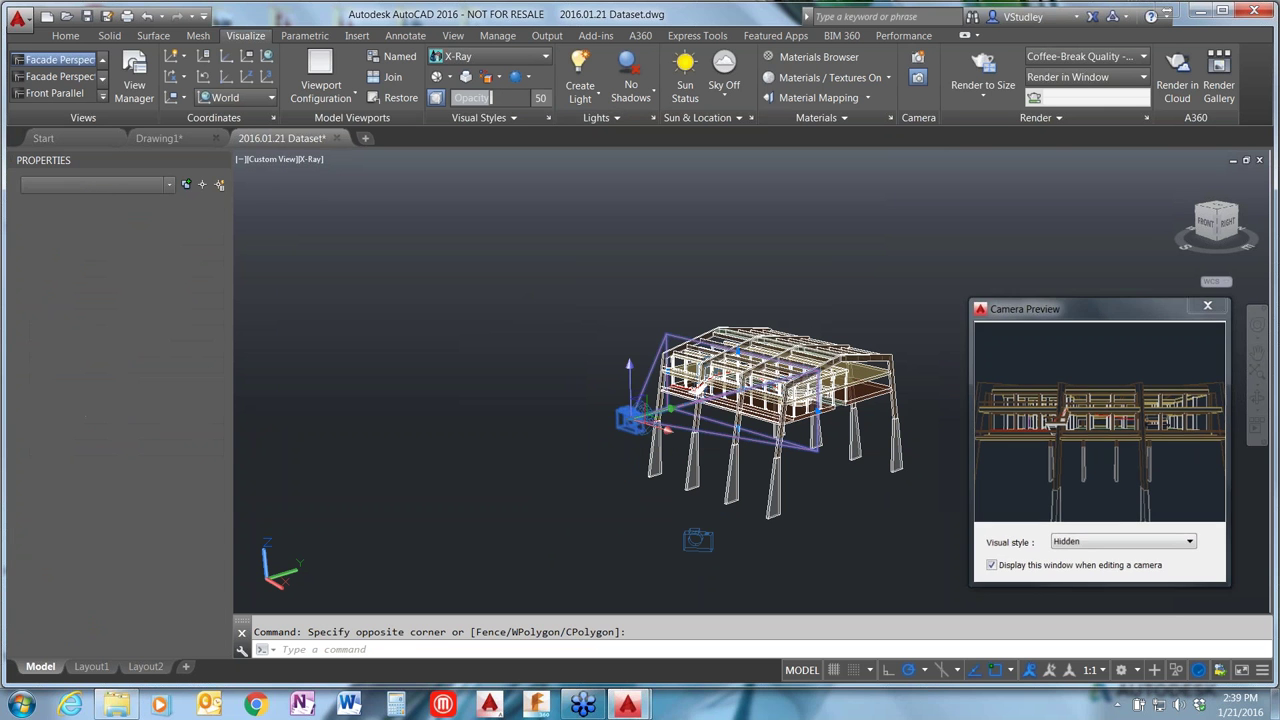
key(Escape)
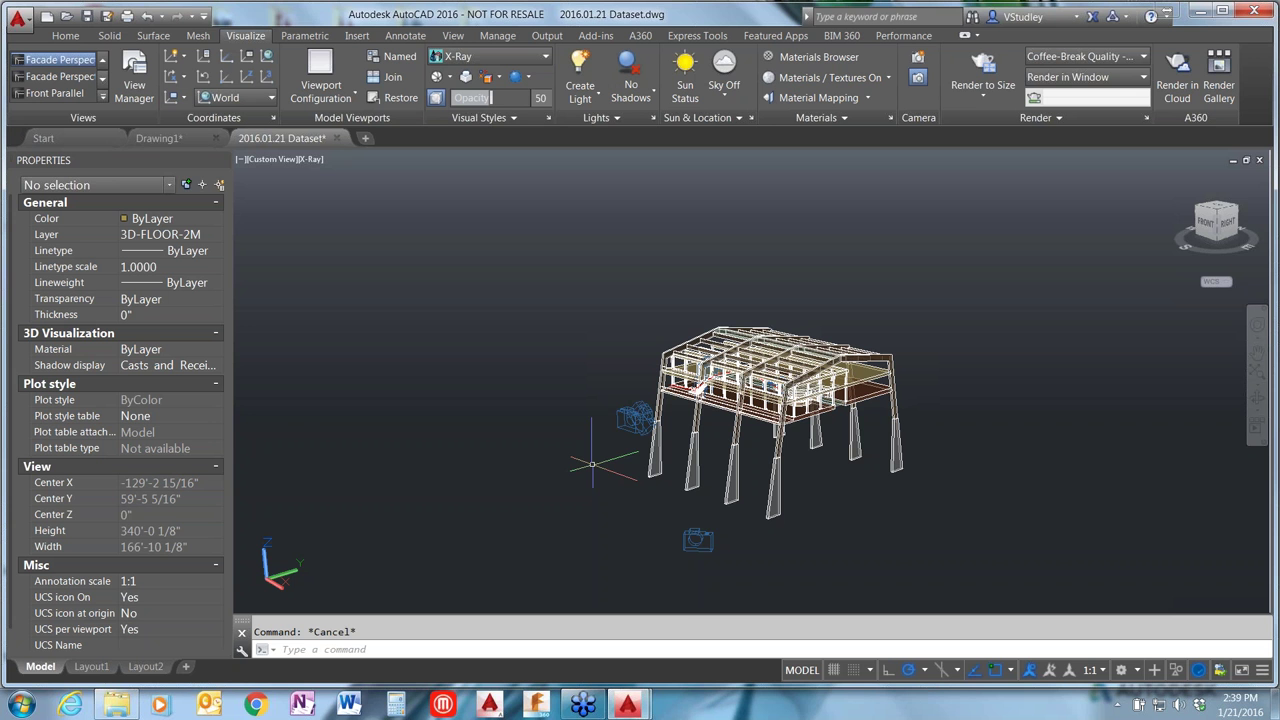
scroll(600, 472, up, 1)
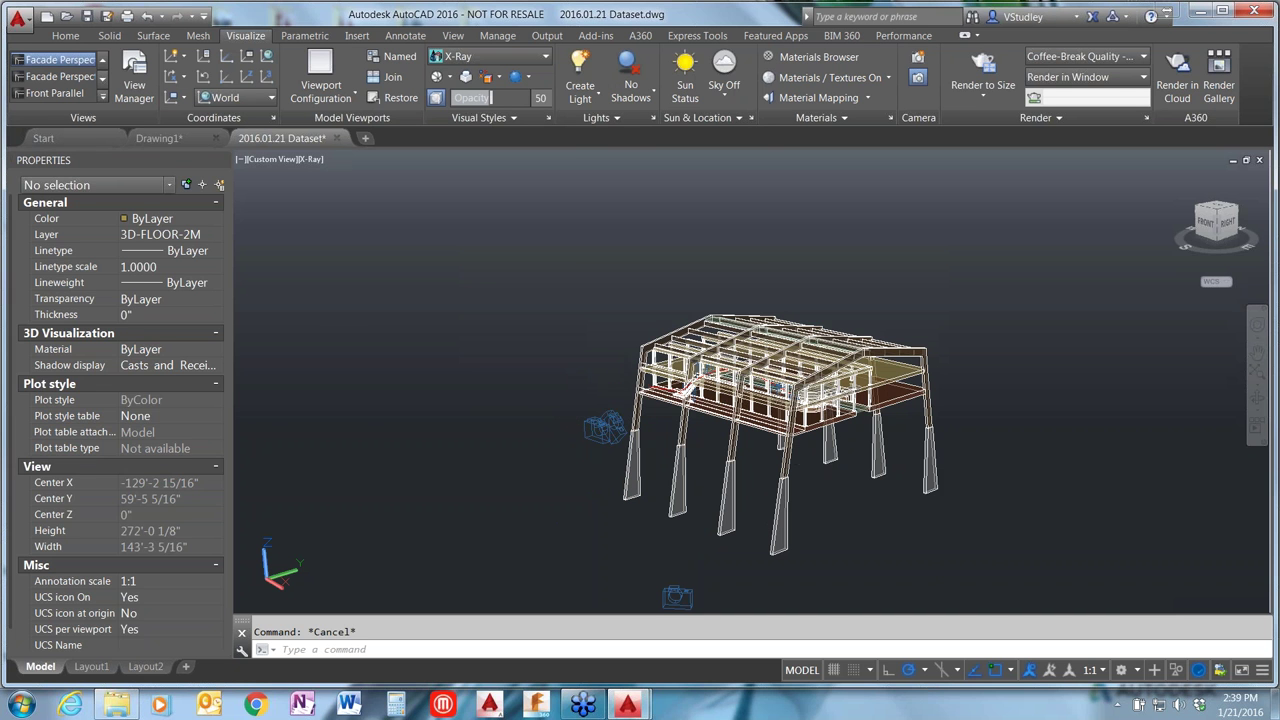
Step: Copy the facade perspective camera with Copy with Base Point at 0,0,0
click(603, 428)
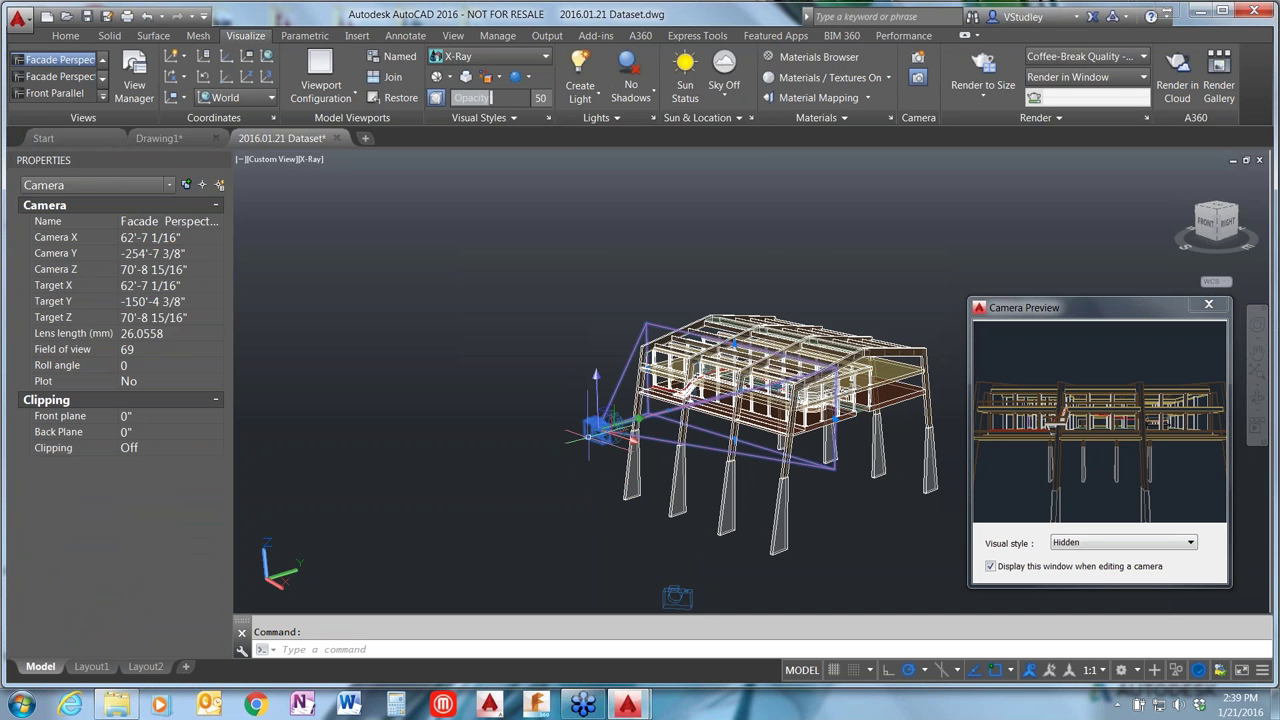
right_click(590, 438)
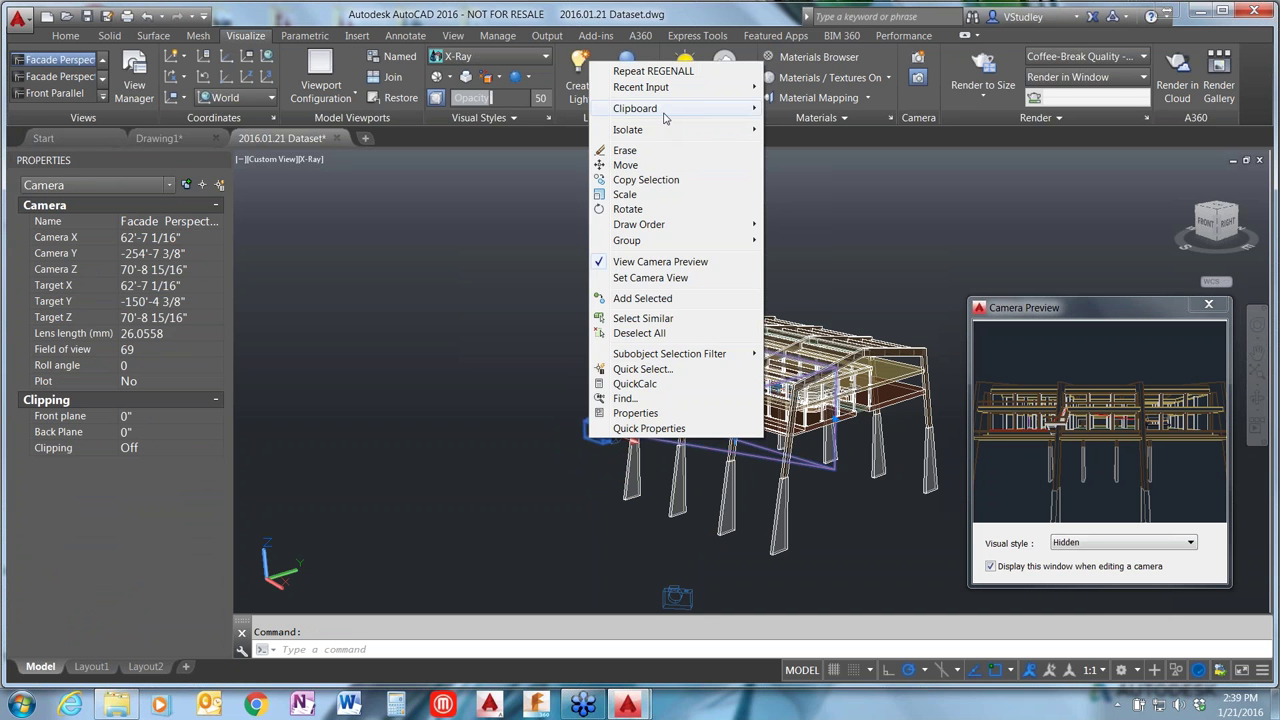
mouse_move(664, 115)
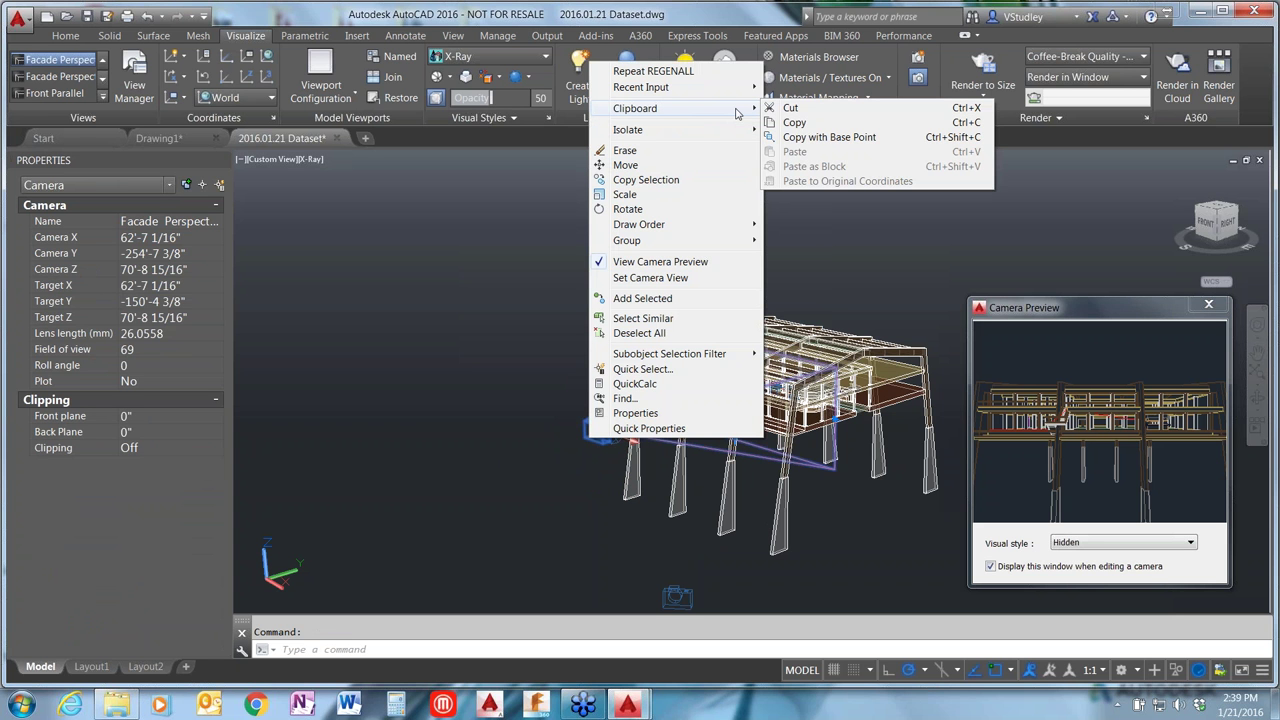
click(814, 140)
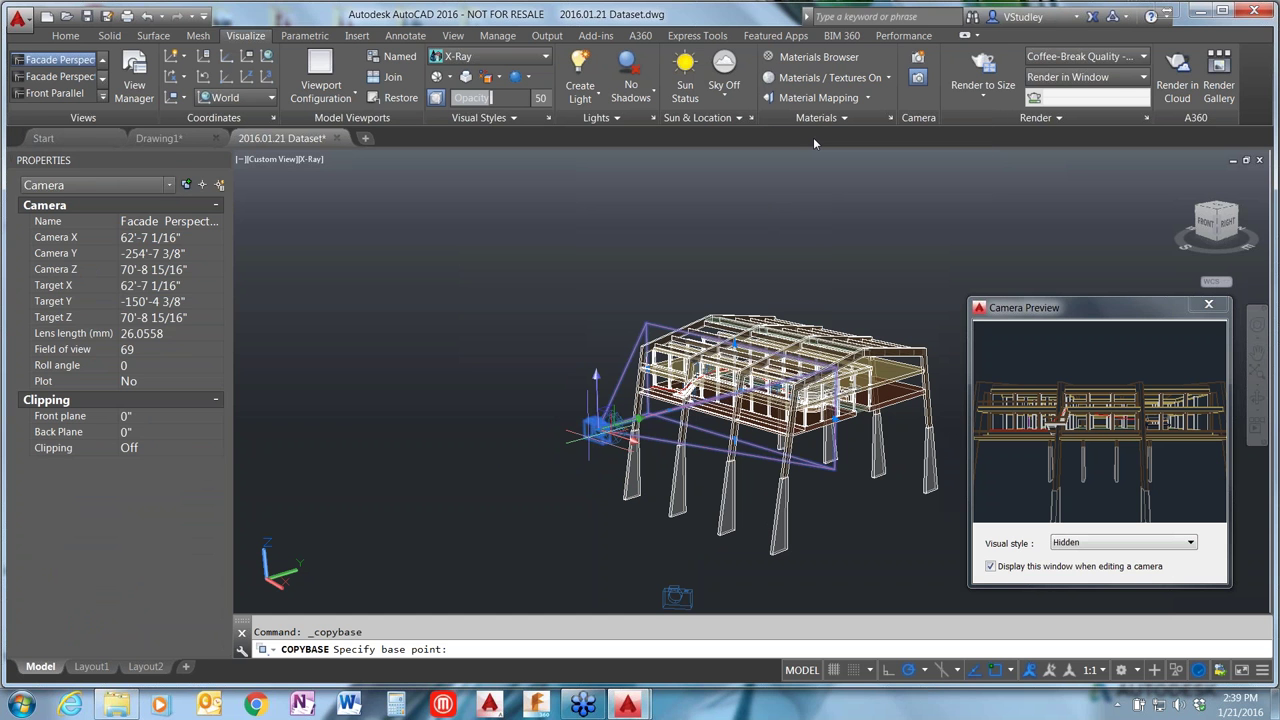
text(0,0,0)
key(Return)
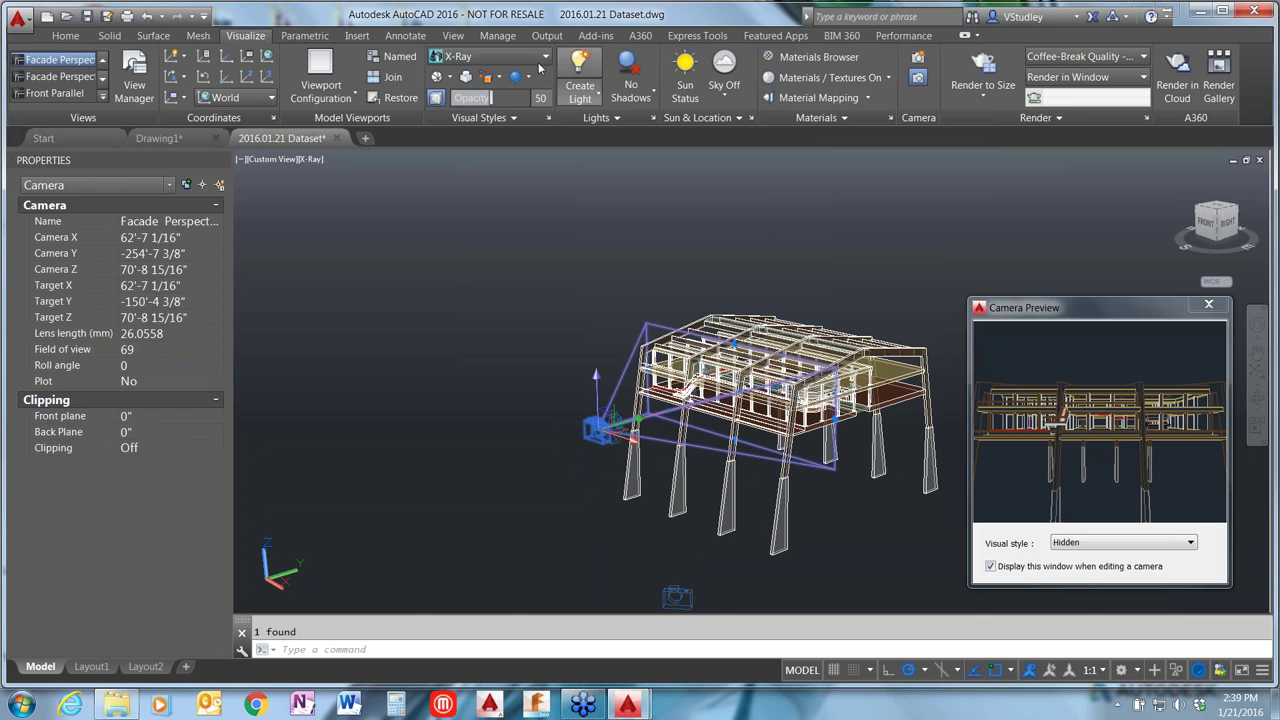
Step: Paste the camera into Drawing1 at 0,0,0, orbit the view and select everything
click(160, 138)
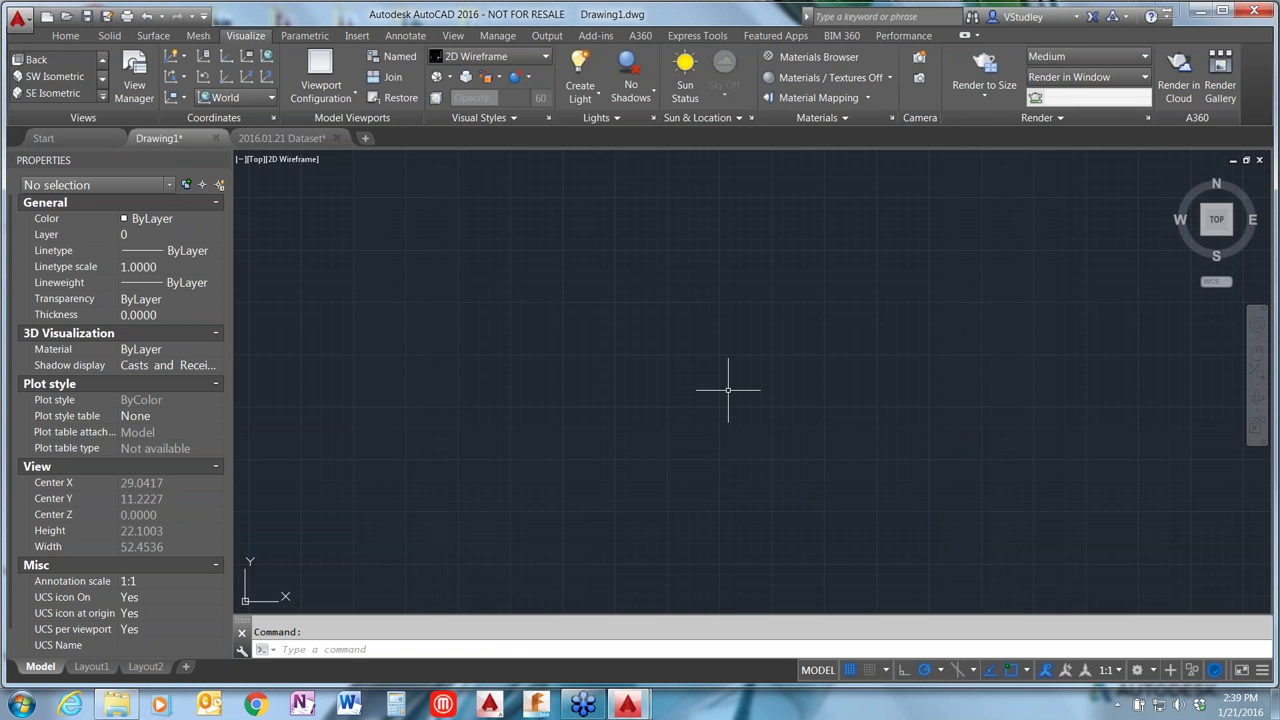
key(ctrl+v)
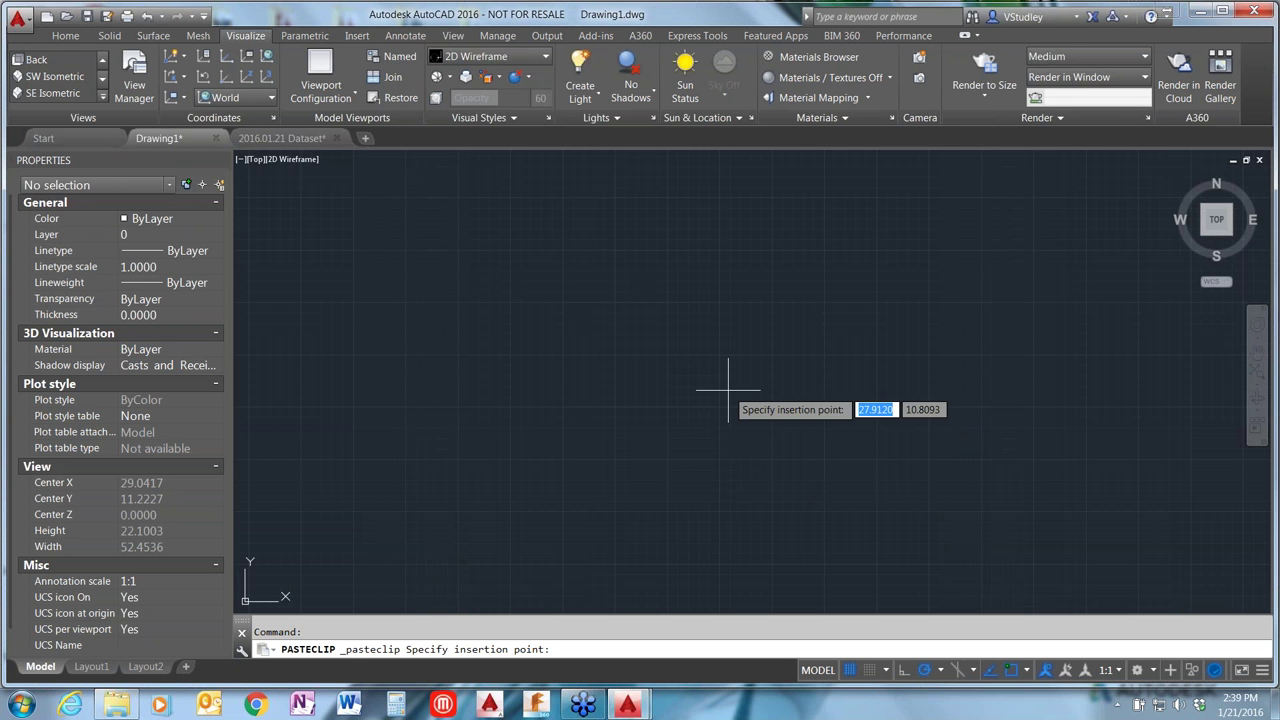
text(0,0,0)
key(Return)
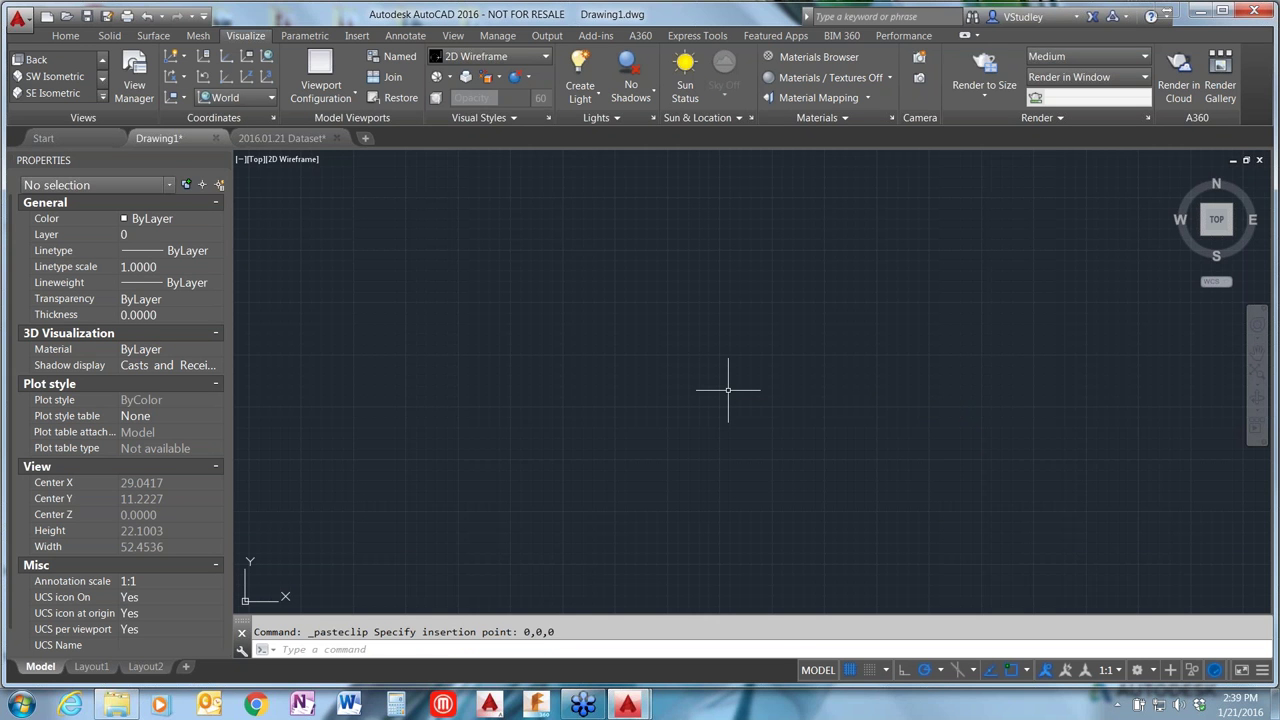
shift+middle_drag(728, 390, 752, 462)
middle_click(700, 466)
middle_click(700, 466)
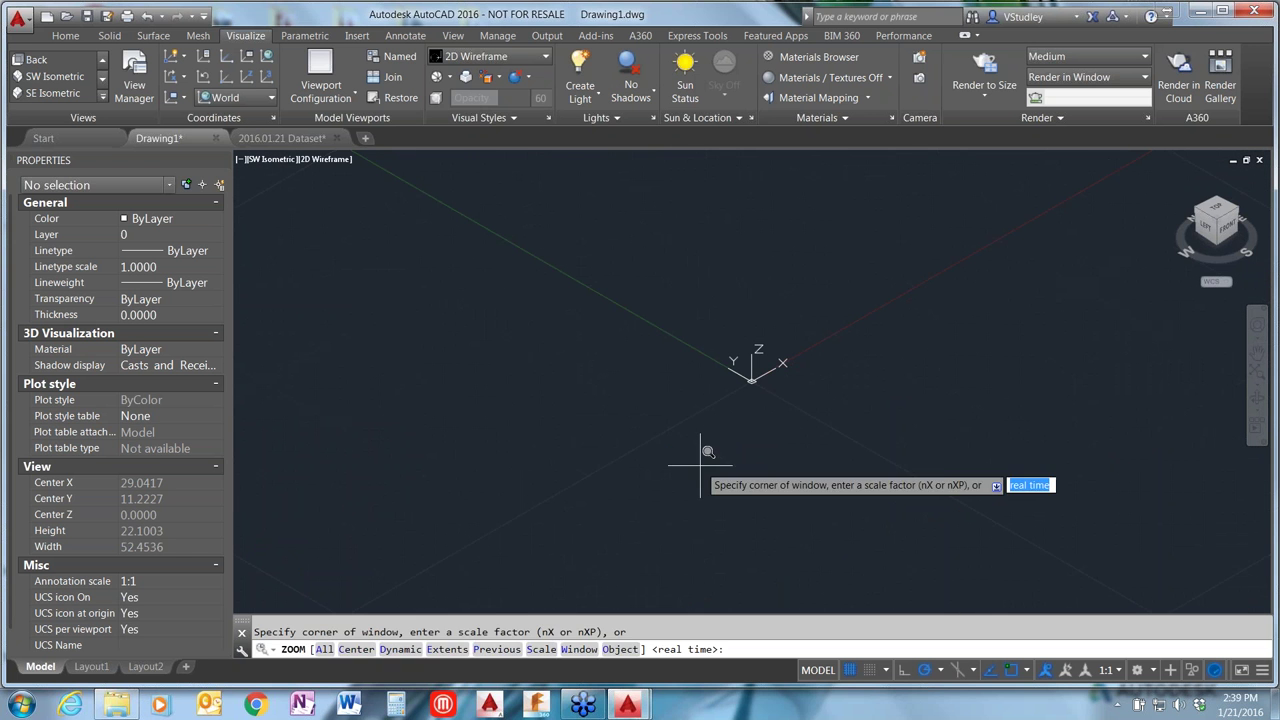
scroll(572, 480, down, 5)
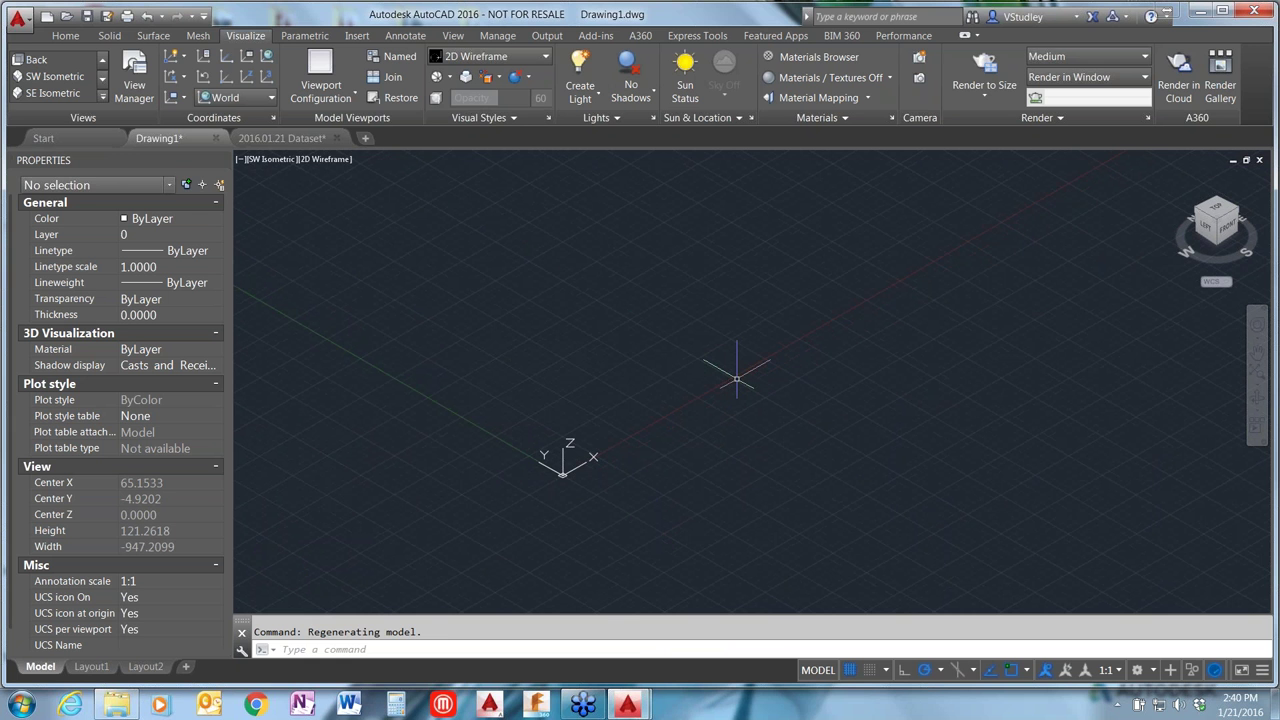
key(ctrl+a)
Step: Recopy the facade camera from the 2016.01.21 Dataset drawing and paste it into Drawing1 at 0,0,0
click(282, 138)
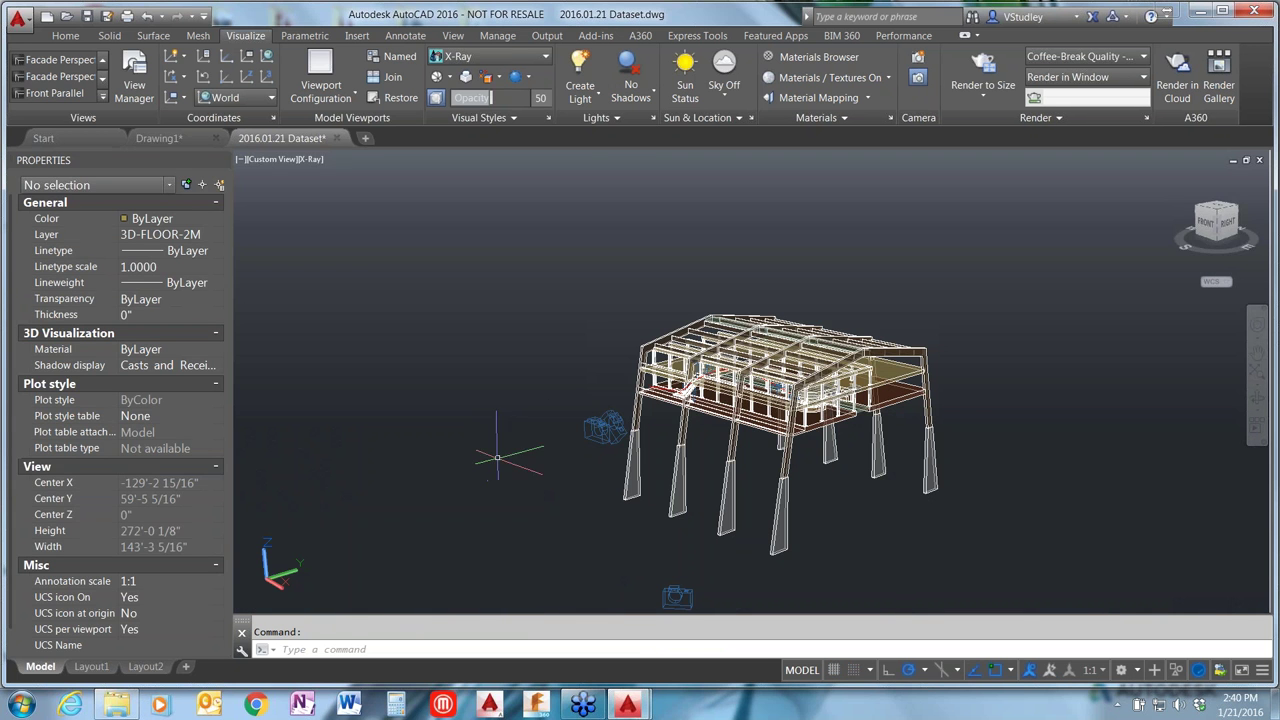
click(603, 428)
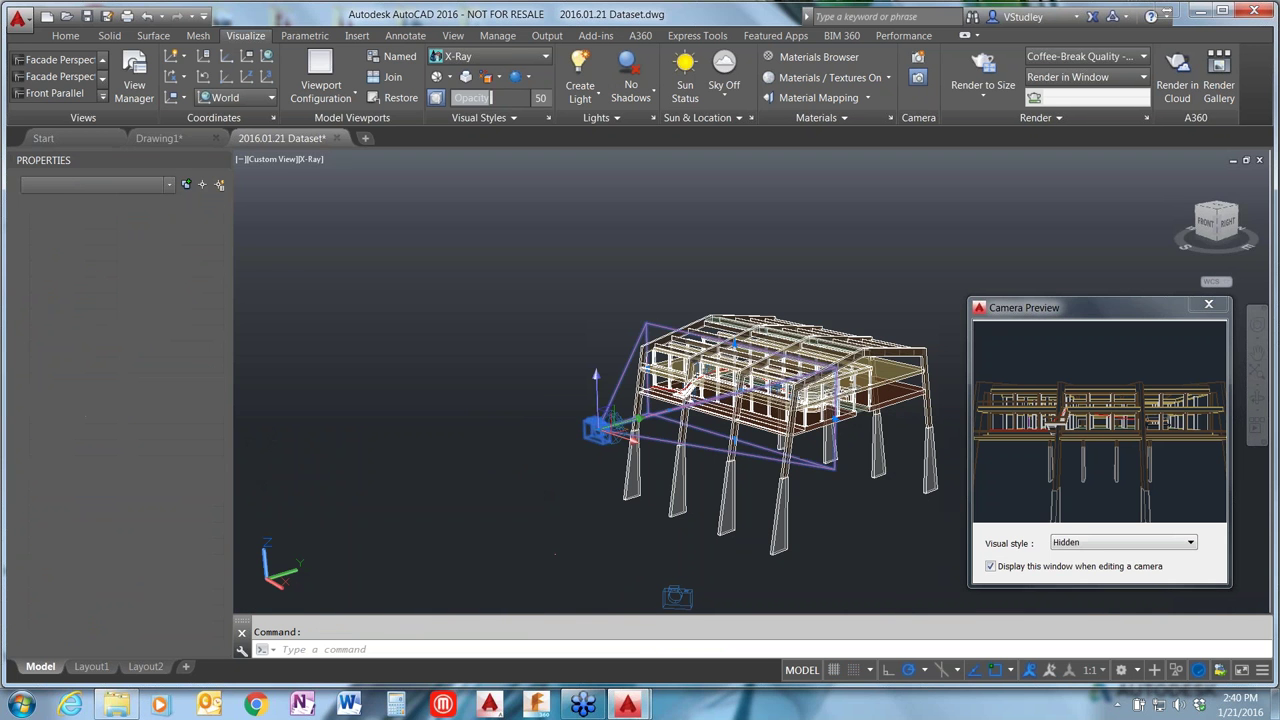
key(ctrl+c)
click(158, 138)
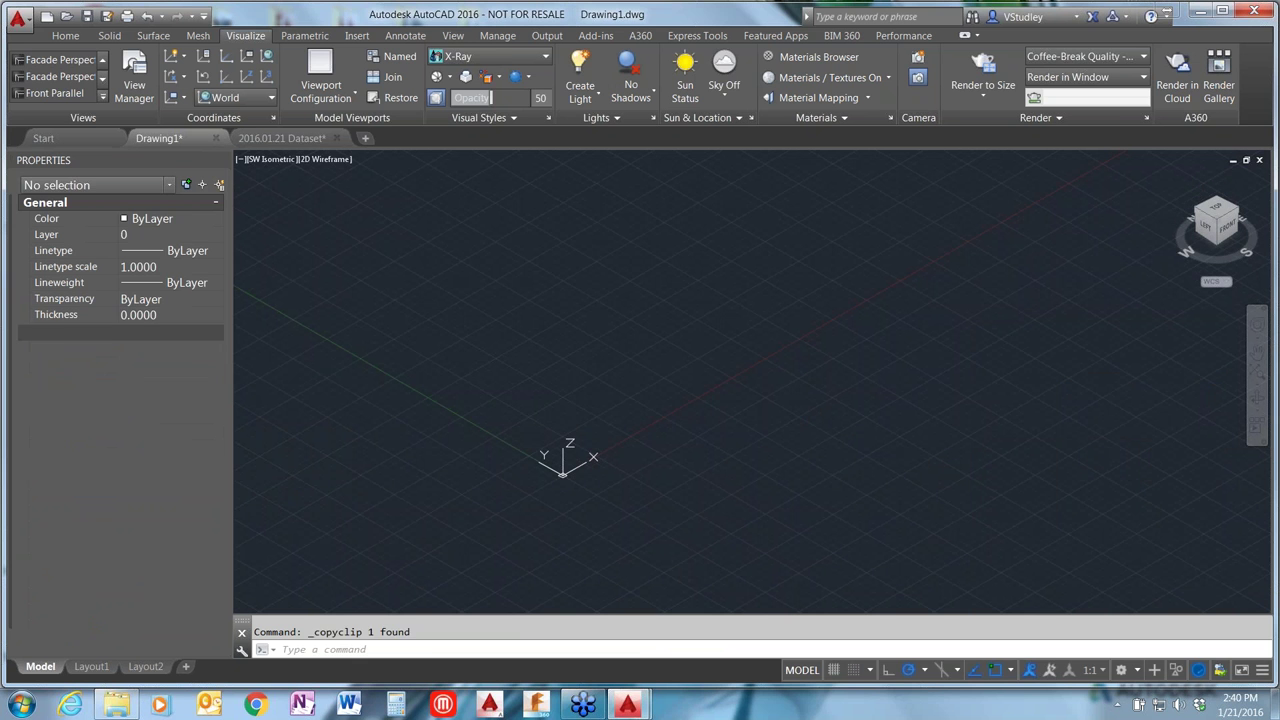
click(497, 399)
key(ctrl+v)
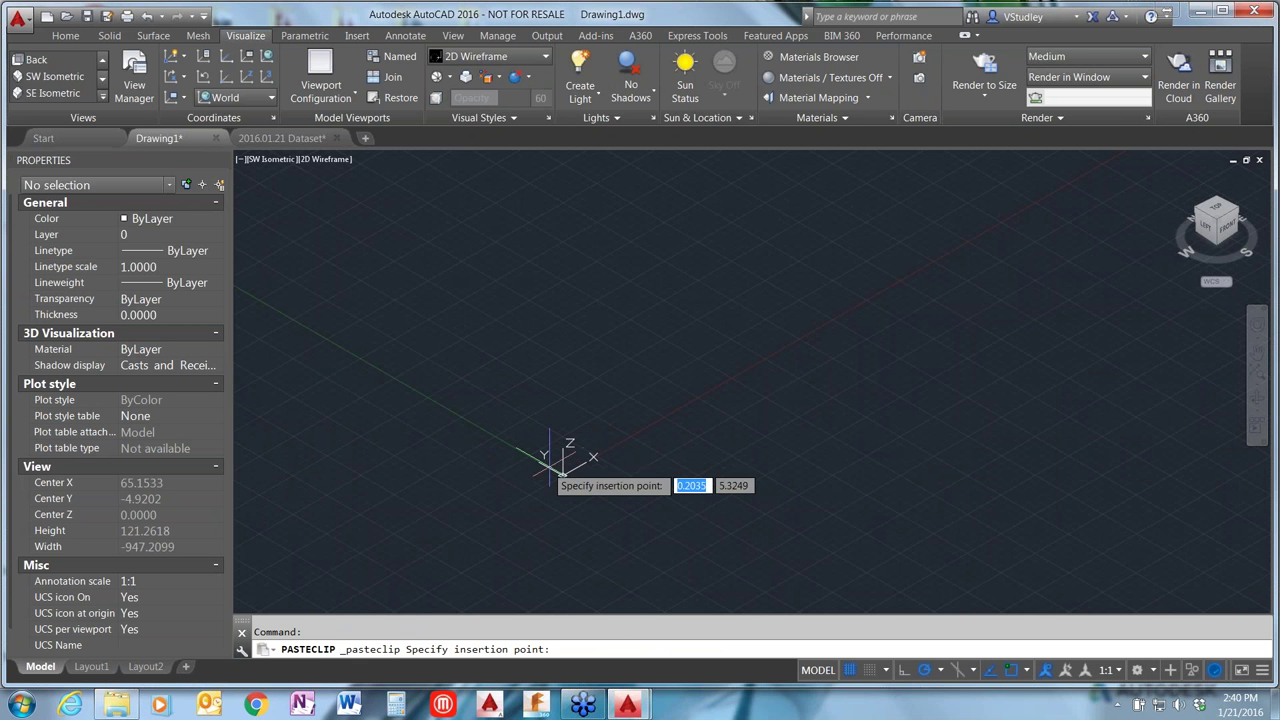
text(0,0,0)
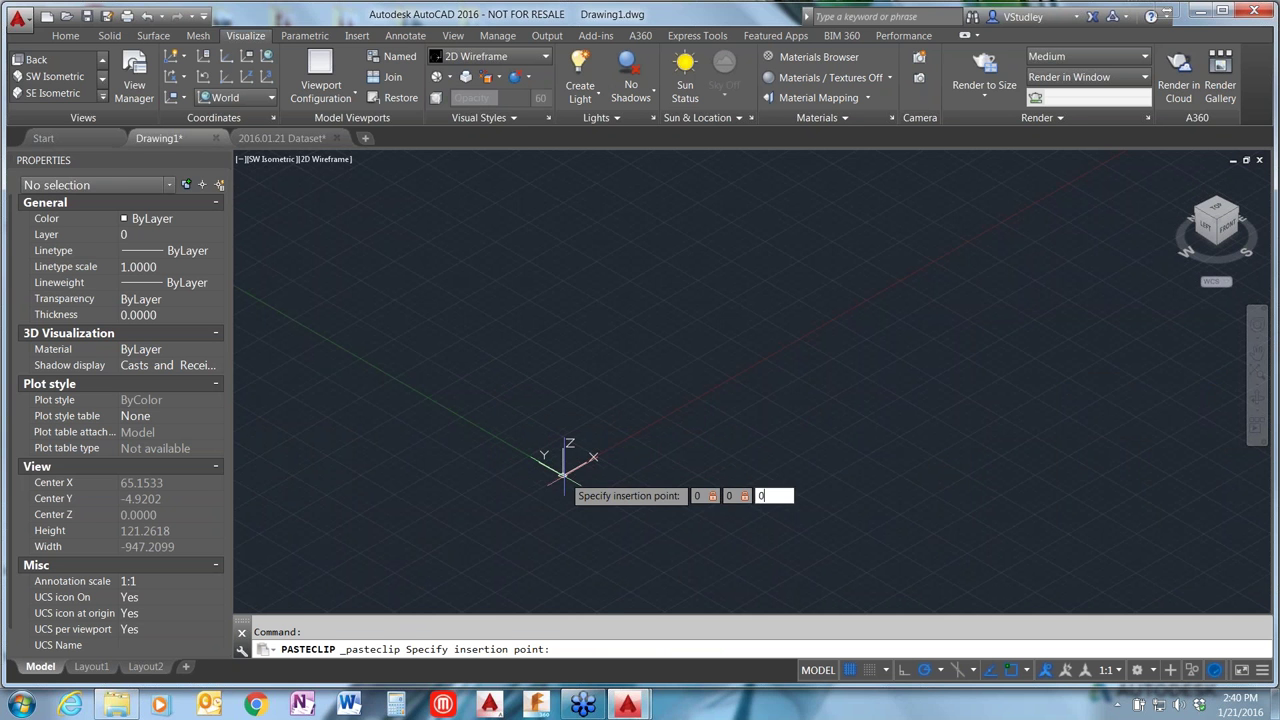
key(Return)
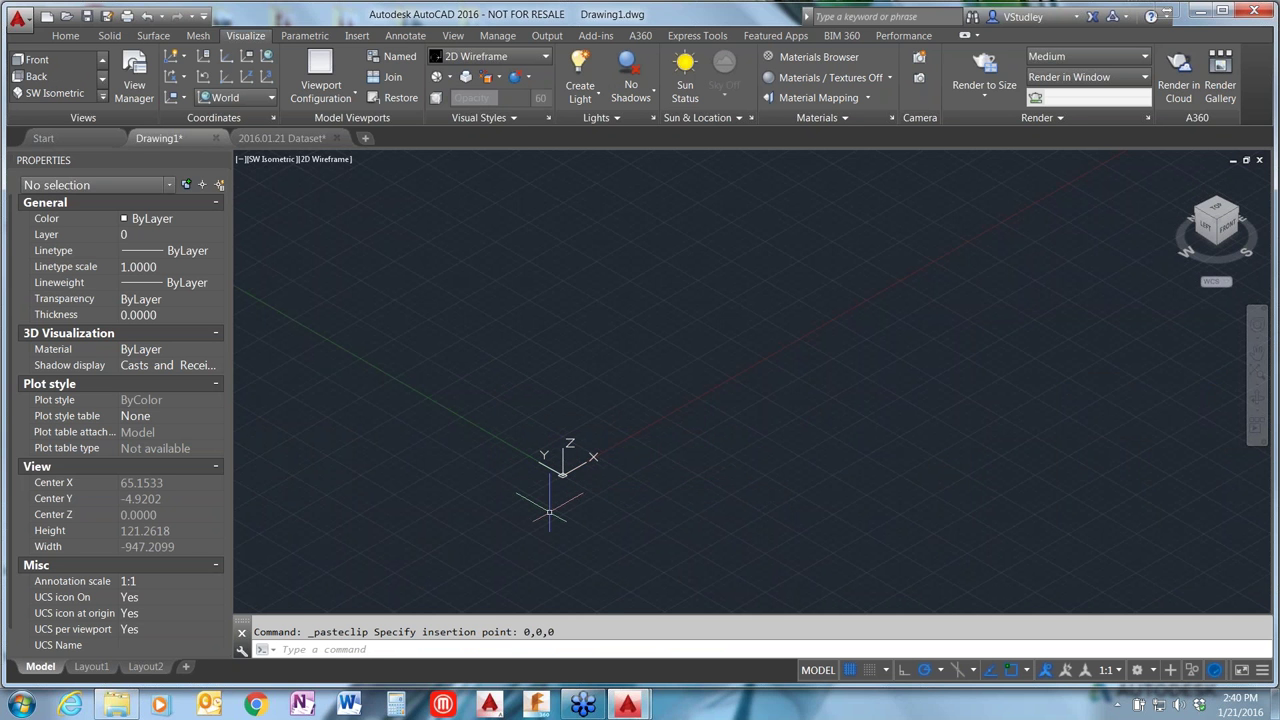
click(392, 56)
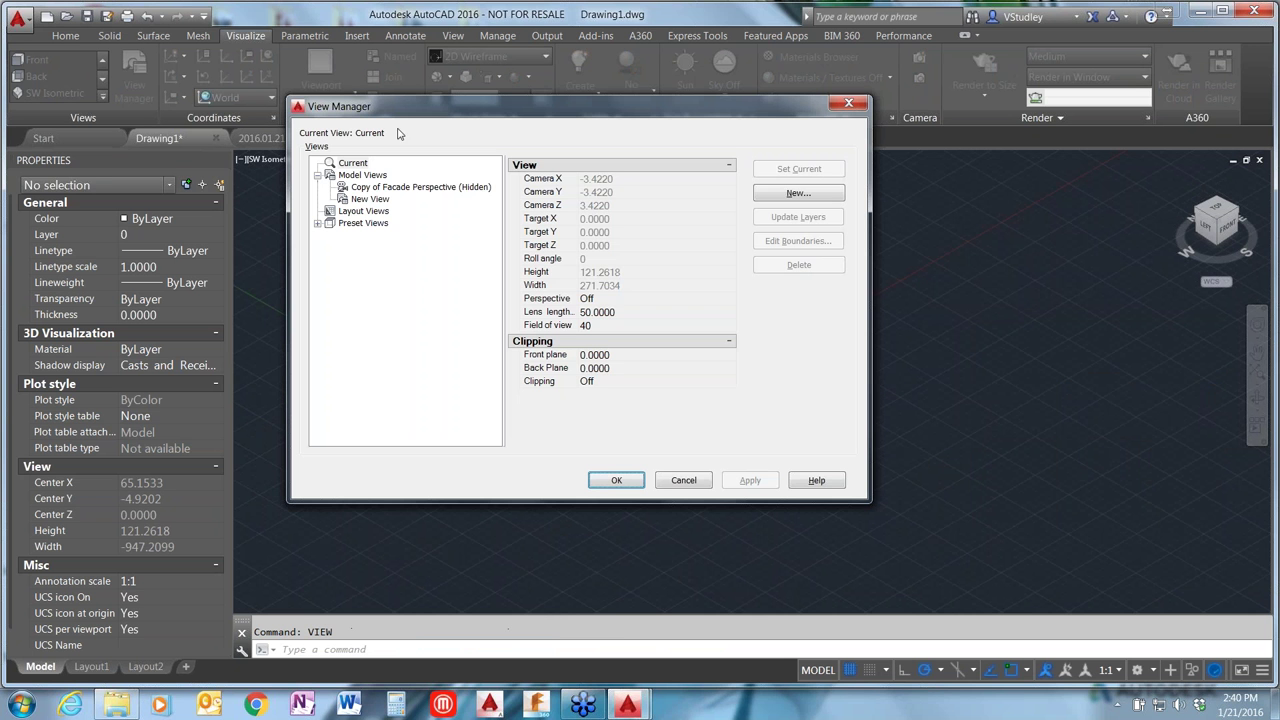
click(413, 188)
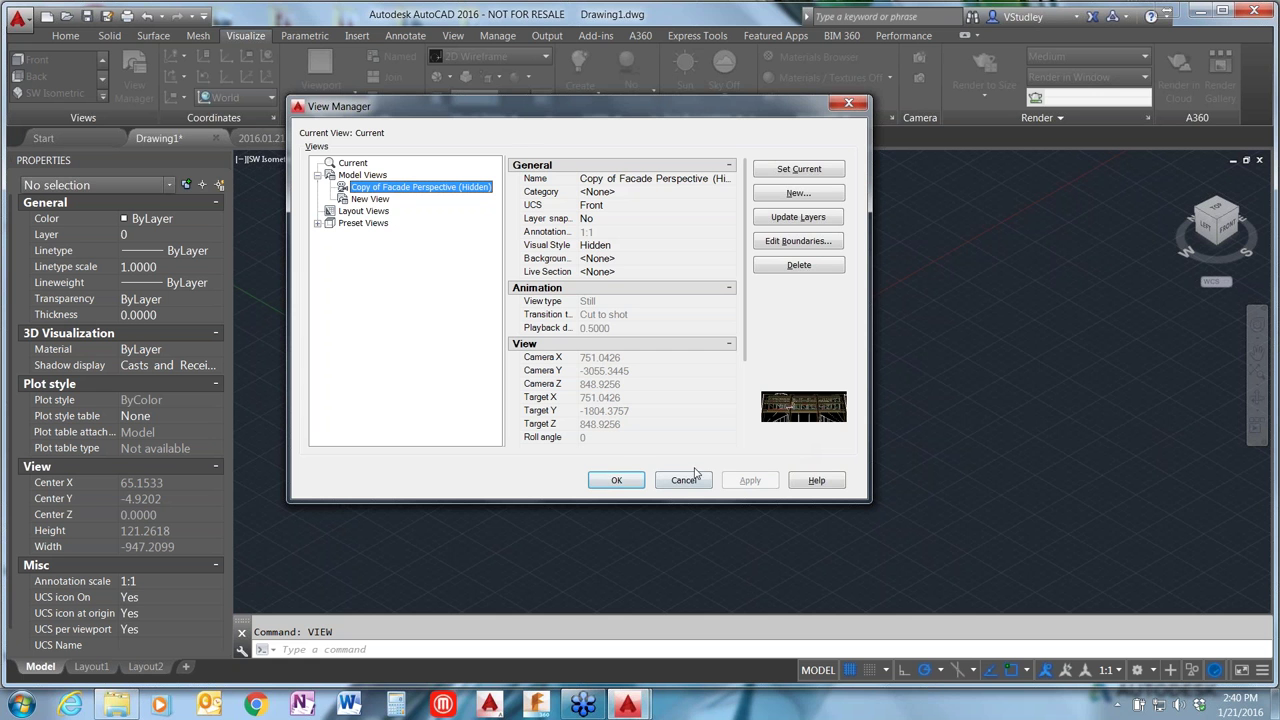
click(616, 480)
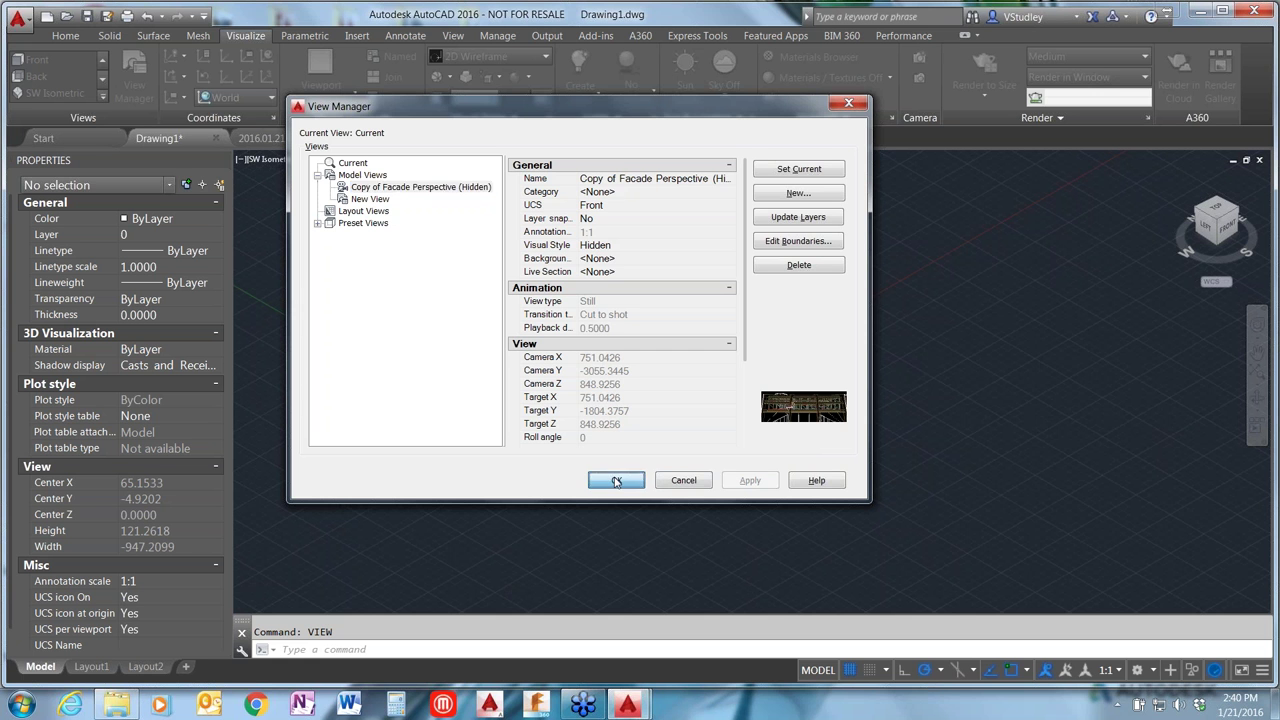
text(z)
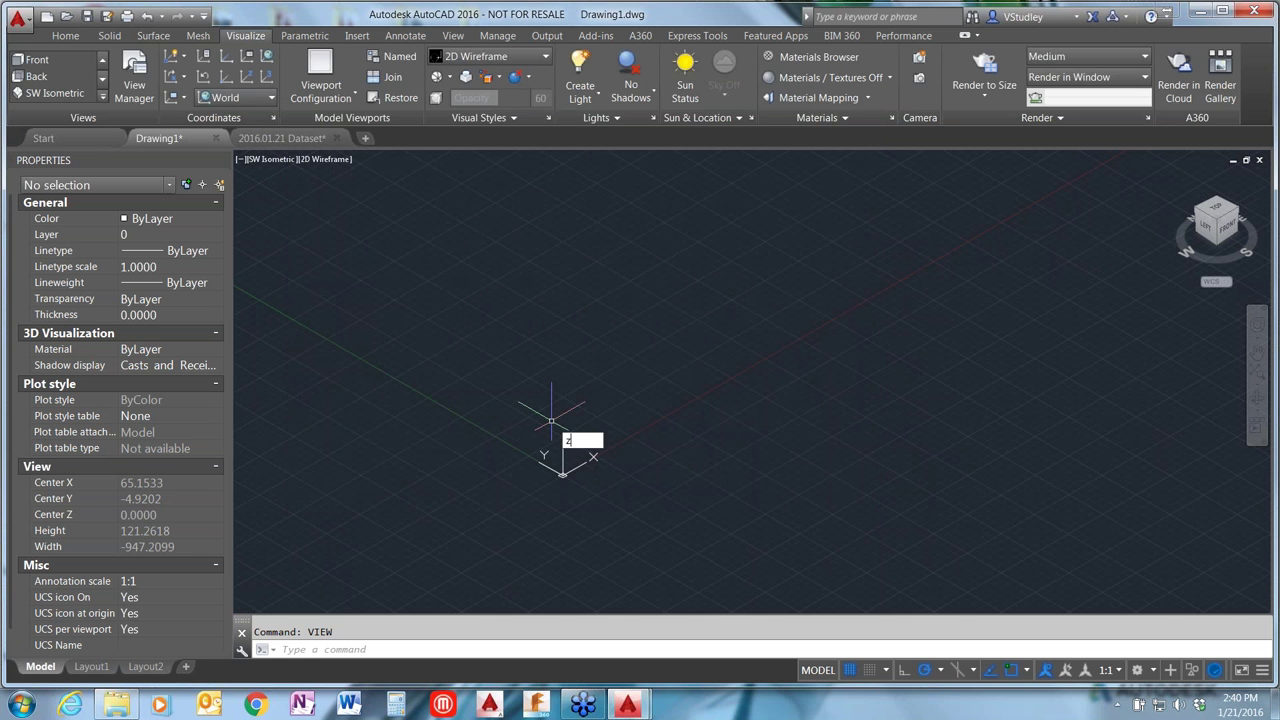
Step: Zoom to extents to check the pasted camera, then return to the 2016.01.21 Dataset drawing
key(Return)
text(e)
key(Return)
scroll(551, 420, down, 8)
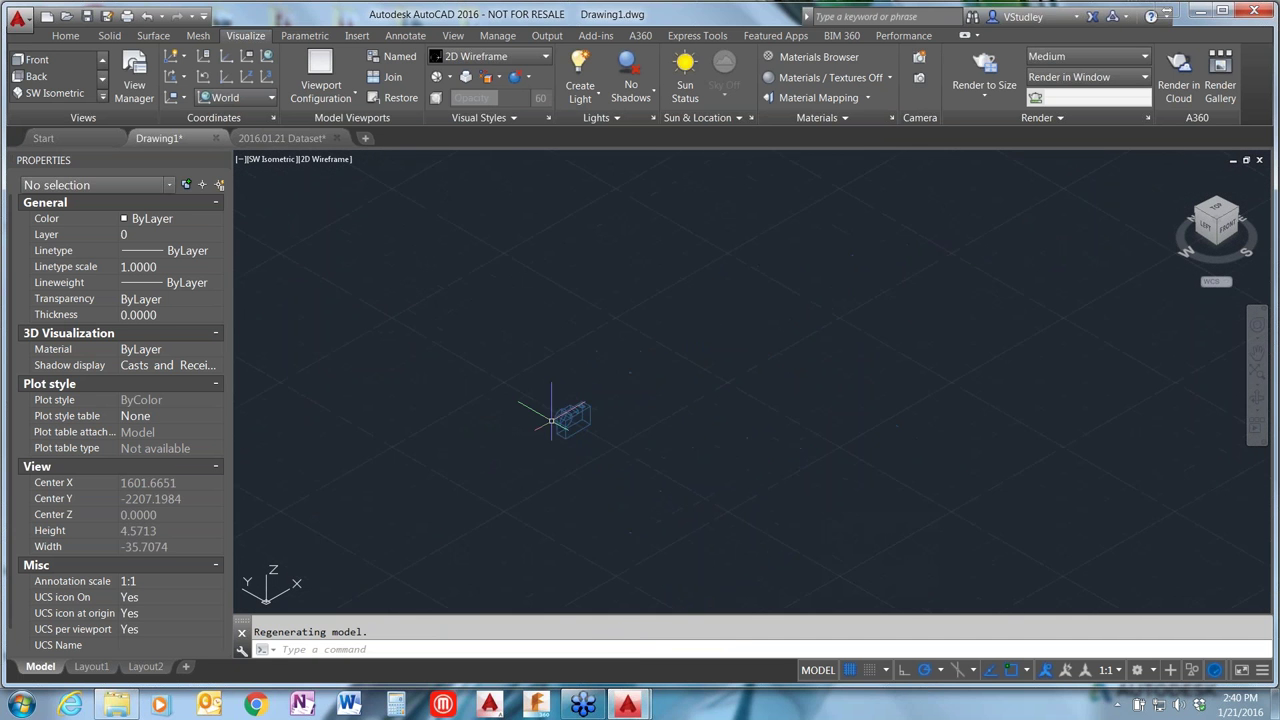
click(685, 390)
click(631, 317)
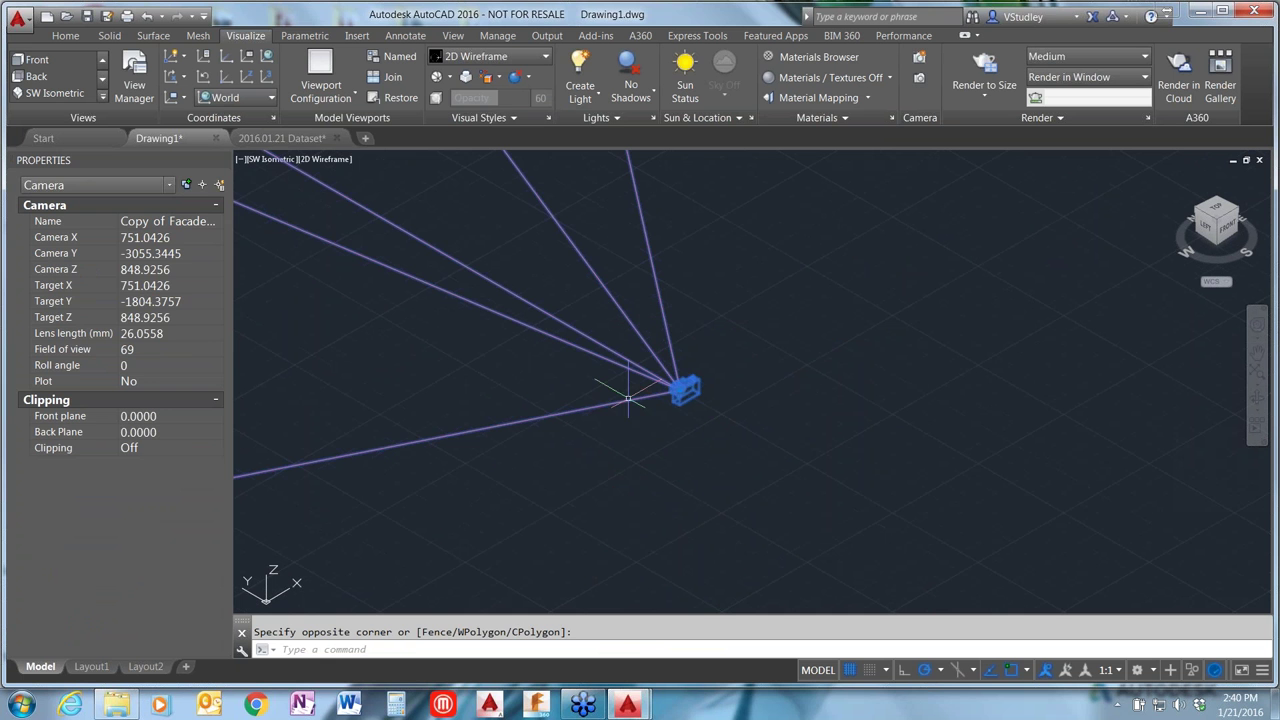
key(Escape)
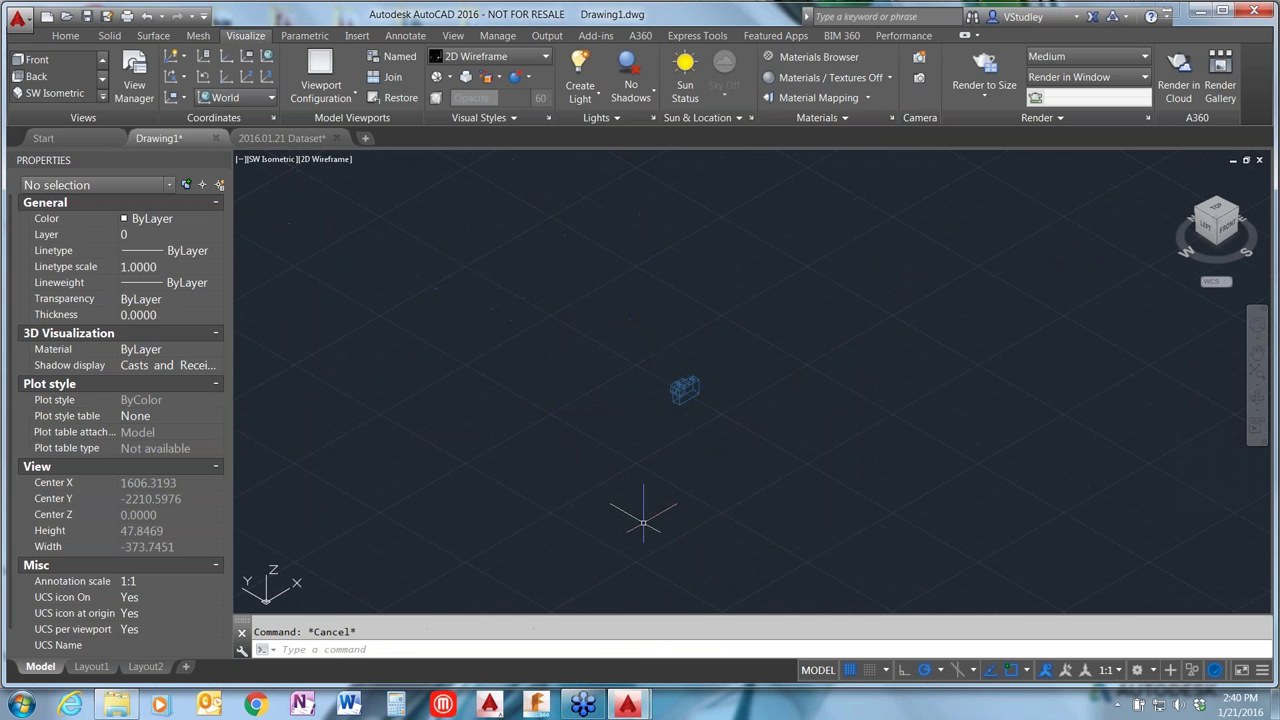
click(271, 140)
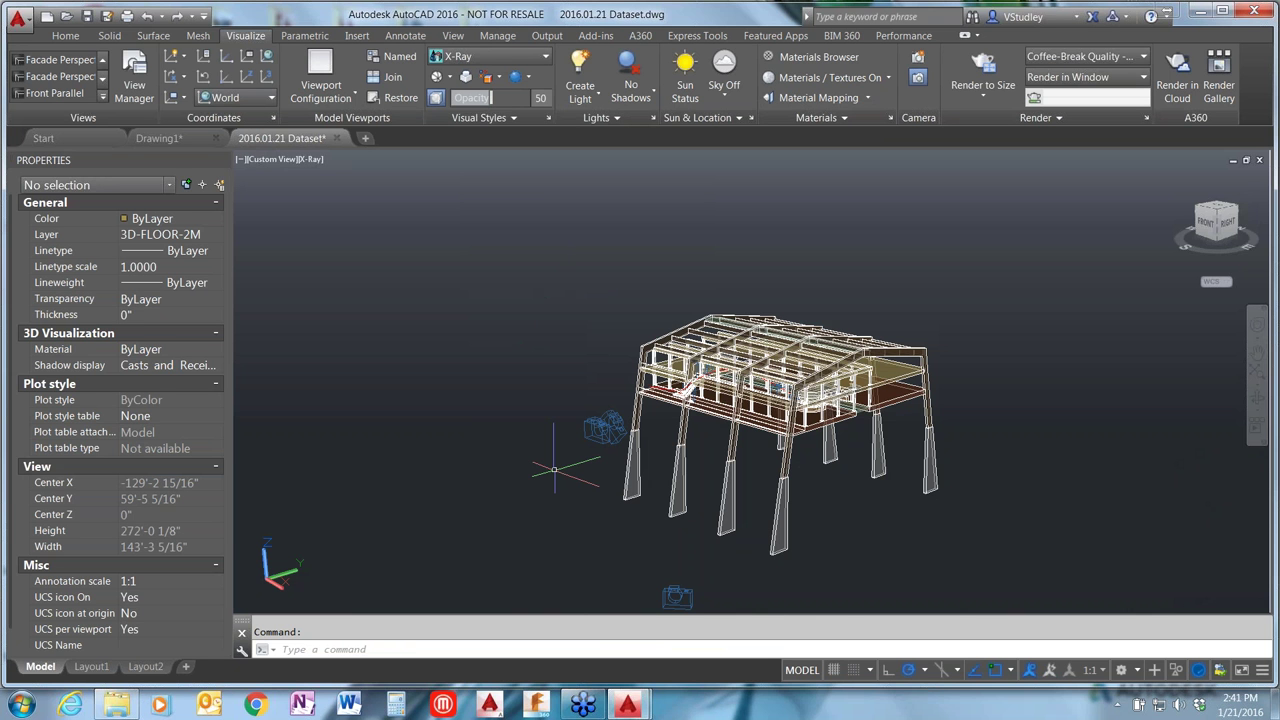
Step: Orbit back to the building and select the facade perspective camera, opening its shortcut menu
shift+middle_drag(580, 330, 600, 300)
shift+middle_drag(555, 379, 555, 379)
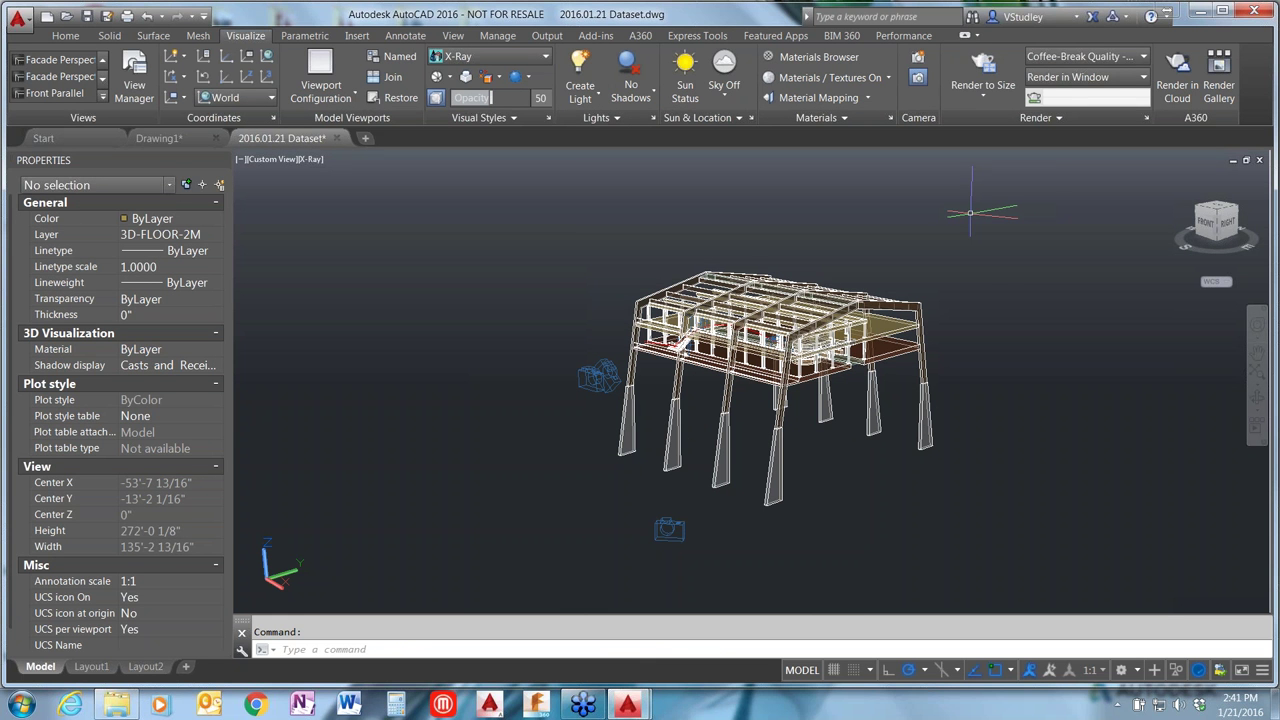
scroll(630, 365, up, 4)
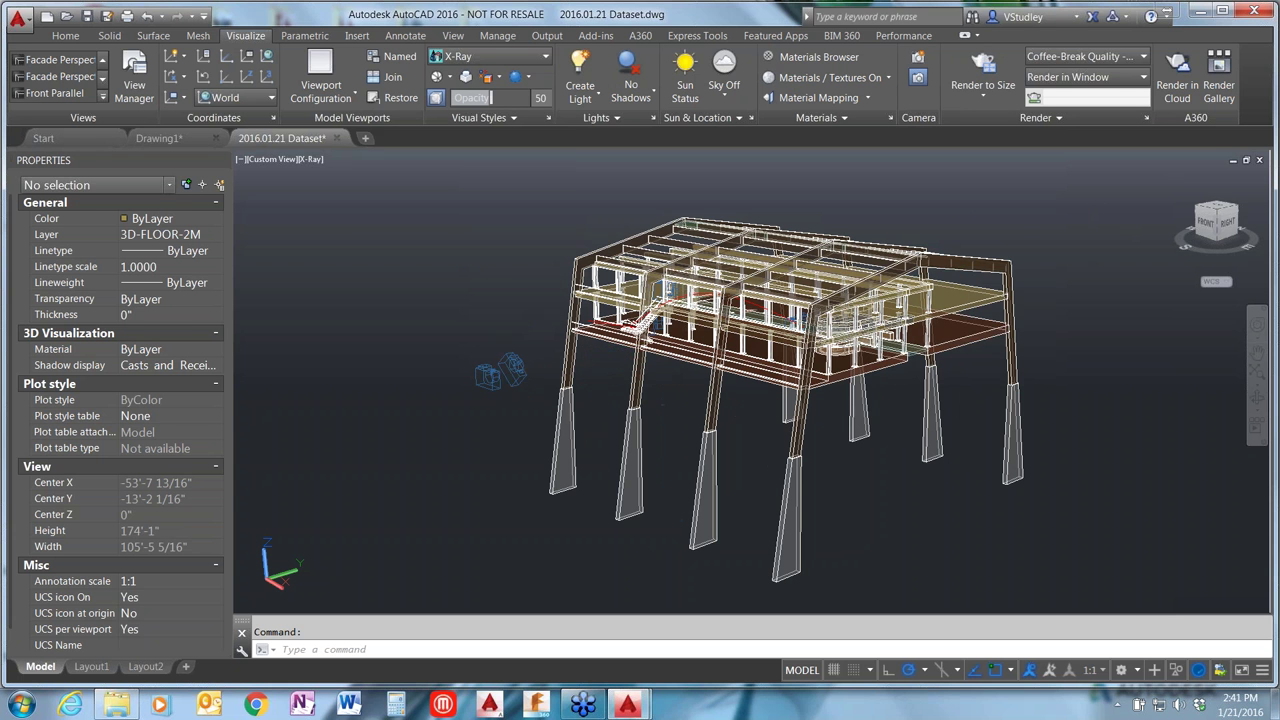
click(488, 376)
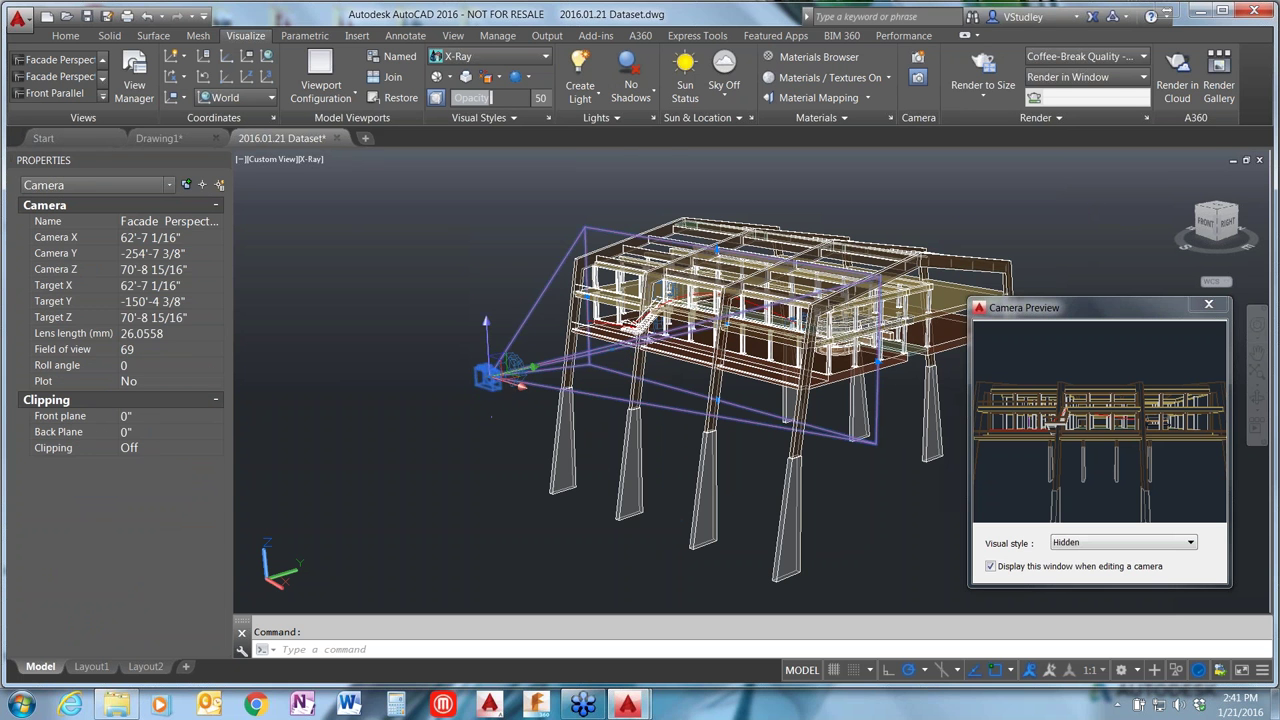
right_click(490, 390)
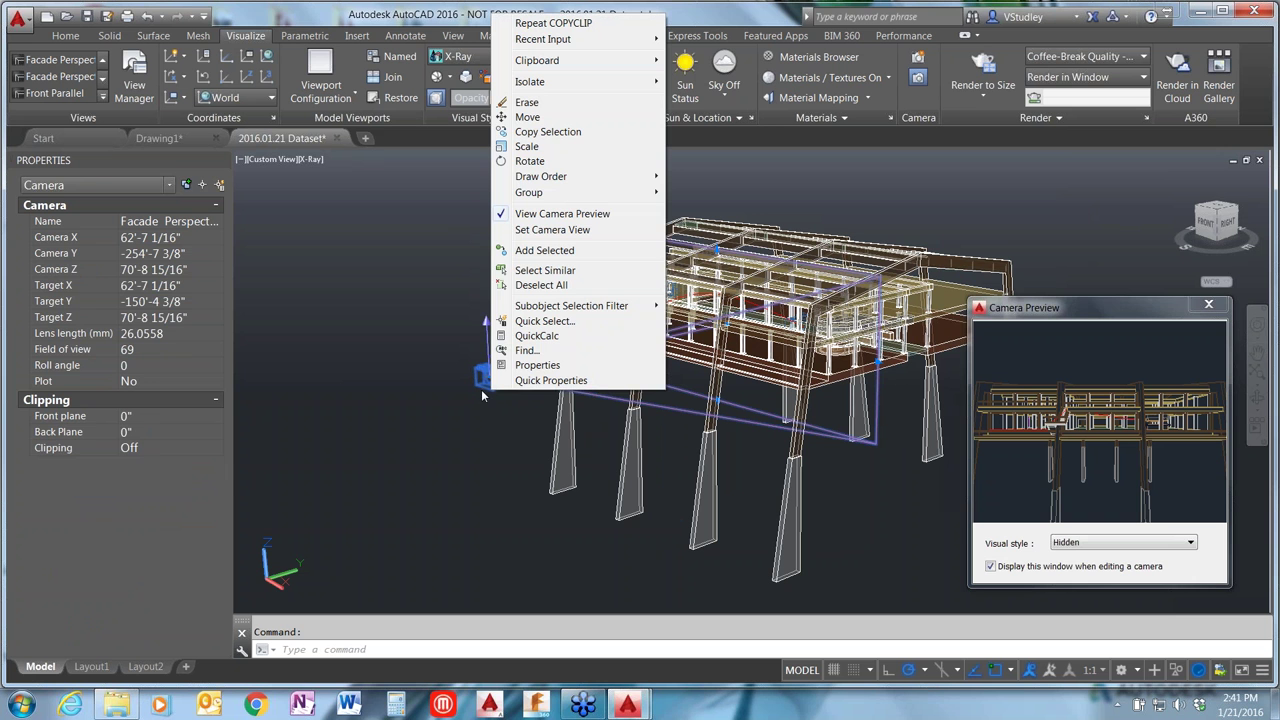
key(Escape)
key(Escape)
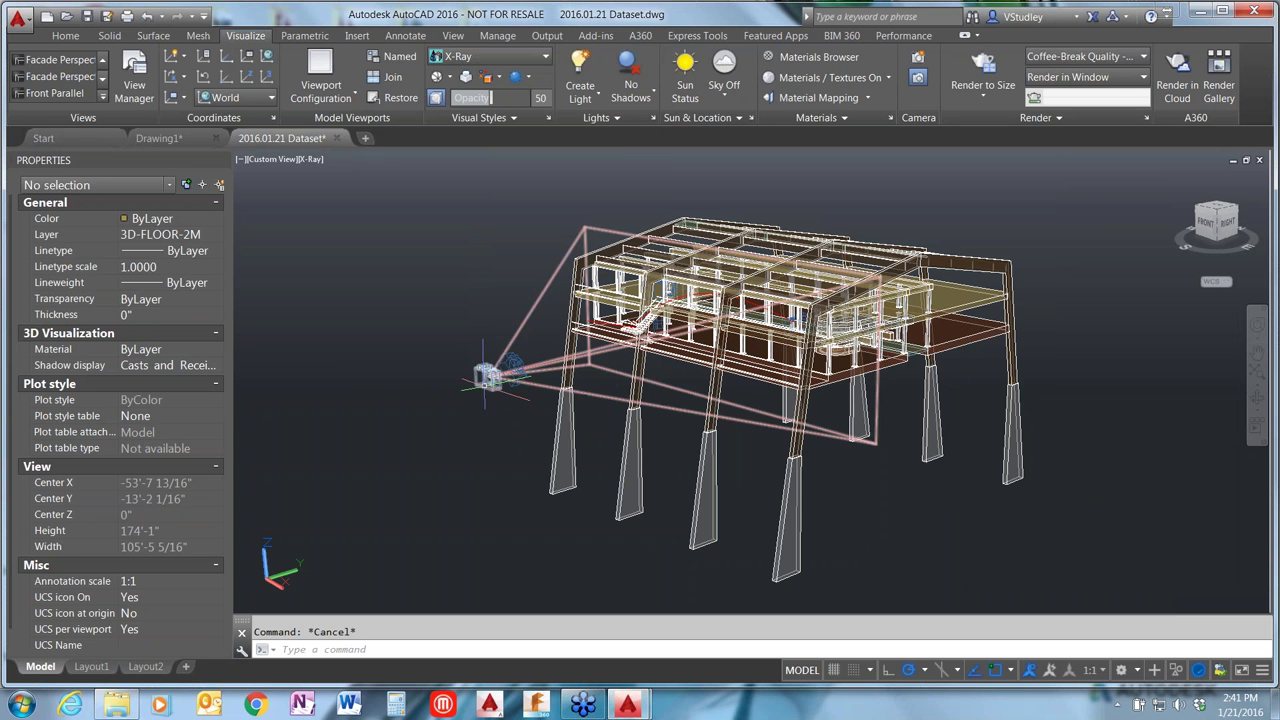
click(492, 374)
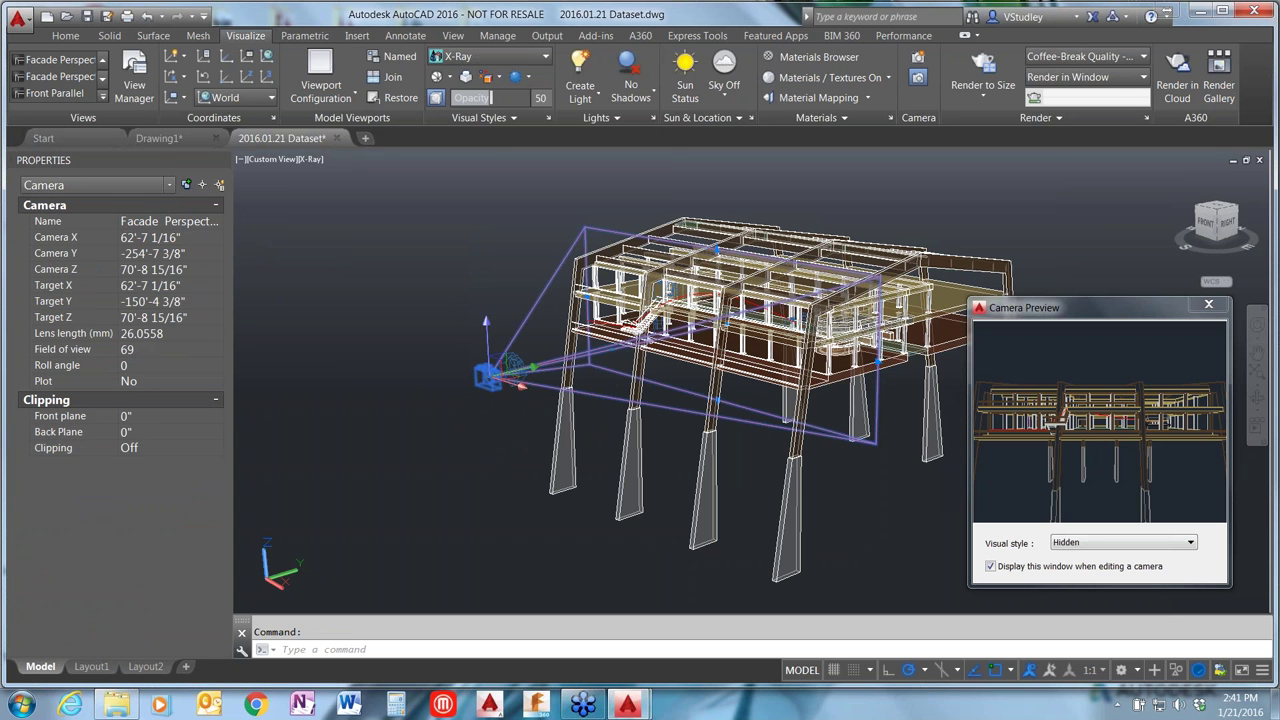
right_click(490, 388)
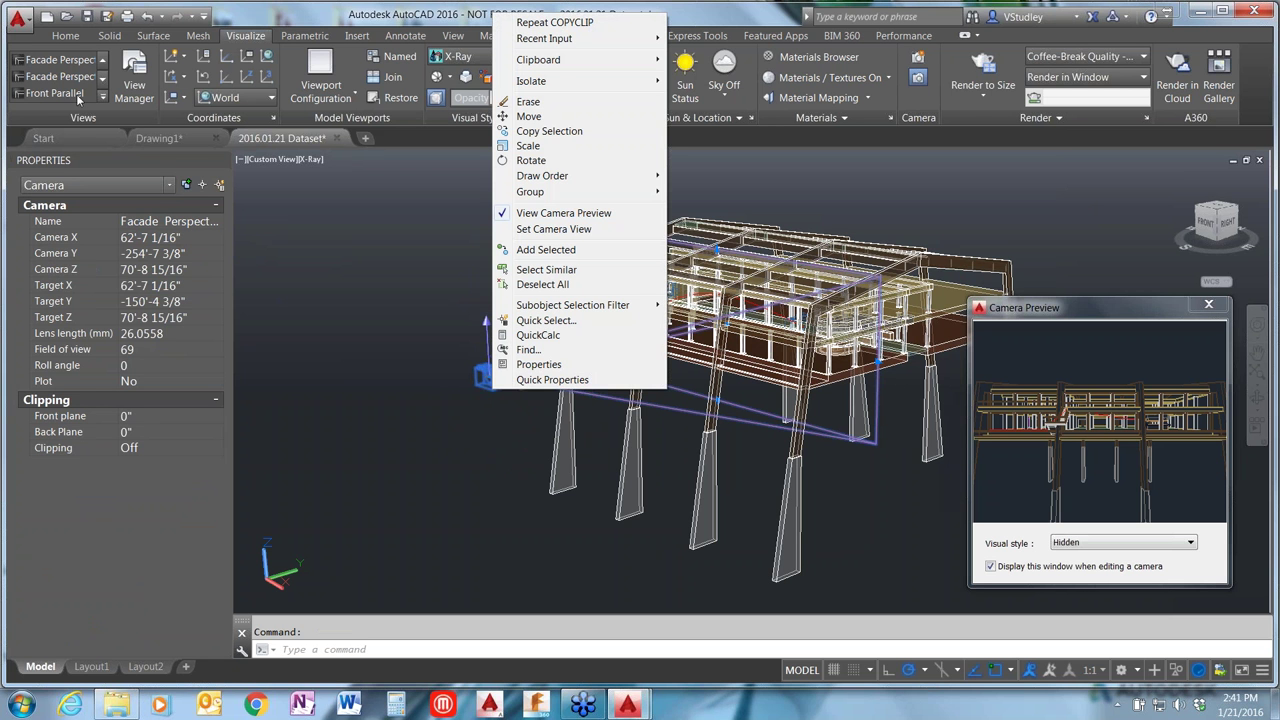
Step: Set the viewport to the facade camera's view, deselect it, and orbit around the building
click(548, 230)
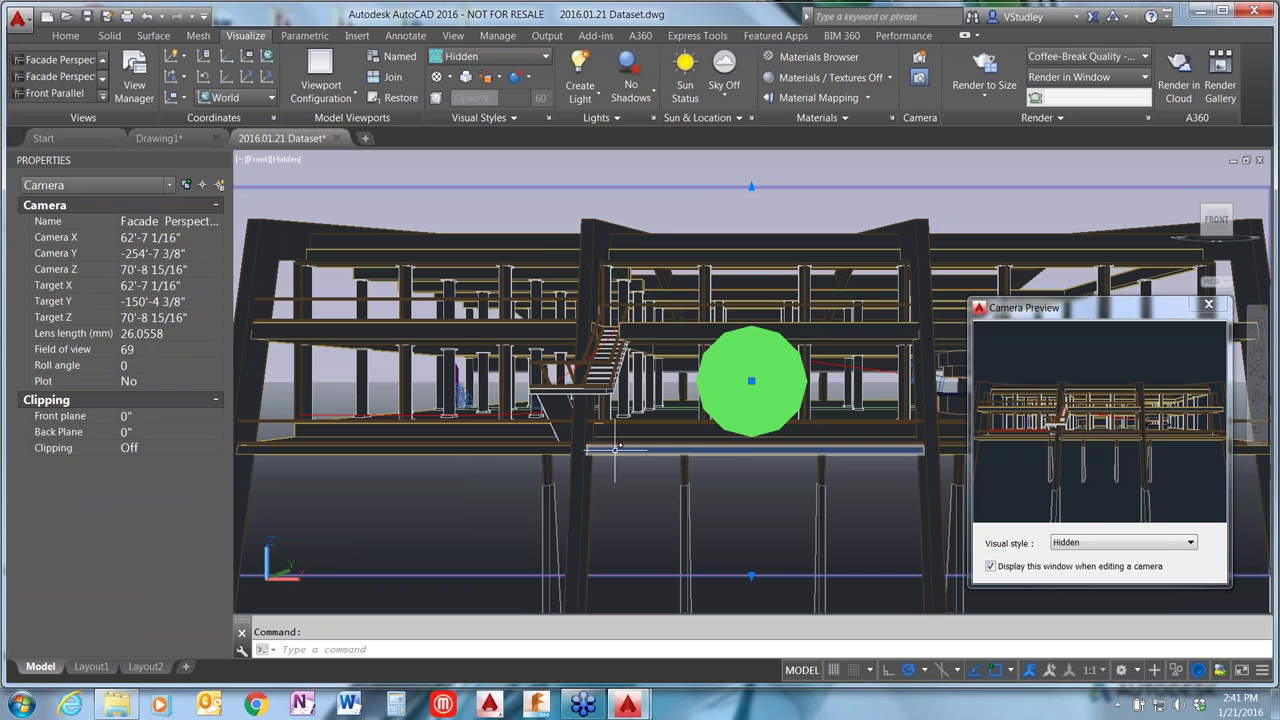
key(Escape)
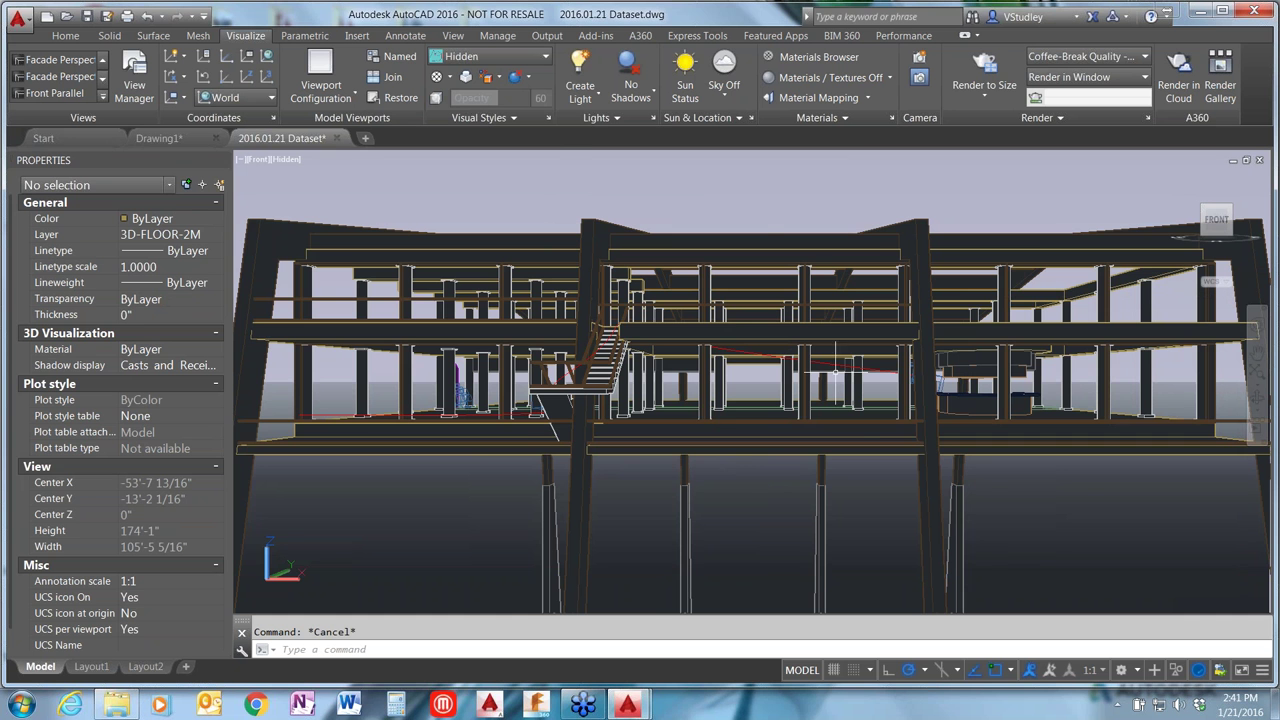
shift+middle_drag(480, 420, 747, 482)
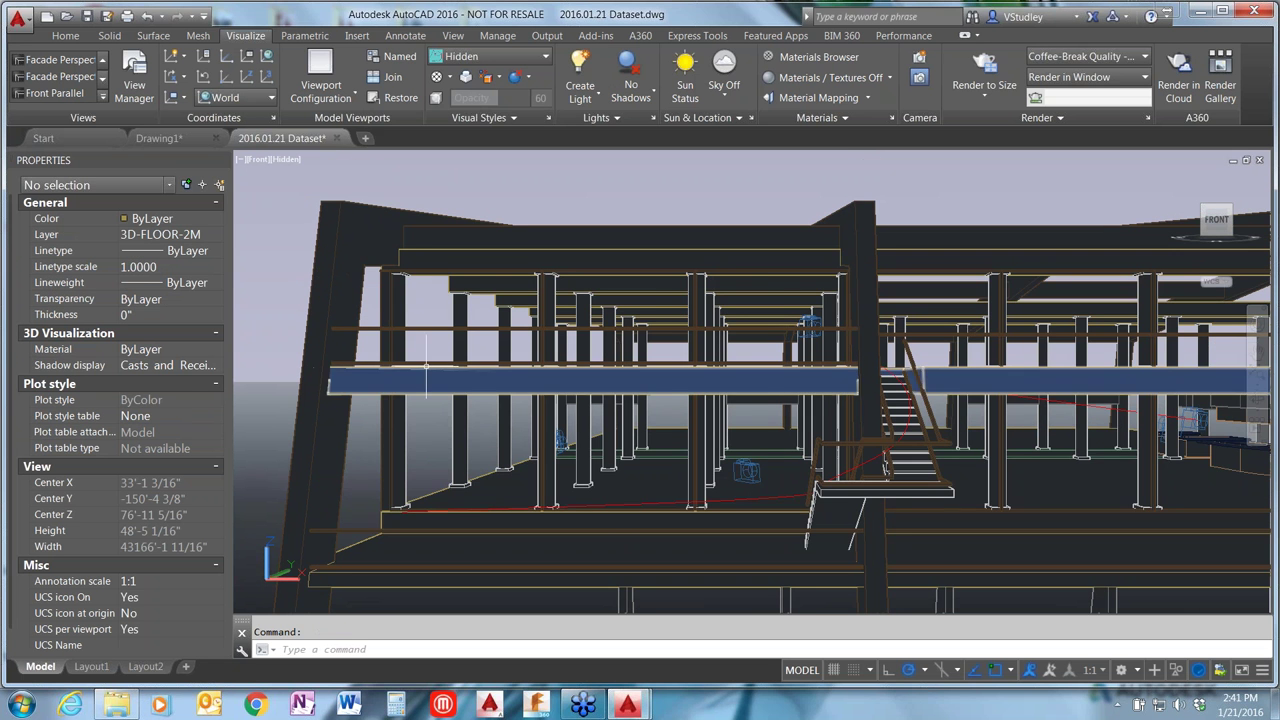
scroll(428, 367, down, 3)
shift+middle_drag(907, 419, 382, 422)
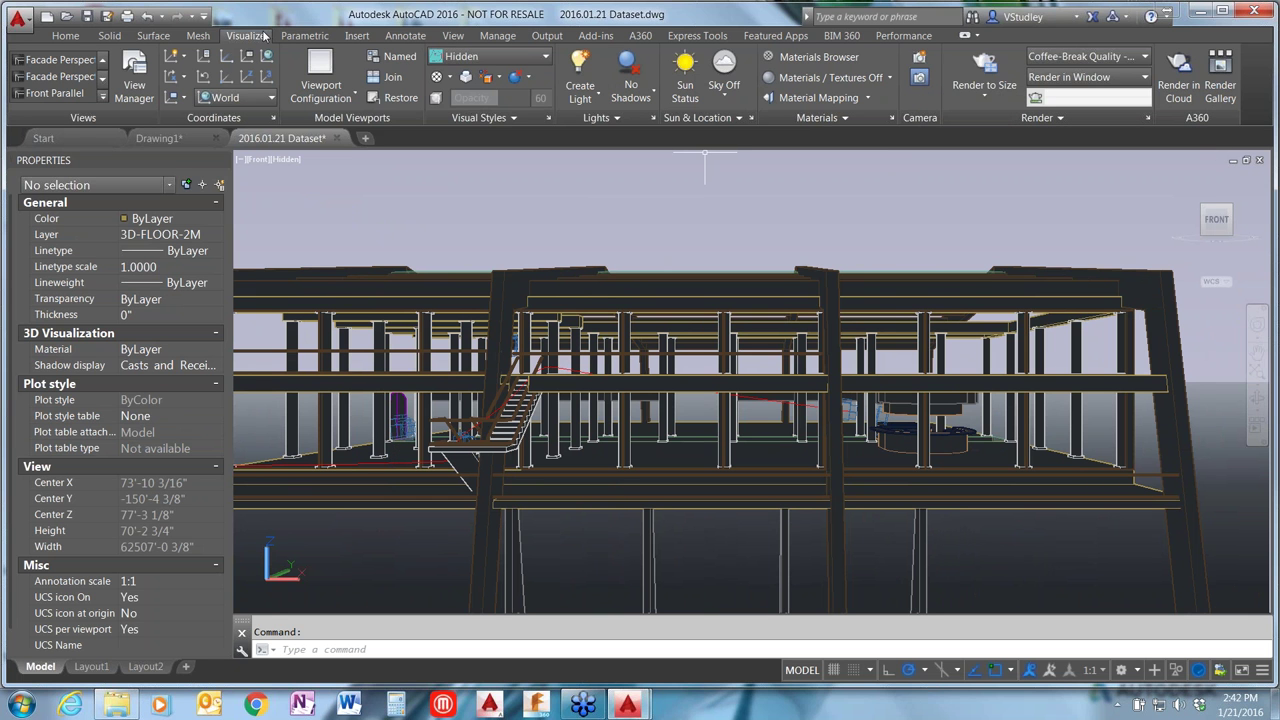
Step: Toggle camera glyphs off and on, then set CAMERADISPLAY to 0 and back to 1
click(918, 80)
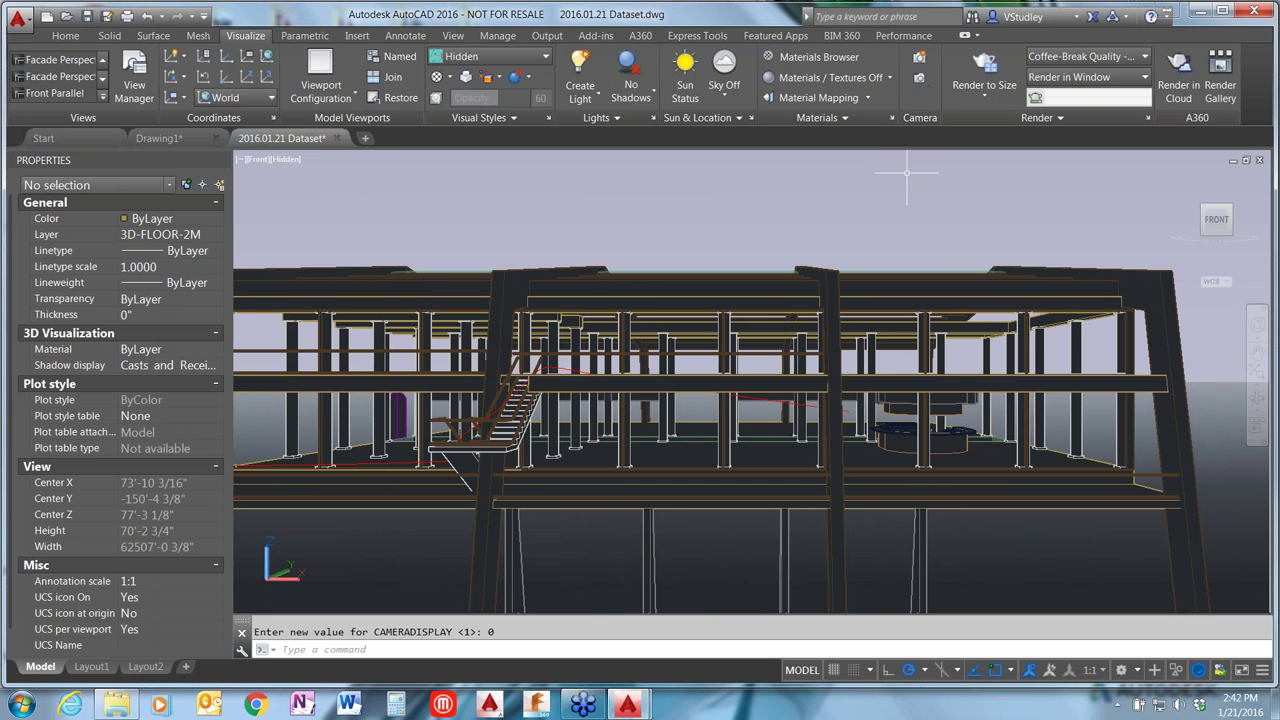
click(918, 80)
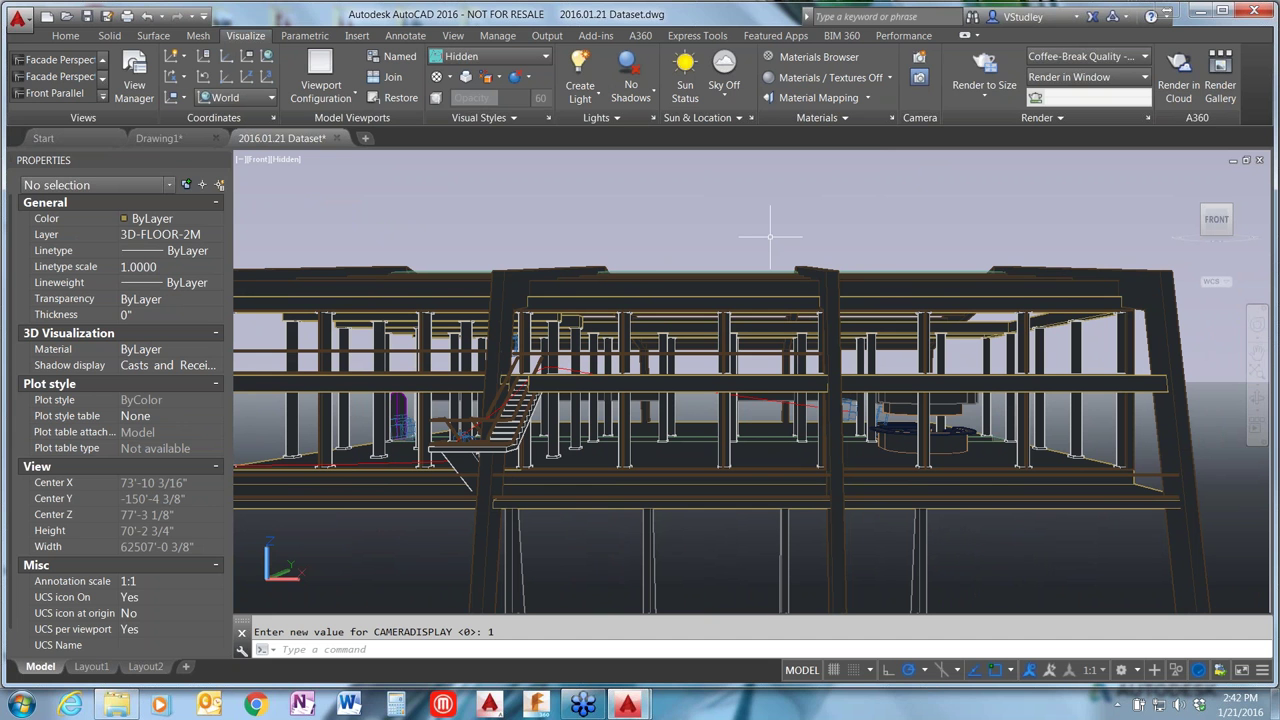
text(CAMERADISPLAY)
key(Return)
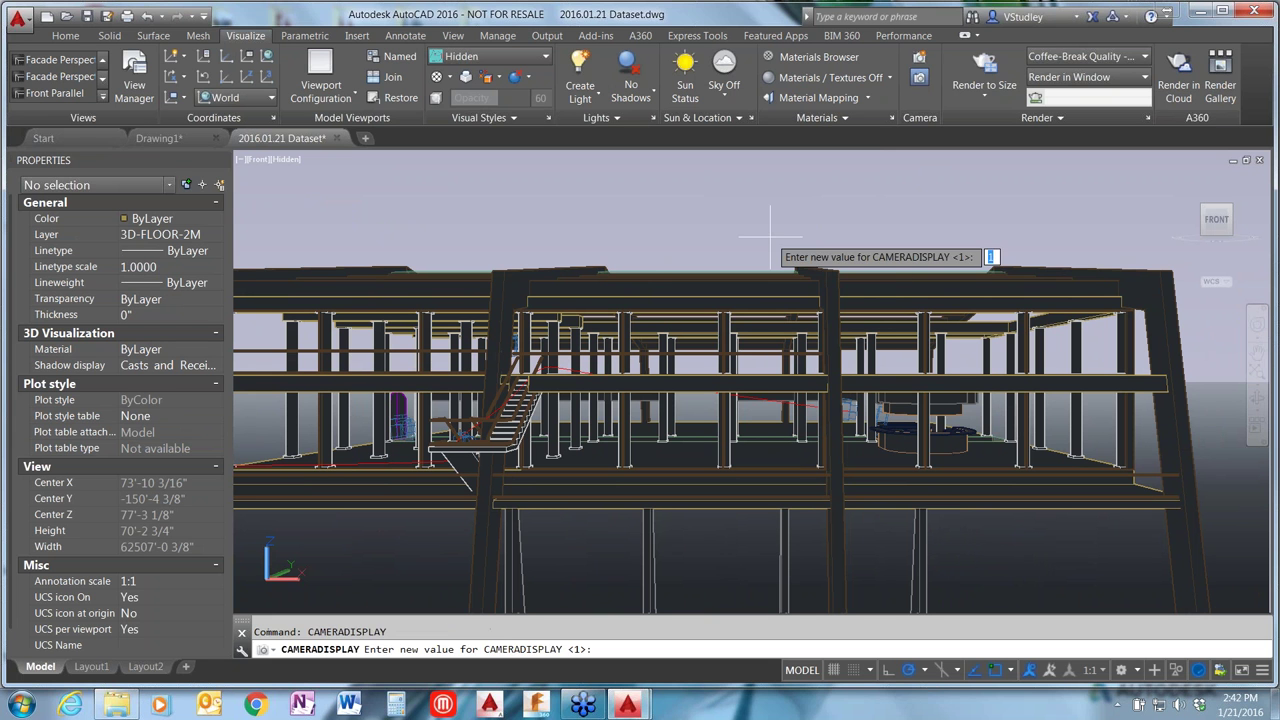
text(0)
key(Return)
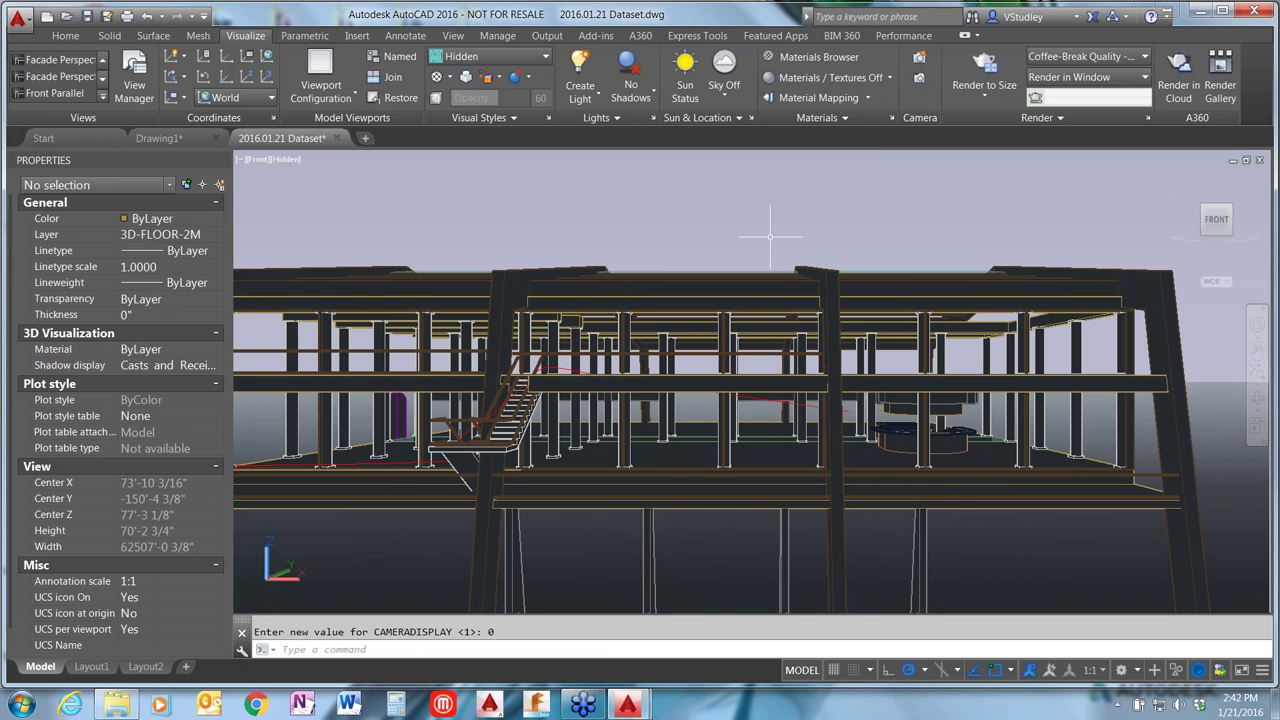
key(Return)
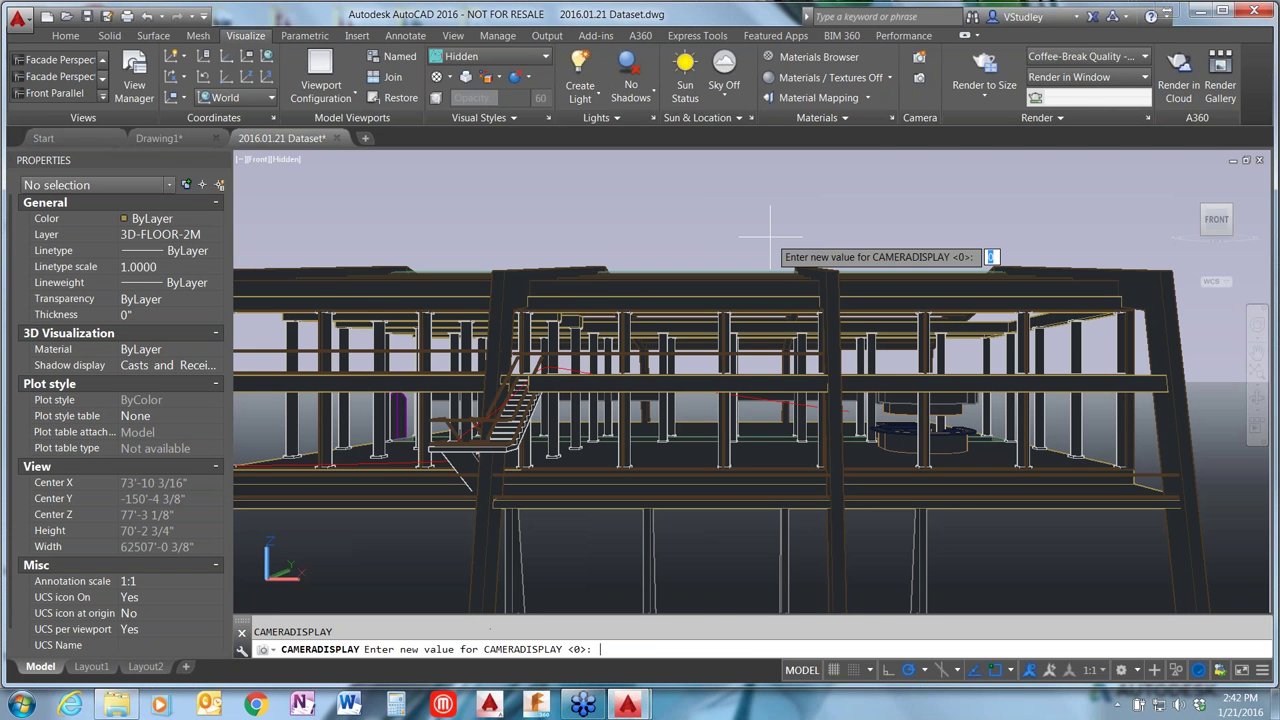
text(1)
key(Return)
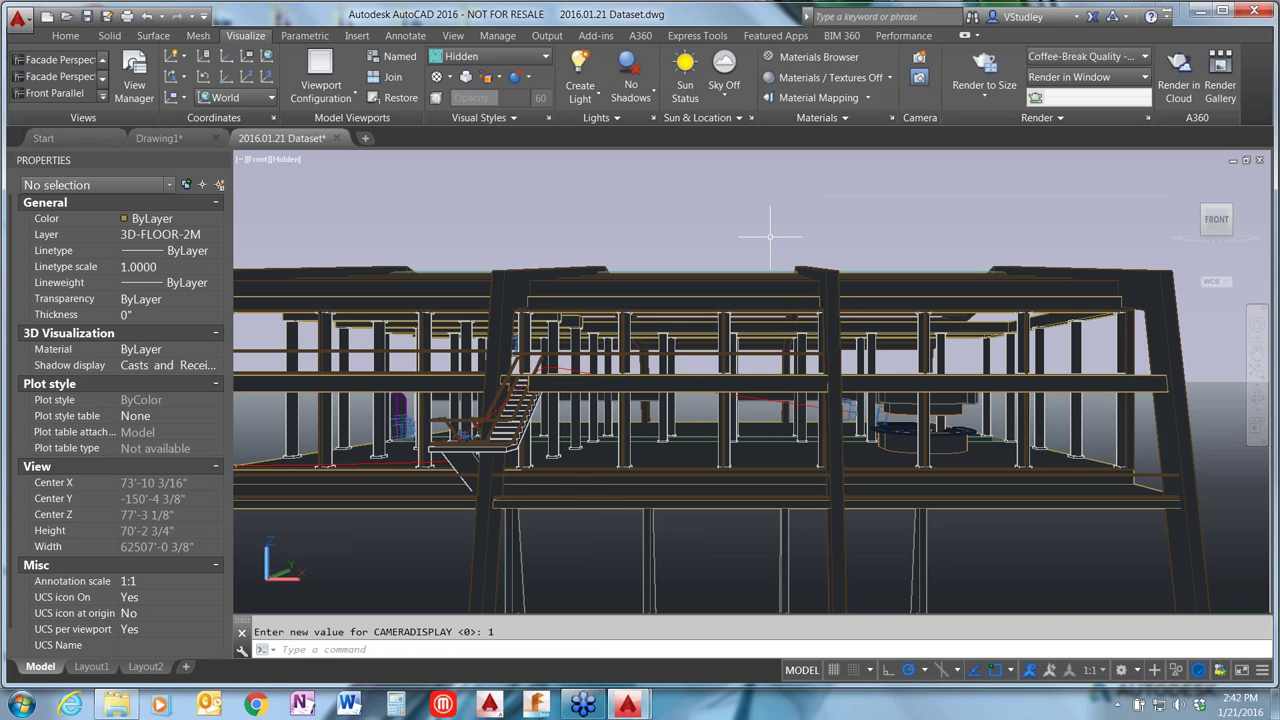
Step: Zoom out and orbit slightly to see the floors' undersides, selecting then clearing the floor rail
scroll(750, 380, down, 2)
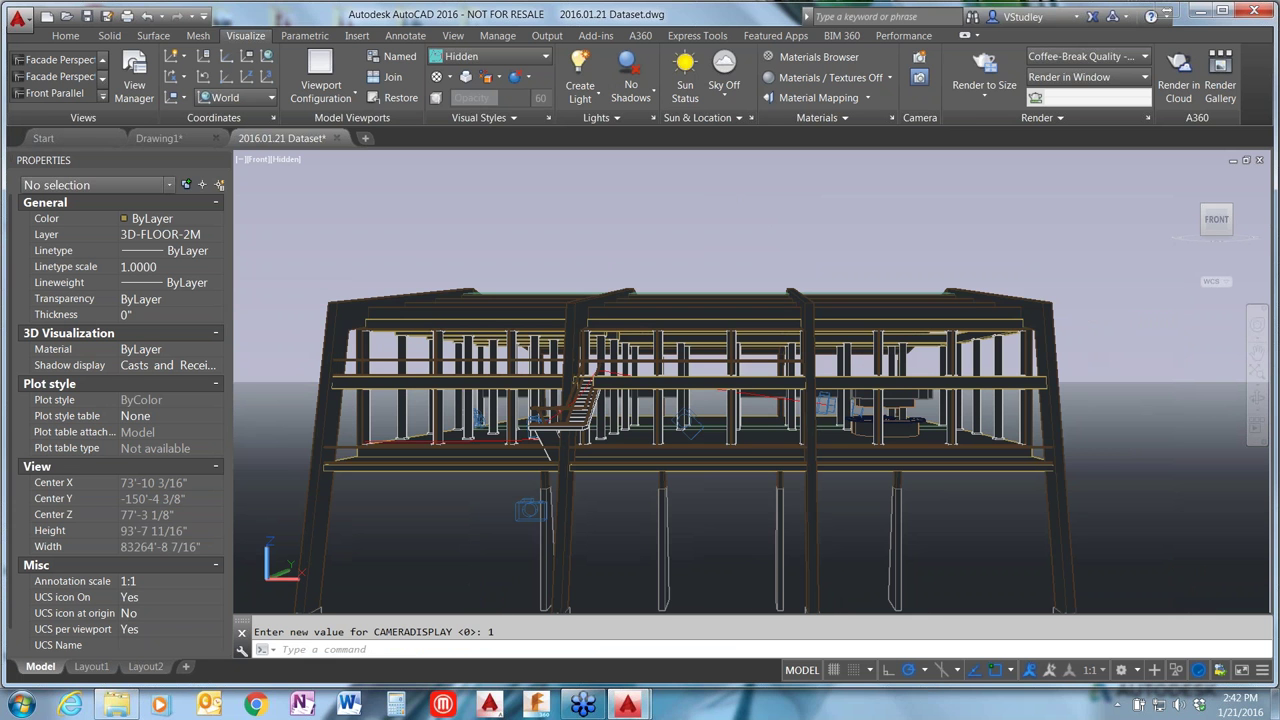
shift+middle_drag(940, 450, 948, 420)
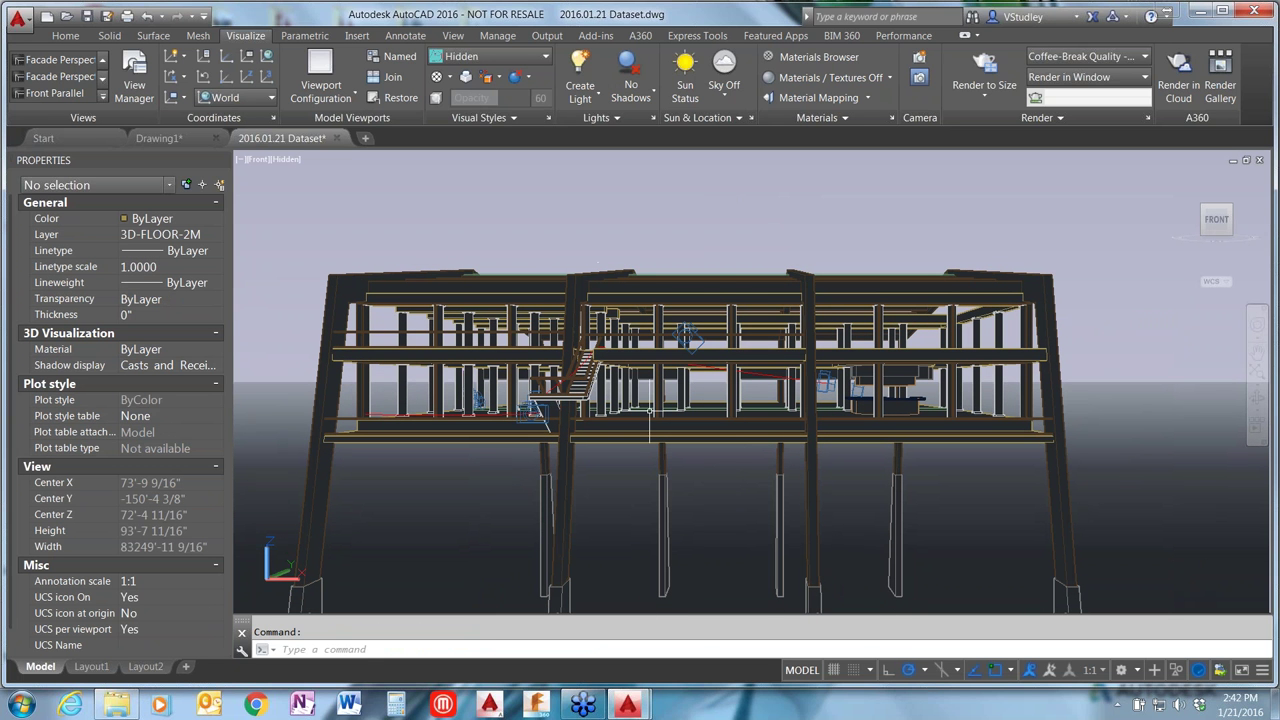
click(500, 420)
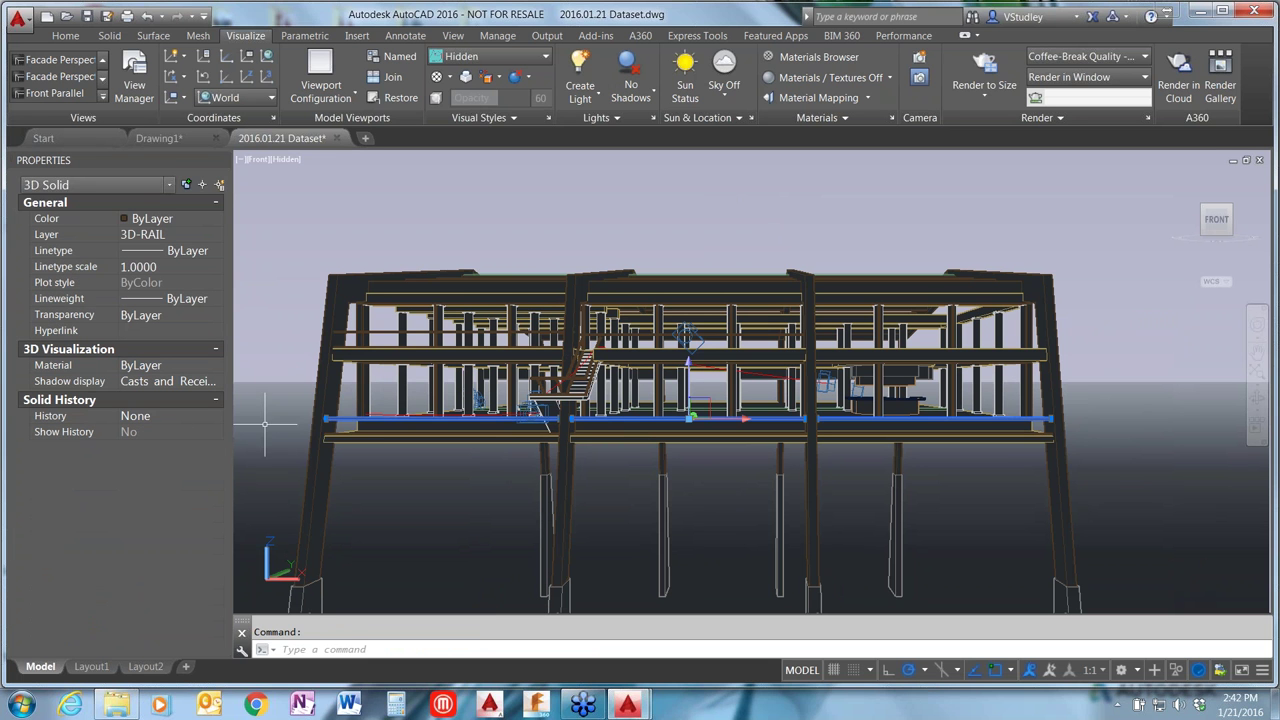
key(Escape)
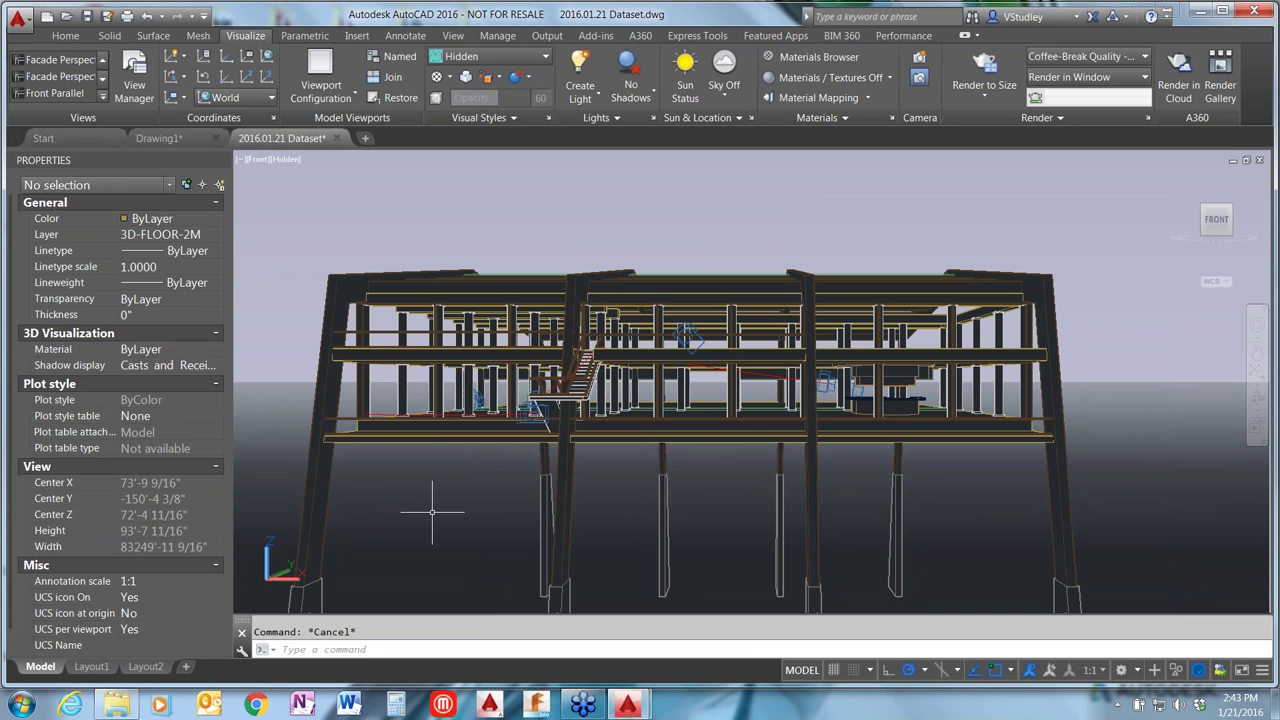
Step: Set the CAMERAHEIGHT system variable to 70'
text(CAMERA)
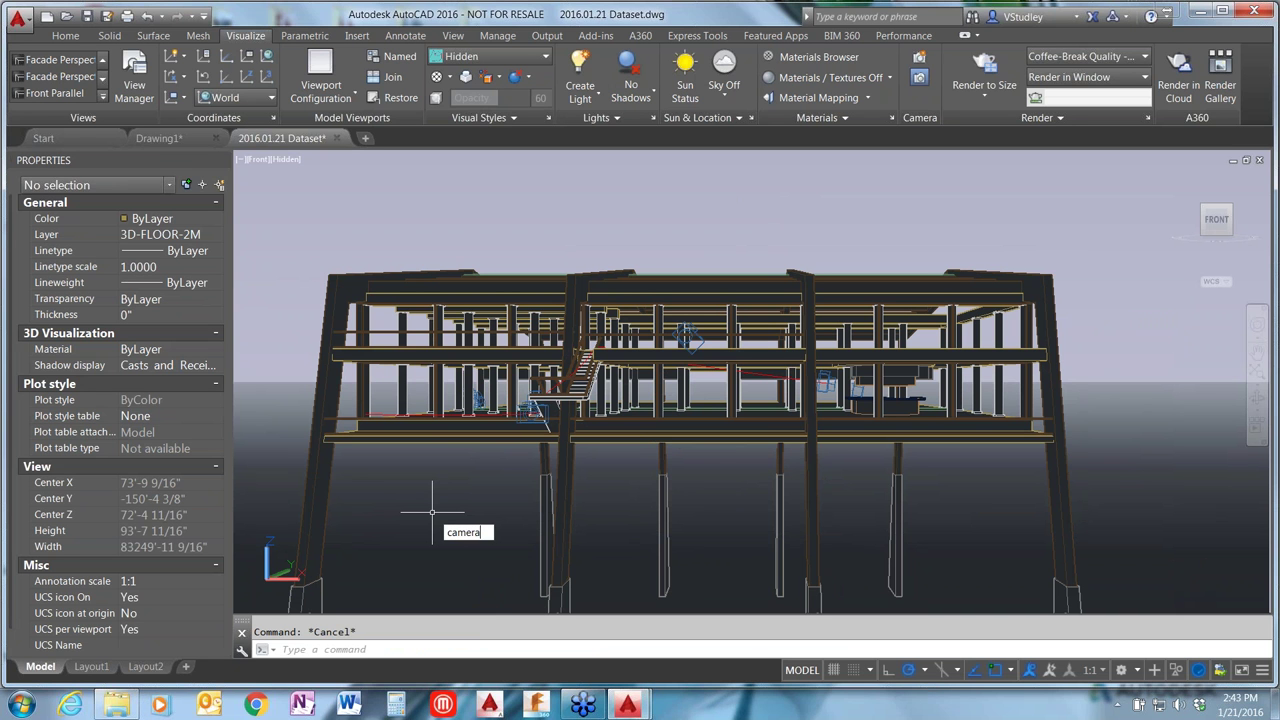
text(HEIGHT)
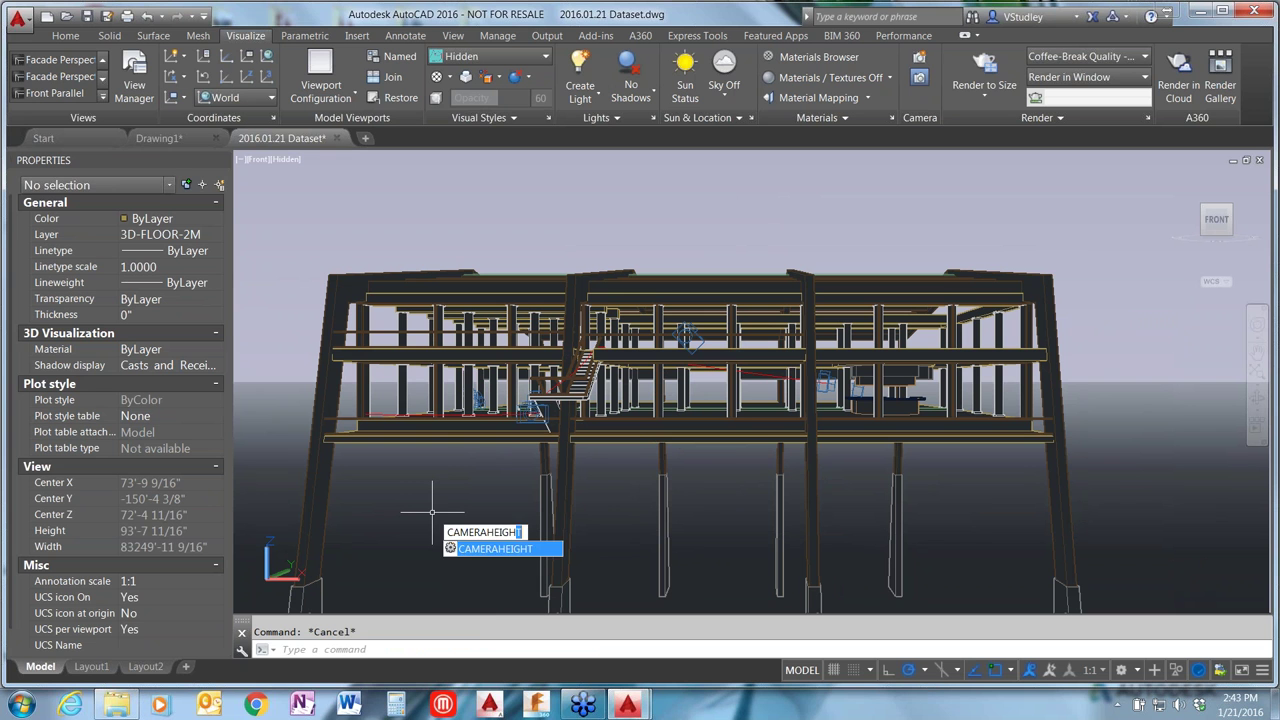
key(Return)
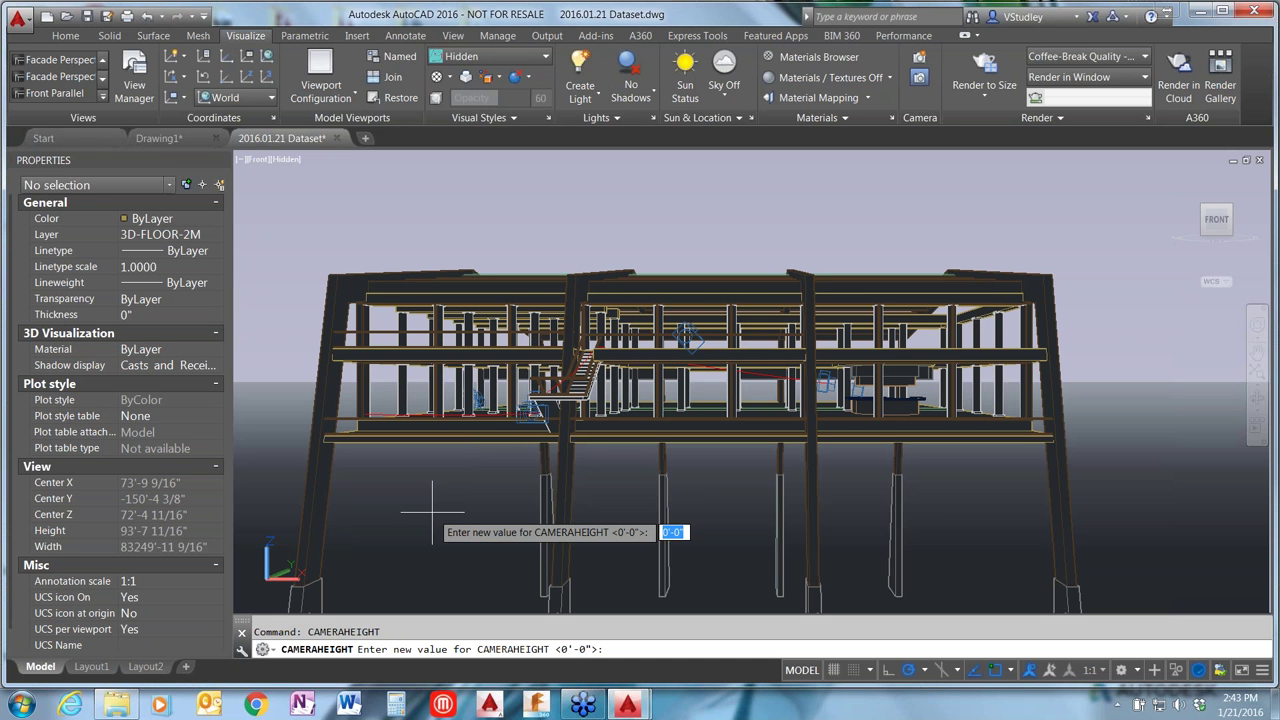
text(70')
key(Return)
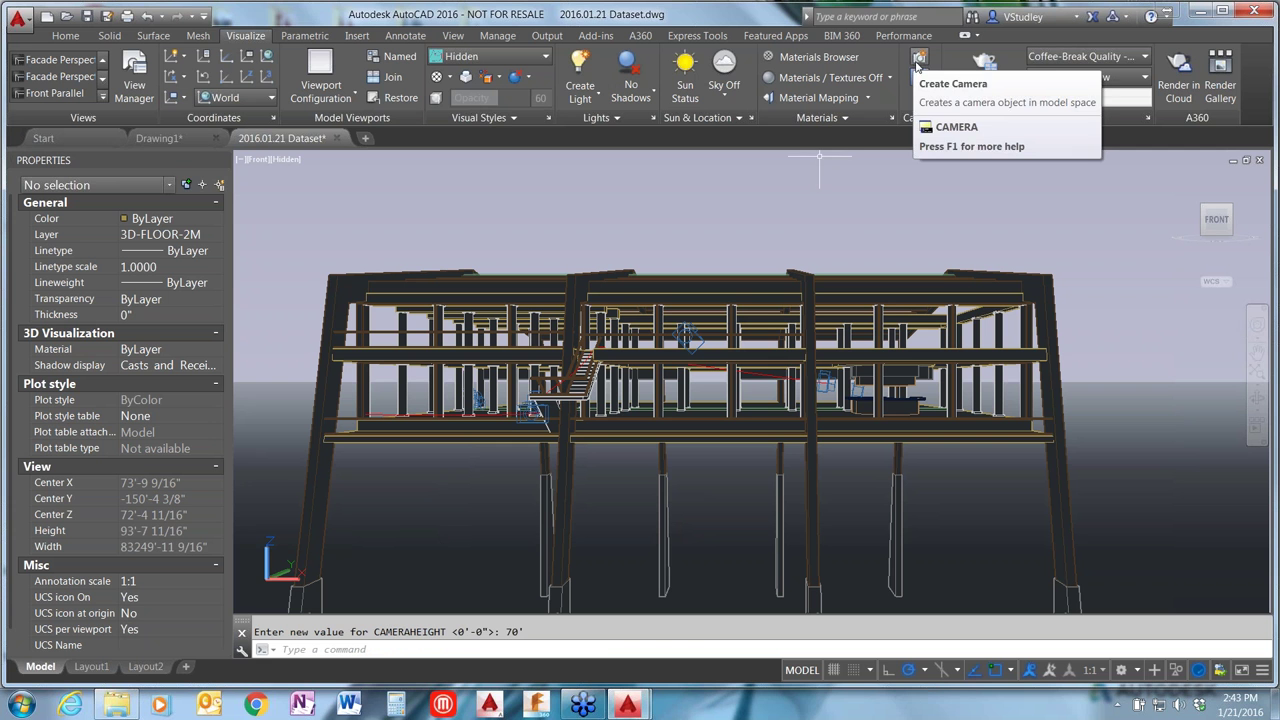
Step: Add Camera4 right of the building, aimed back at its upper floors, and select it
text(camera)
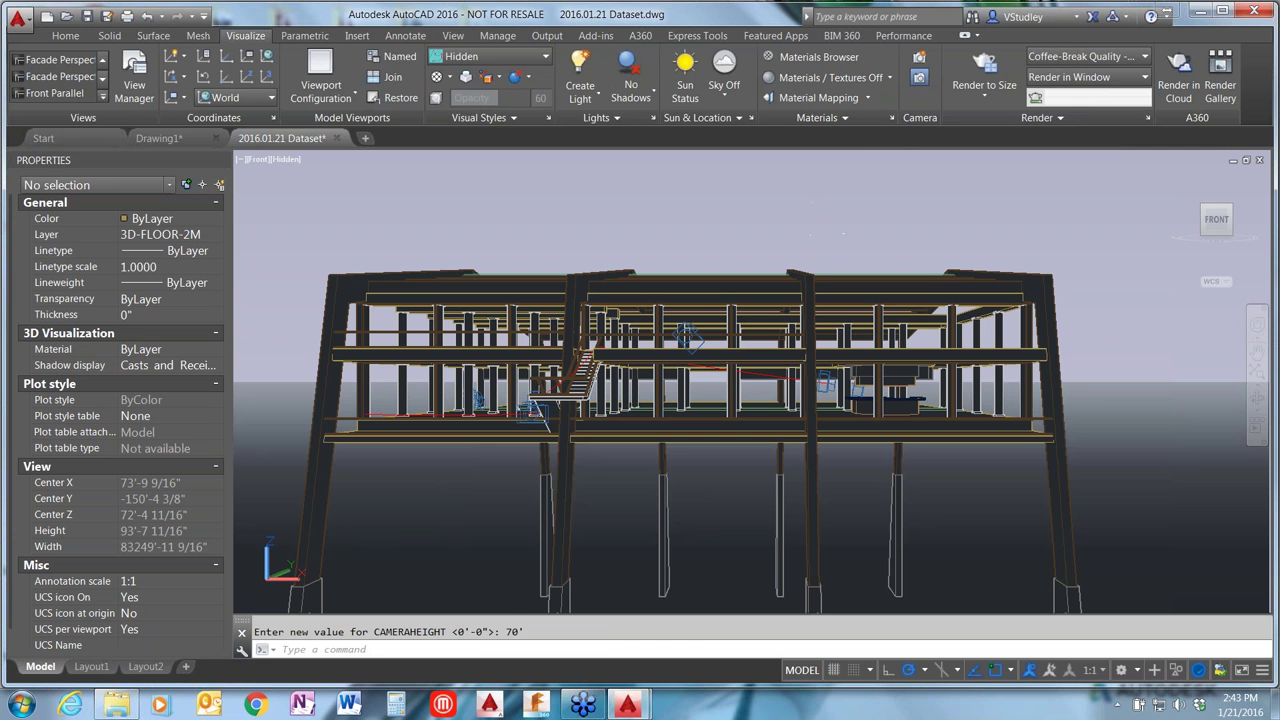
key(Return)
scroll(750, 345, down, 2)
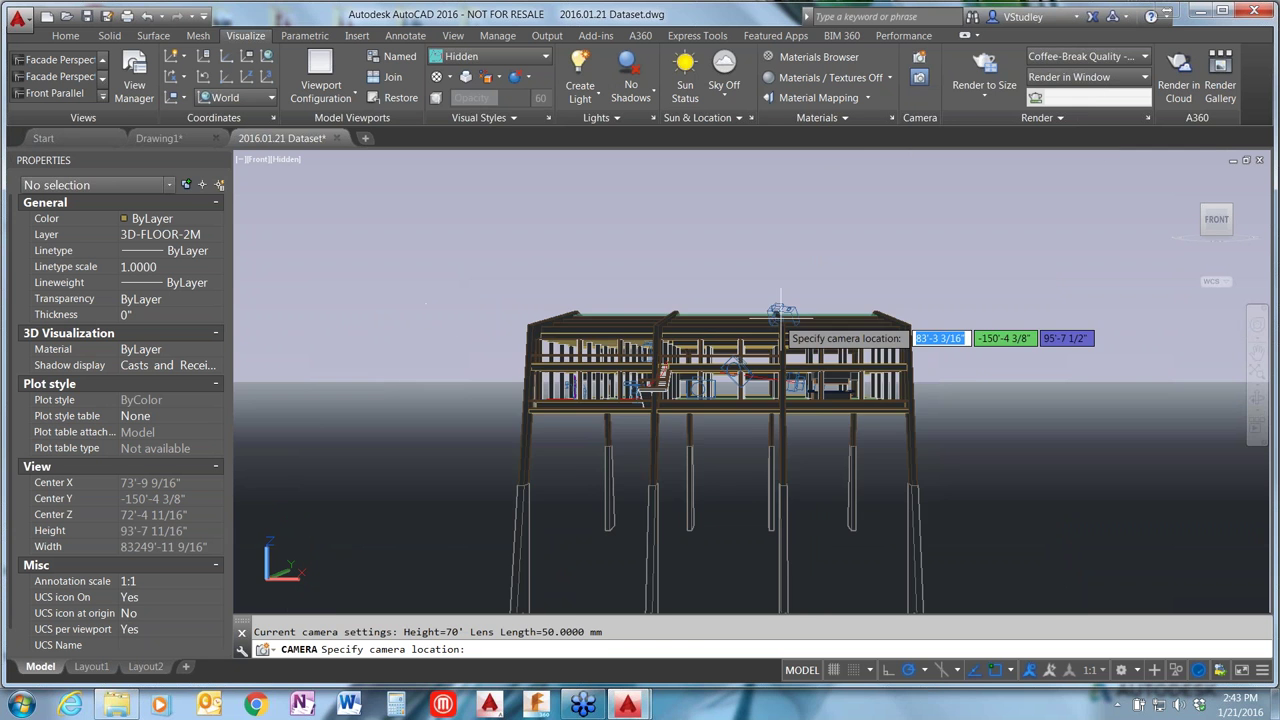
scroll(990, 392, up, 1)
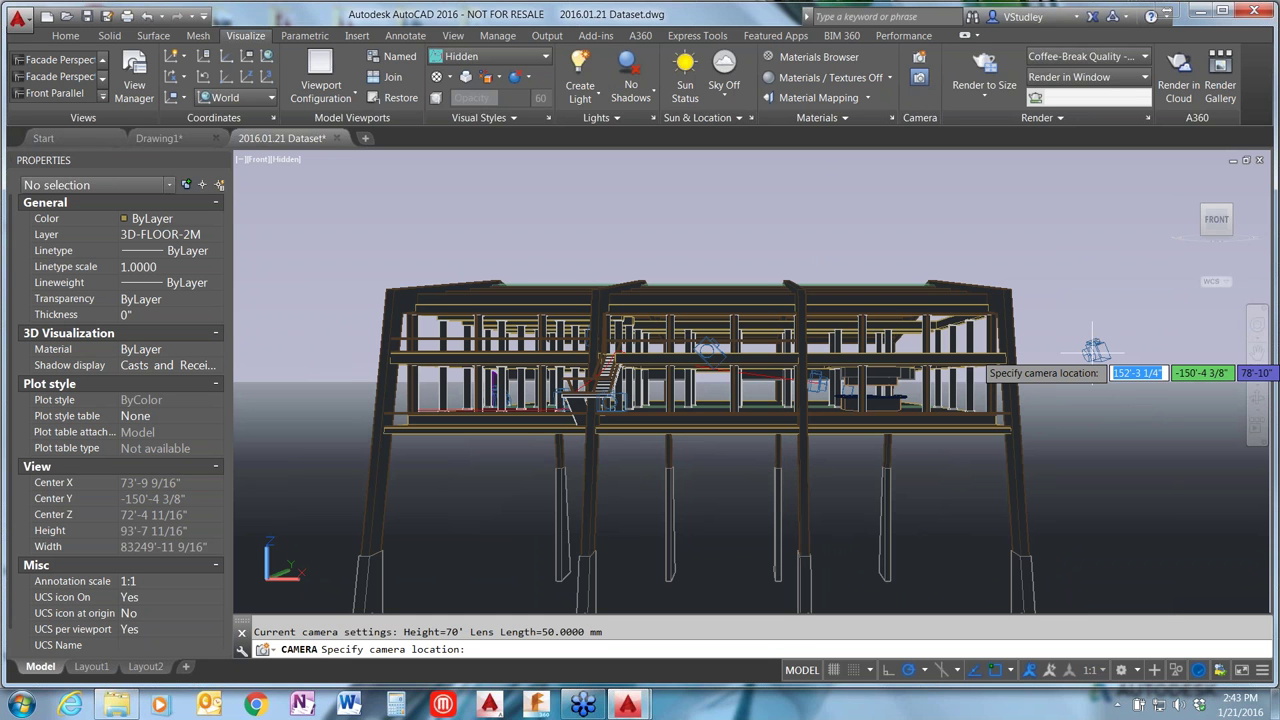
click(1093, 350)
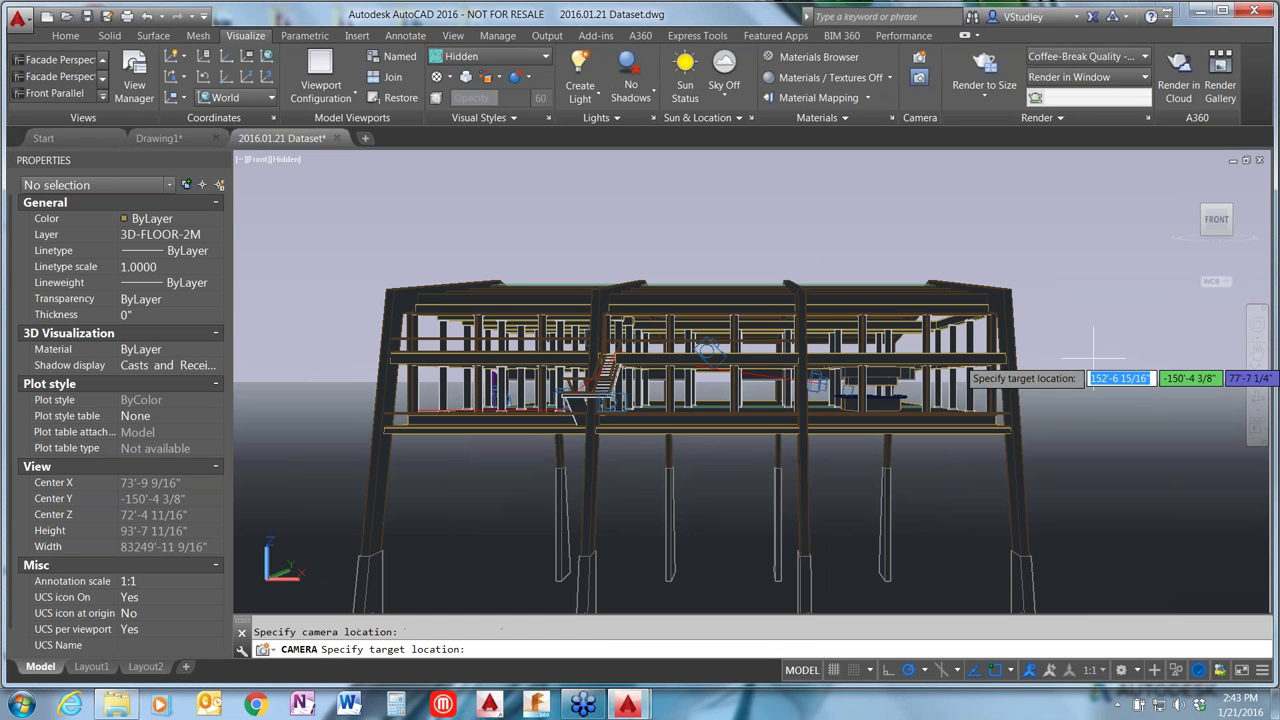
click(800, 295)
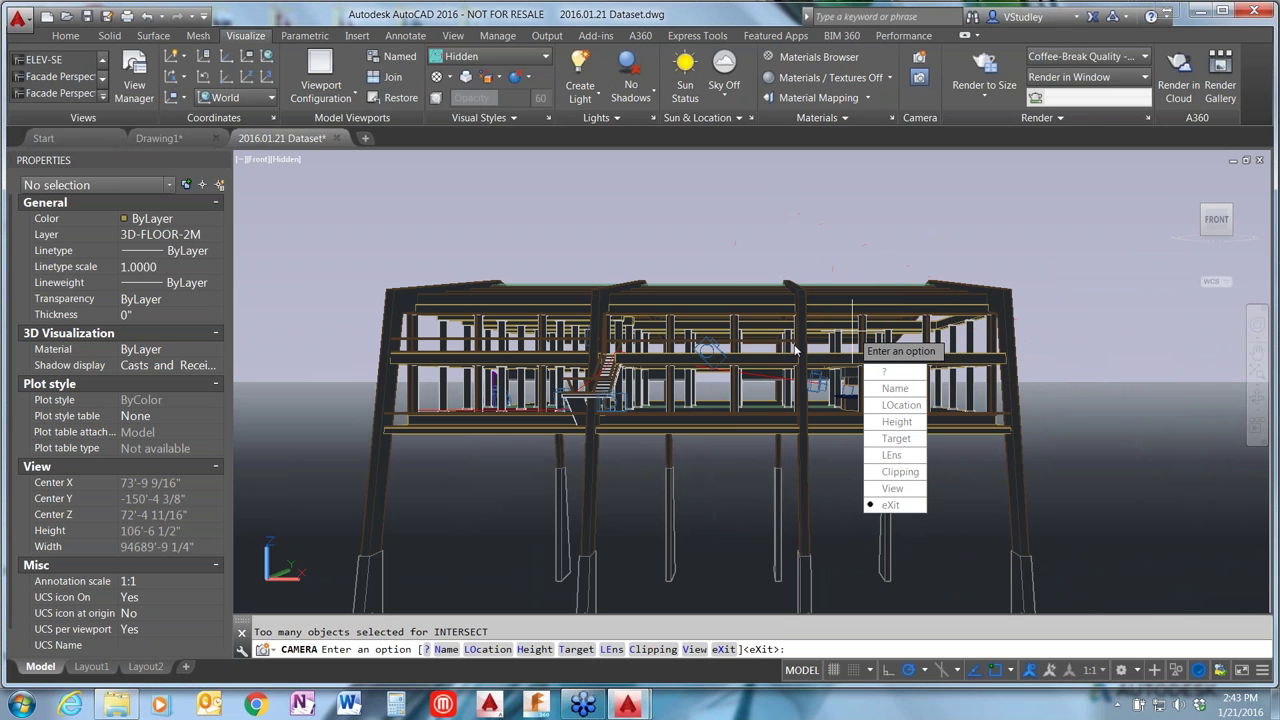
key(Return)
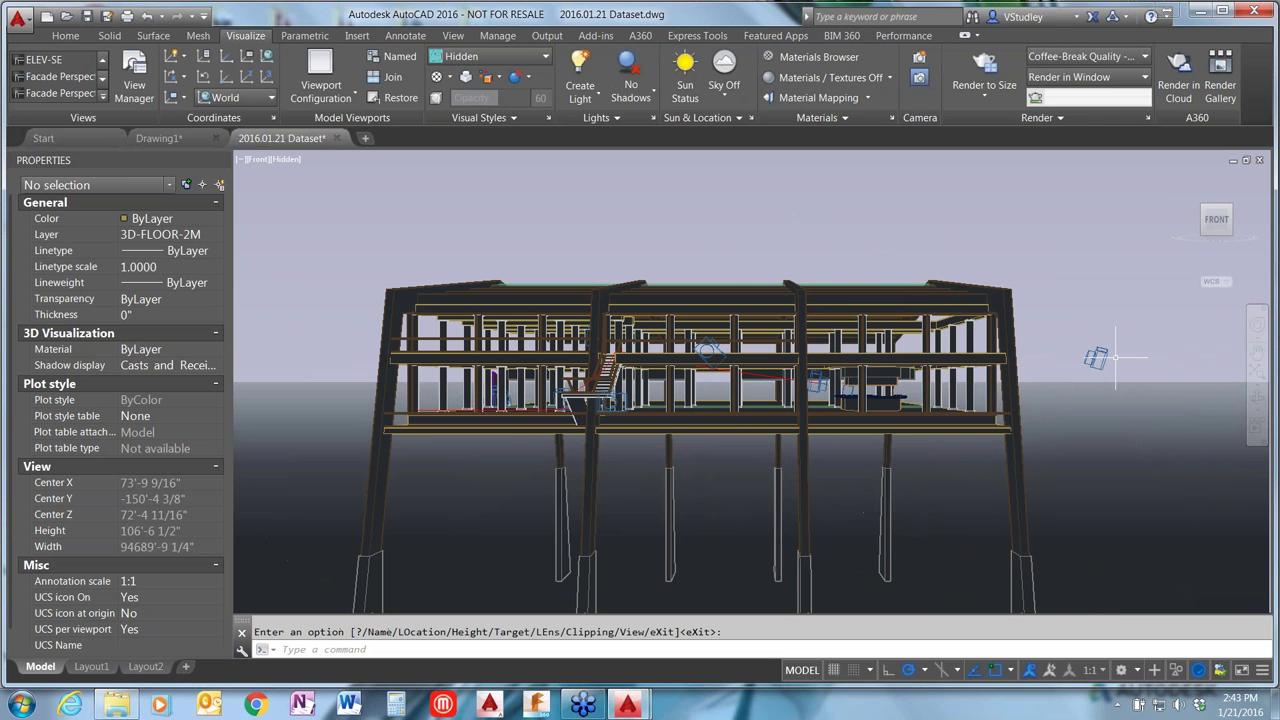
click(1098, 357)
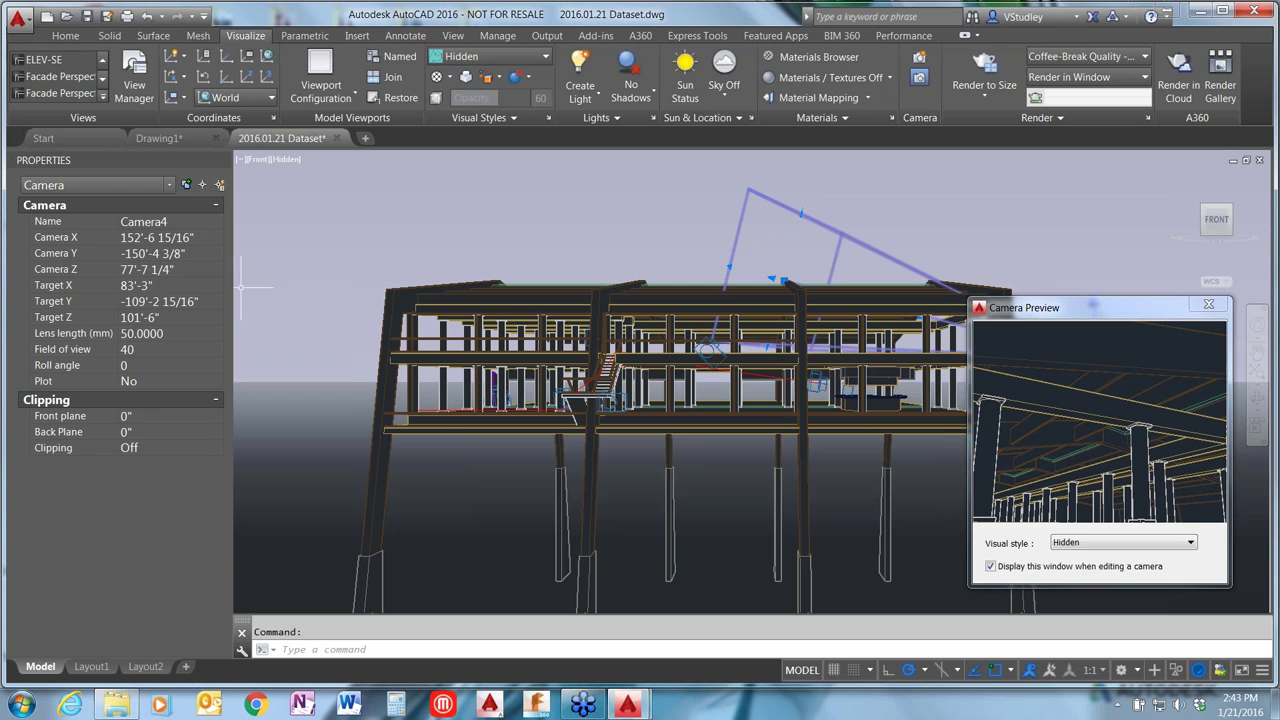
Step: Delete Camera4 and switch the model to the top view
key(Delete)
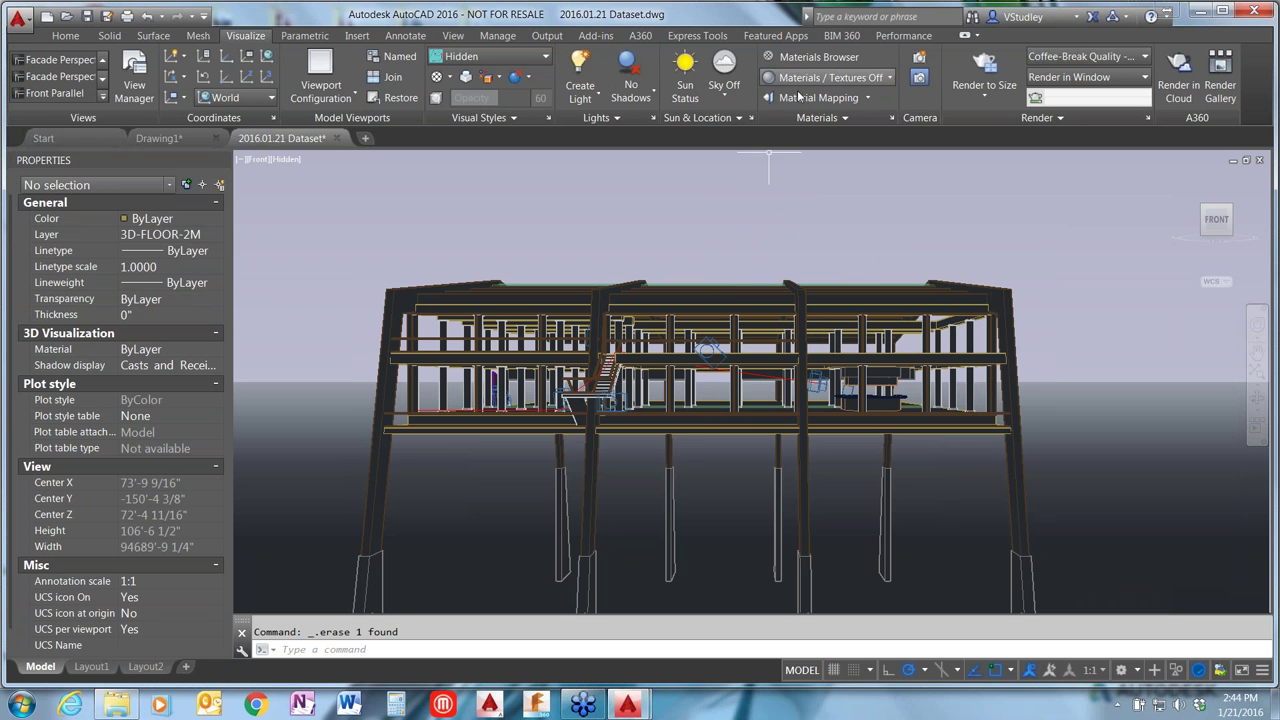
scroll(478, 490, down, 2)
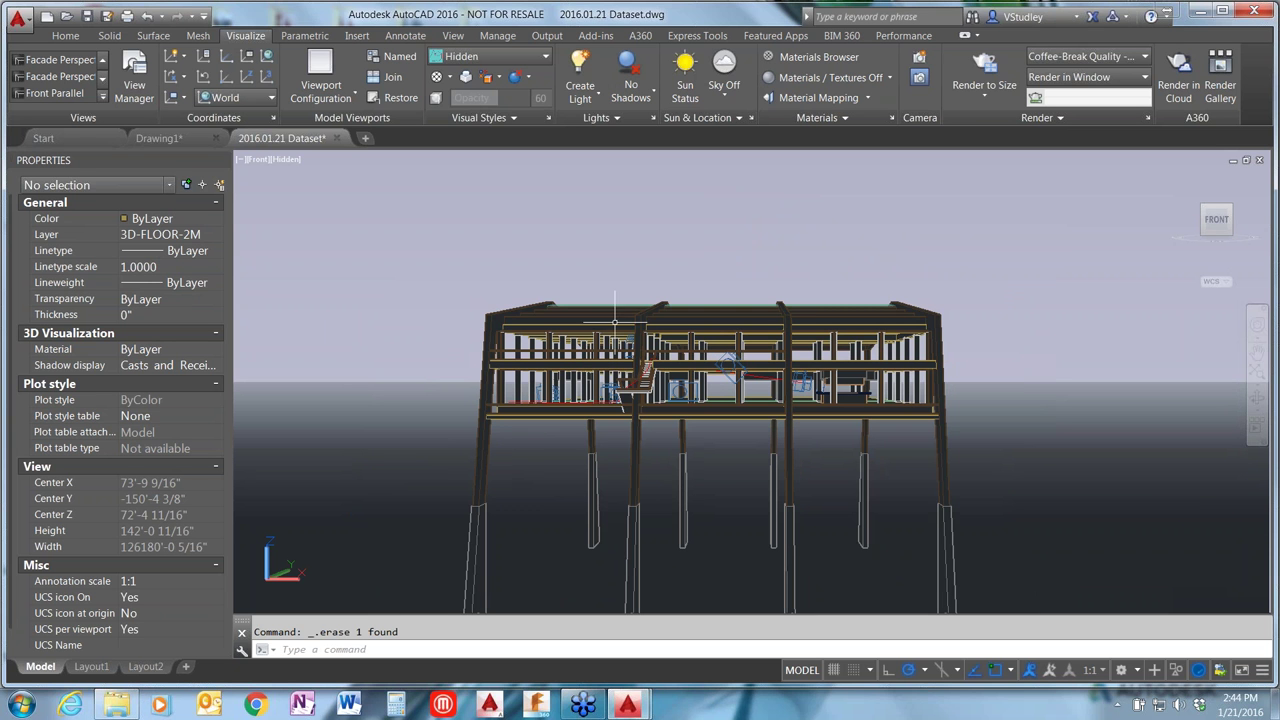
click(917, 60)
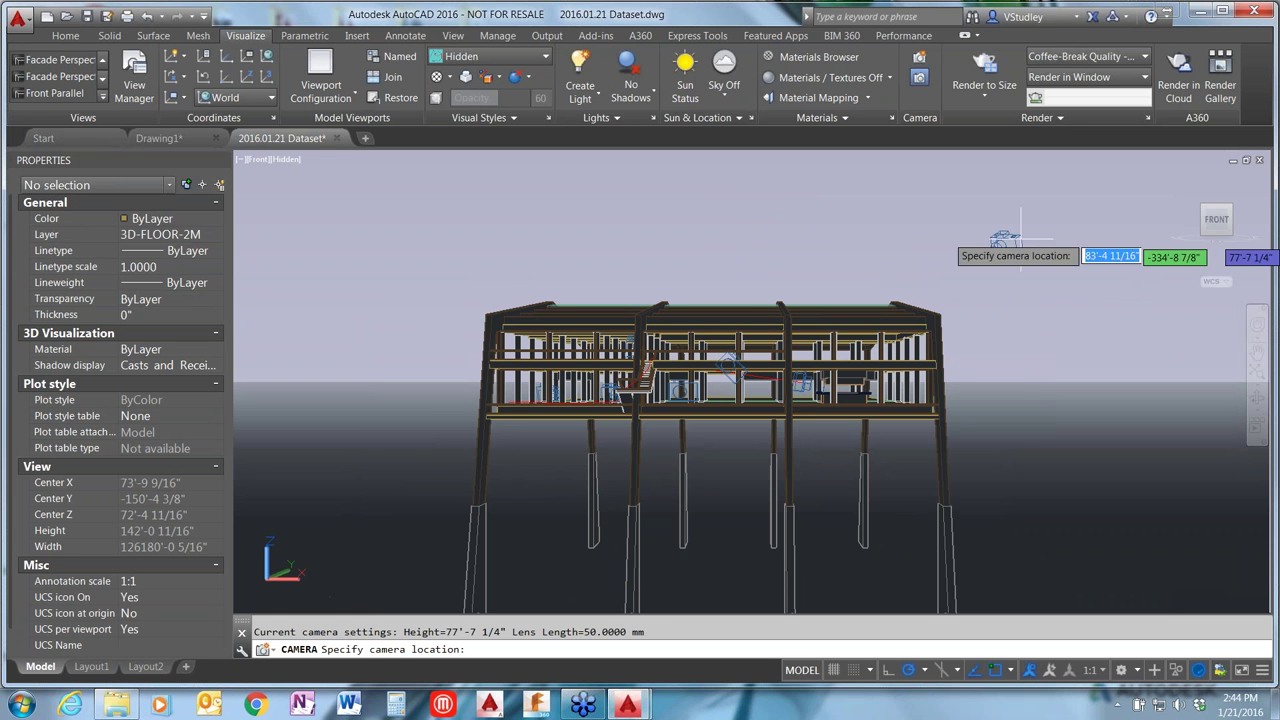
key(Escape)
click(1220, 204)
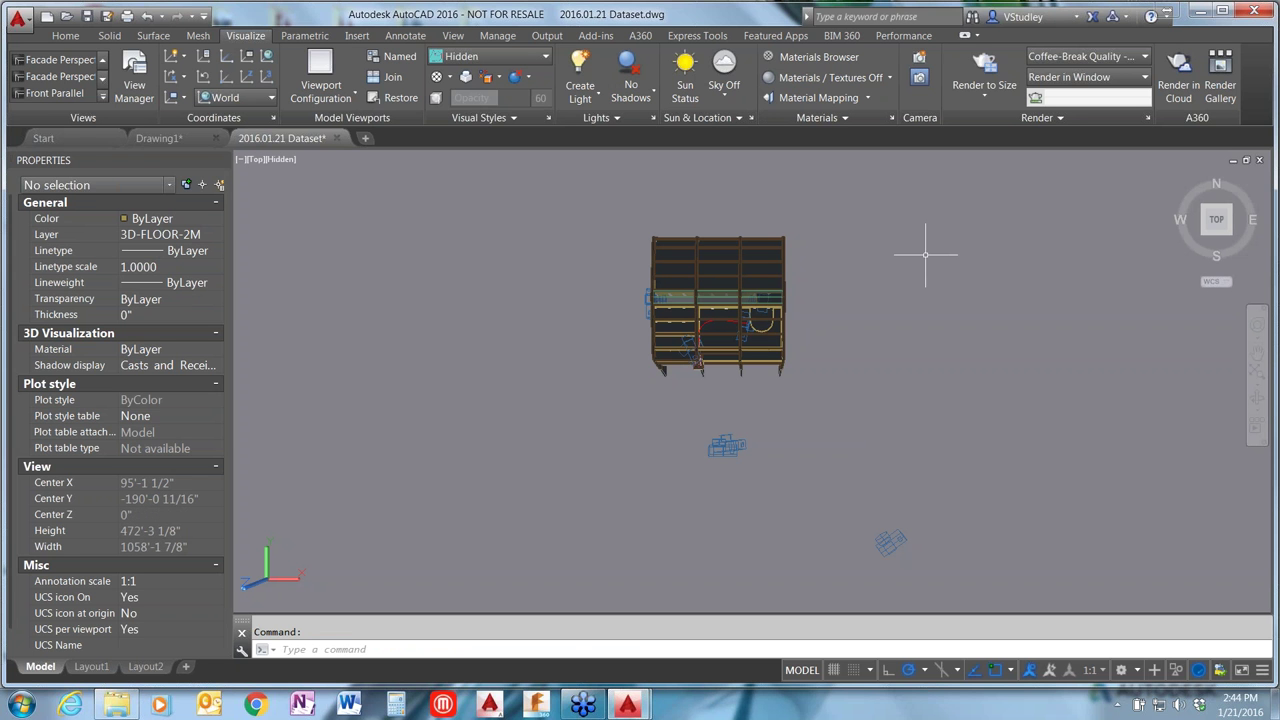
Step: Set CAMERAHEIGHT to 70' so new cameras default to 70 feet
text(CAMERAheight)
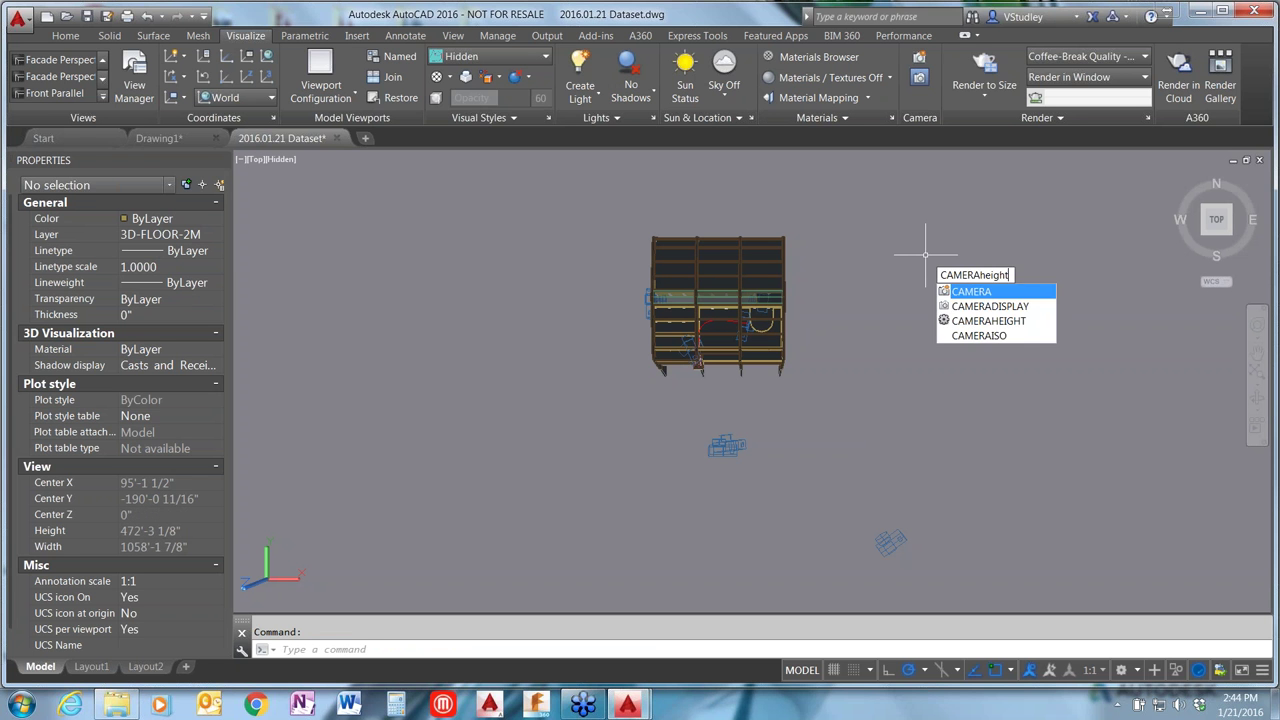
key(Return)
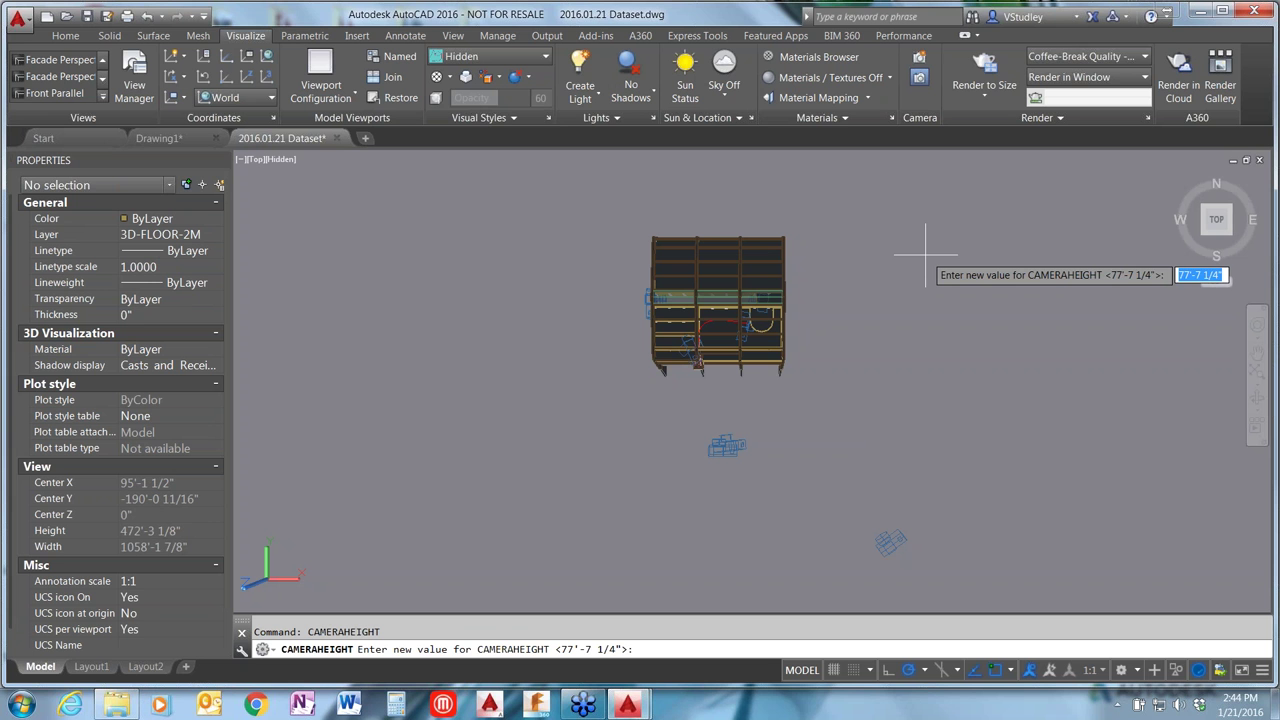
text(70')
key(Return)
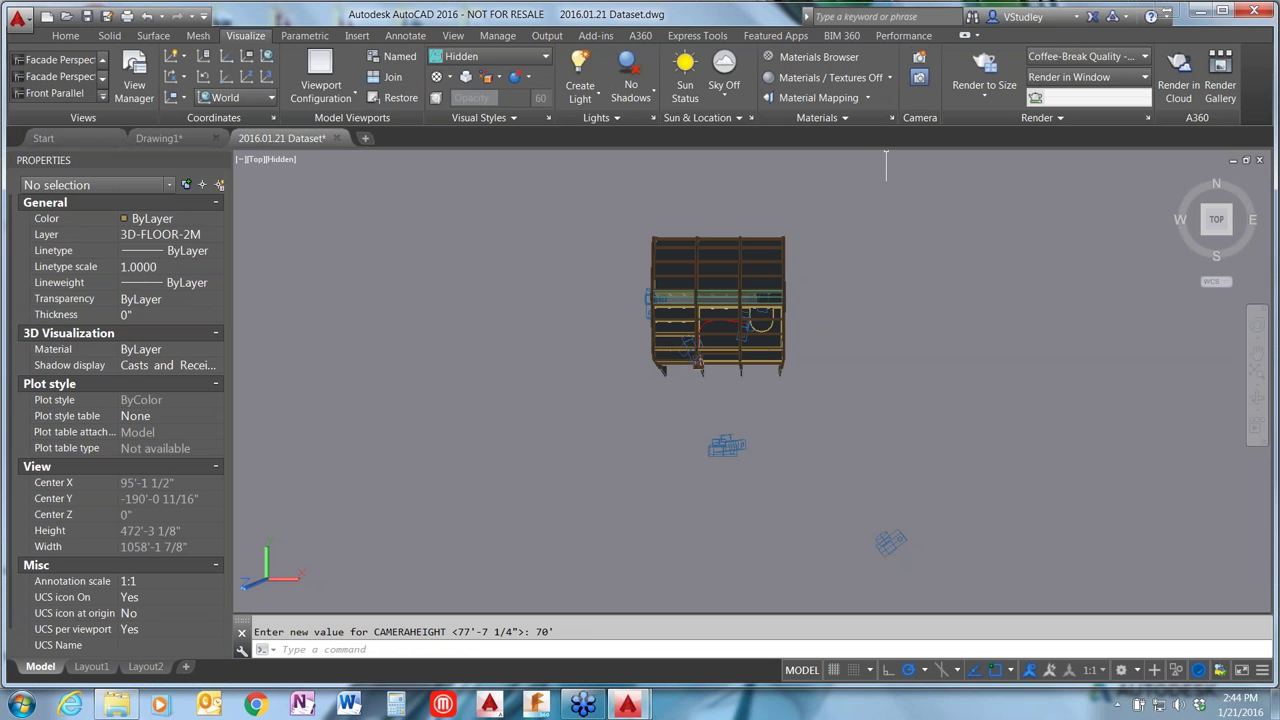
click(919, 57)
click(846, 289)
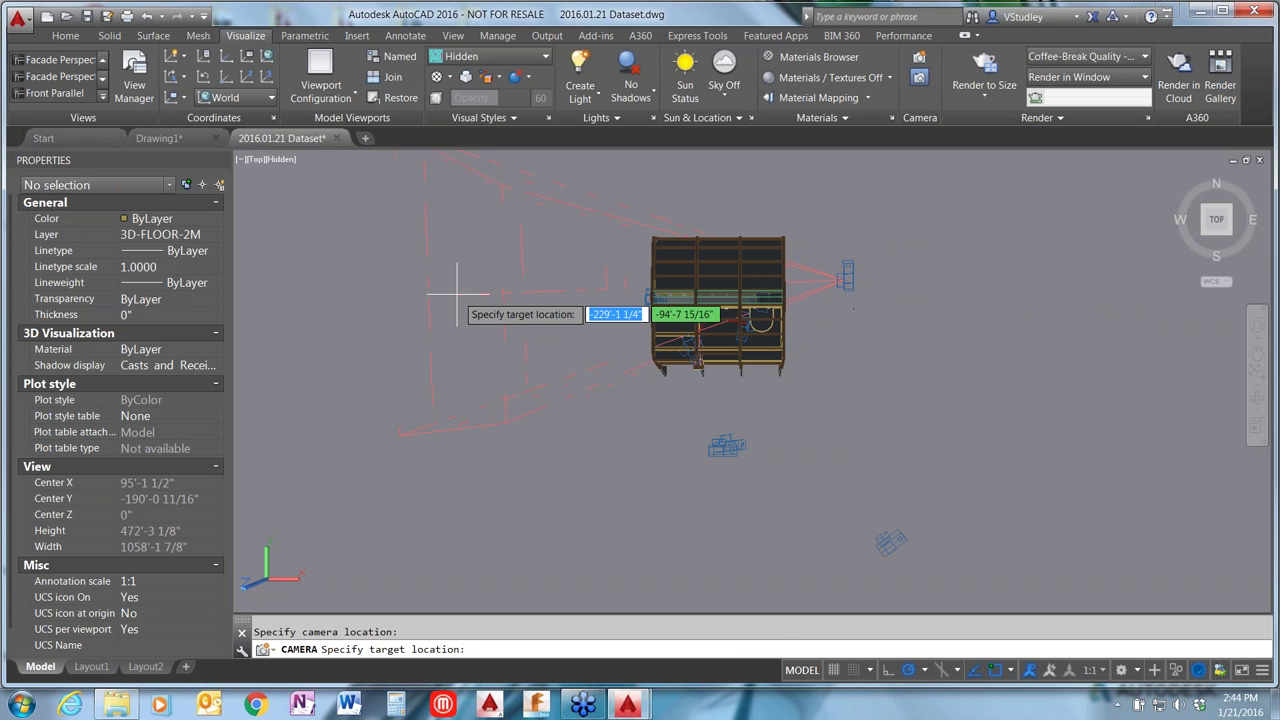
click(433, 299)
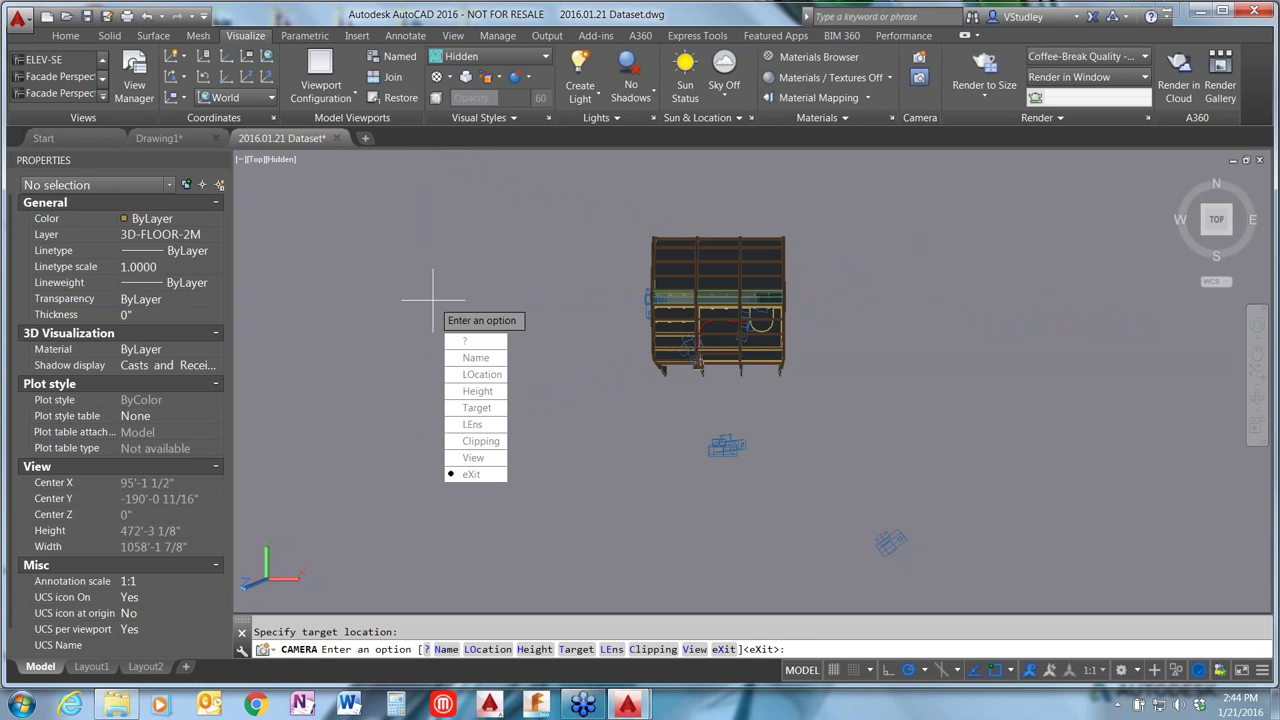
key(Return)
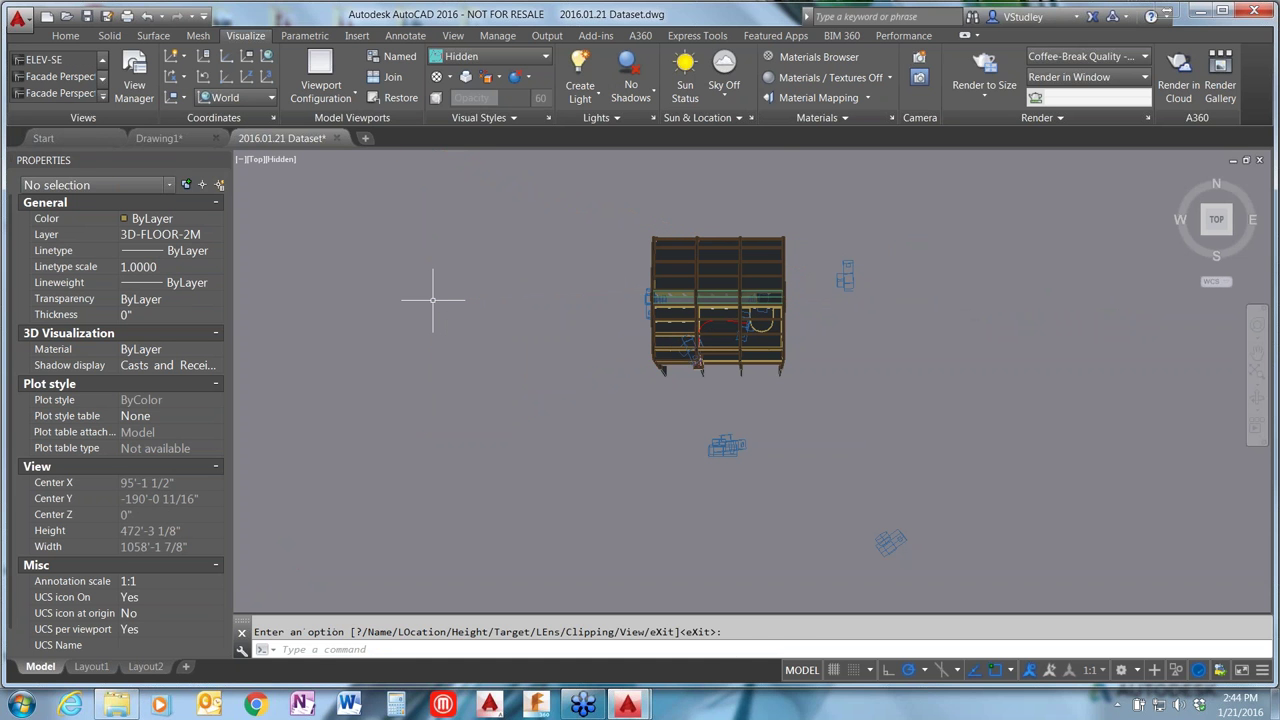
click(841, 281)
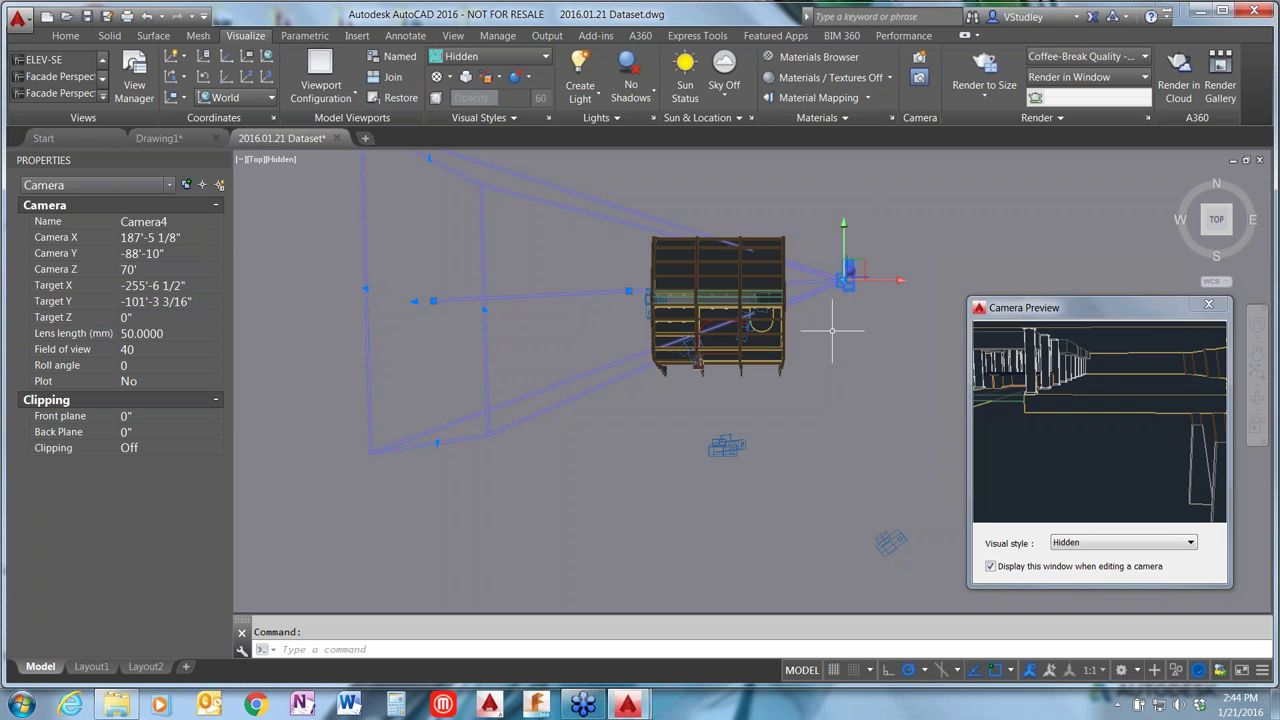
key(Delete)
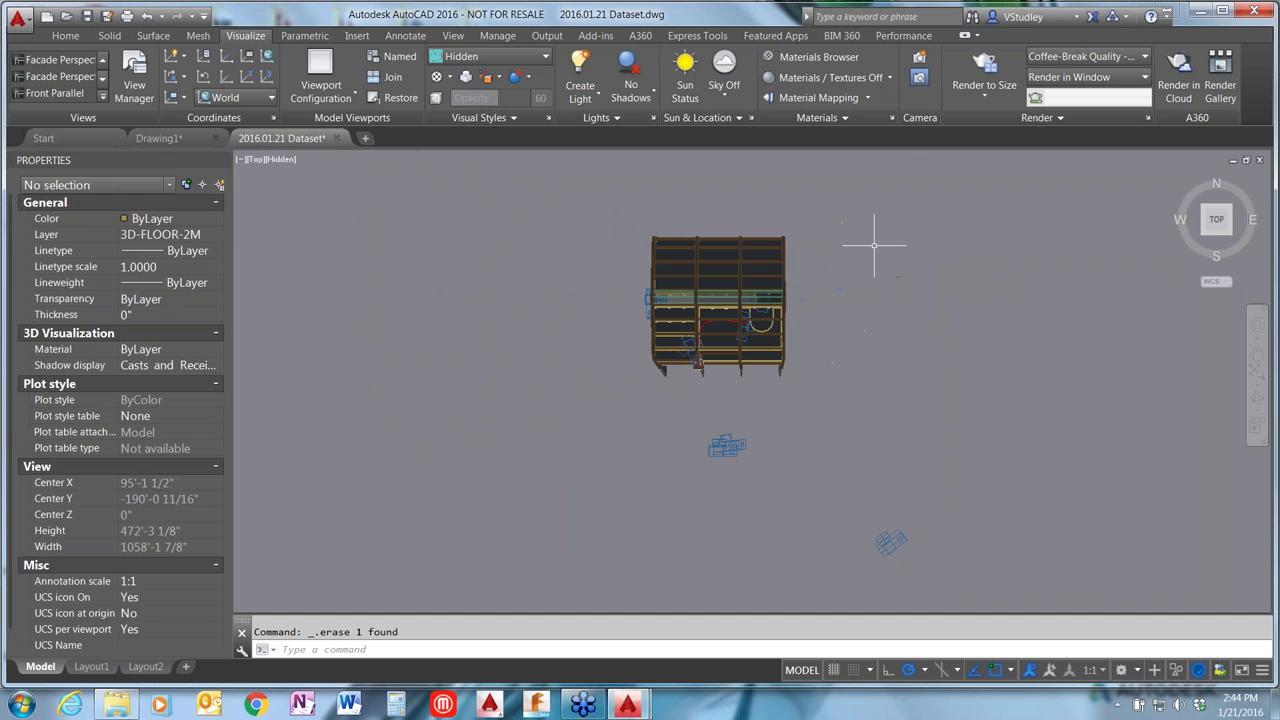
Step: Place Camera4 south-east of the building, aimed at its north edge, and check its preview
click(920, 58)
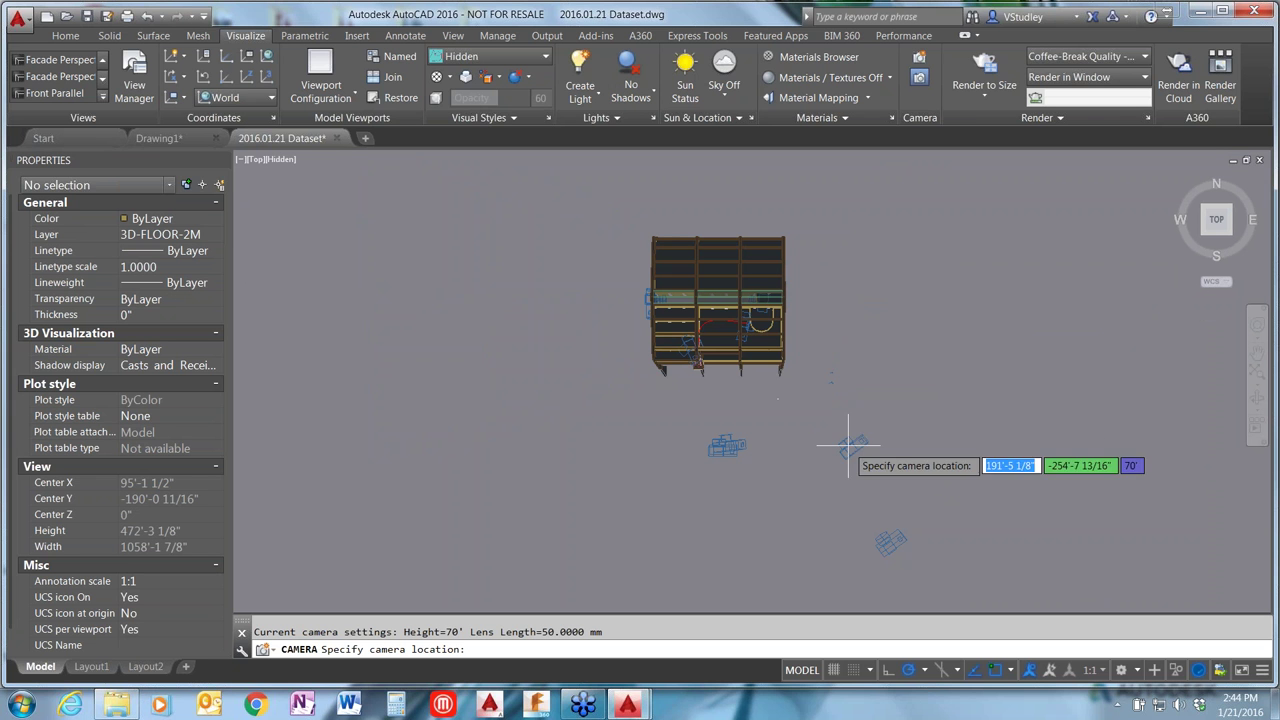
click(810, 410)
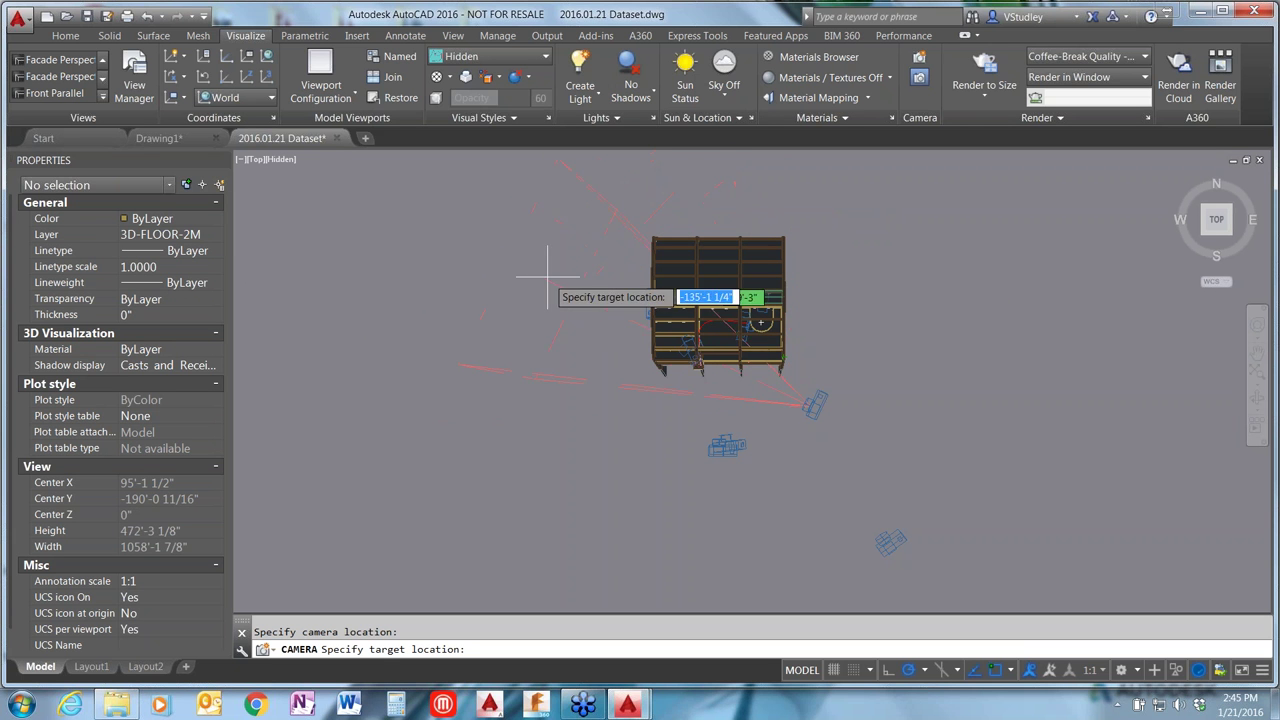
click(709, 207)
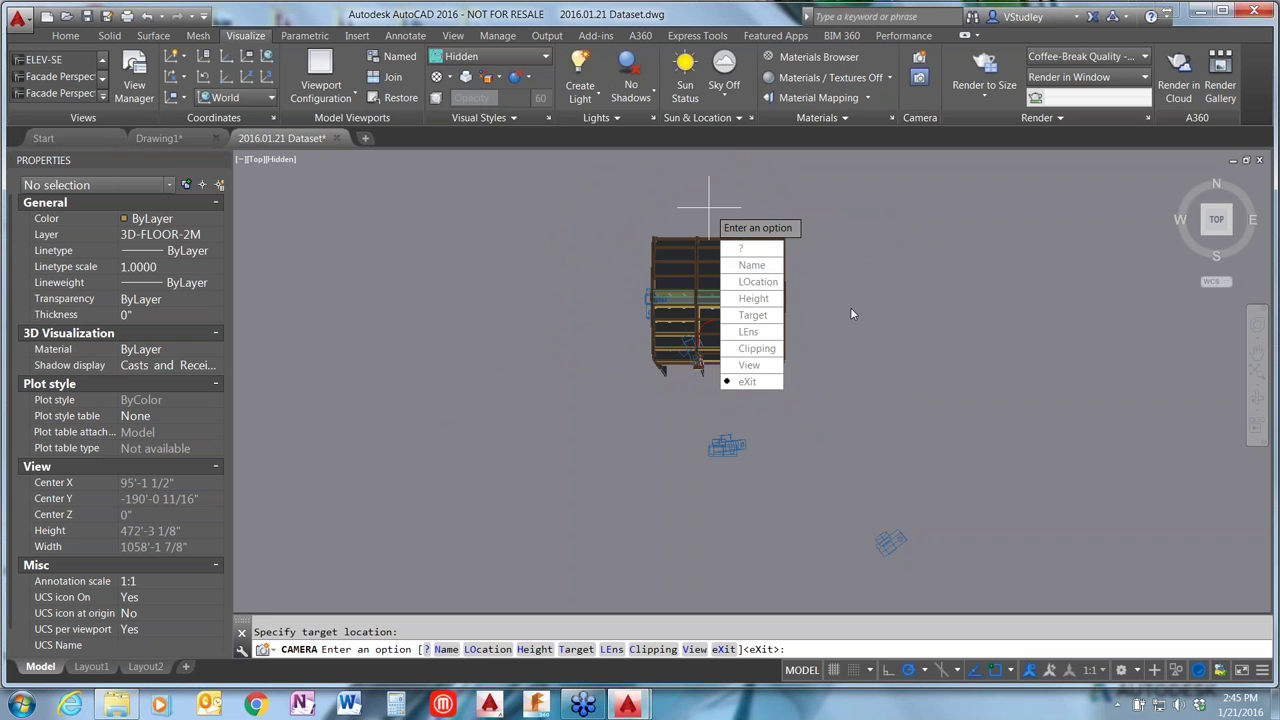
key(Return)
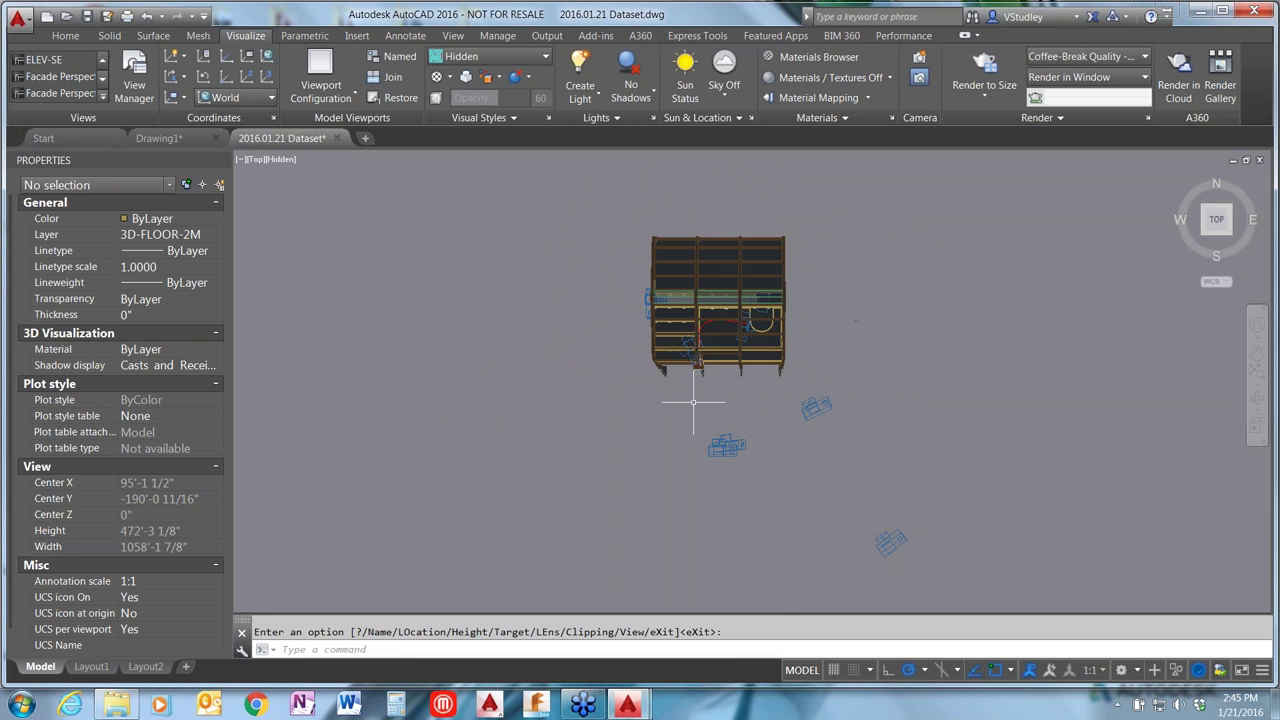
click(815, 406)
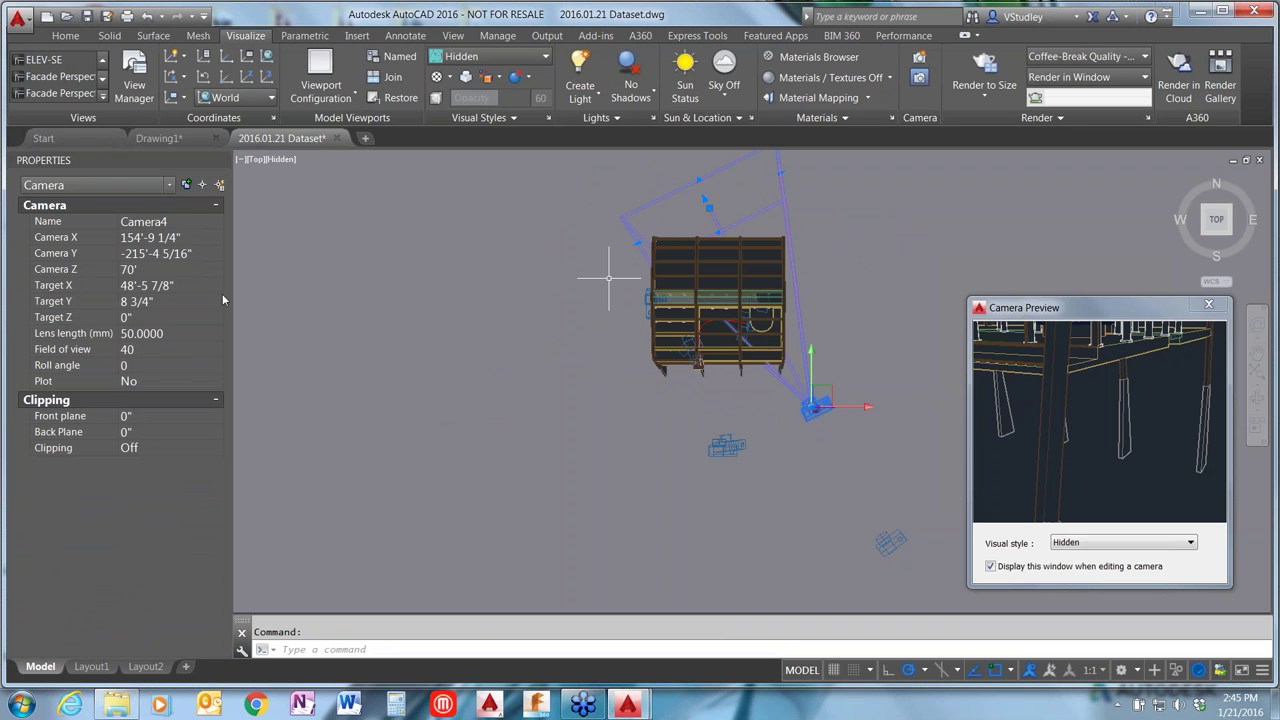
click(70, 381)
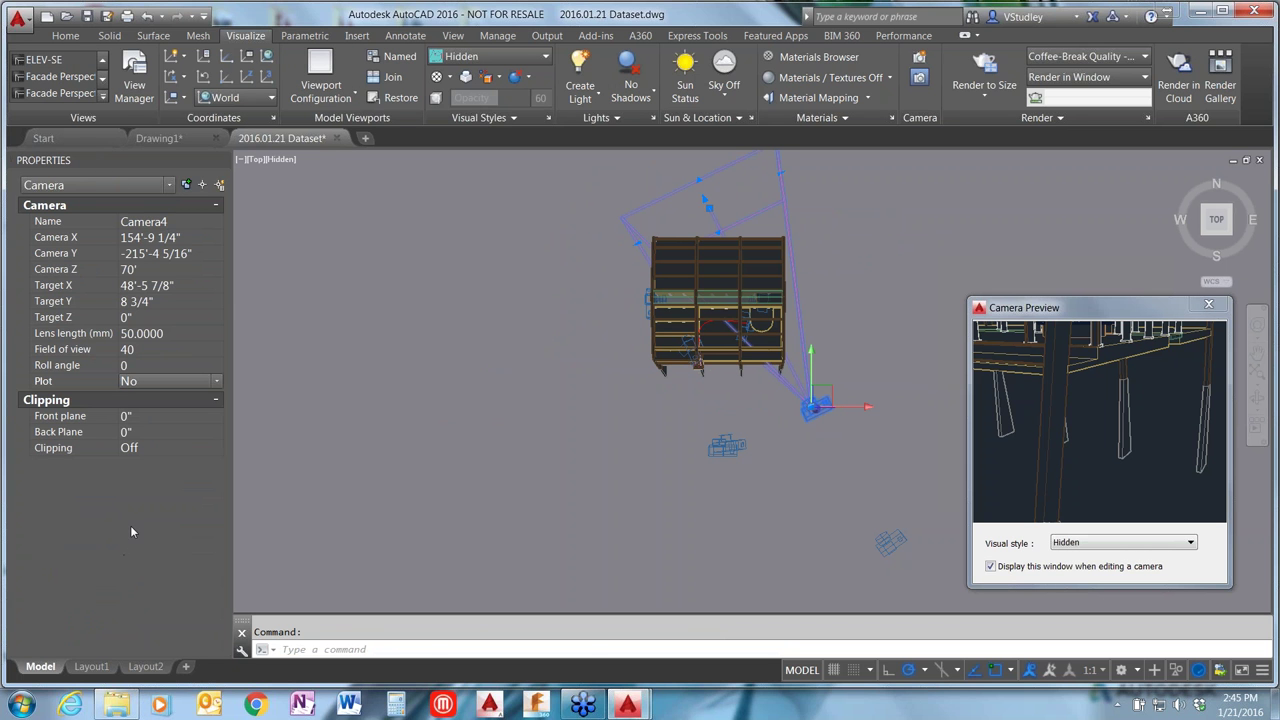
click(490, 408)
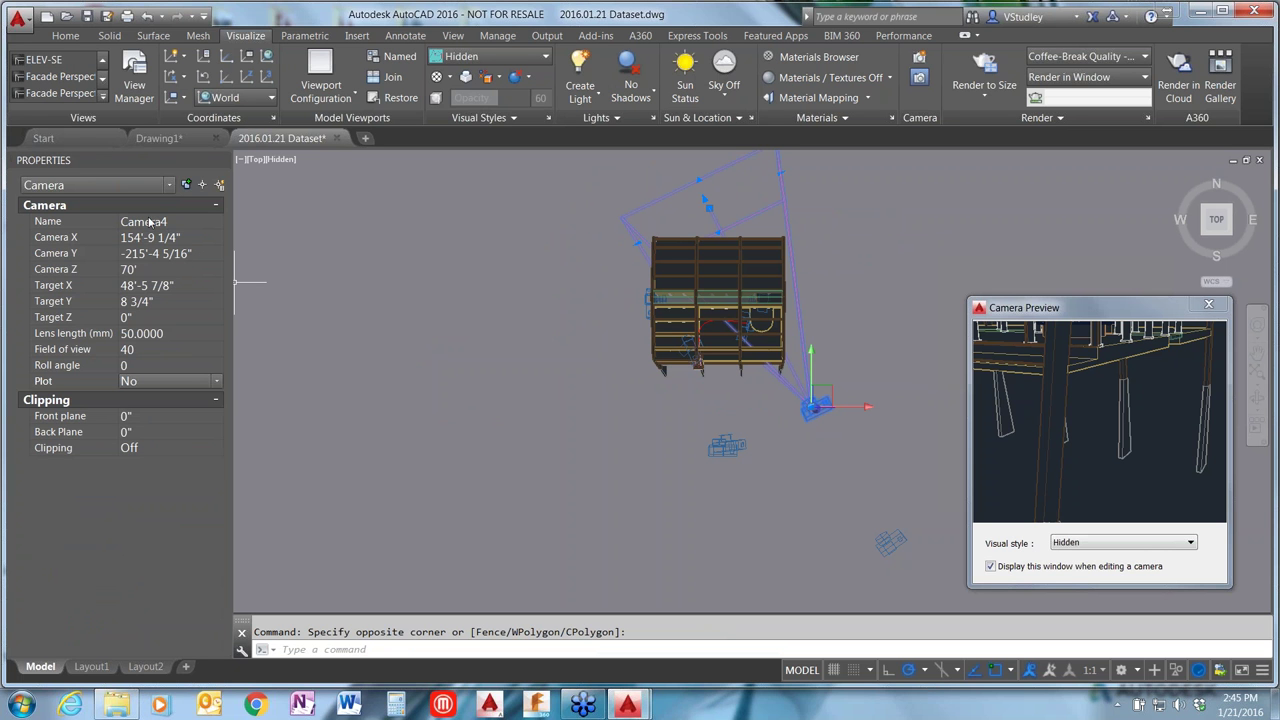
text(view)
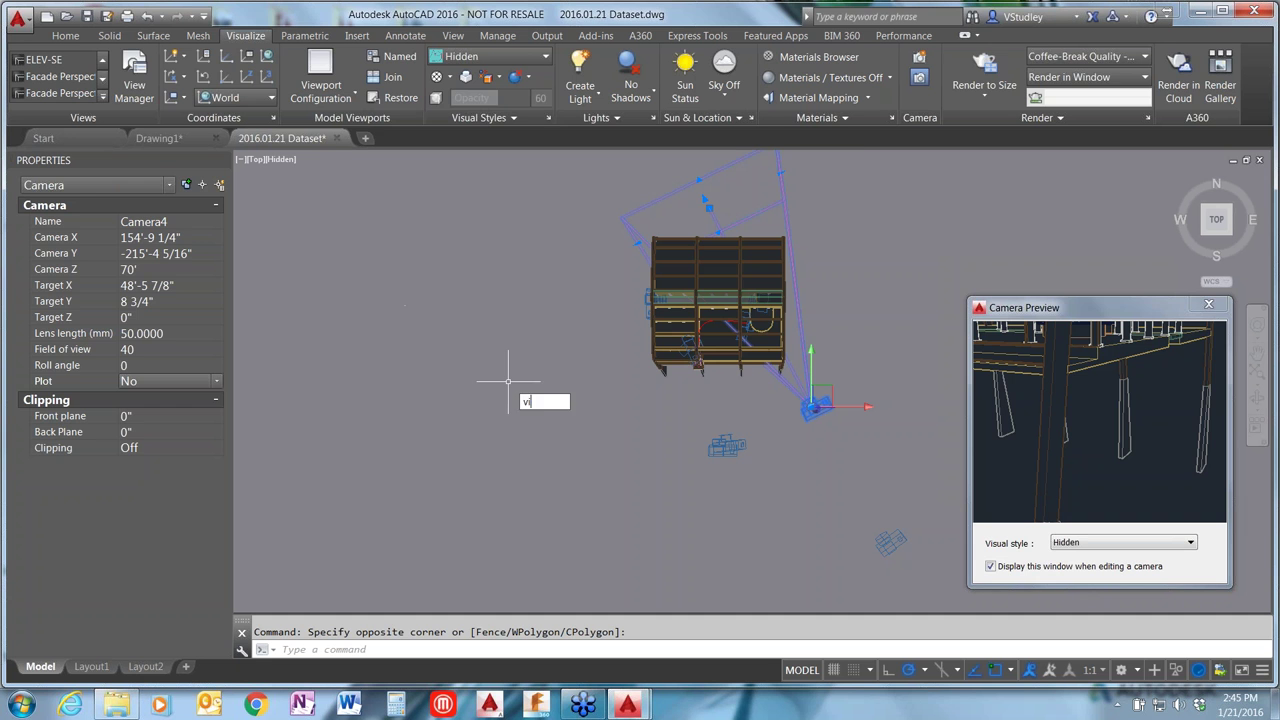
key(Return)
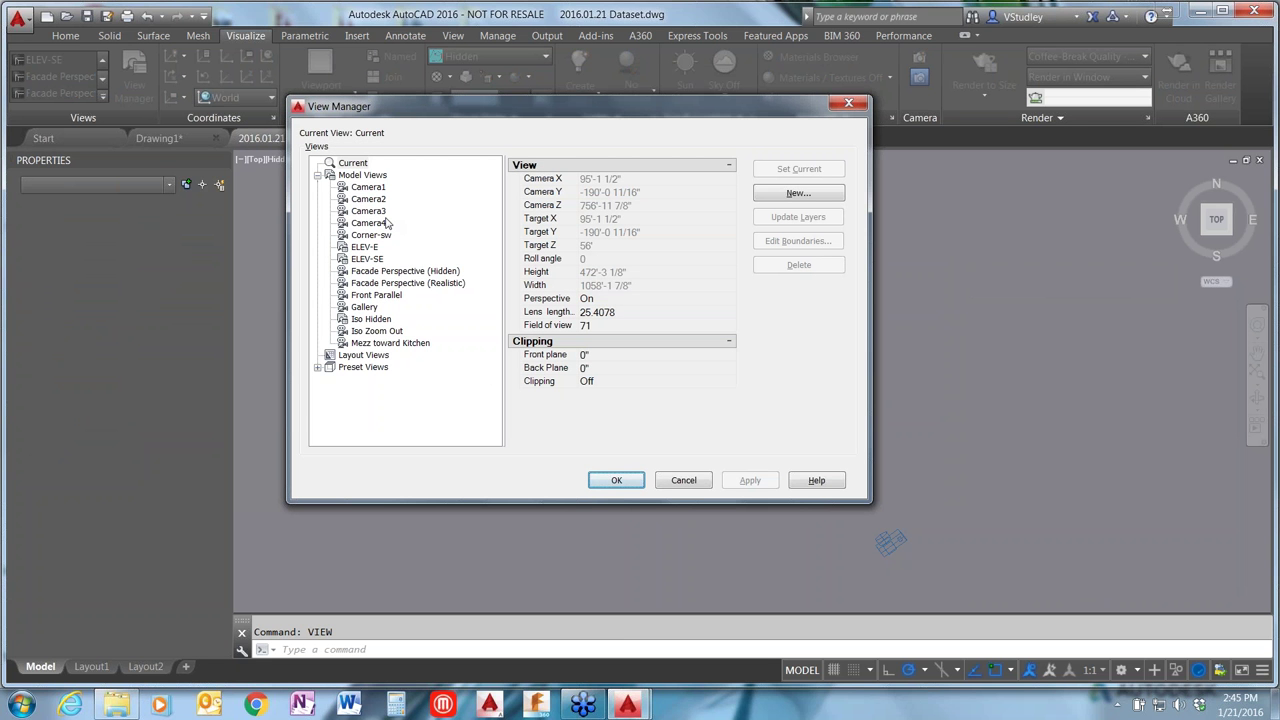
click(368, 223)
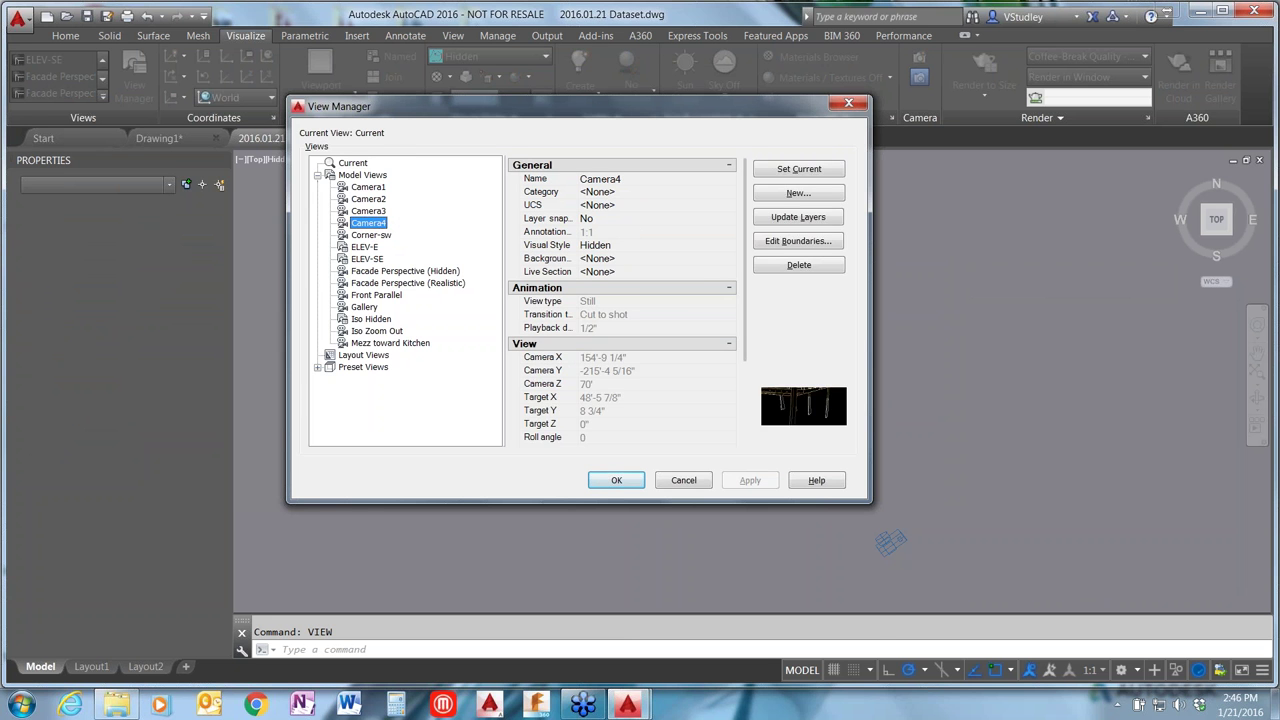
drag(287, 300, 198, 300)
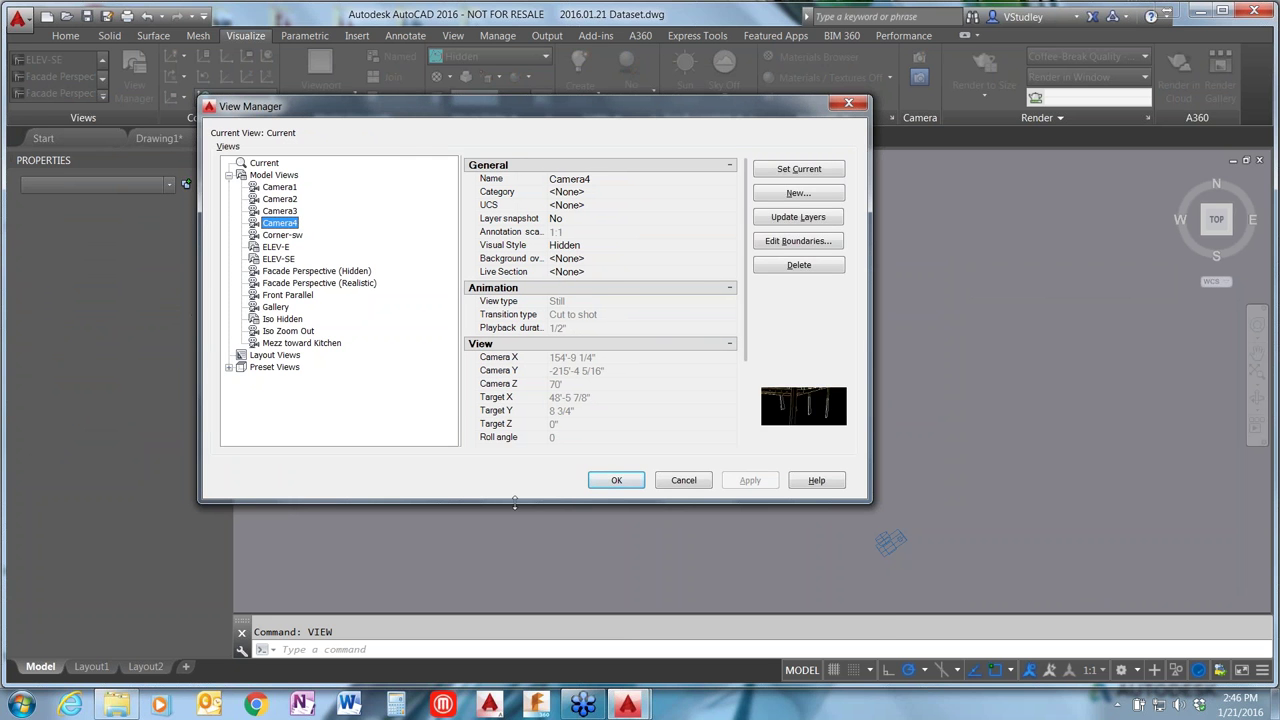
drag(515, 503, 521, 634)
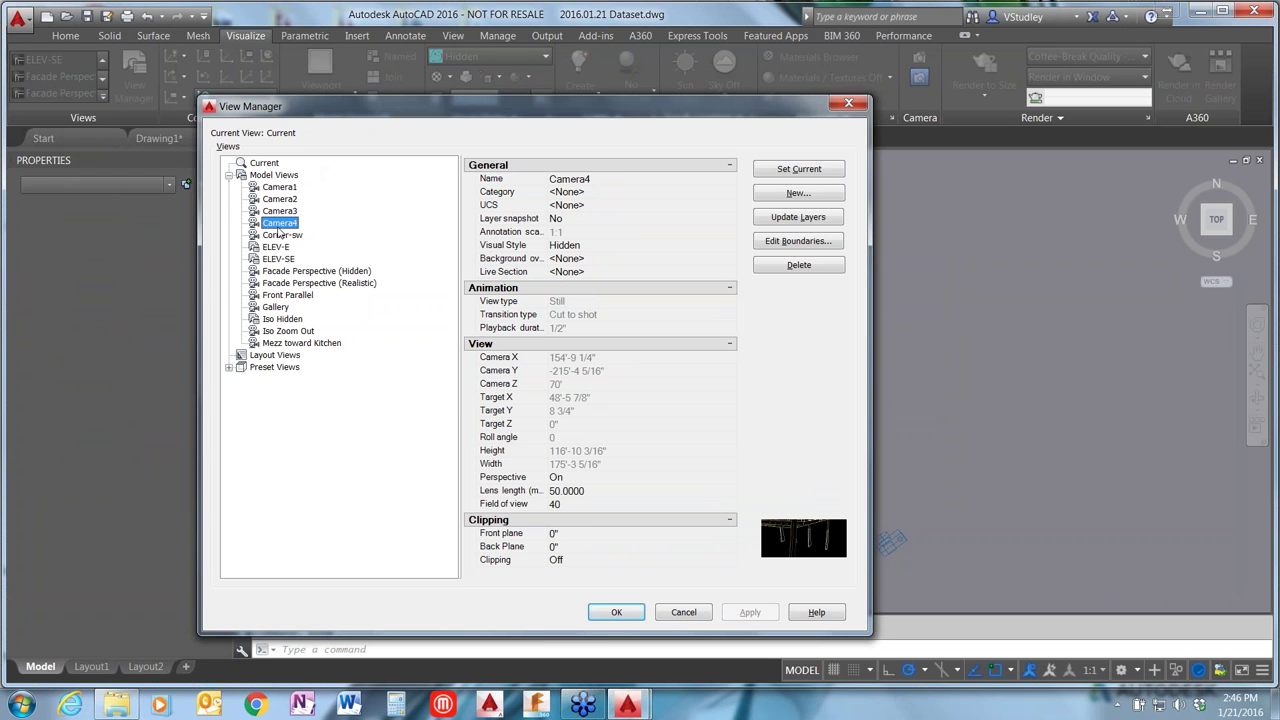
click(281, 187)
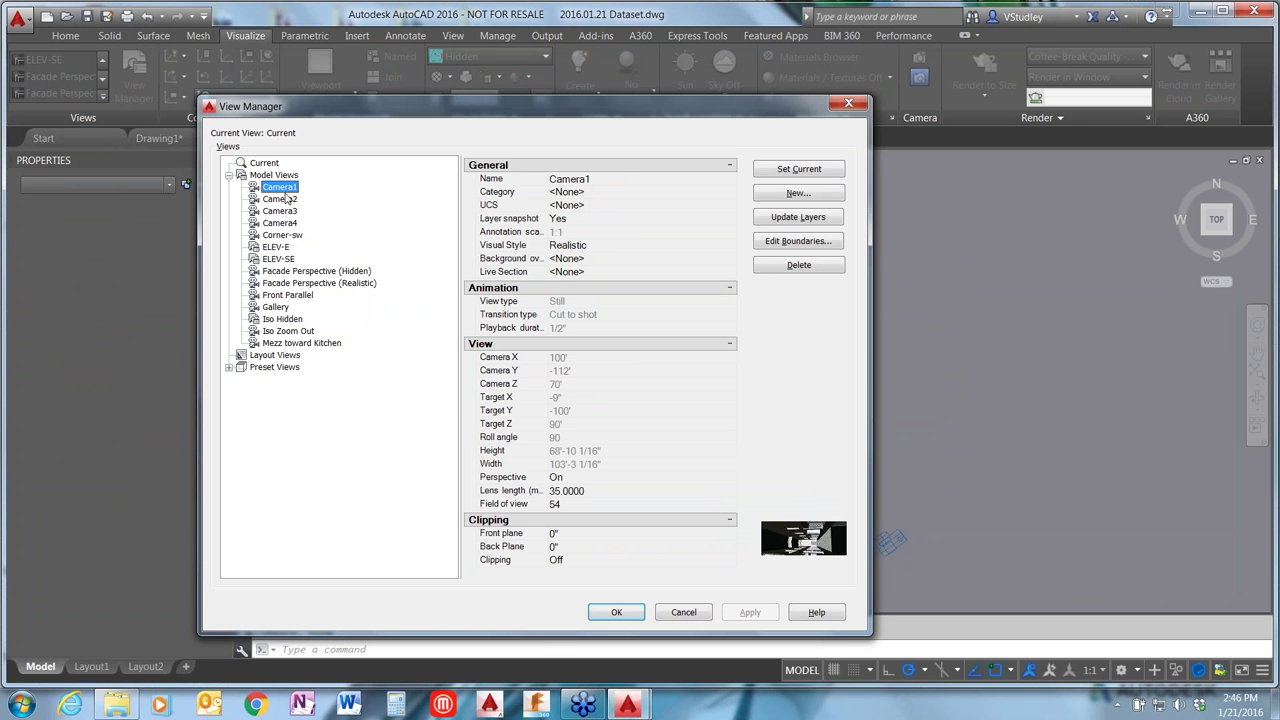
click(280, 199)
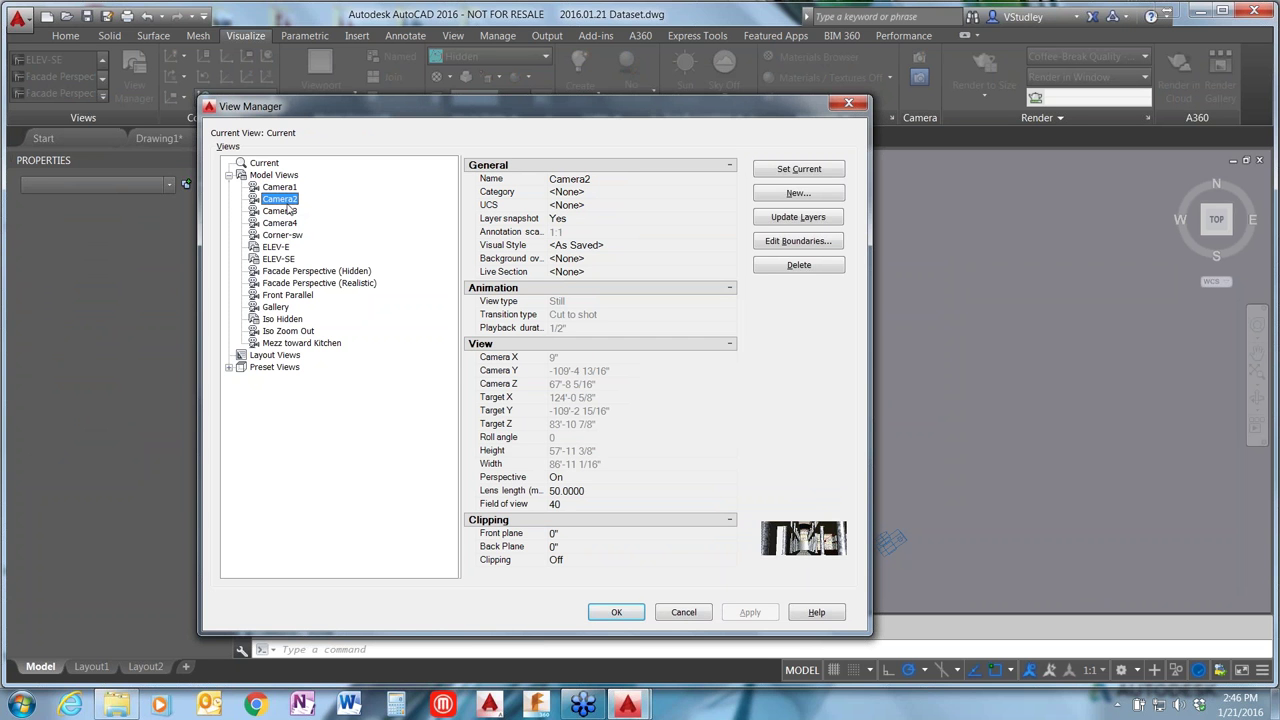
click(287, 211)
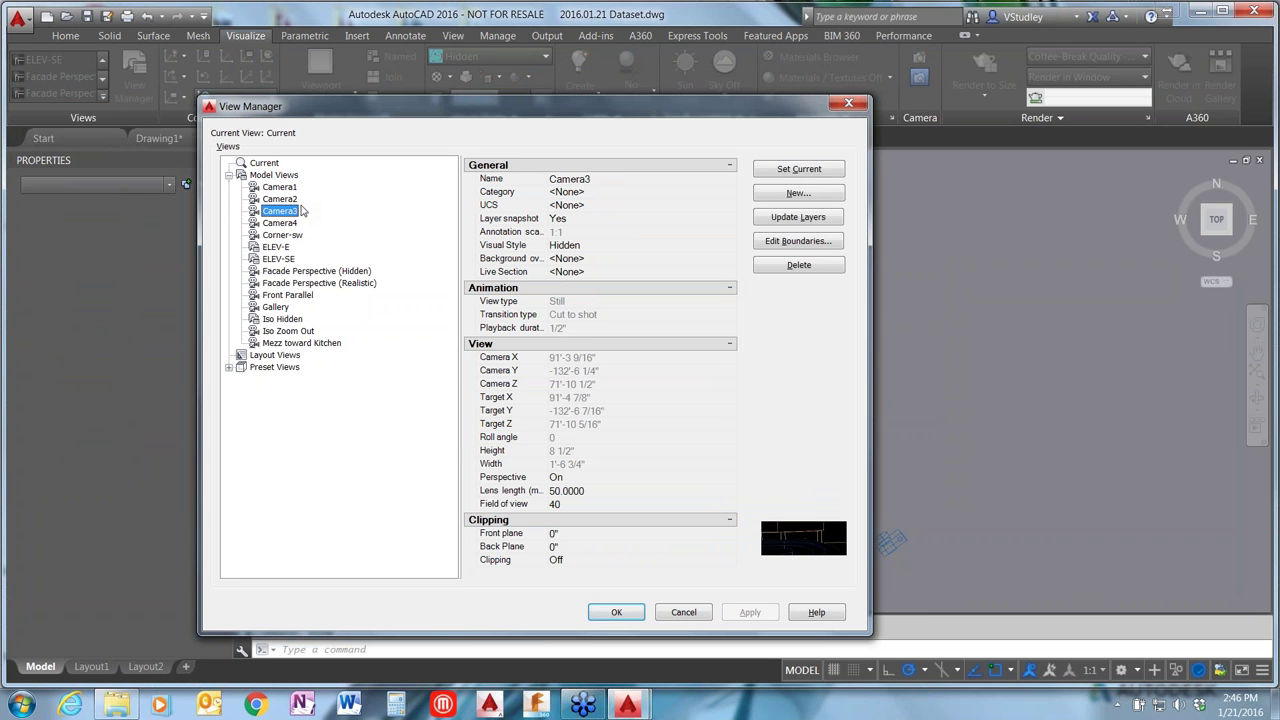
click(274, 271)
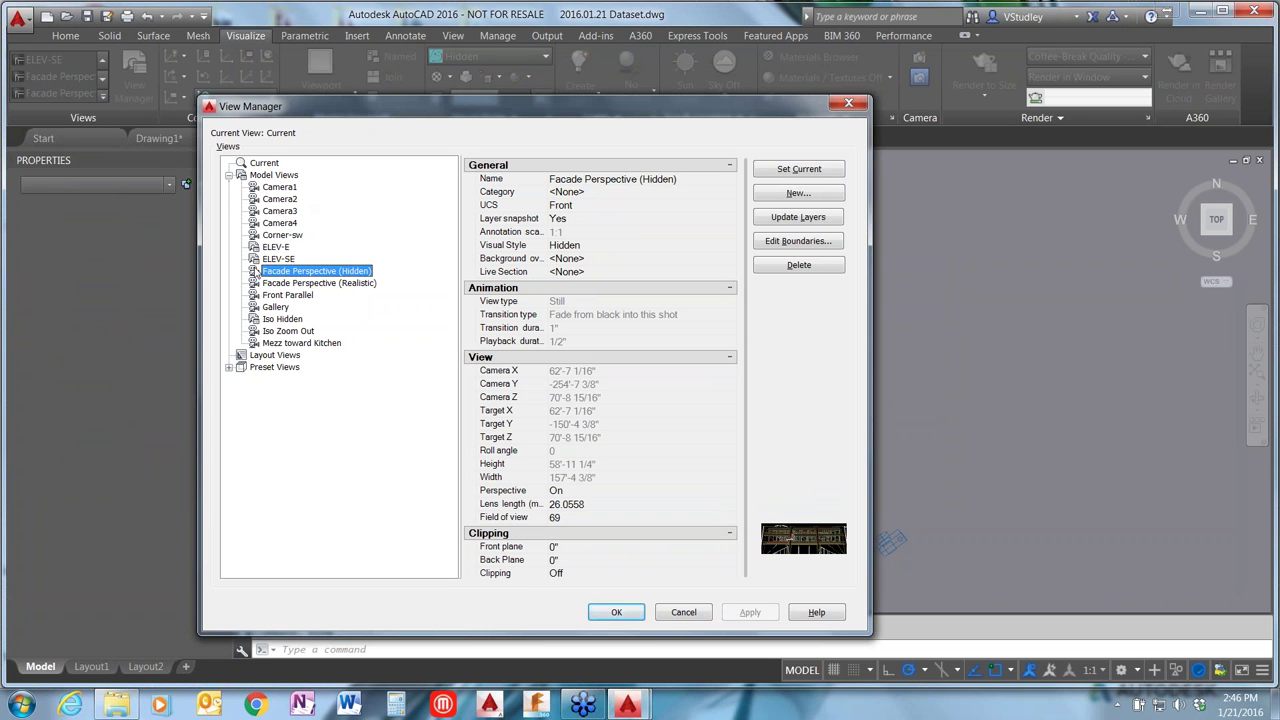
click(289, 224)
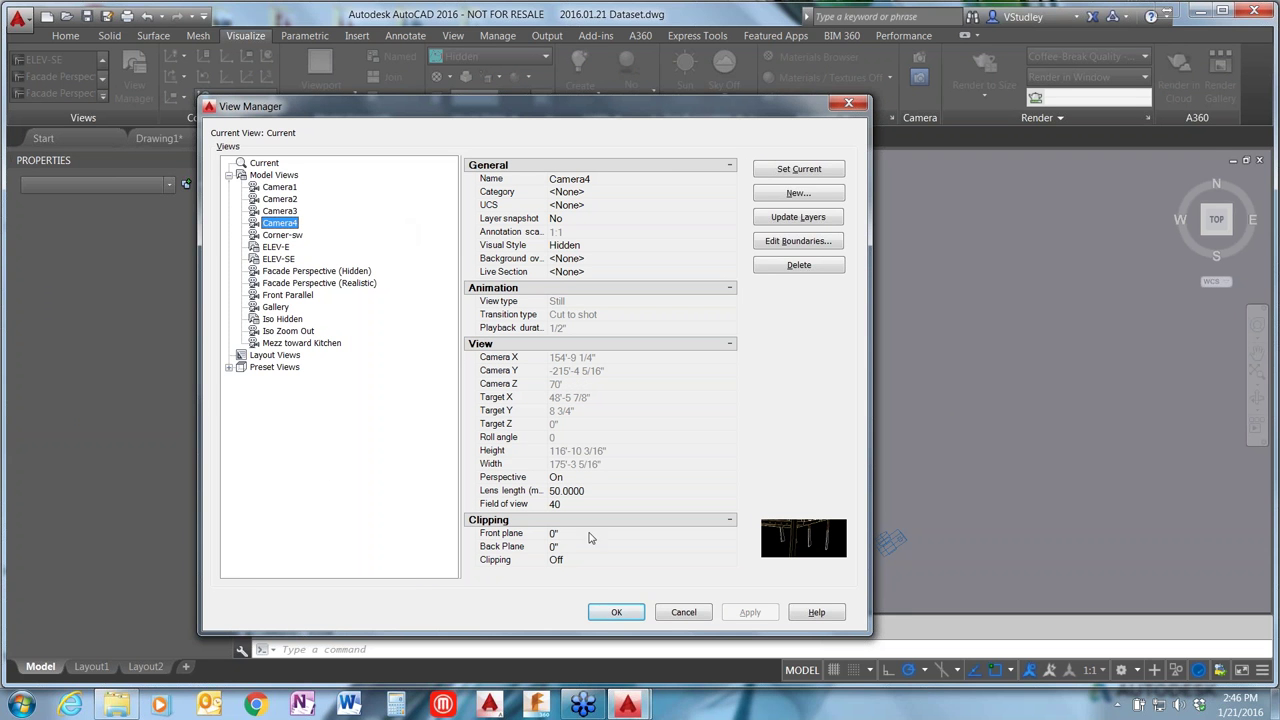
click(640, 613)
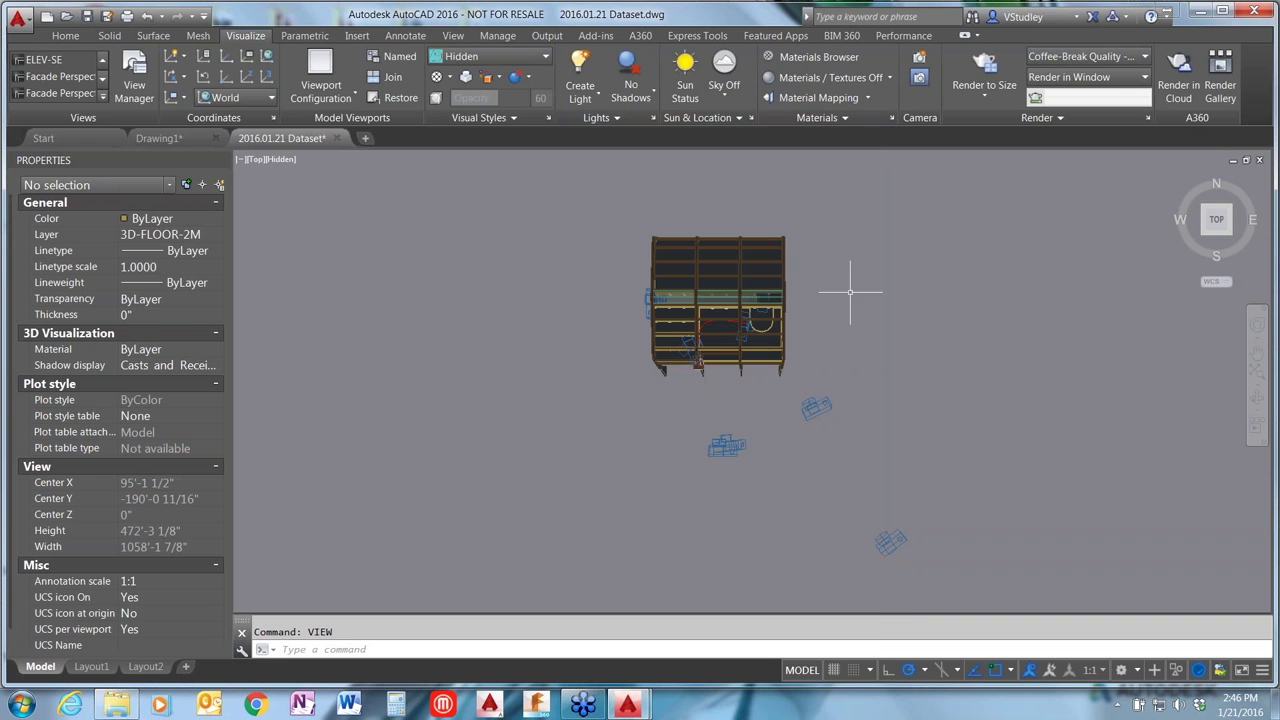
Step: Turn the model to a south-east isometric view and preview an existing camera
key(Escape)
click(1217, 248)
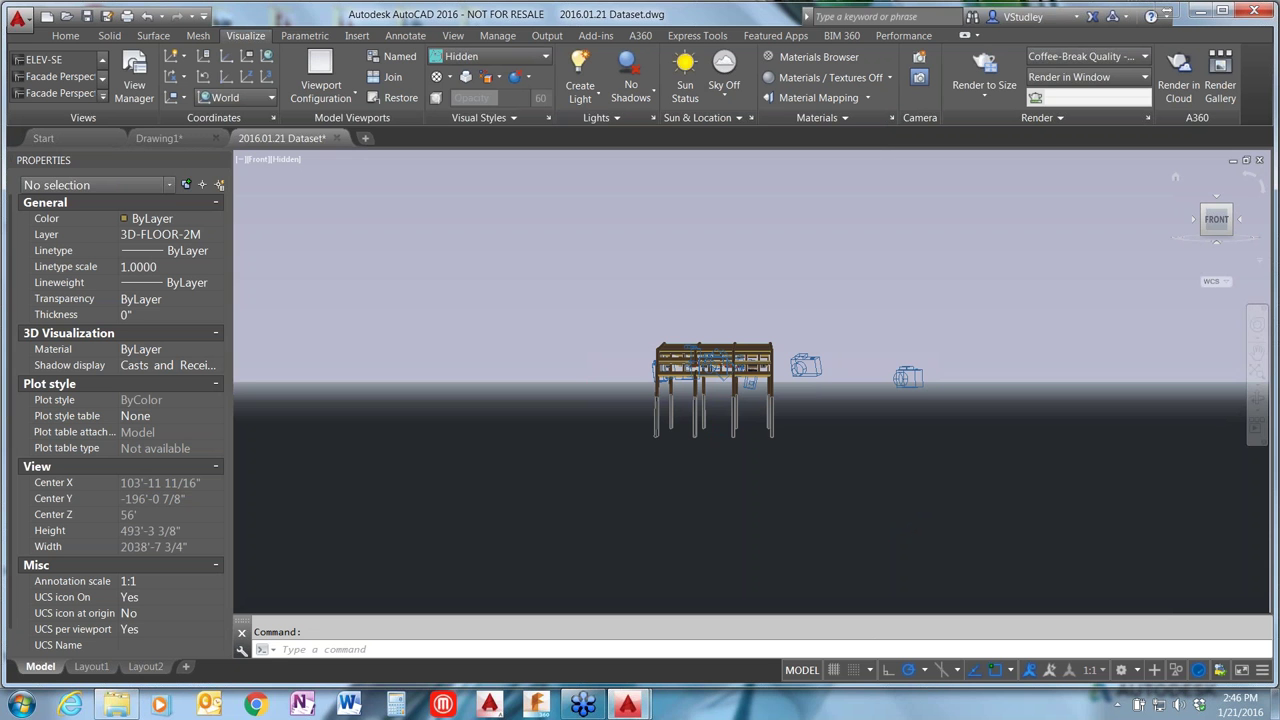
click(1238, 205)
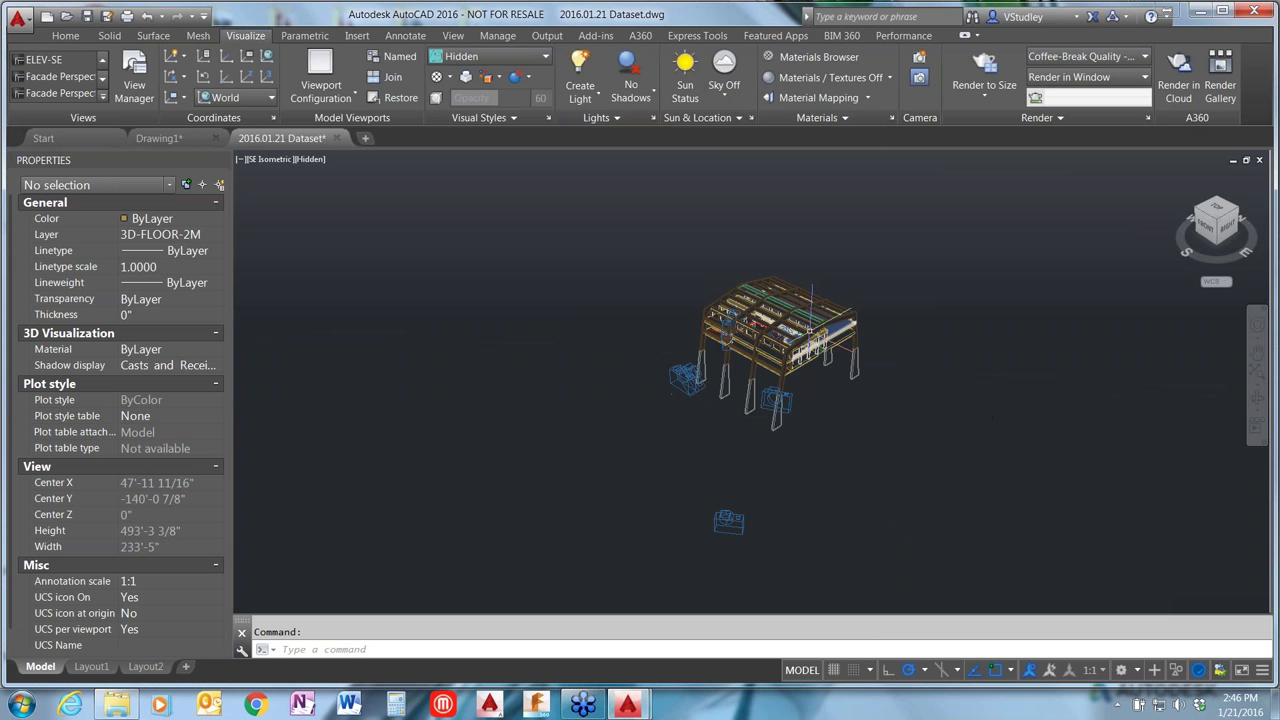
shift+middle_drag(750, 380, 655, 388)
scroll(752, 382, up, 4)
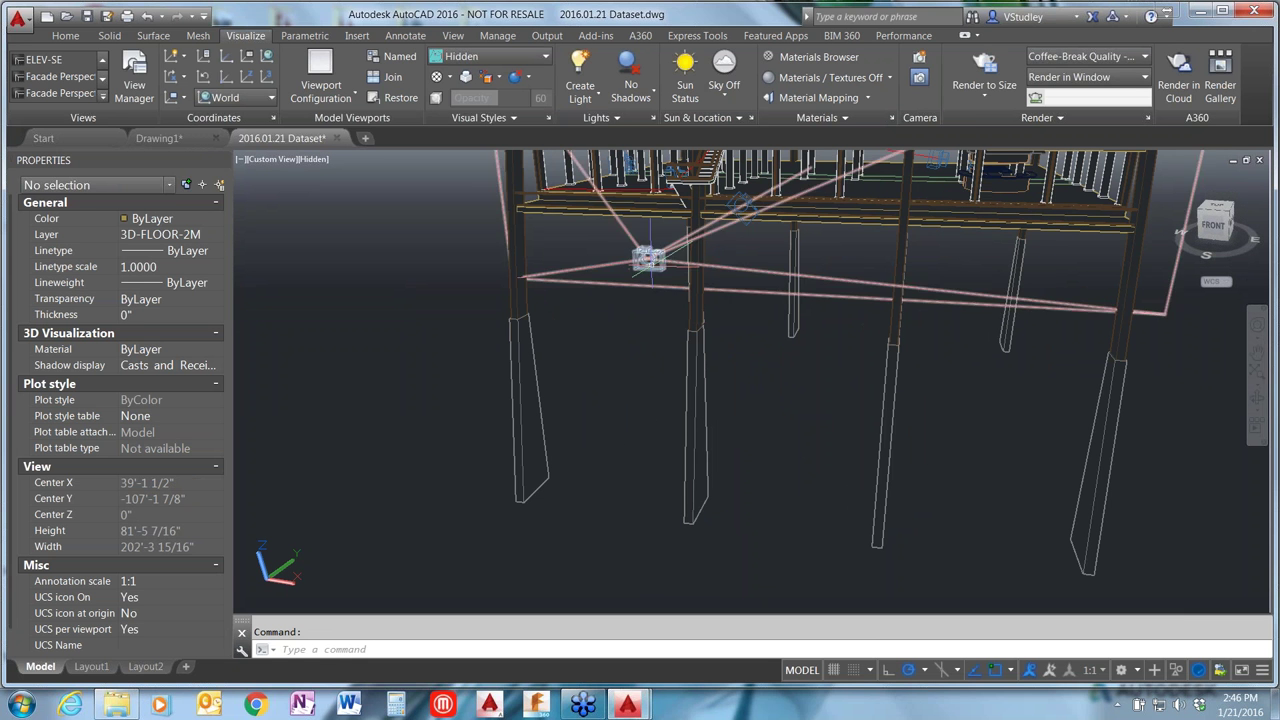
click(648, 259)
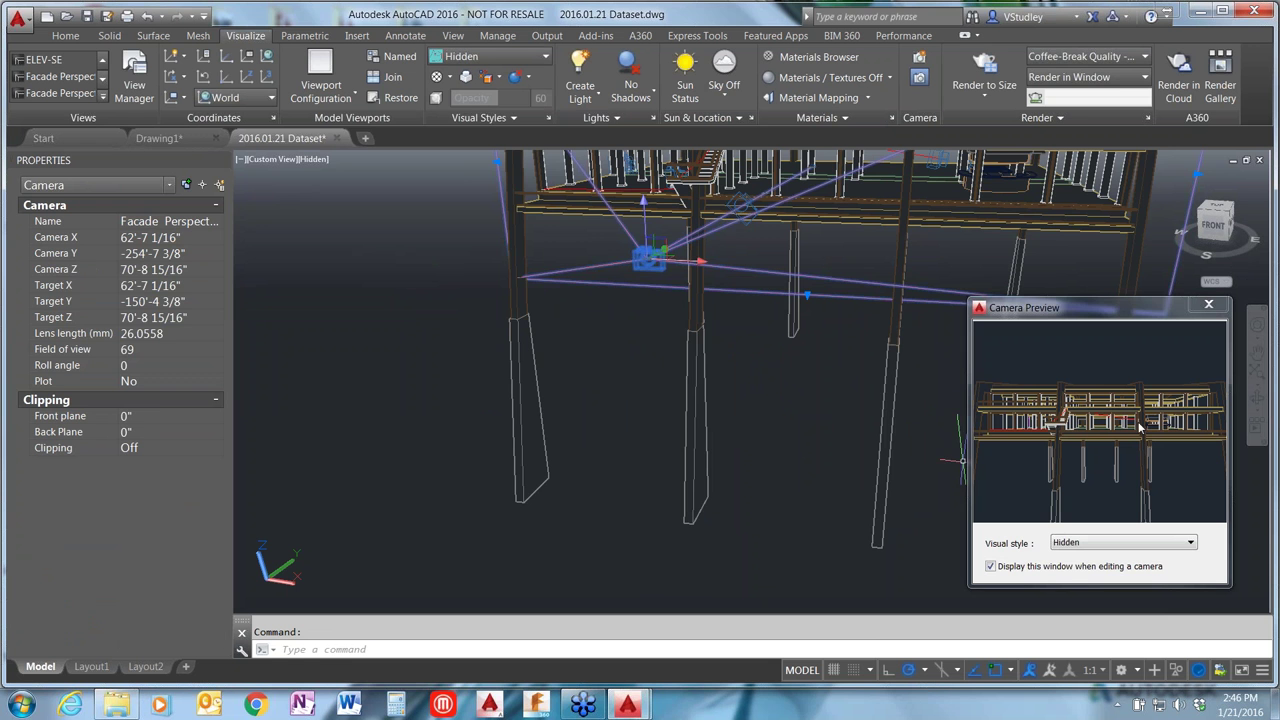
scroll(584, 509, down, 4)
key(Escape)
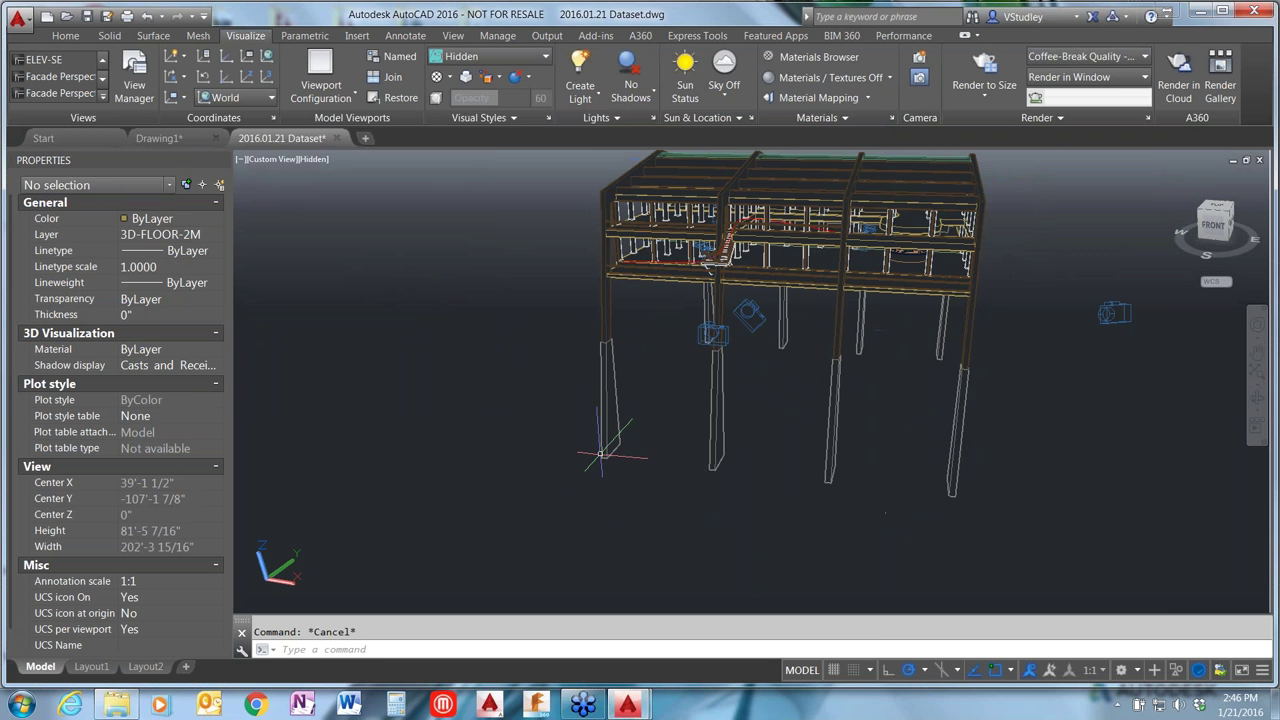
scroll(985, 220, up, 4)
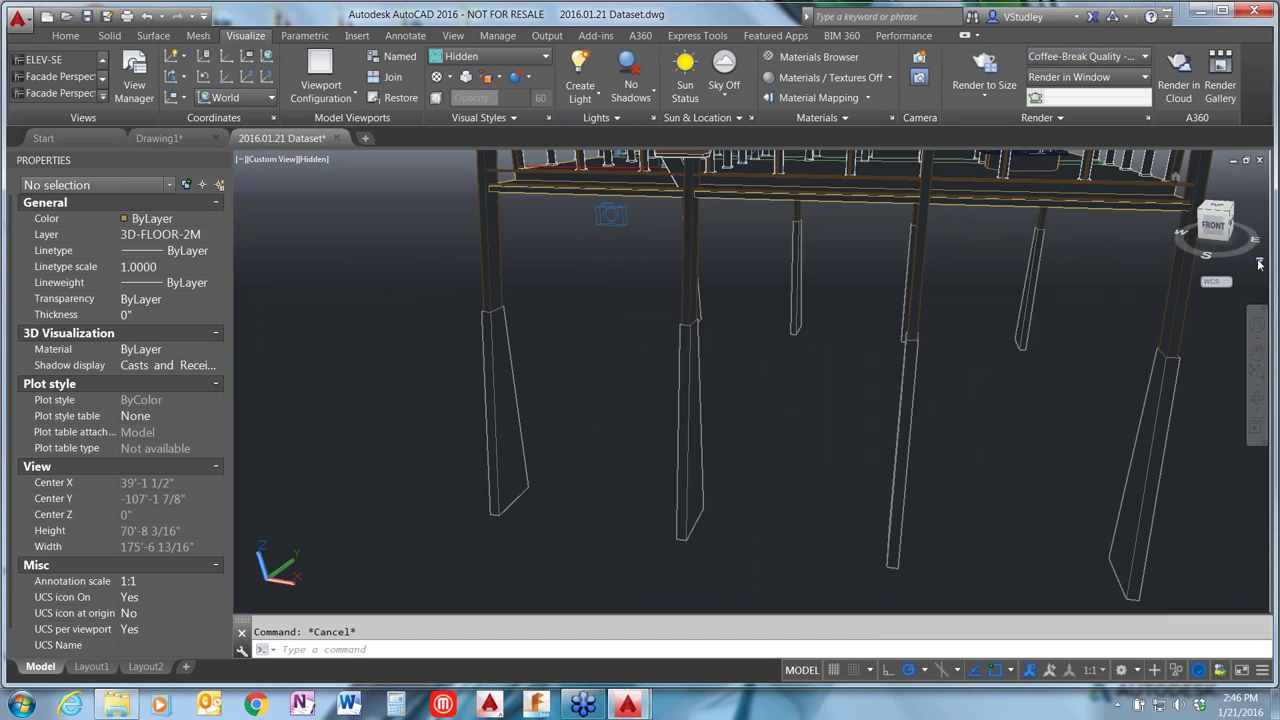
Step: Switch the viewport projection to Parallel
click(1259, 263)
click(1194, 303)
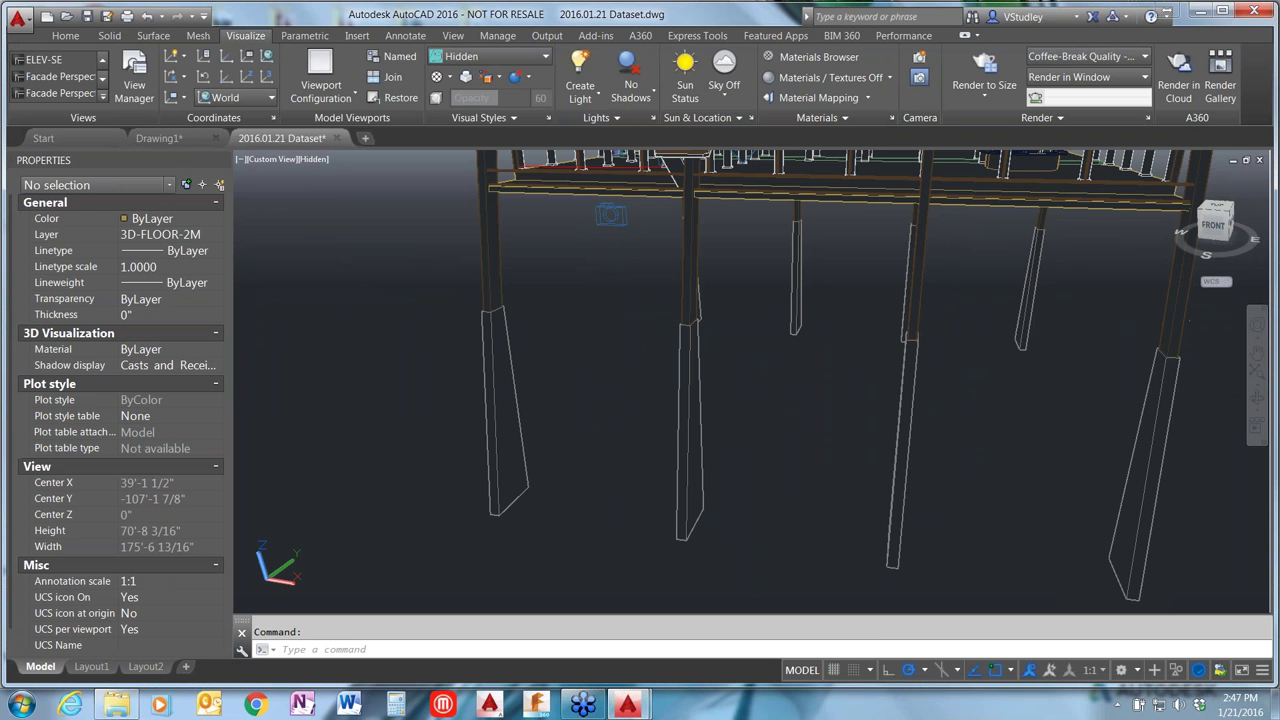
click(1260, 263)
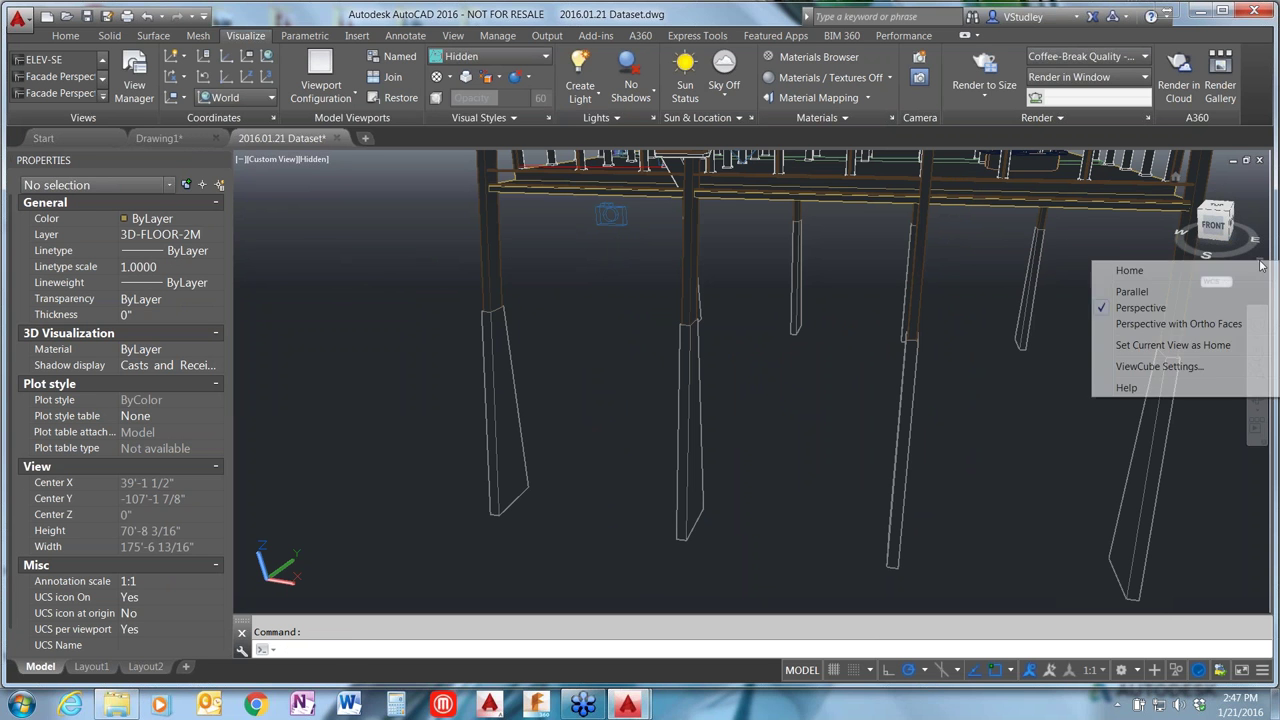
click(1195, 287)
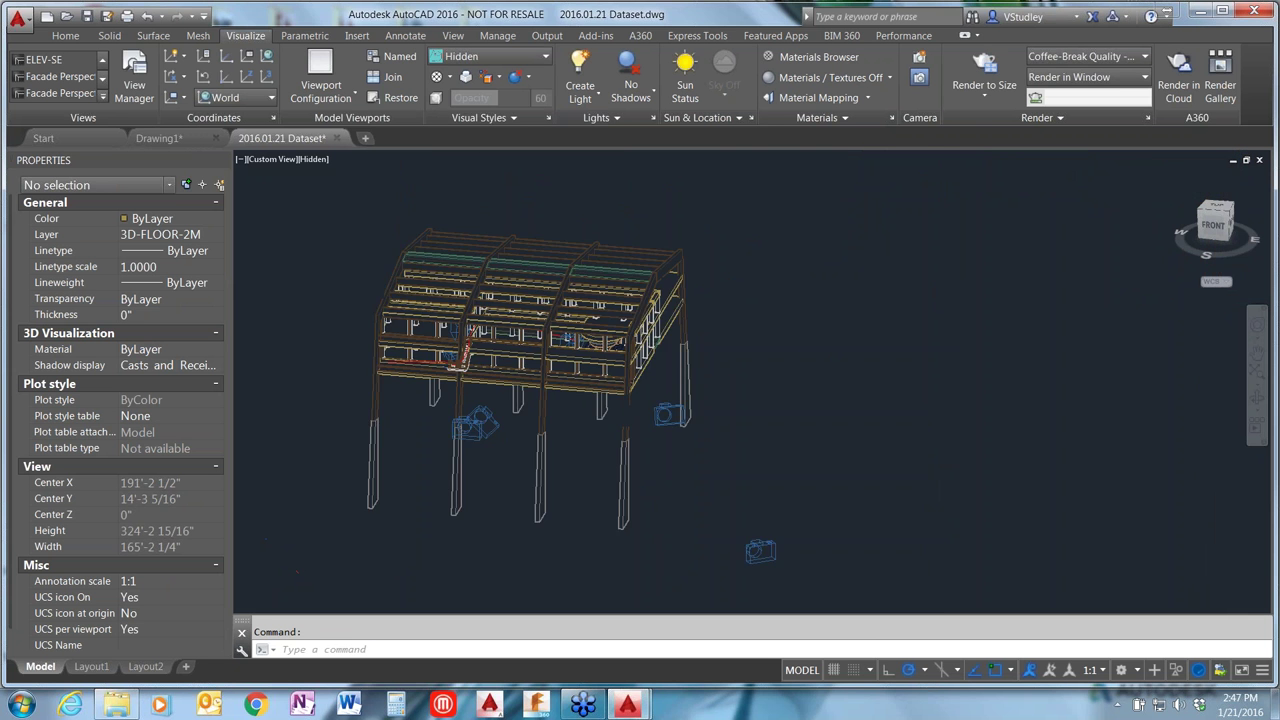
Step: Zoom in on the building from its right side and begin placing a camera
click(1213, 224)
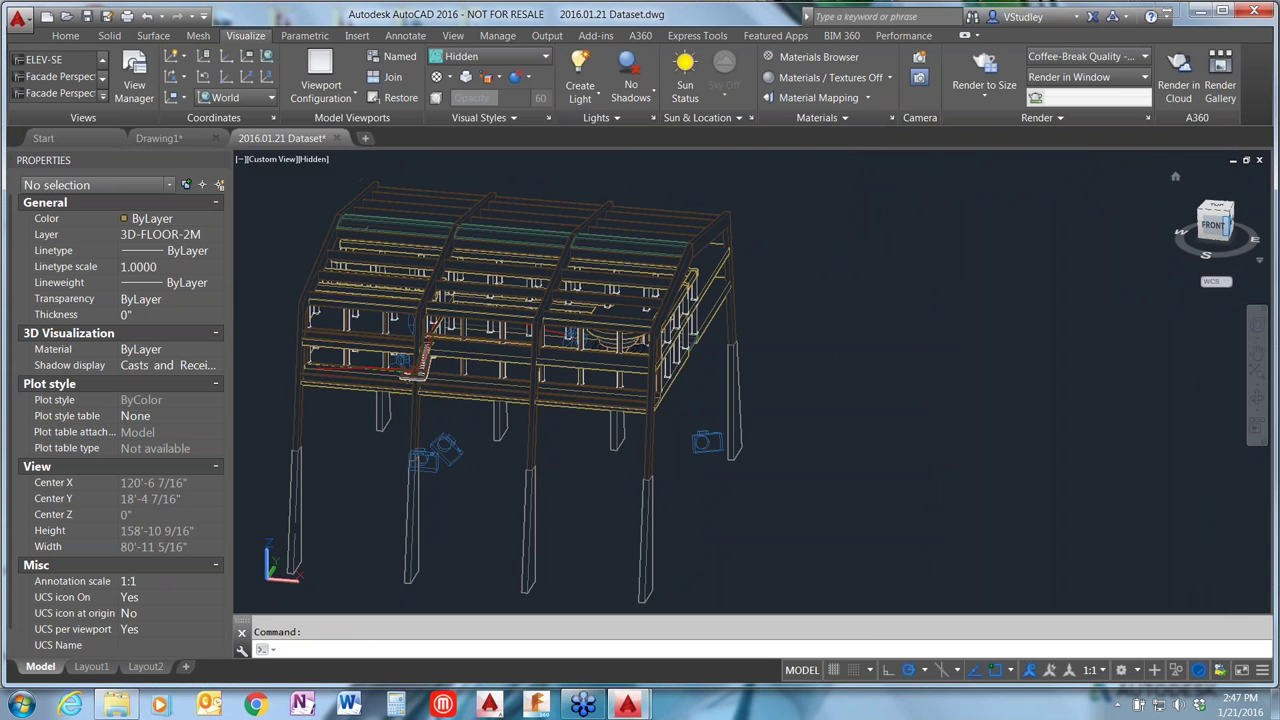
click(1228, 219)
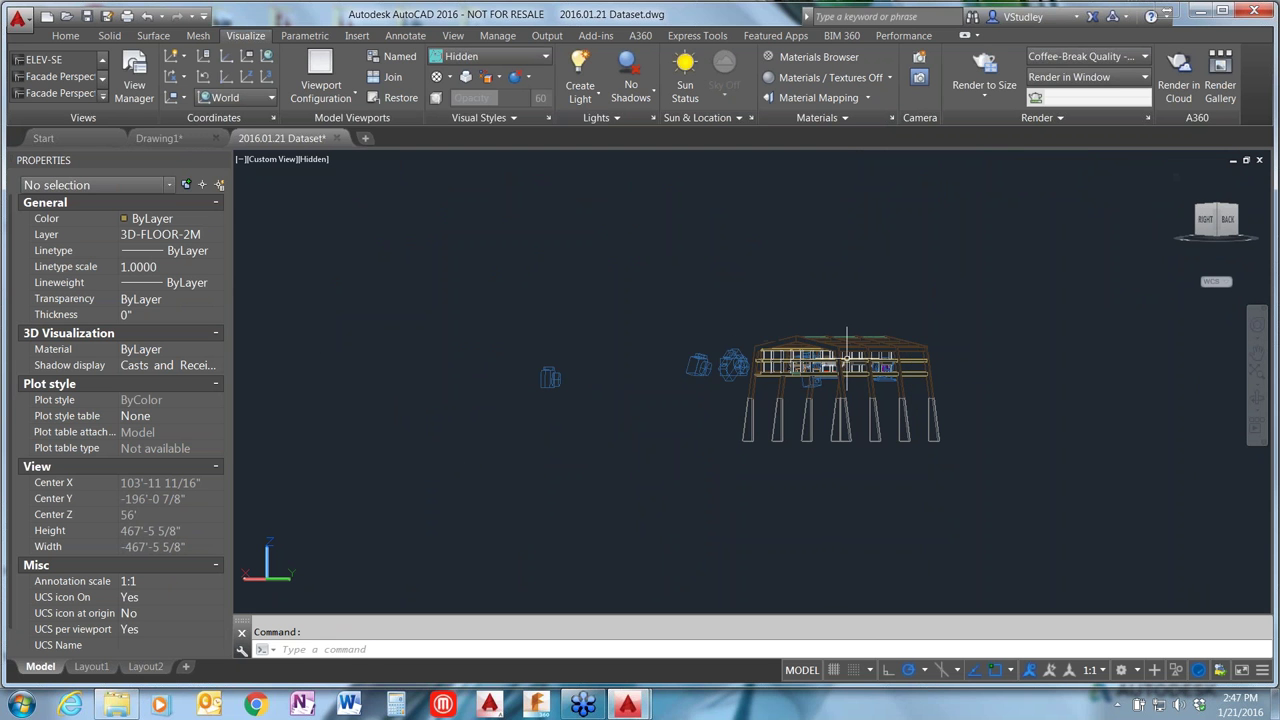
scroll(797, 376, up, 8)
scroll(797, 376, up, 3)
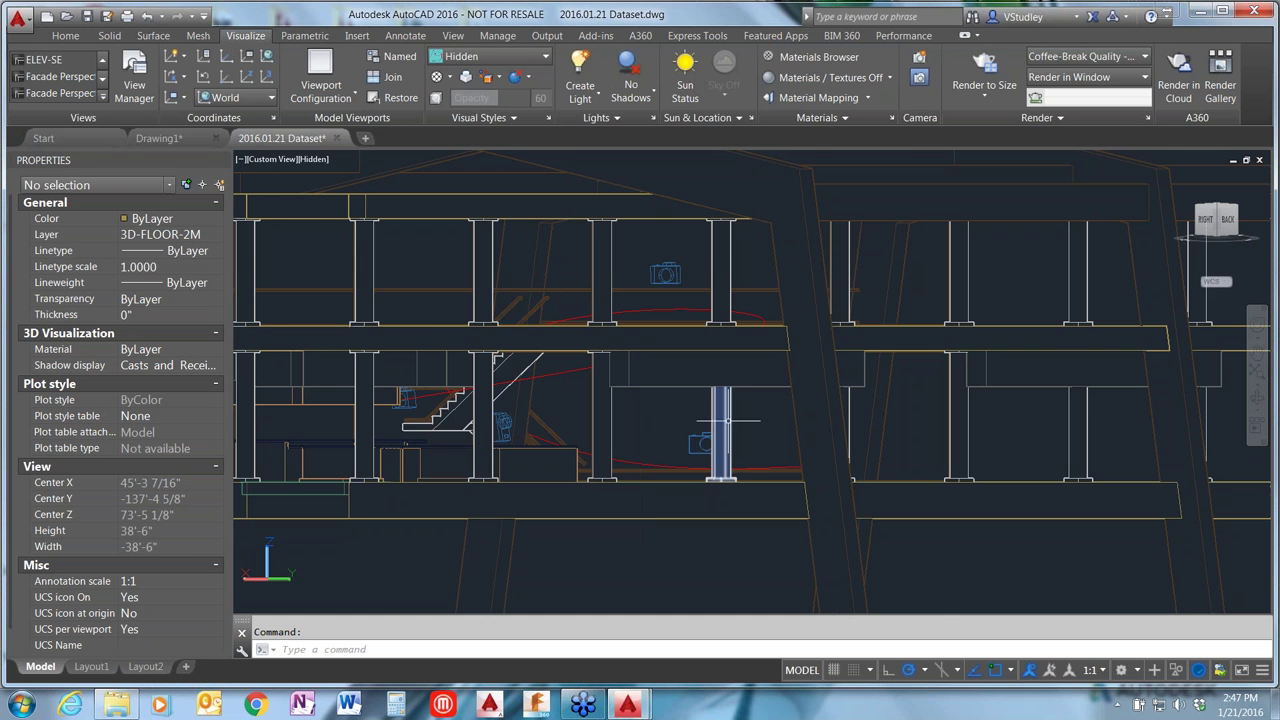
scroll(739, 481, up, 3)
mouse_move(739, 481)
shift+middle_down()
mouse_move(731, 491)
mouse_move(720, 470)
shift+middle_up()
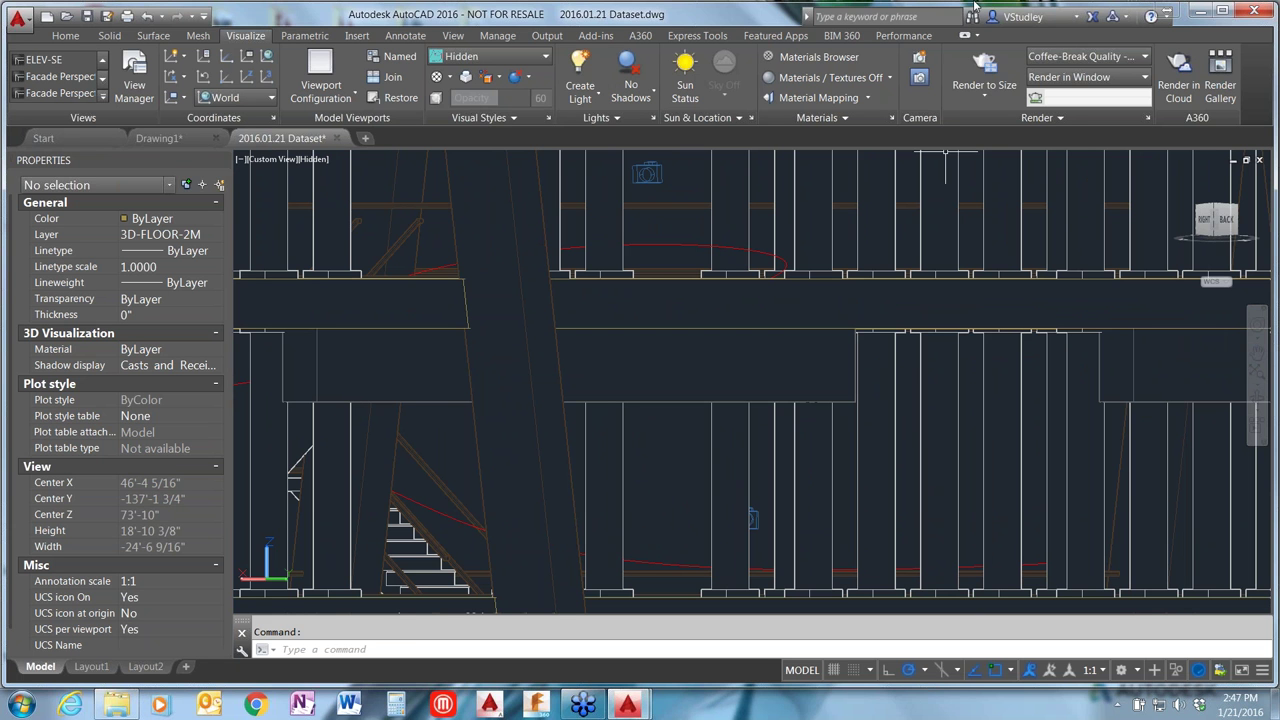
click(919, 57)
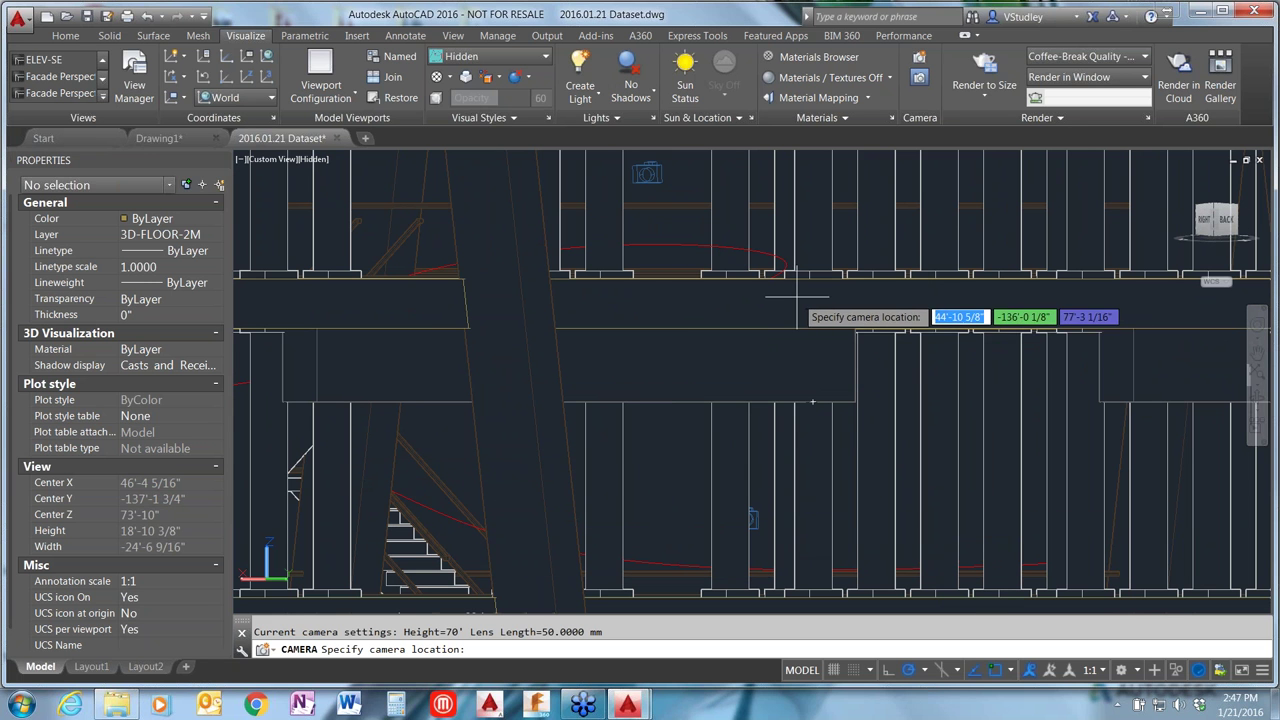
Step: Cancel the camera placement and open the View Manager with V
key(Escape)
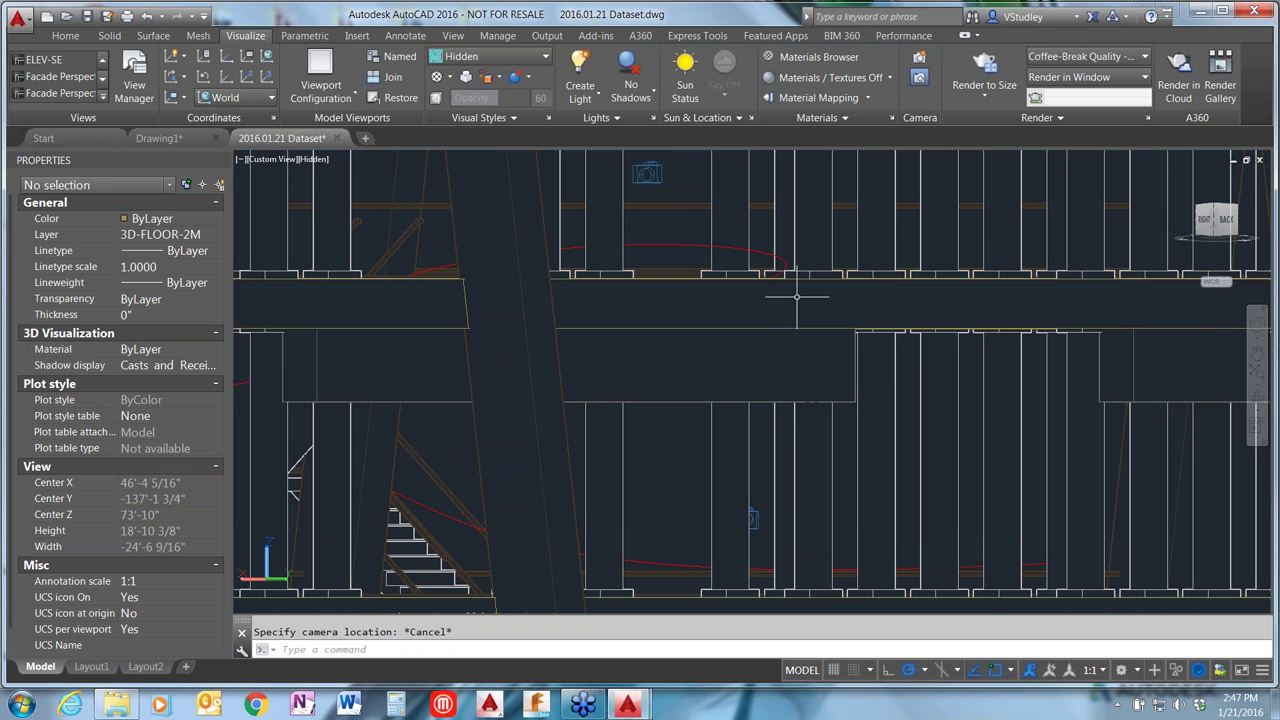
text(vi)
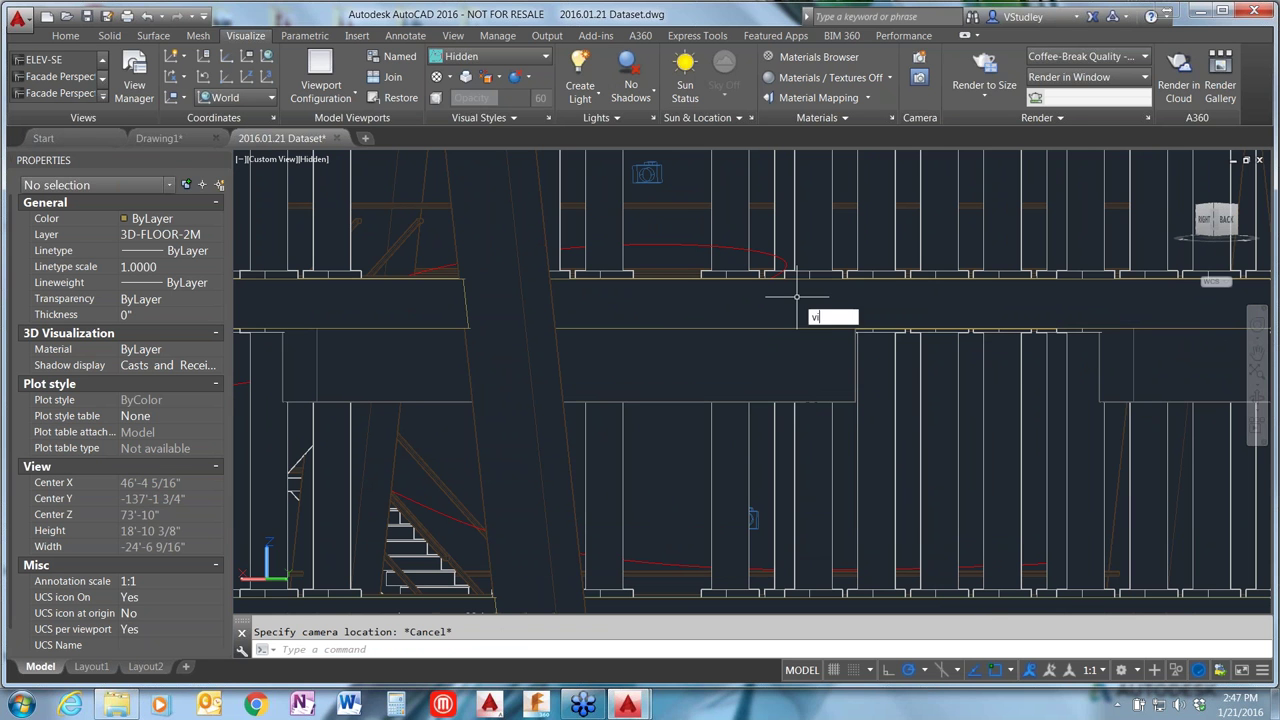
key(Return)
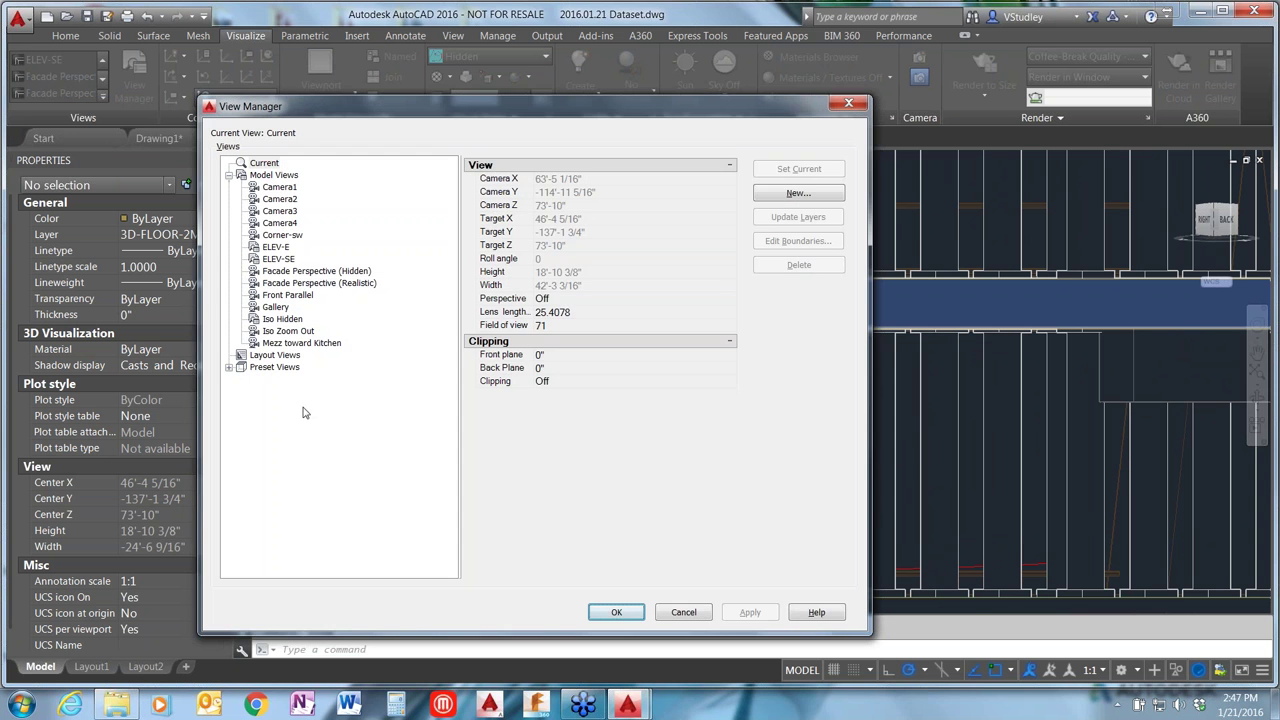
Step: Create a named view 'New Camera View' with Conceptual visual style and a gradient background
click(806, 193)
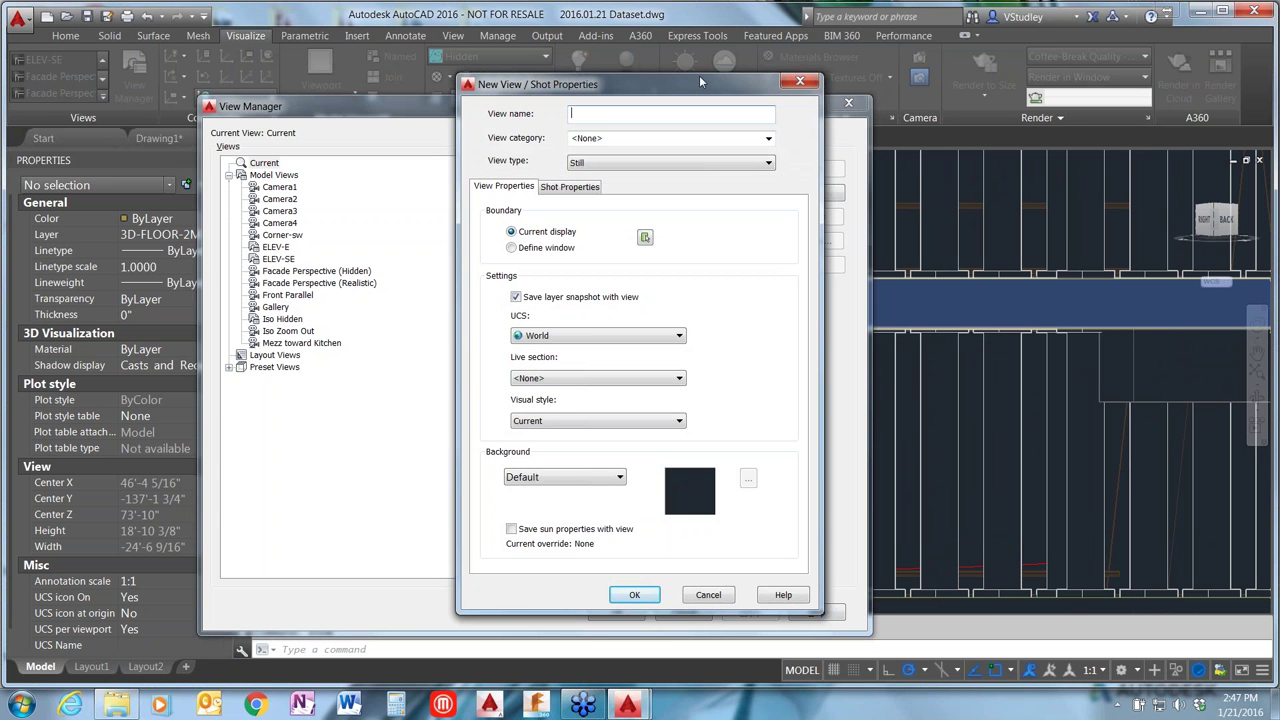
text(New Camera View)
click(586, 188)
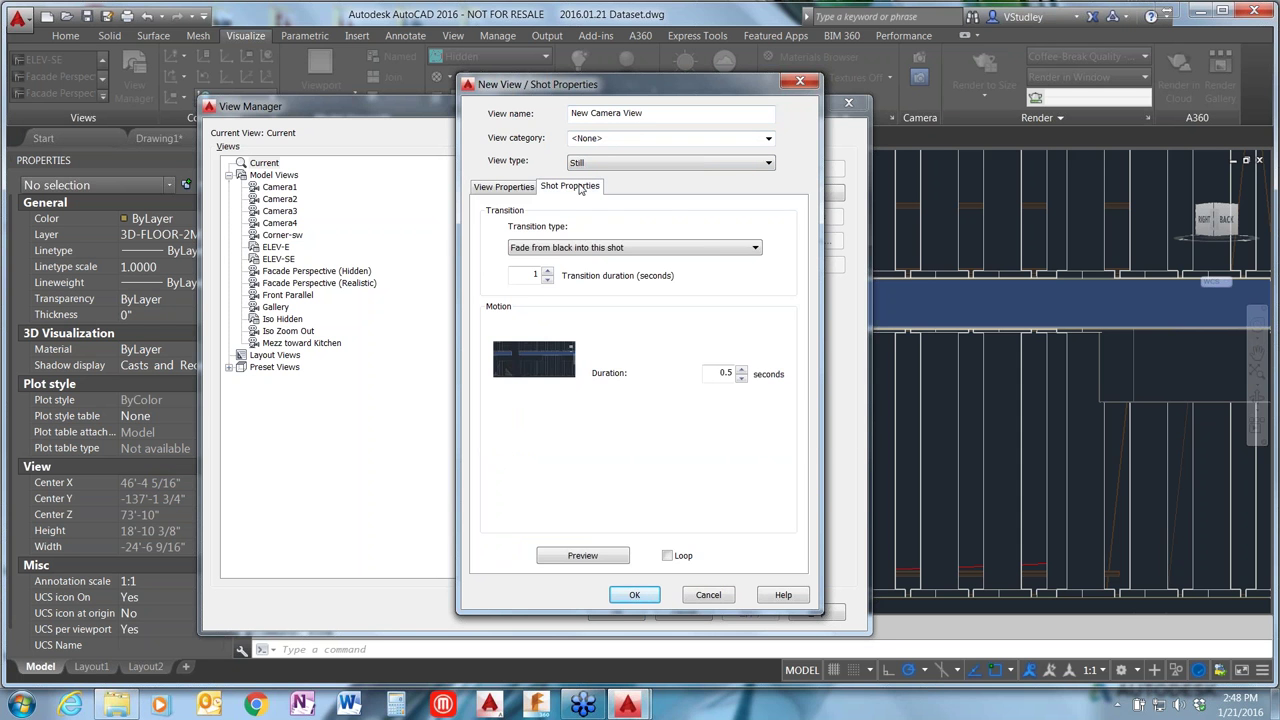
click(528, 192)
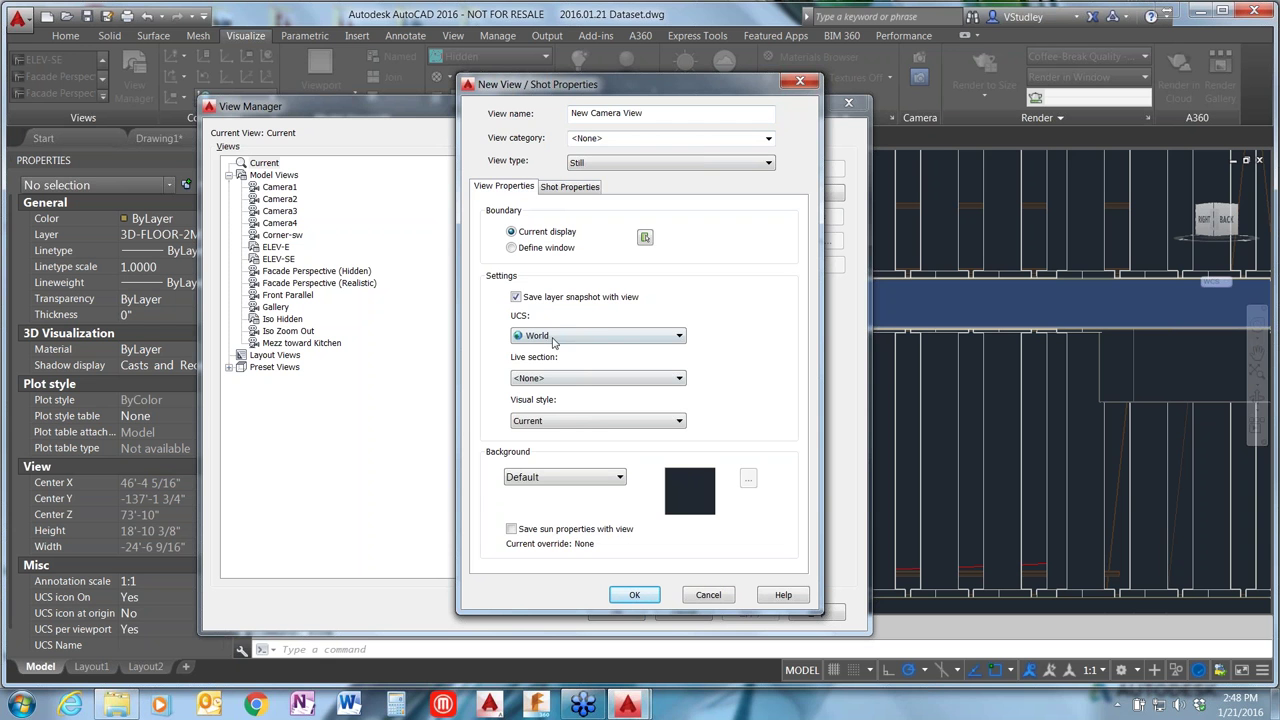
click(588, 421)
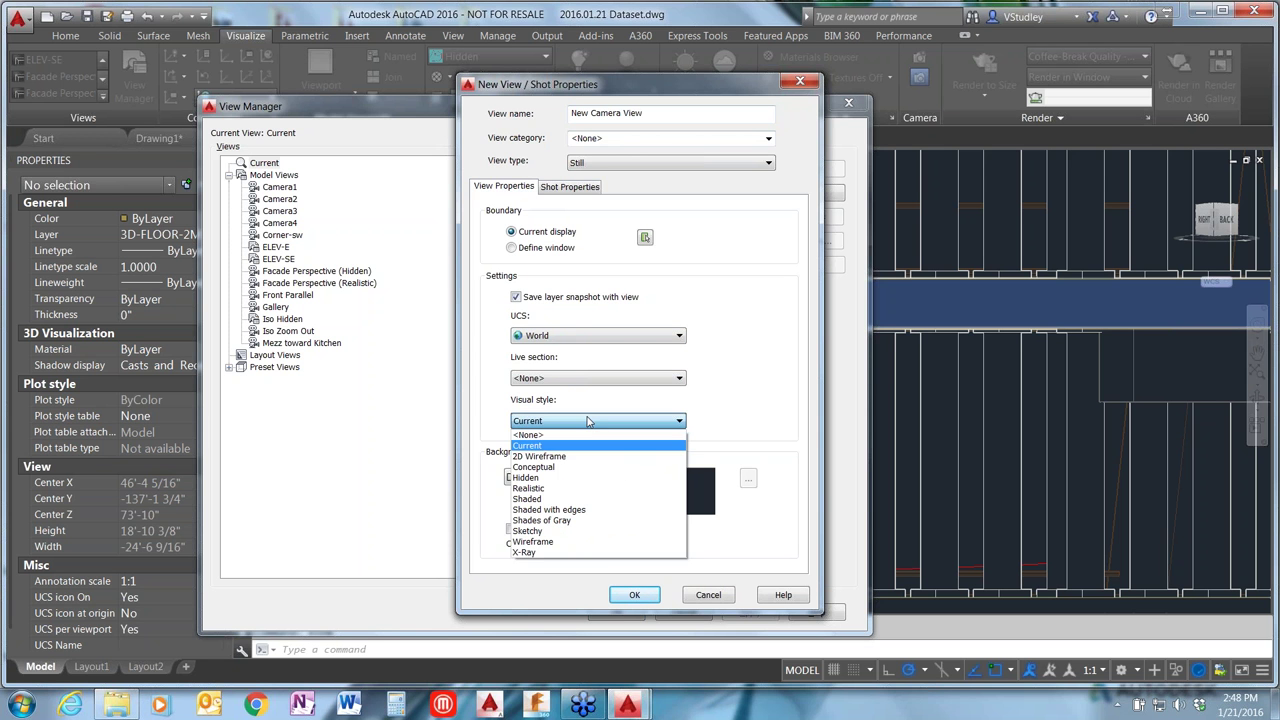
click(558, 467)
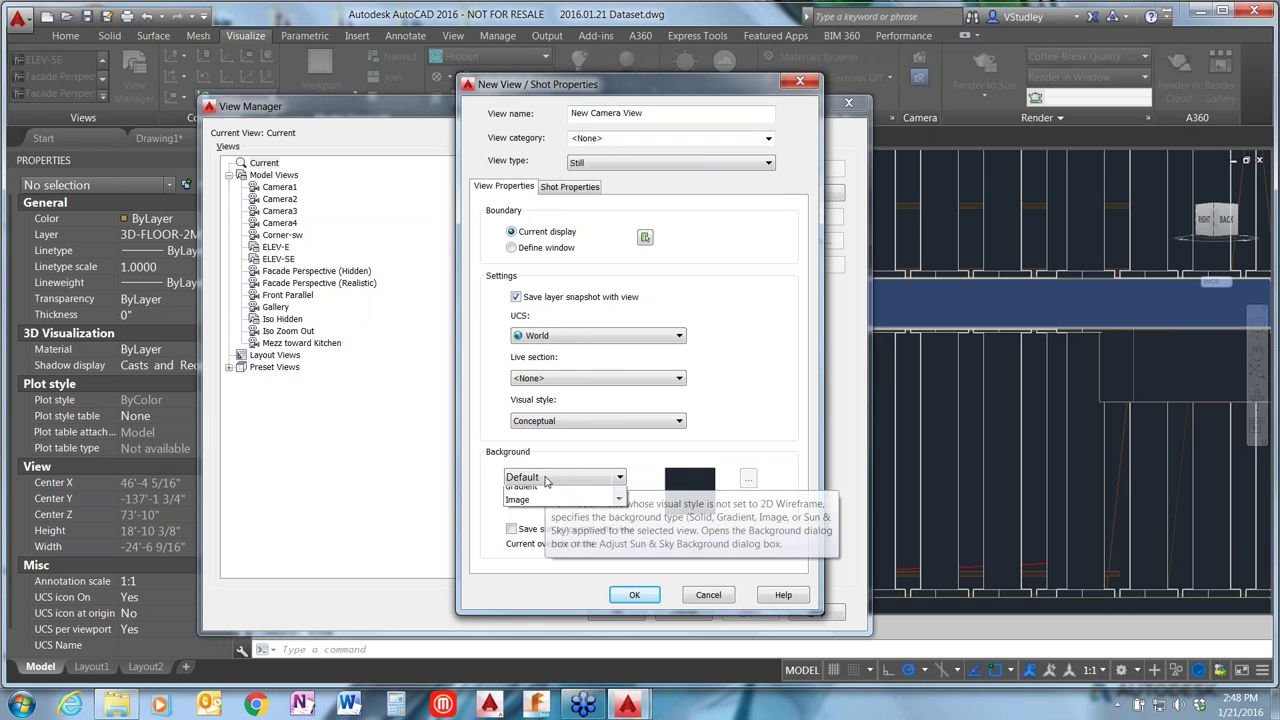
click(547, 480)
click(535, 513)
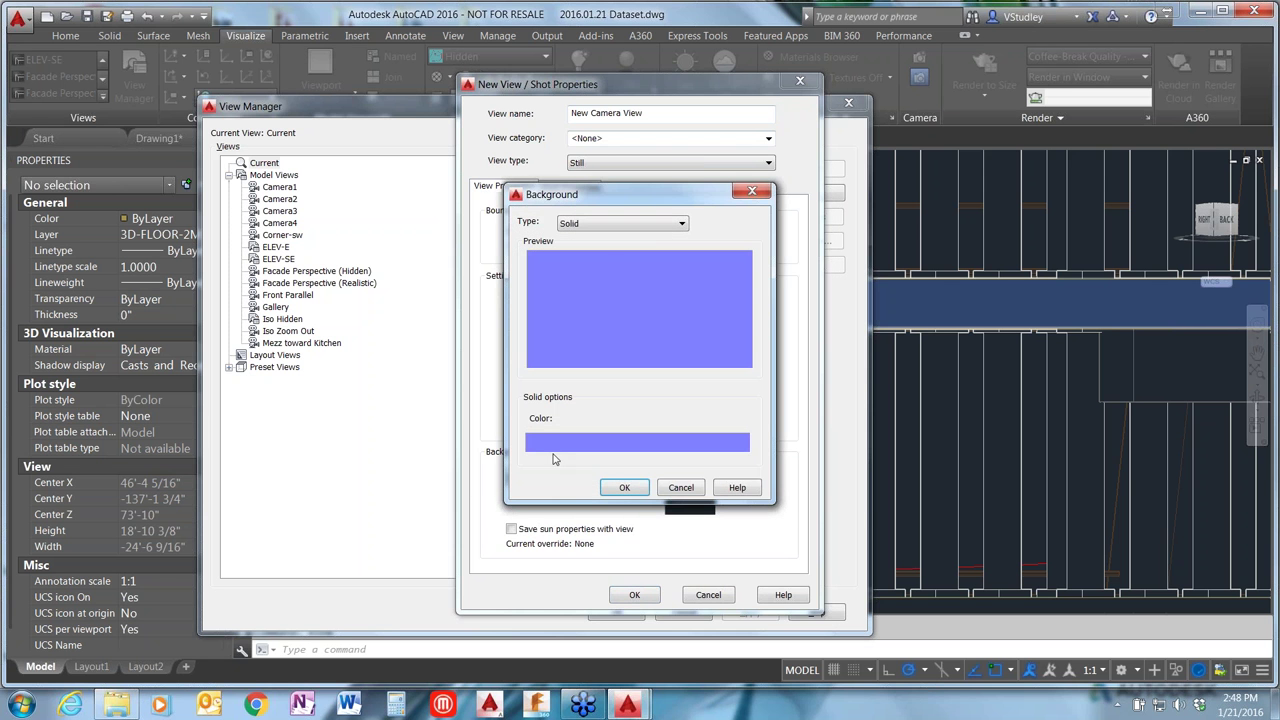
key(Escape)
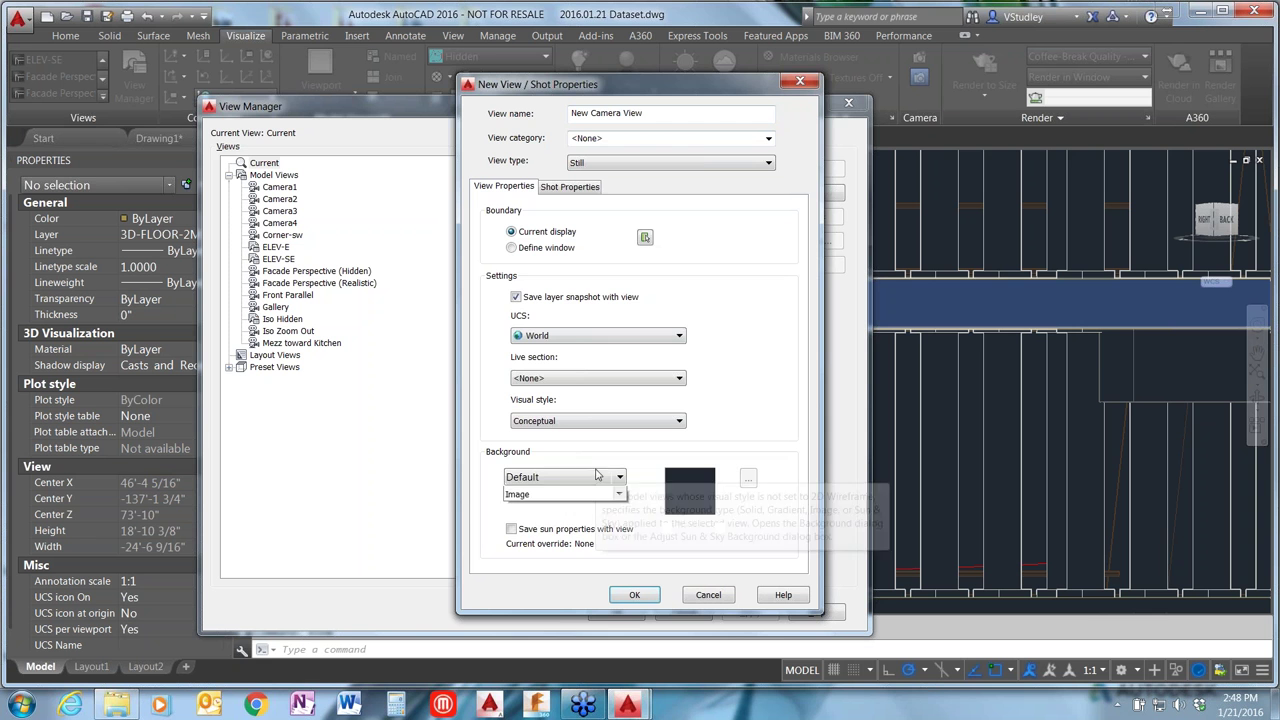
click(550, 478)
click(541, 515)
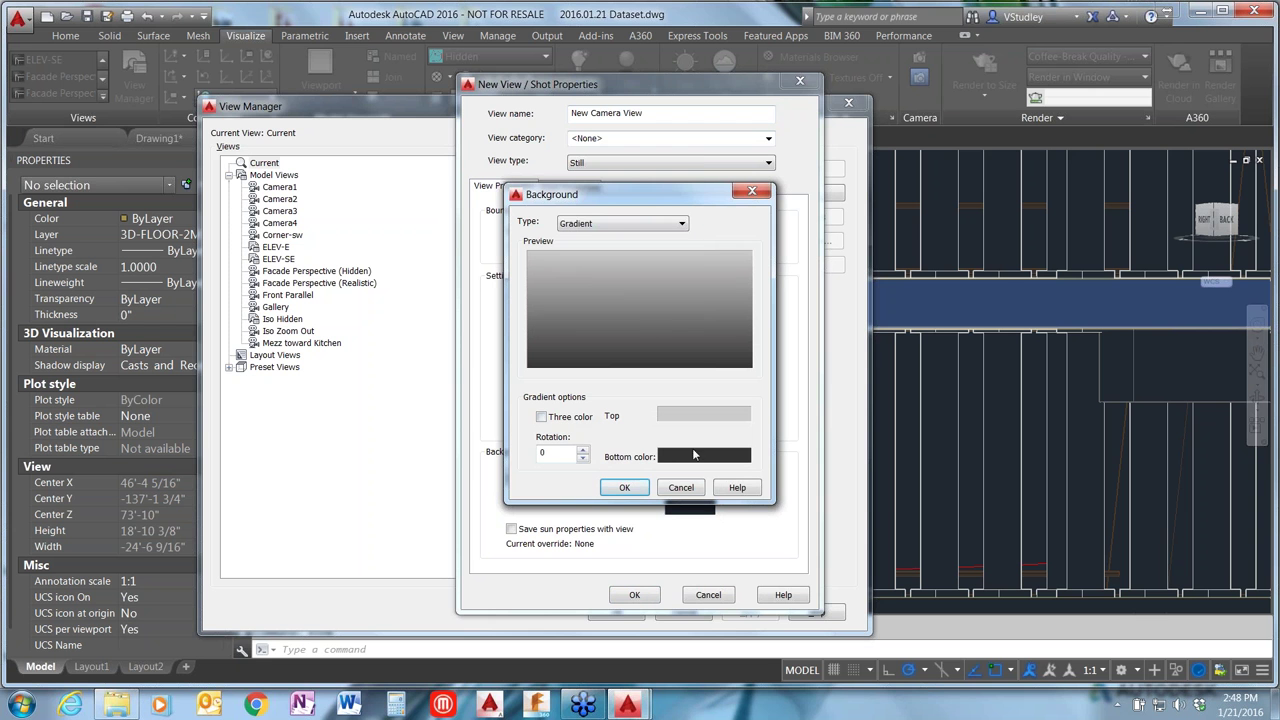
click(626, 488)
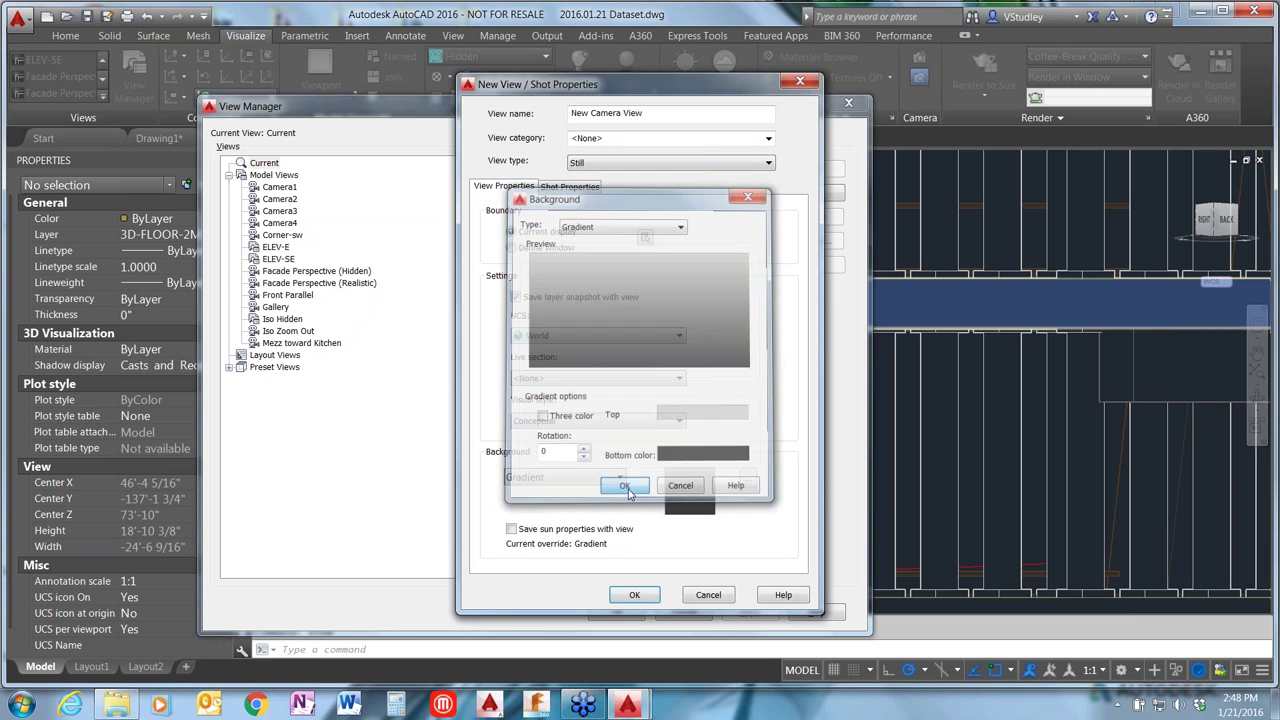
click(640, 596)
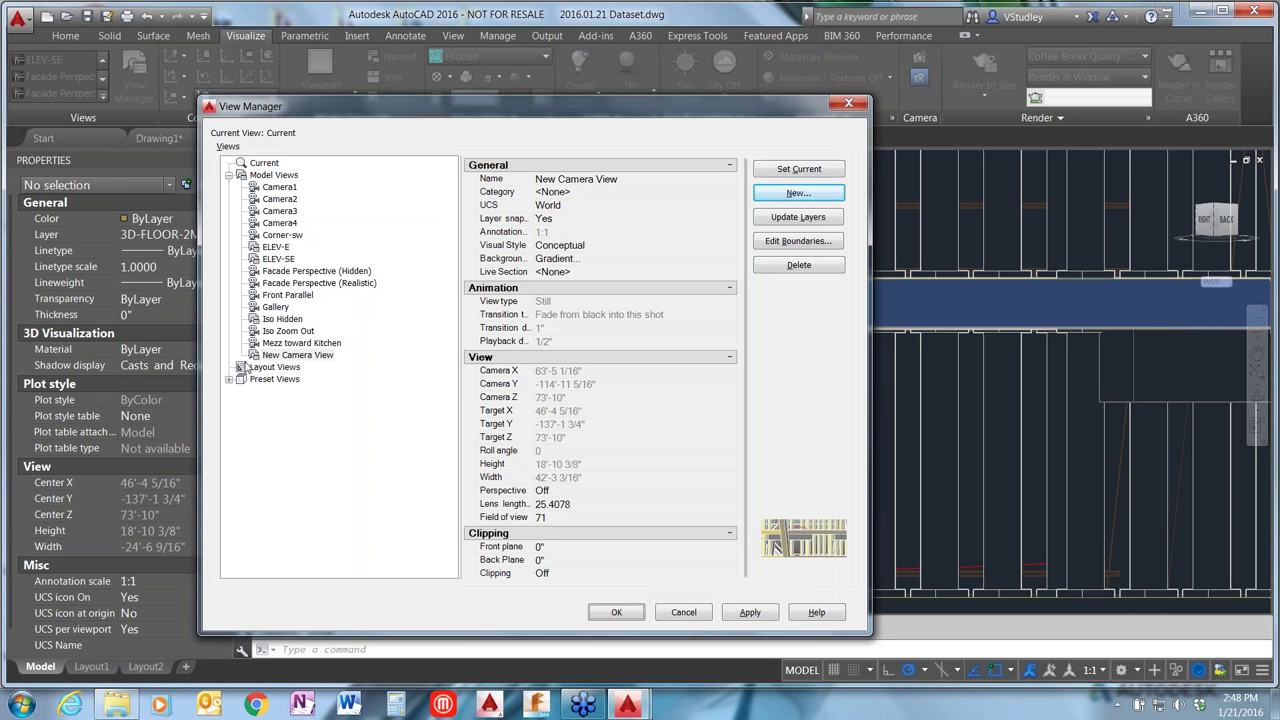
Step: Set New Camera View's Perspective to On and apply the changes
click(280, 357)
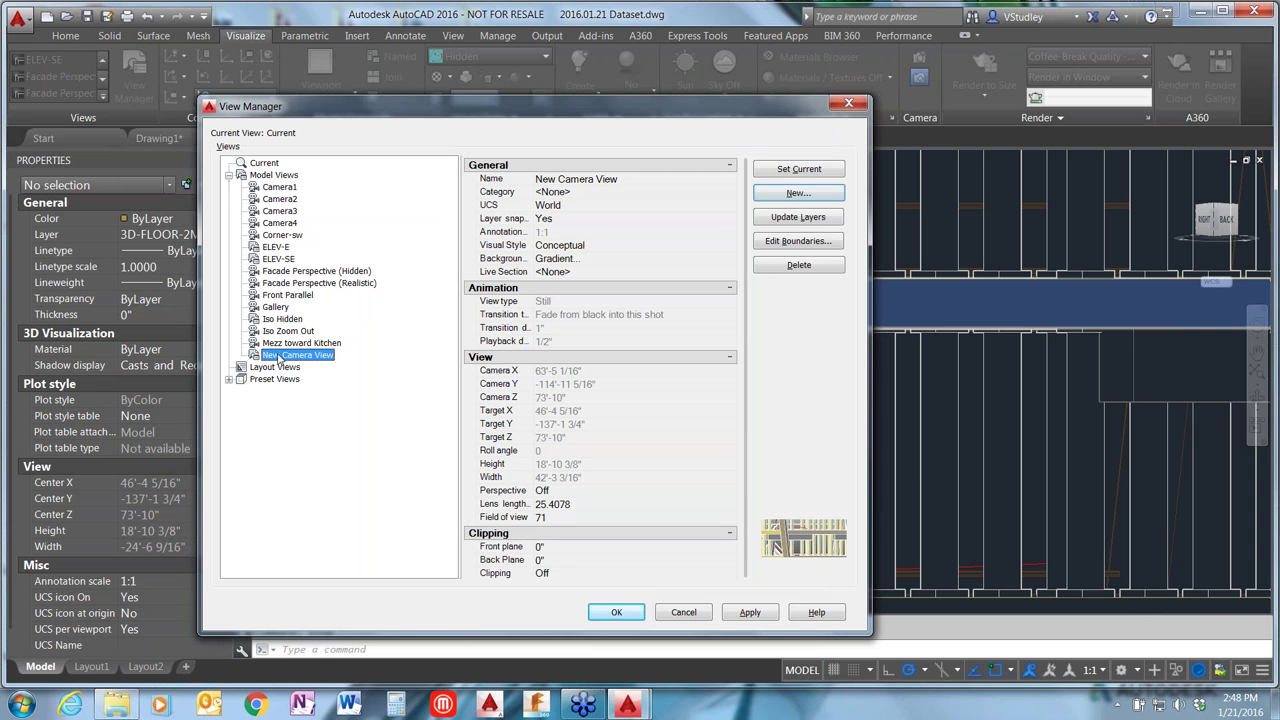
click(576, 490)
click(576, 491)
key(Escape)
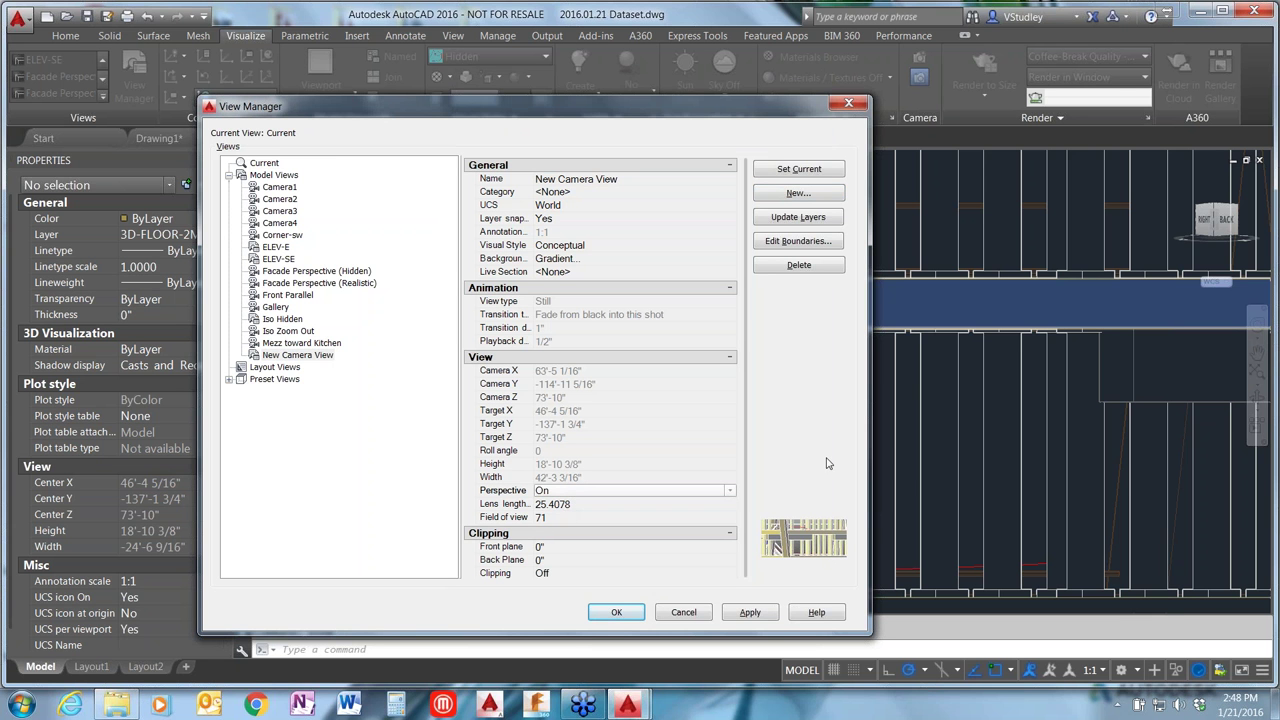
click(748, 612)
click(616, 612)
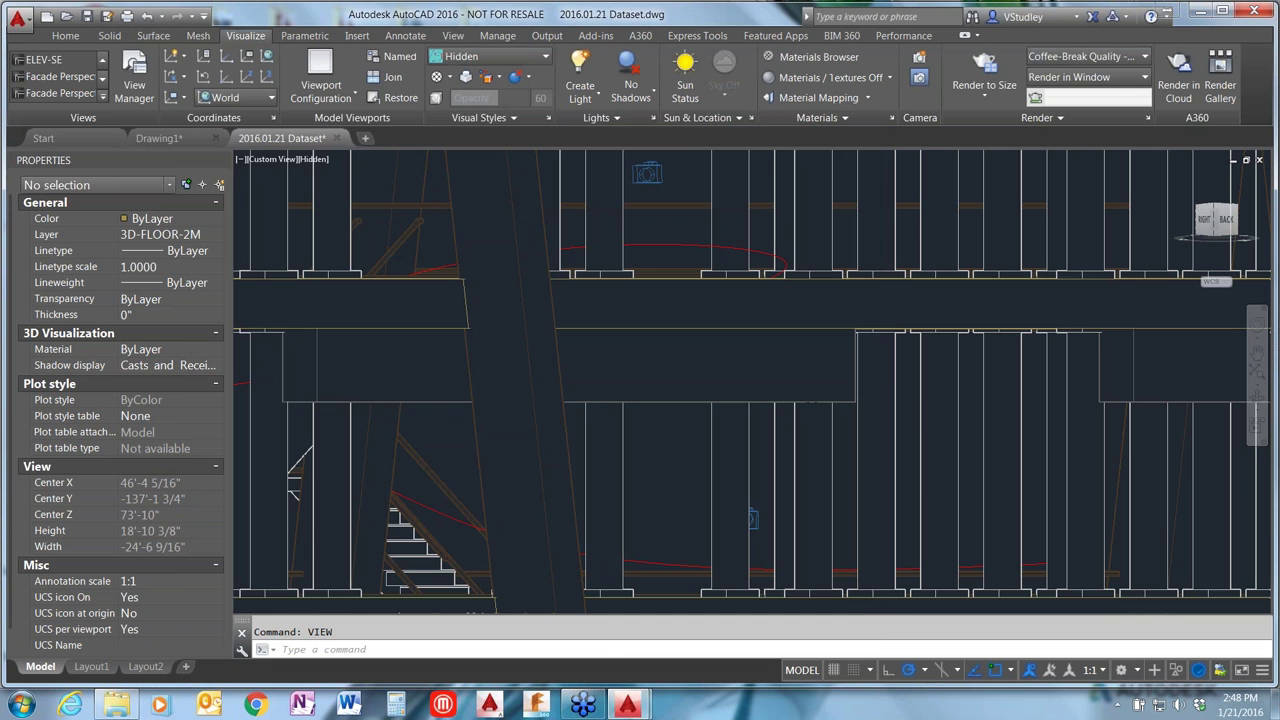
click(102, 95)
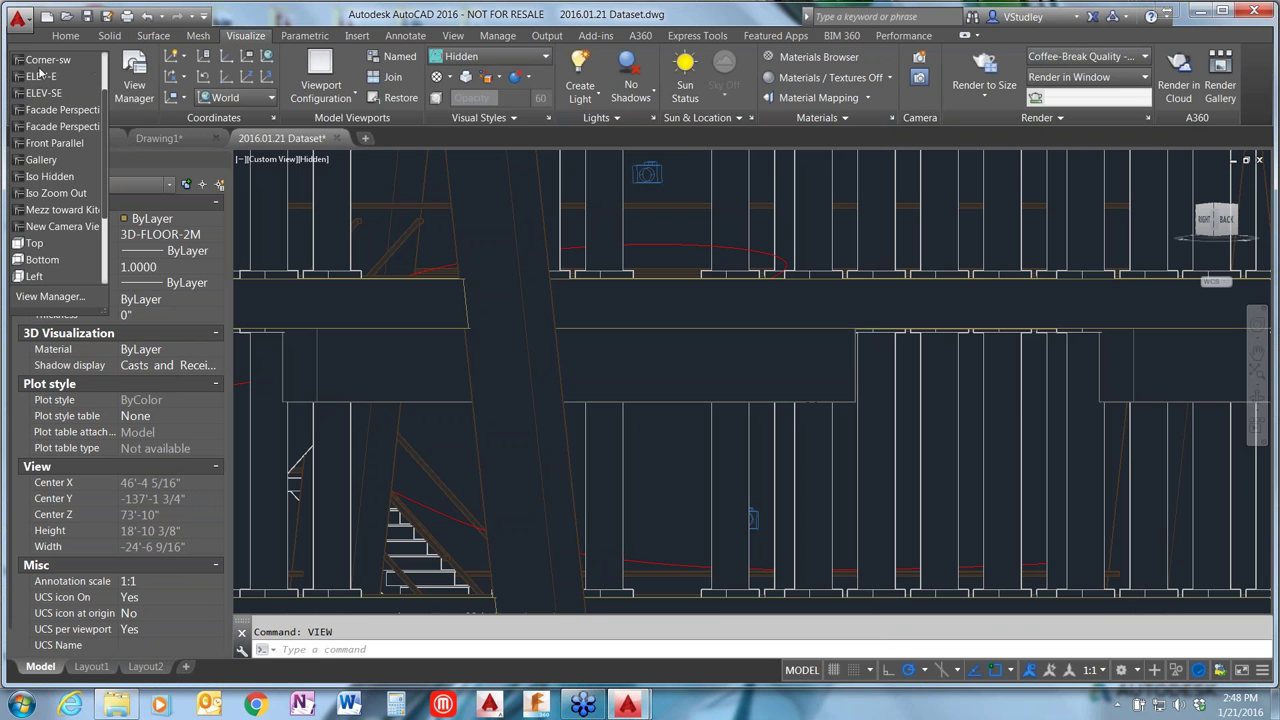
Step: Restore New Camera View and zoom out to show the whole frame structure
click(58, 226)
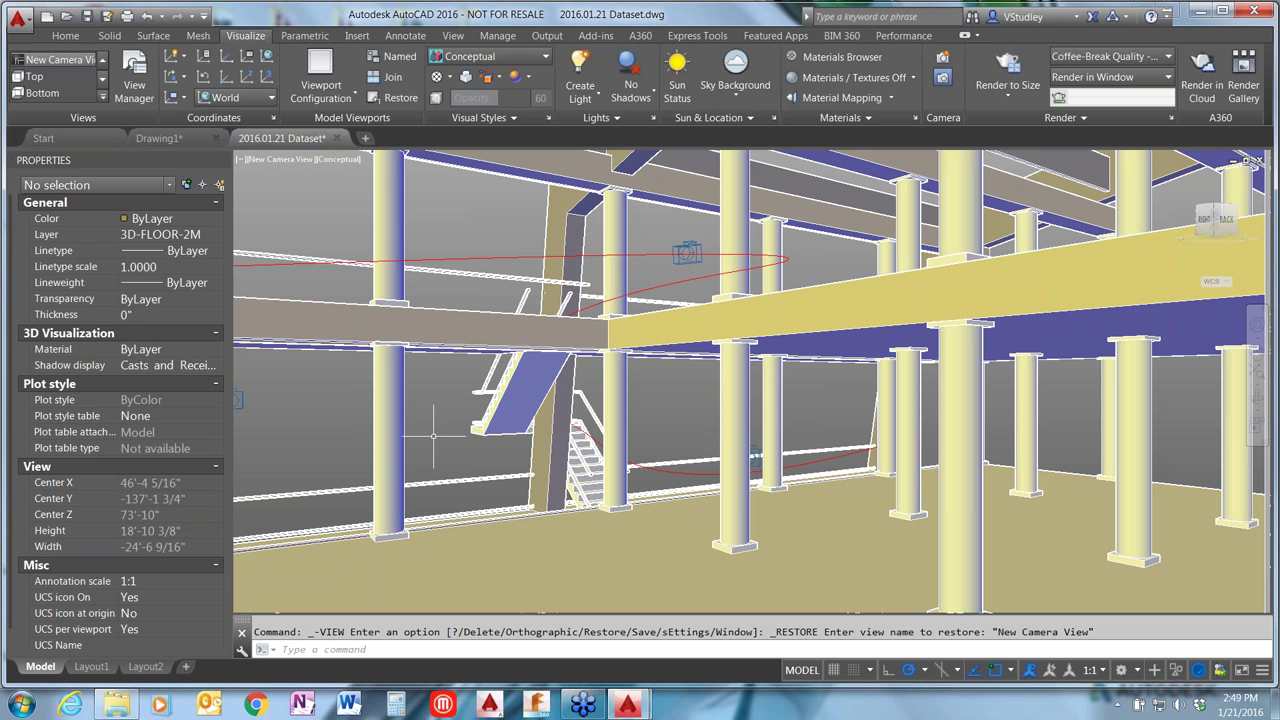
mouse_move(472, 422)
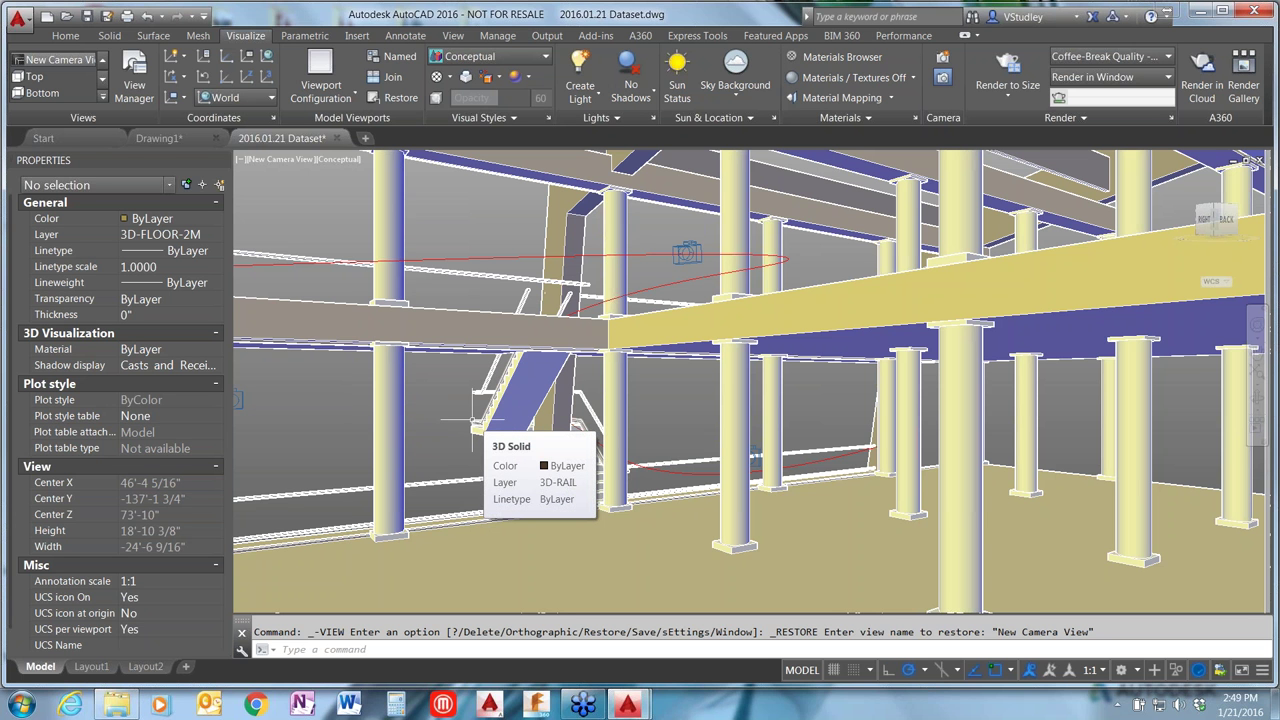
scroll(472, 422, down, 5)
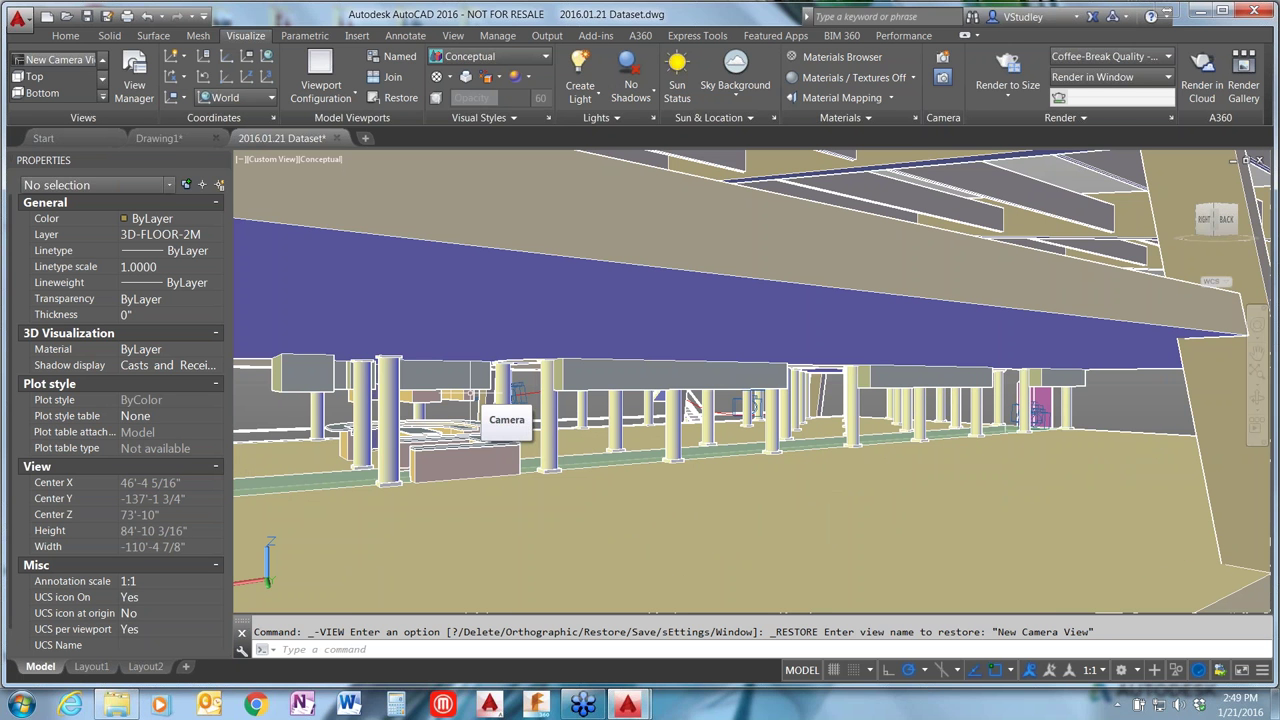
scroll(459, 440, up, 1)
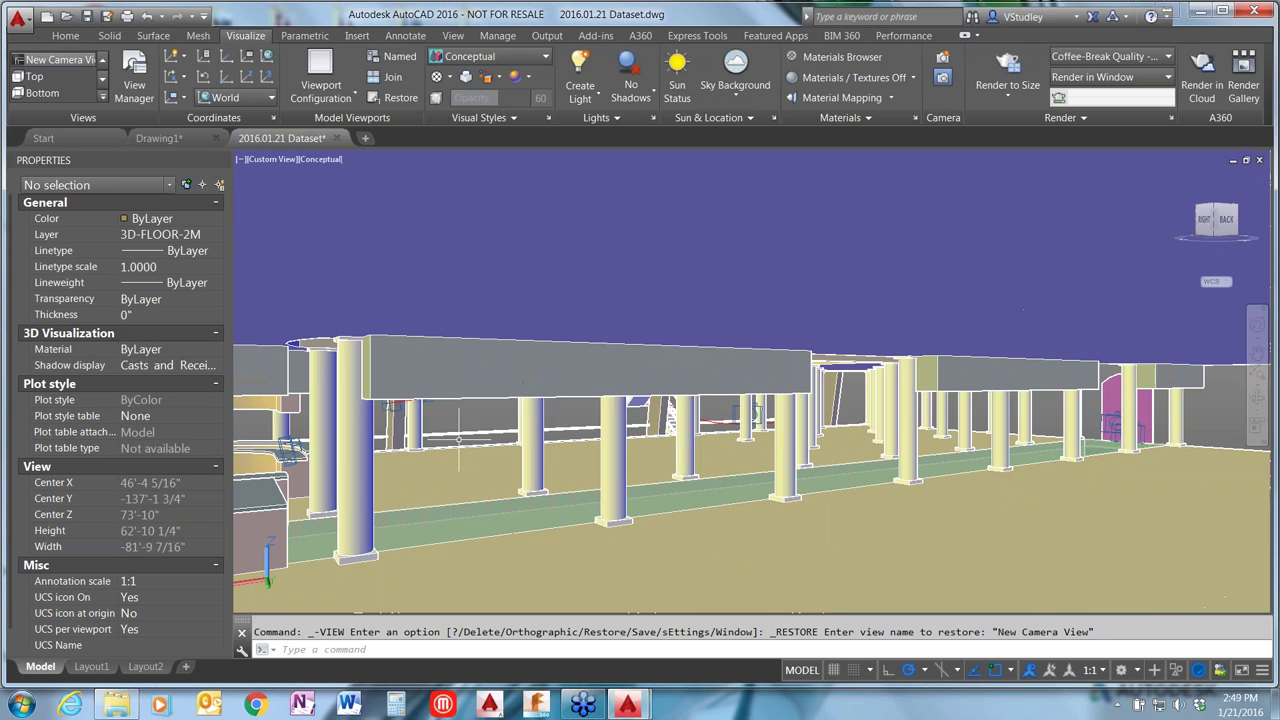
scroll(638, 400, down, 2)
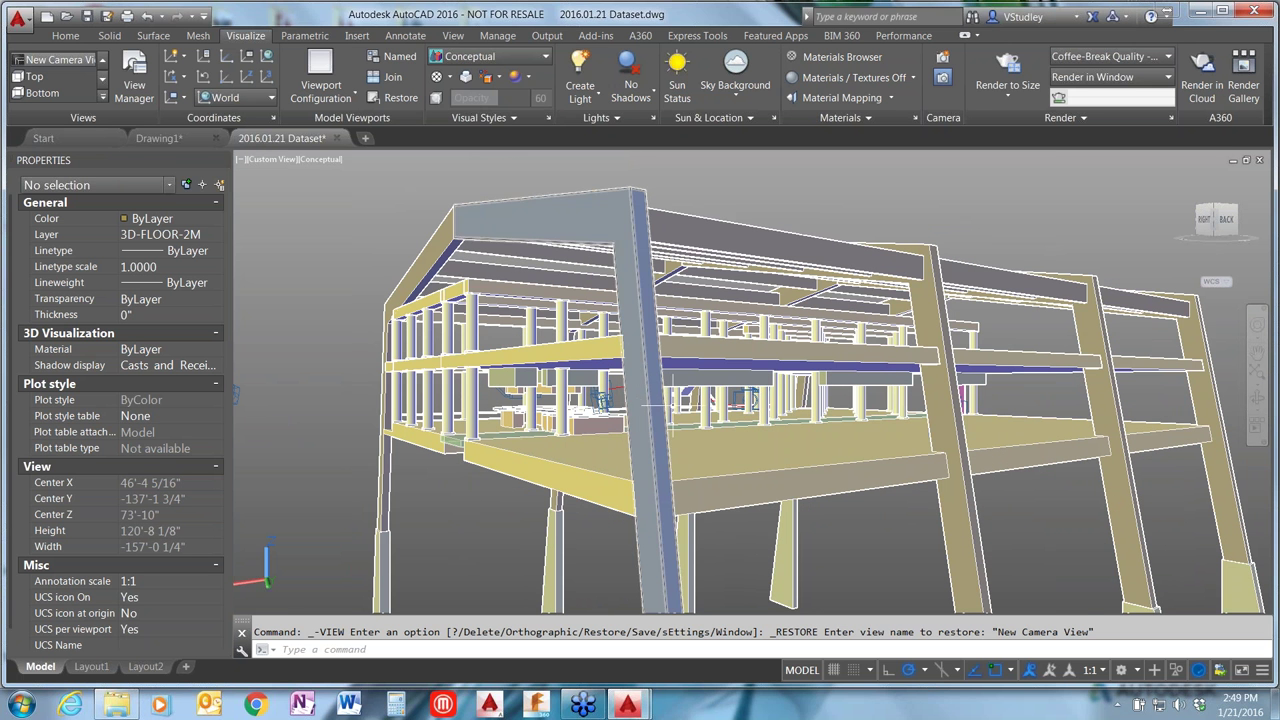
Step: Orbit around the frame structure, briefly previewing Camera1's view
shift+middle_drag(638, 400, 695, 409)
scroll(668, 400, down, 1)
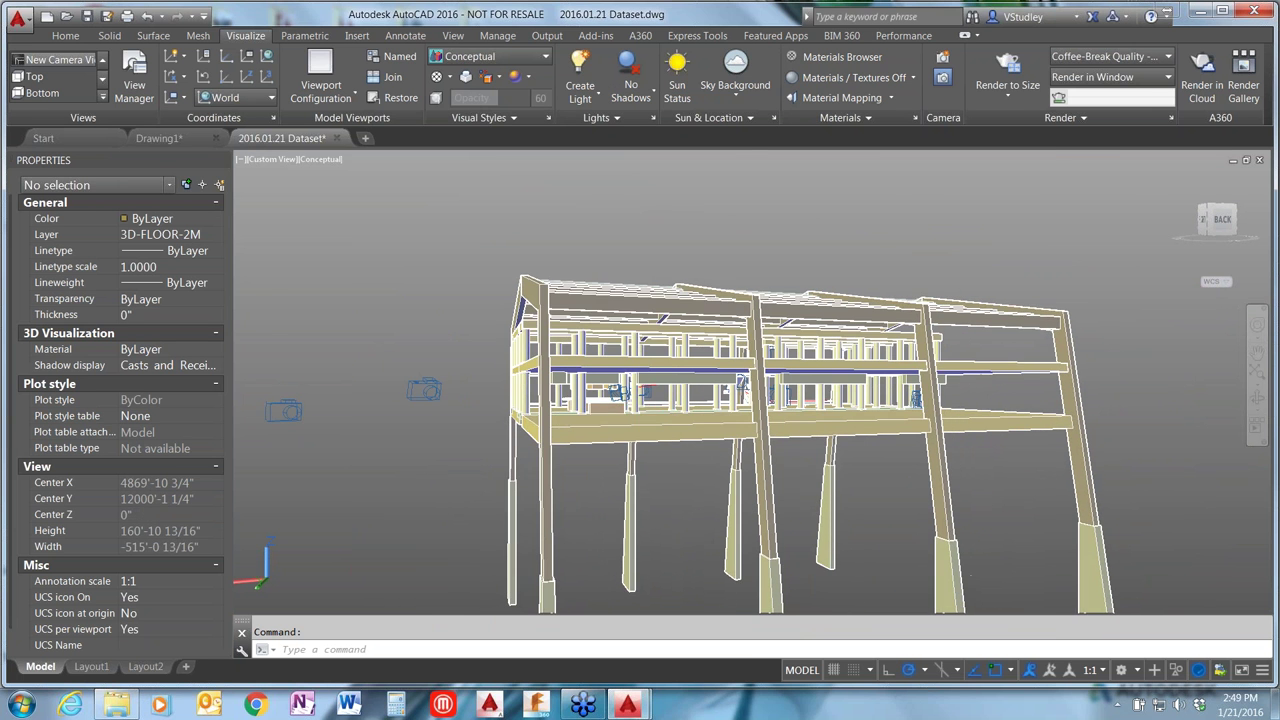
scroll(578, 400, up, 1)
click(578, 399)
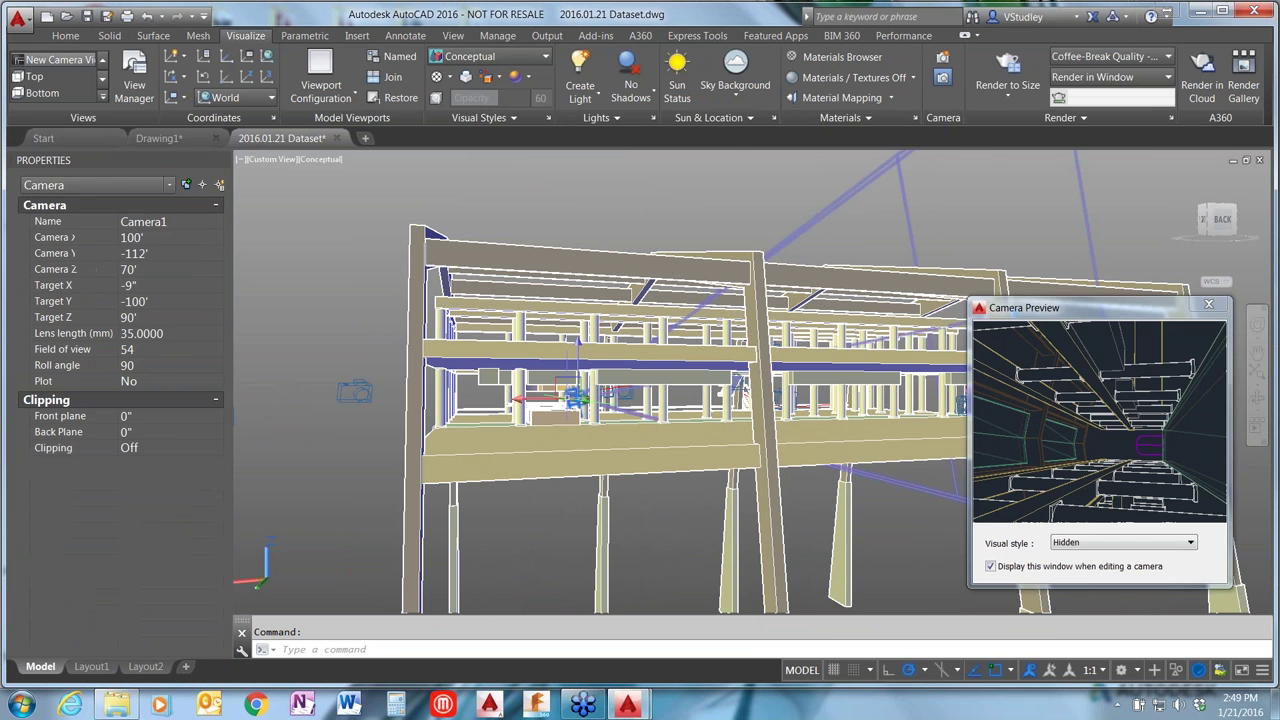
key(Escape)
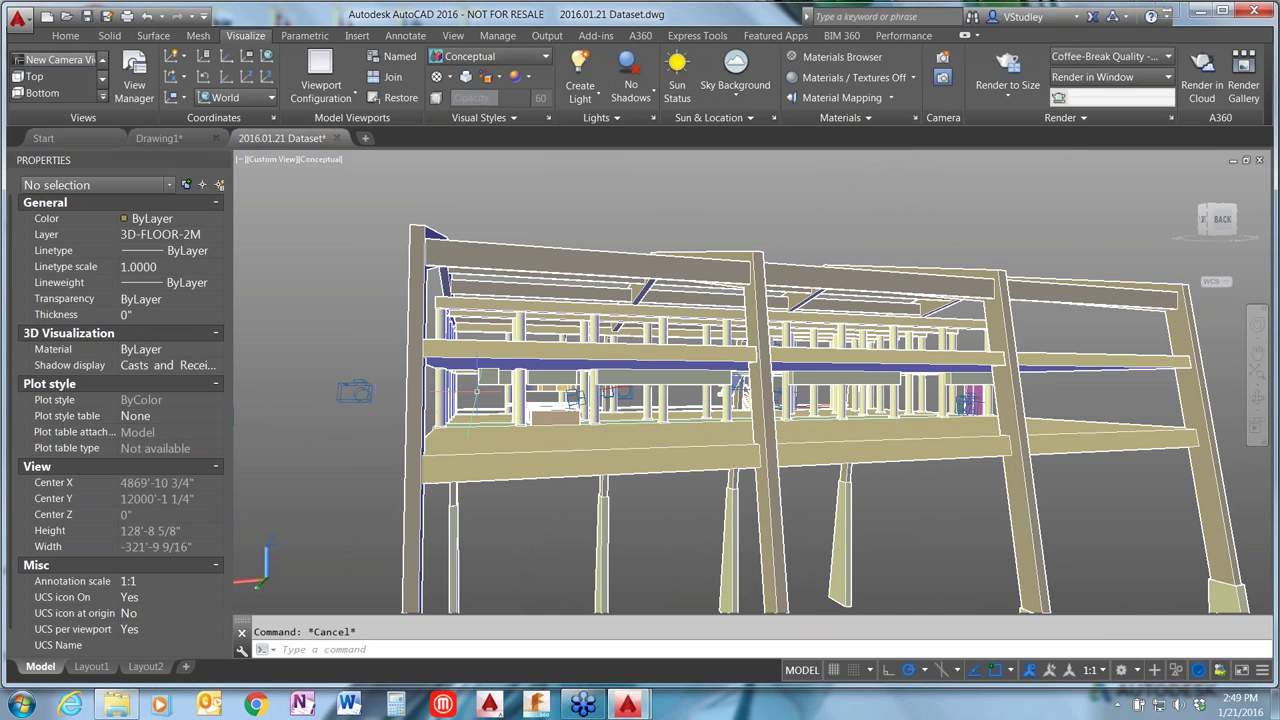
shift+middle_drag(506, 380, 558, 318)
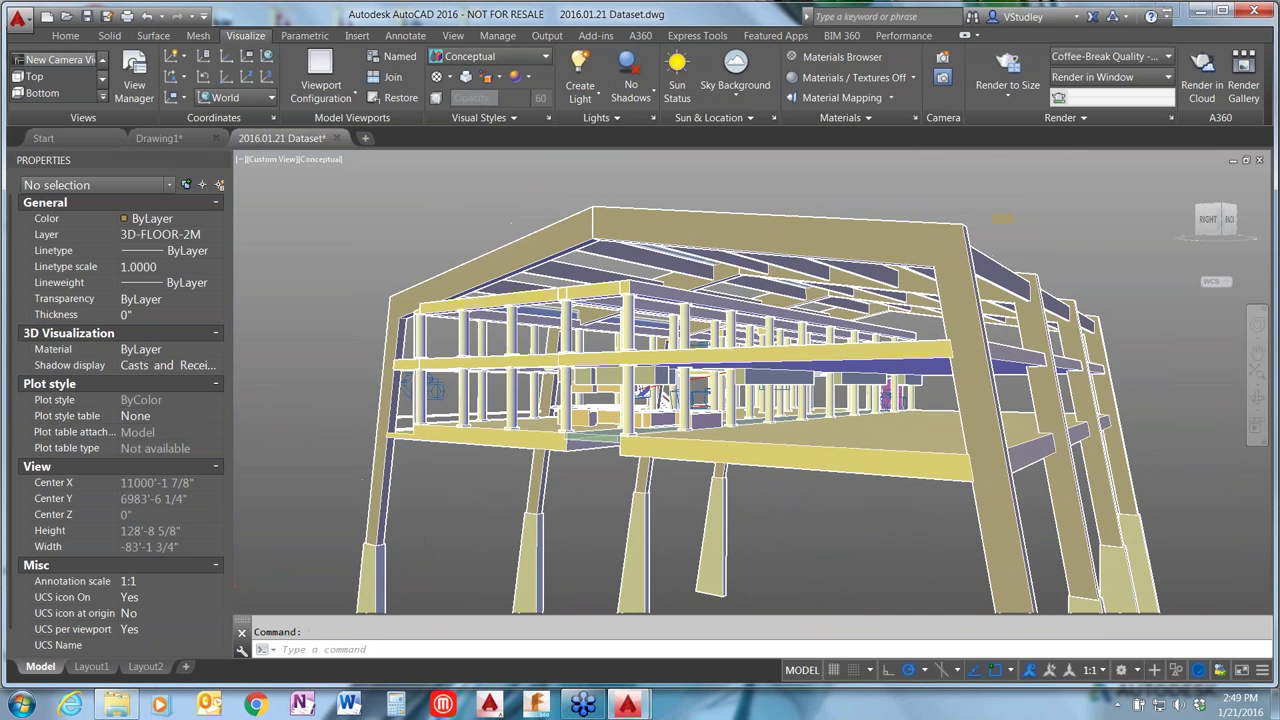
scroll(558, 318, down, 3)
scroll(745, 388, down, 4)
shift+middle_drag(745, 388, 560, 440)
scroll(478, 478, up, 4)
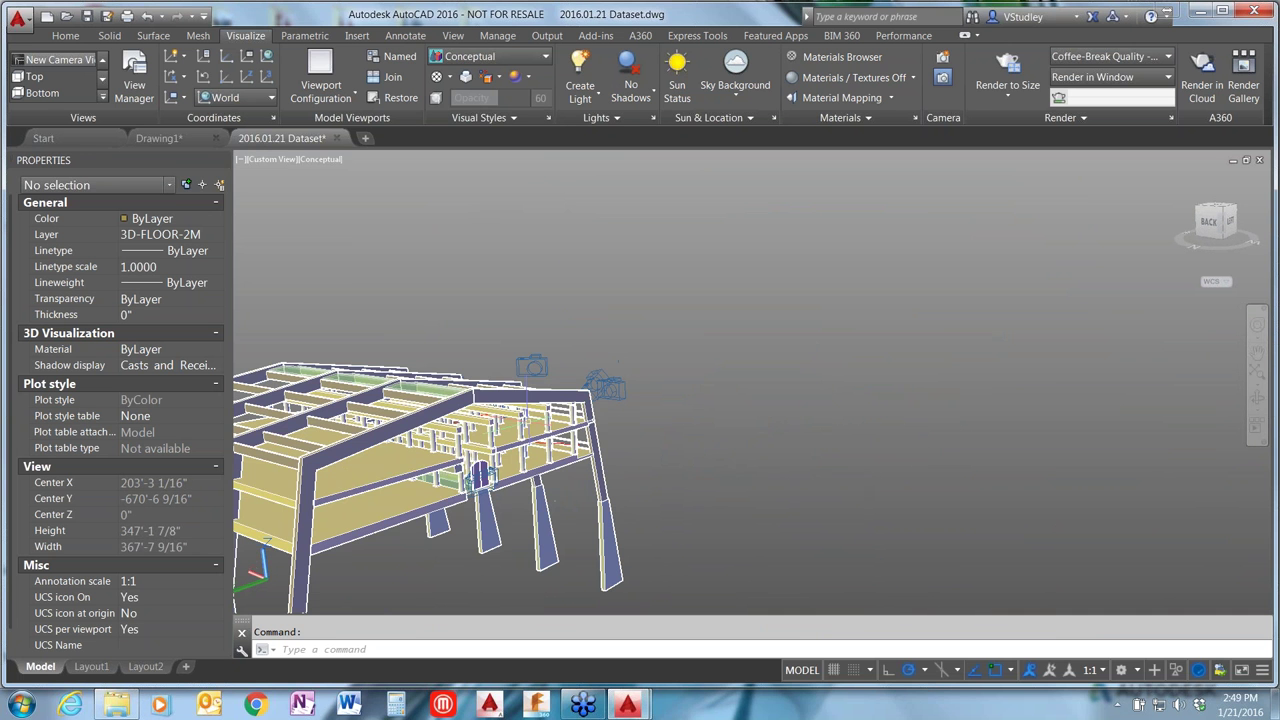
Step: Orbit to a low angle from the right side looking along the building's floors
shift+middle_drag(478, 478, 655, 432)
scroll(680, 439, up, 3)
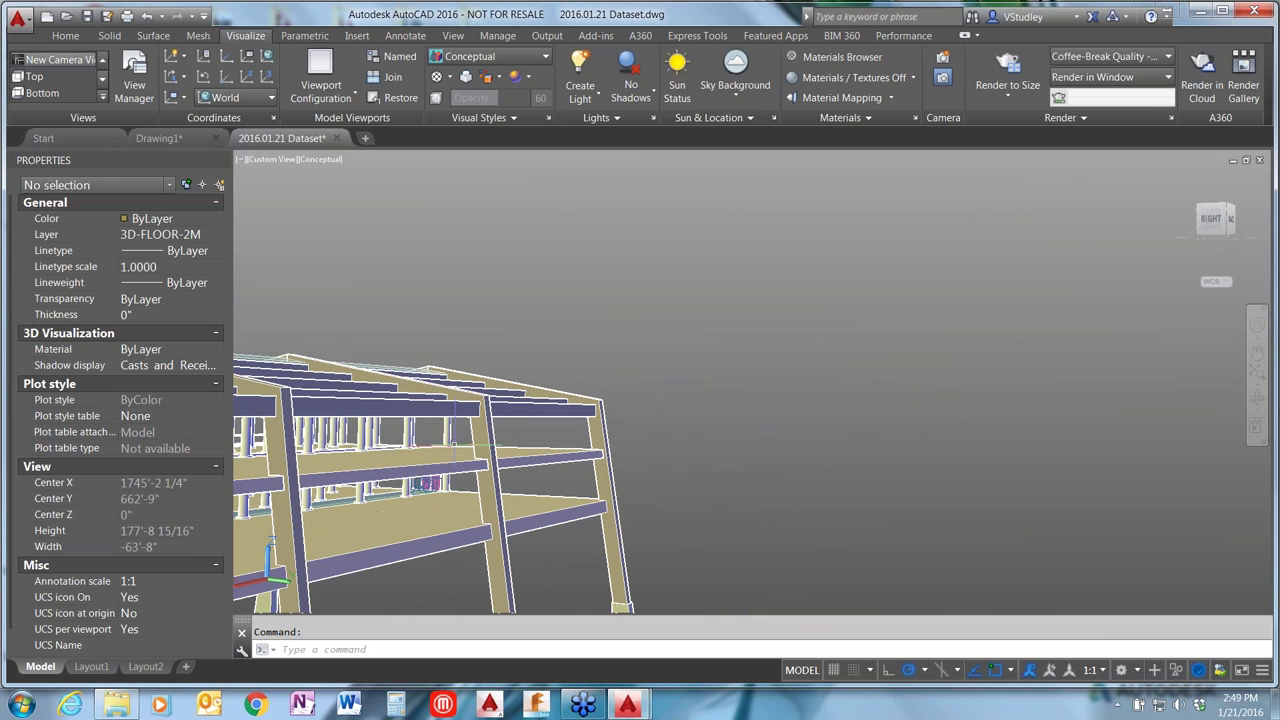
scroll(680, 439, down, 4)
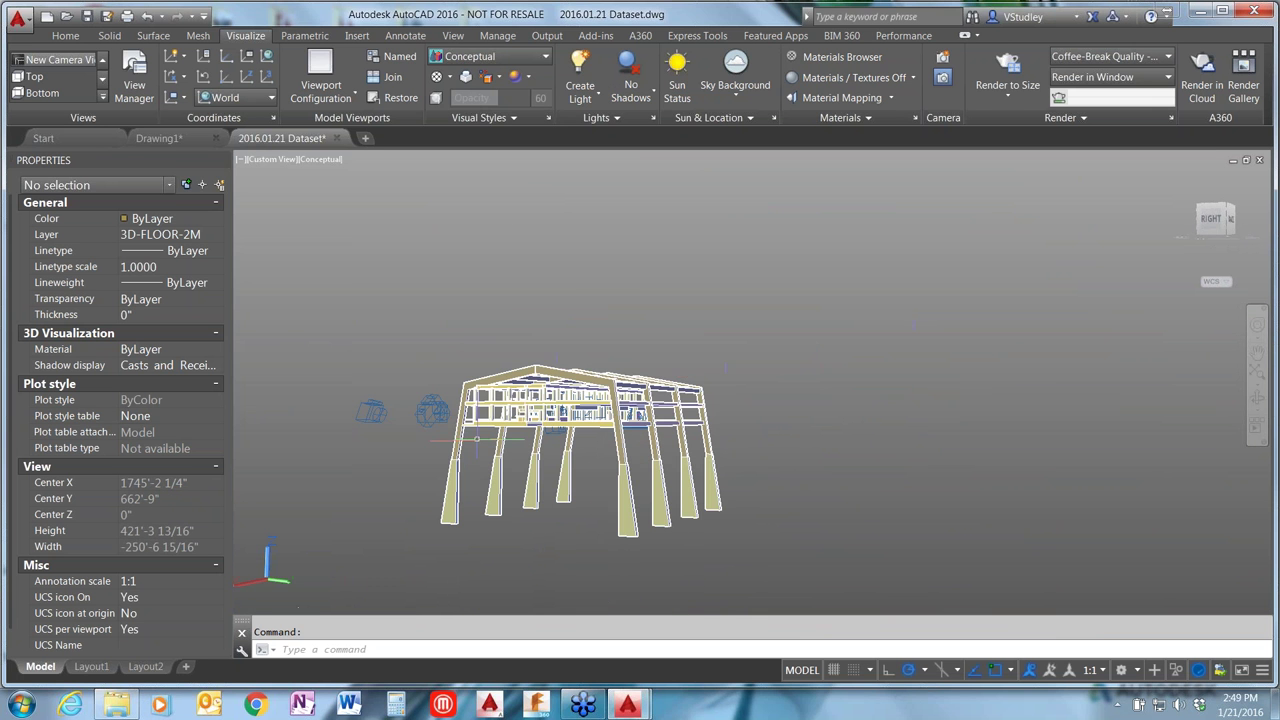
scroll(680, 439, up, 2)
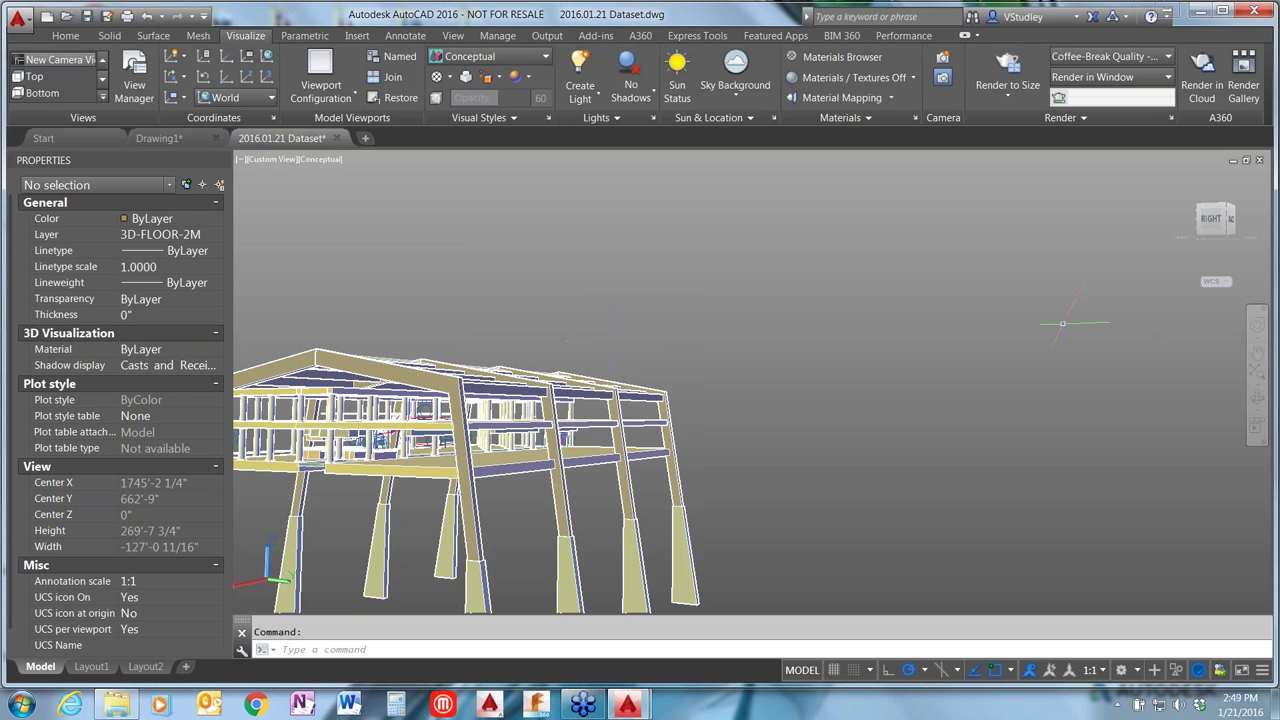
scroll(1150, 470, down, 2)
shift+middle_drag(503, 446, 703, 549)
scroll(753, 515, up, 5)
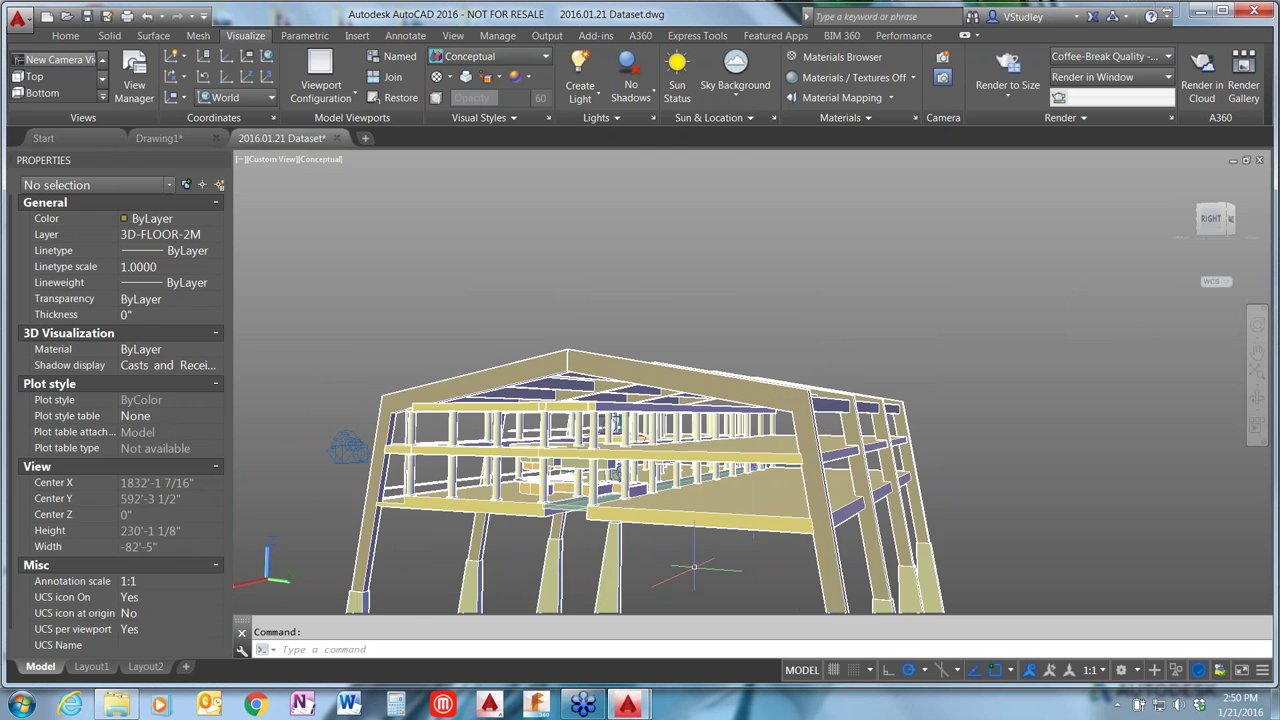
shift+middle_drag(700, 510, 716, 486)
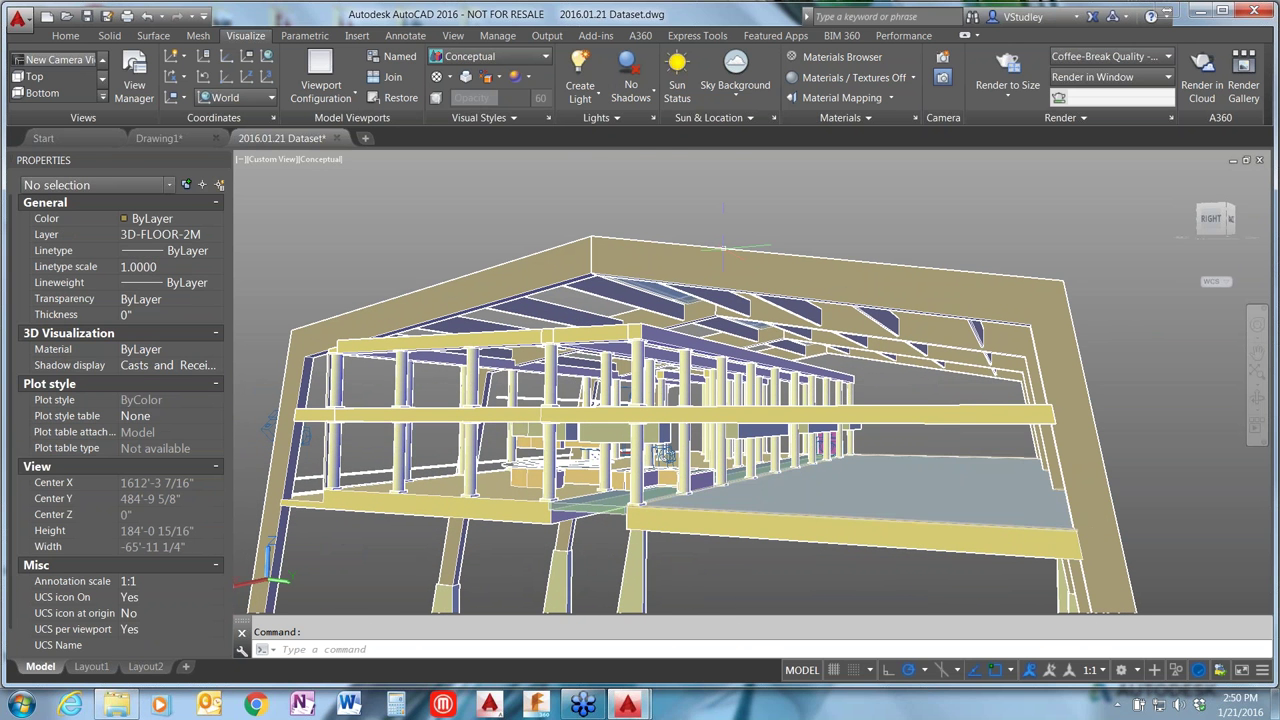
Step: Keep the view in perspective projection and bring up the View Manager
right_click(1263, 266)
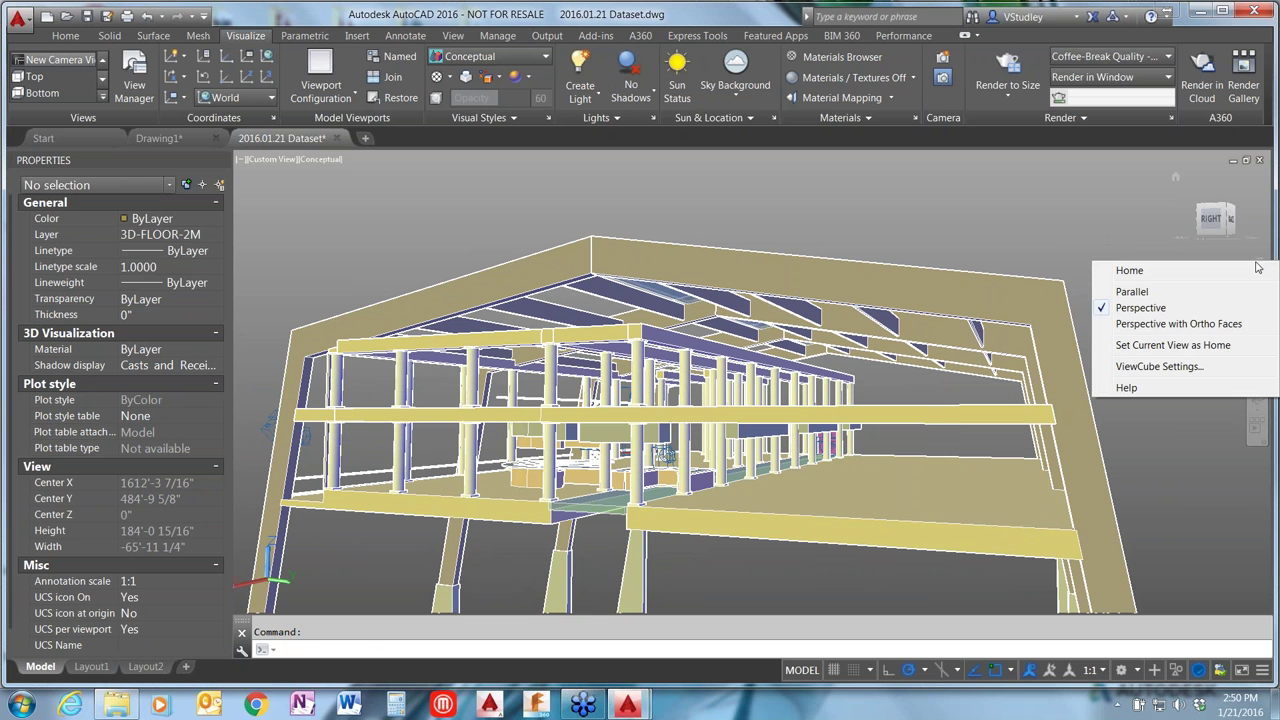
click(1153, 314)
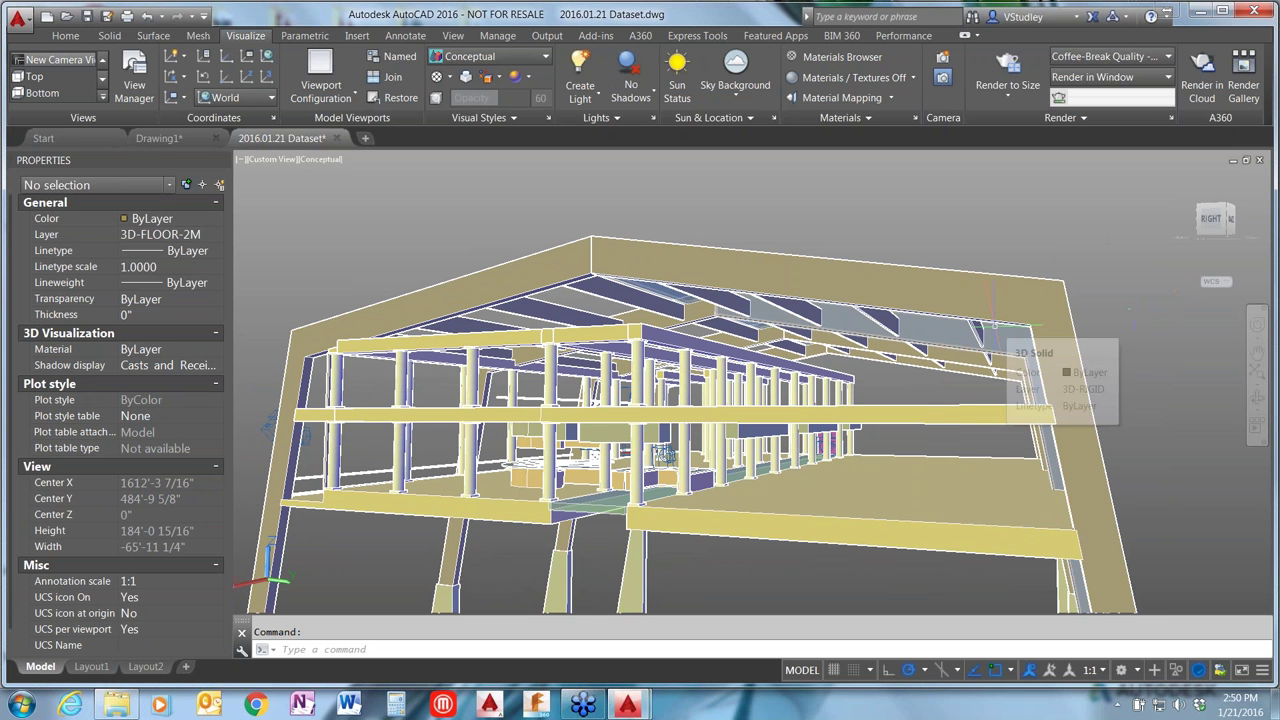
key(Return)
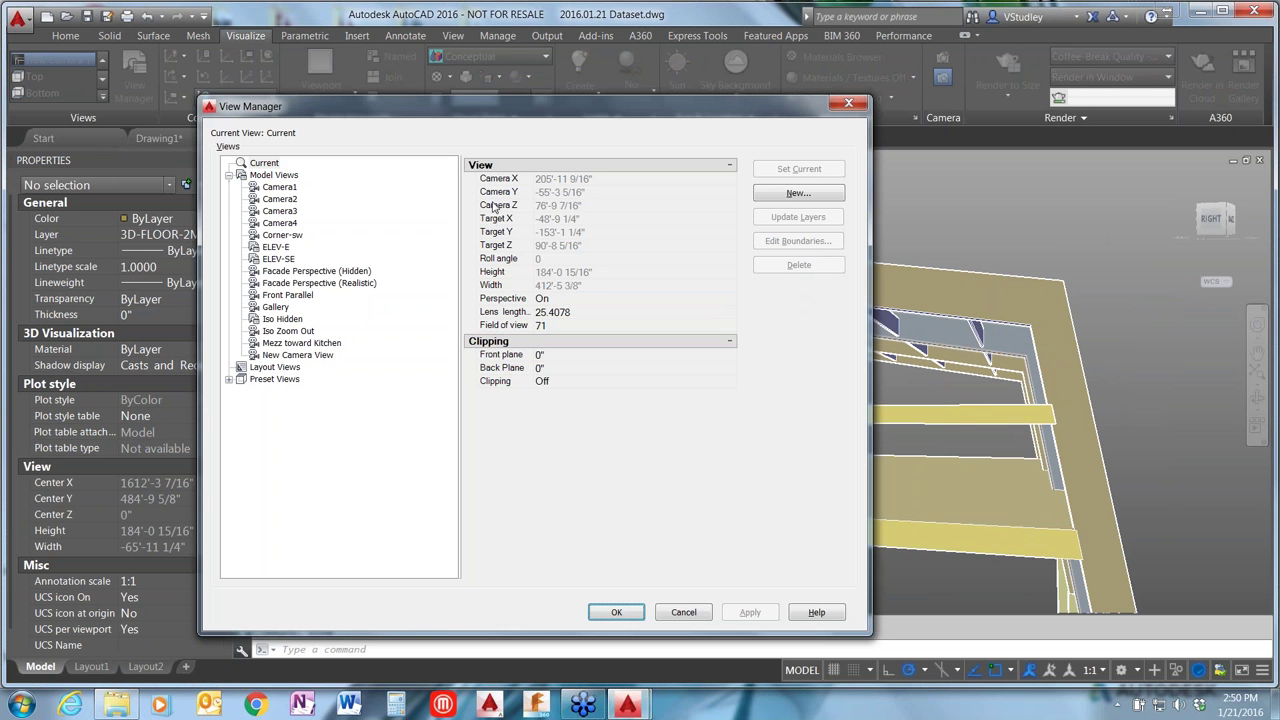
Step: Save the current view as 'New Perspective' and close the View Manager
click(799, 194)
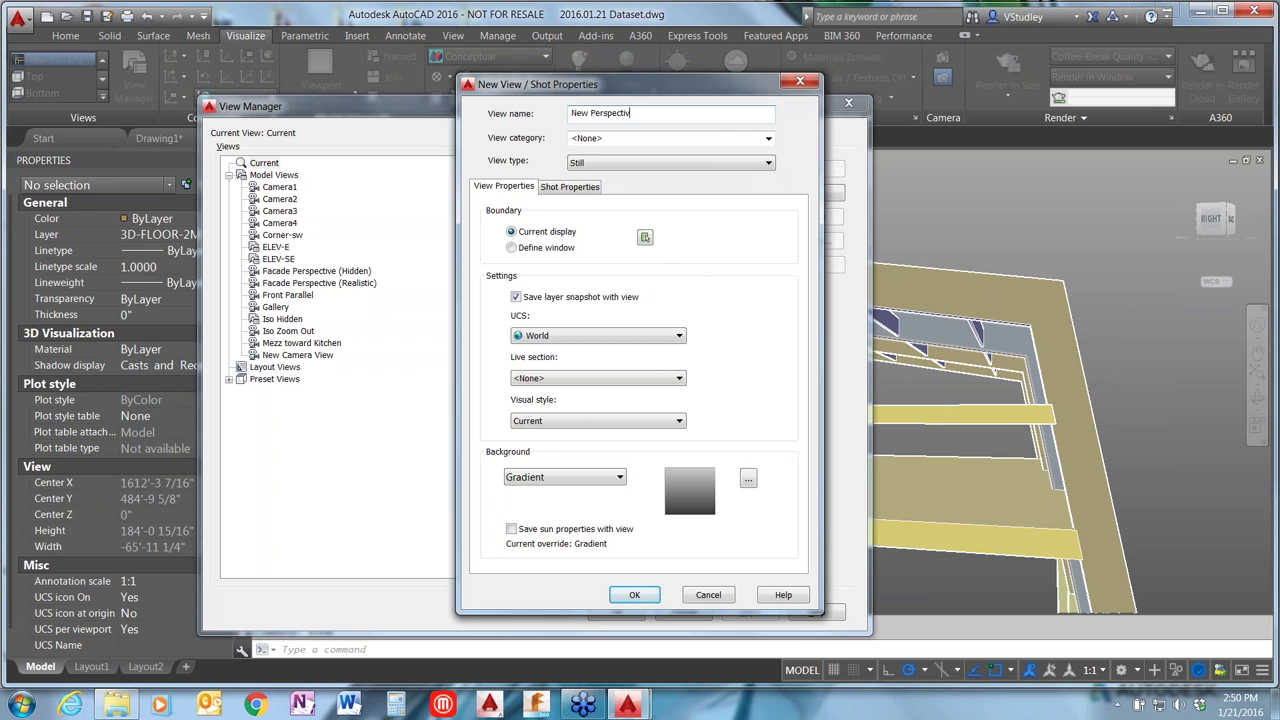
click(633, 594)
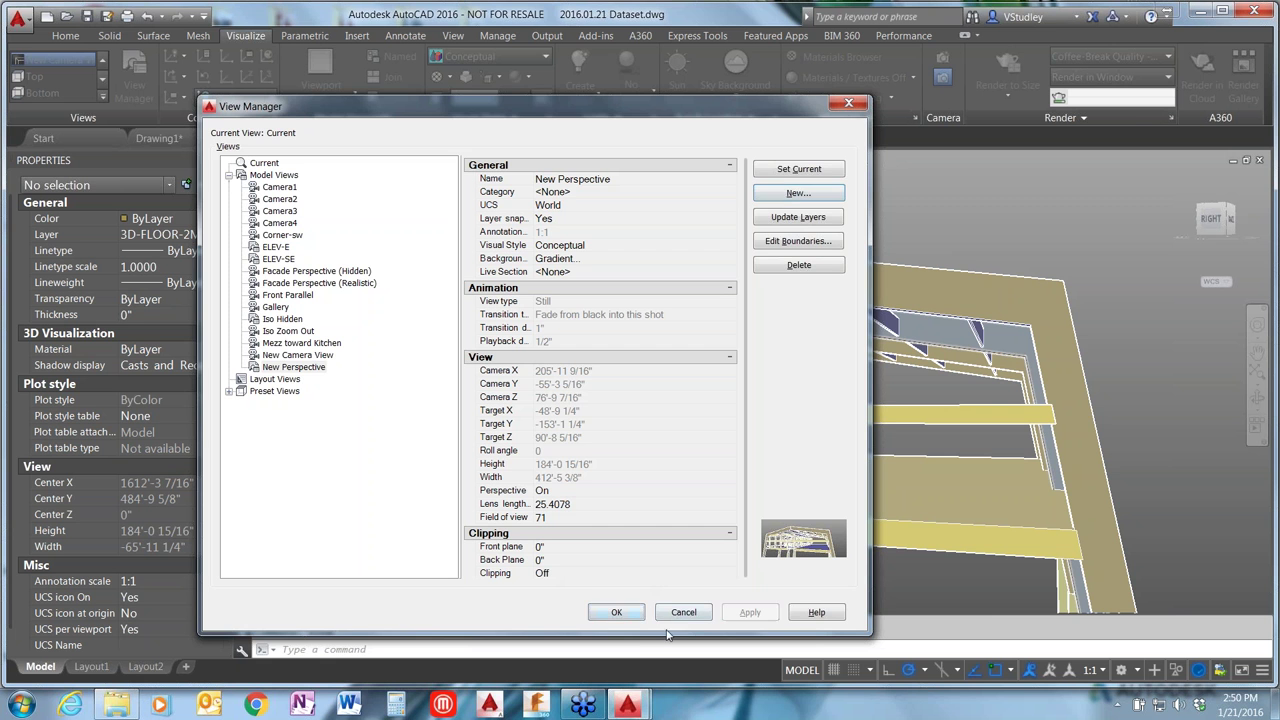
click(626, 613)
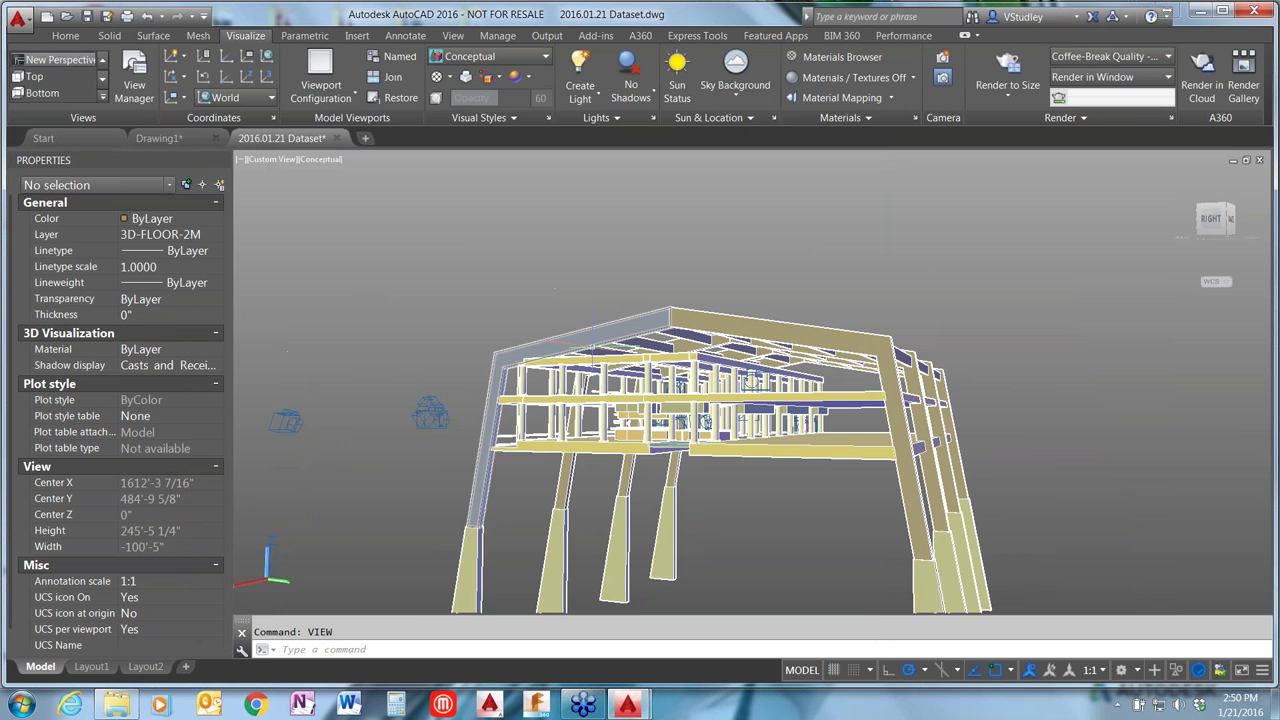
Step: Set the viewport to the camera left of the building, then clear the selection
scroll(822, 410, down, 3)
shift+middle_drag(822, 410, 508, 415)
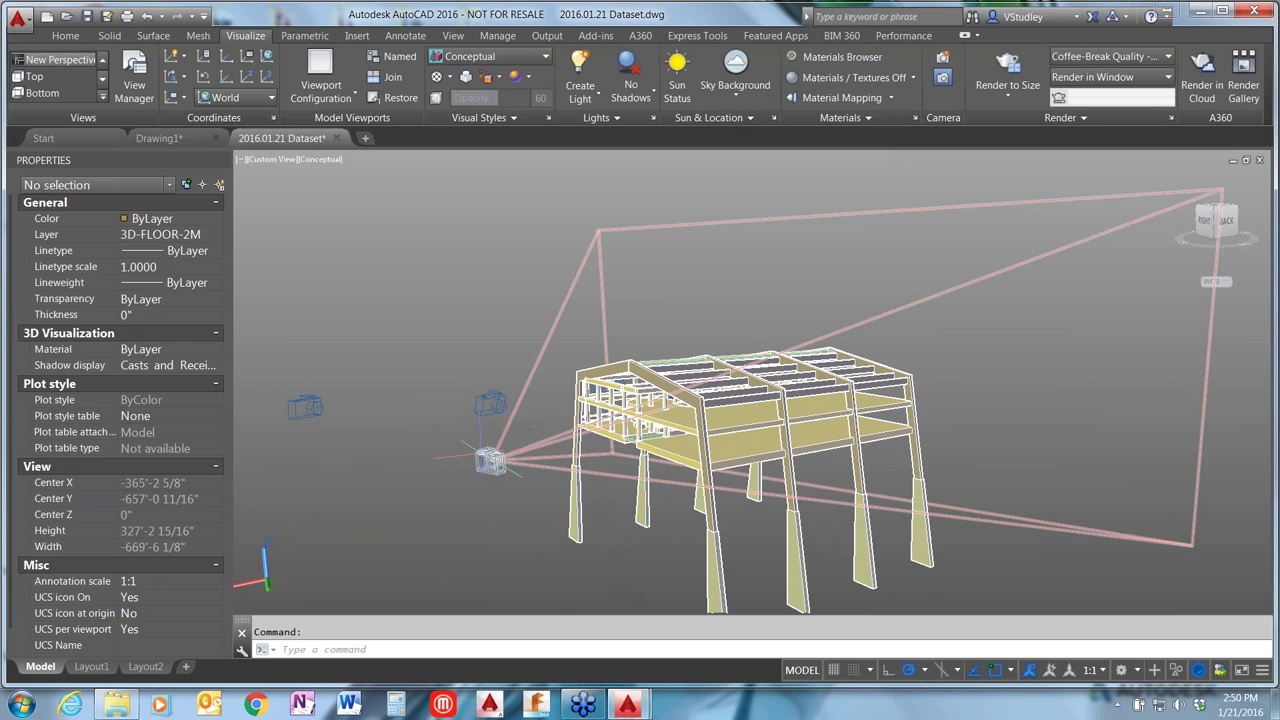
click(490, 460)
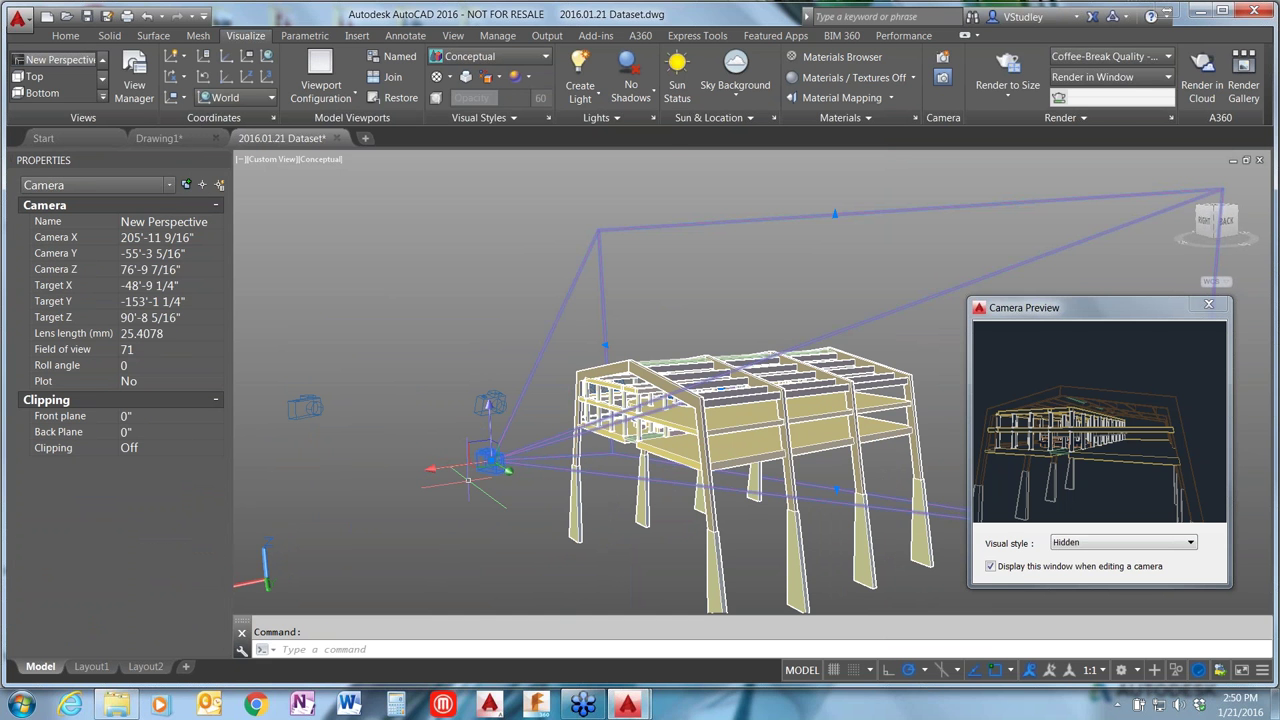
right_click(497, 467)
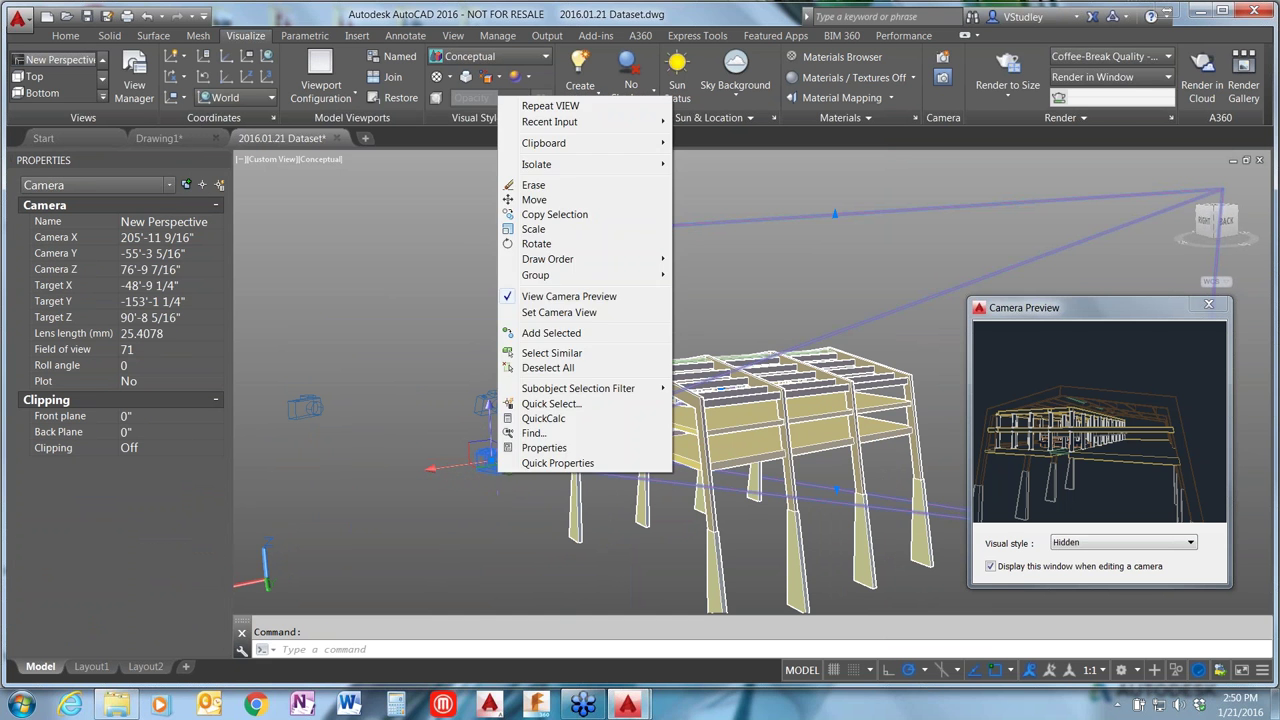
click(560, 313)
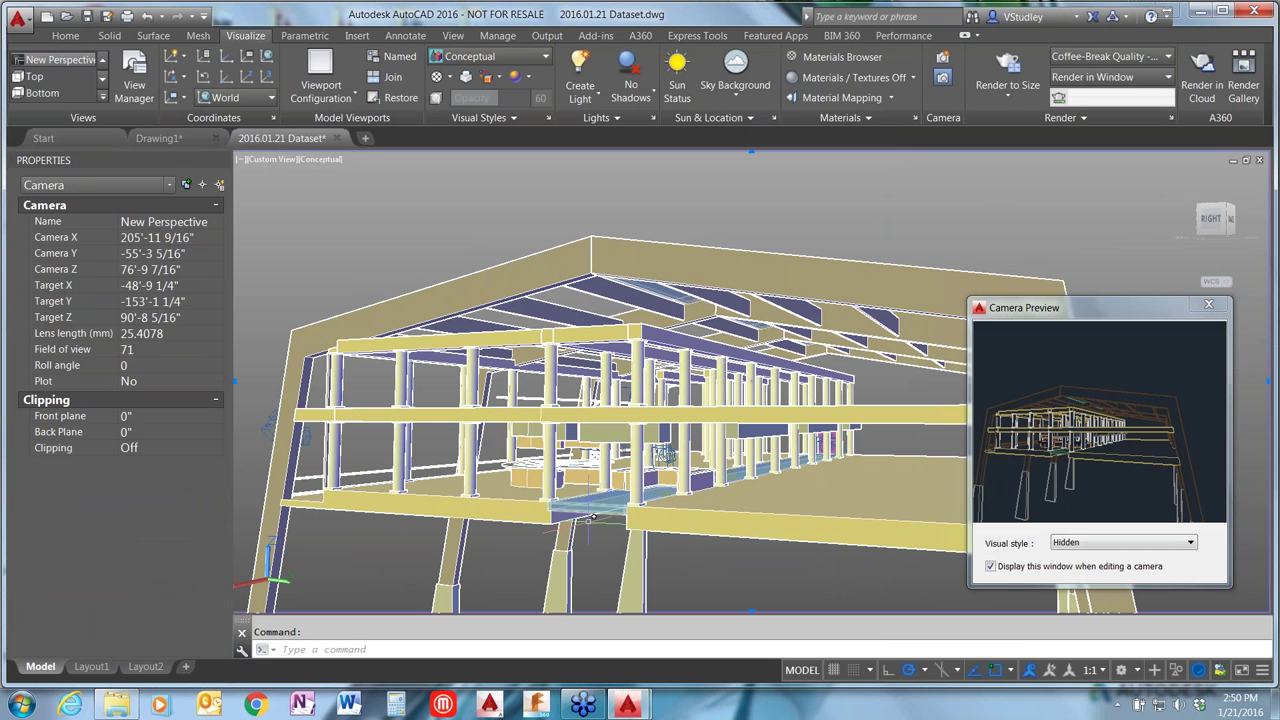
key(Escape)
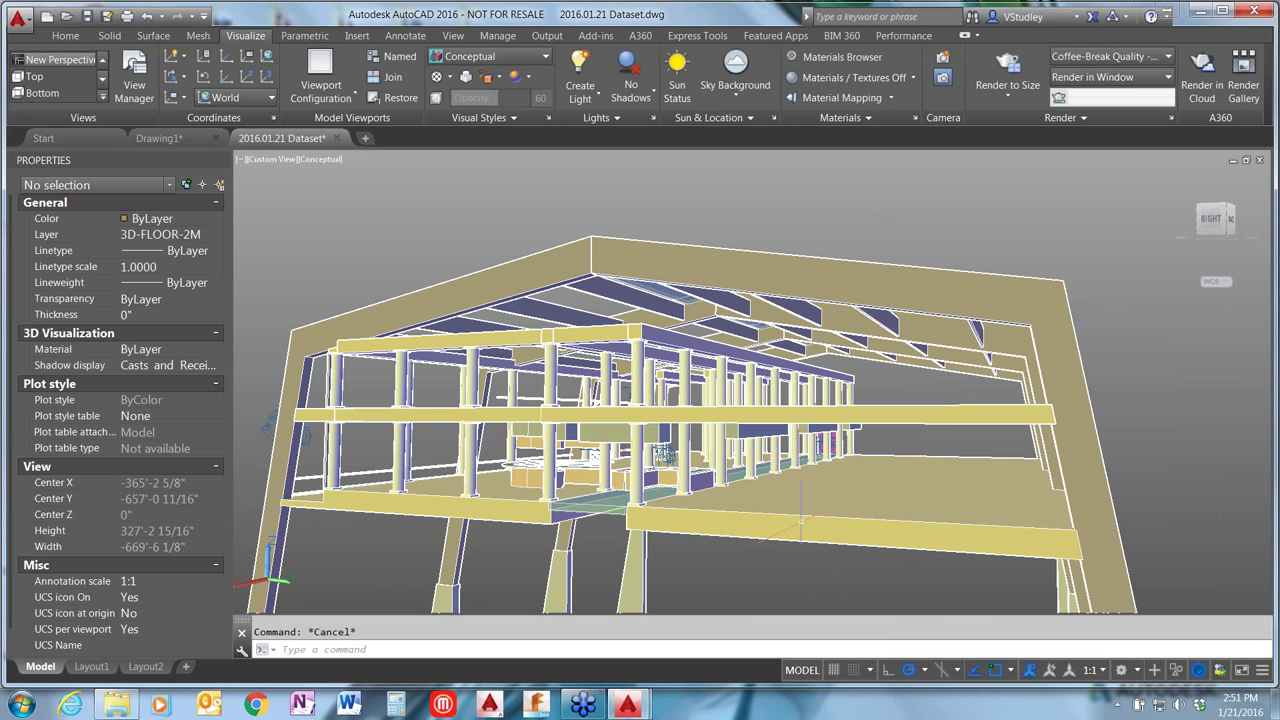
Step: Restore the saved Front Parallel view from the Views gallery
click(1203, 208)
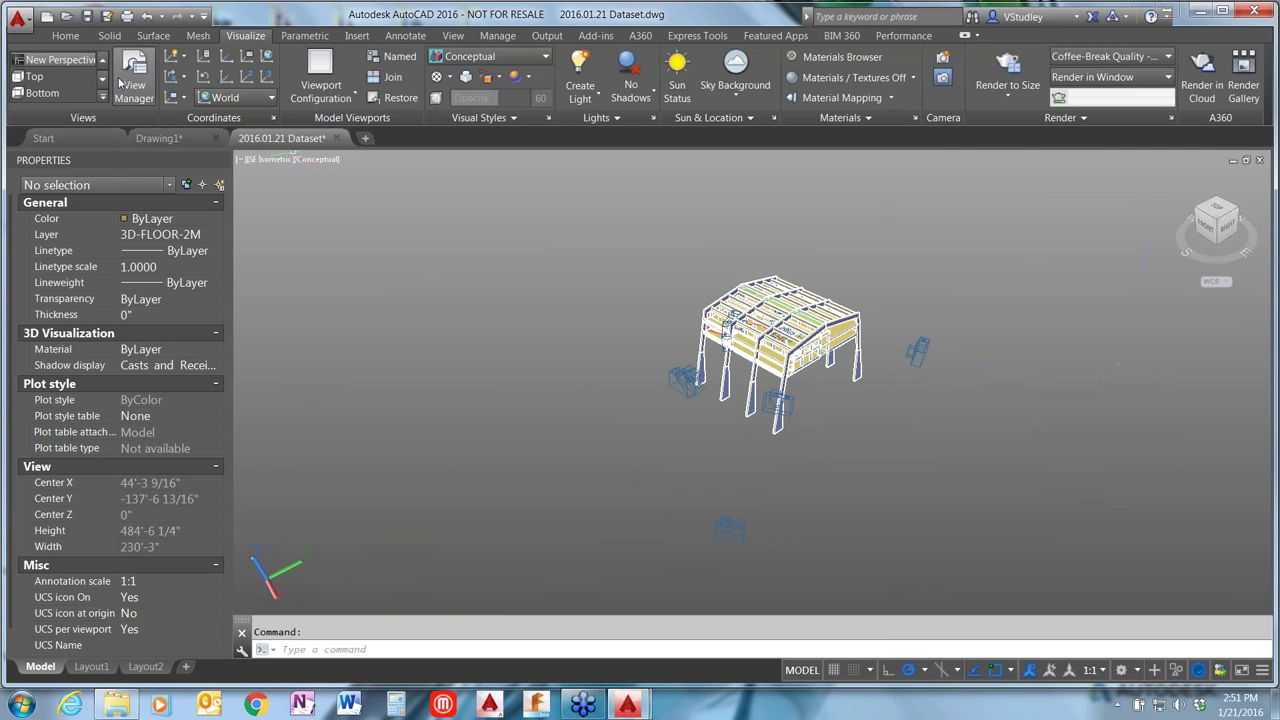
click(103, 97)
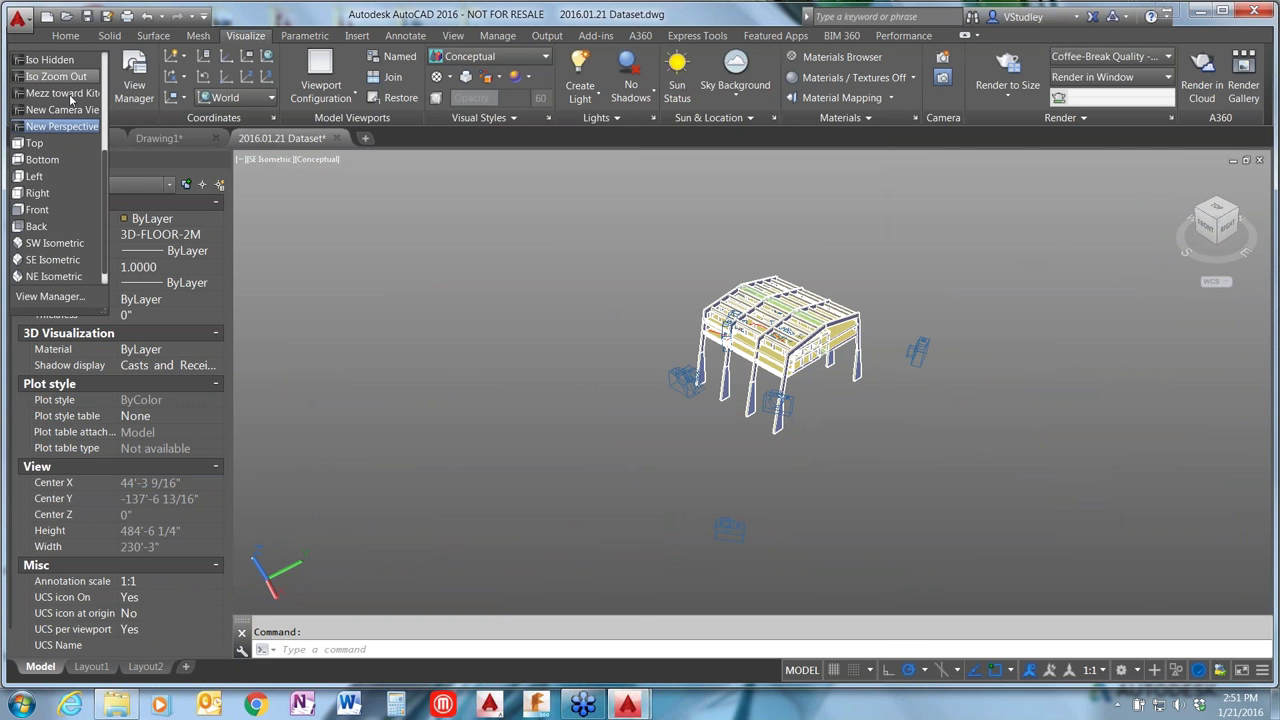
scroll(60, 130, up, 3)
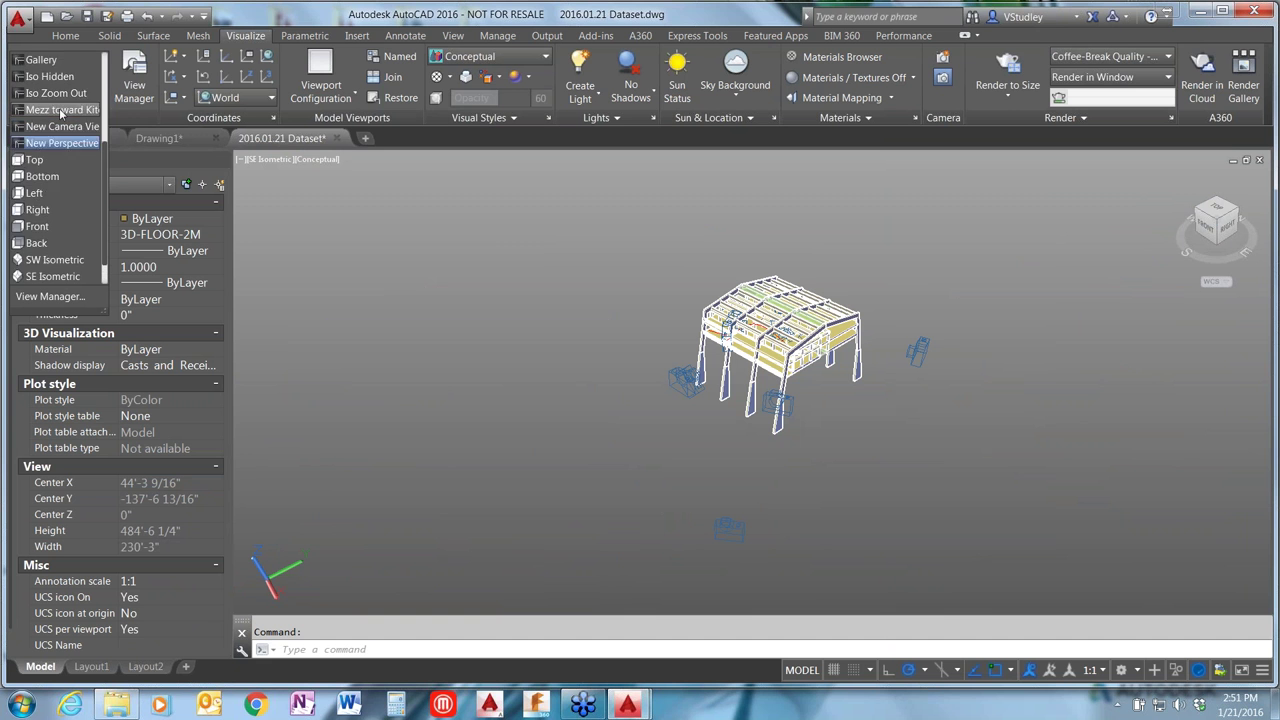
scroll(60, 105, up, 3)
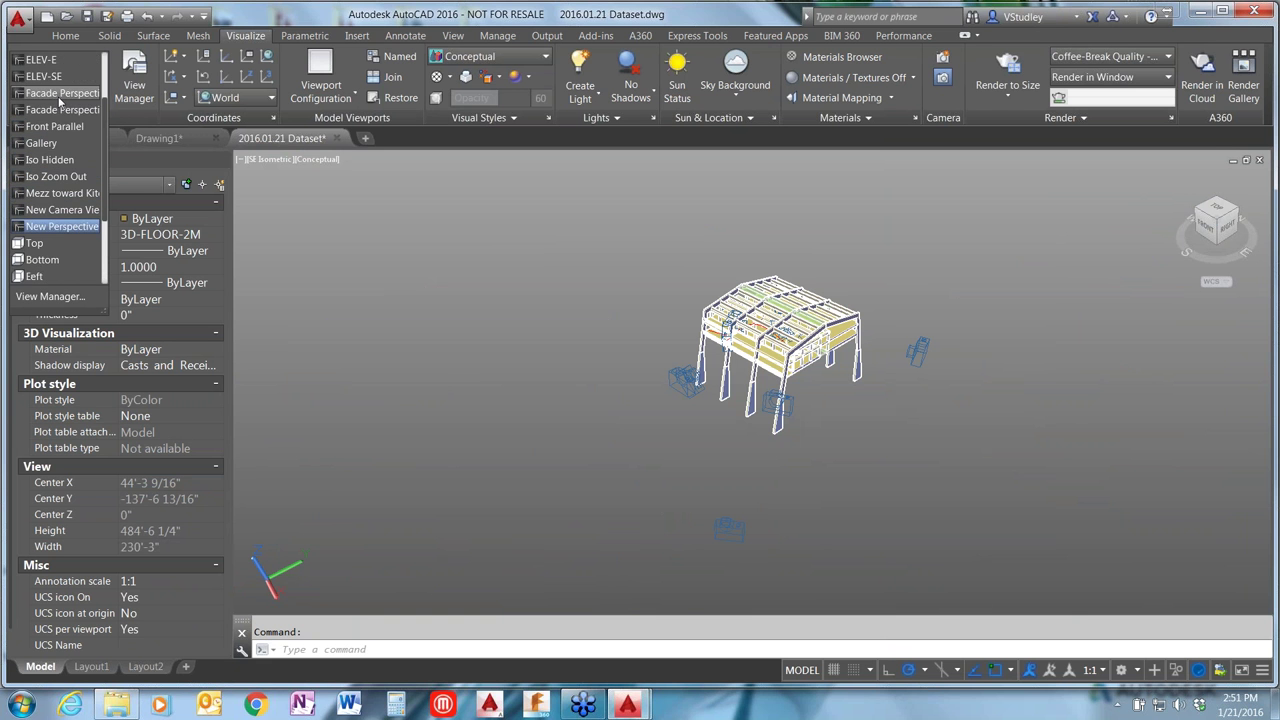
click(55, 126)
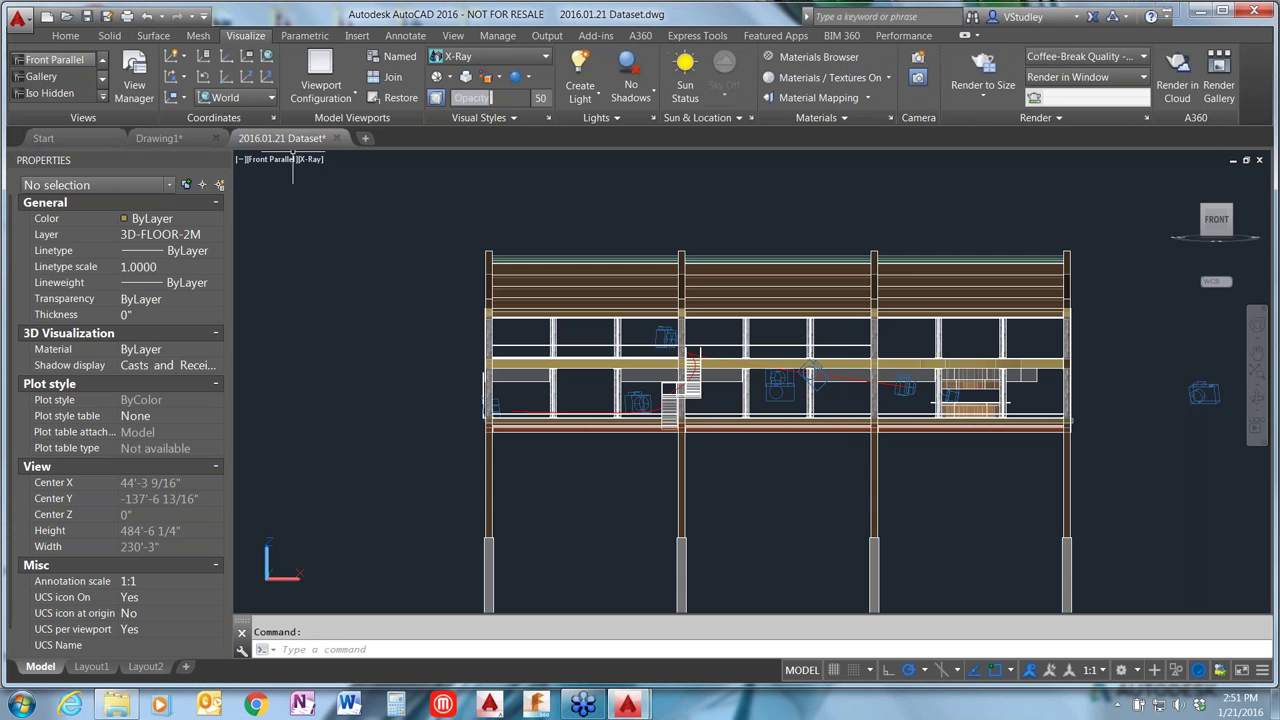
Step: Orbit into 3-D, zoom in close to the stair, and bring up the visual style choices
shift+middle_drag(765, 497, 855, 546)
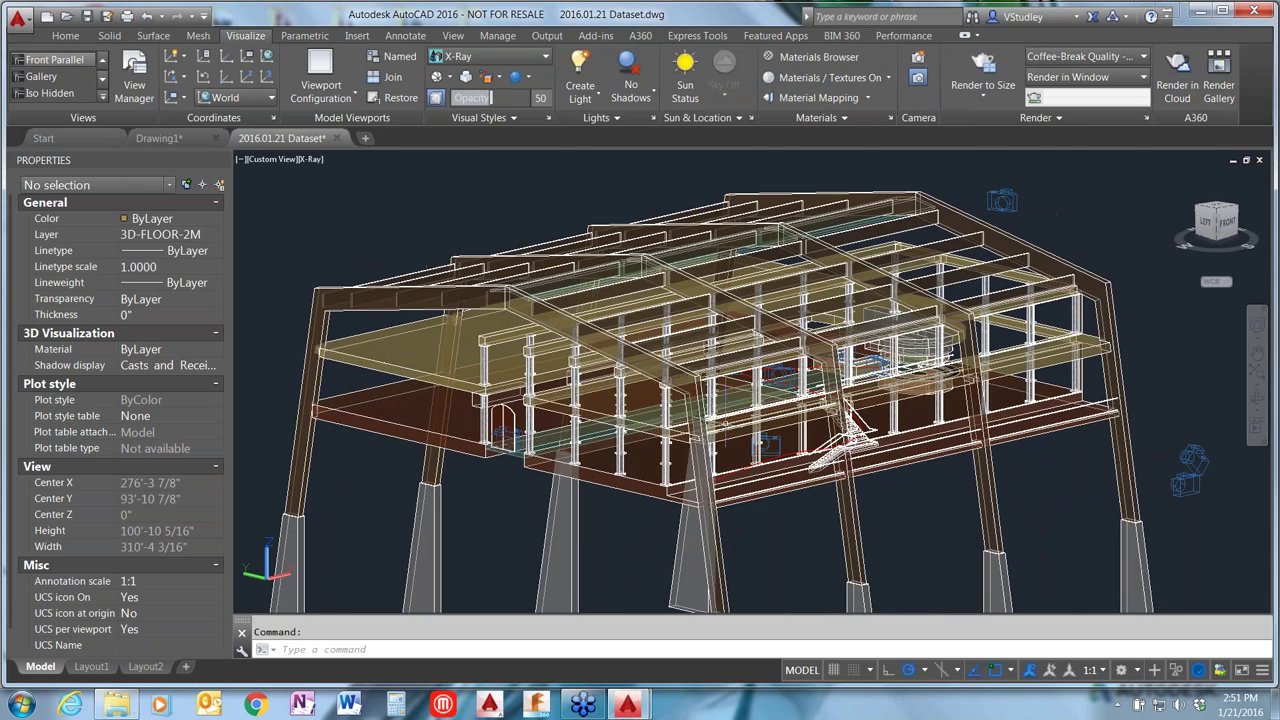
scroll(800, 450, up, 3)
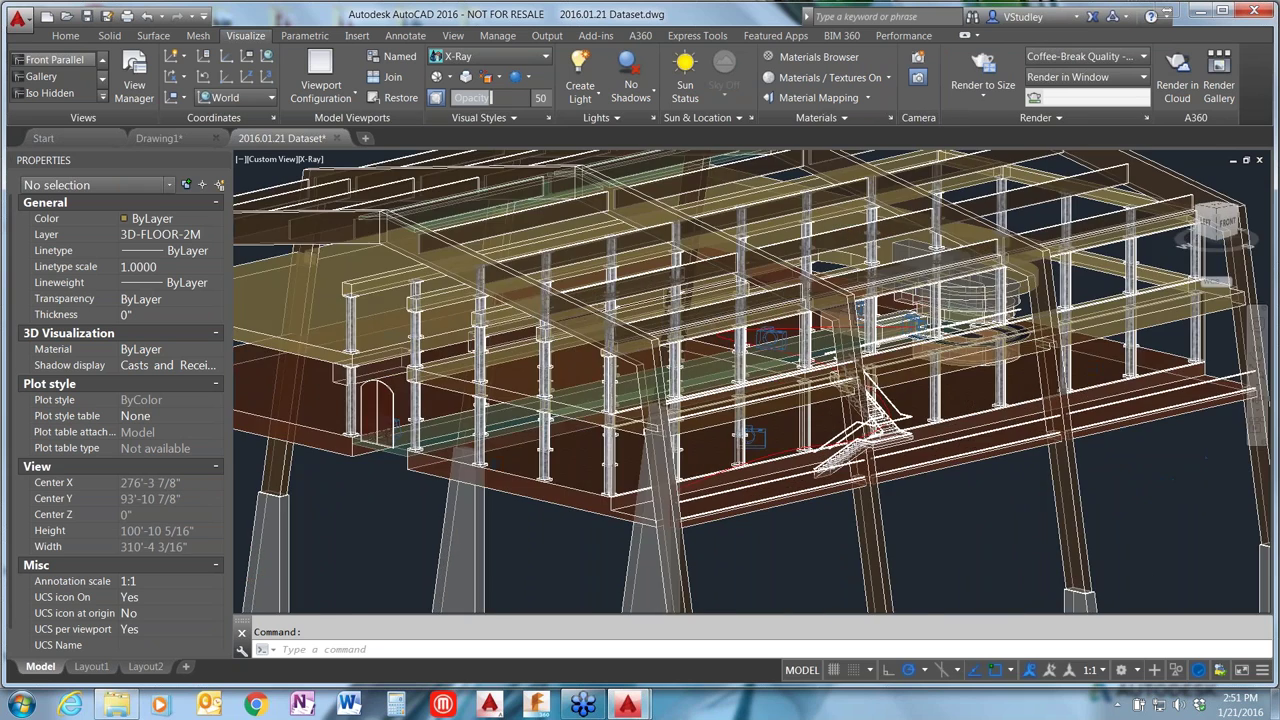
scroll(800, 560, up, 2)
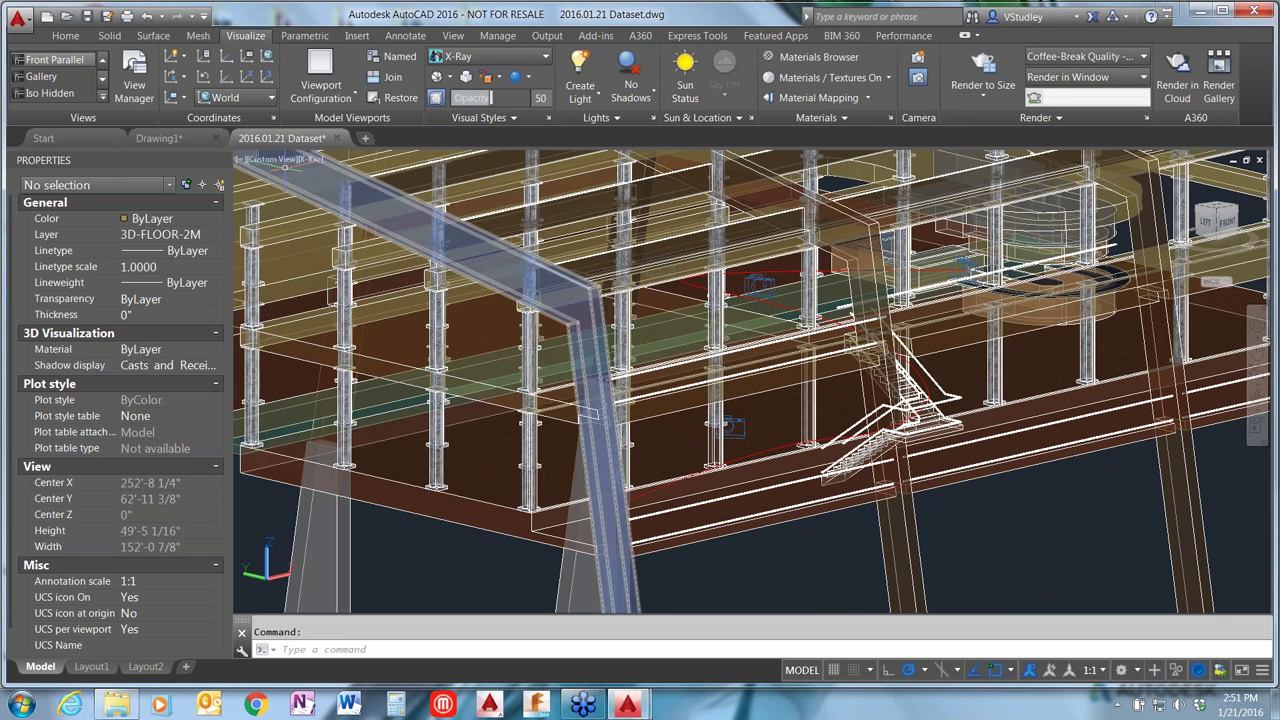
click(316, 160)
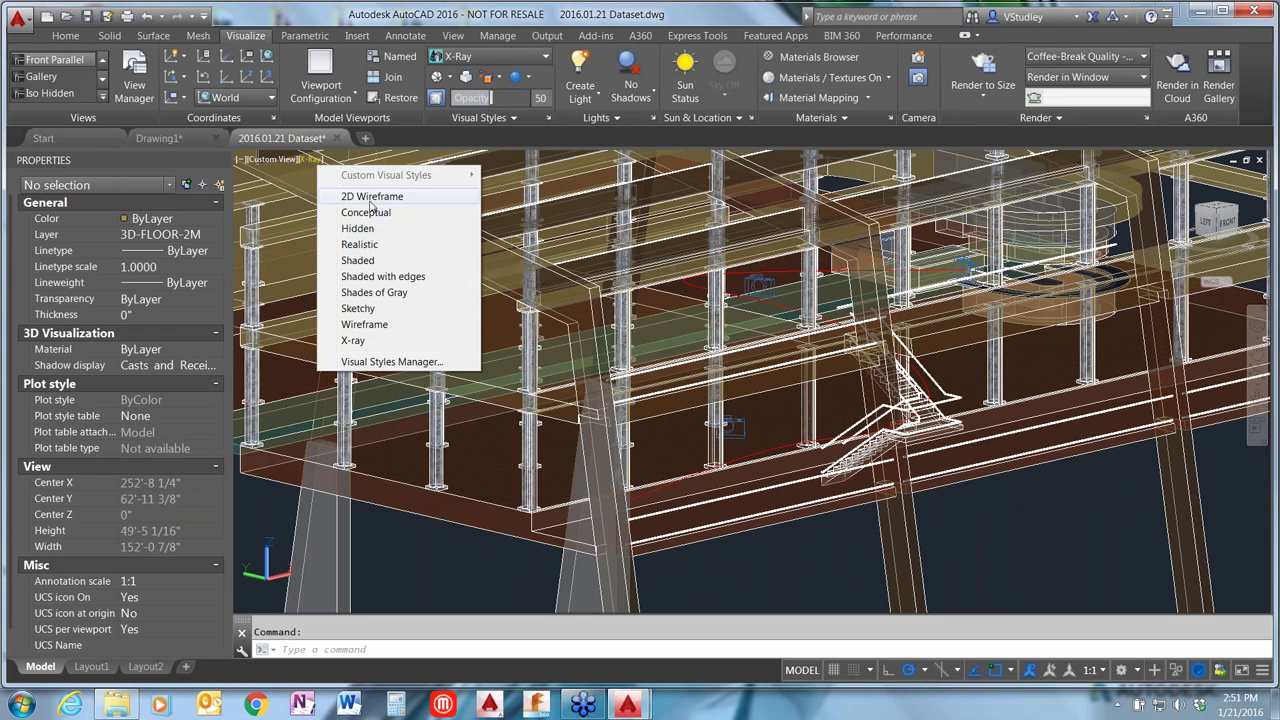
click(371, 231)
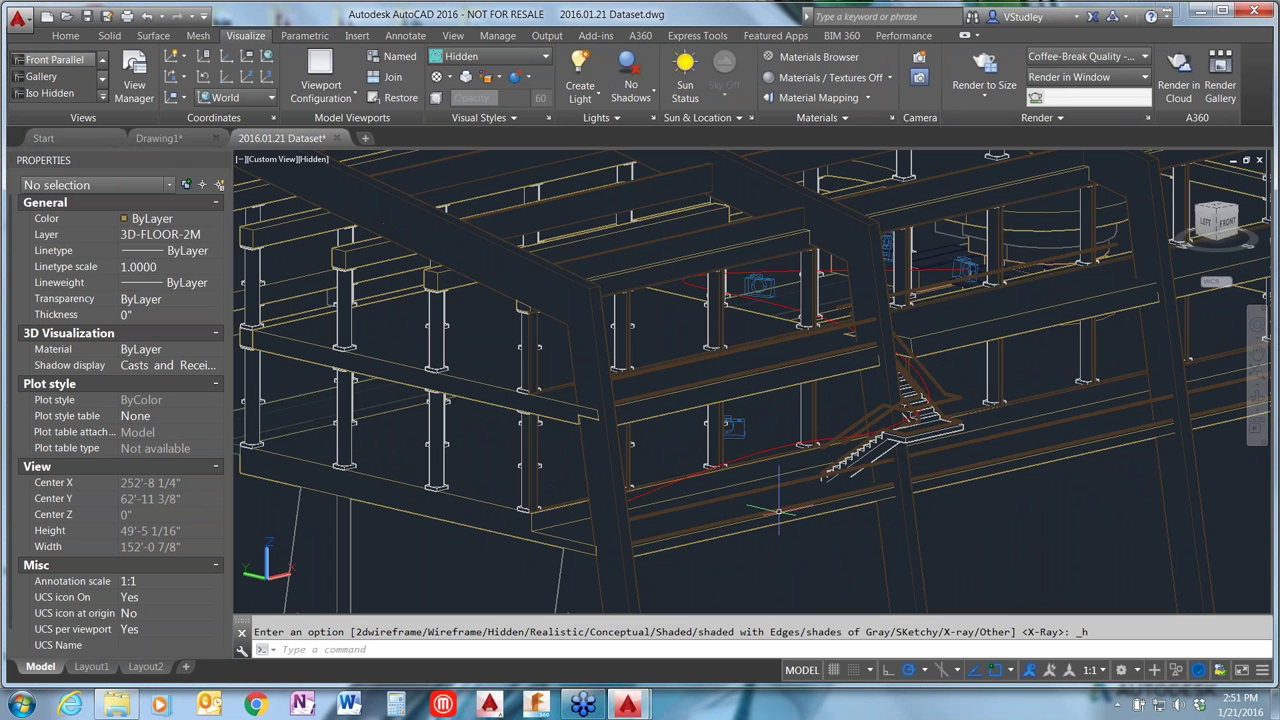
click(267, 160)
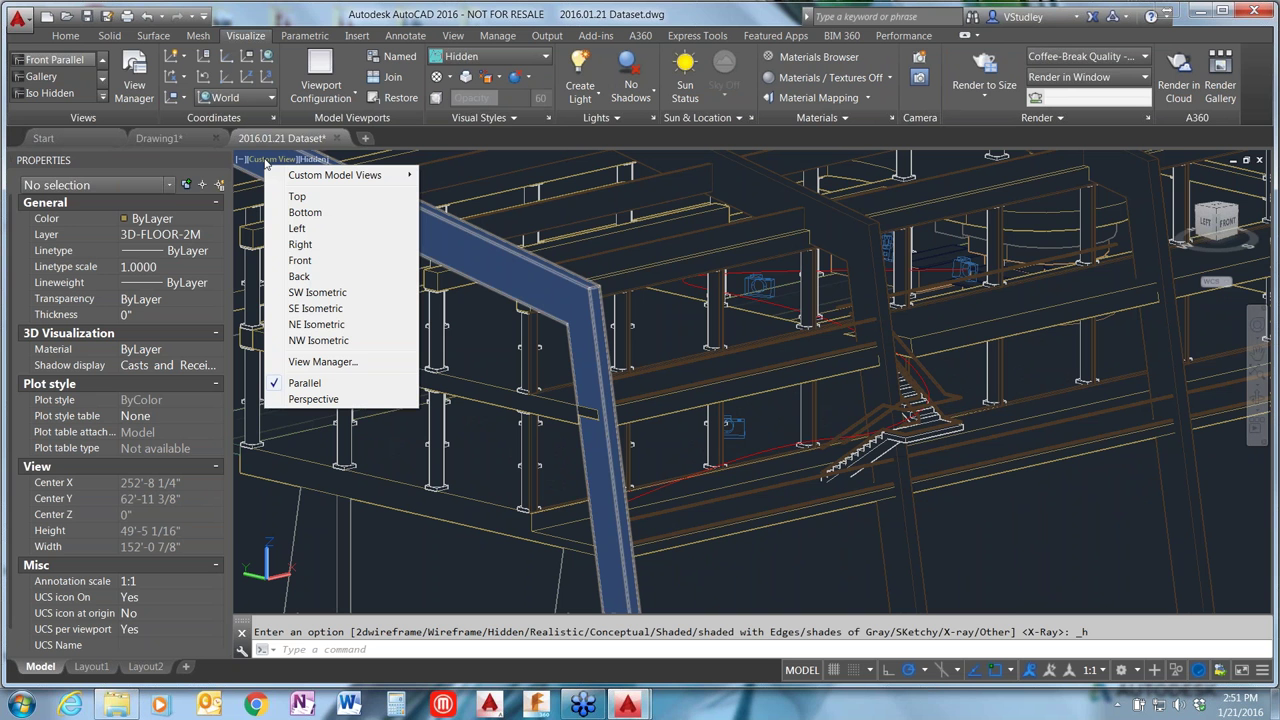
key(Escape)
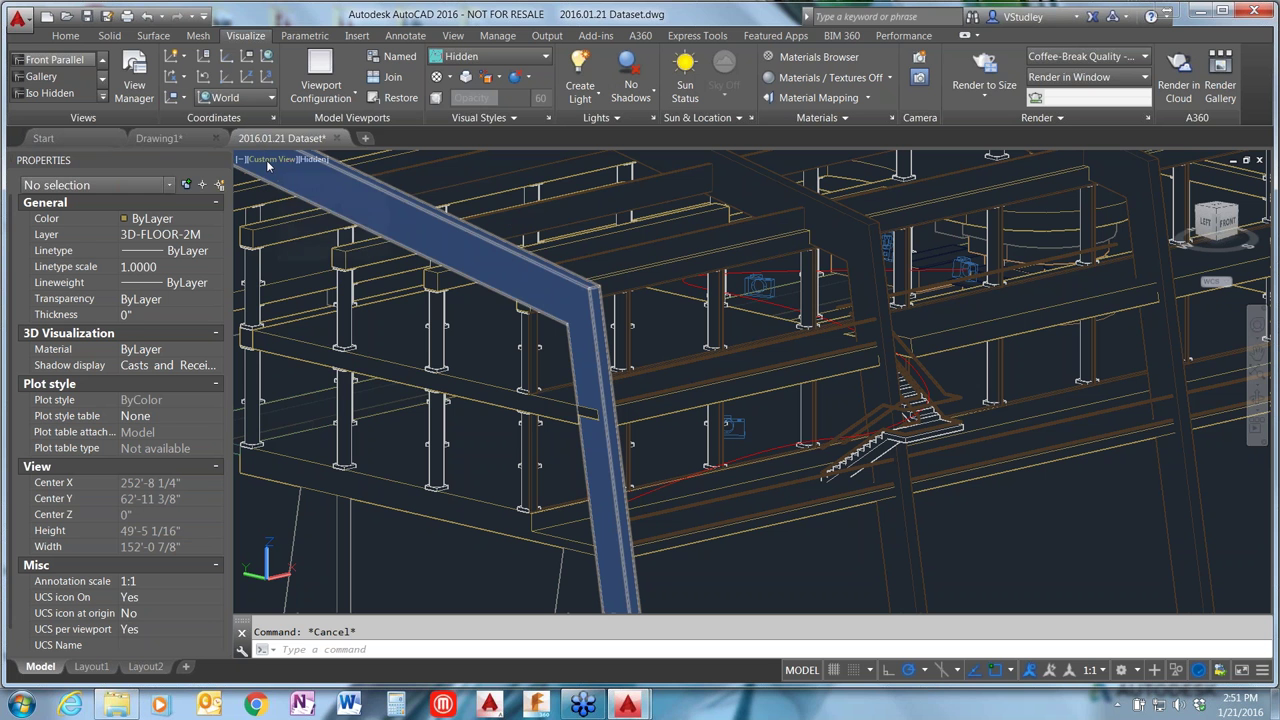
click(268, 162)
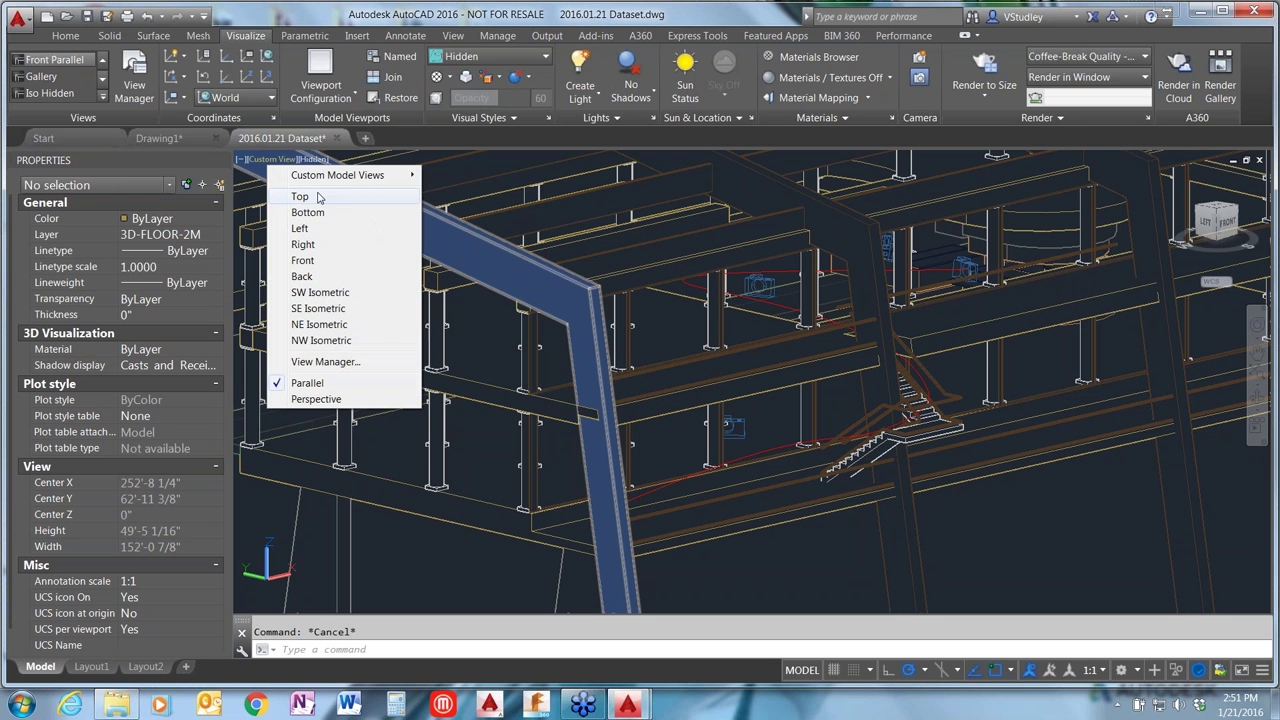
mouse_move(328, 178)
click(750, 552)
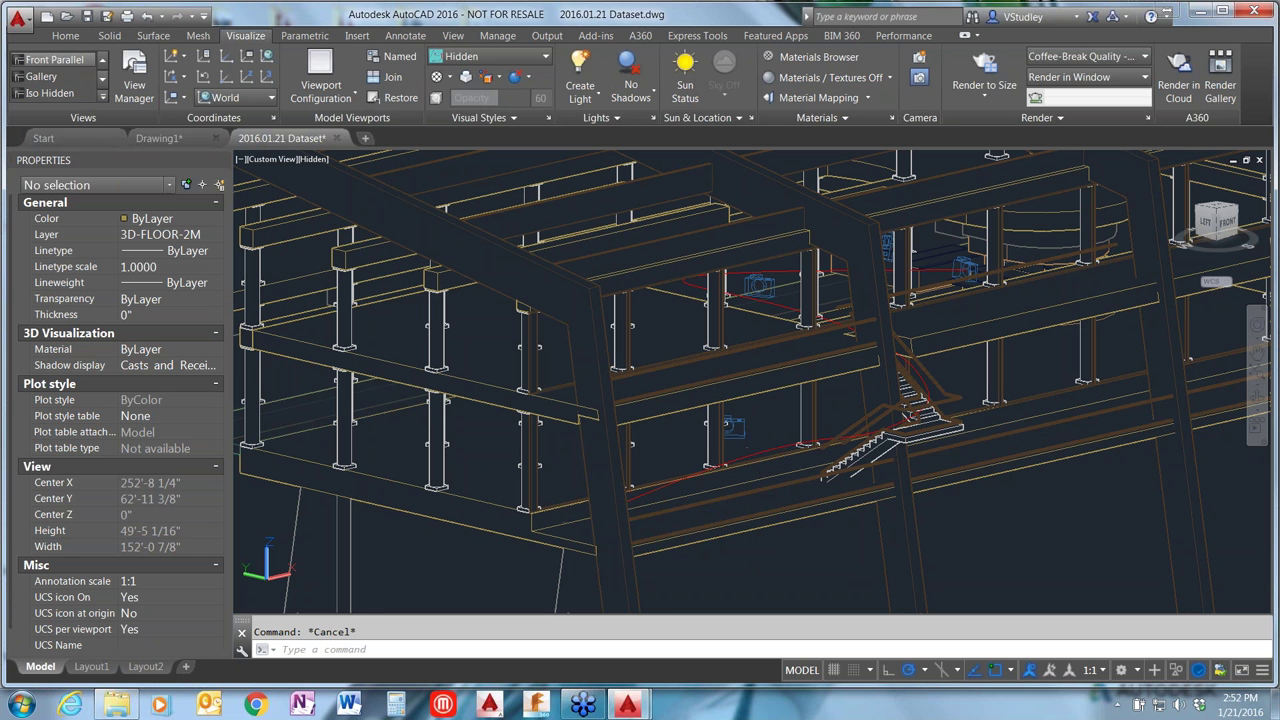
click(761, 451)
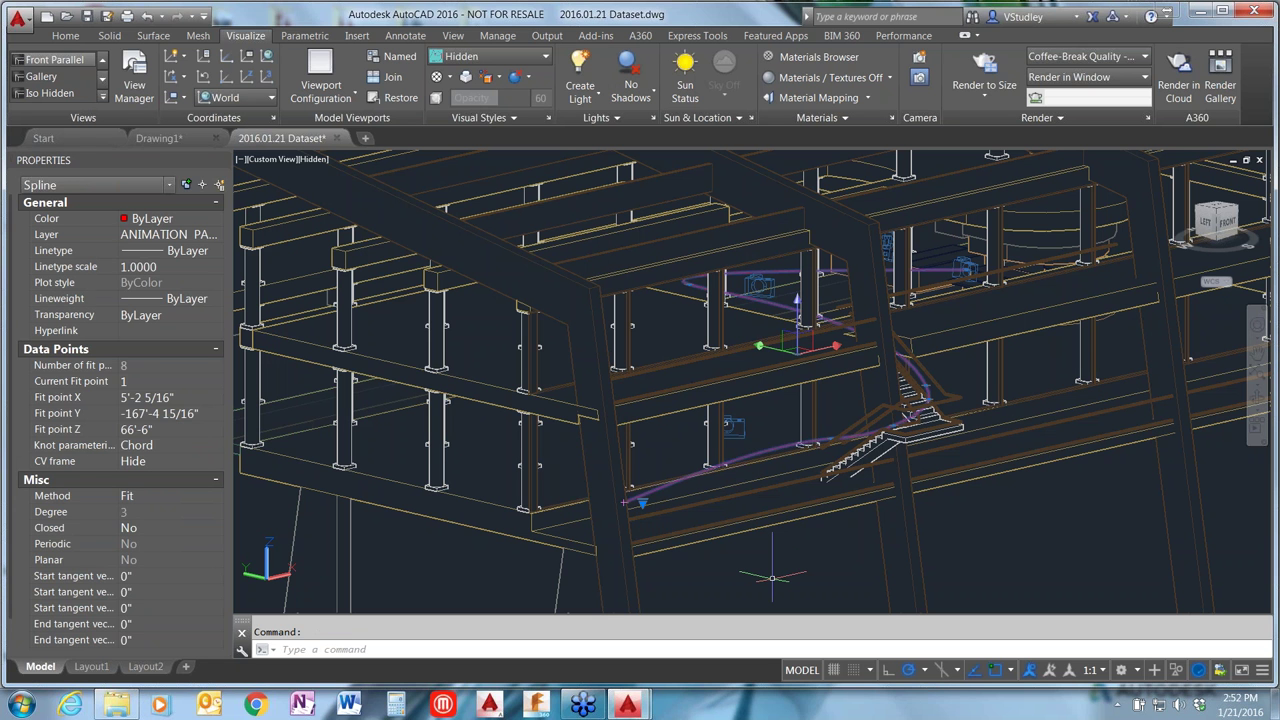
key(Escape)
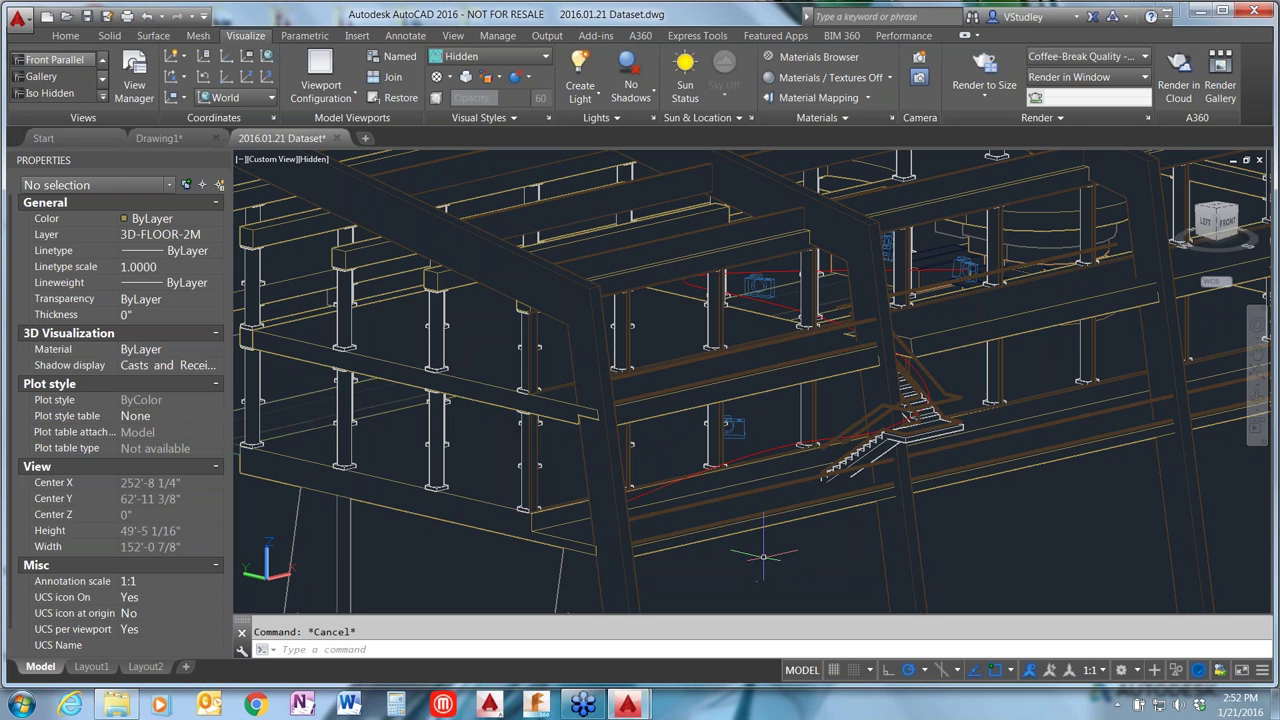
click(778, 446)
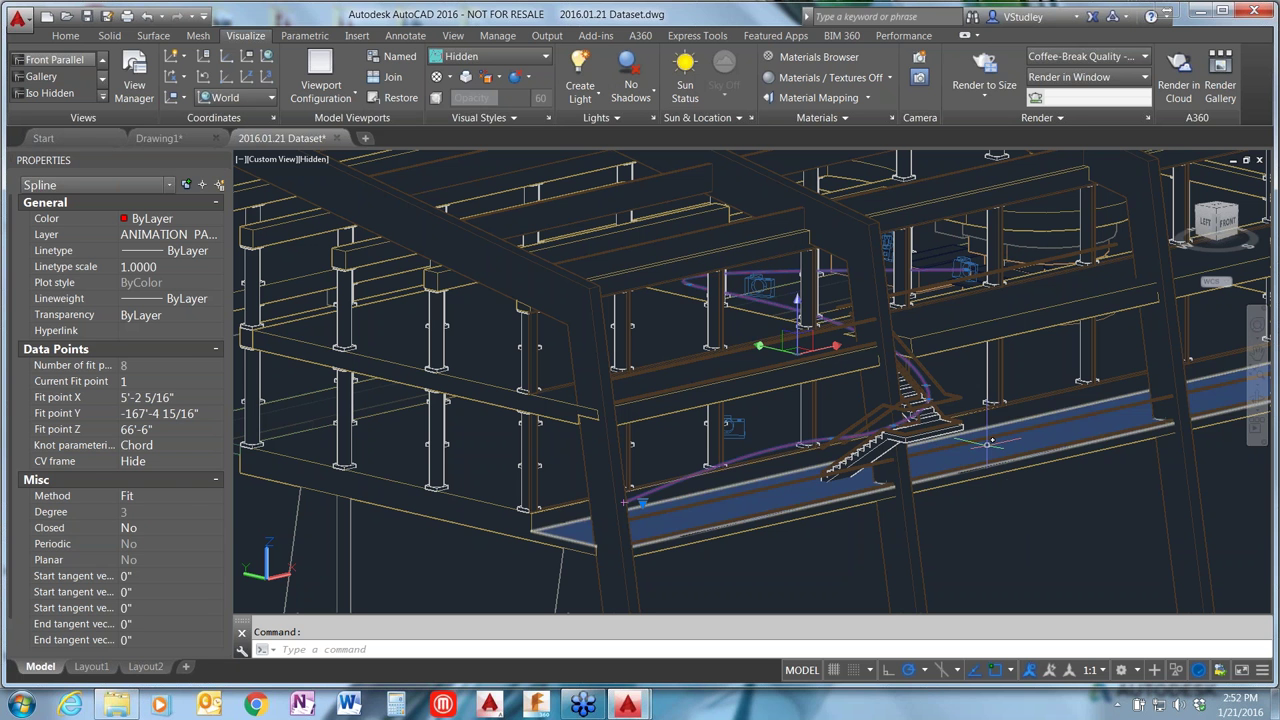
key(Escape)
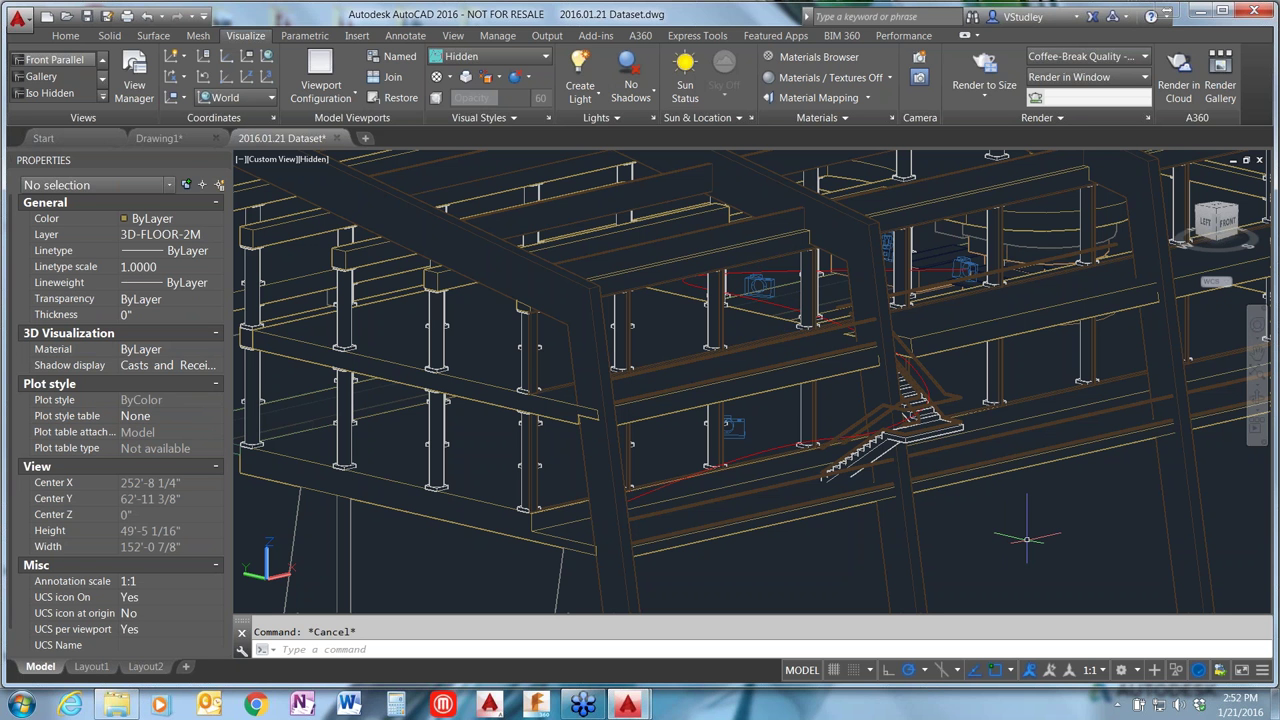
text(ANIPath)
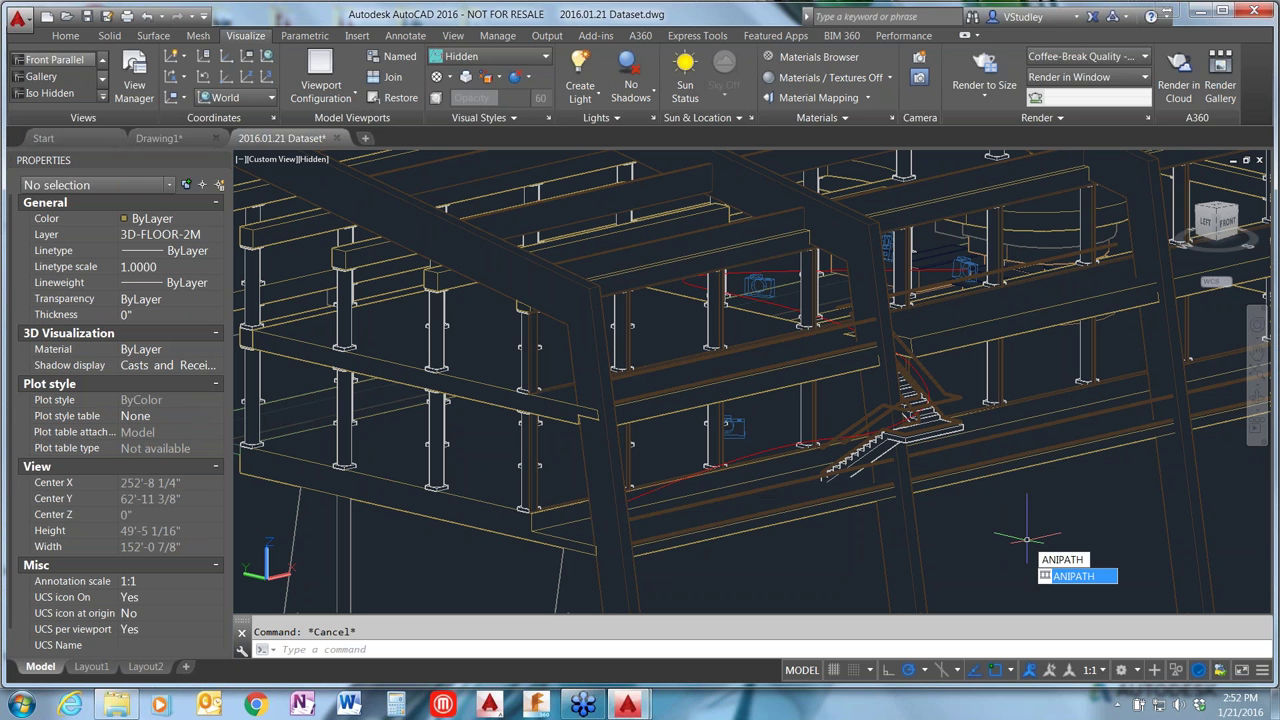
Step: Start ANIPATH and set the camera to follow the stair spline, named Path3
key(Return)
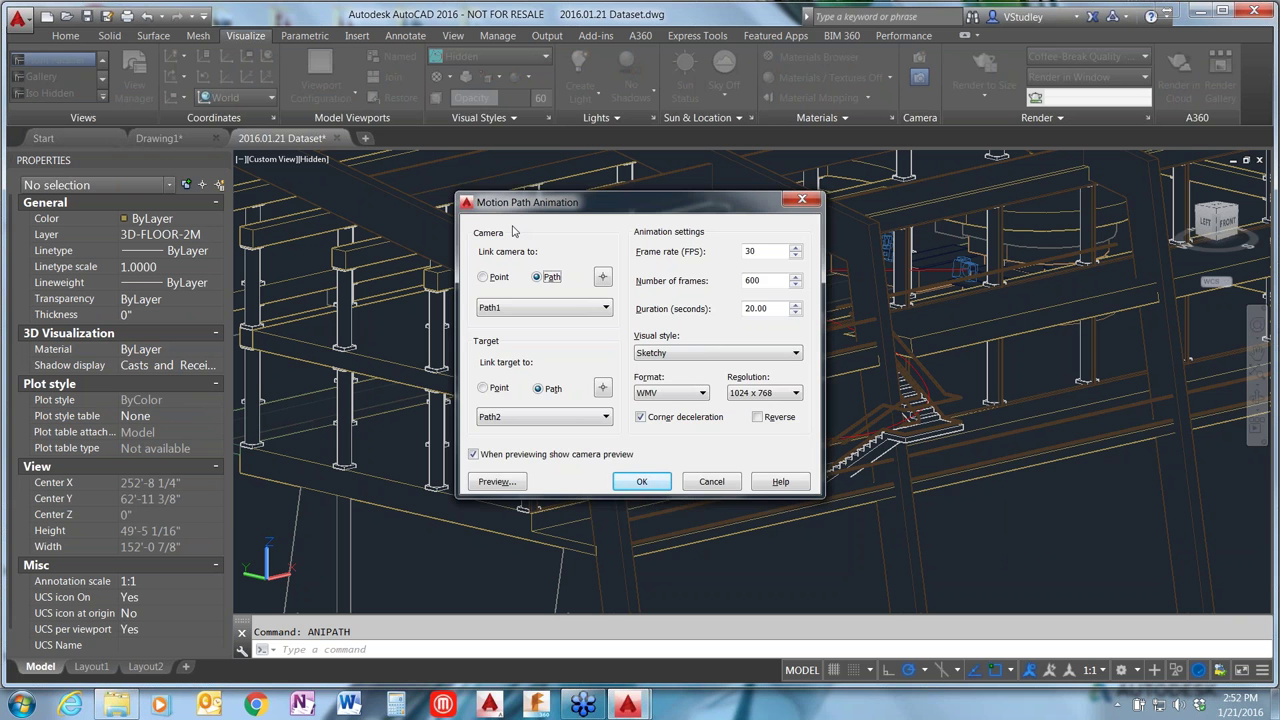
key(Escape)
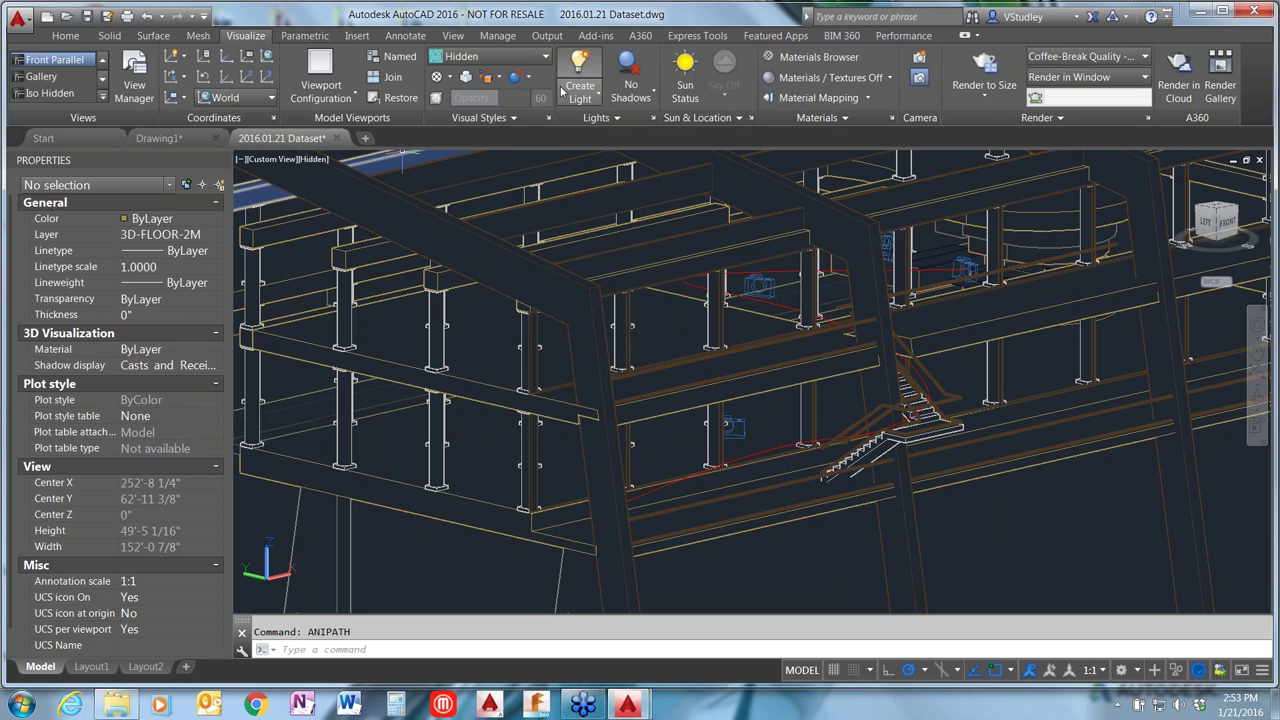
key(Escape)
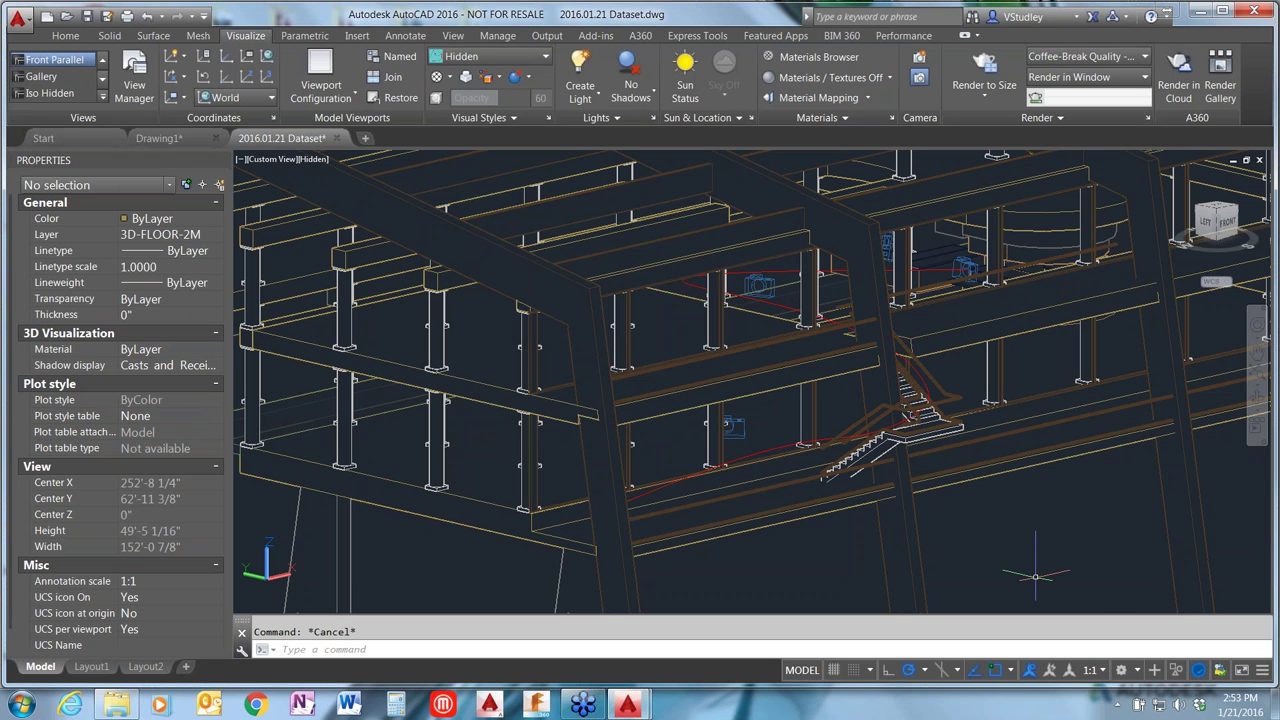
text(ANIp)
key(Return)
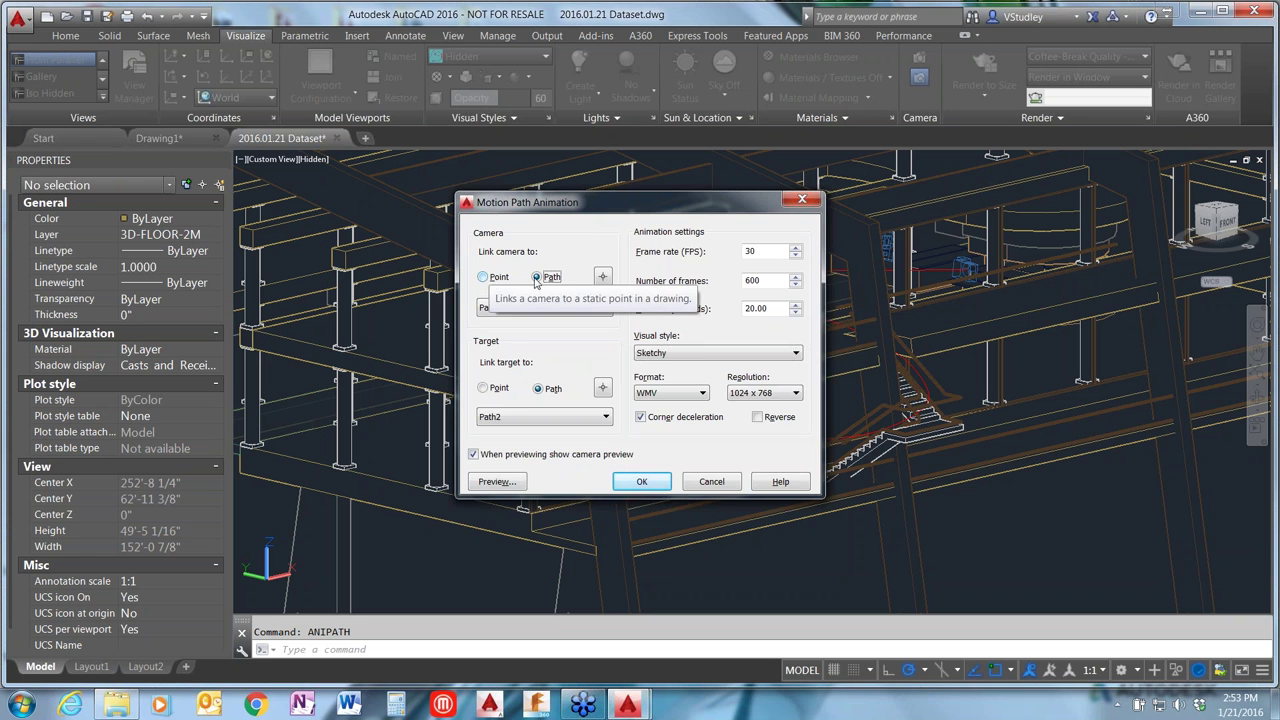
click(603, 276)
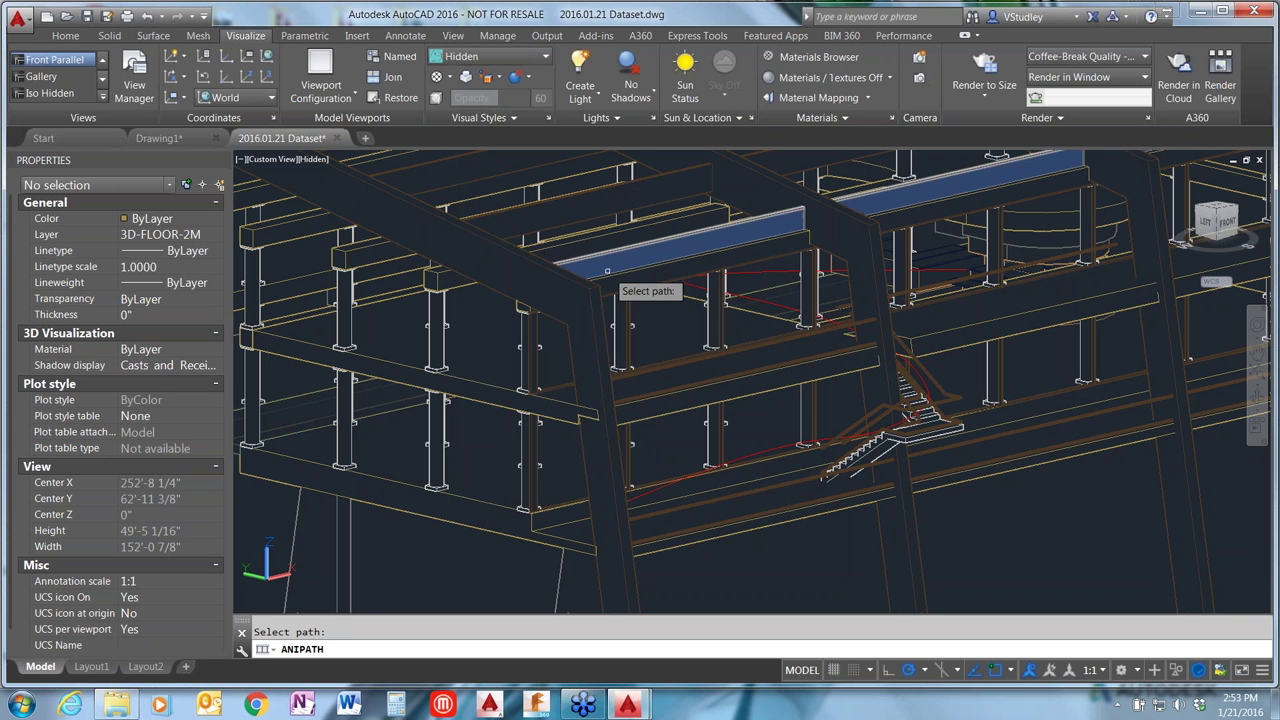
click(778, 447)
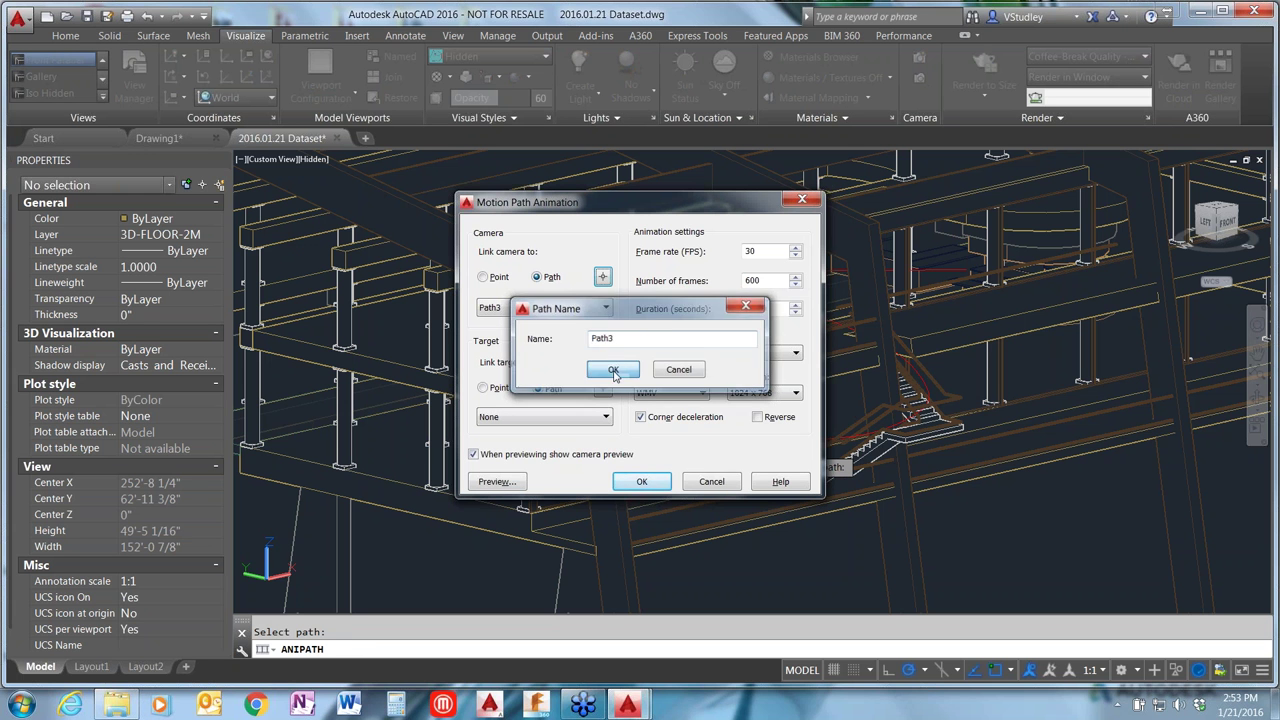
click(617, 366)
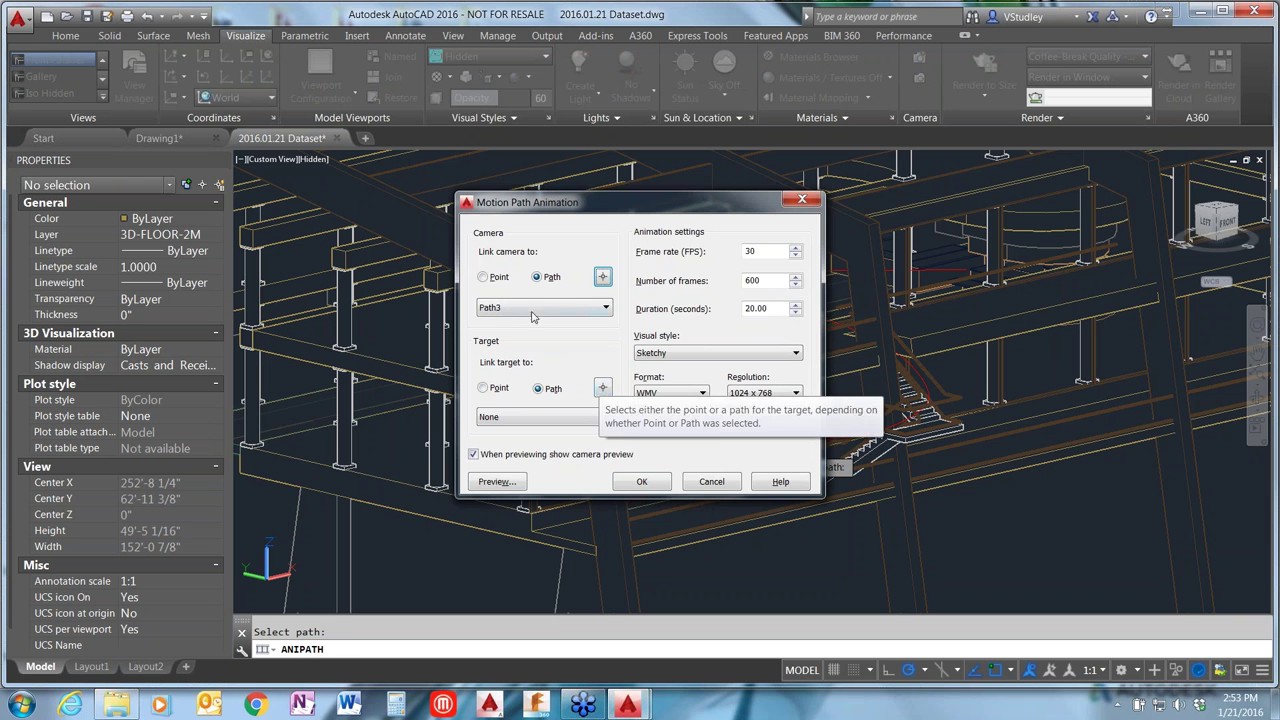
Step: Set the target to follow the other spline, named Path4, and view the animation's visual styles
click(601, 389)
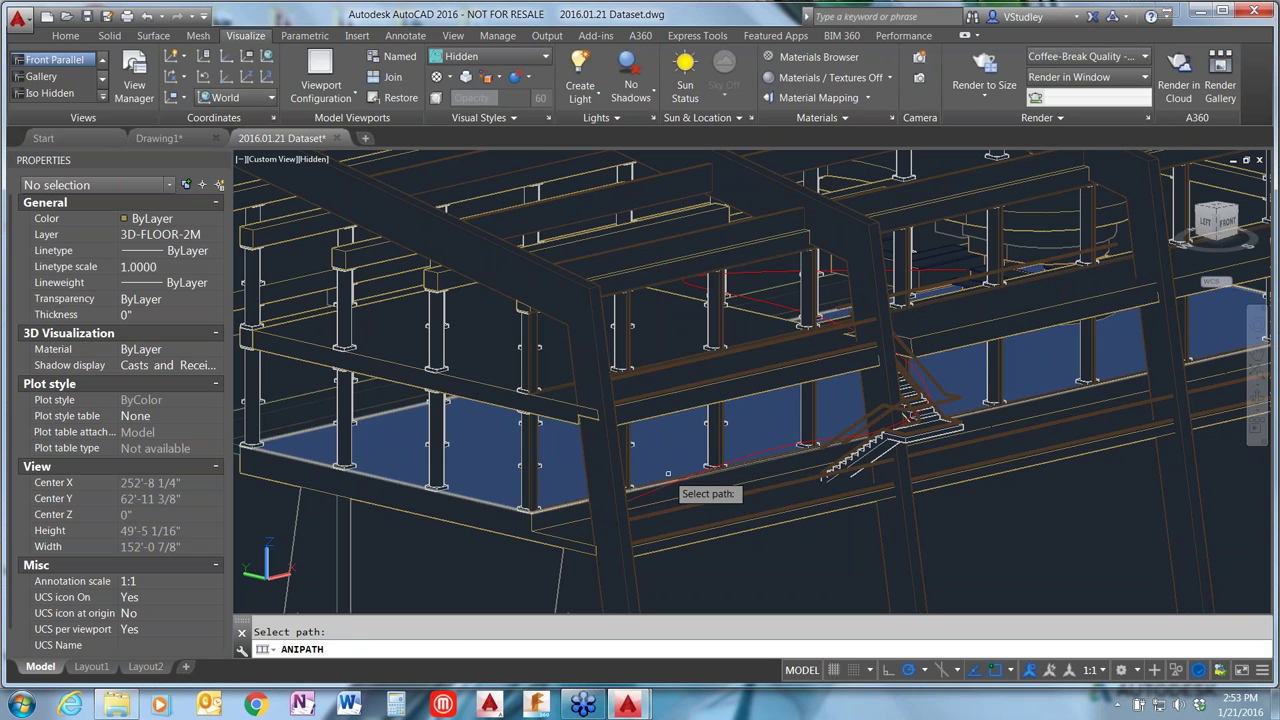
click(685, 479)
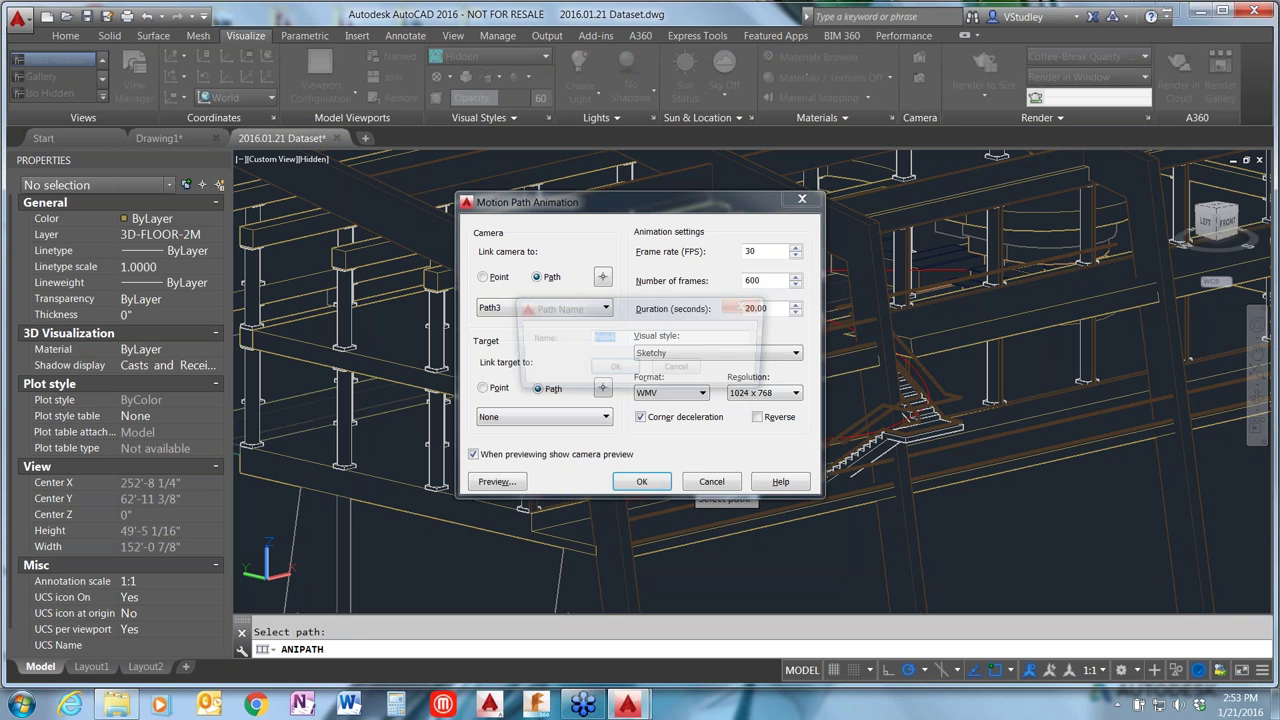
click(613, 369)
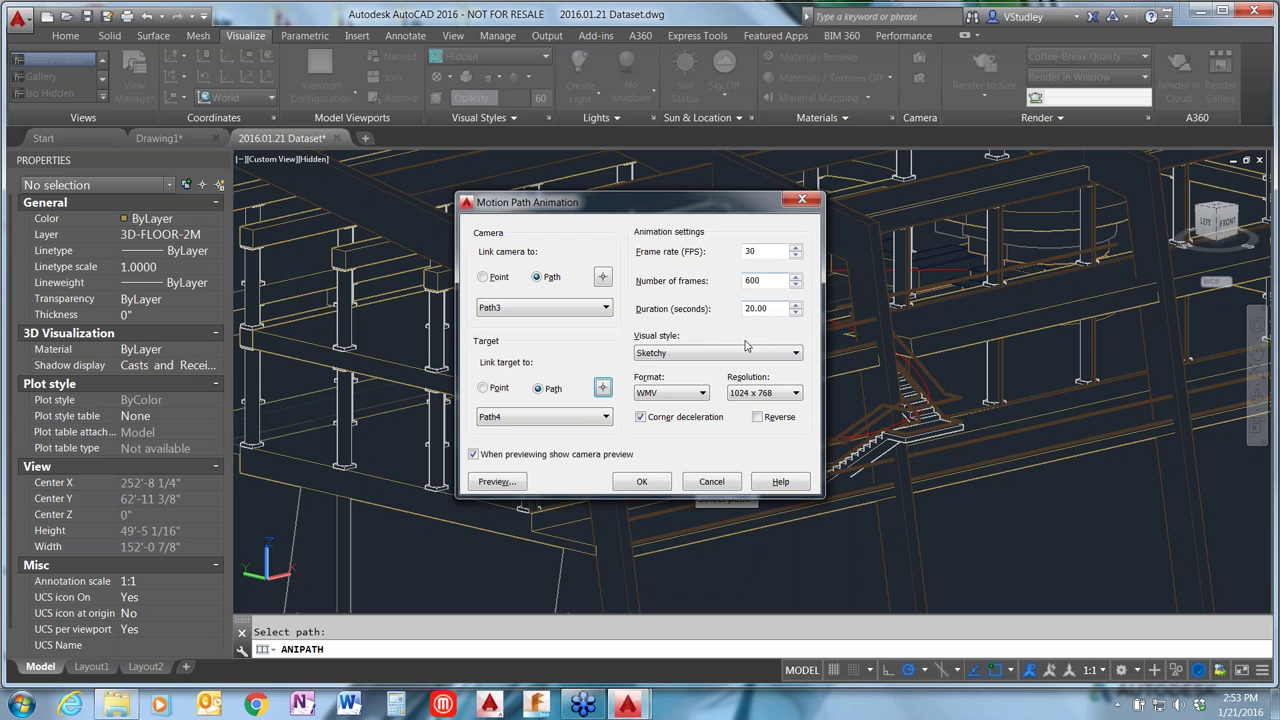
click(796, 355)
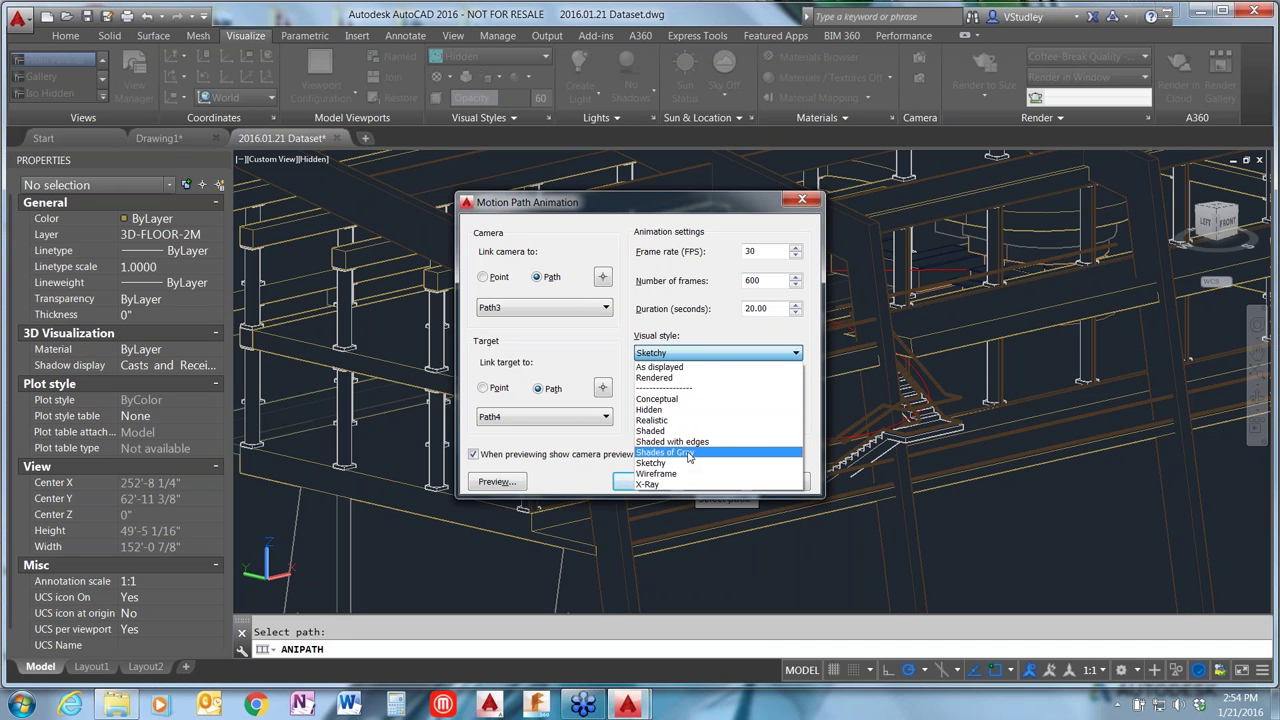
click(688, 329)
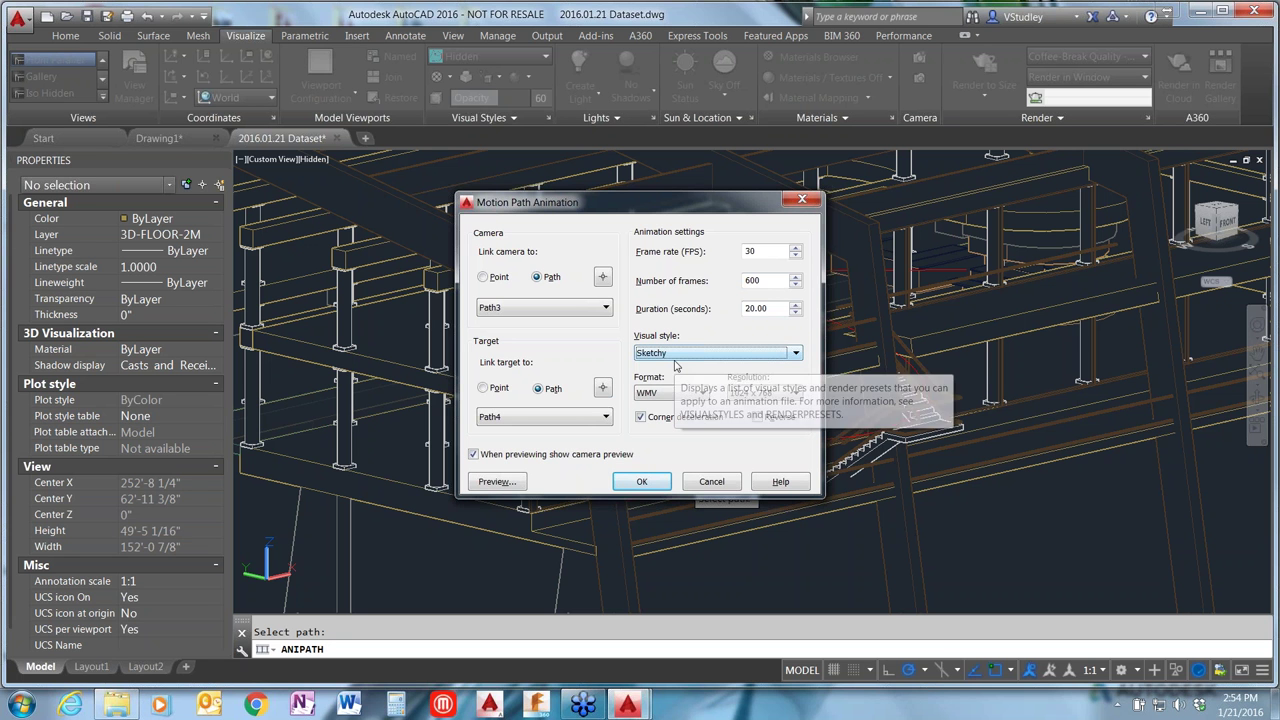
click(688, 356)
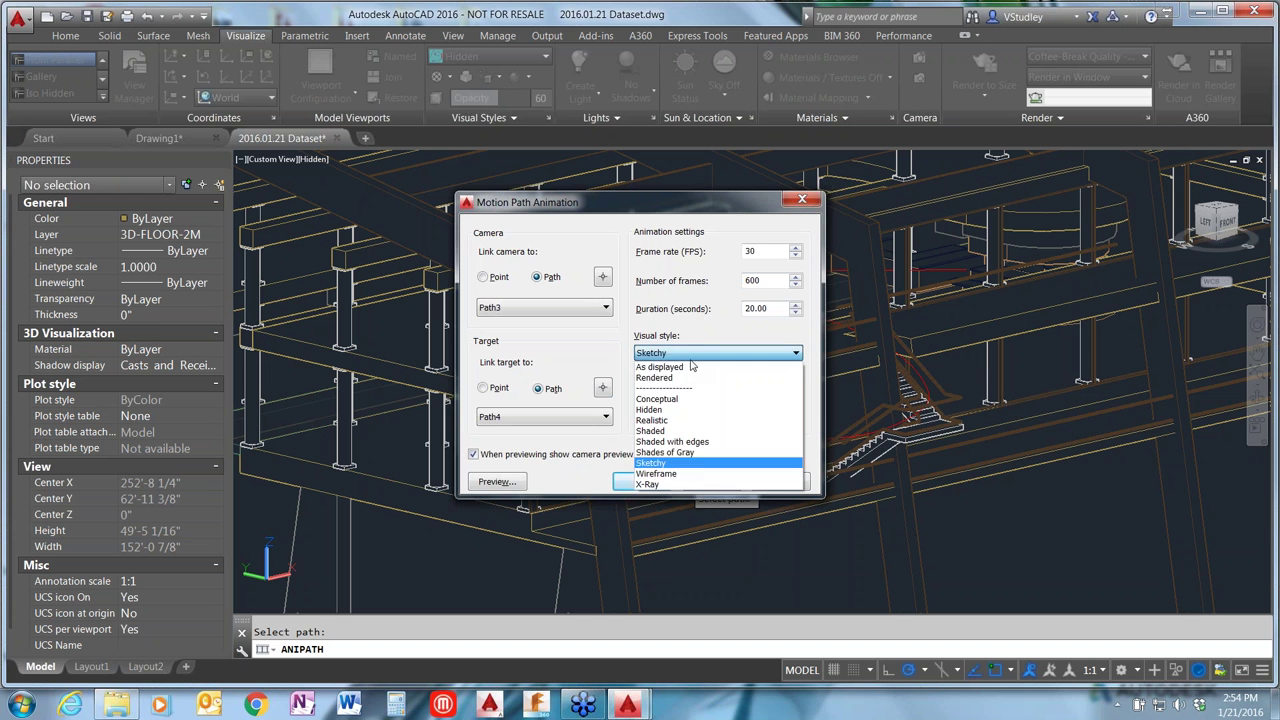
click(690, 330)
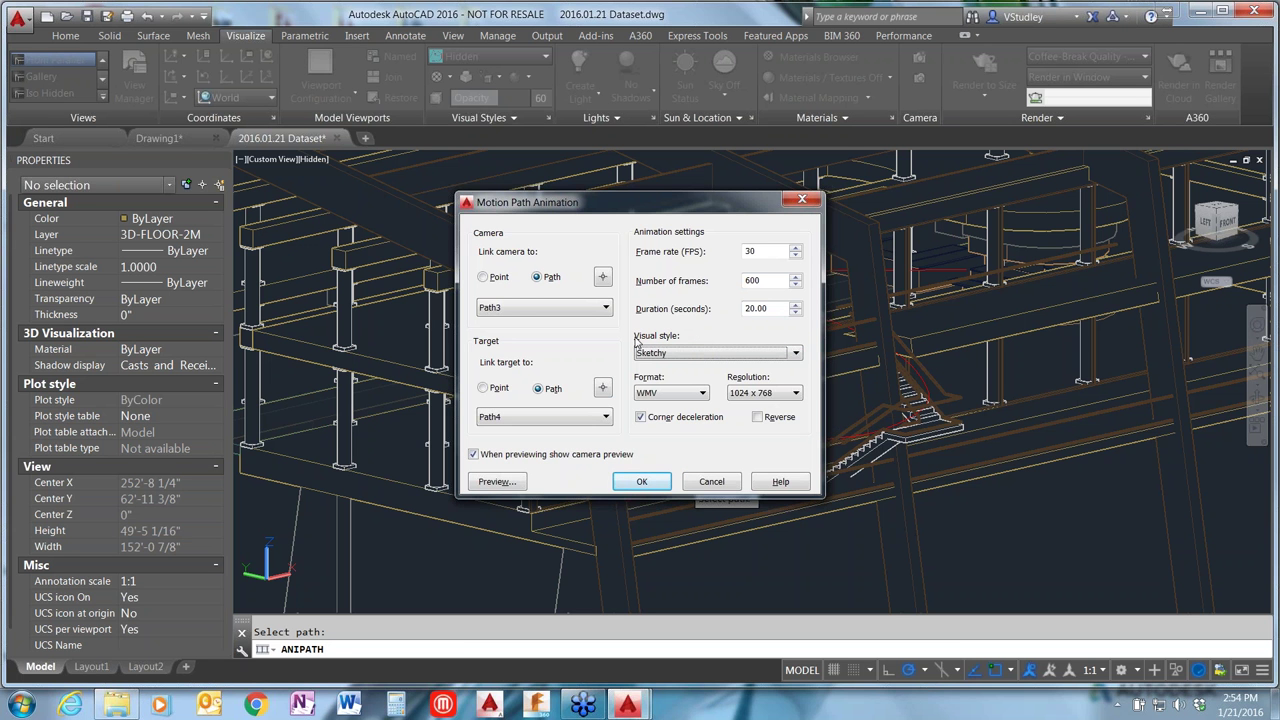
click(702, 394)
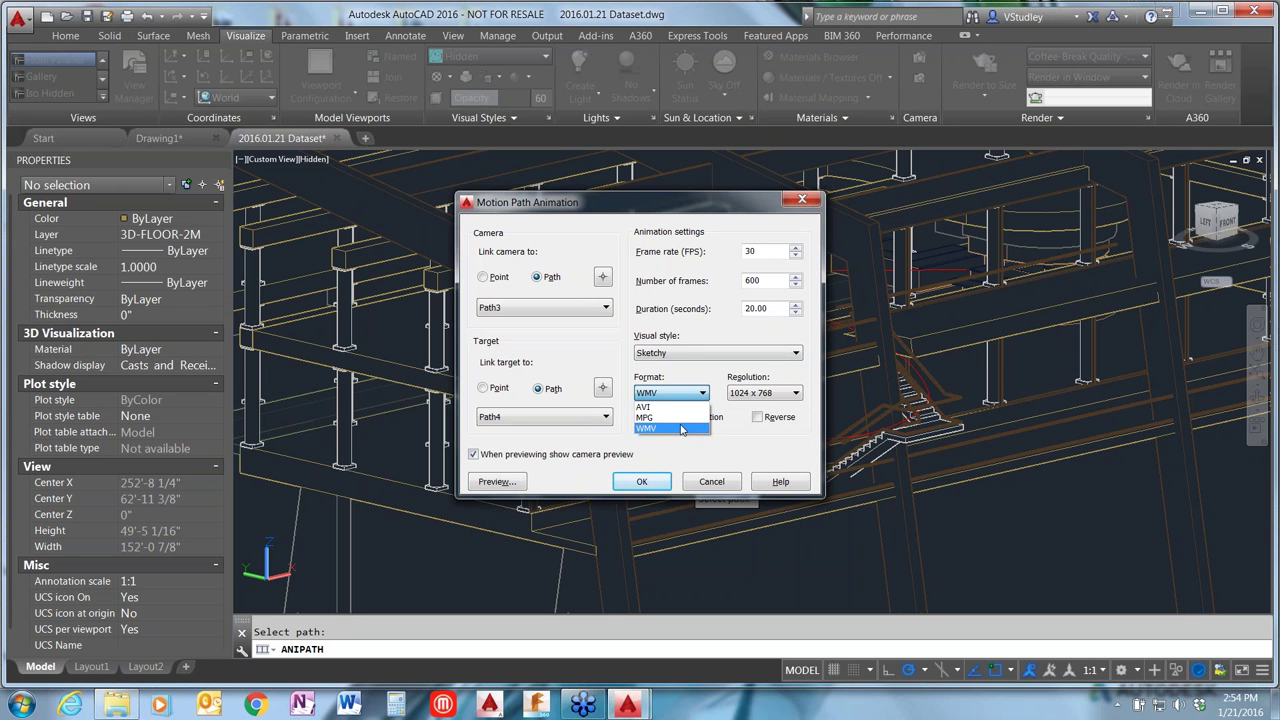
click(718, 388)
click(772, 392)
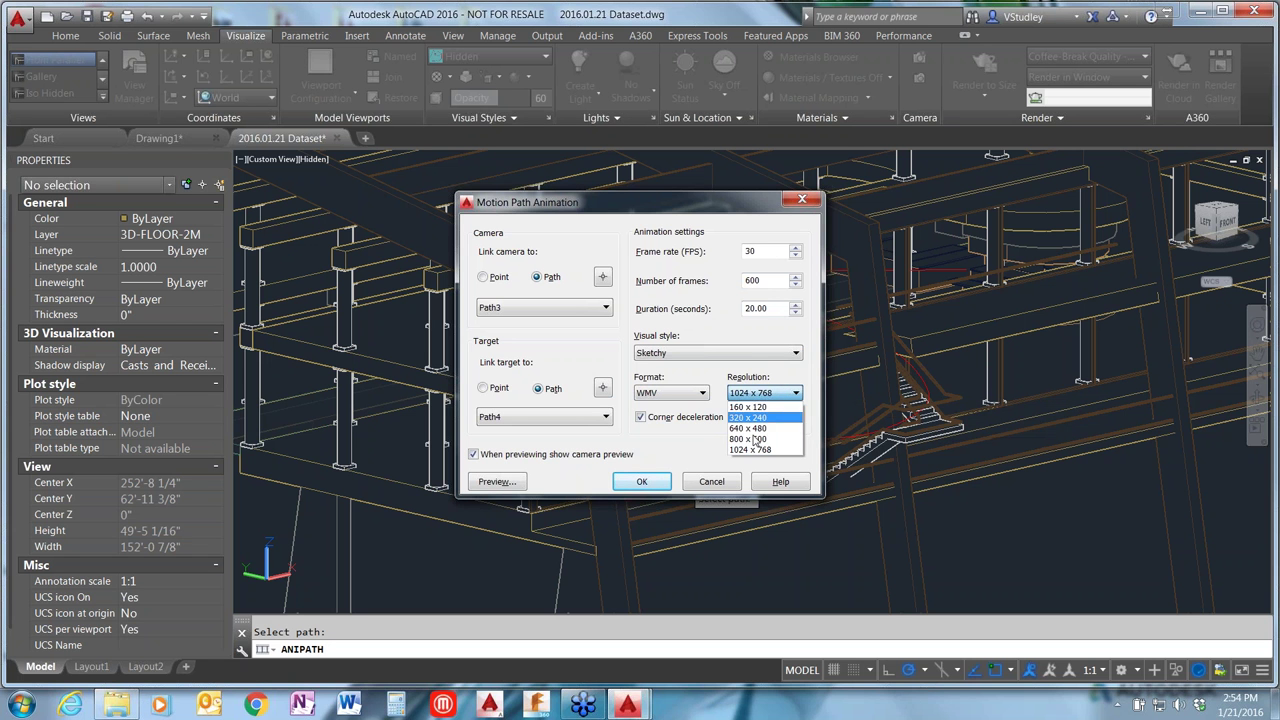
click(702, 436)
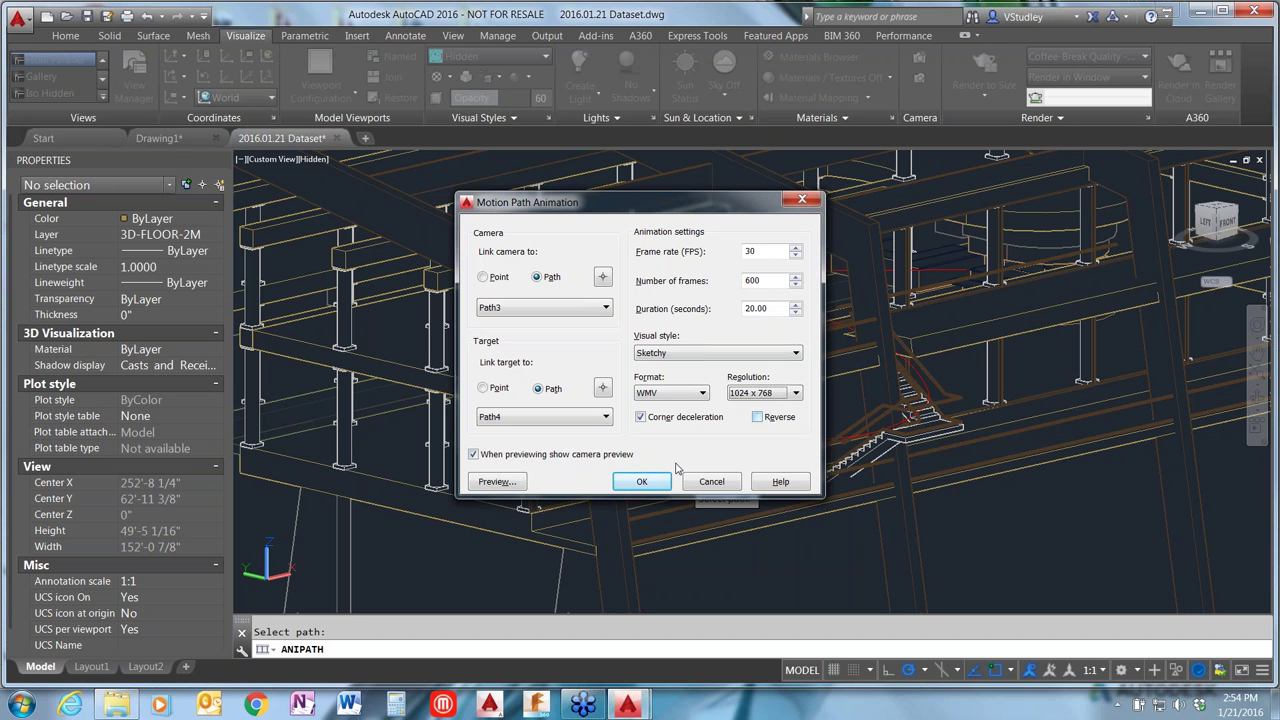
Step: Preview the camera fly-through, close the Animation Preview, and confirm the animation settings with OK
click(497, 481)
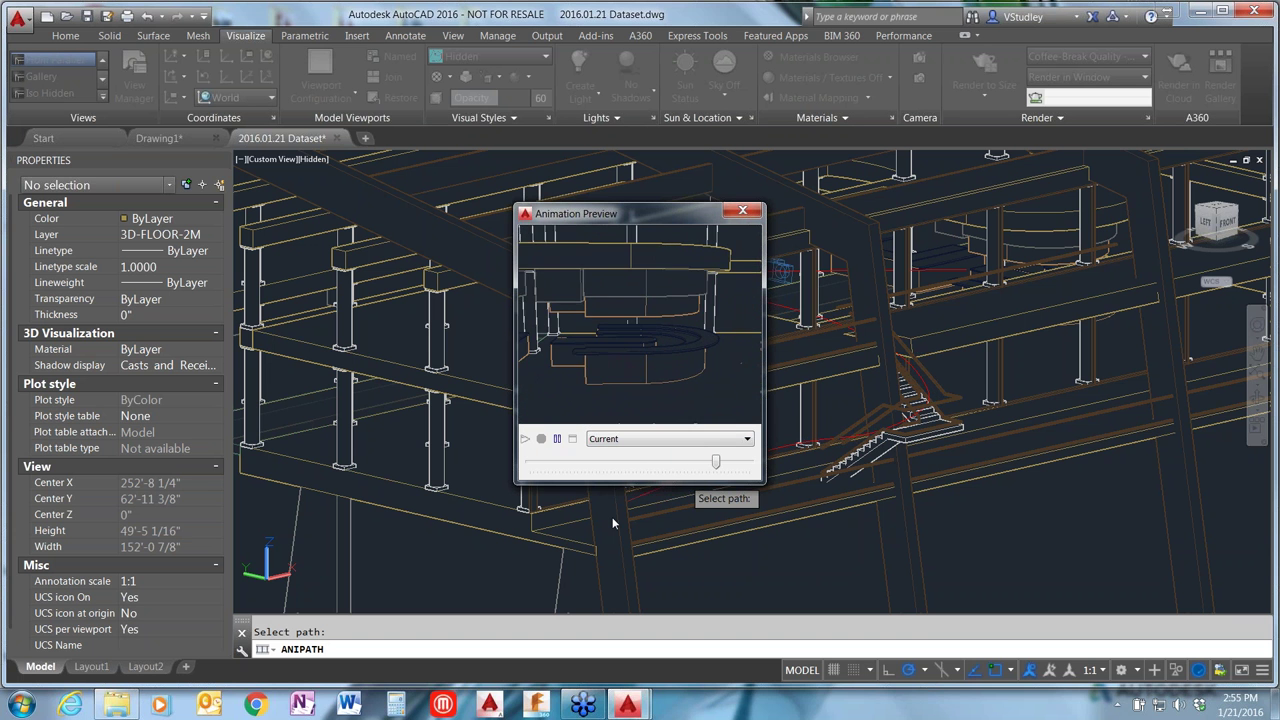
click(756, 213)
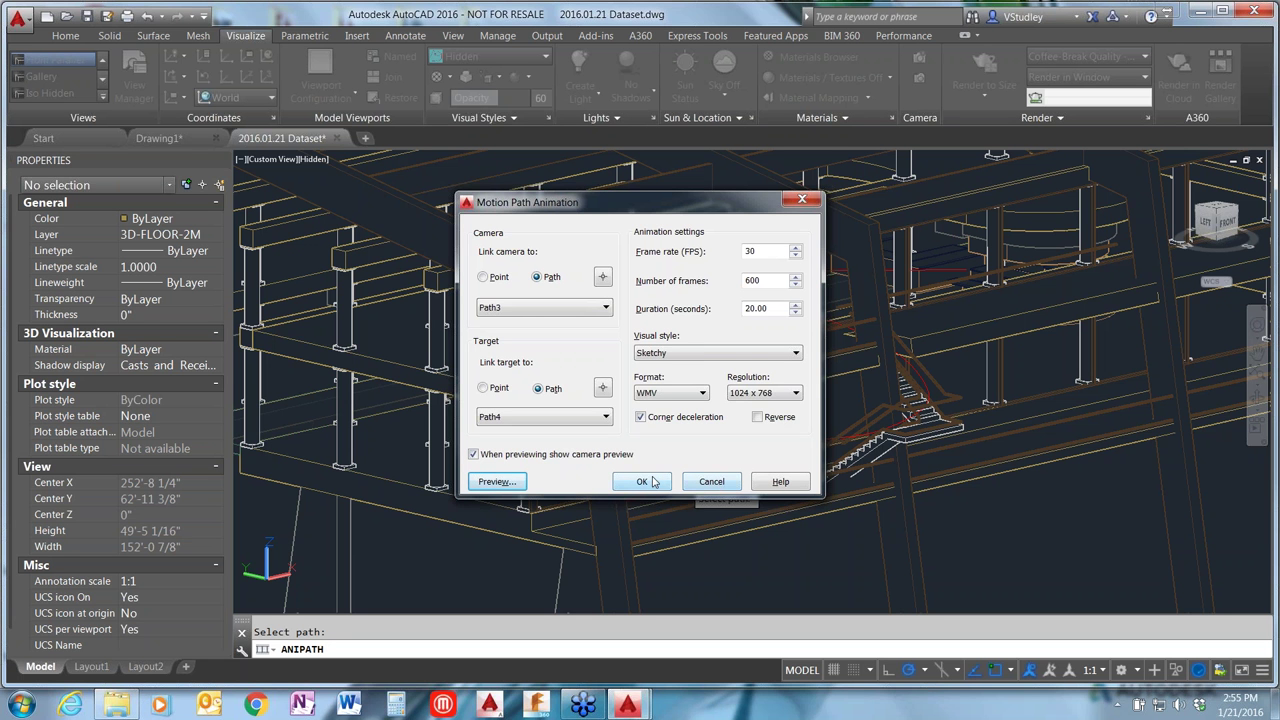
click(705, 482)
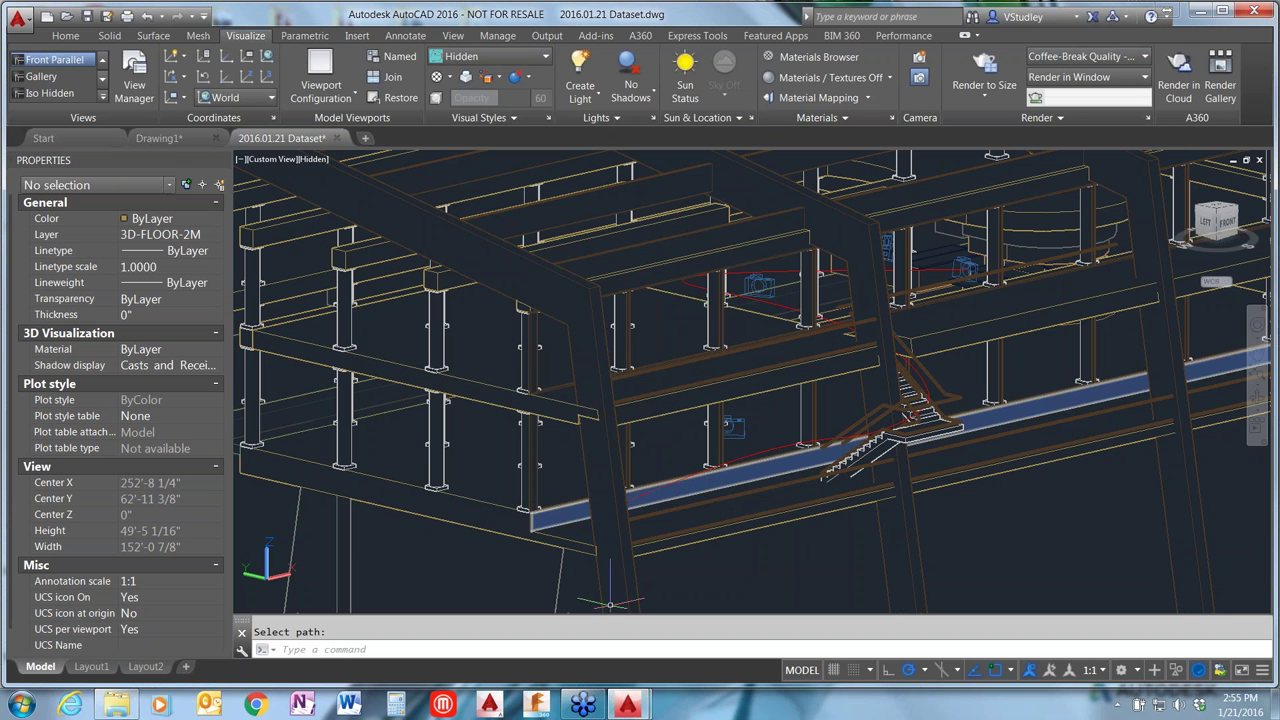